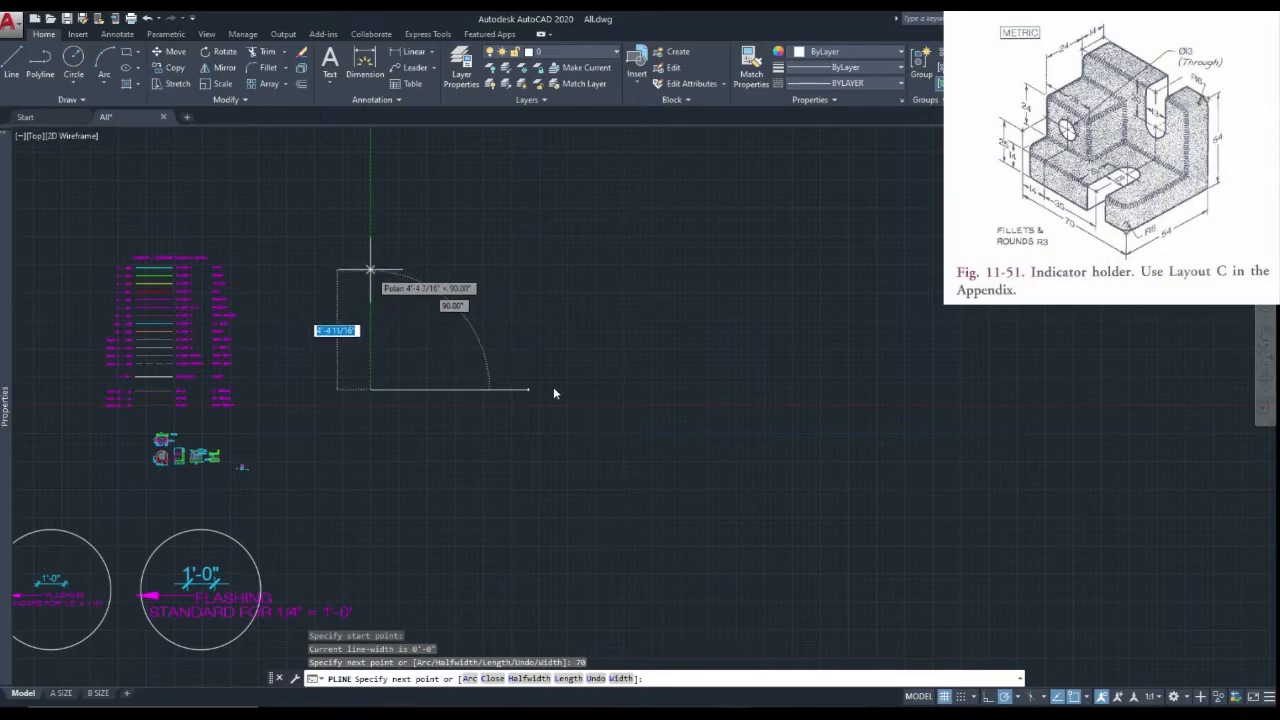
Step: Complete the rectangle with a 54-unit left side and a 70-unit top edge, closing it at the bottom edge's free end
type("54")
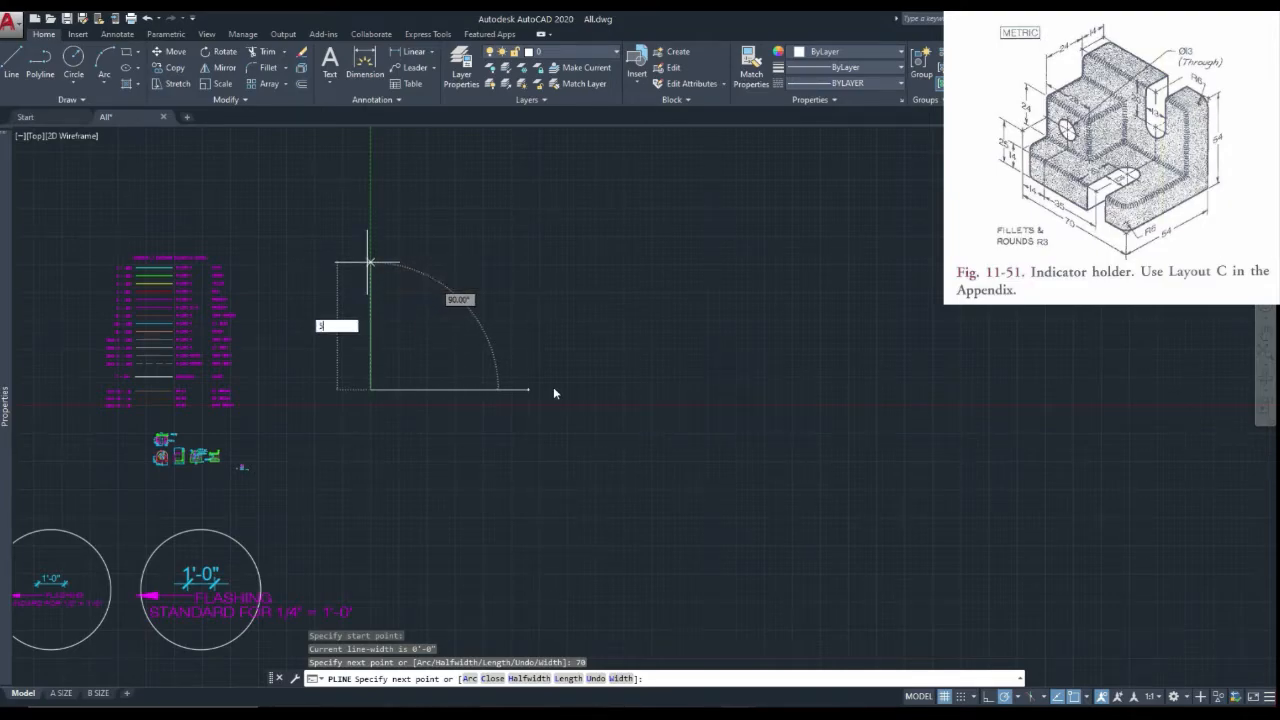
key("Return")
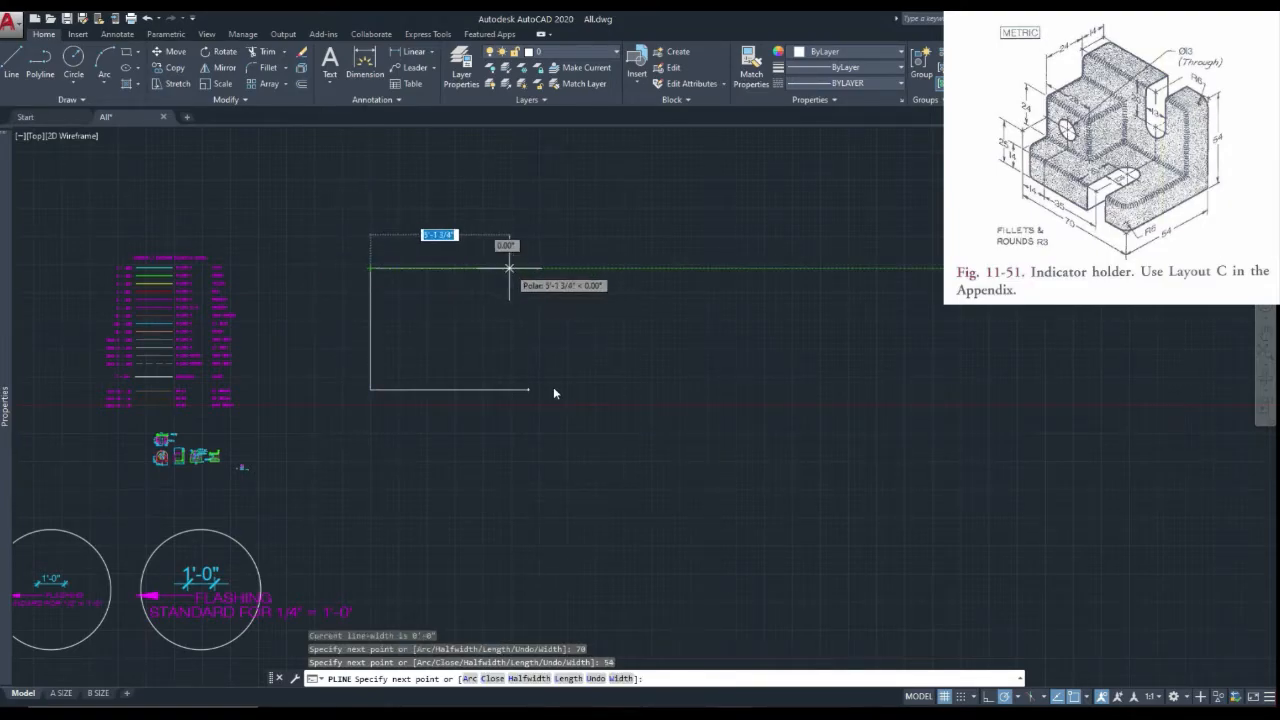
type("70")
key("Return")
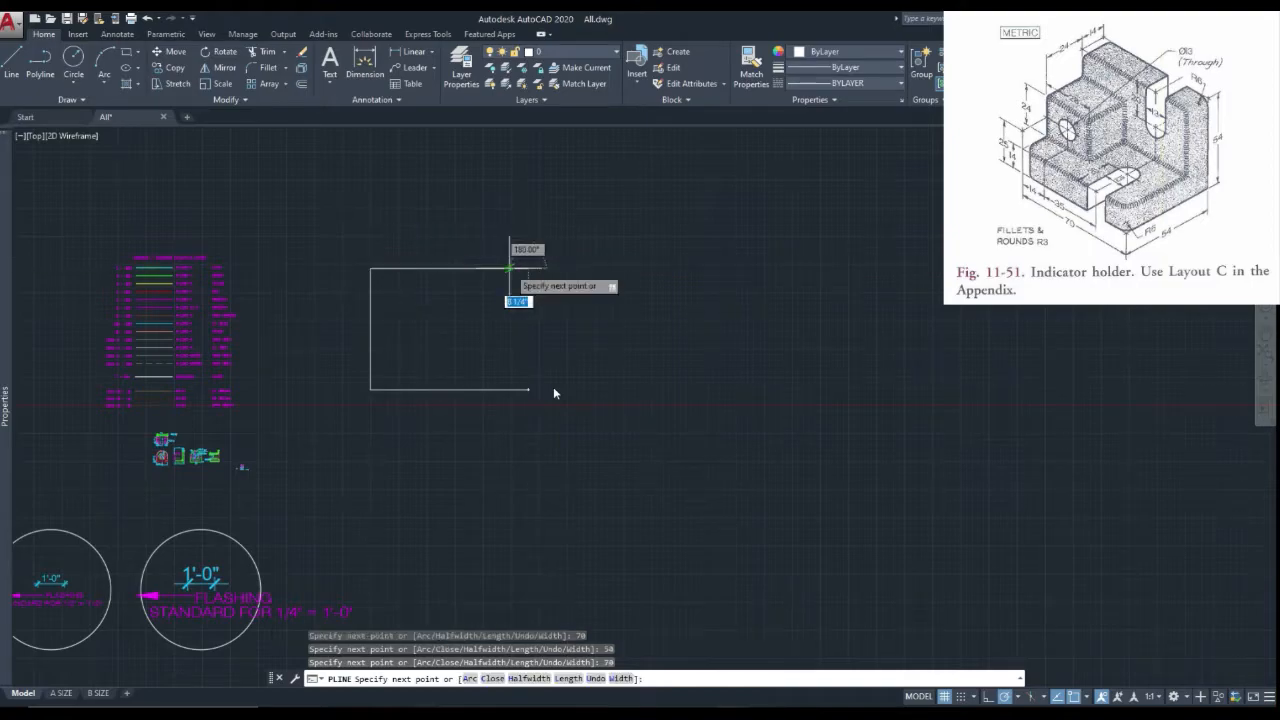
left_click(528, 390)
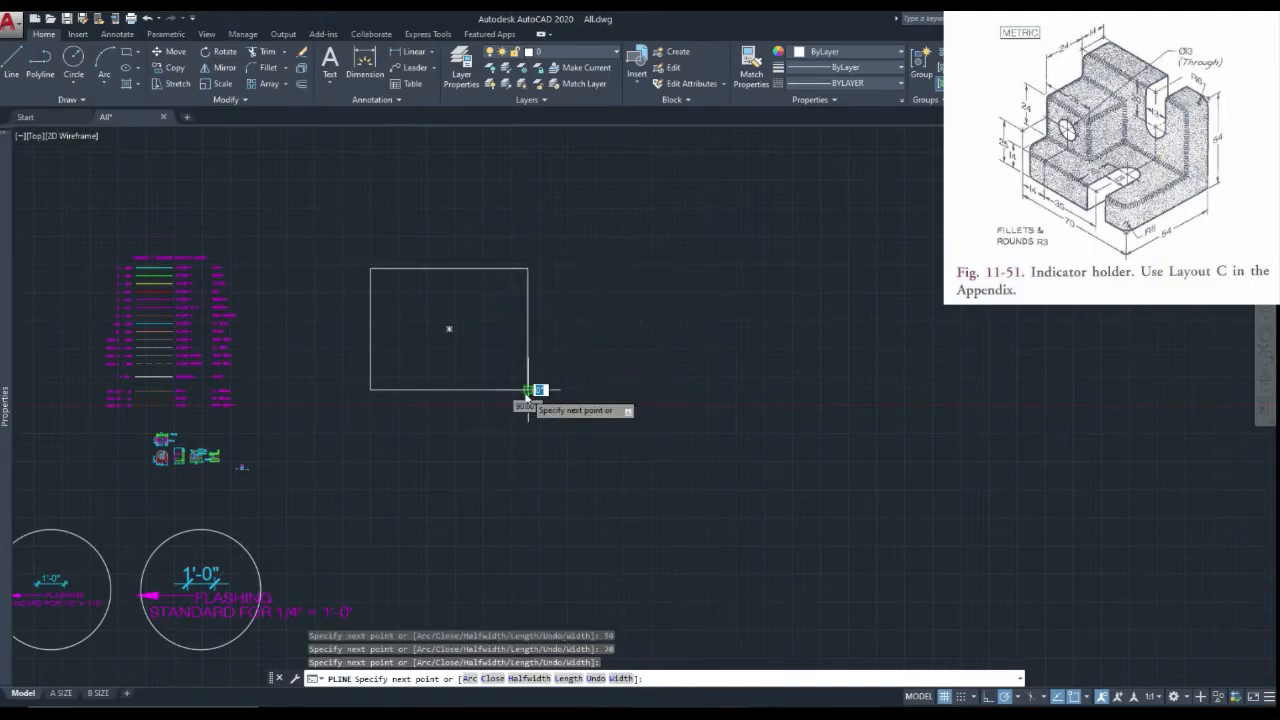
key("Escape")
Step: Draw a guide polyline from the rectangle's lower-left corner with vertical legs crossing the rectangle, spaced 14 and then 35 units apart
scroll(524, 398, "up", 2)
right_click(445, 263)
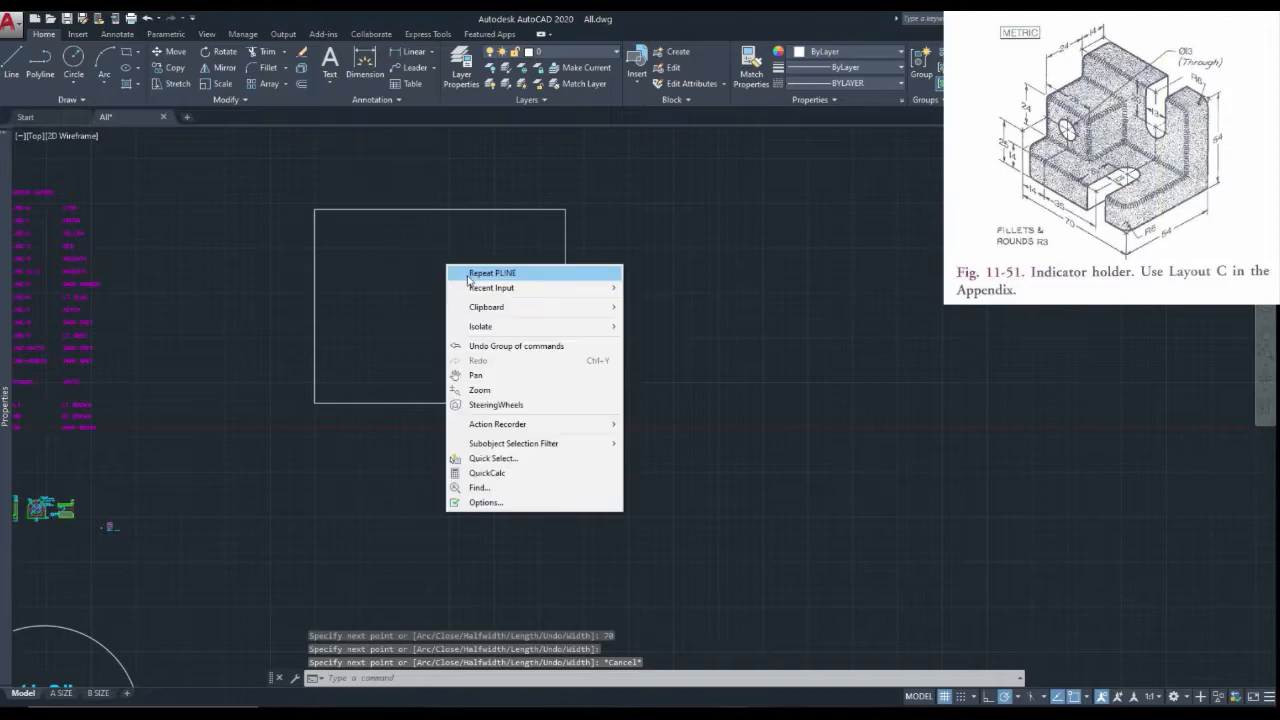
left_click(467, 274)
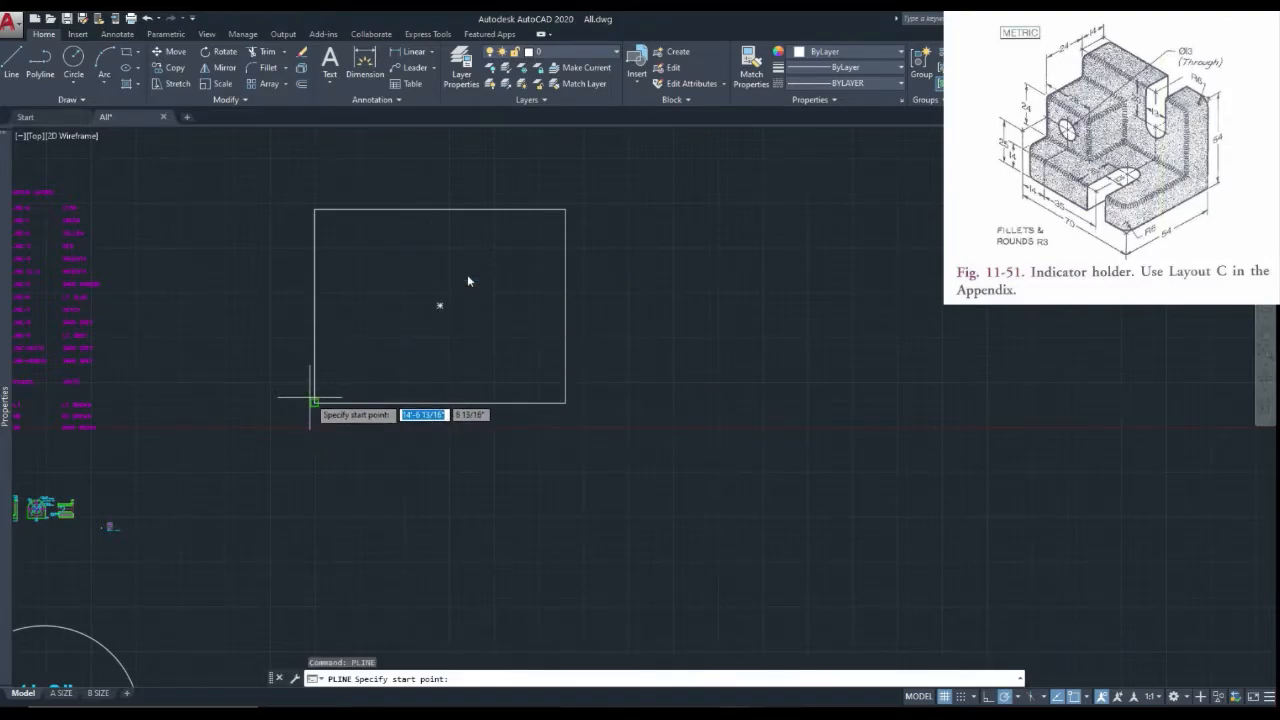
left_click(314, 403)
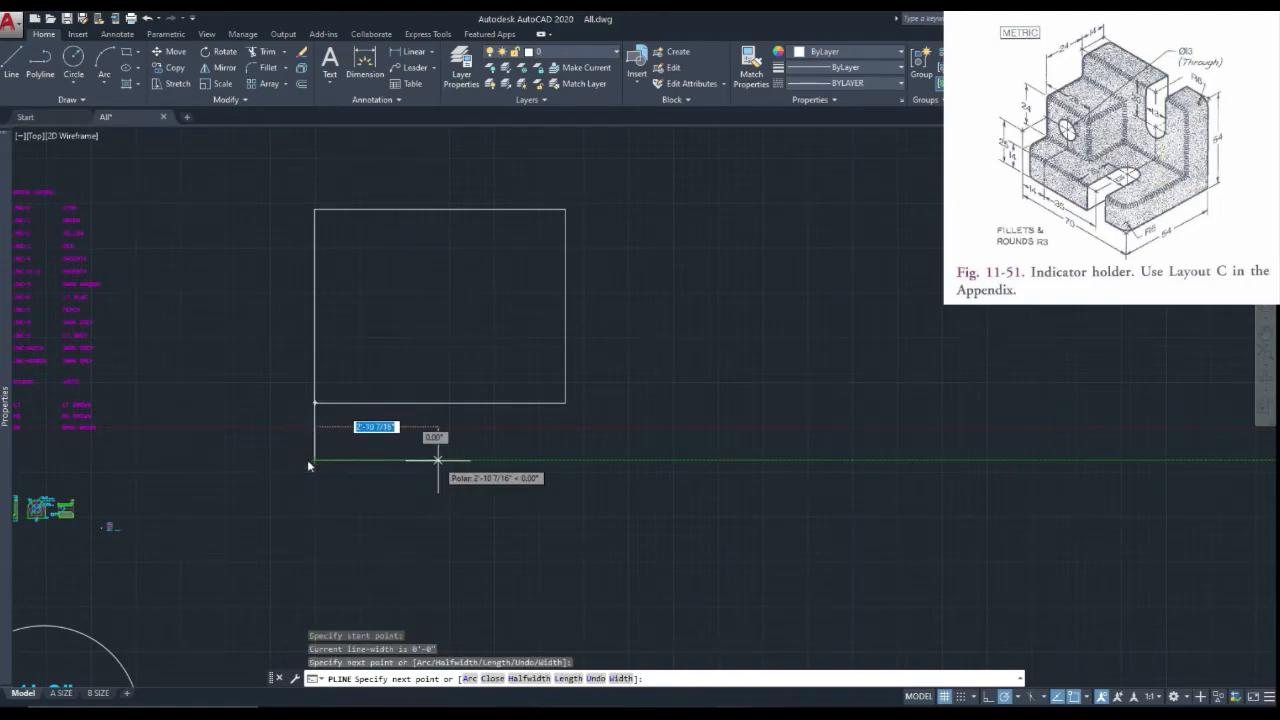
type("14")
key("Return")
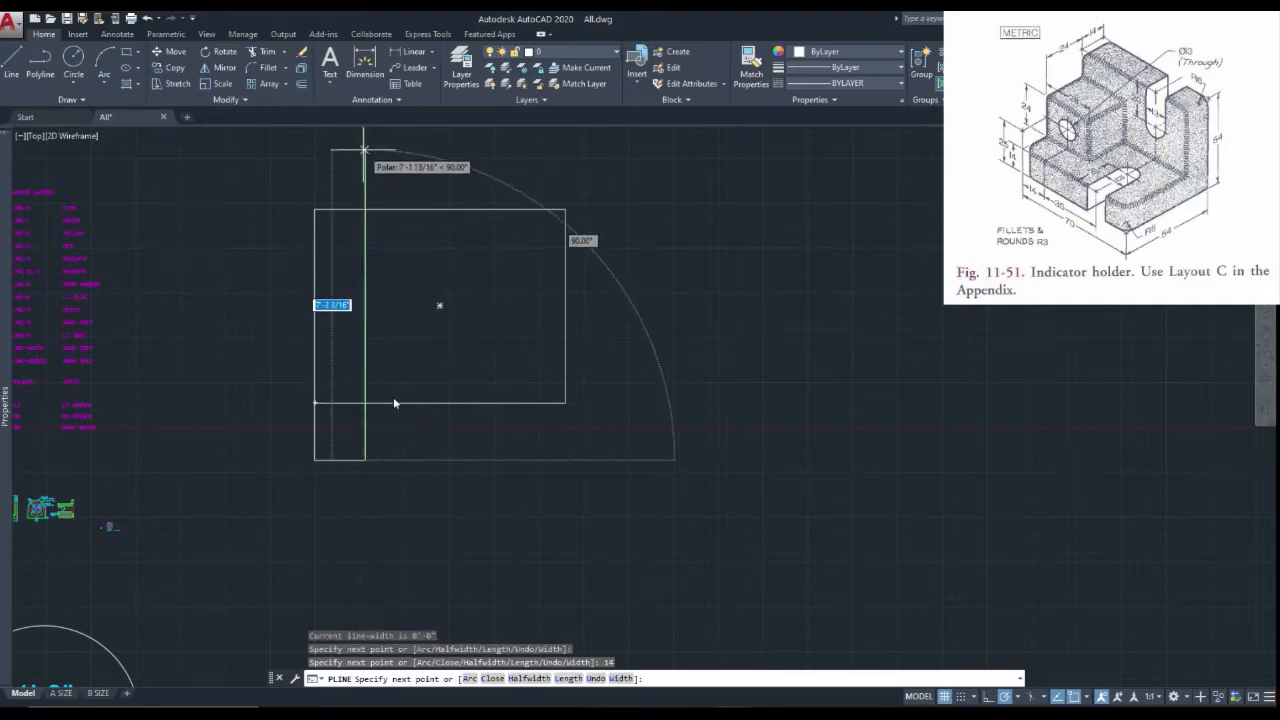
left_click(364, 142)
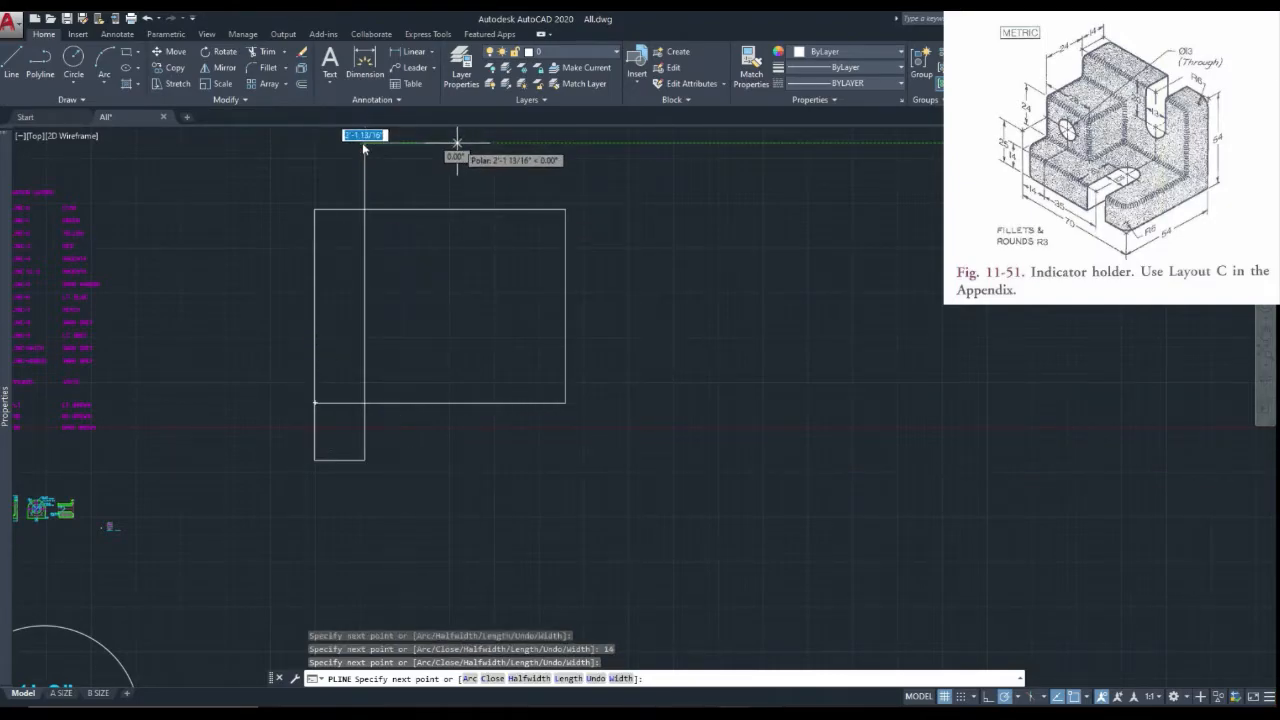
type("35")
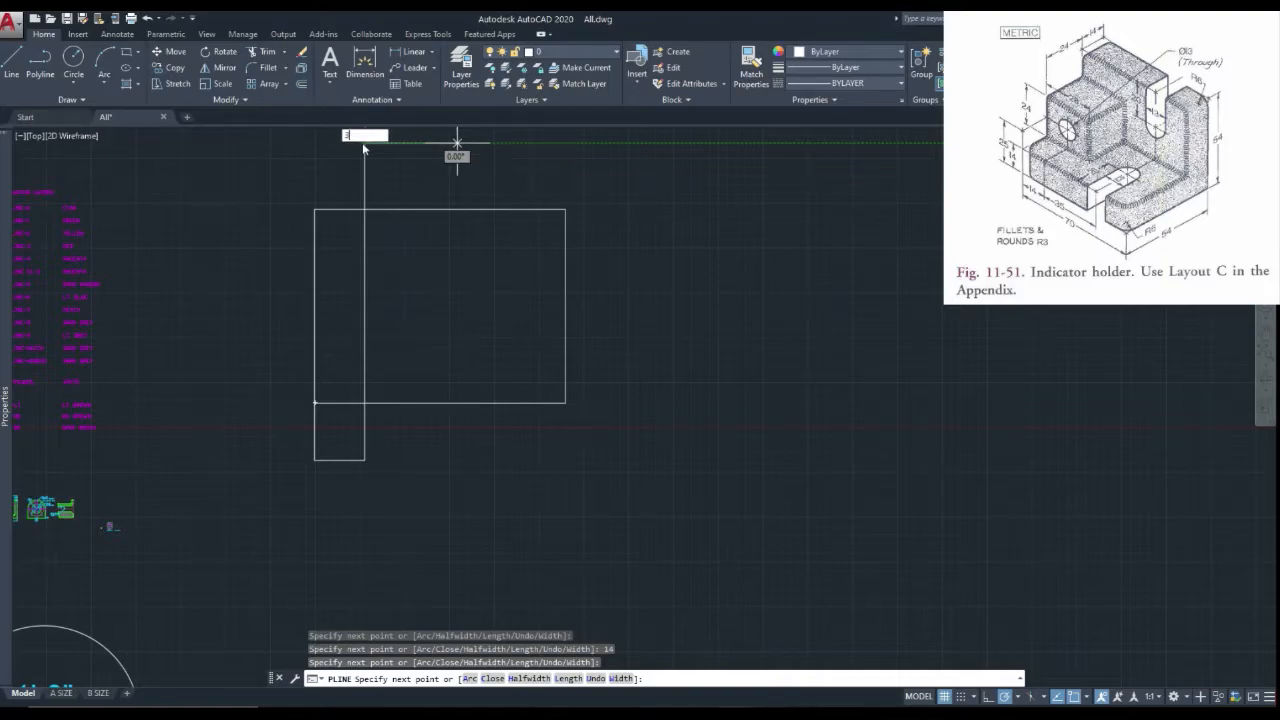
key("Return")
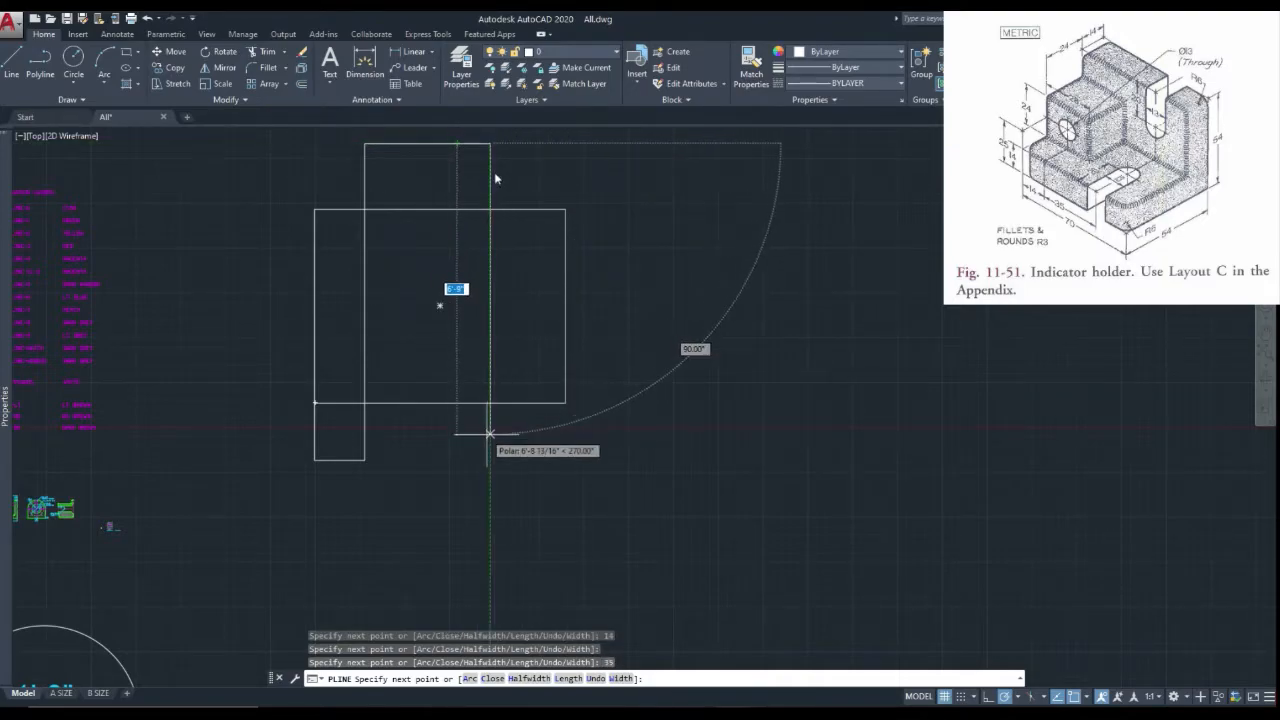
left_click(490, 440)
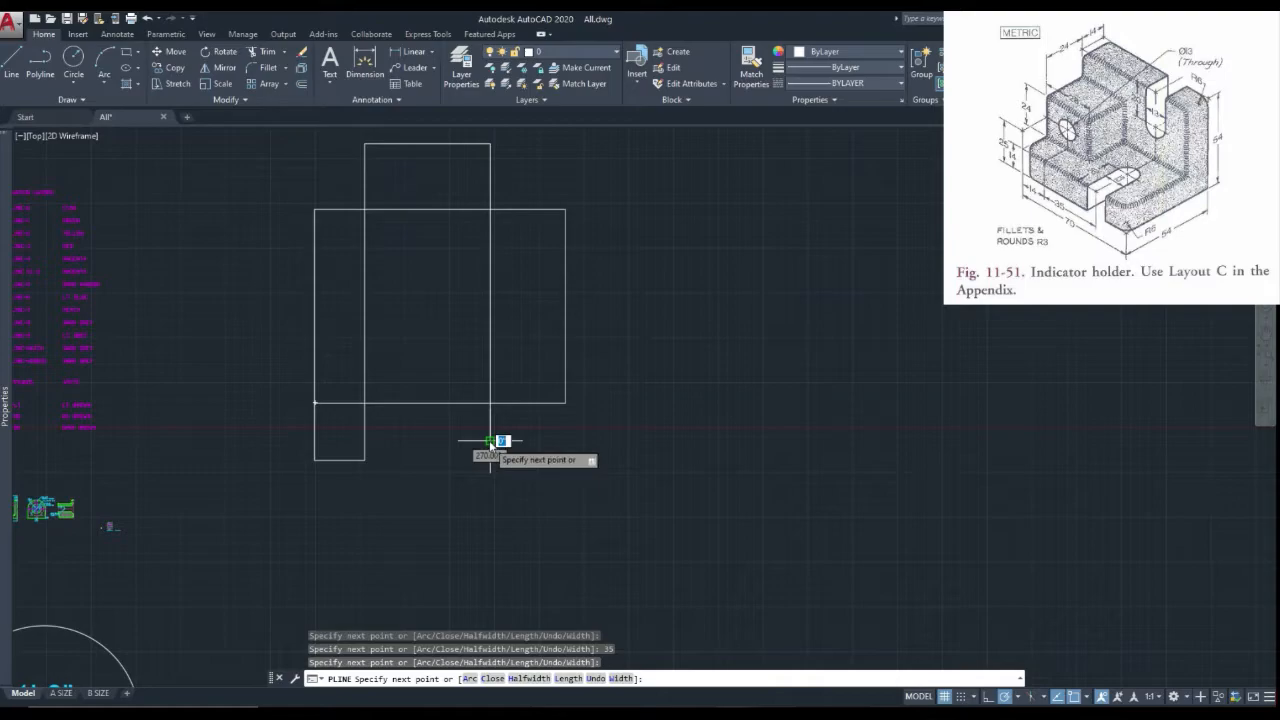
key("Escape")
Step: Draw a 13-unit horizontal polyline just below the rectangle, across the lower end of the right vertical guide
scroll(489, 440, "down", 2)
scroll(489, 440, "up", 4)
right_click(432, 327)
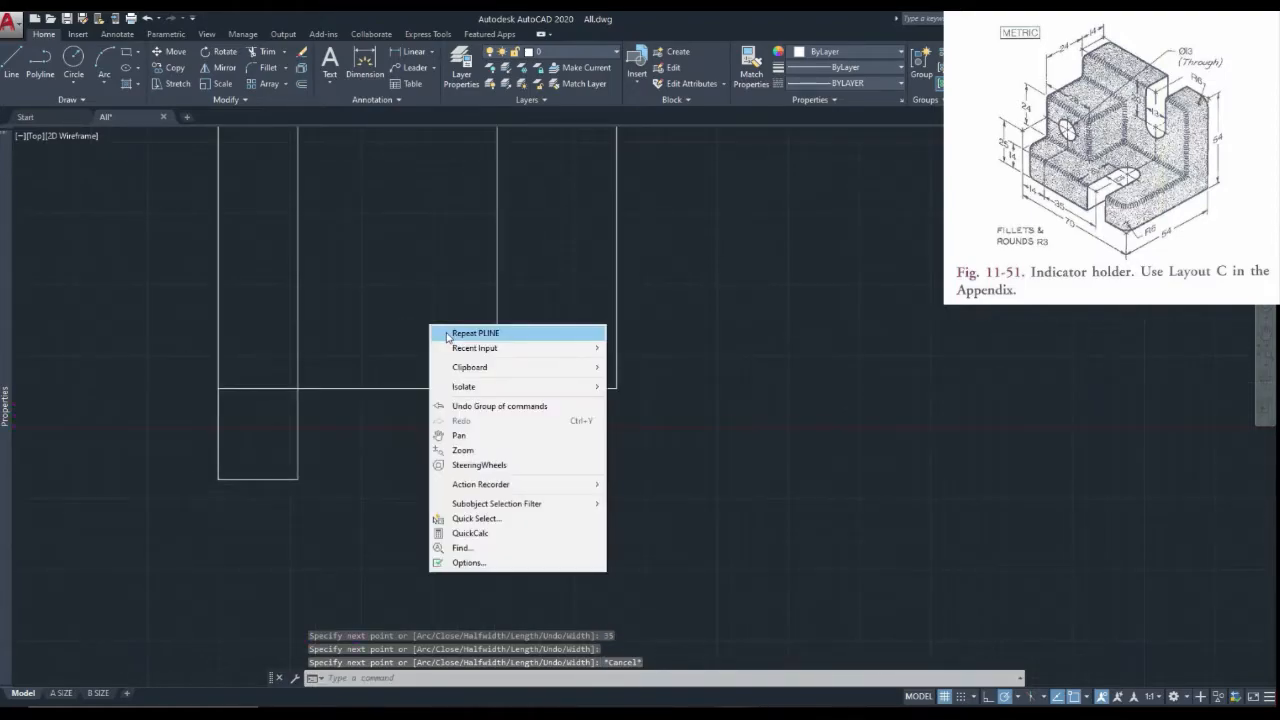
left_click(447, 334)
left_click(457, 441)
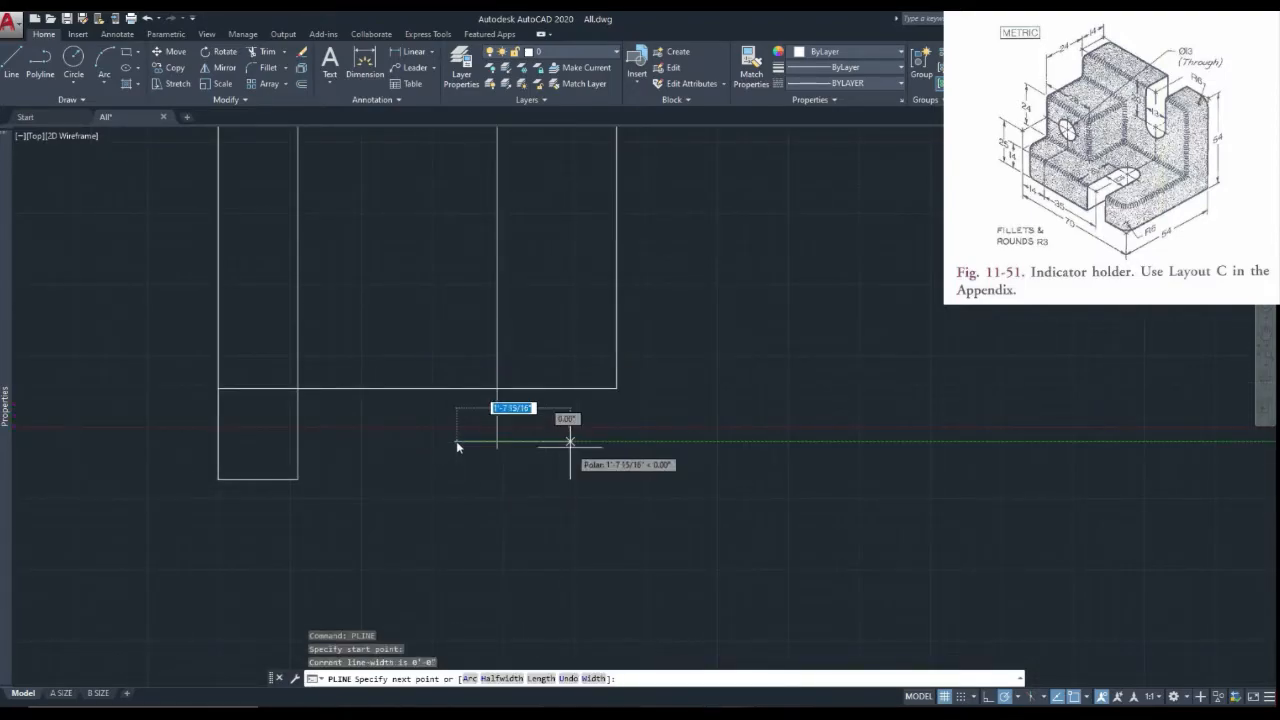
type("13")
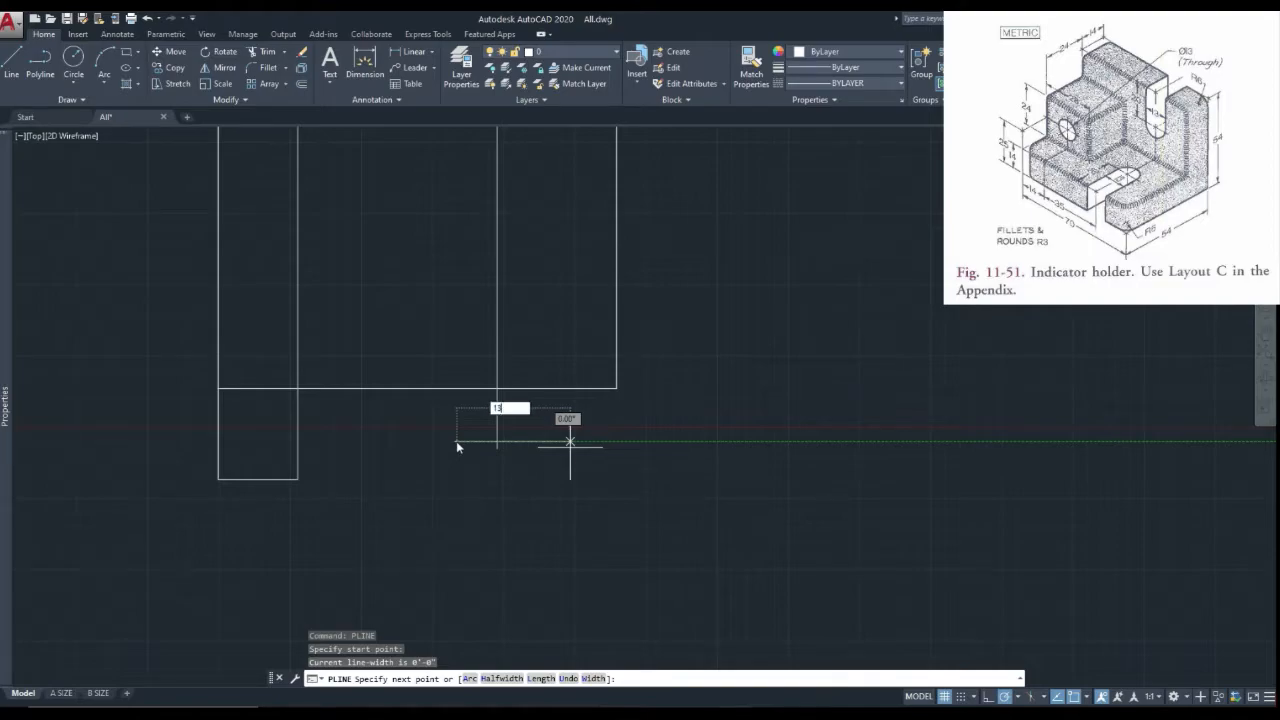
key("Return")
key("Escape")
Step: Move the 13-unit line so its midpoint sits on the right vertical guide below the rectangle
left_click(516, 444)
left_click(500, 440)
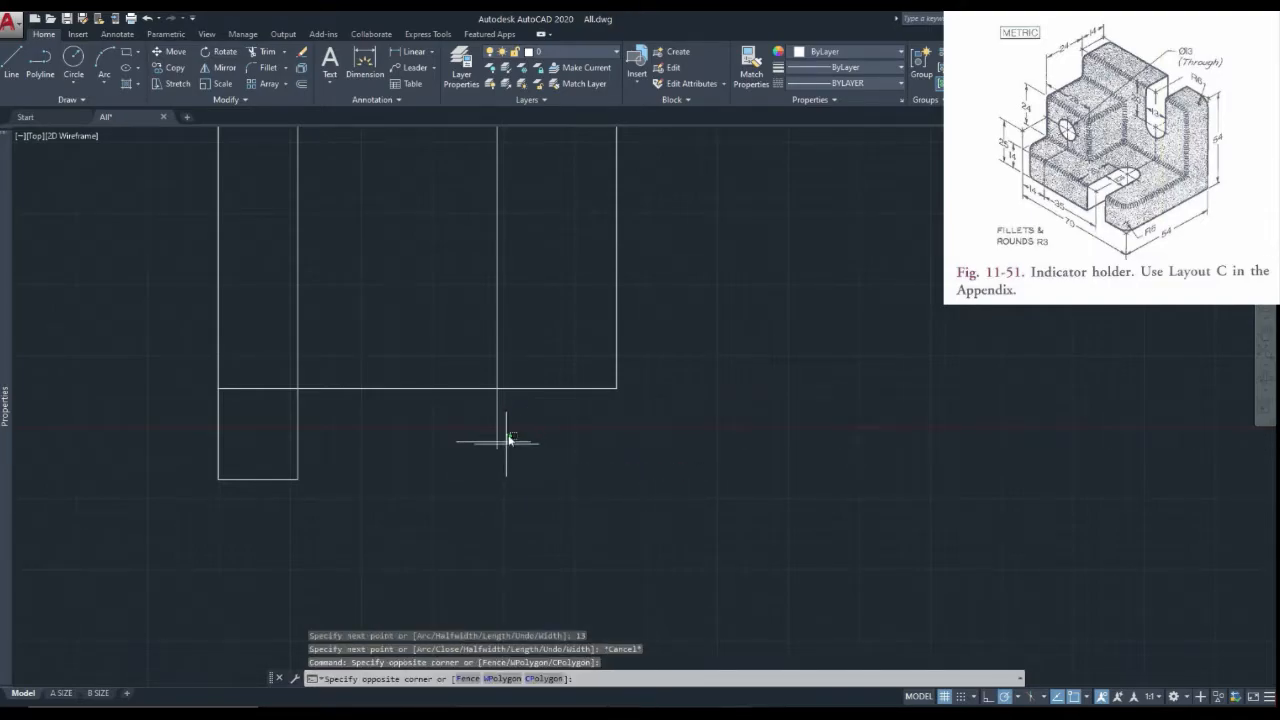
left_click(497, 441)
left_click(499, 424)
key("Escape")
Step: Draw a guide polyline from the rectangle's lower-right corner outward, up 14 units, and back across the right vertical guide
left_click(40, 64)
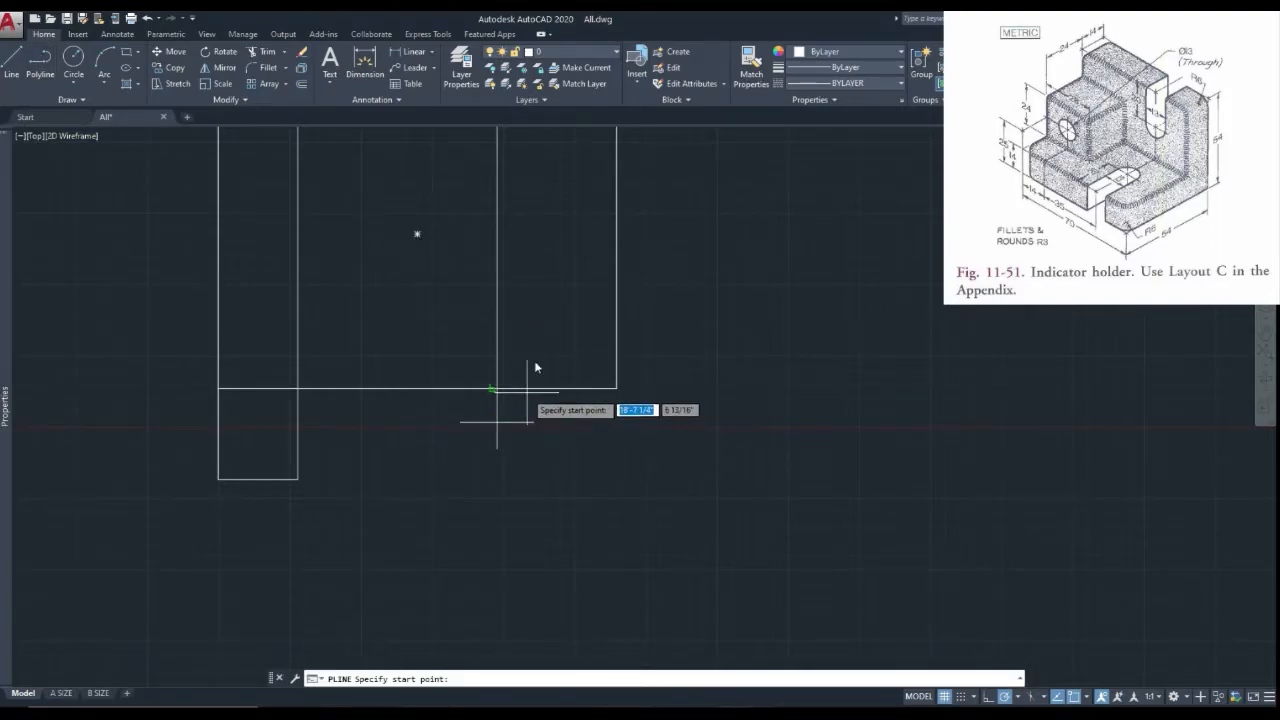
left_click(616, 388)
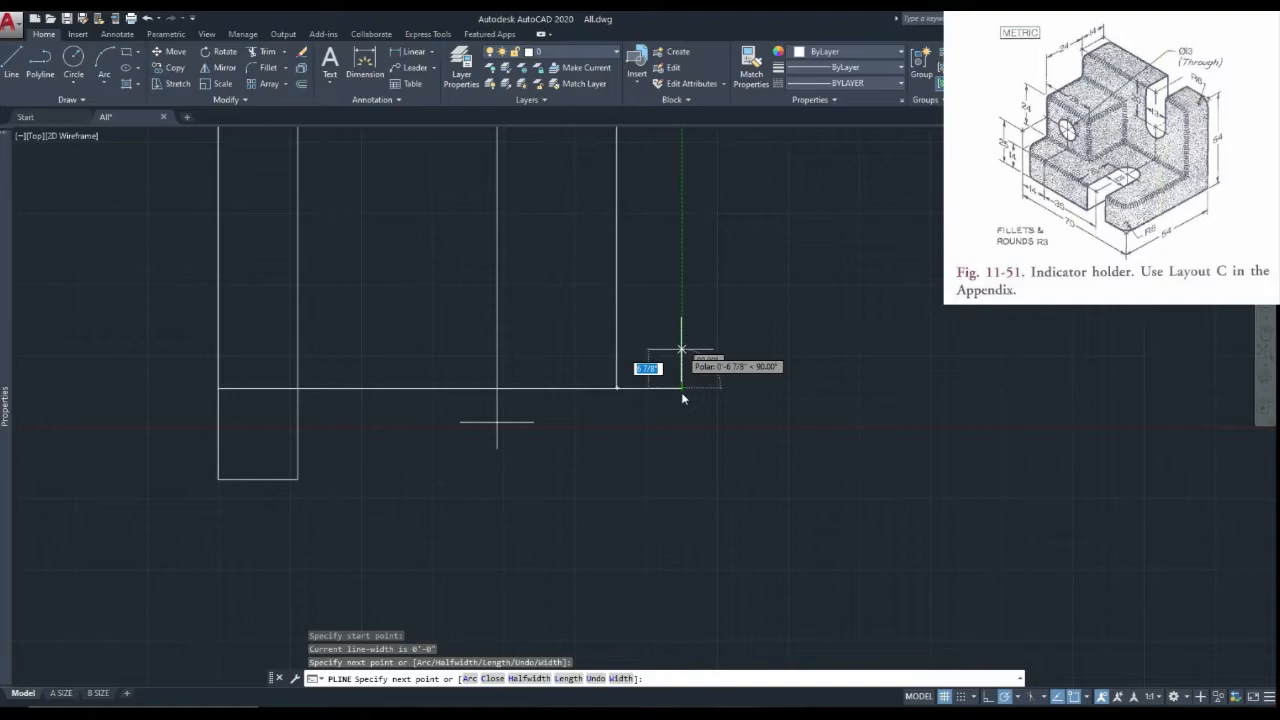
type("14")
key("Return")
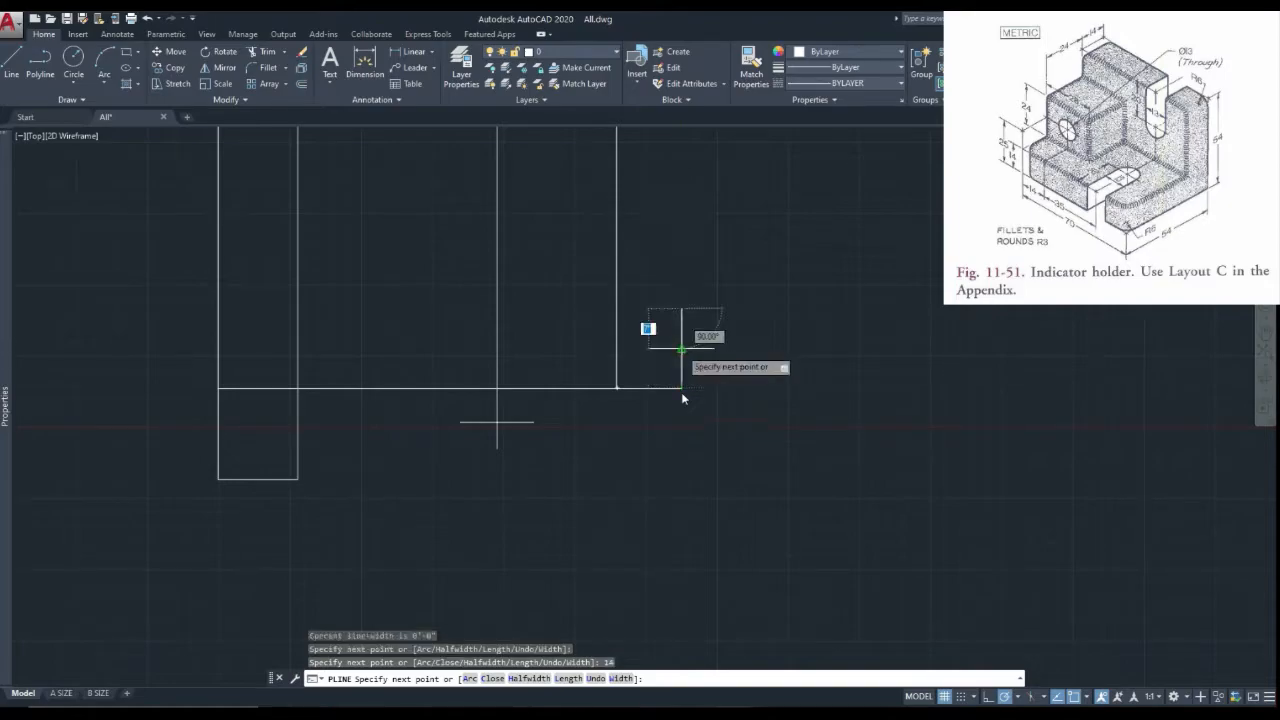
left_click(418, 309)
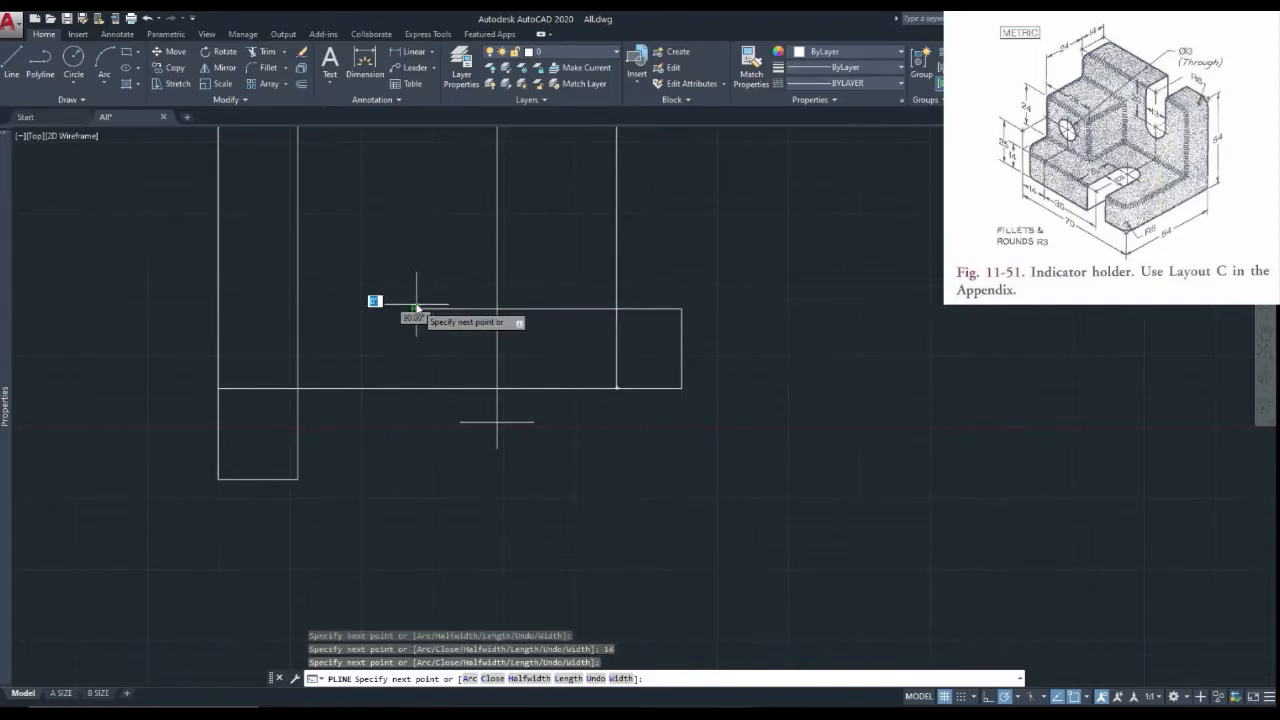
key("Escape")
Step: Draw two vertical polylines from the ends of the 13-unit line up to the horizontal guide
left_click(40, 62)
left_click(460, 421)
left_click(458, 310)
key("Return")
right_click(464, 298)
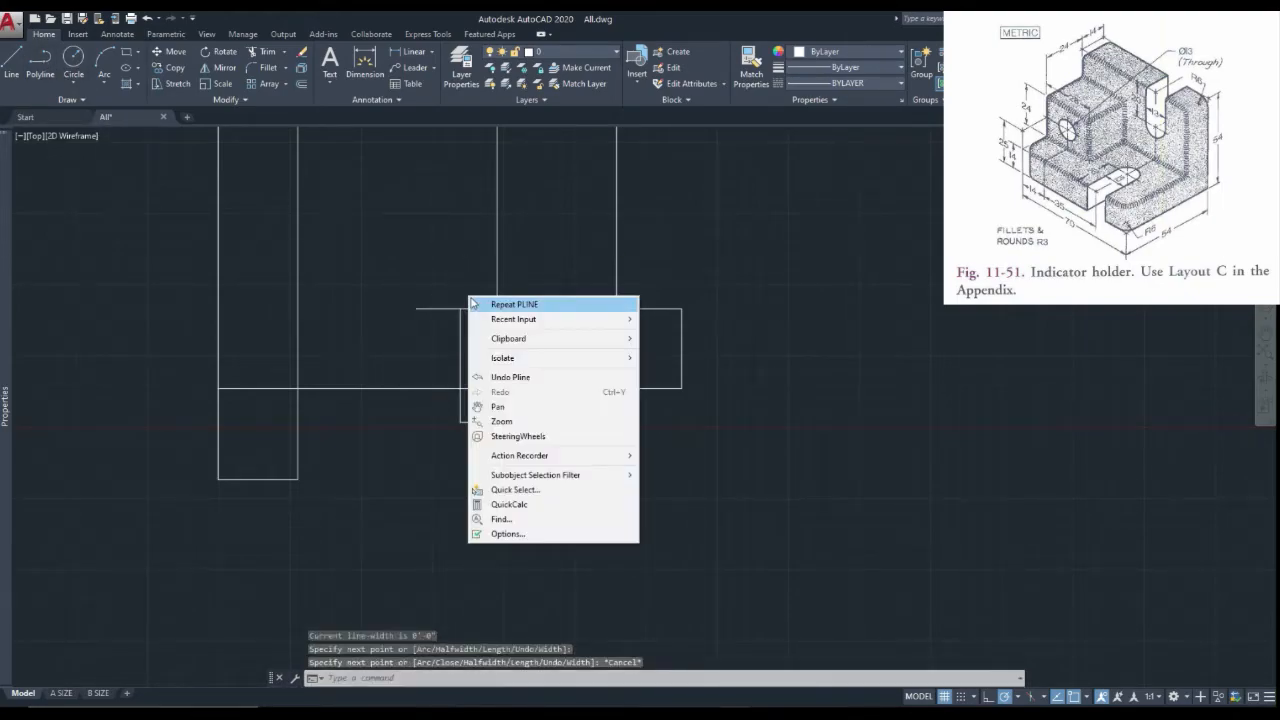
left_click(473, 303)
left_click(533, 421)
left_click(534, 309)
key("Escape")
Step: Trim the crossing lines around the right vertical guide to form an open rectangular notch in the bottom edge
left_click(267, 52)
right_click(315, 137)
double_click(536, 410)
left_click(536, 410)
double_click(465, 407)
left_click(446, 412)
left_click(528, 406)
left_click(553, 402)
left_click(592, 288)
left_click(580, 340)
left_click(516, 382)
left_click(486, 406)
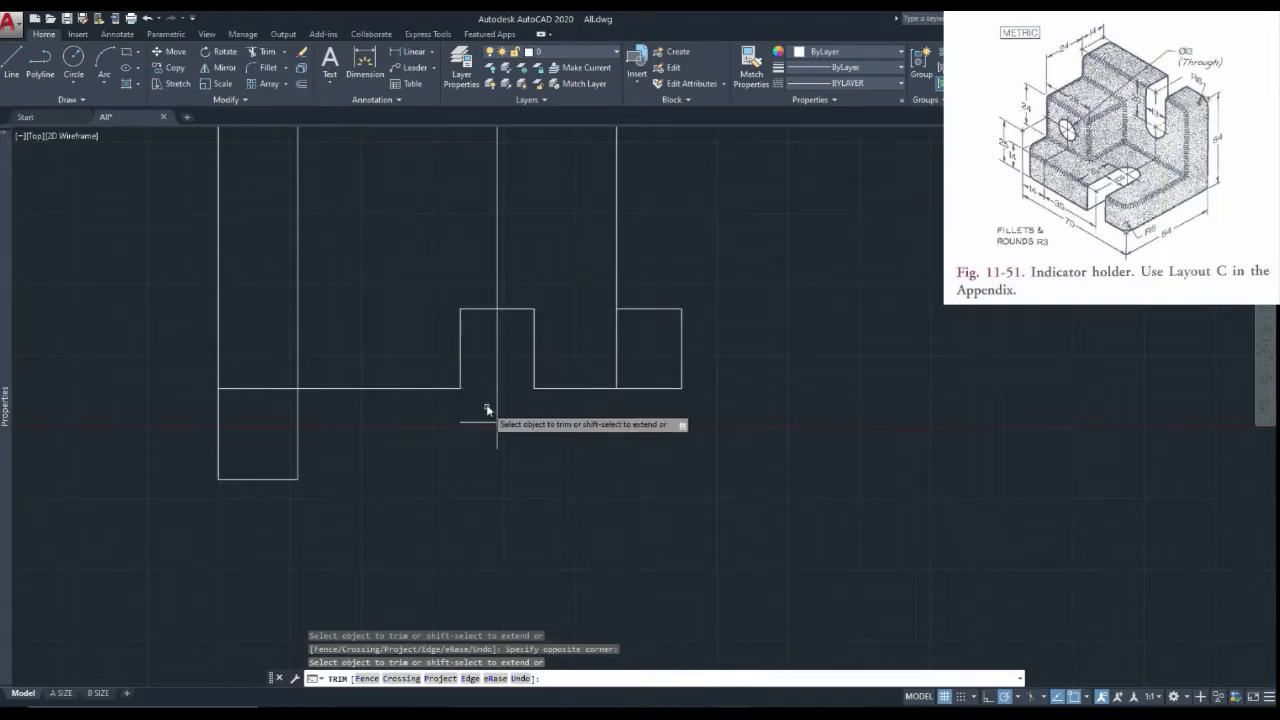
key("Escape")
Step: Erase the leftover guide polyline outside the rectangle's lower-right corner
left_click(680, 271)
left_click(644, 434)
right_click(646, 276)
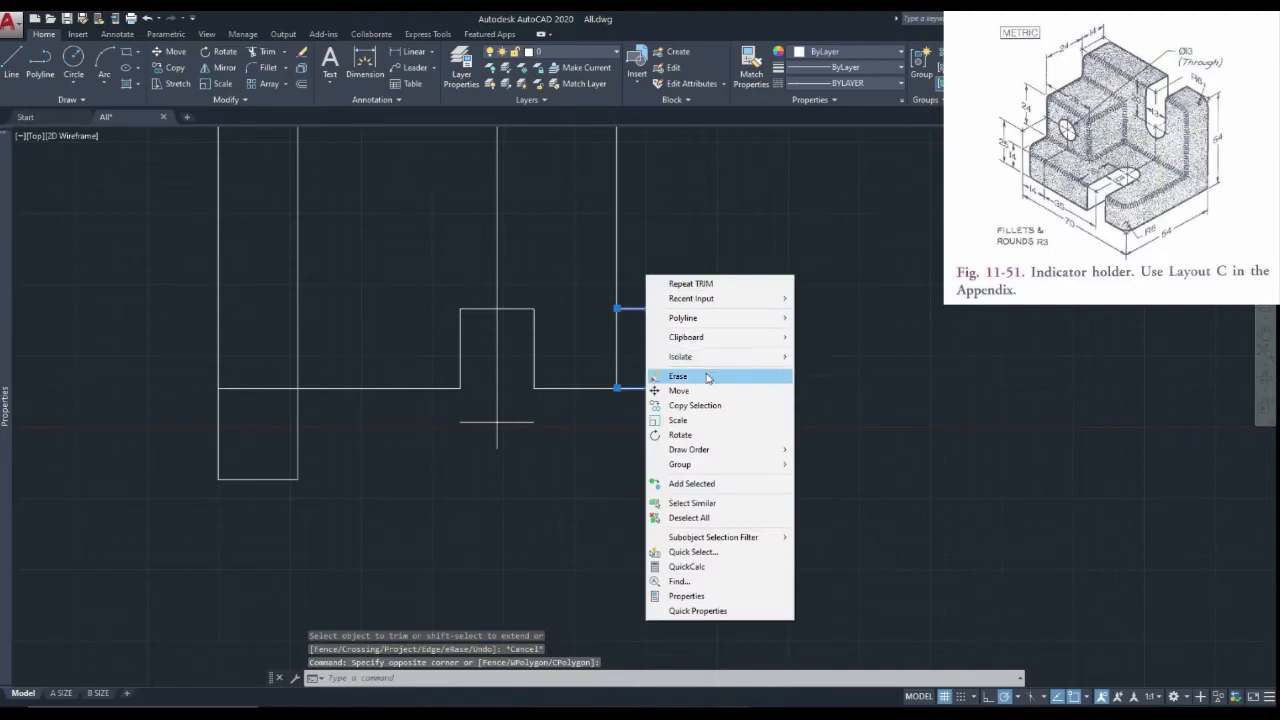
left_click(704, 376)
Step: Draw a guide polyline from the rectangle's upper-right corner outward, down 20 units, and back across the right vertical guide
scroll(704, 375, "down", 2)
scroll(600, 214, "up", 2)
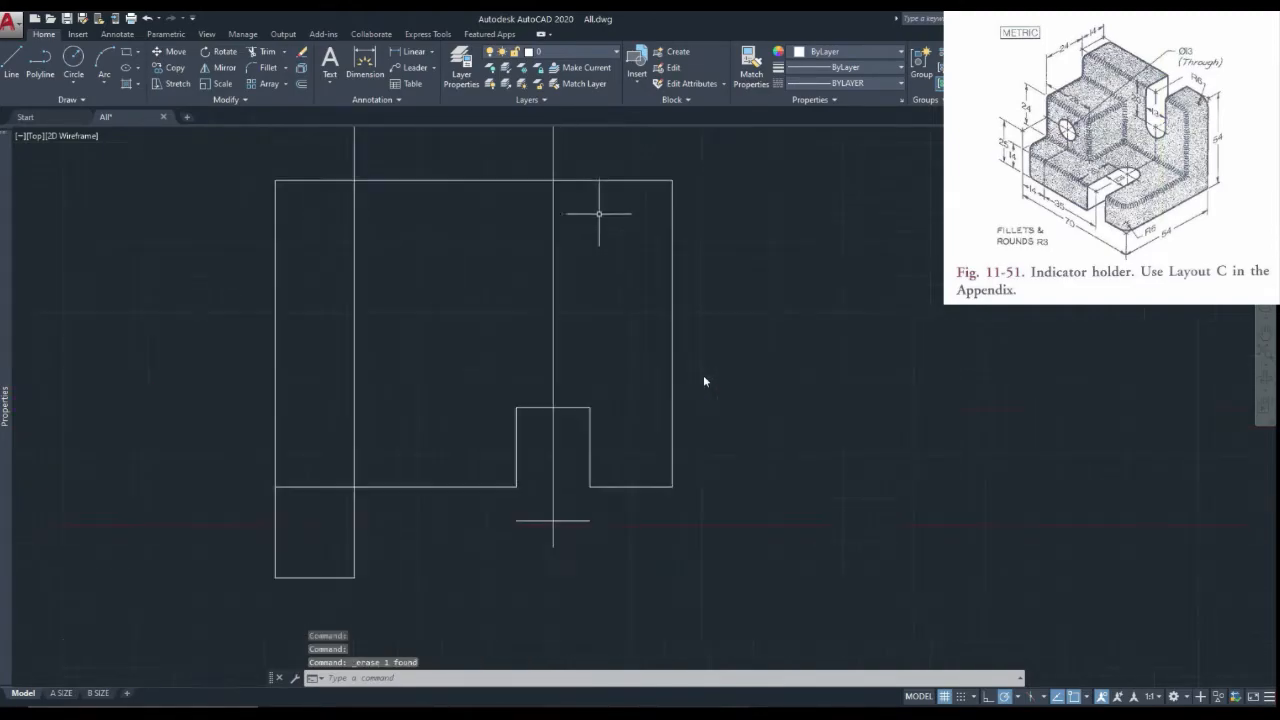
left_click(53, 69)
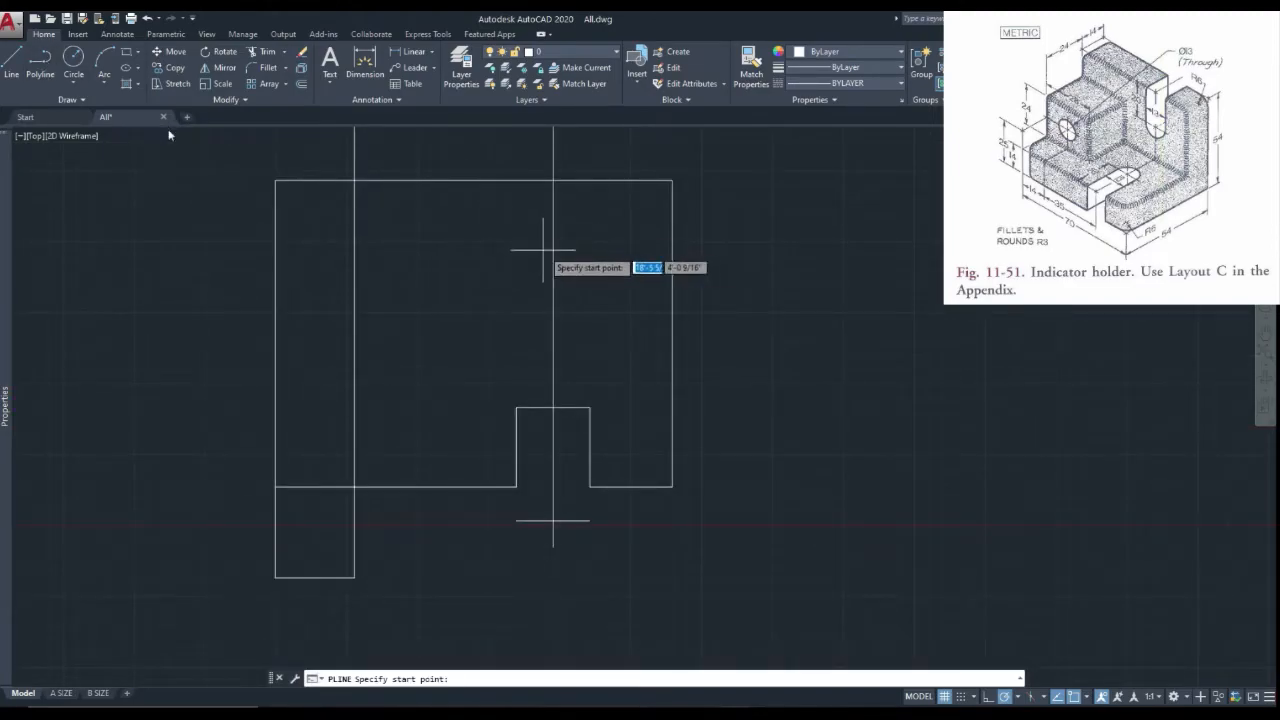
left_click(672, 180)
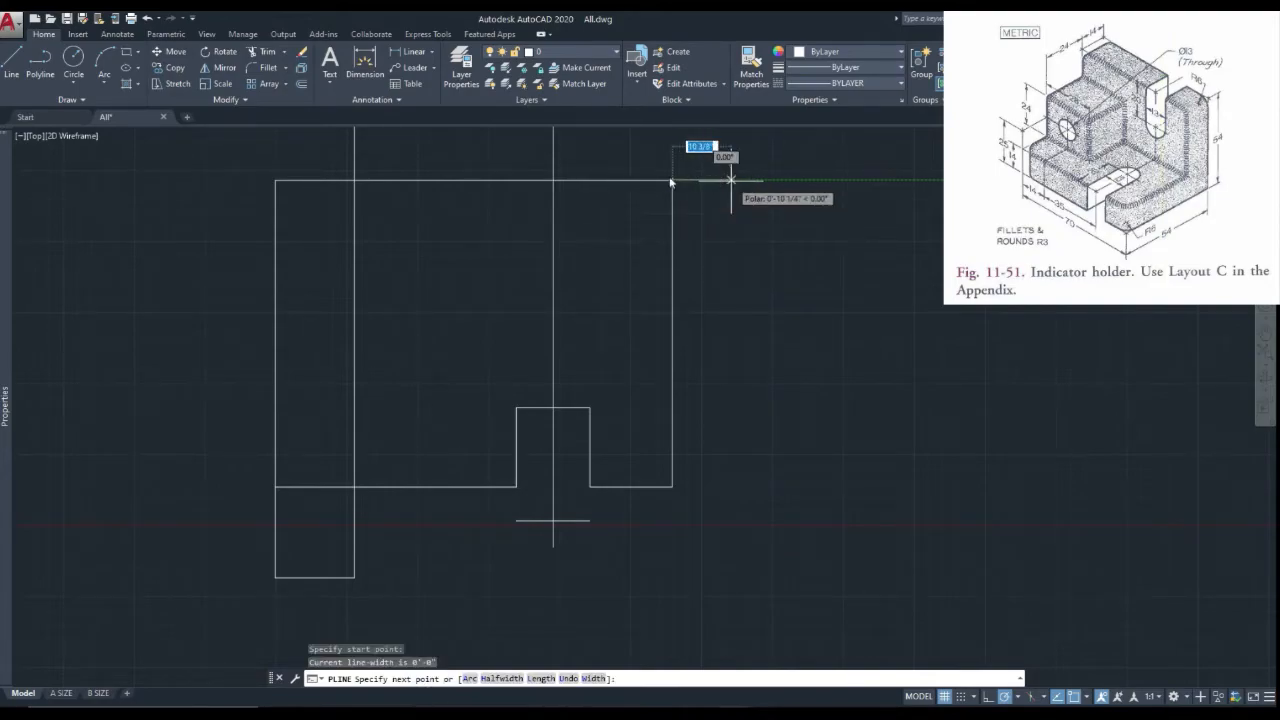
left_click(732, 180)
type("20")
key("Return")
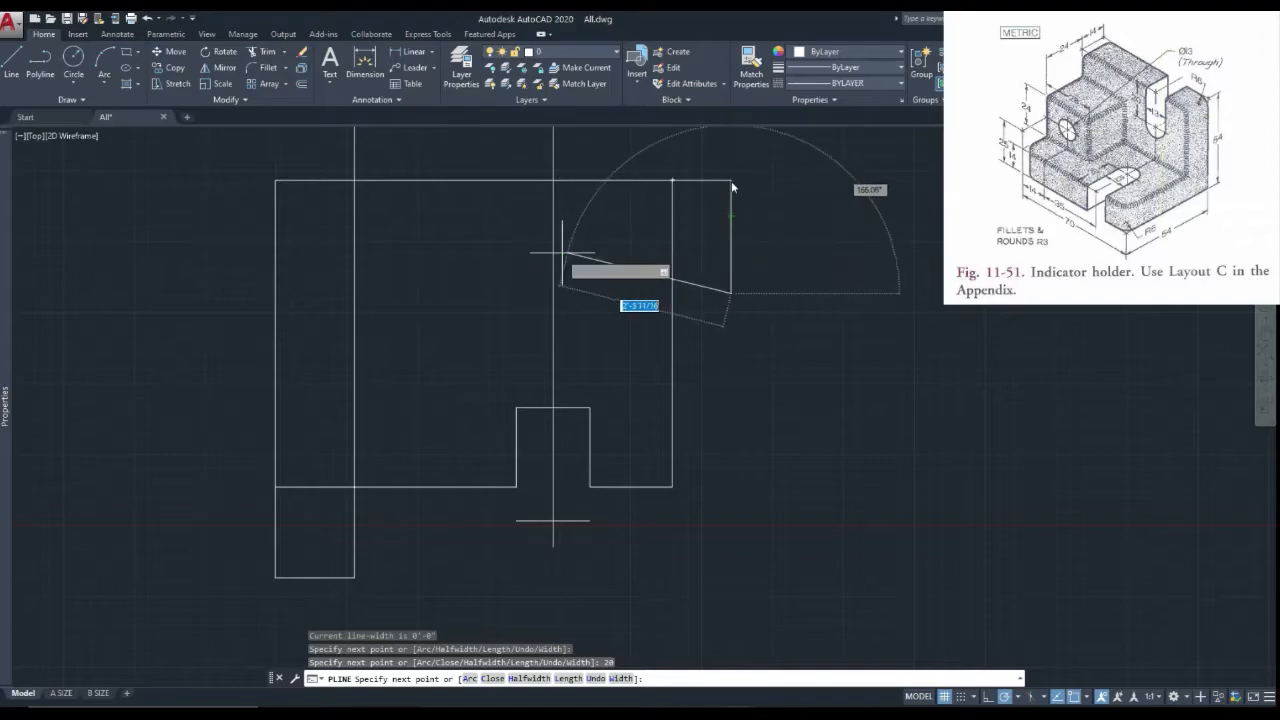
left_click(517, 294)
key("Escape")
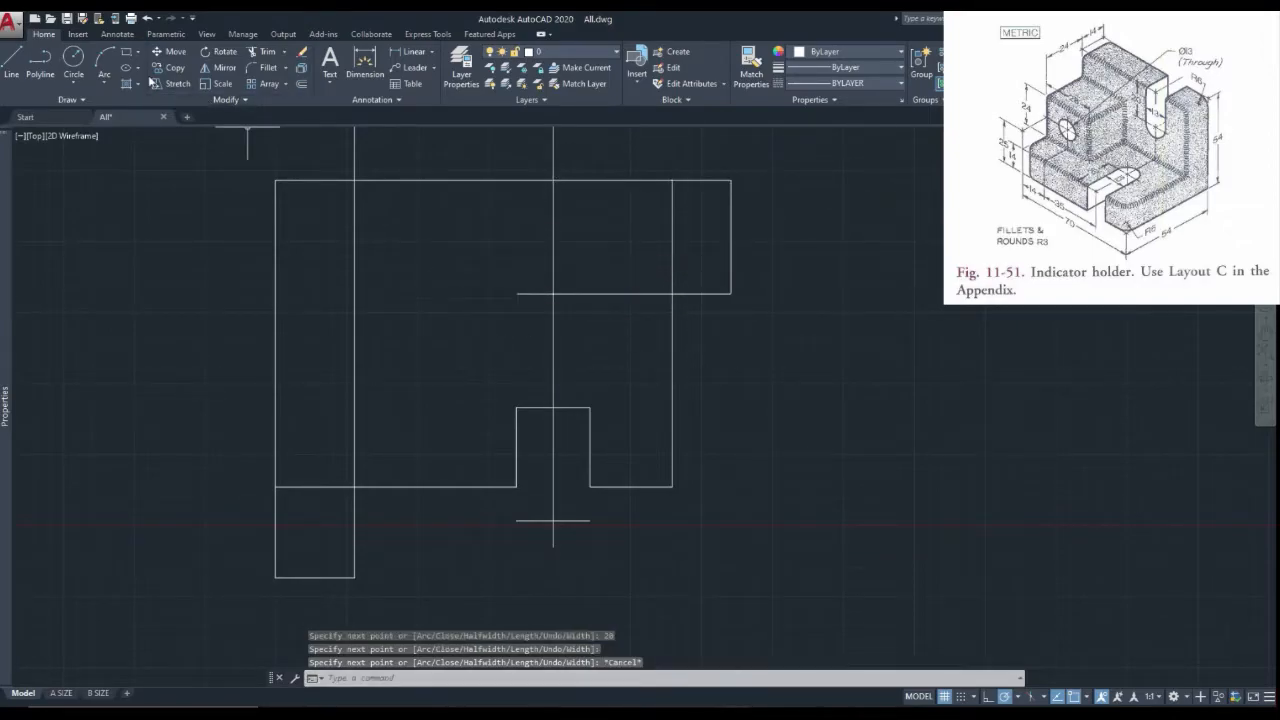
Step: Draw a circle of diameter 13 centred where the horizontal guide crosses the right vertical guide
left_click(66, 62)
left_click(553, 294)
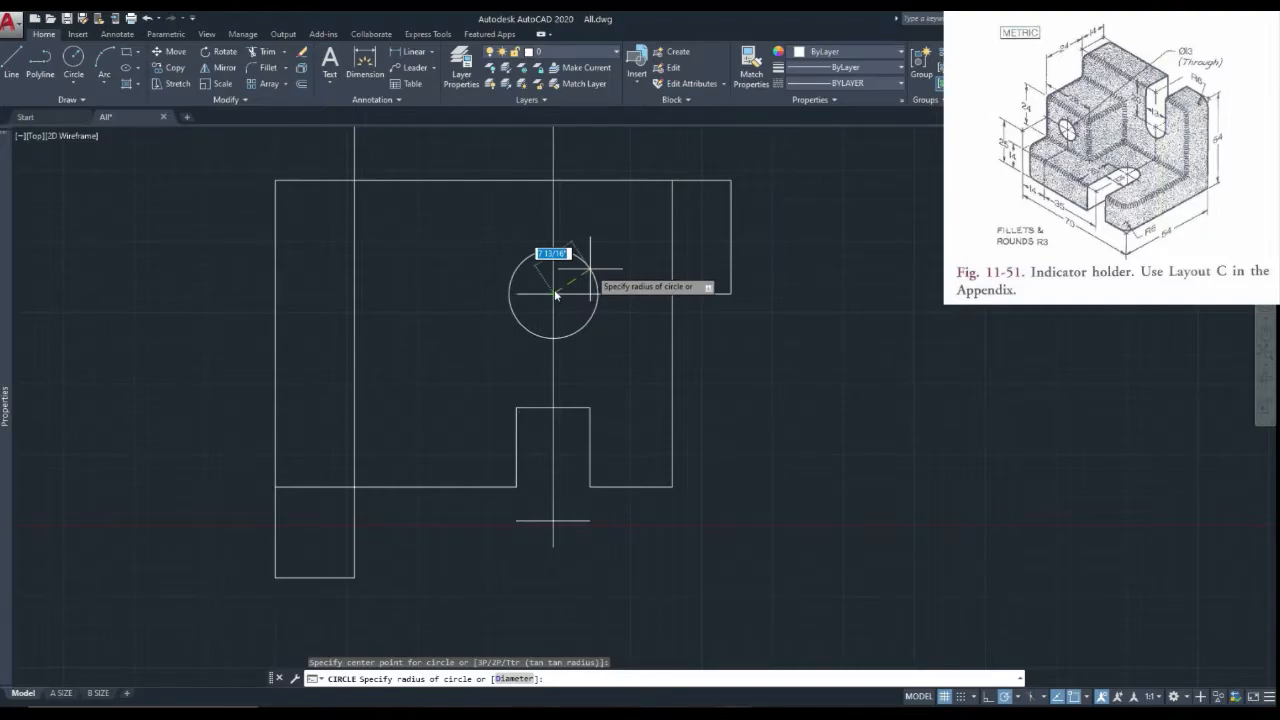
key("Return")
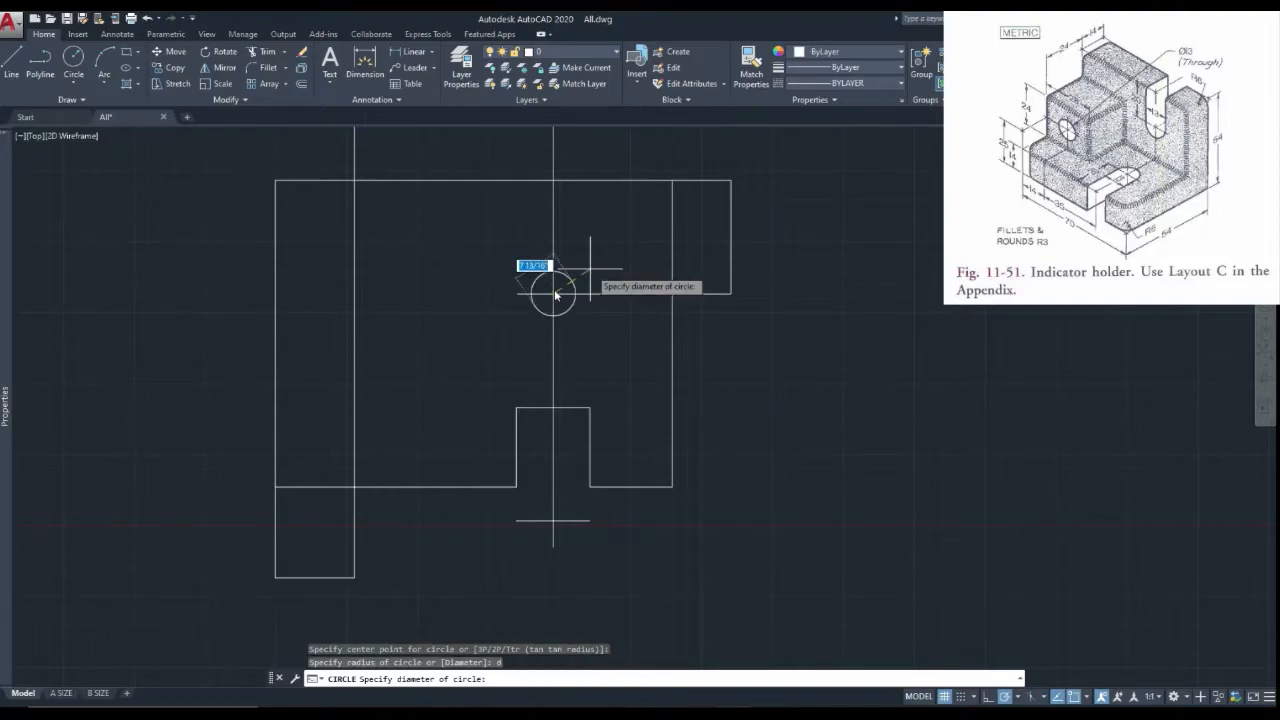
type("13")
key("Return")
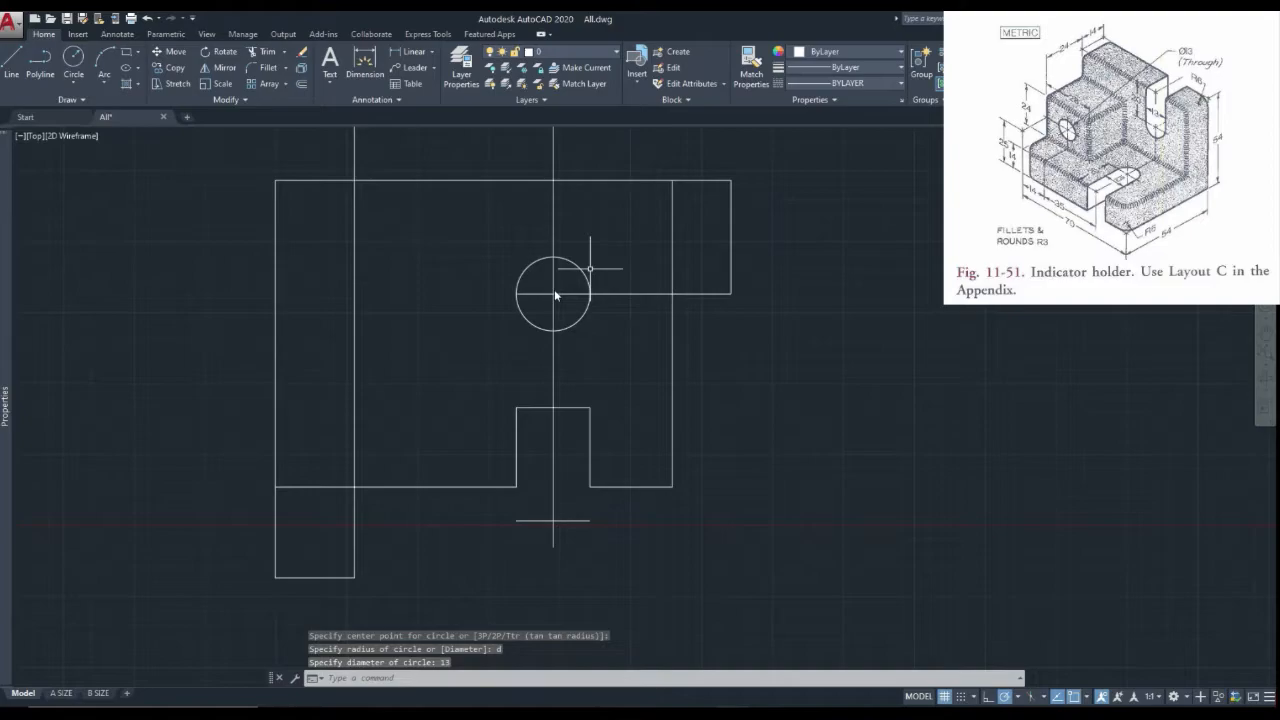
Step: Draw vertical polylines from the circle's left and right quadrants up to the rectangle's top edge
left_click(30, 64)
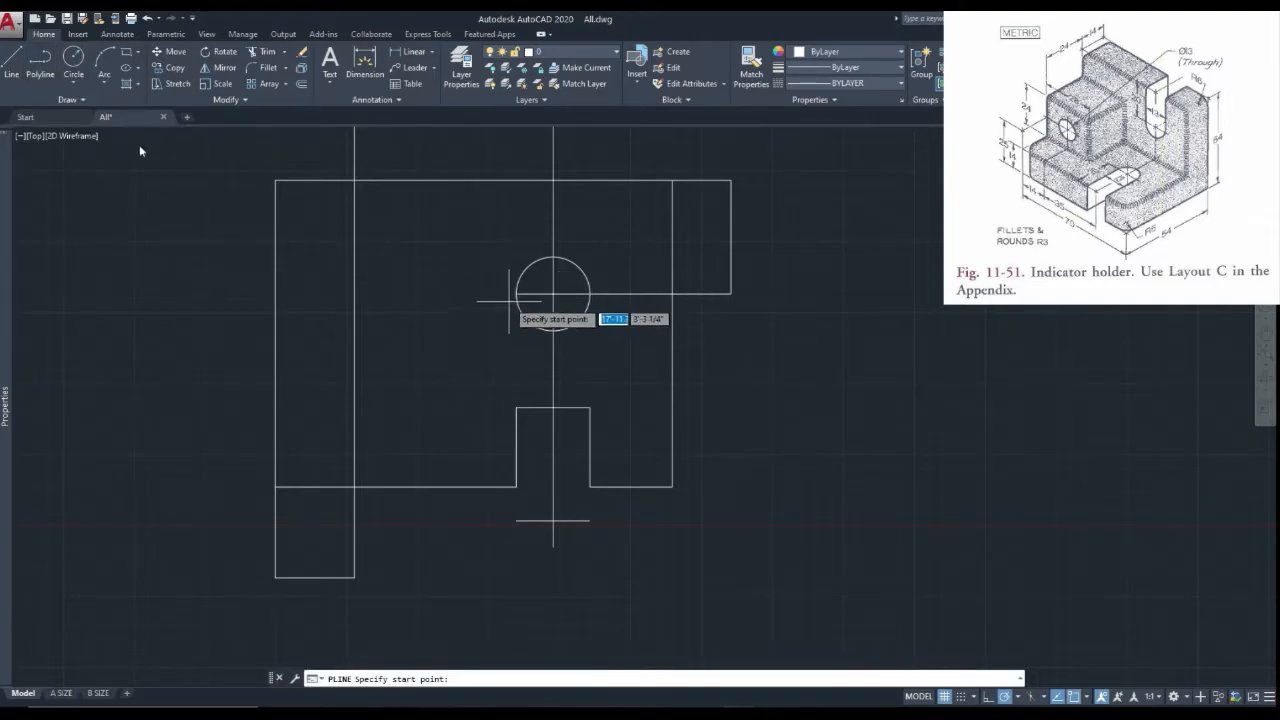
left_click(516, 293)
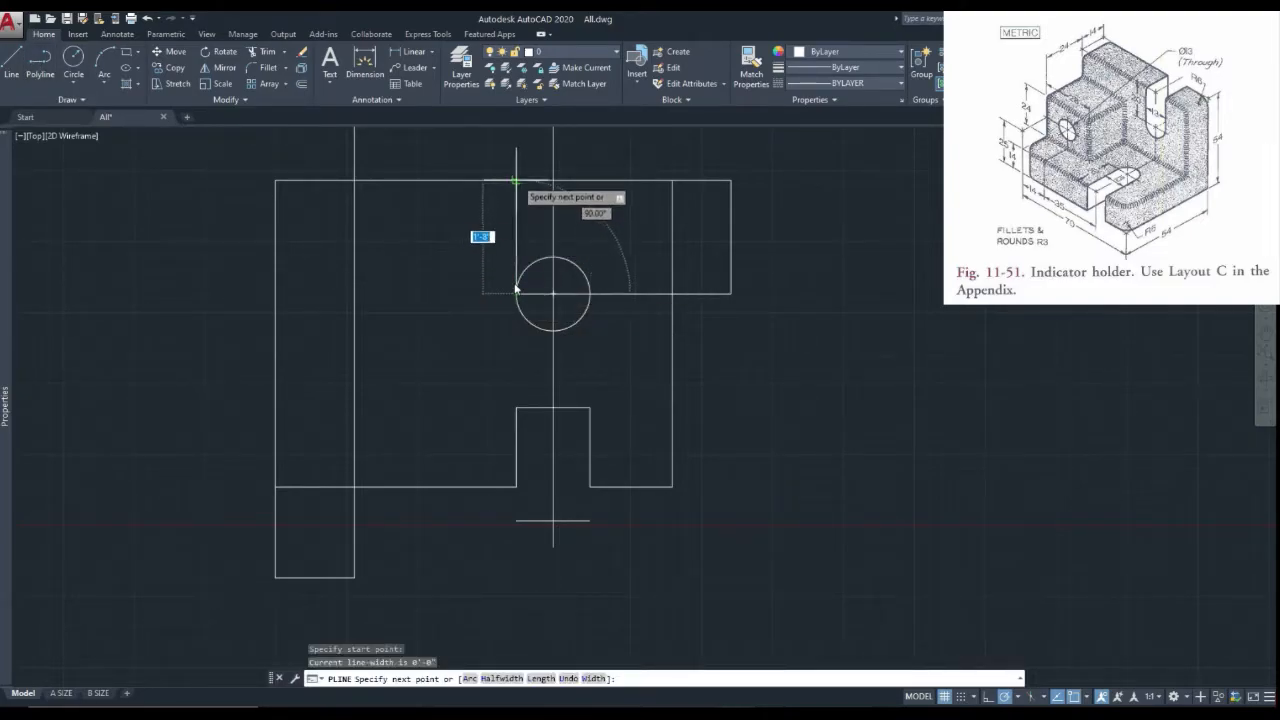
left_click(516, 181)
key("Return")
right_click(500, 210)
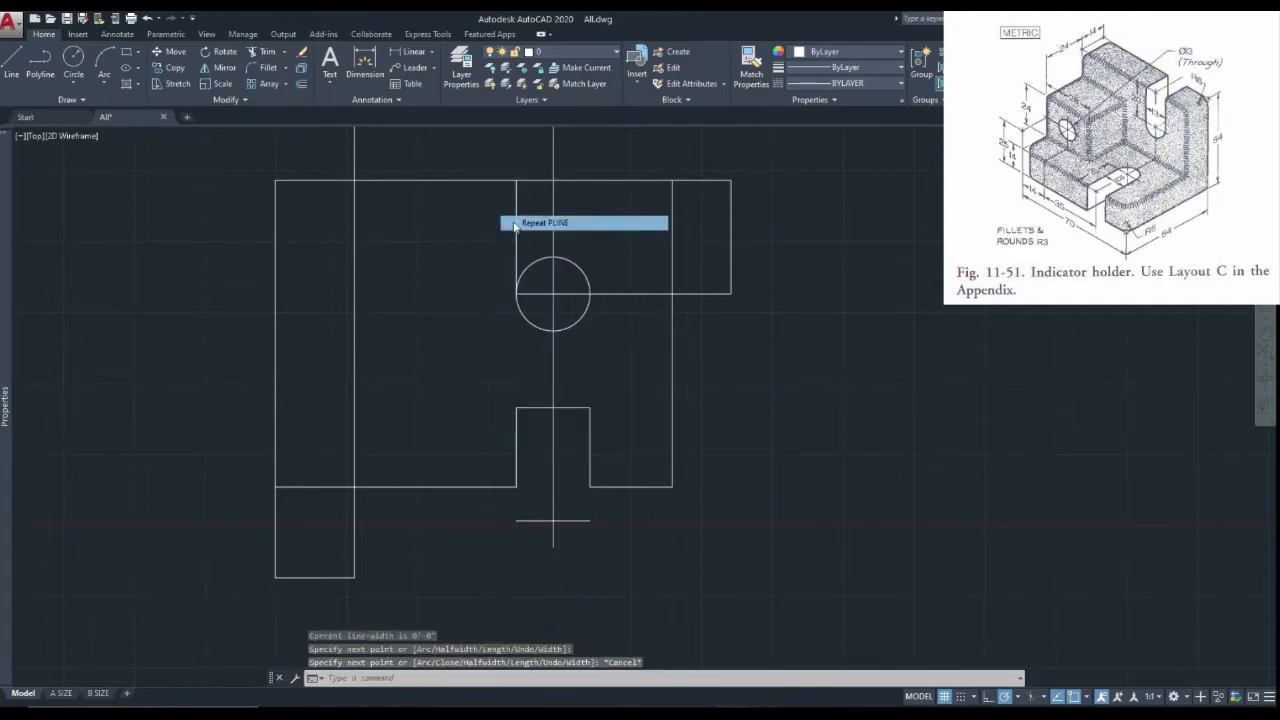
left_click(535, 220)
scroll(590, 293, "up", 6)
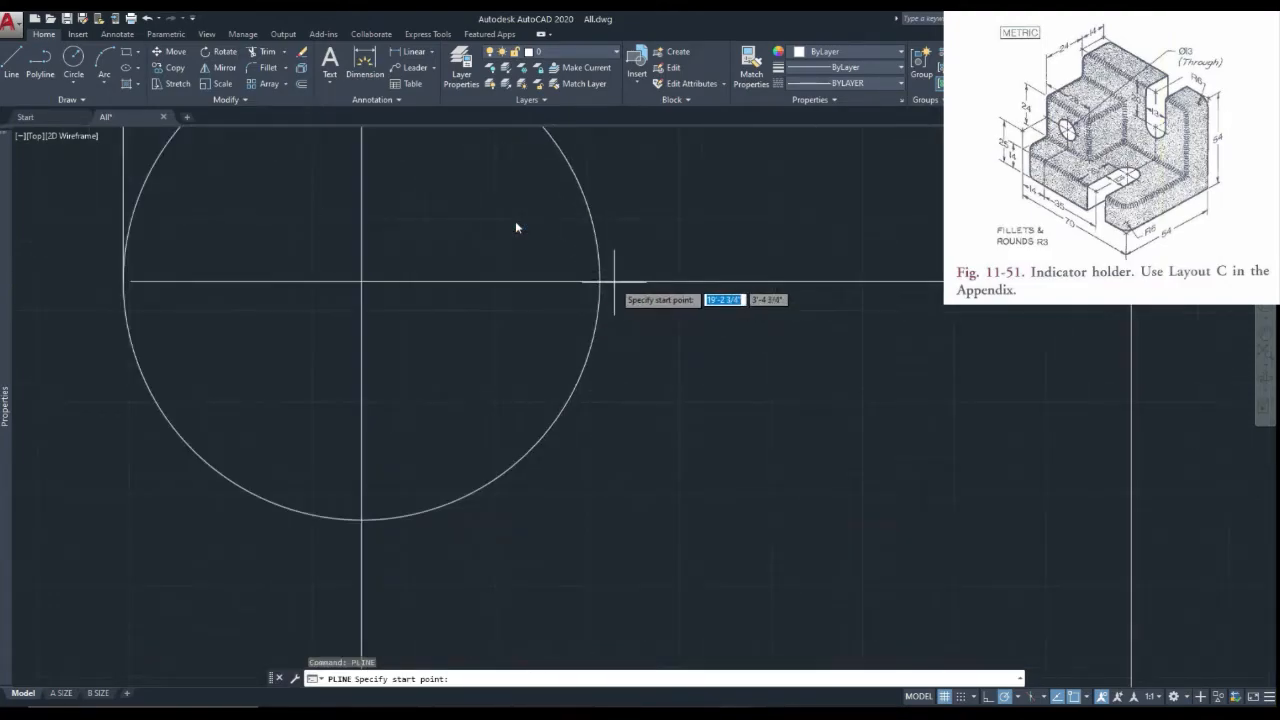
left_click(600, 281)
scroll(608, 300, "down", 5)
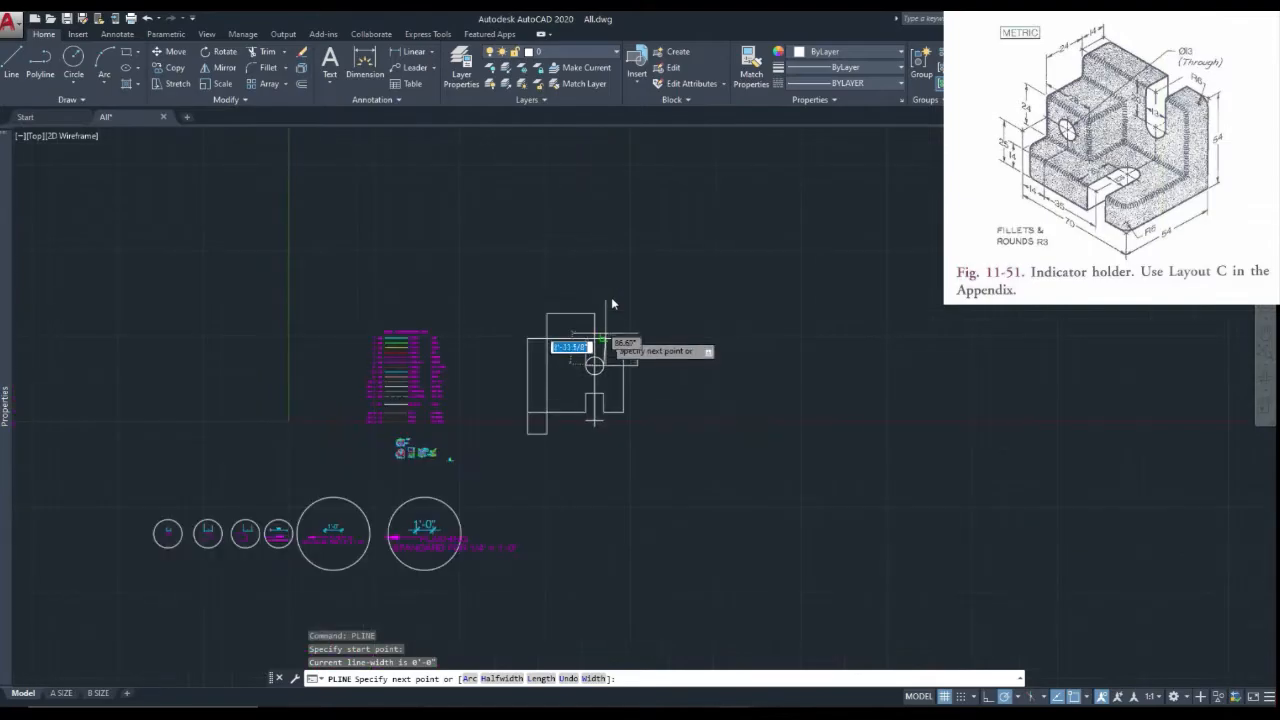
scroll(608, 300, "up", 3)
left_click(598, 331)
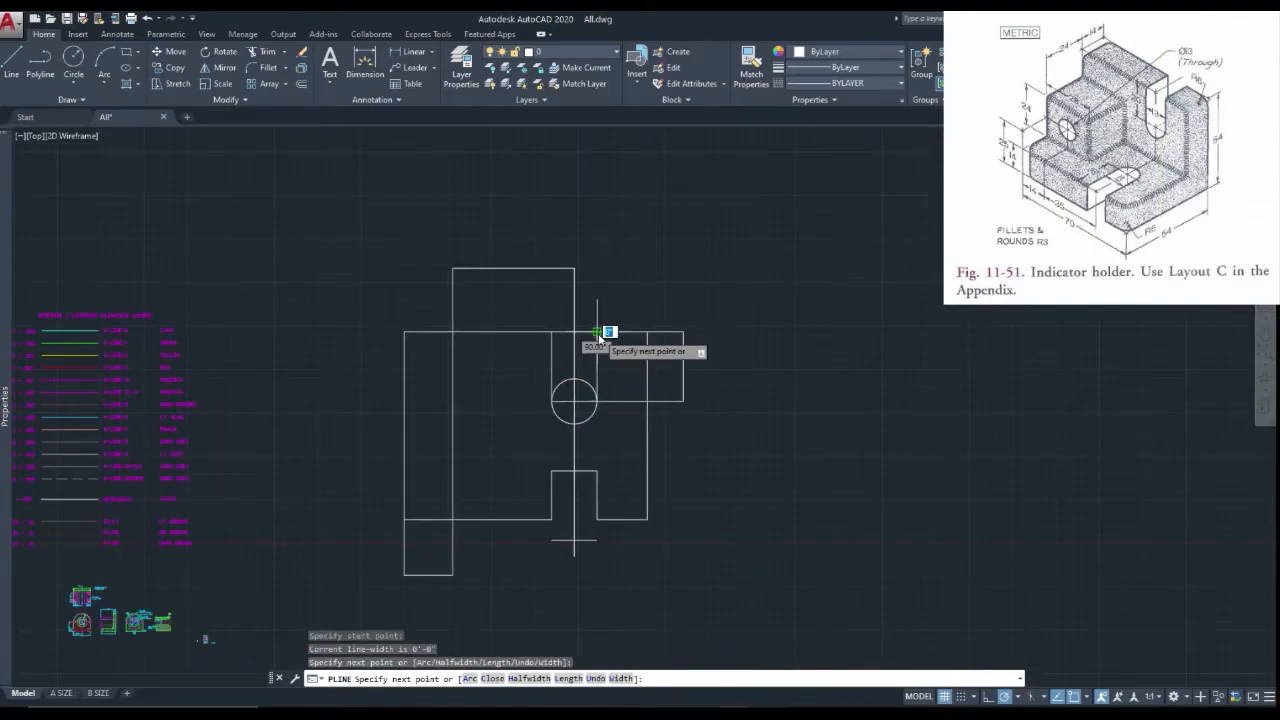
key("Escape")
Step: Erase the guide polyline that runs from the upper-right corner back to the circle
scroll(607, 396, "up", 4)
scroll(620, 384, "down", 4)
left_click(708, 300)
left_click(674, 377)
right_click(577, 253)
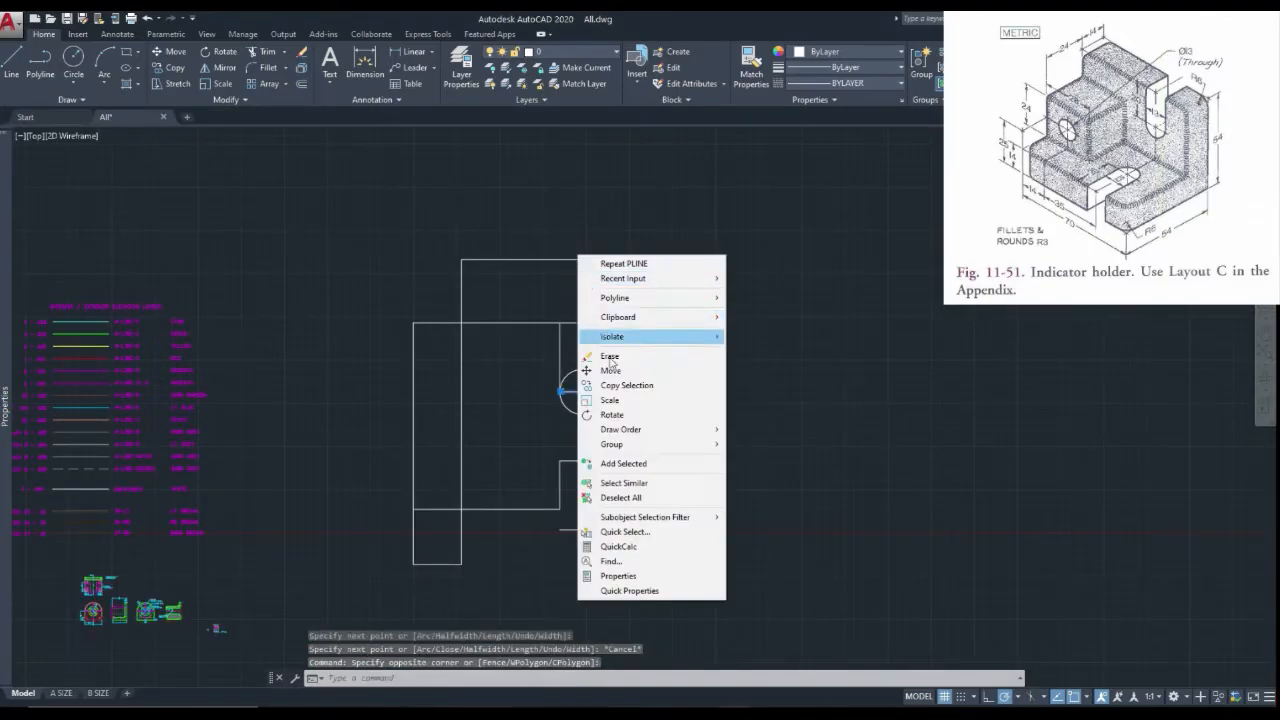
left_click(626, 360)
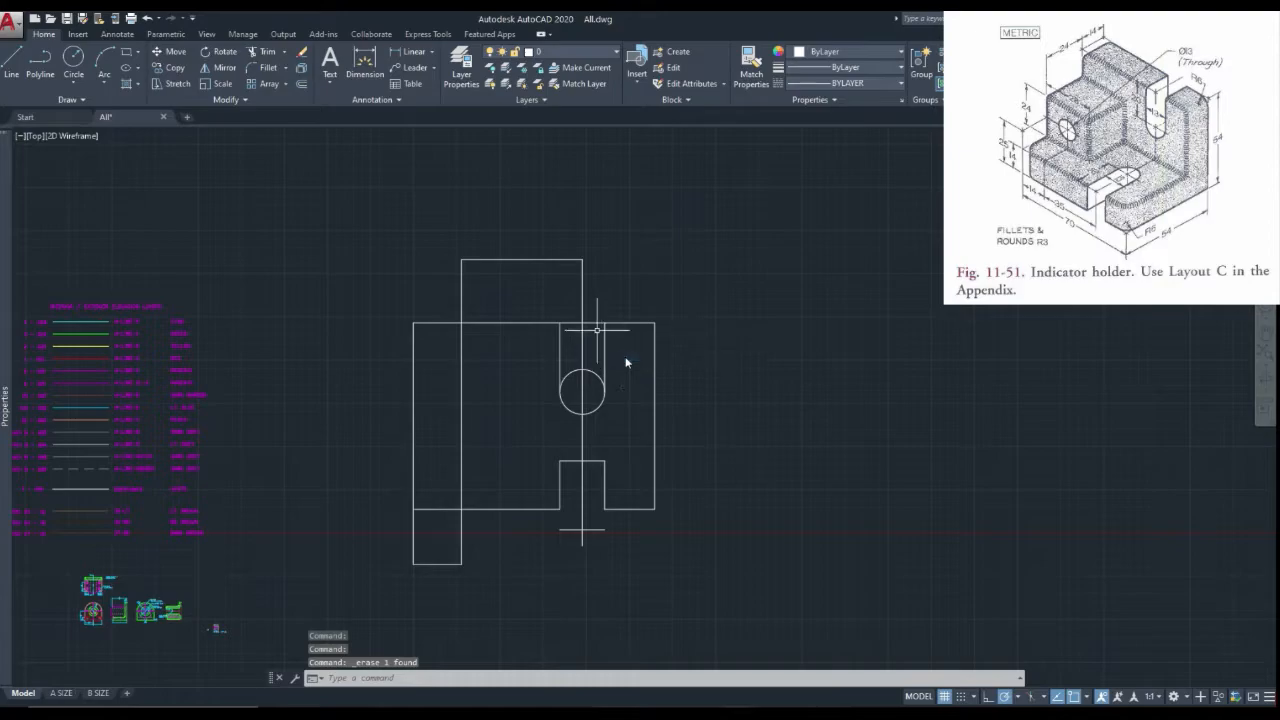
Step: Trim the circle's upper arc and the top edge between the two vertical lines to form an open rounded slot
left_click(253, 53)
scroll(576, 390, "up", 4)
left_click(572, 386)
left_click(560, 310)
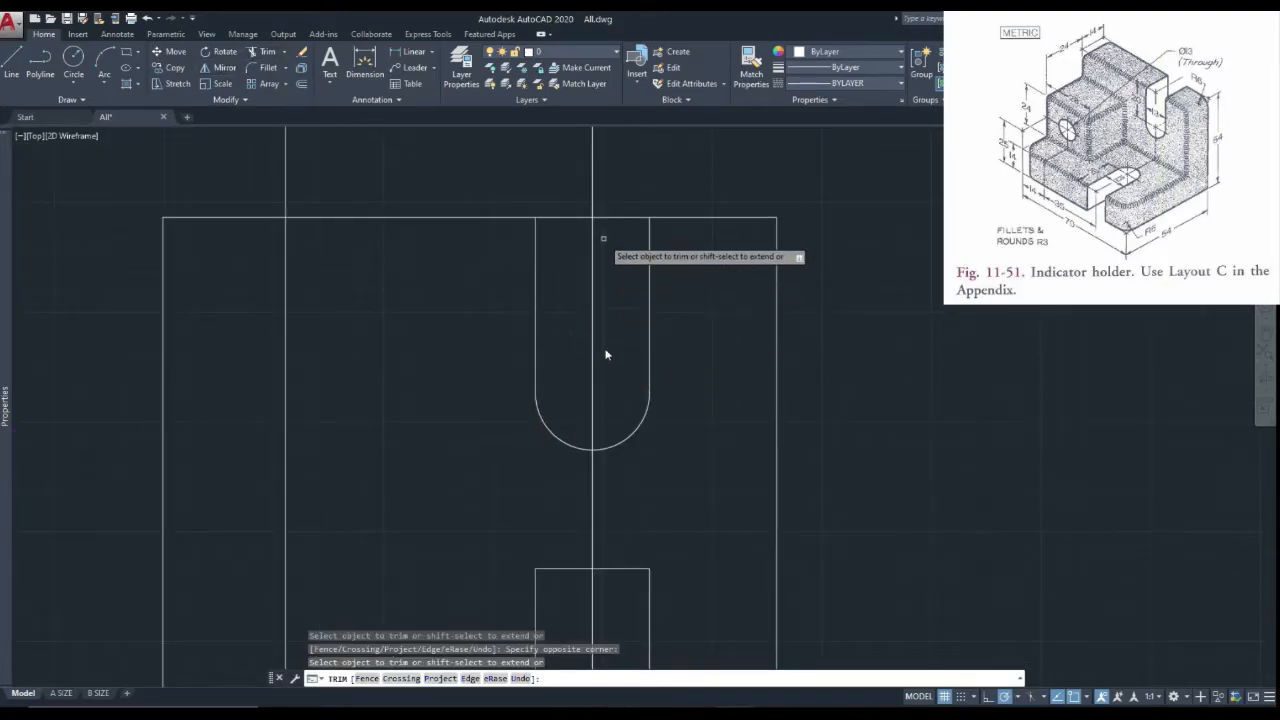
scroll(543, 249, "down", 3)
key("Escape")
Step: Draw horizontal polylines from the notch's upper corners outward to the rectangle's right and left edges
scroll(543, 252, "up", 1)
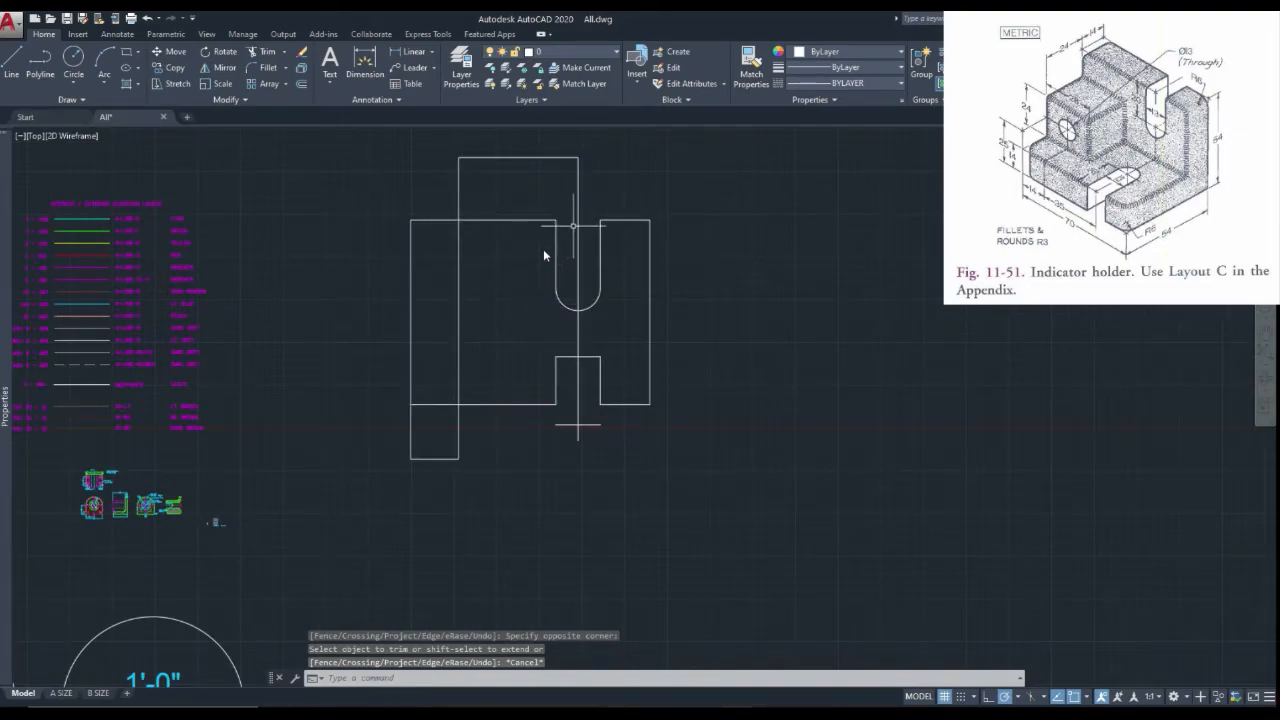
middle_click_drag(571, 226, 604, 188)
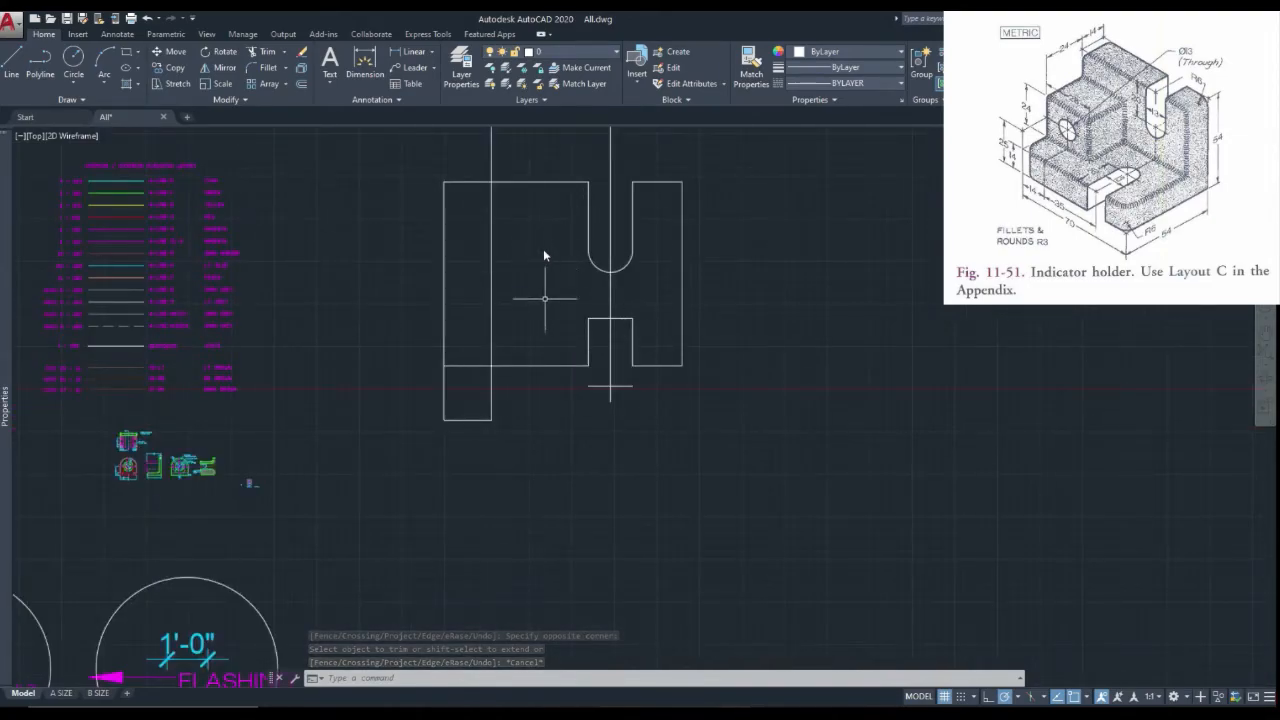
left_click(45, 63)
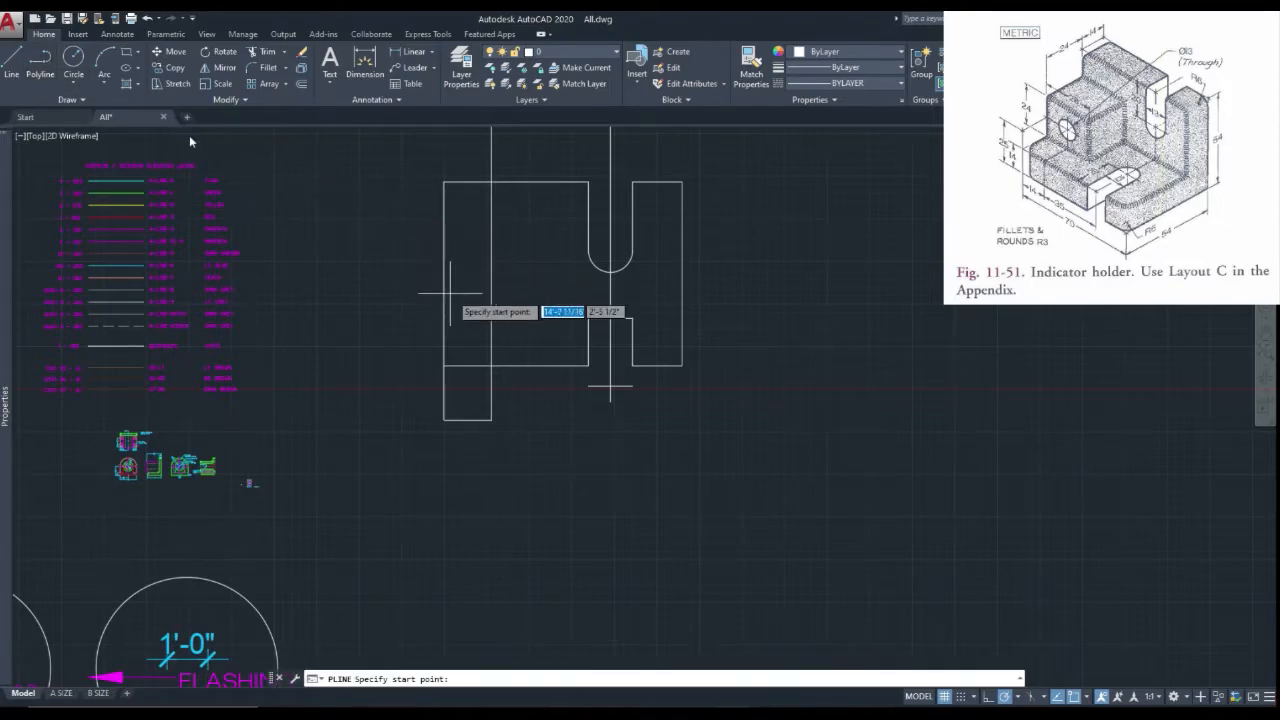
scroll(640, 335, "up", 2)
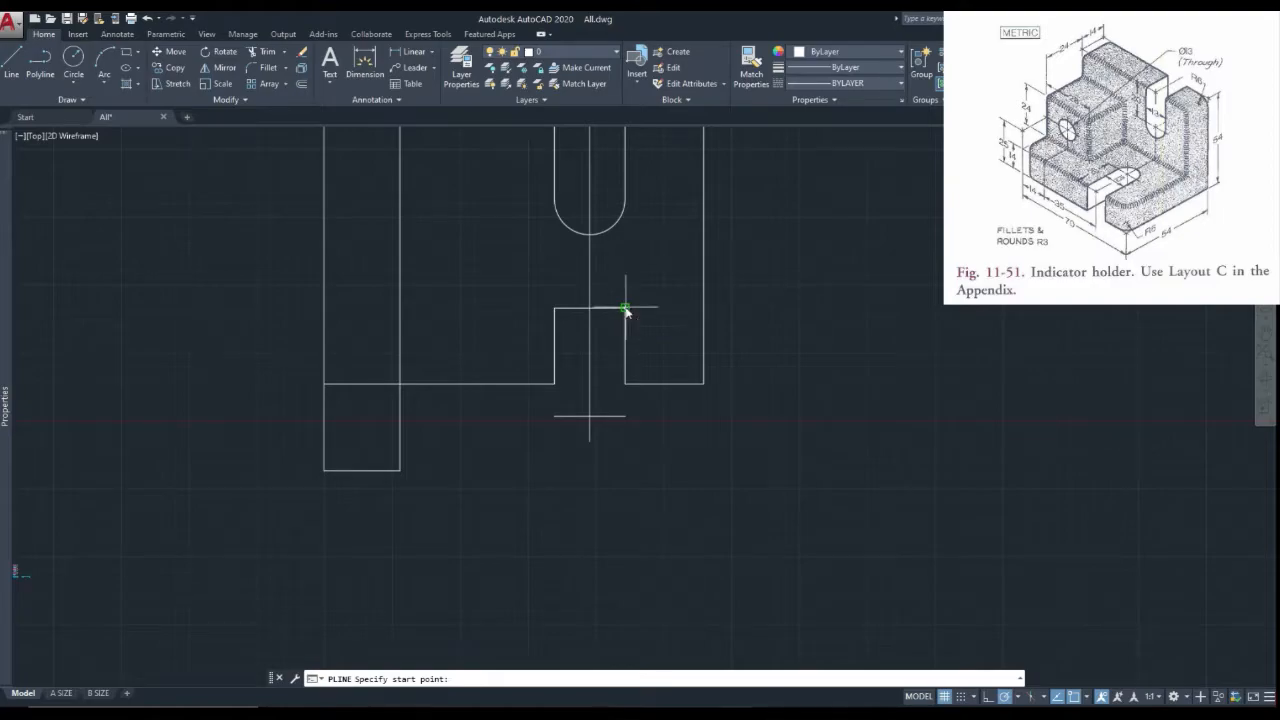
left_click(625, 310)
key("Escape")
right_click(578, 296)
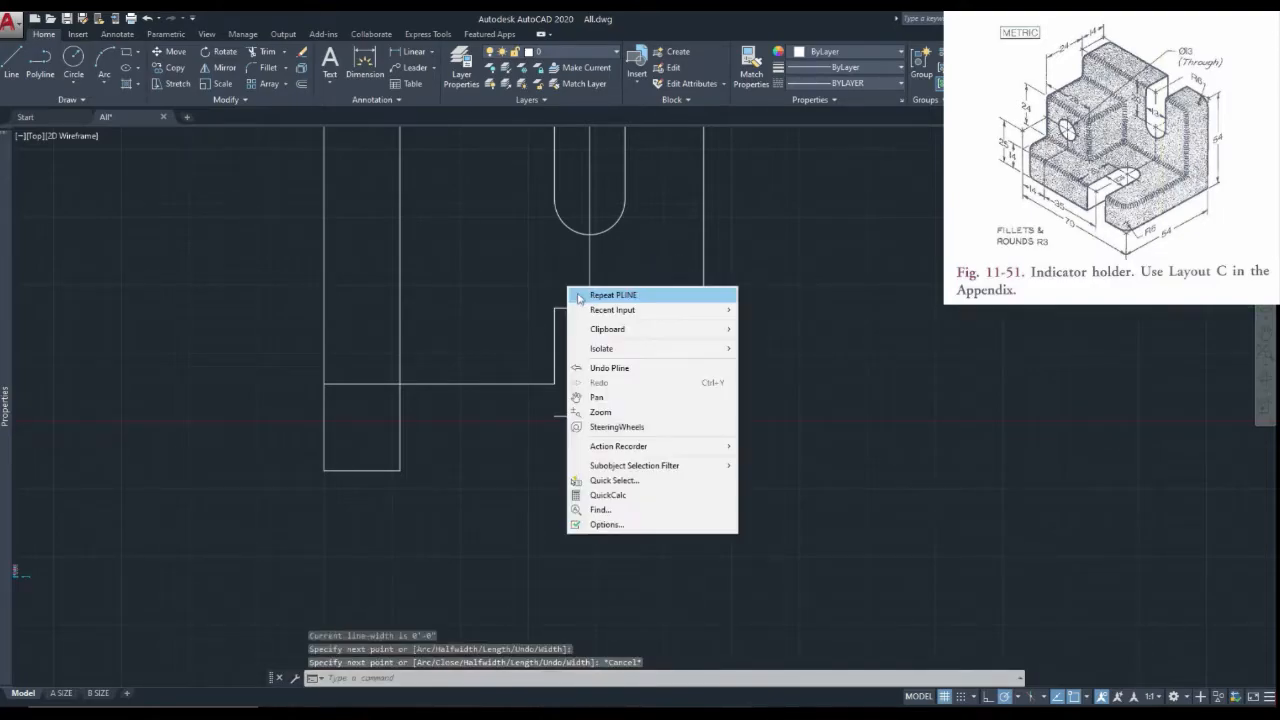
left_click(578, 296)
left_click(554, 308)
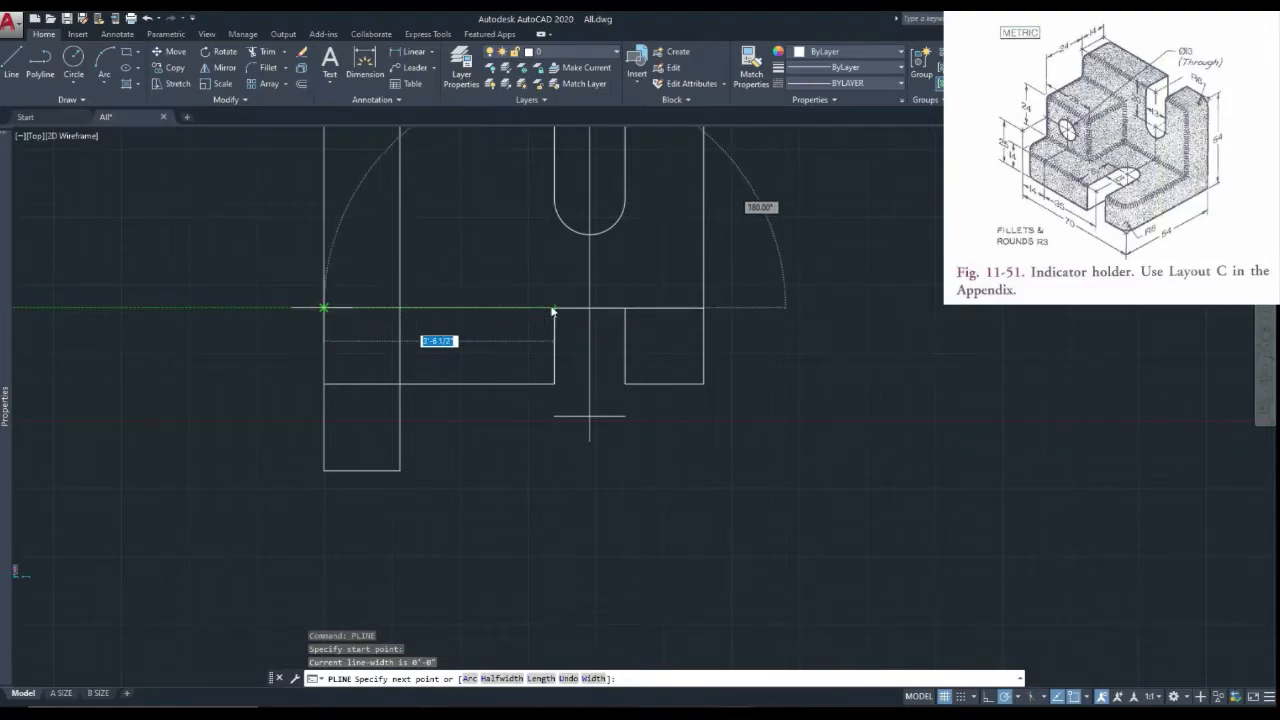
left_click(324, 308)
key("Escape")
scroll(571, 323, "down", 5)
scroll(582, 332, "up", 5)
left_click(582, 334)
left_click(548, 423)
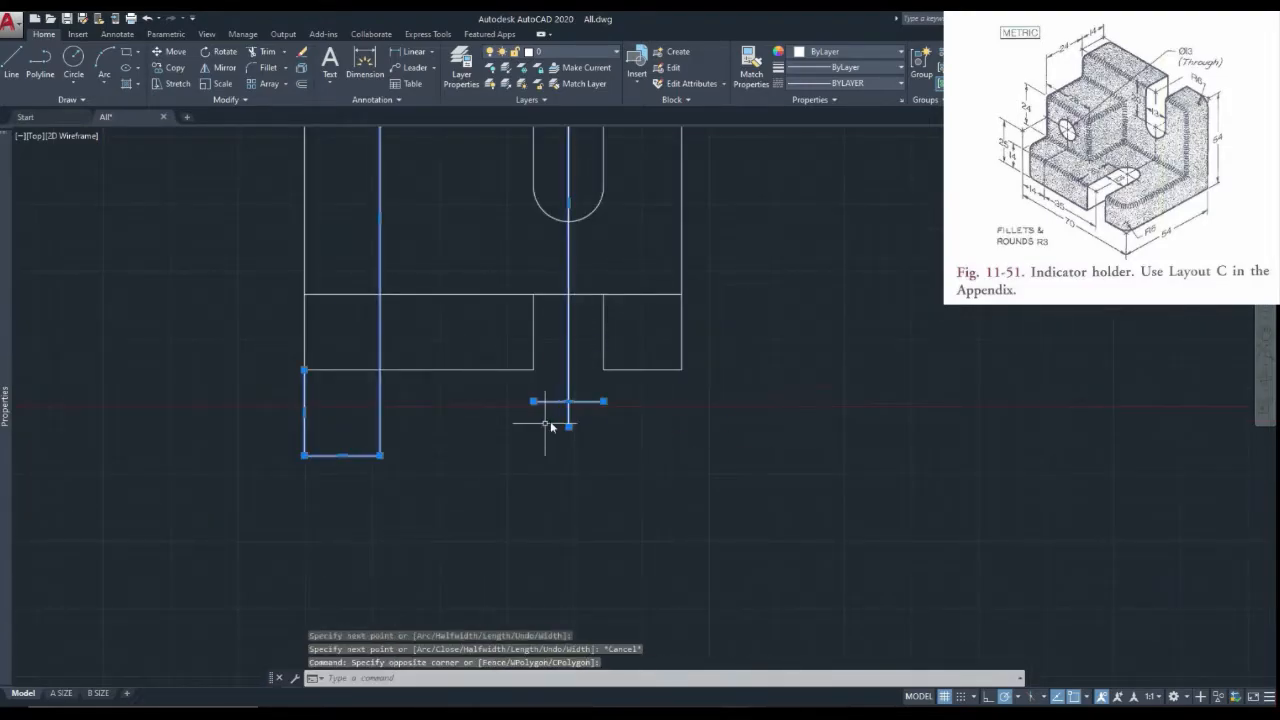
key("Escape")
Step: Draw a polyline from the left end of the new horizontal line outward, up 24 units, and back to the left edge
scroll(550, 423, "down", 2)
scroll(420, 290, "up", 4)
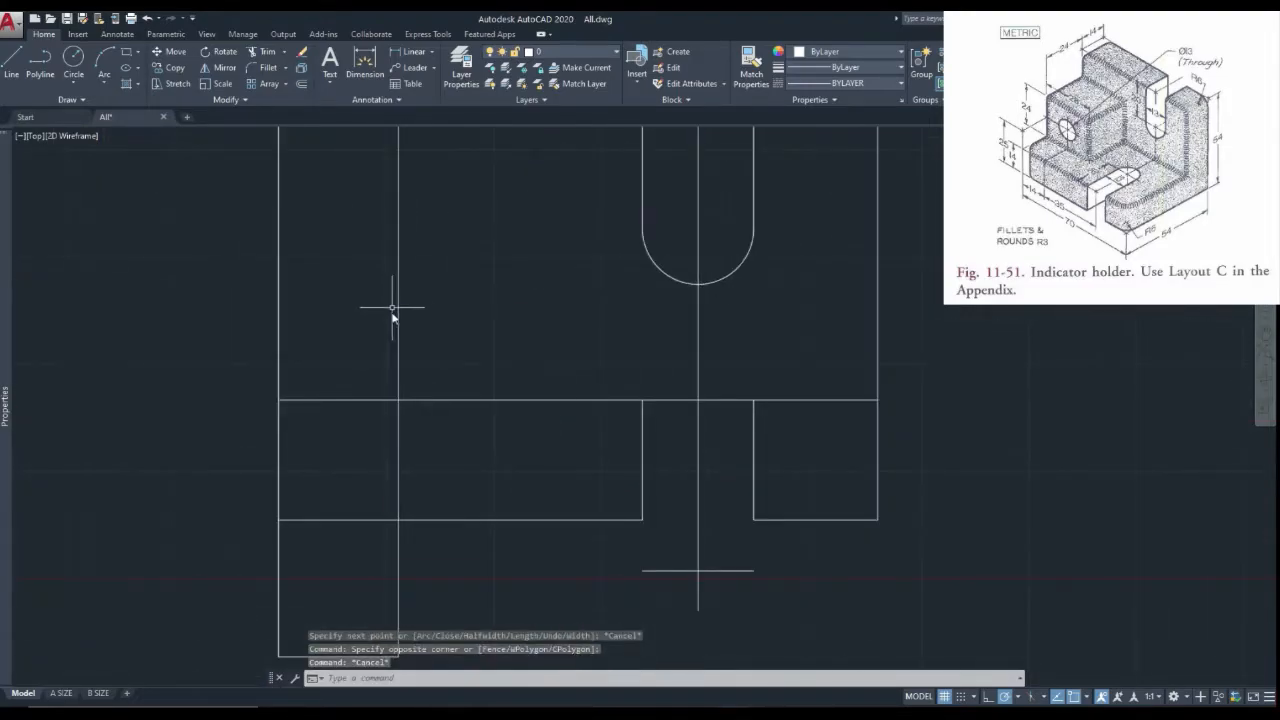
right_click(392, 308)
left_click(408, 318)
scroll(430, 379, "down", 2)
left_click(335, 392)
left_click(267, 392)
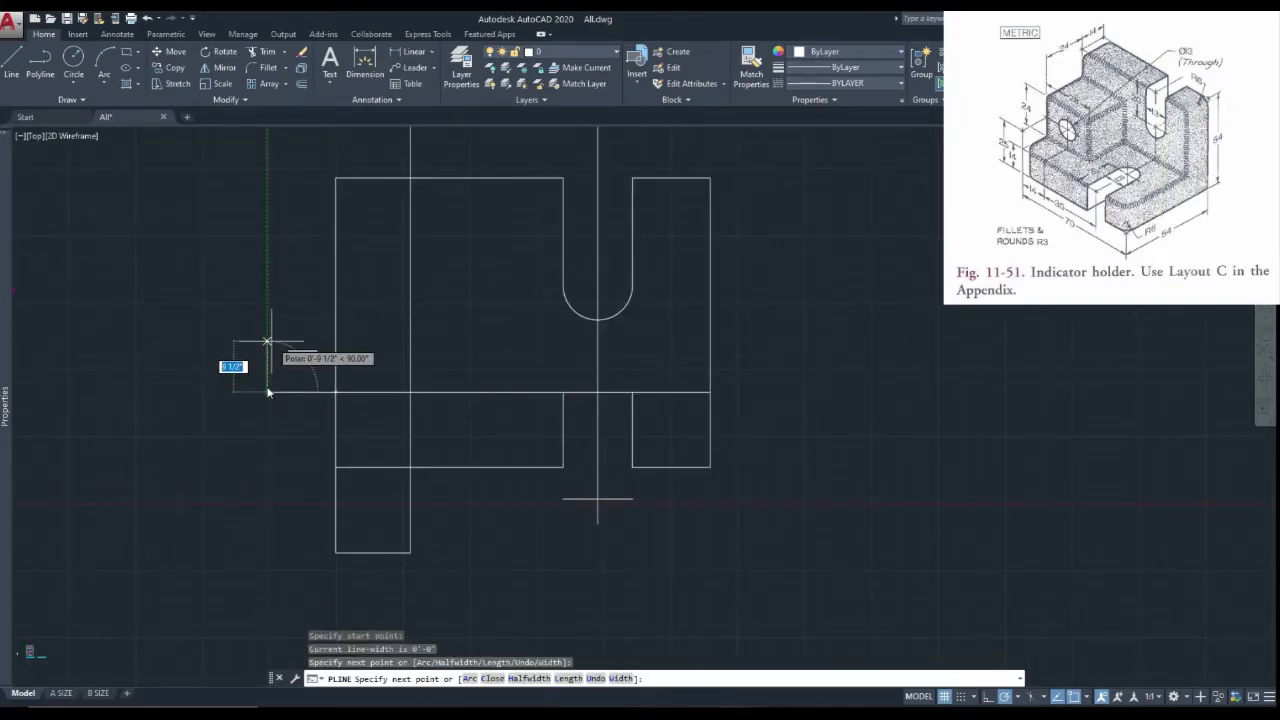
type("24")
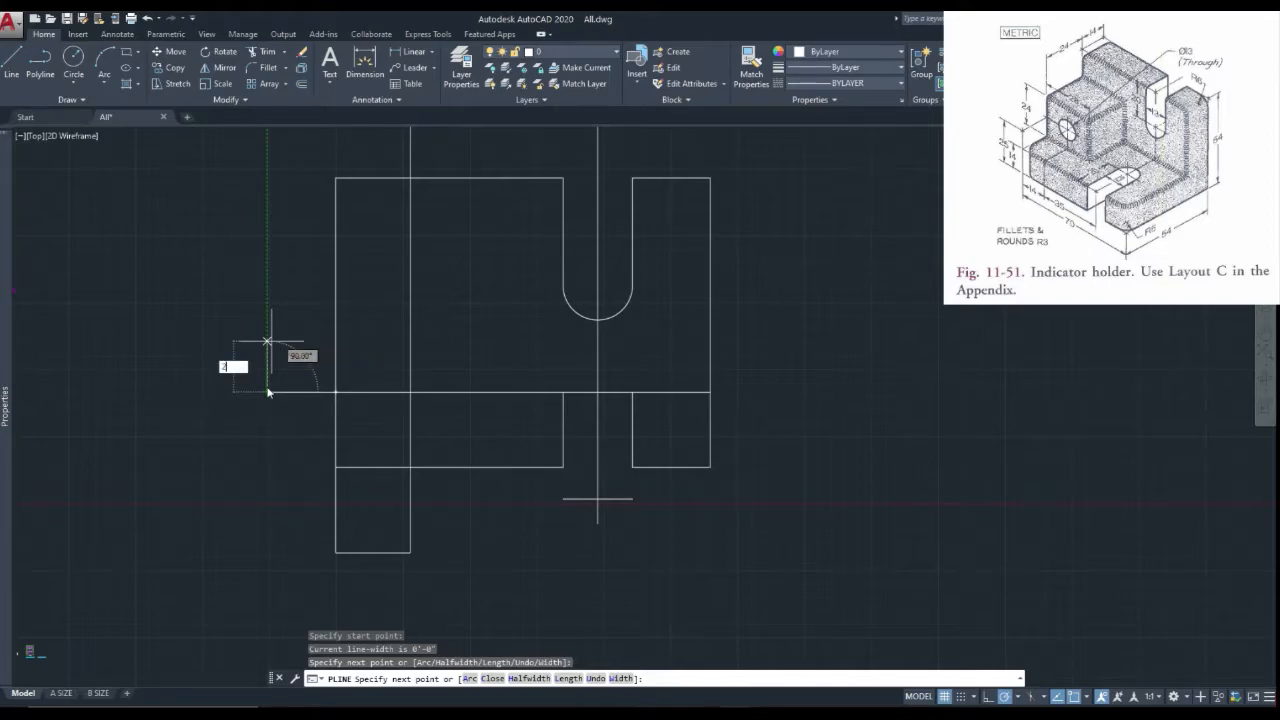
key("Return")
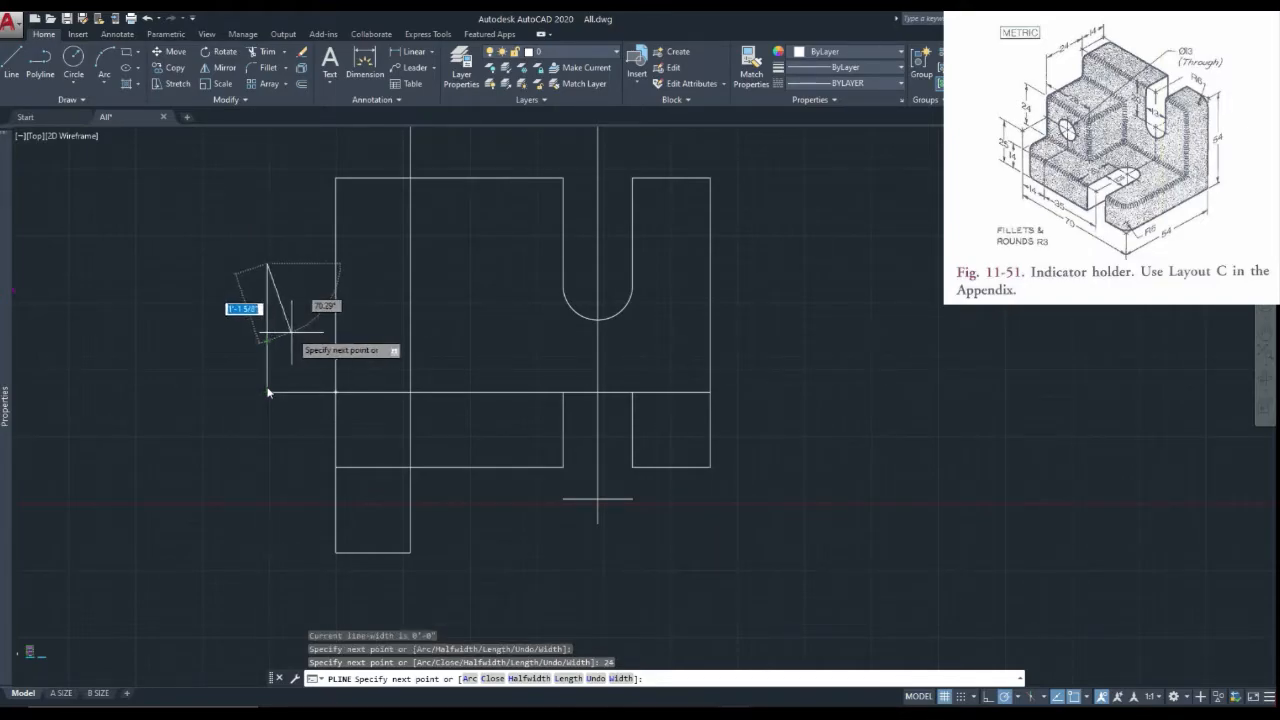
left_click(336, 265)
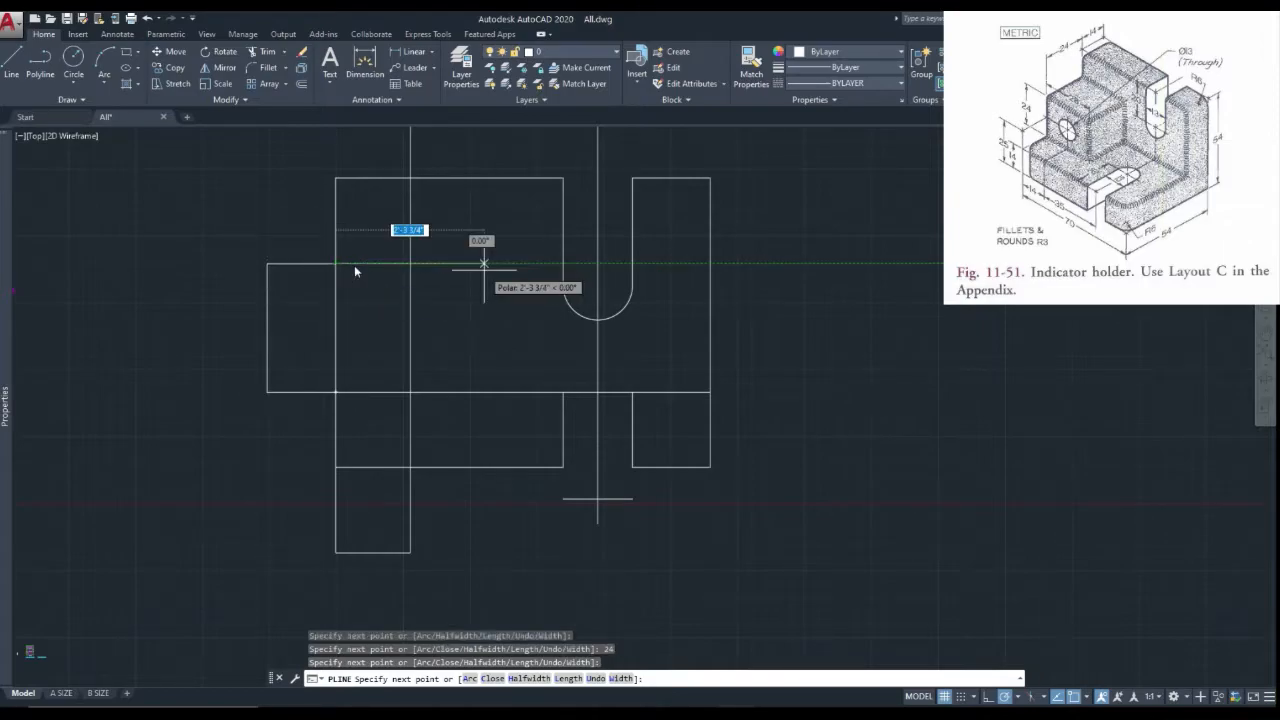
Step: Continue the polyline 28 units into the rectangle and down to the horizontal line to close off the block
type("28")
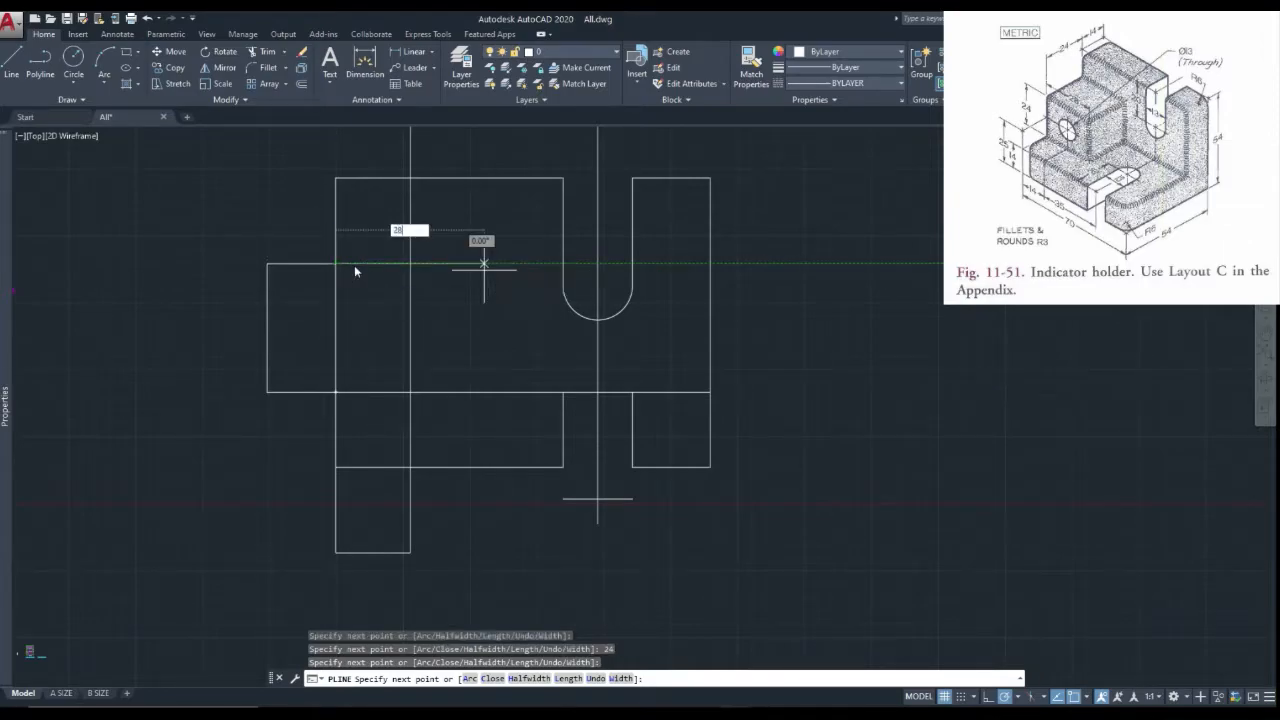
key("Return")
left_click(485, 391)
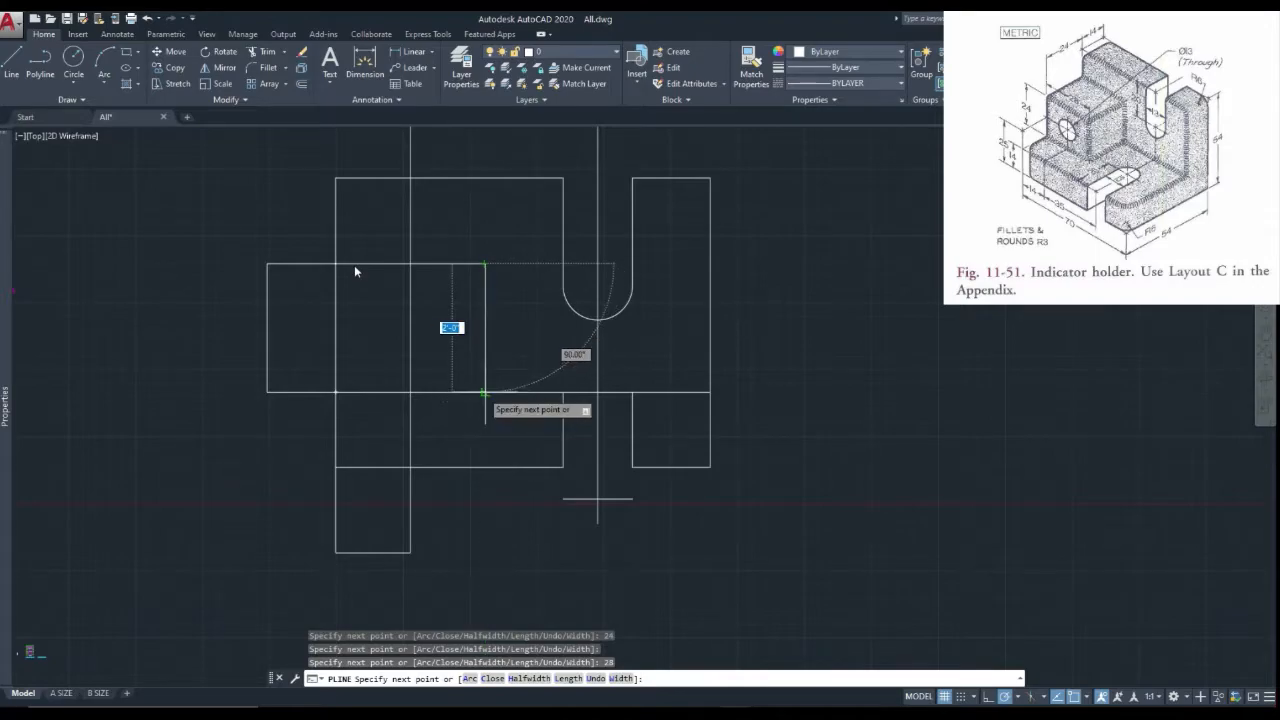
key("Escape")
Step: Trim the polyline segments protruding past the rectangle's left edge and erase the leftover vertical piece
left_click(257, 55)
left_click_drag(305, 252, 299, 464)
key("Escape")
scroll(289, 381, "down", 4)
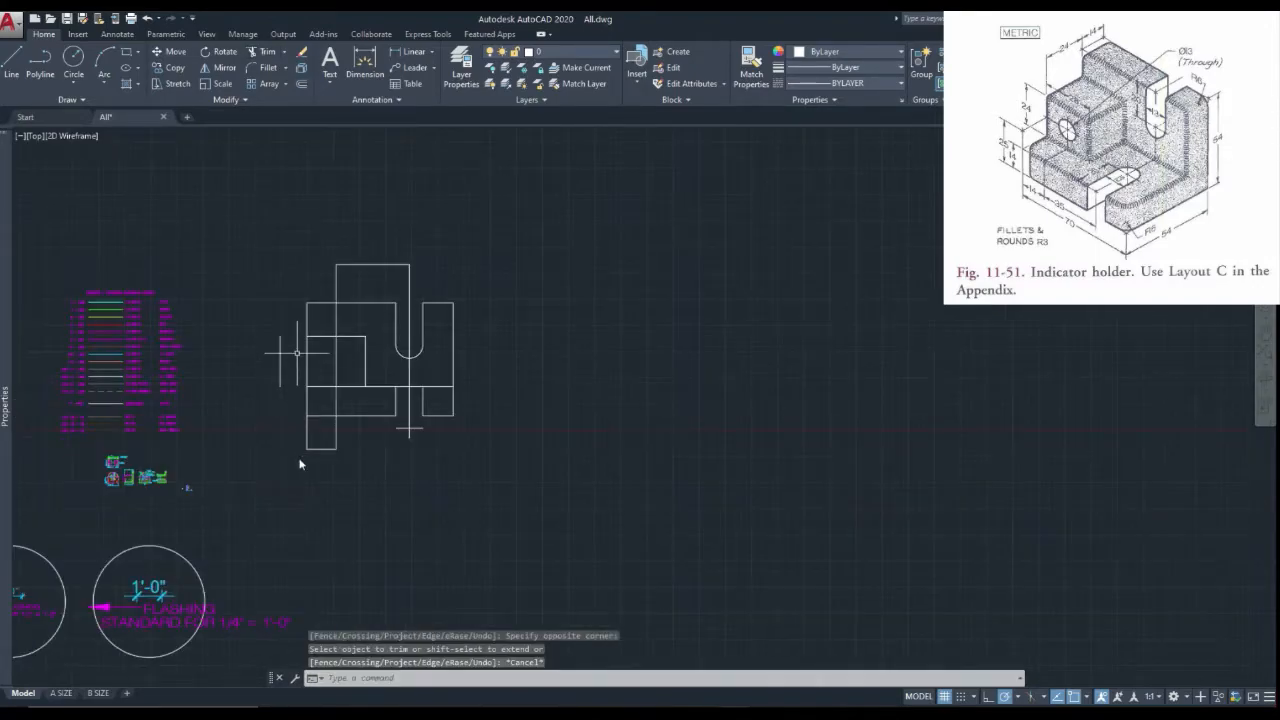
left_click_drag(297, 354, 267, 374)
scroll(308, 377, "up", 2)
right_click(323, 327)
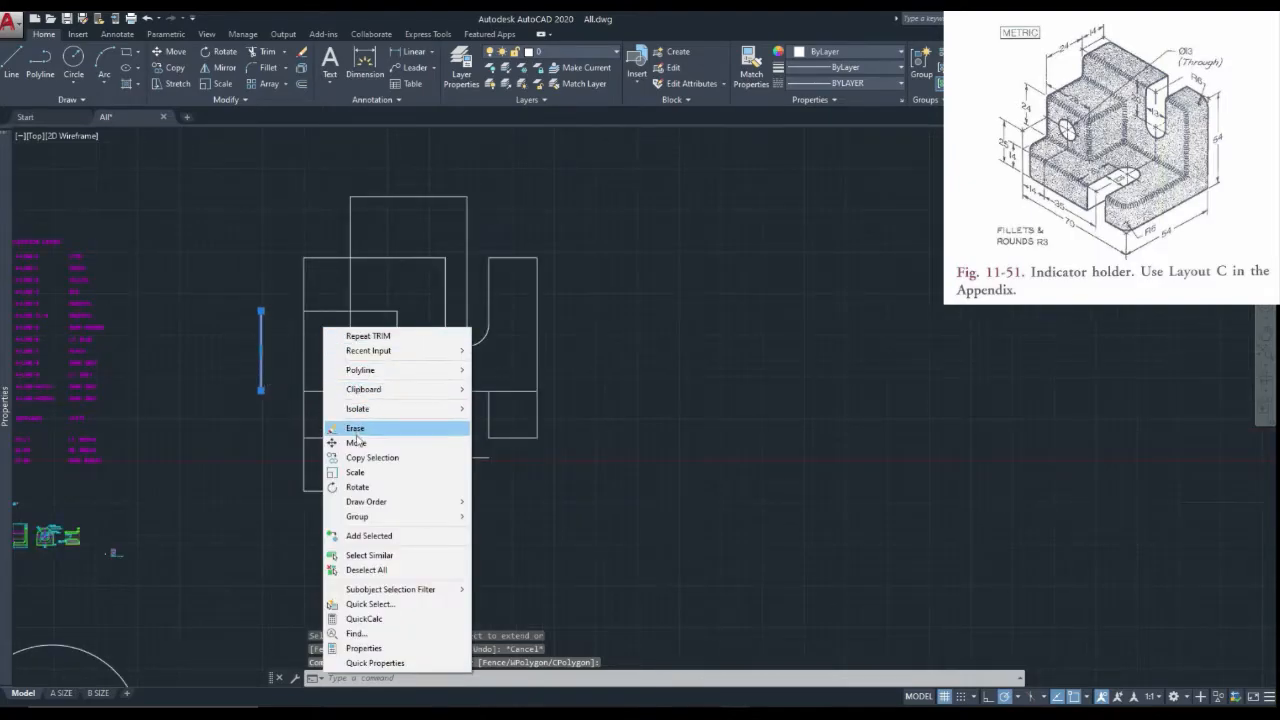
left_click(356, 428)
Step: Draw a guide polyline from the rectangle's lower-left corner outward, up 25 units, and back across the left vertical guide
left_click(40, 68)
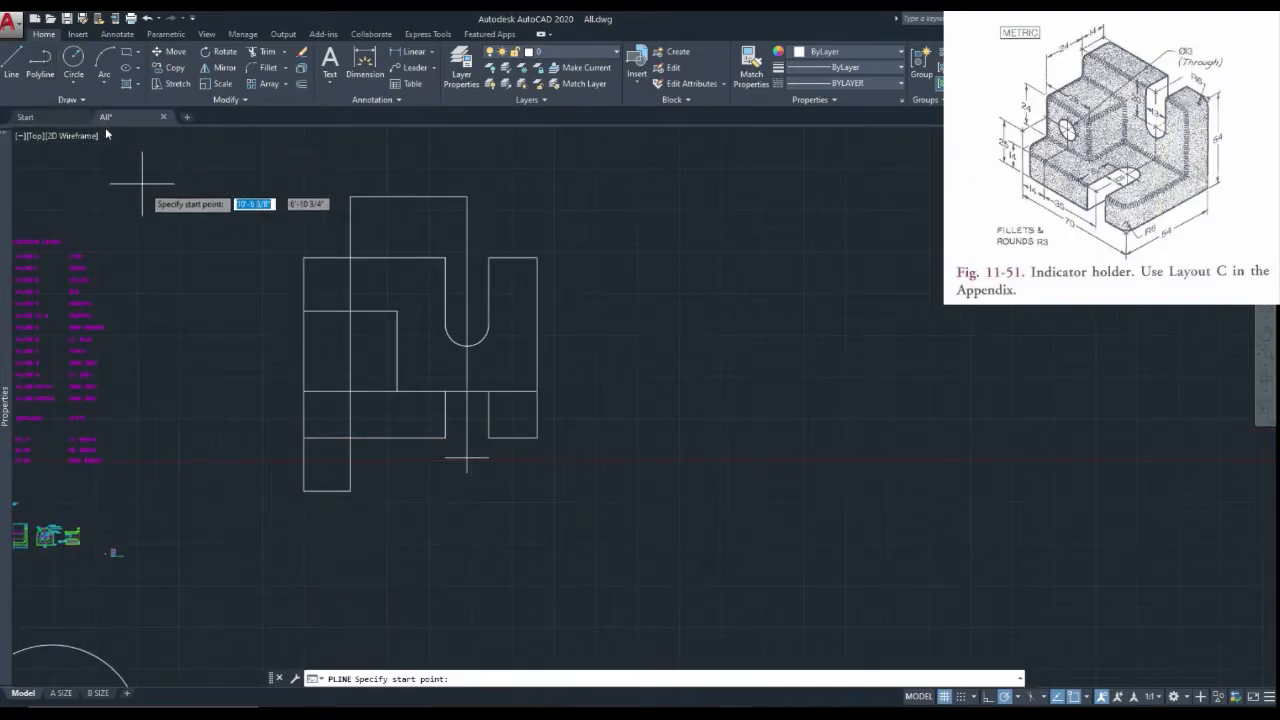
scroll(191, 222, "up", 2)
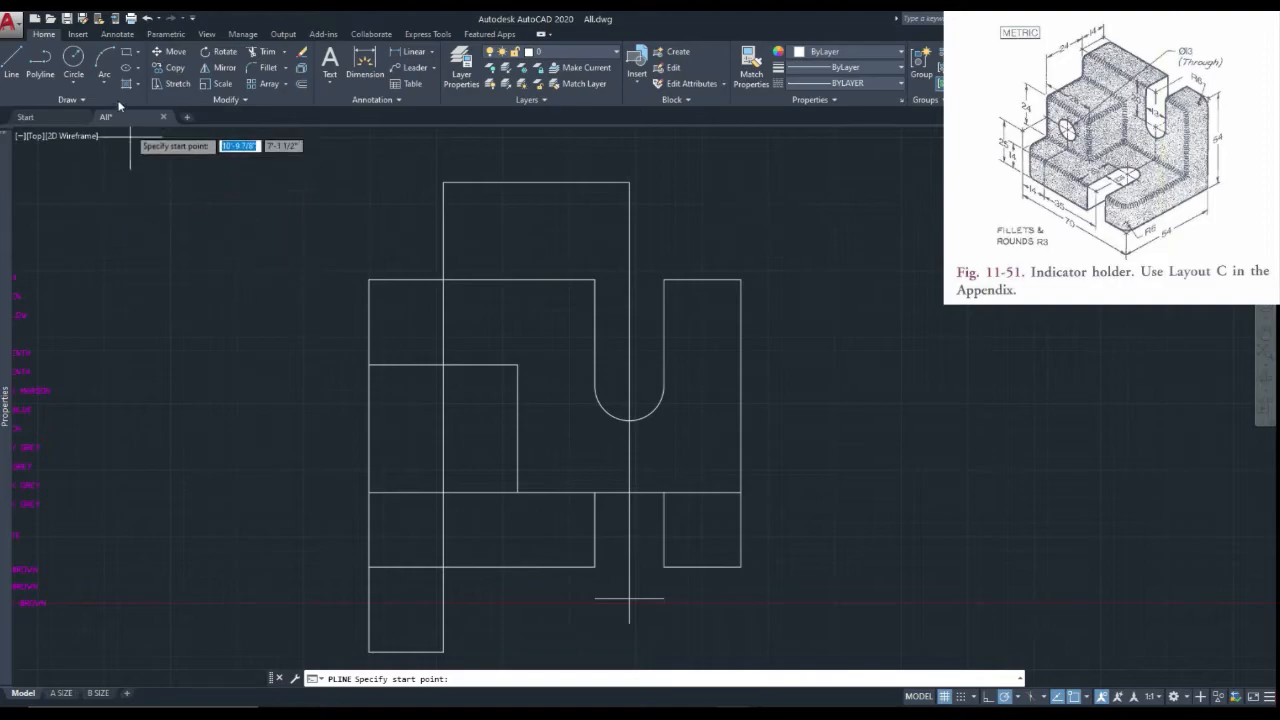
left_click(40, 62)
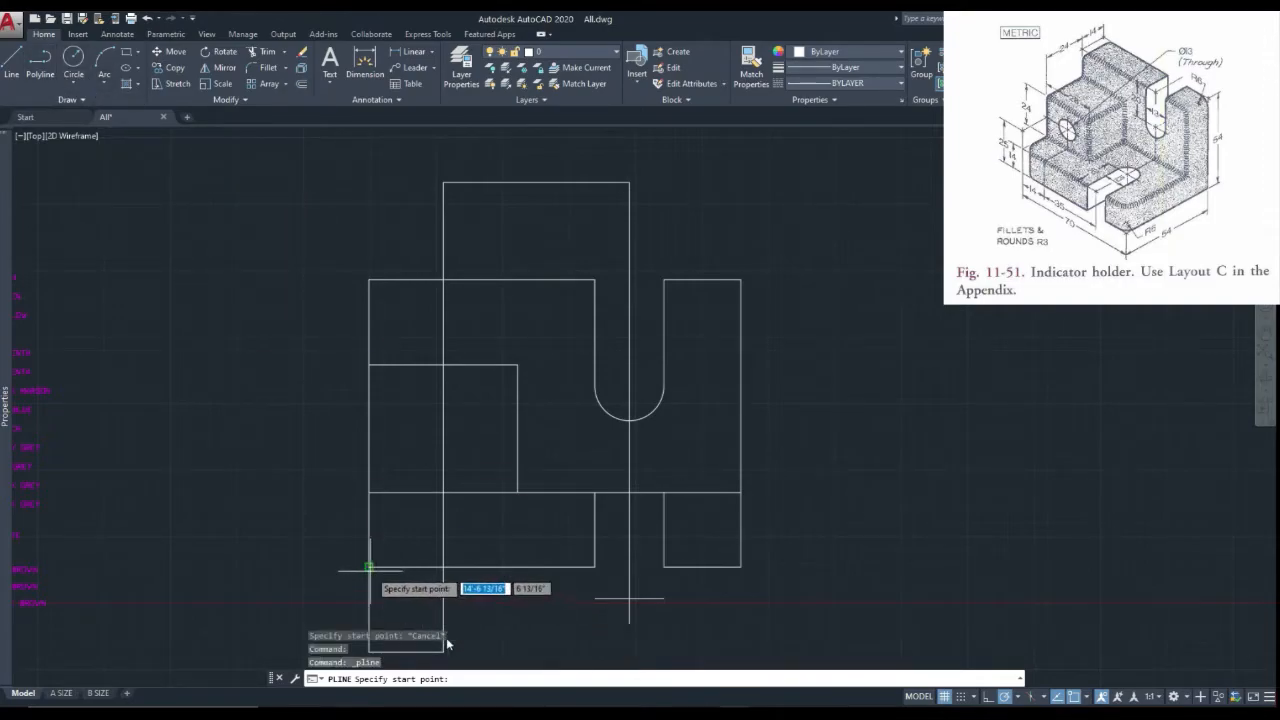
left_click(369, 567)
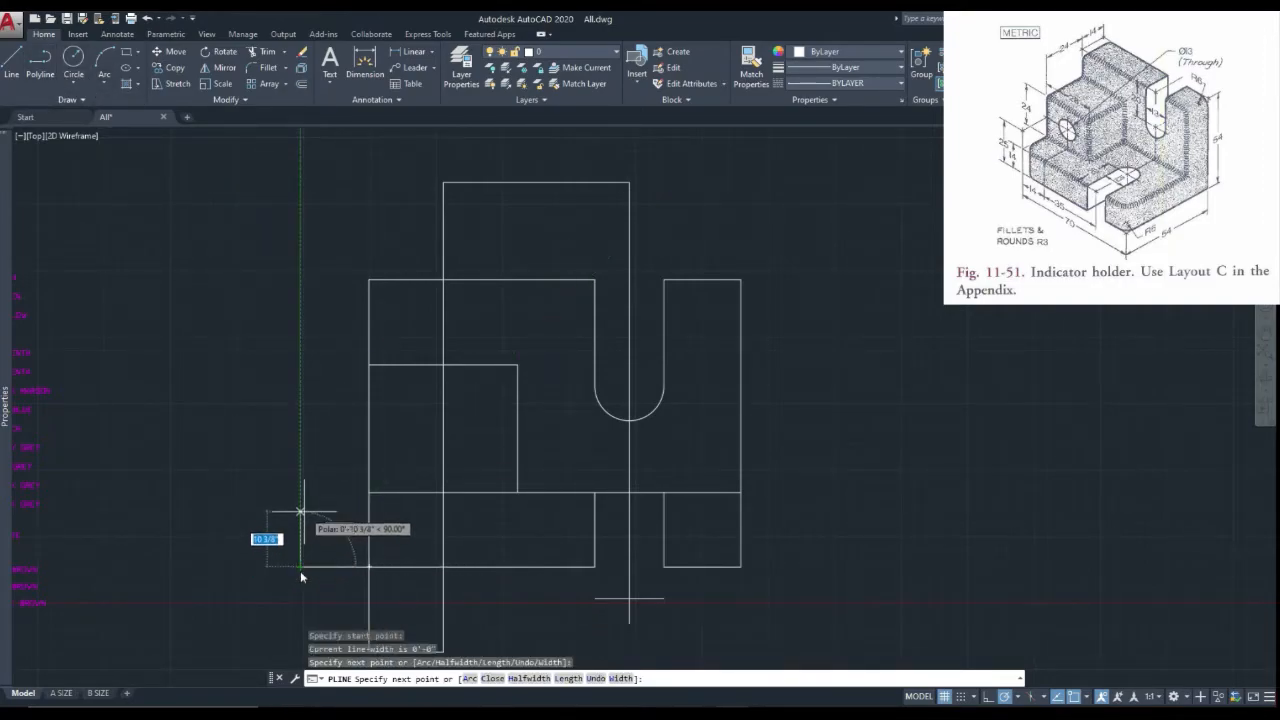
type("25")
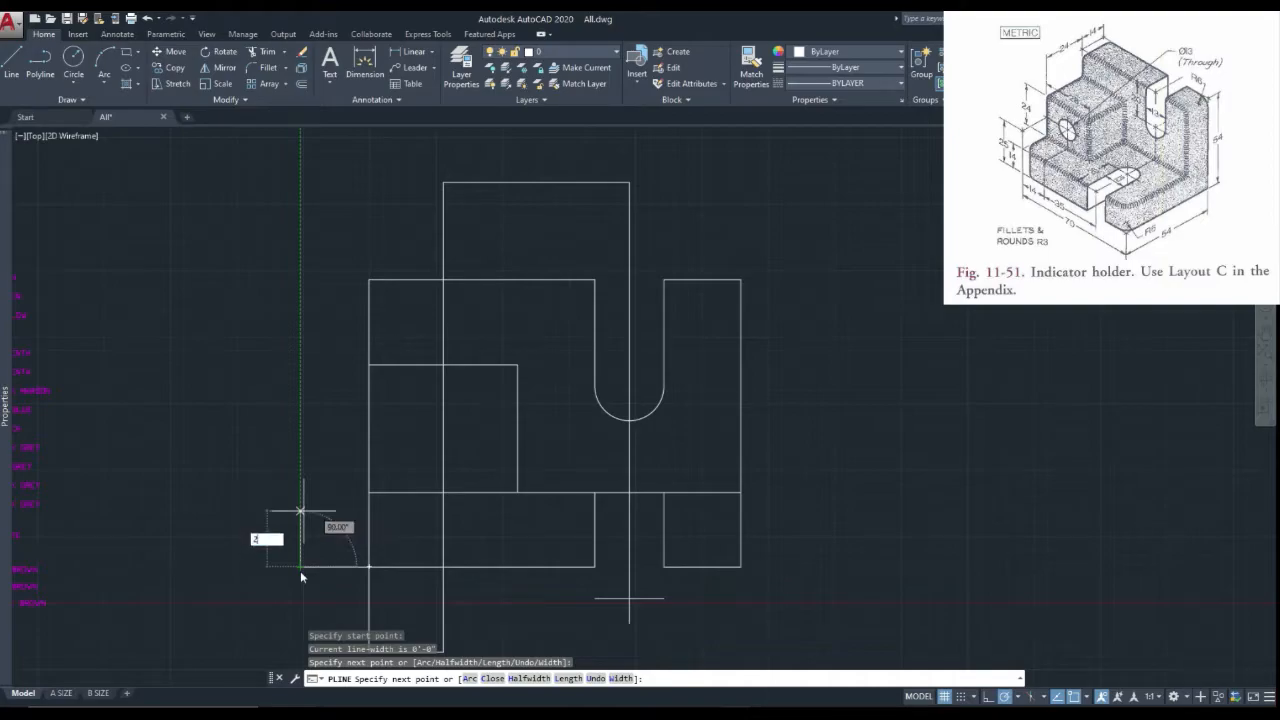
key("Return")
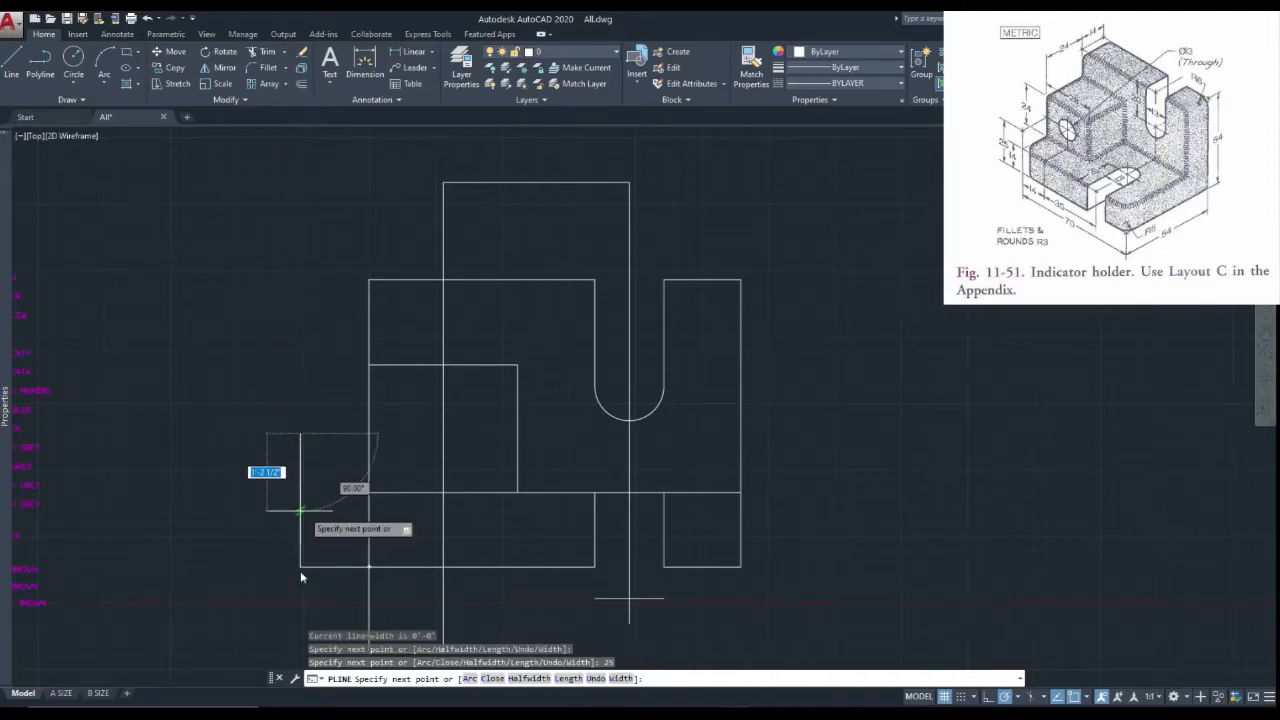
left_click(490, 433)
key("Escape")
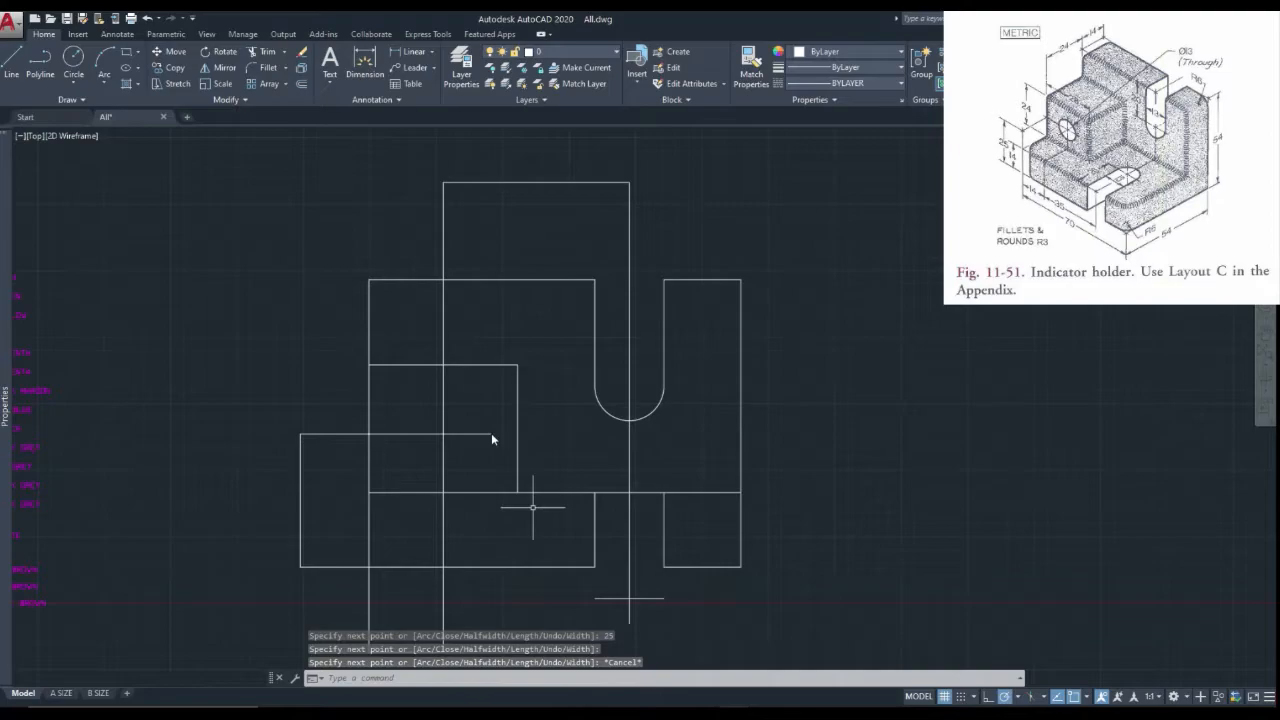
left_click(73, 60)
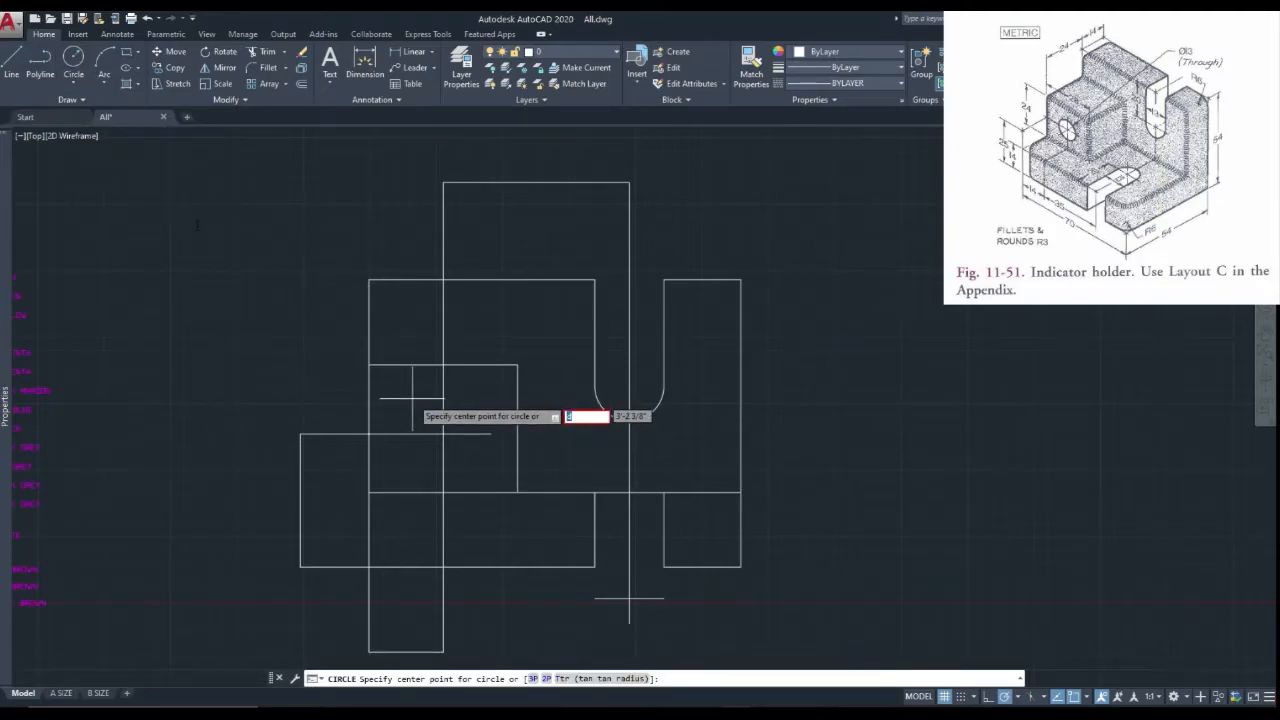
key("Escape")
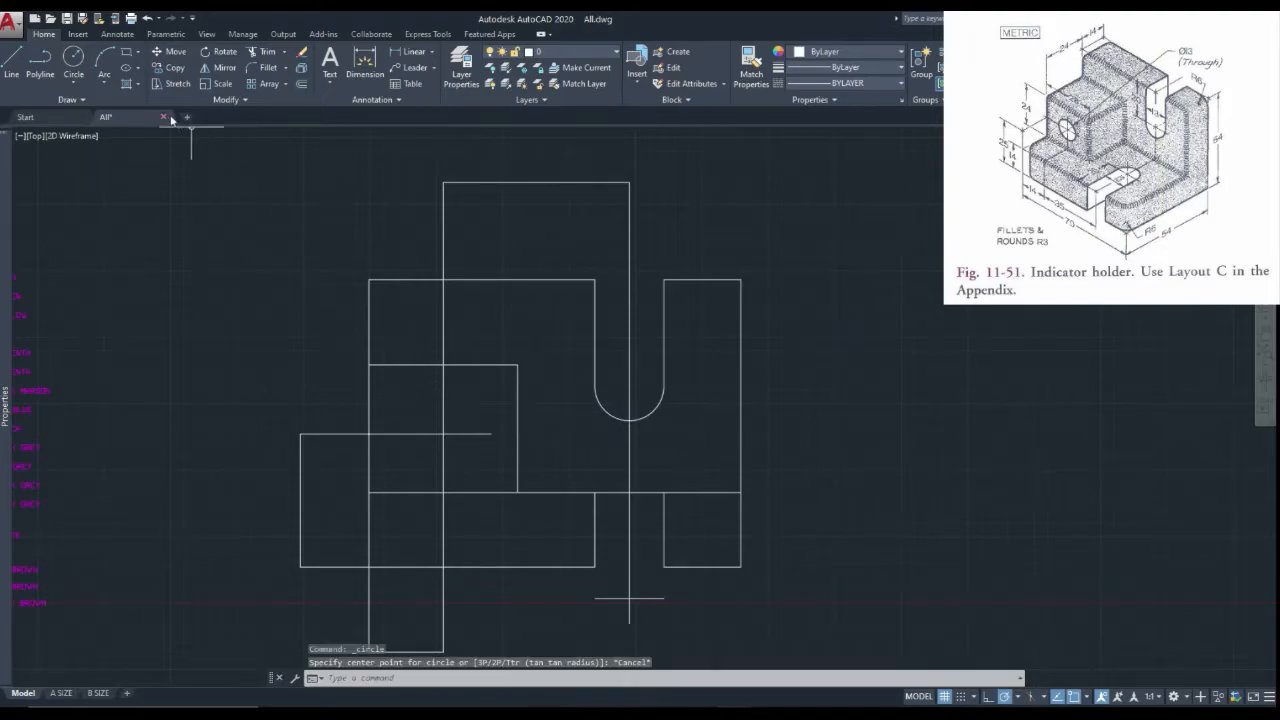
left_click(81, 65)
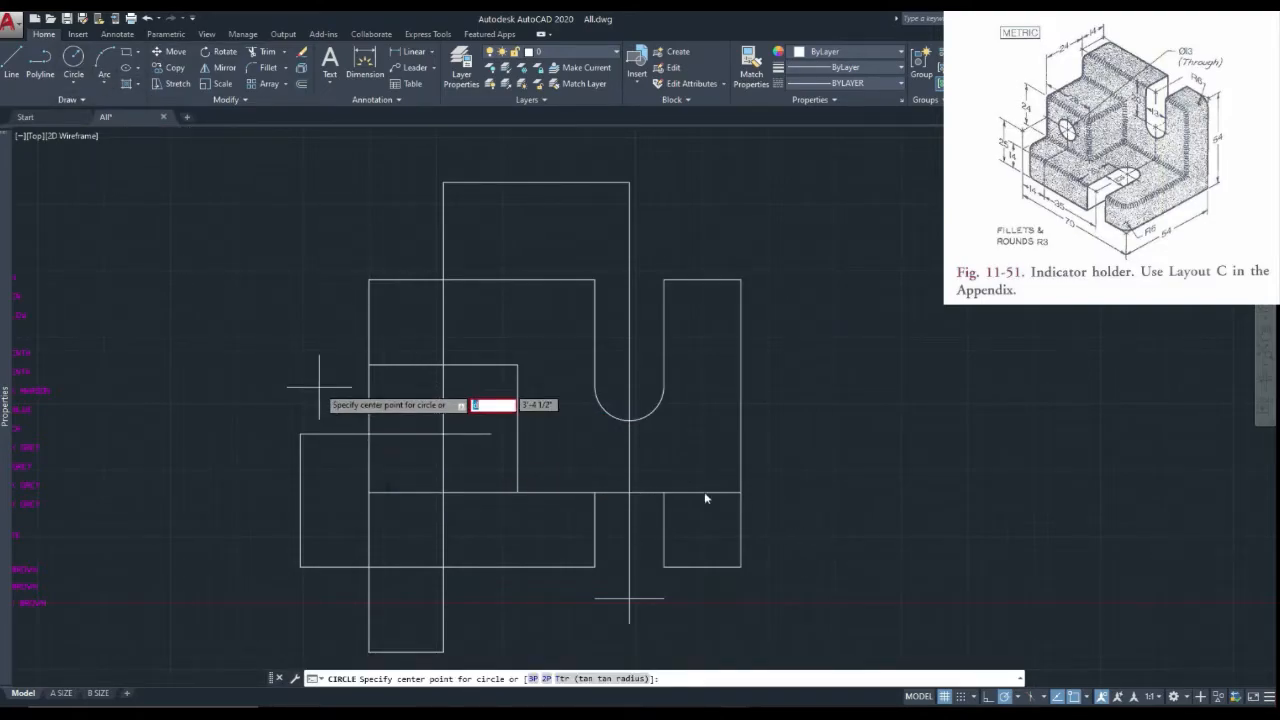
key("Escape")
key("Escape")
Step: Draw the hole as a 13-unit diameter circle centred where the horizontal and vertical guide lines cross inside the block
left_click(77, 60)
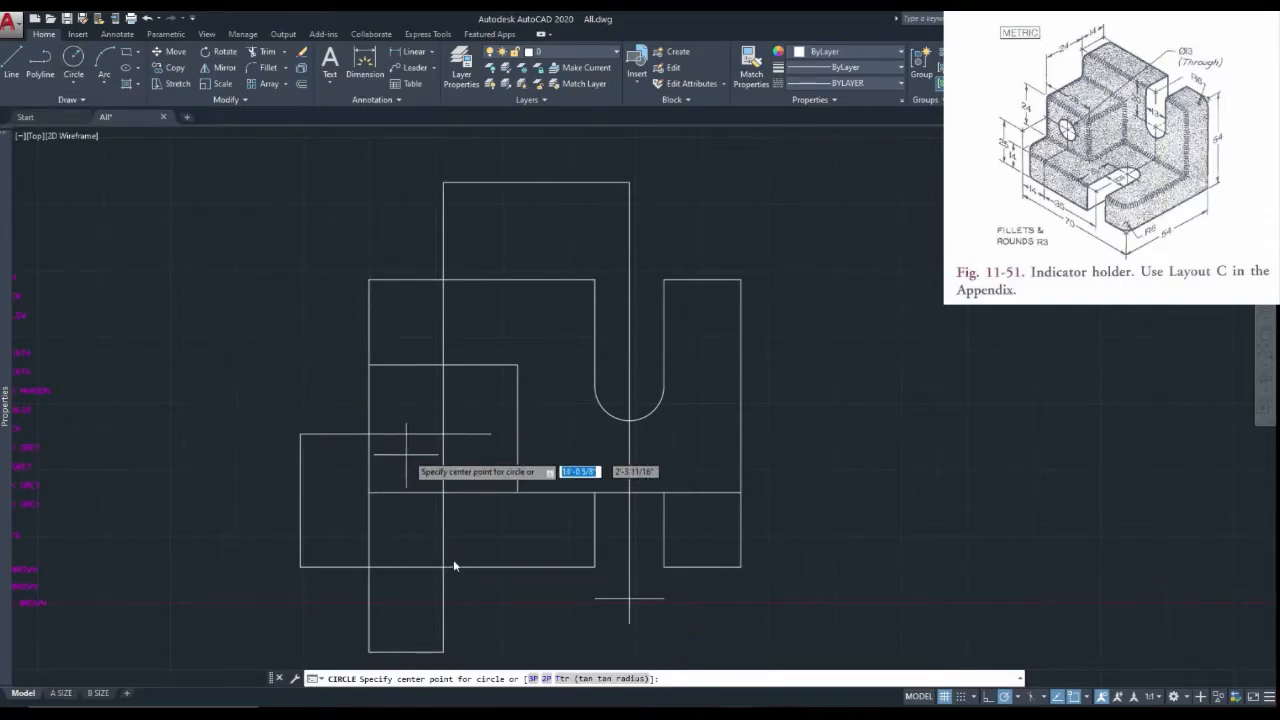
left_click(443, 433)
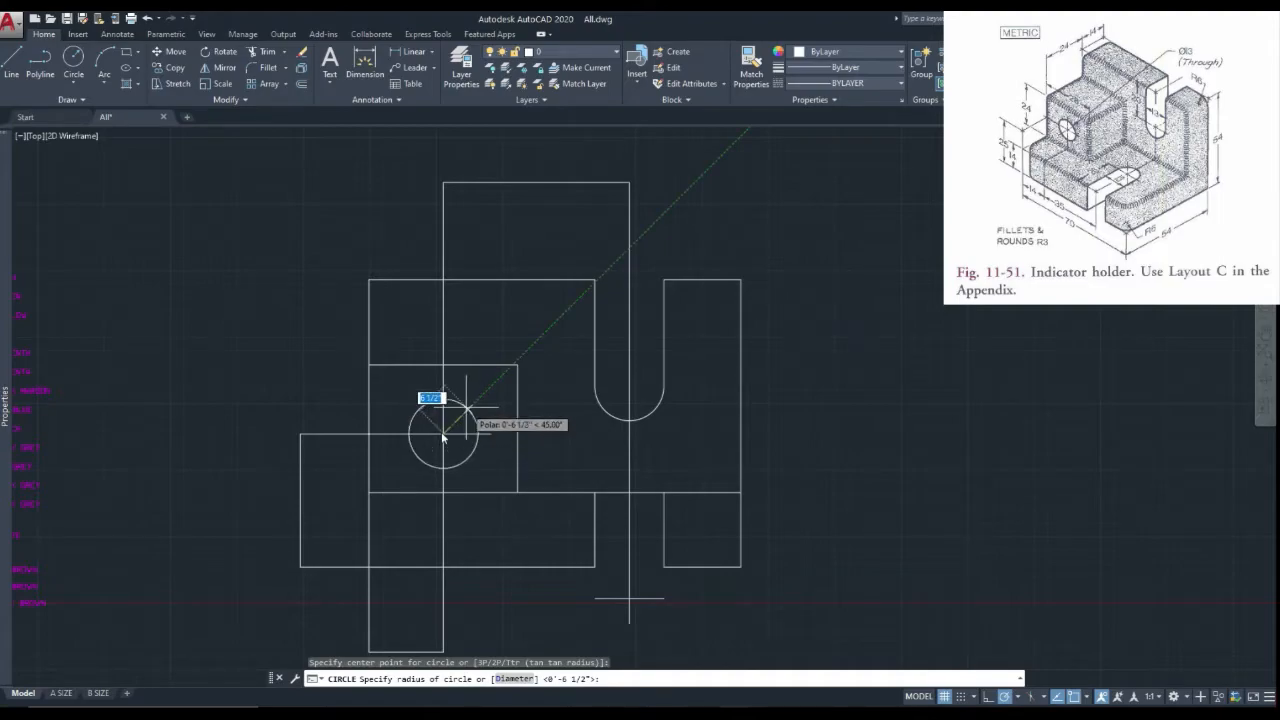
type("d")
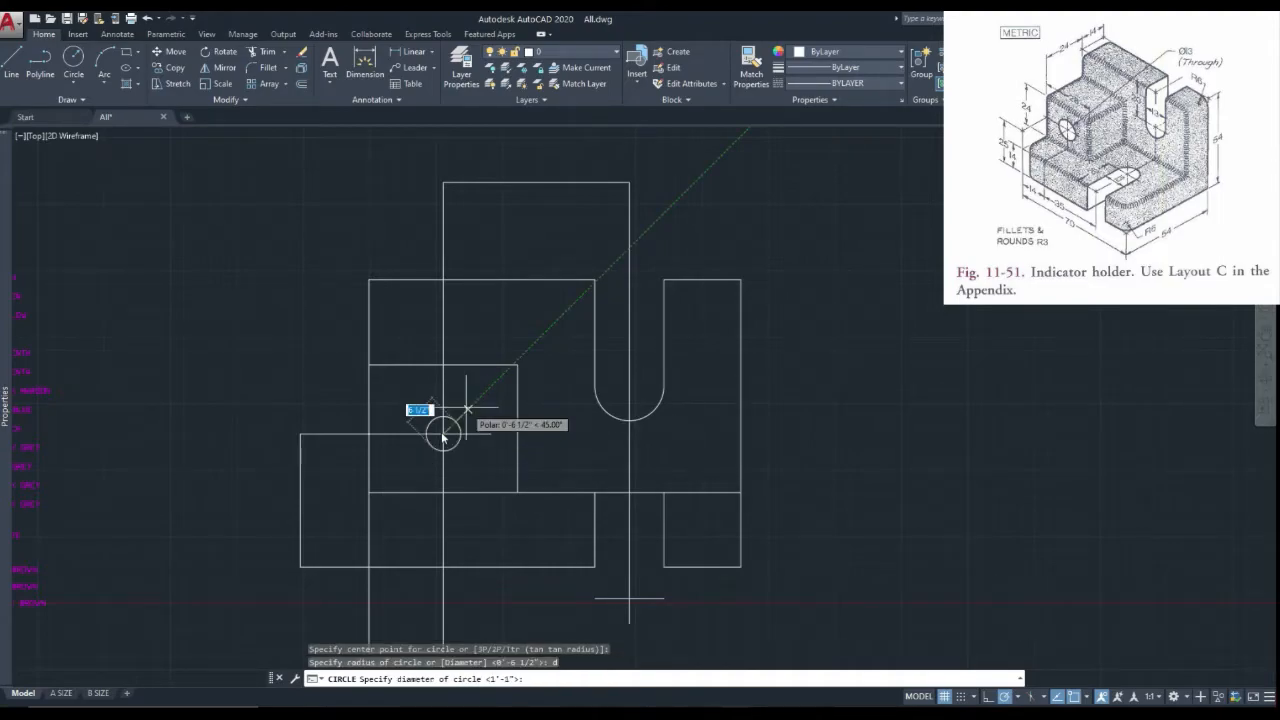
type("3")
key("Return")
Step: Erase the guide polylines used to locate the hole's centre
scroll(441, 431, "down", 2)
scroll(441, 431, "up", 2)
left_click(474, 537)
left_click(320, 594)
left_click(271, 400)
left_click(297, 306)
left_click(285, 342)
right_click(285, 342)
left_click(328, 421)
Step: Erase the leftover short horizontal line below the bottom notch
scroll(545, 409, "down", 4)
scroll(556, 407, "up", 4)
left_click(530, 417)
right_click(522, 417)
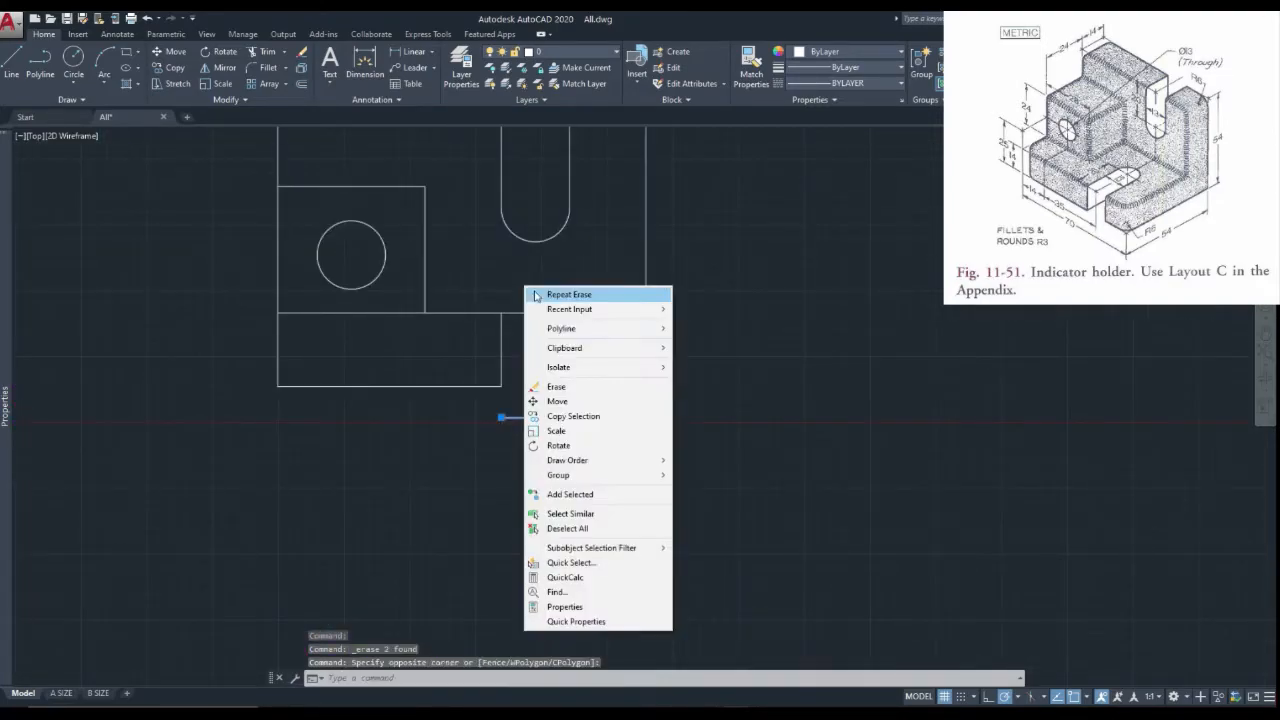
left_click(563, 387)
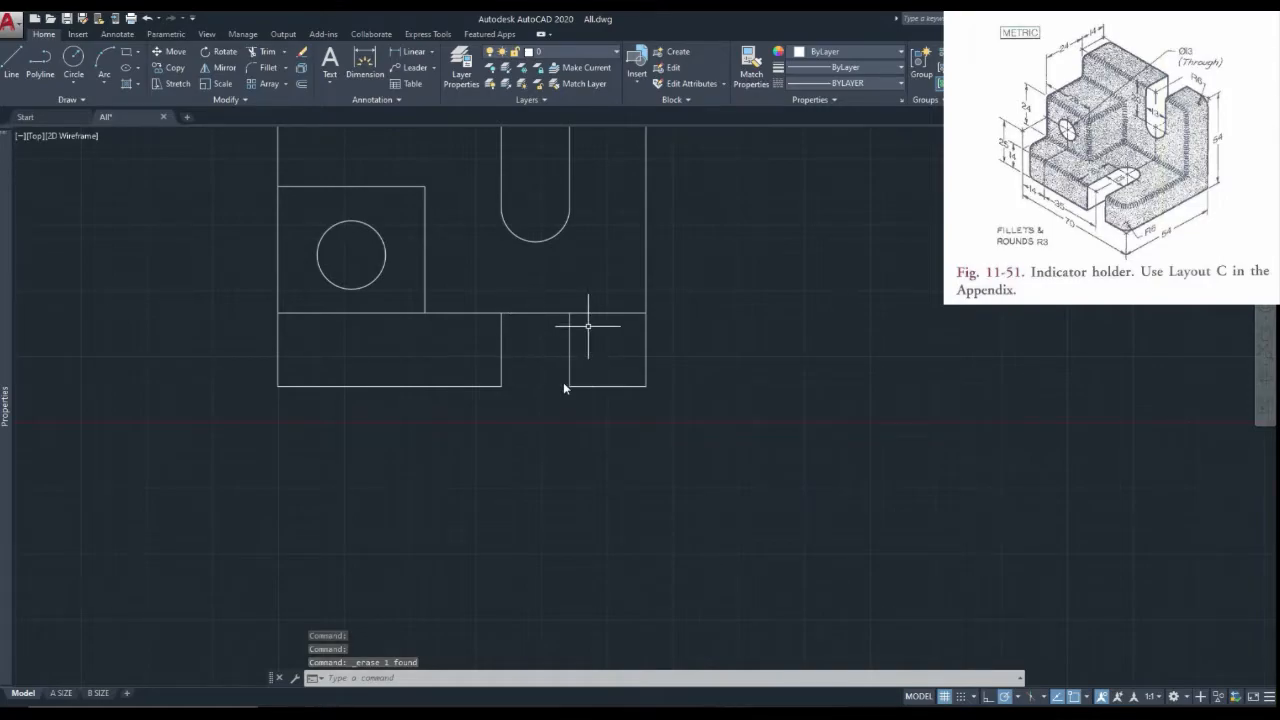
Step: Draw a polyline across the open bottom of the notch to close the outline's lower edge
left_click(40, 62)
left_click(501, 386)
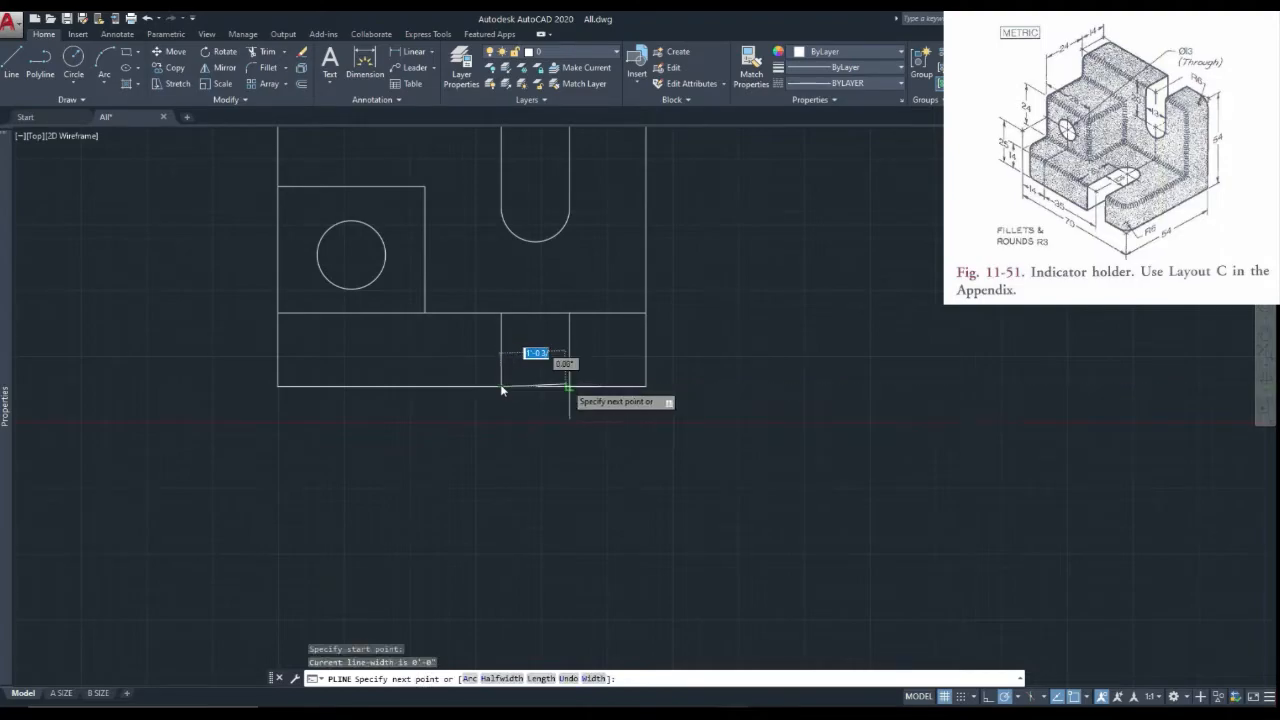
left_click(569, 386)
key("Escape")
left_click(540, 344)
left_click(537, 298)
left_click(537, 297)
left_click(523, 338)
left_click(522, 352)
left_click(508, 416)
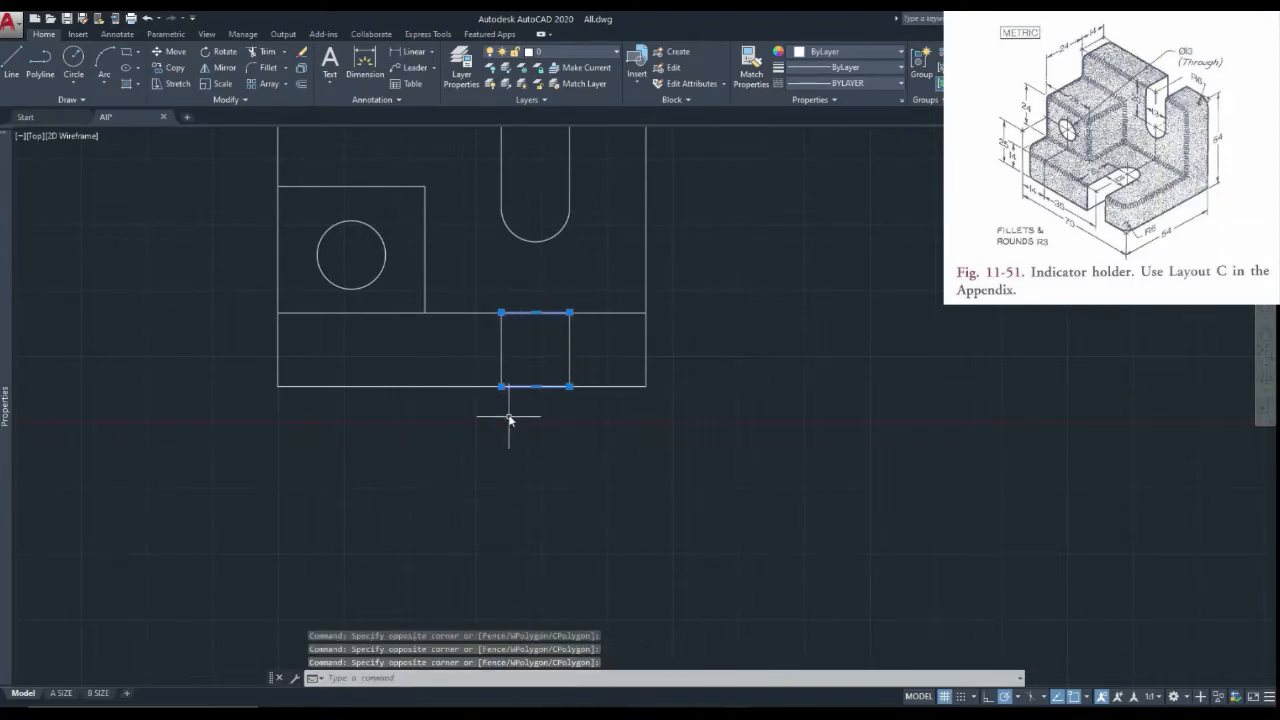
key("Escape")
scroll(508, 416, "down", 6)
scroll(509, 421, "up", 4)
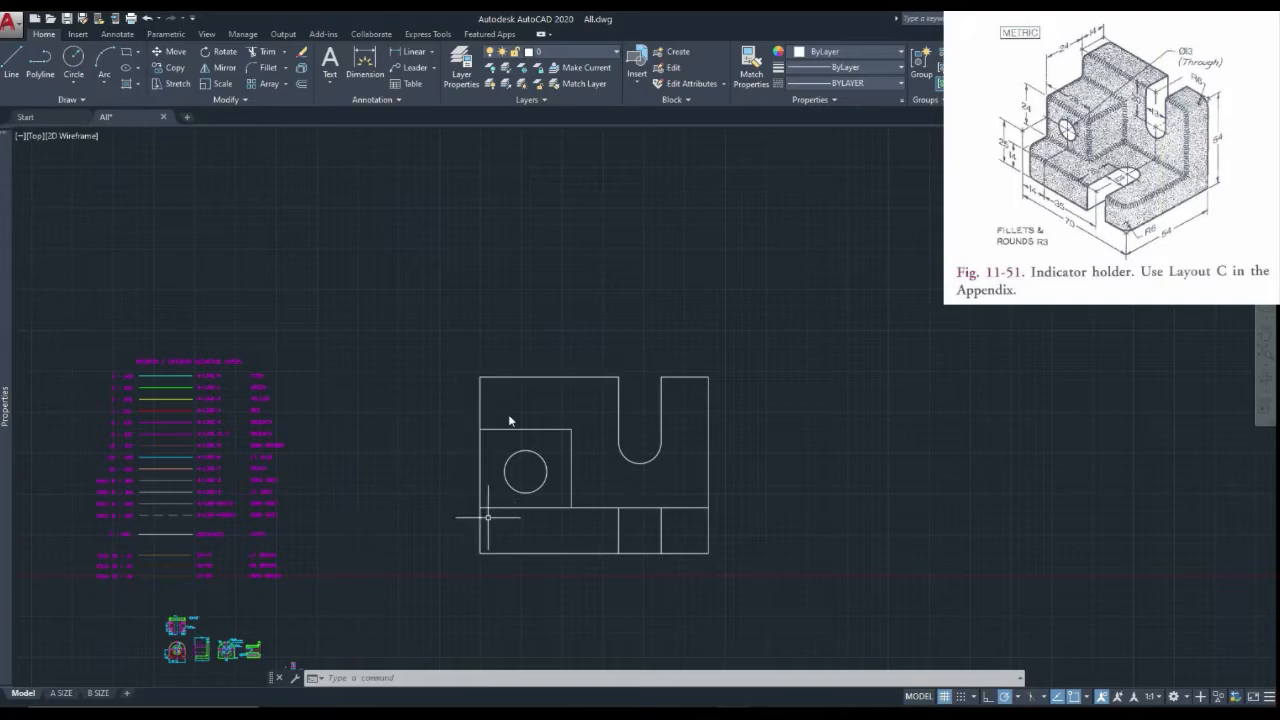
Step: Explode the outline's left polyline and trim away its left edge above and below the block
left_click(480, 482)
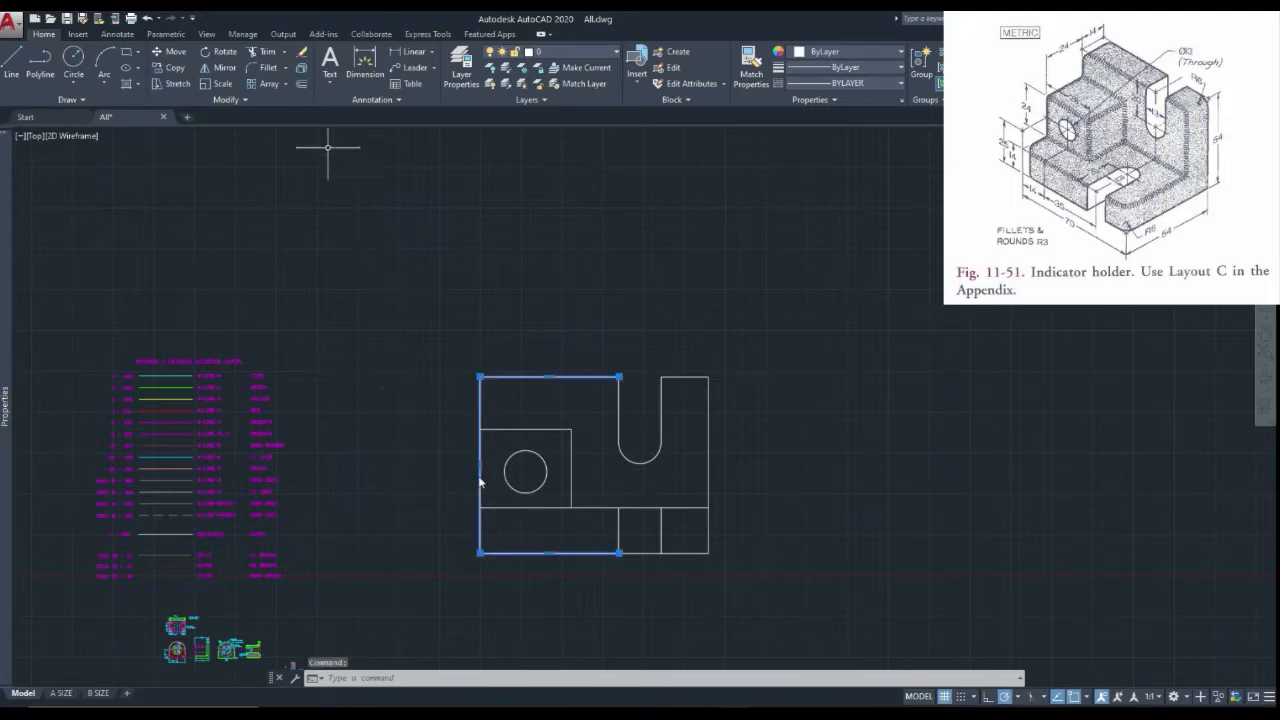
left_click(302, 72)
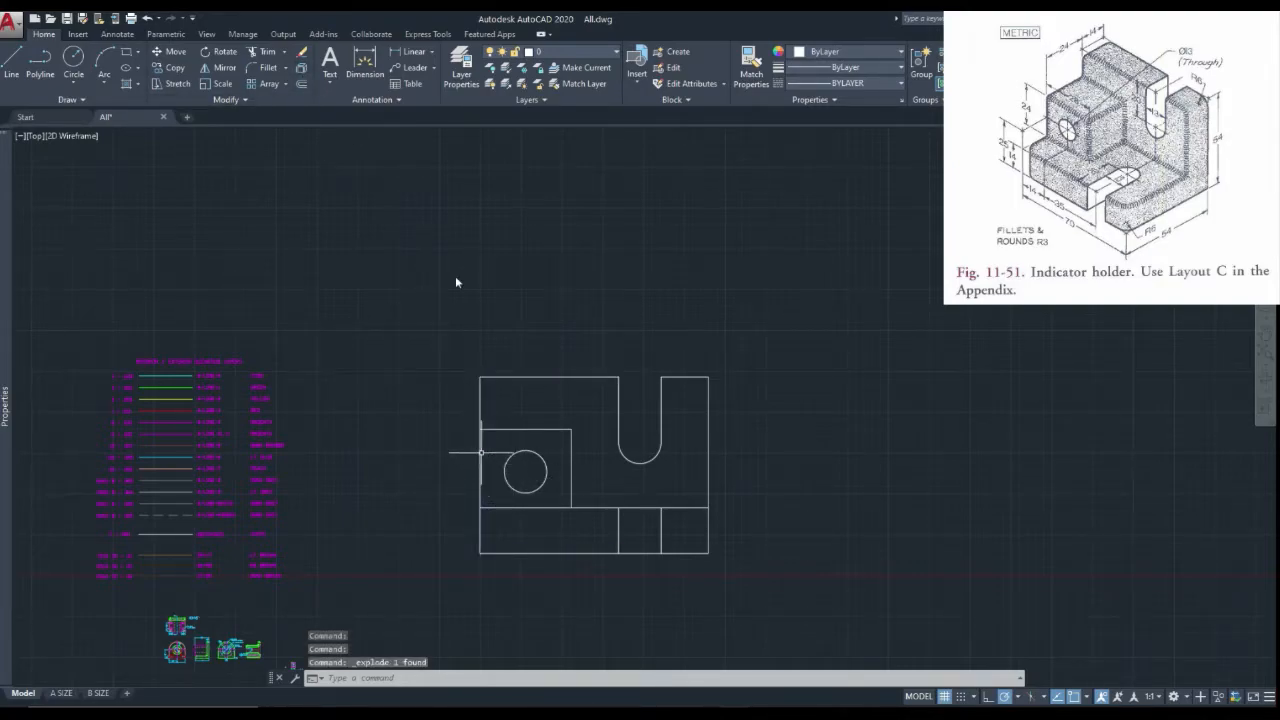
left_click(267, 52)
key("Return")
left_click(467, 397)
left_click(495, 406)
left_click(503, 539)
left_click(432, 538)
key("Escape")
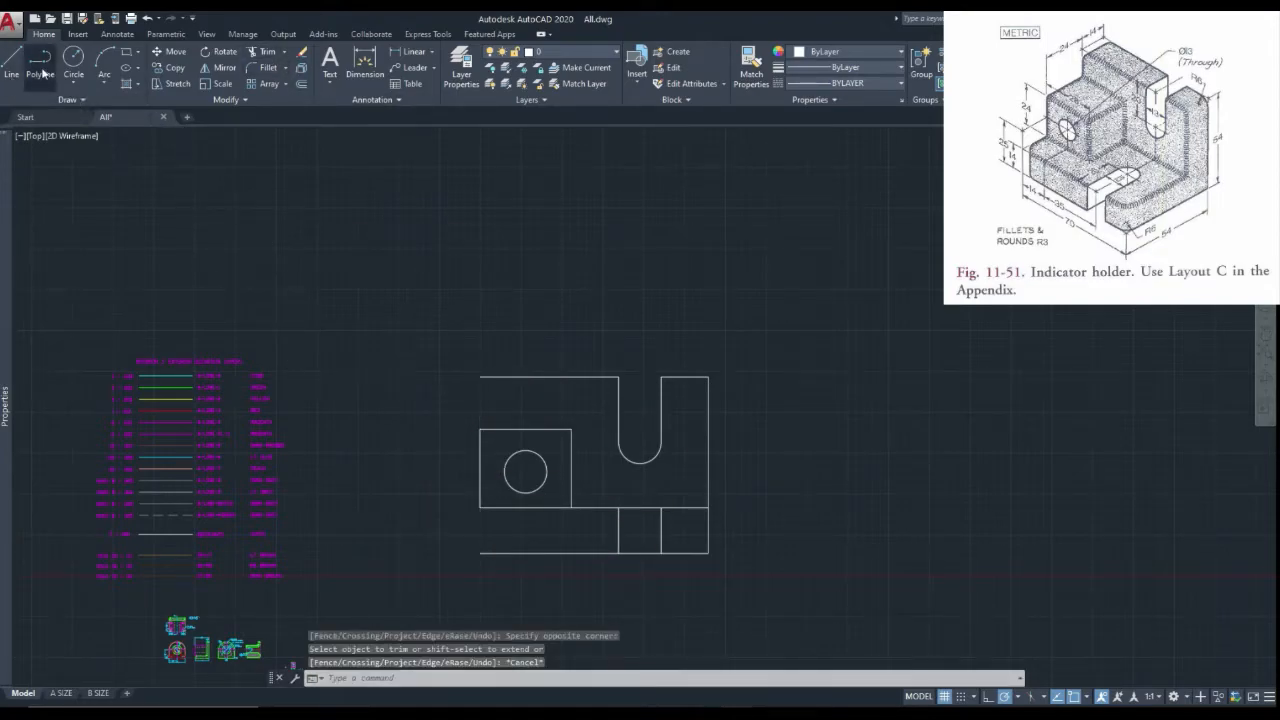
Step: Redraw the outline's left edge below and above the block as two separate polylines
left_click(40, 66)
left_click(480, 508)
left_click(480, 553)
key("Escape")
key("Return")
left_click(480, 430)
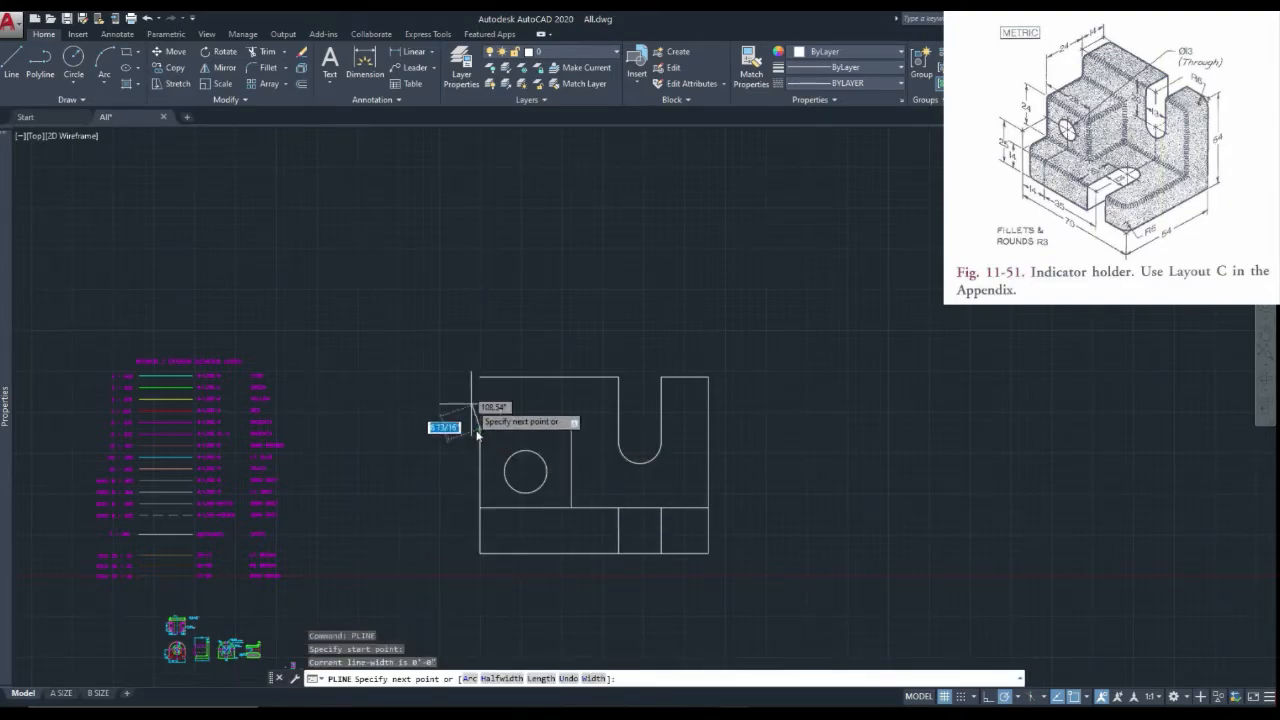
left_click(480, 377)
key("Escape")
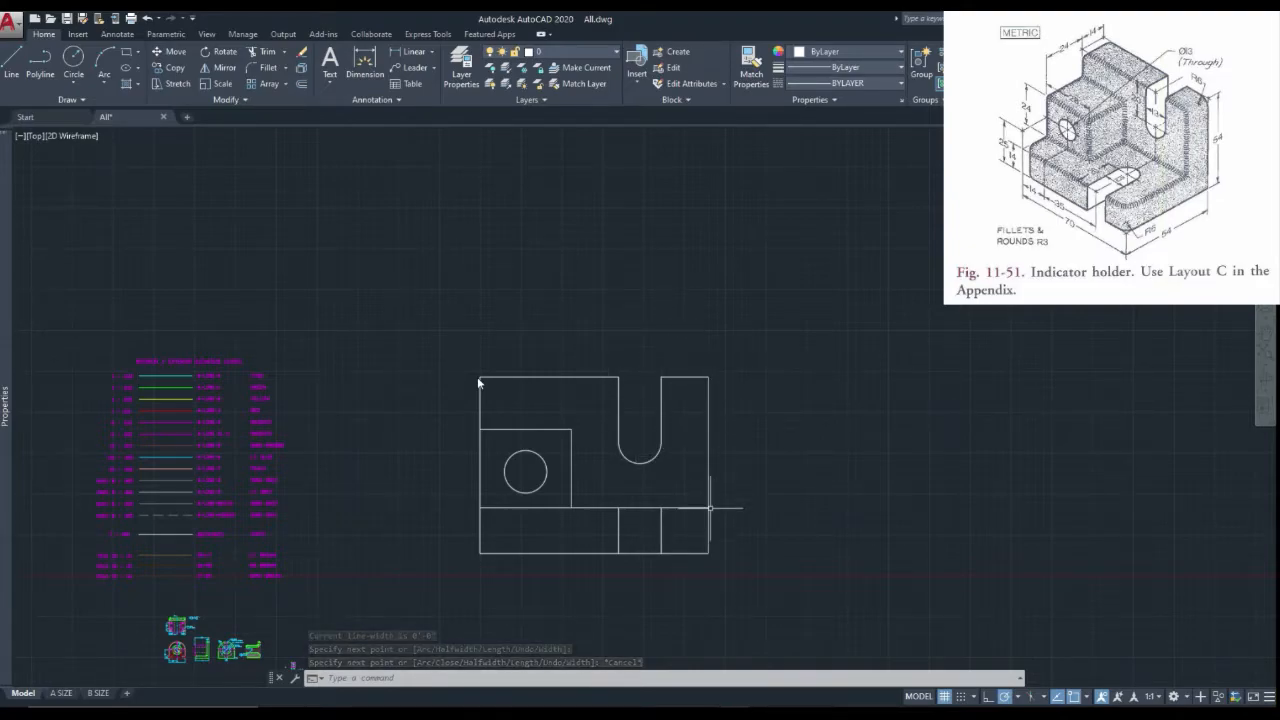
Step: Explode the outline's right polyline and trim its right edge below the horizontal line
left_click(710, 507)
left_click(301, 67)
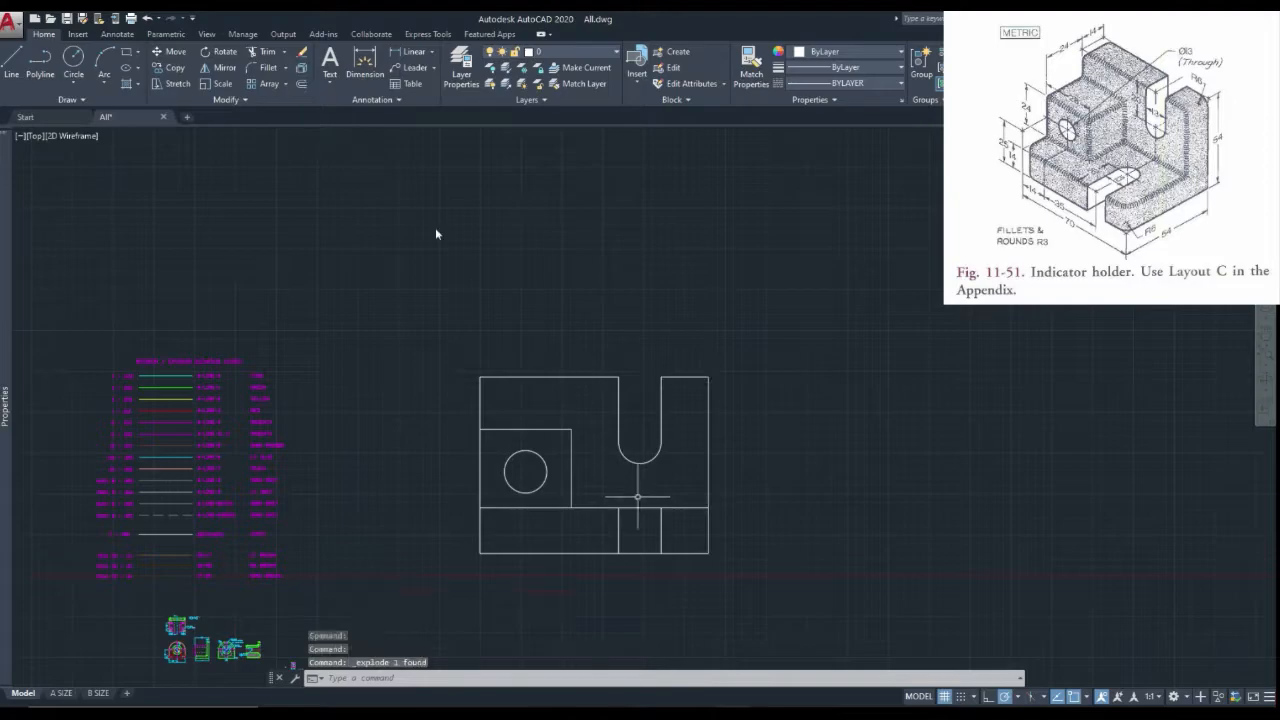
left_click(266, 52)
key("Return")
left_click(697, 518)
left_click(723, 524)
key("Escape")
Step: Redraw the lower part of the right edge as a polyline from the horizontal line to the bottom corner
left_click(41, 70)
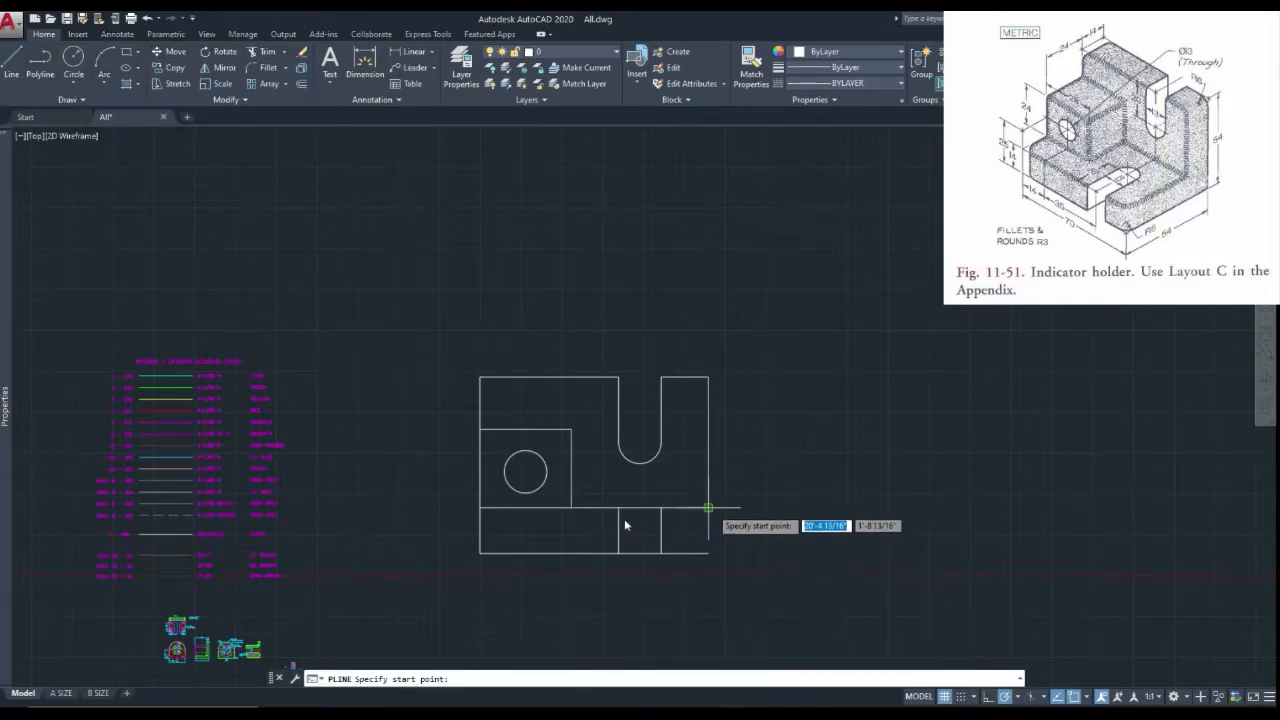
left_click(708, 507)
left_click(707, 553)
key("Escape")
Step: Draw a polyline from the view's upper-left corner up 15 units and horizontally across to align with the right edge
scroll(705, 557, "up", 4)
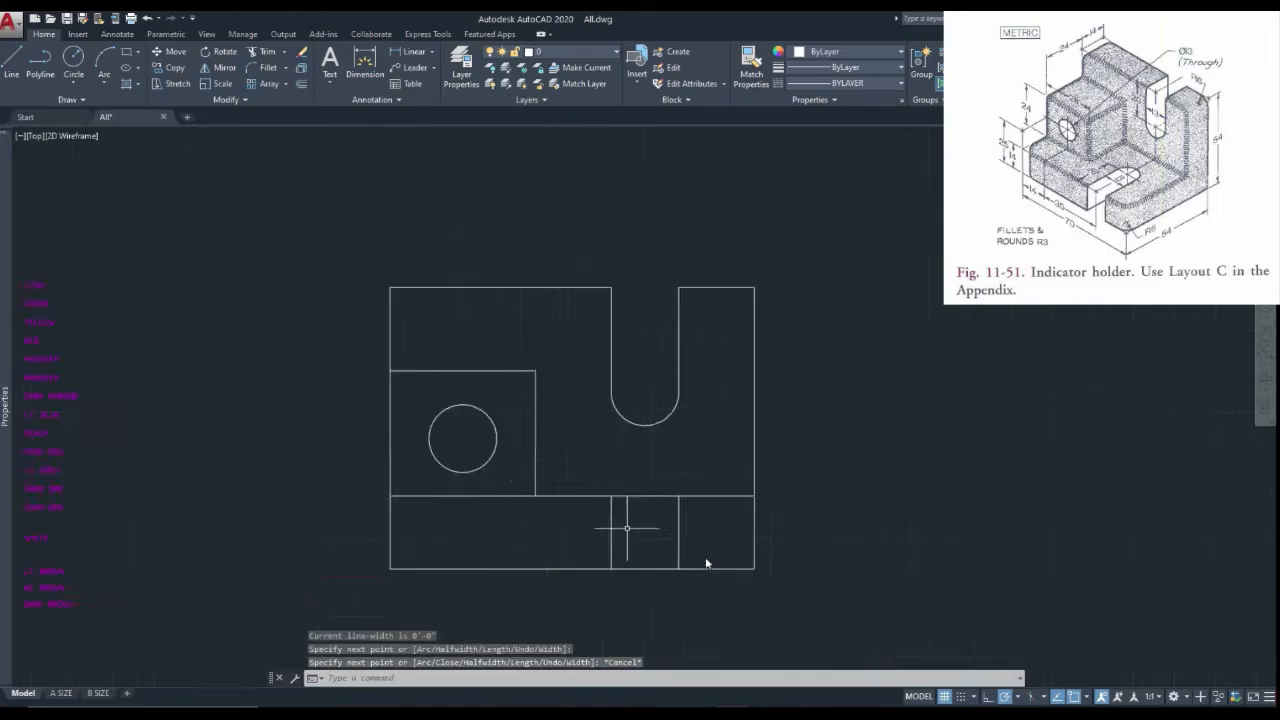
scroll(705, 557, "down", 4)
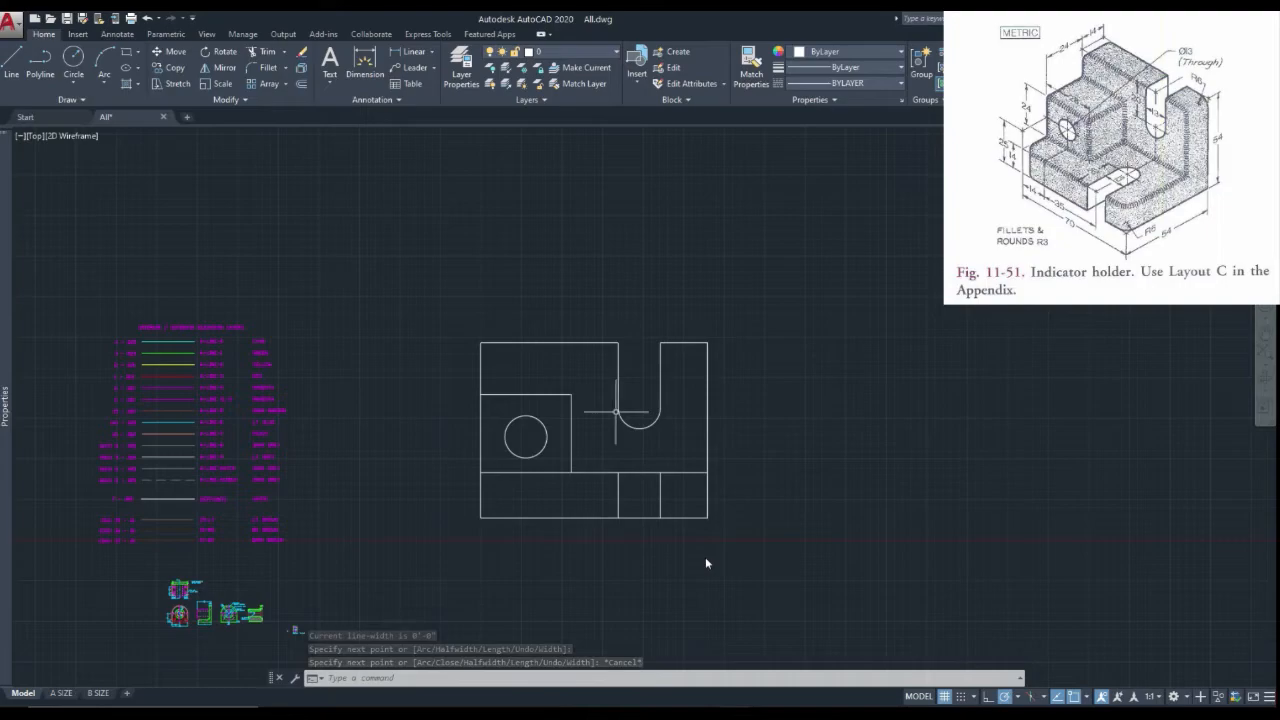
scroll(583, 349, "up", 2)
scroll(598, 382, "down", 6)
scroll(598, 382, "up", 2)
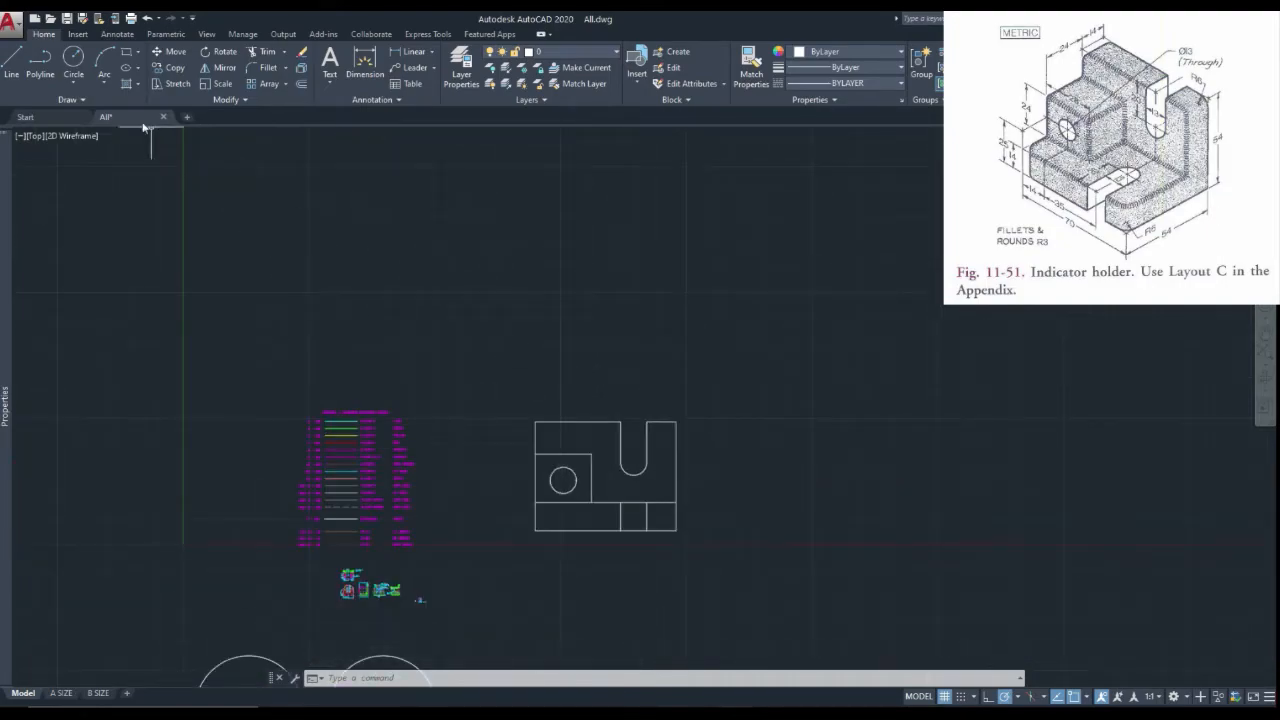
left_click(40, 62)
left_click(535, 421)
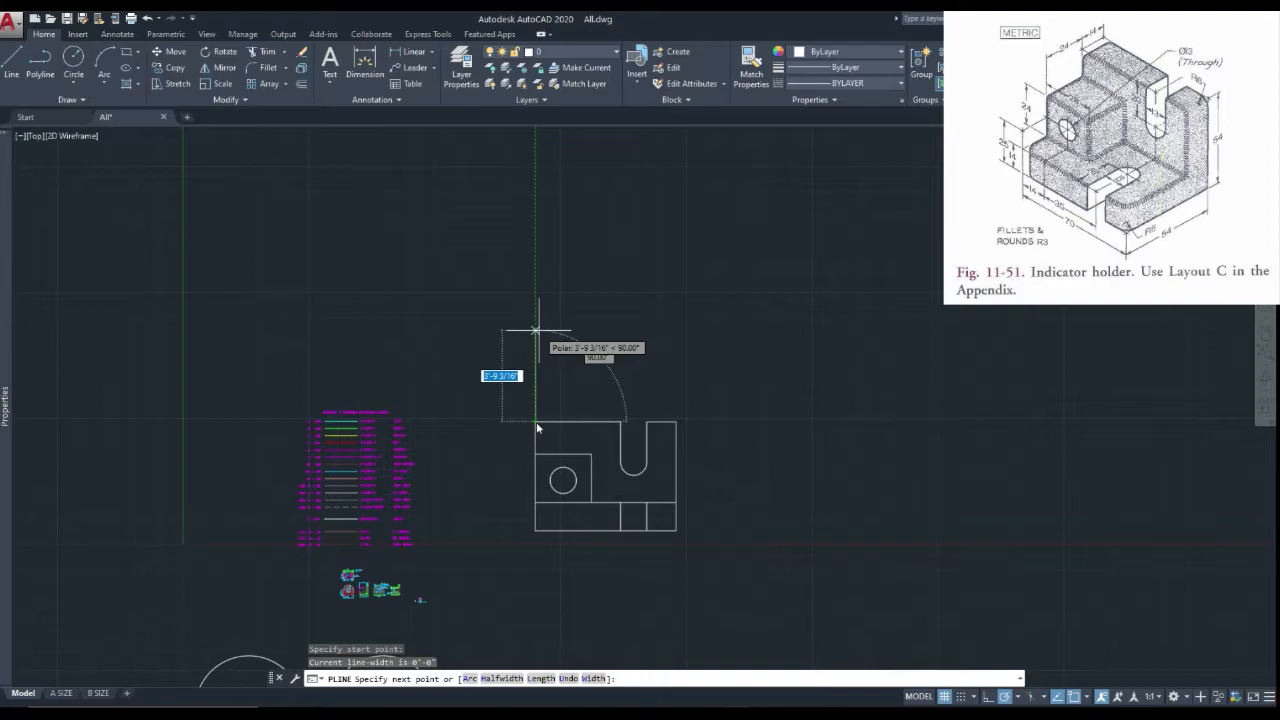
type("15")
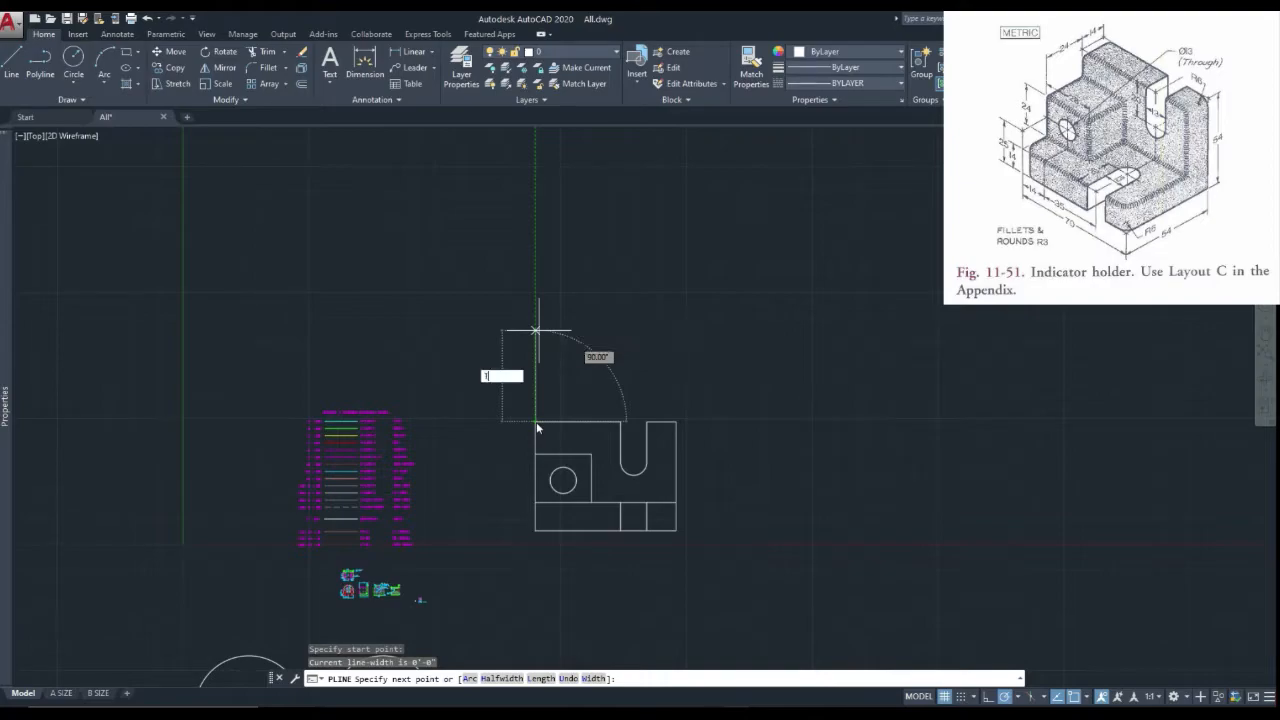
key("Return")
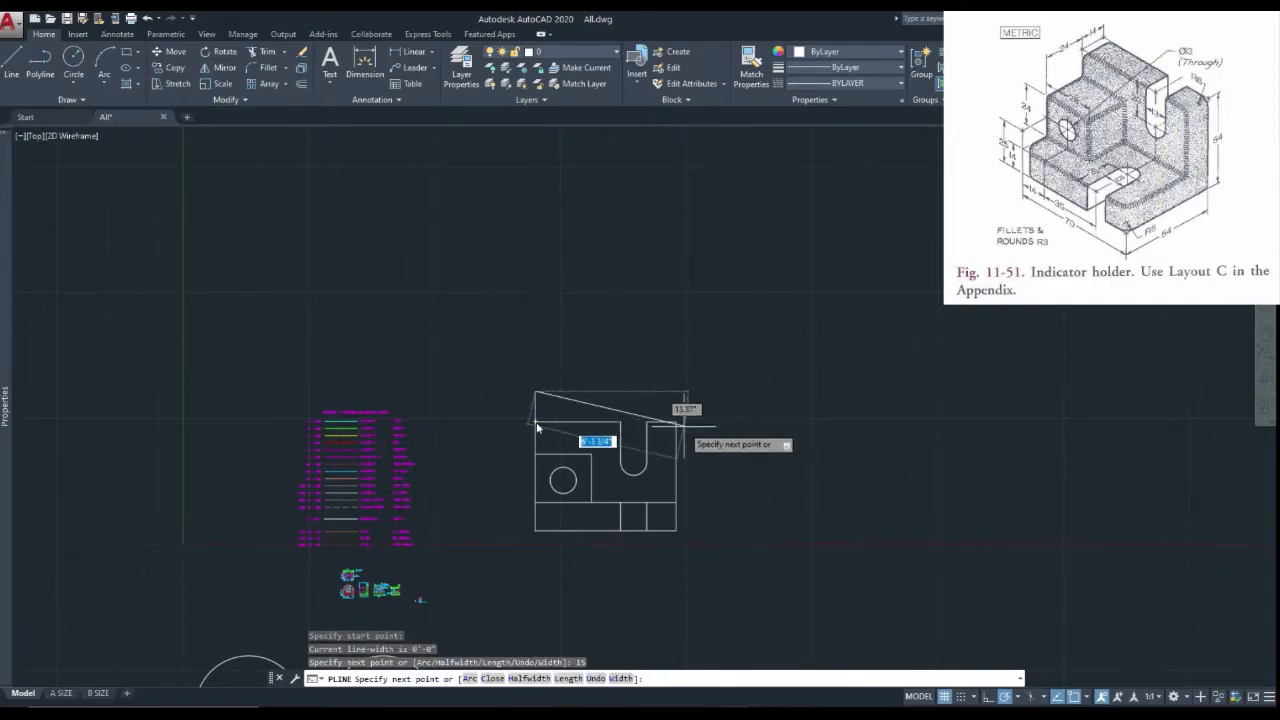
left_click(676, 381)
key("Escape")
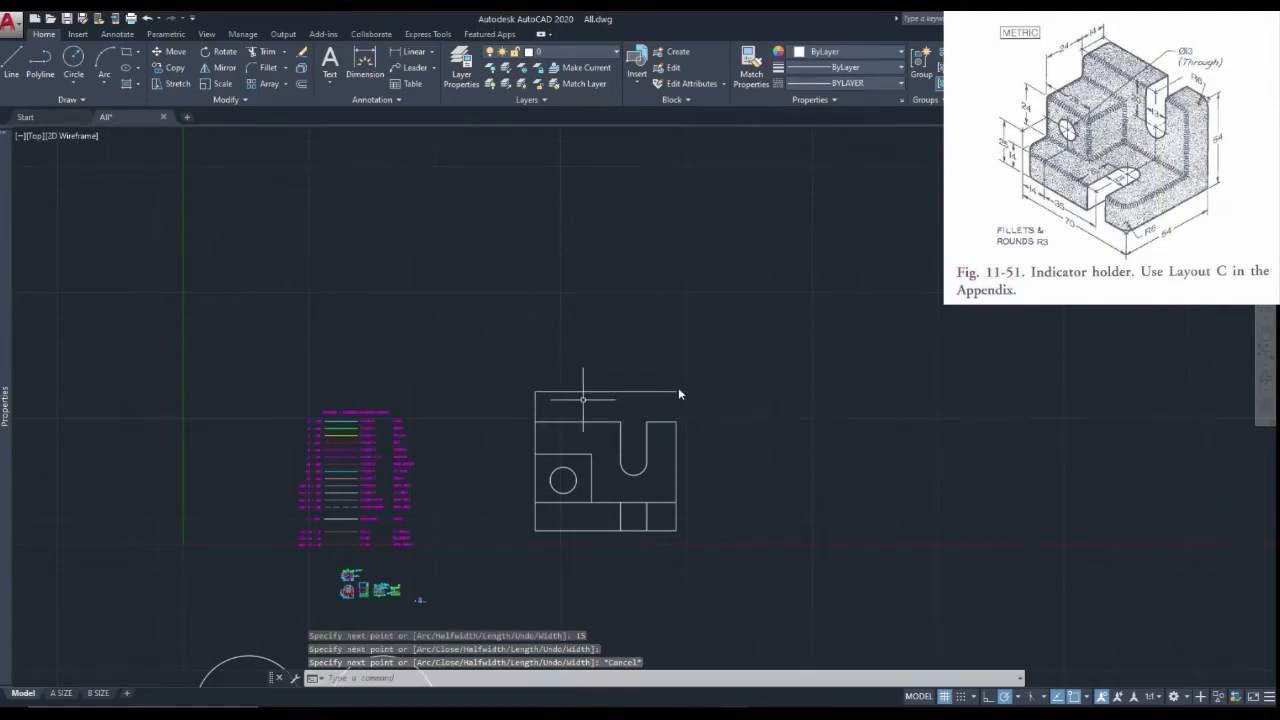
Step: Trim the 15-unit vertical segment connecting the new horizontal line to the front view
left_click(254, 54)
key("Return")
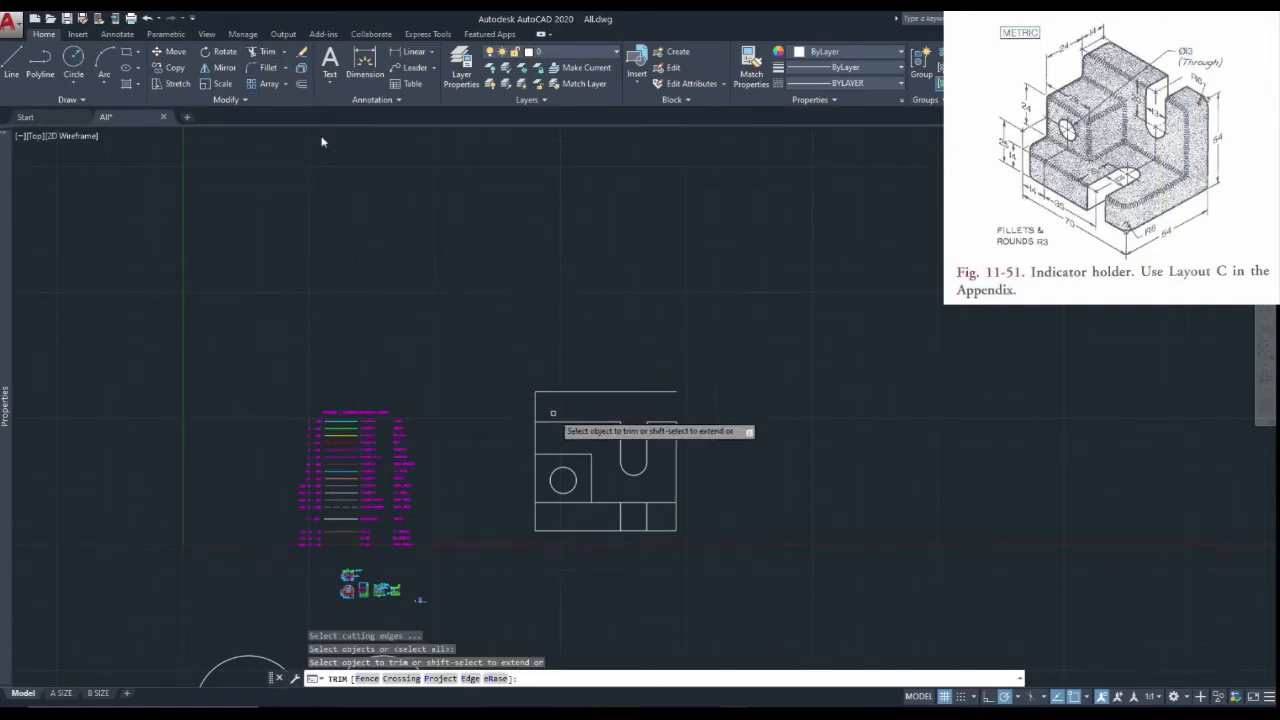
left_click(553, 413)
left_click(516, 410)
key("Escape")
Step: Shift the new horizontal line up 10 units to increase the gap above the front view
left_click(568, 379)
left_click(566, 406)
left_click(605, 391)
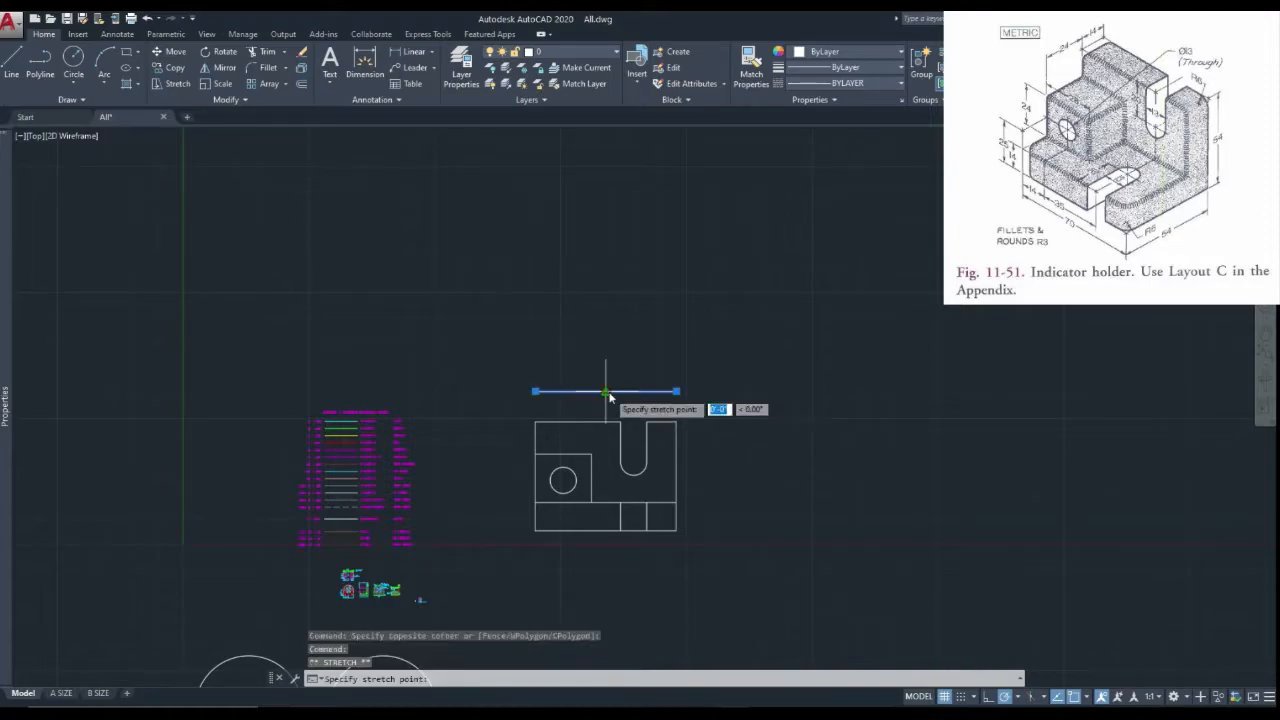
type("10")
key("Return")
key("Escape")
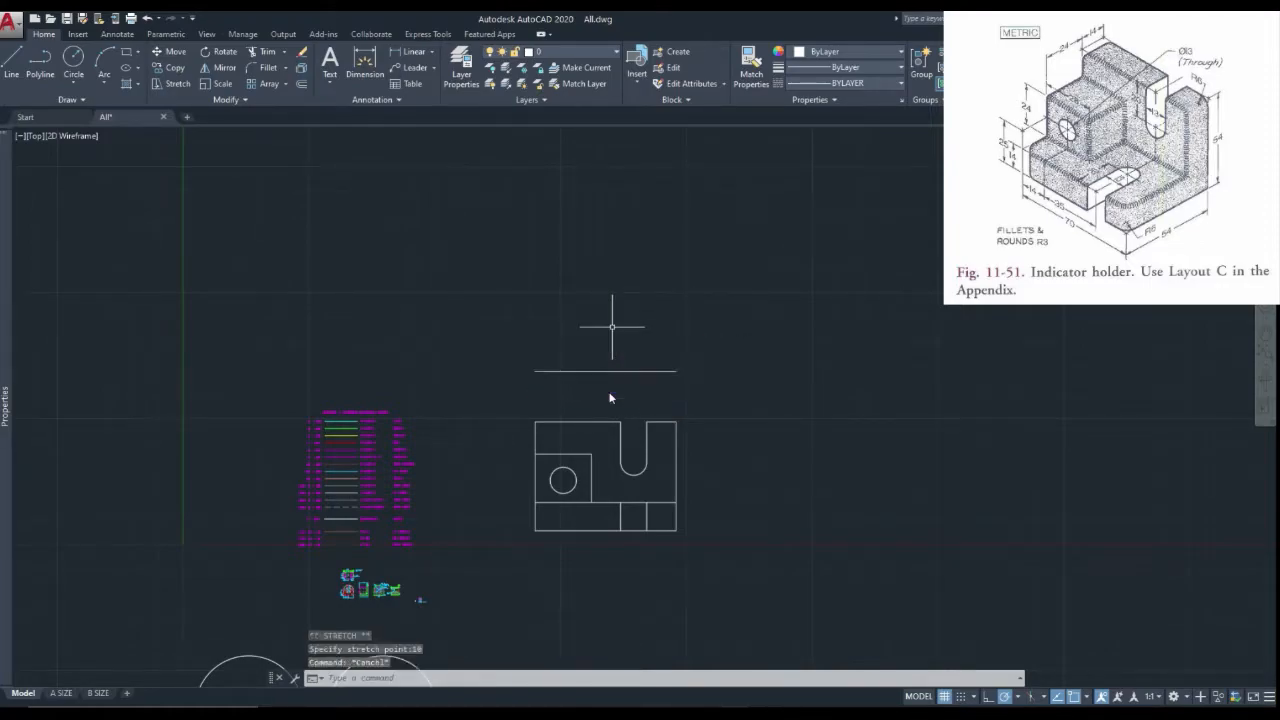
Step: Draw a polyline from the horizontal line's left end up 54 units, across, and down to its right end, closing the upper view's outline
left_click(38, 62)
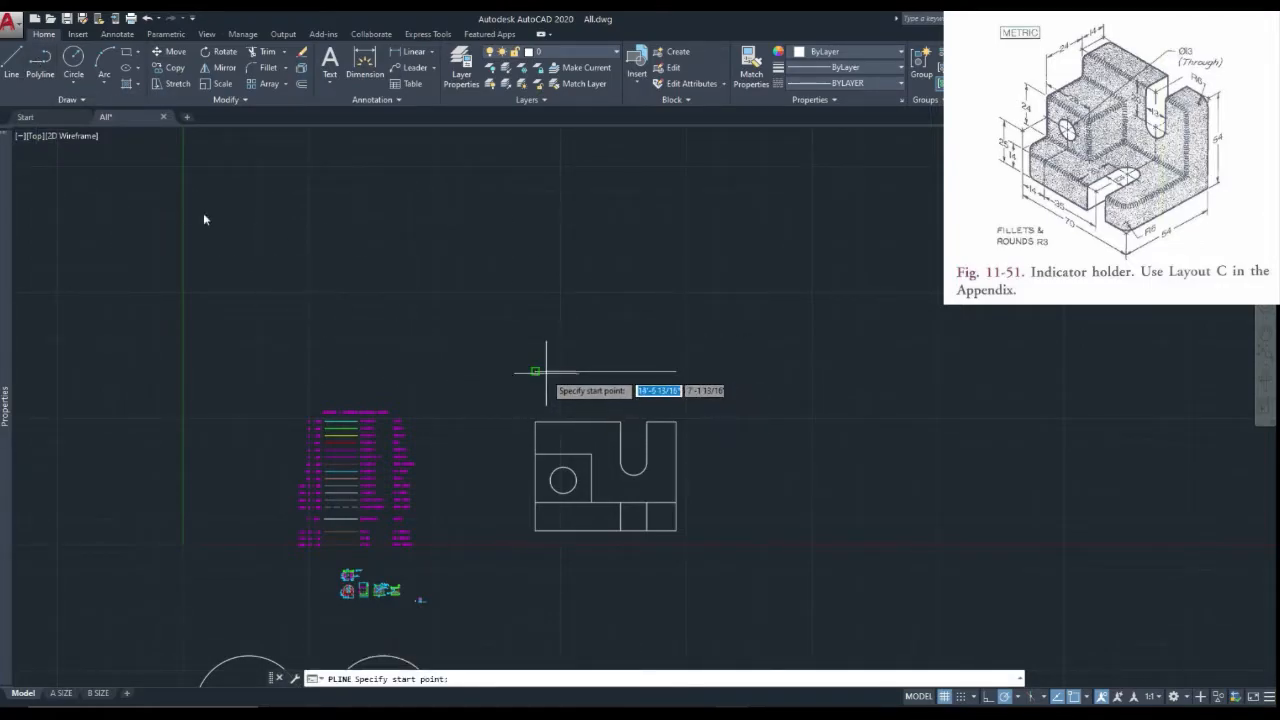
left_click(535, 371)
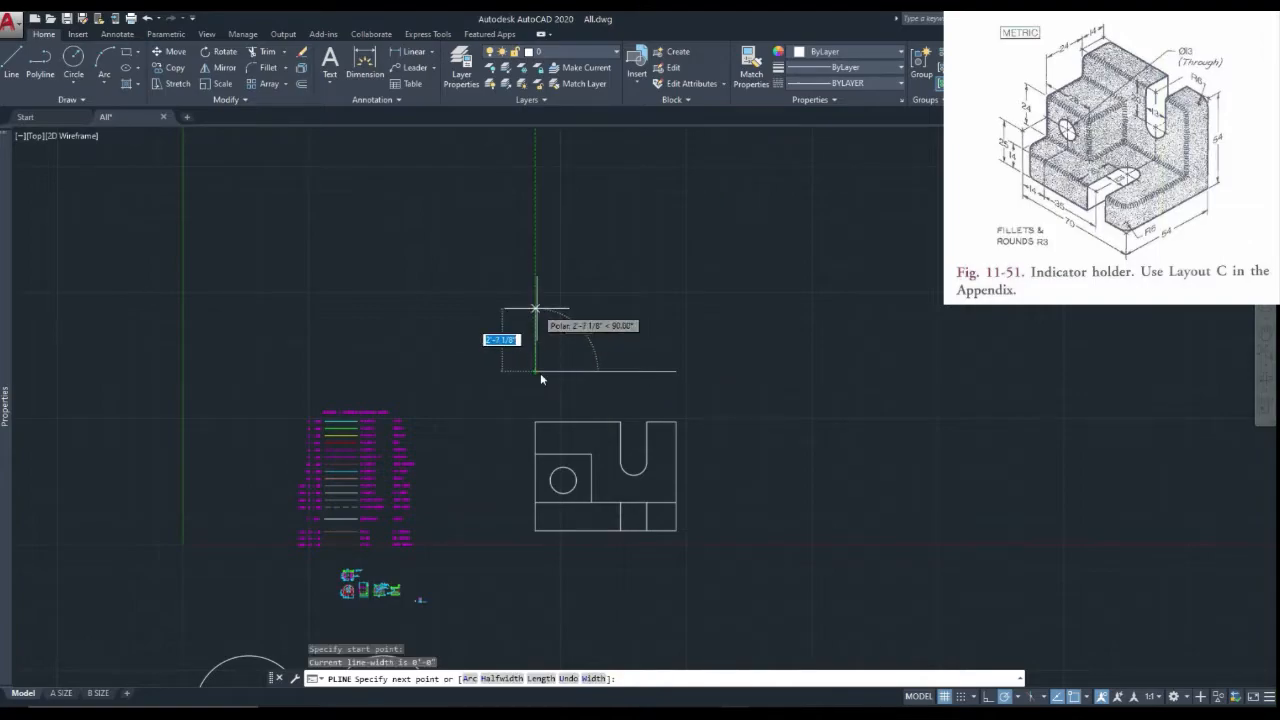
type("54")
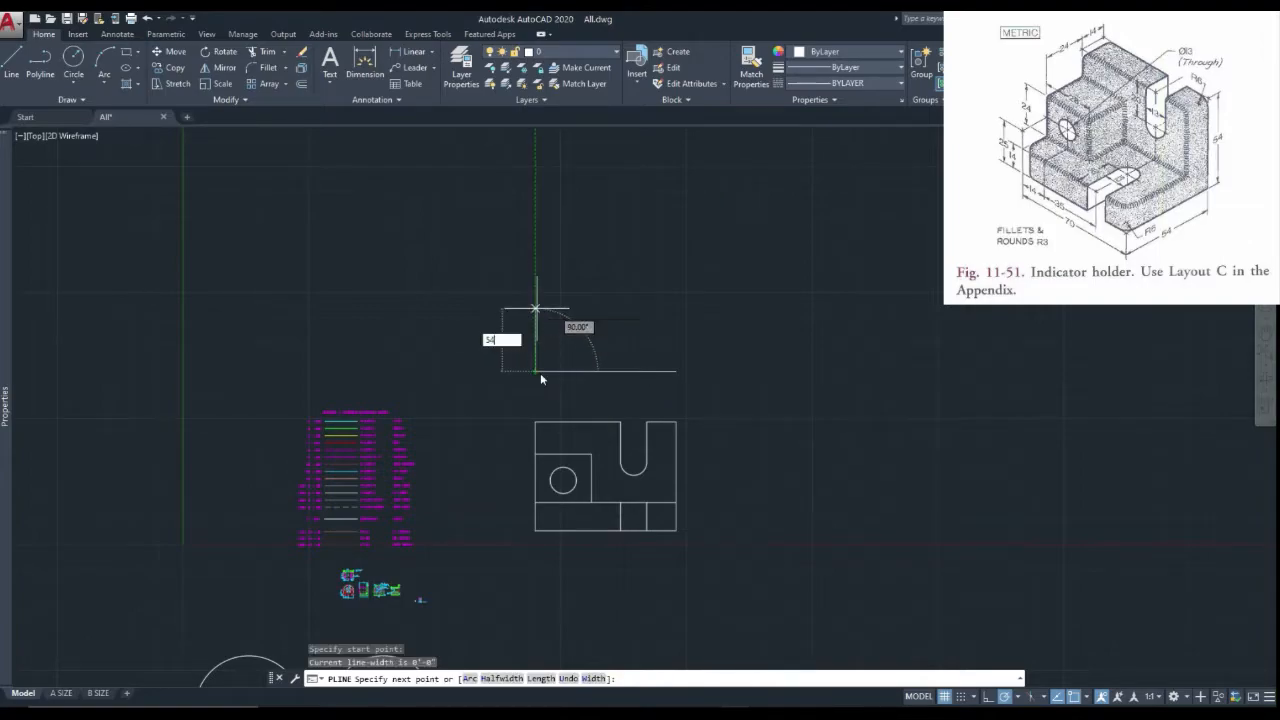
key("Return")
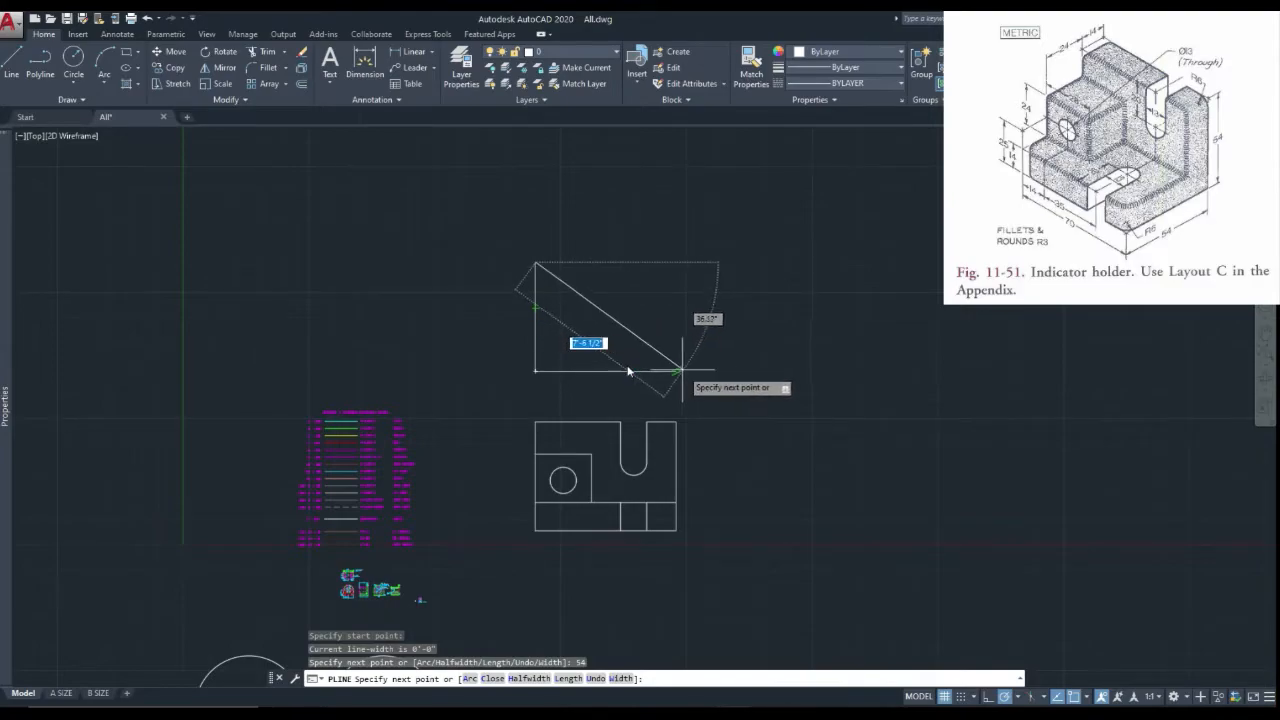
left_click(677, 267)
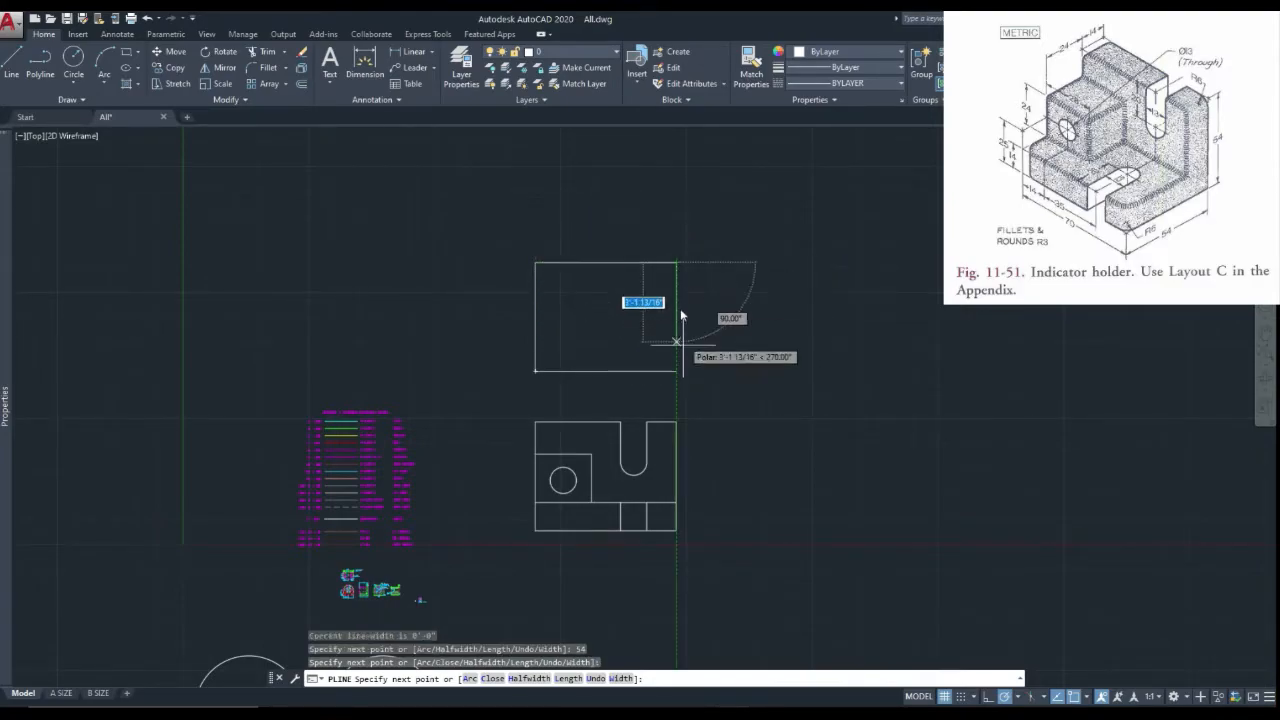
left_click(677, 371)
key("Escape")
right_click(573, 314)
left_click(590, 321)
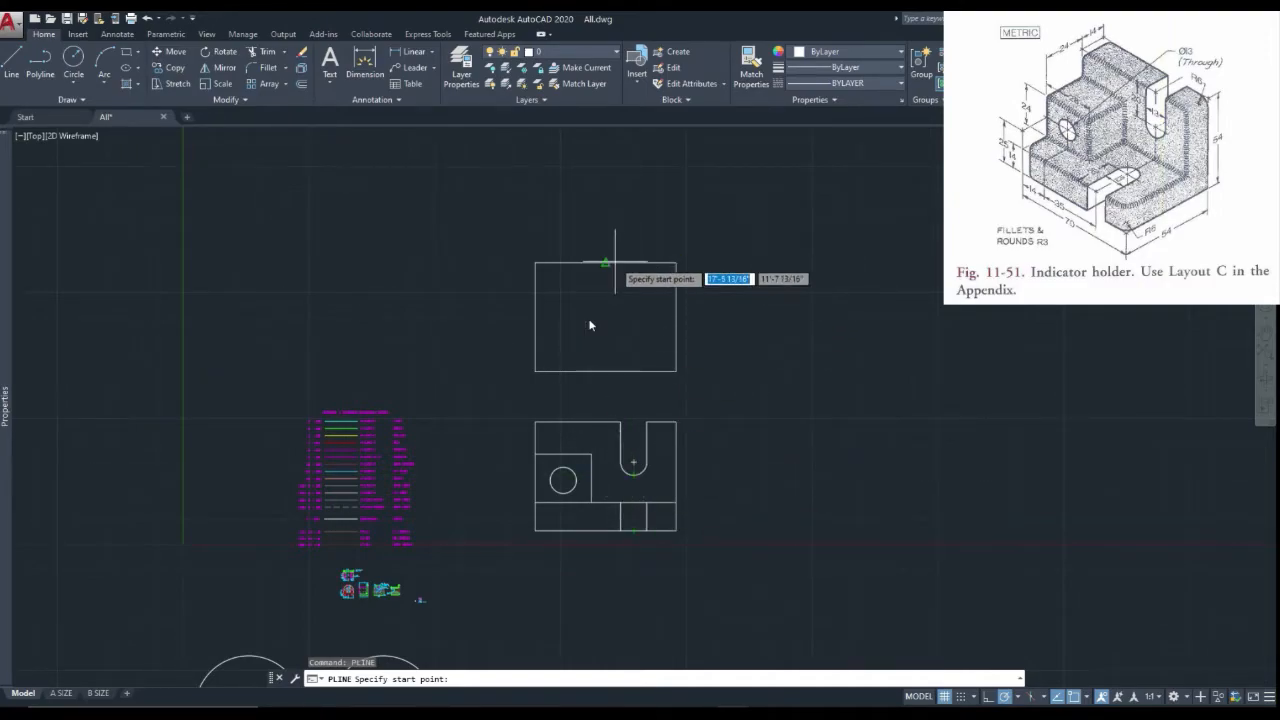
left_click(606, 263)
key("Escape")
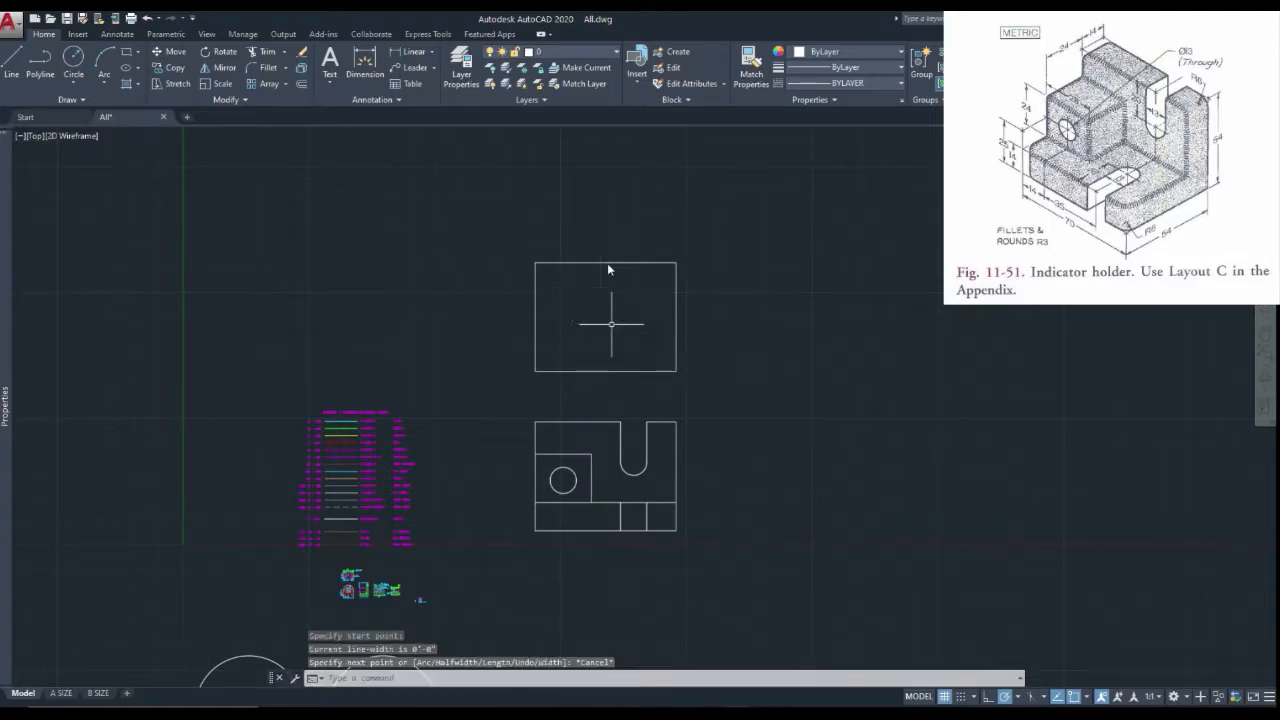
Step: Try to offset the upper view's whole polyline outline 14 units inward, and erase the offset copy
left_click(302, 84)
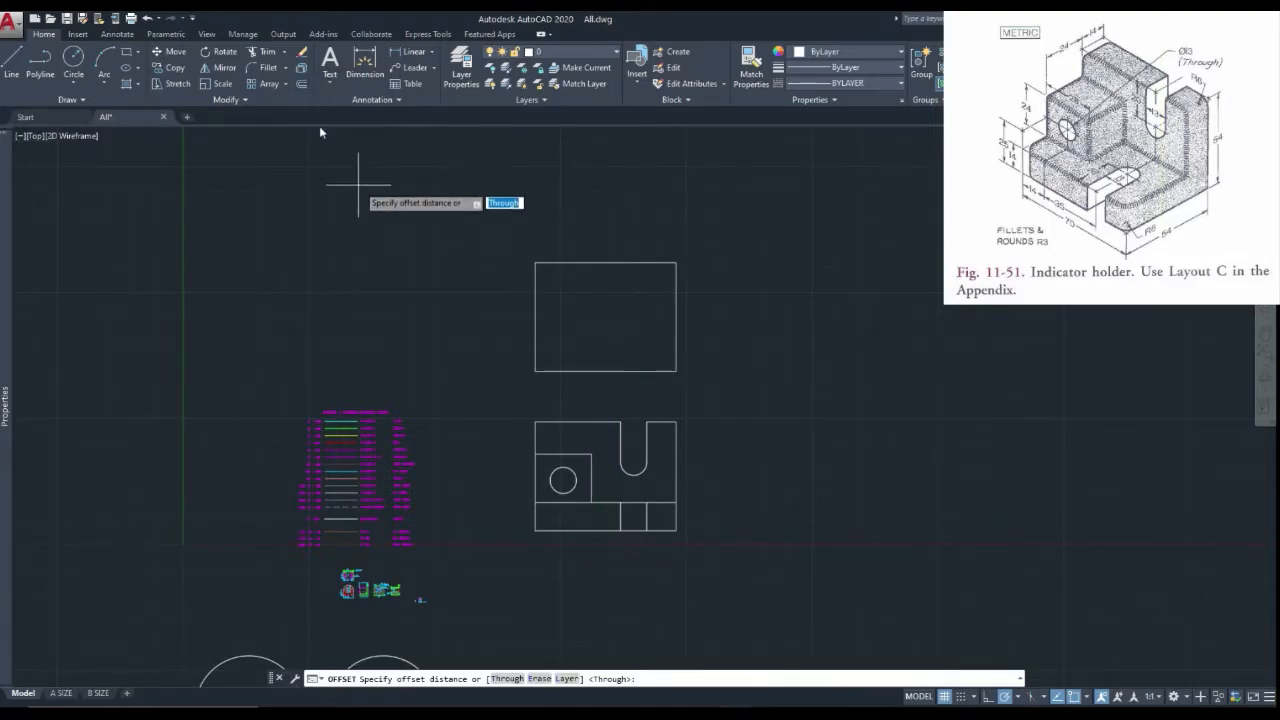
type("14")
key("Return")
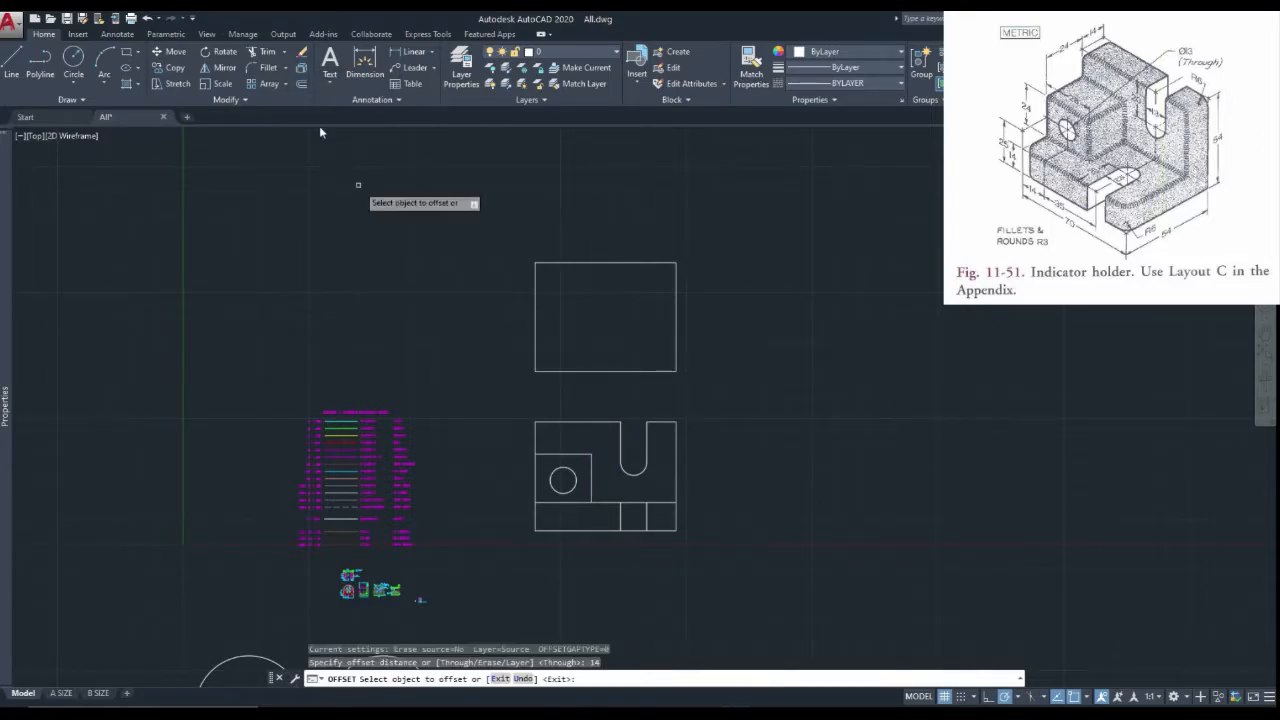
left_click(599, 264)
left_click(600, 316)
key("Escape")
scroll(595, 312, "up", 4)
left_click(541, 258)
left_click(531, 307)
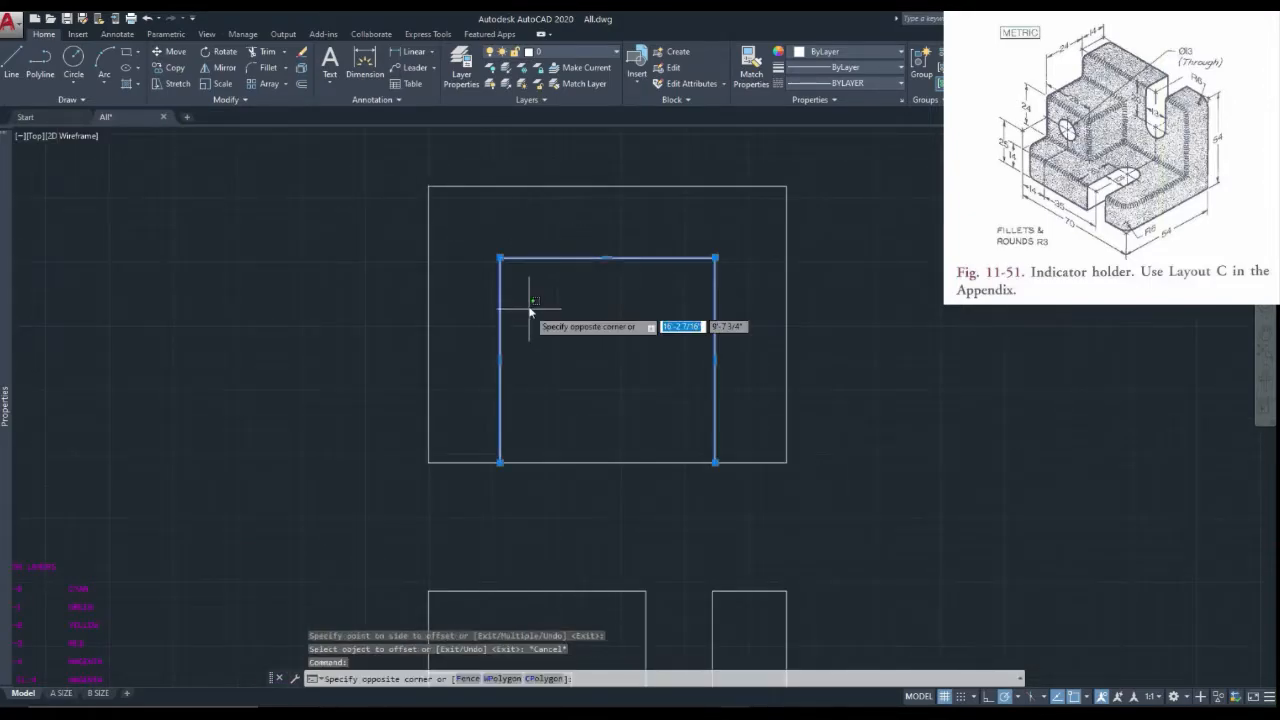
left_click(537, 314)
key("Delete")
Step: Explode the upper view's outline polyline into separate lines
left_click(603, 240)
left_click(583, 172)
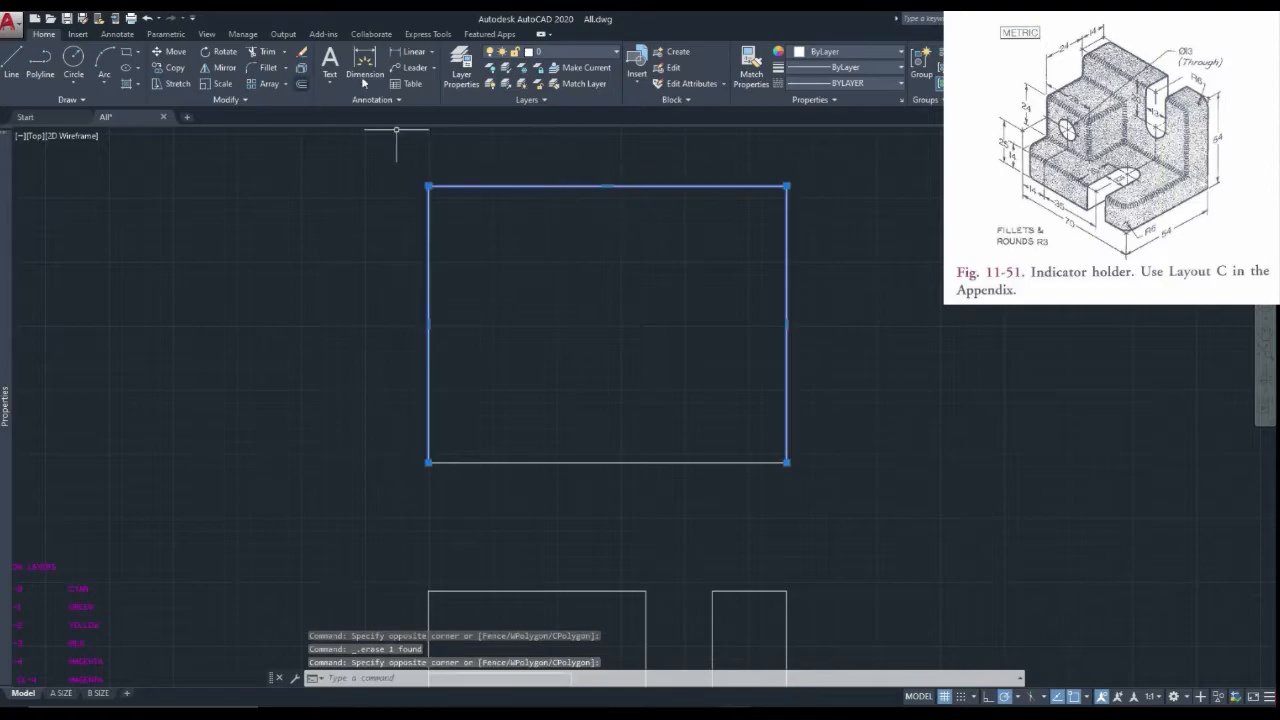
left_click(301, 84)
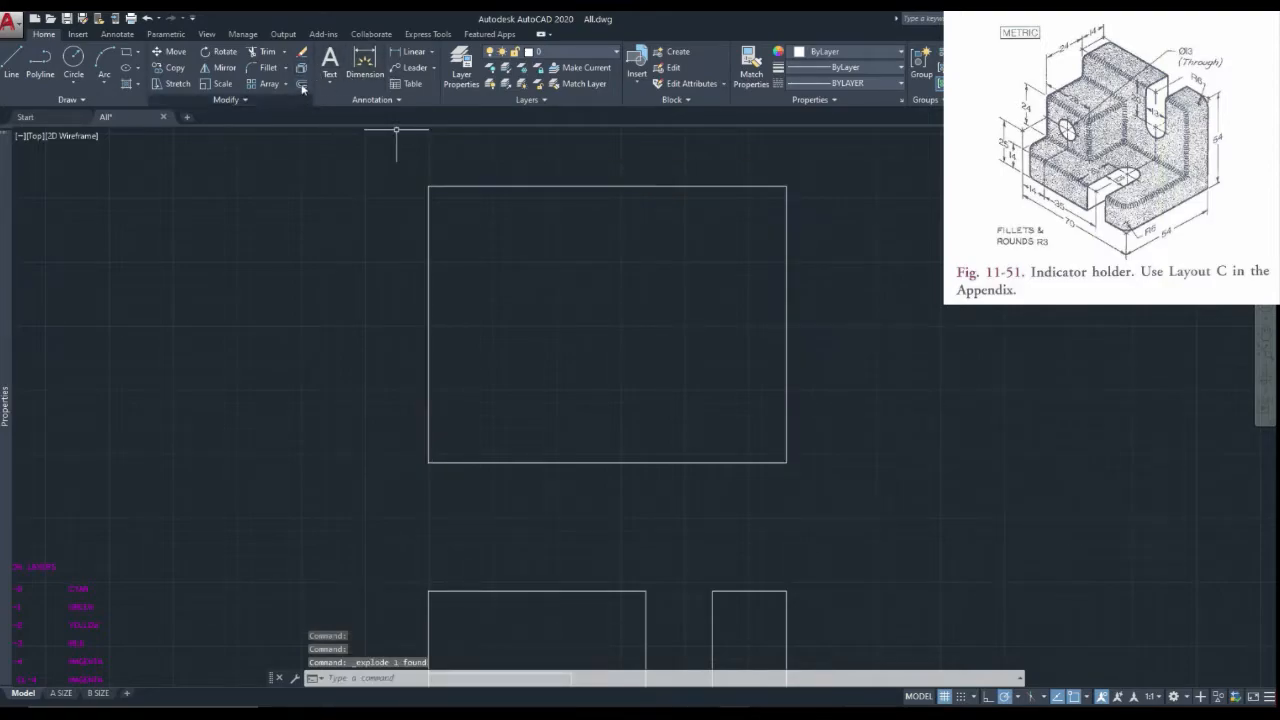
Step: Offset the upper view's top edge 14 units downward
left_click(301, 84)
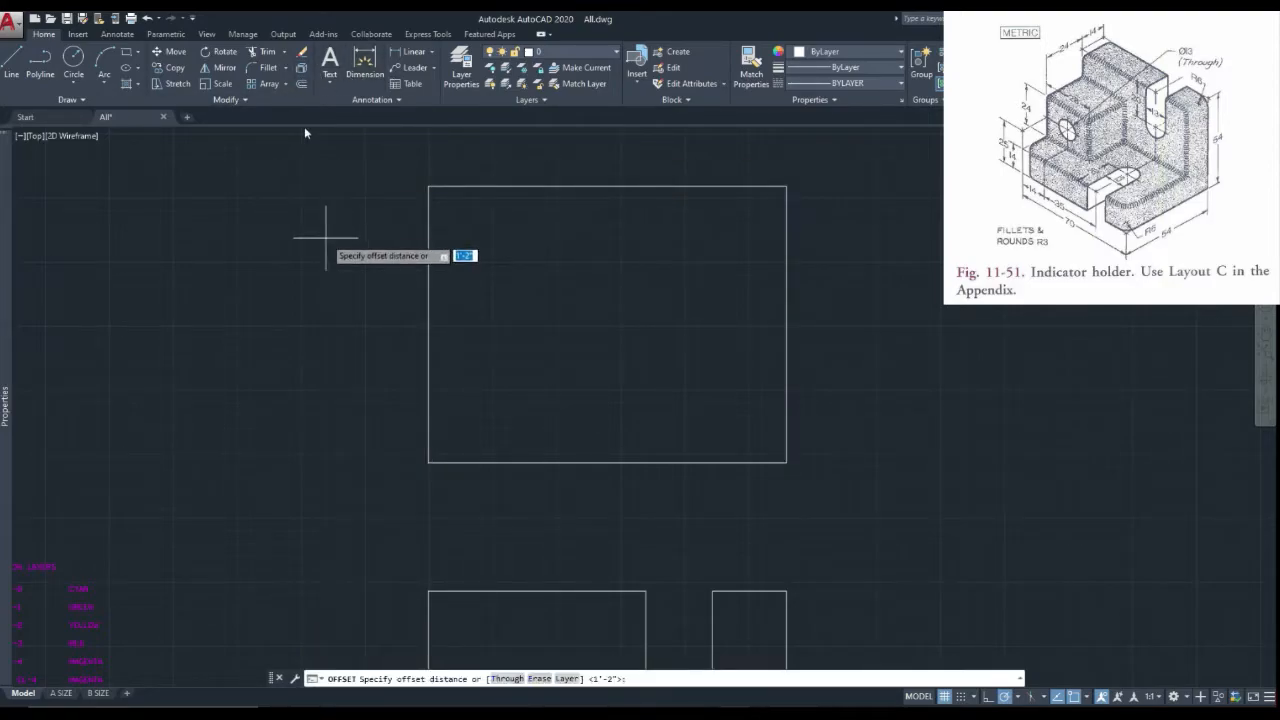
type("14")
key("Return")
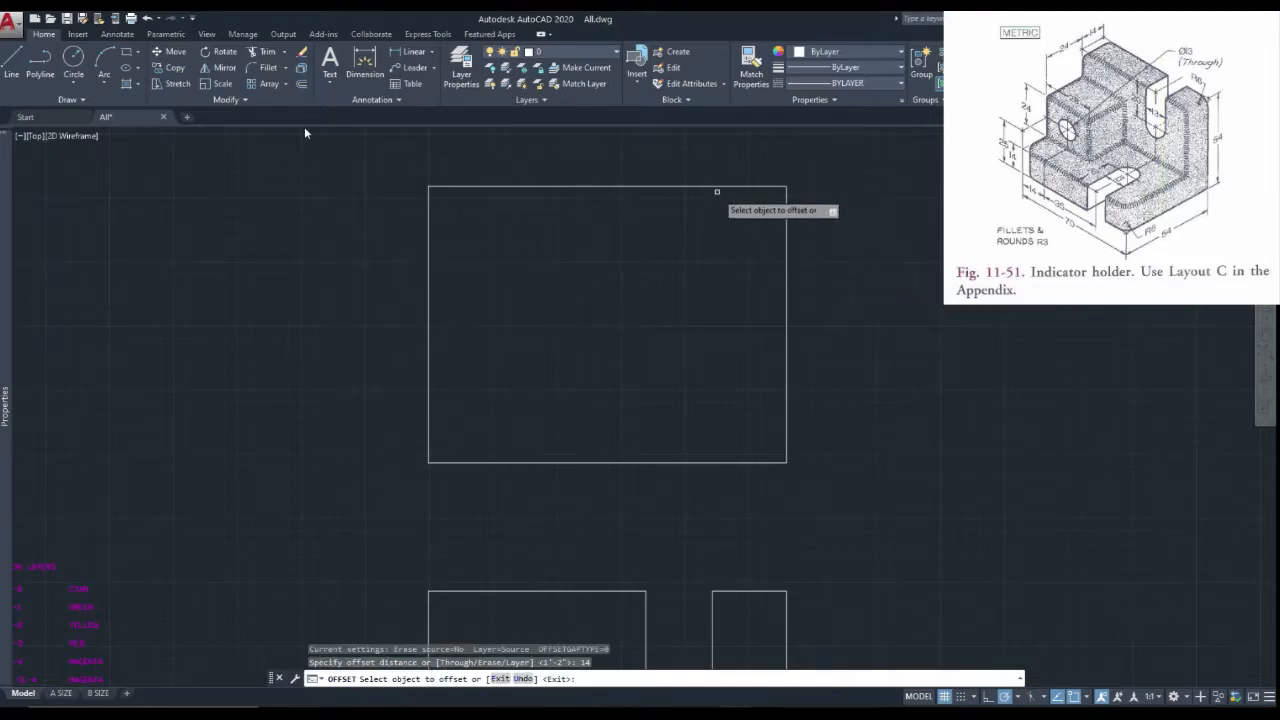
left_click(724, 186)
left_click(716, 212)
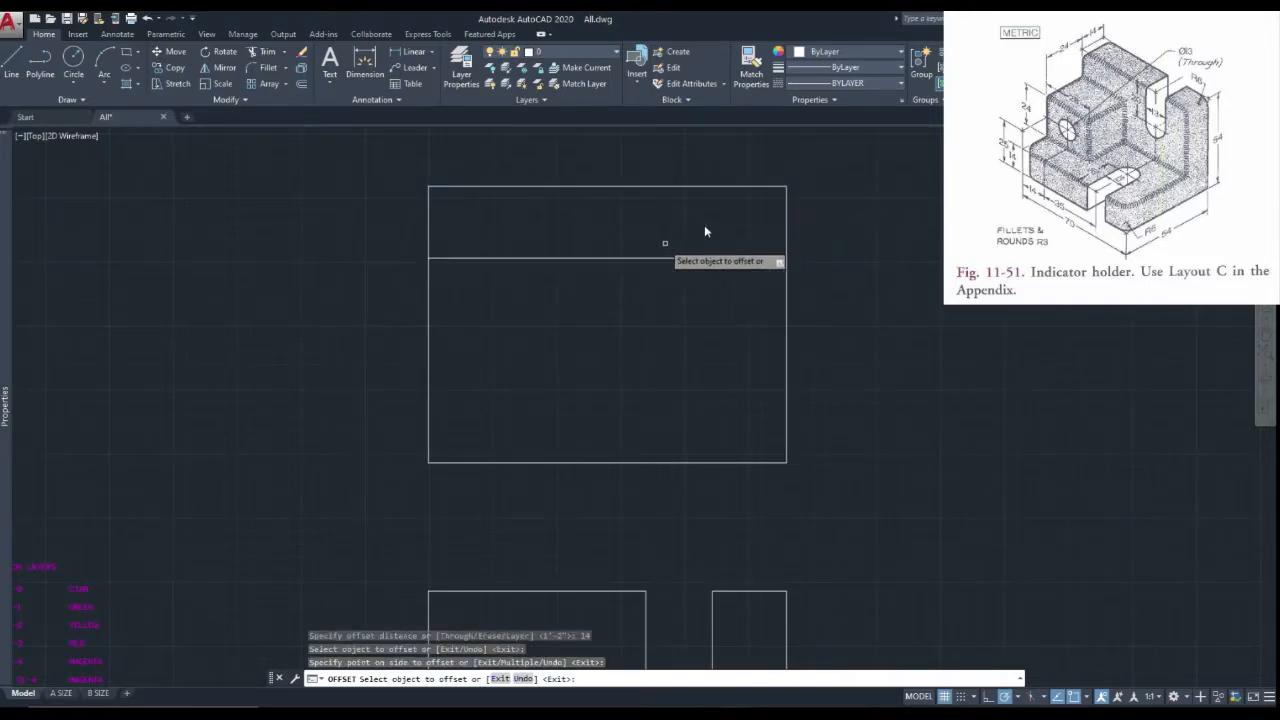
scroll(705, 231, "down", 2)
key("Escape")
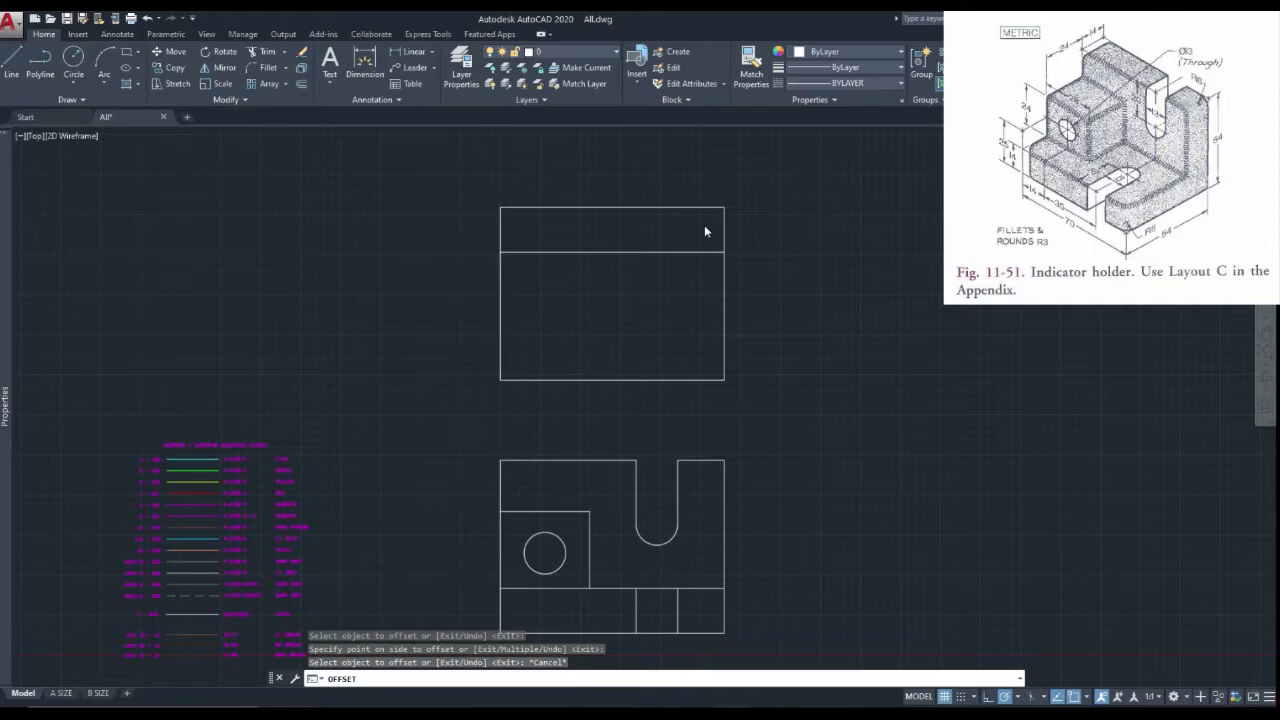
Step: Draw a vertical polyline from the upper-right corner of the front view's block up to the offset line in the top view
scroll(605, 265, "up", 2)
left_click(78, 34)
key("Escape")
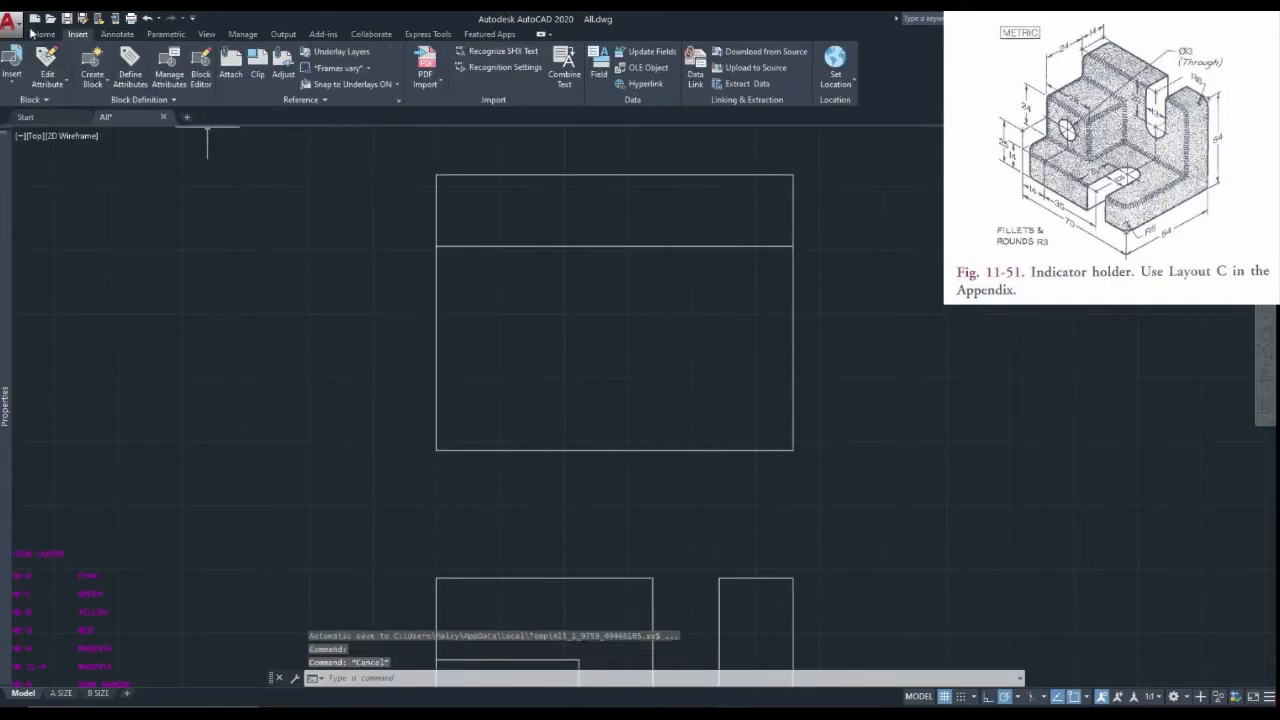
left_click(44, 34)
left_click(40, 65)
scroll(617, 438, "down", 1)
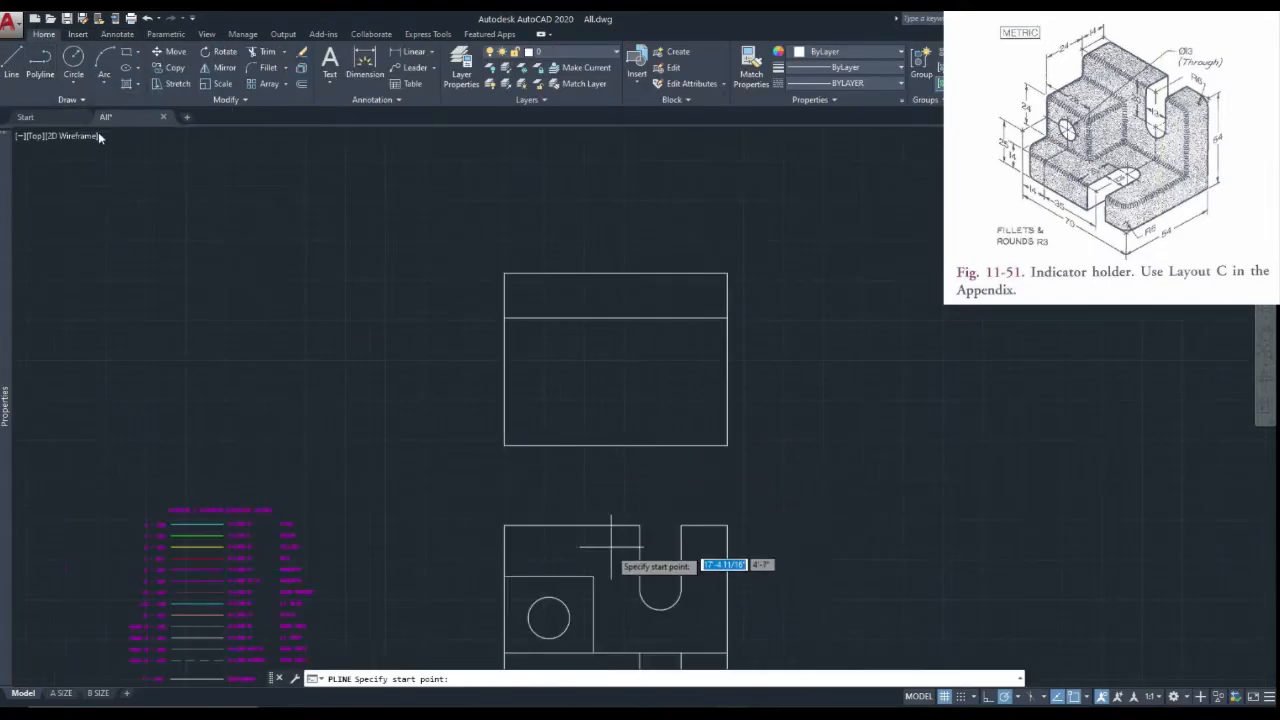
left_click(593, 576)
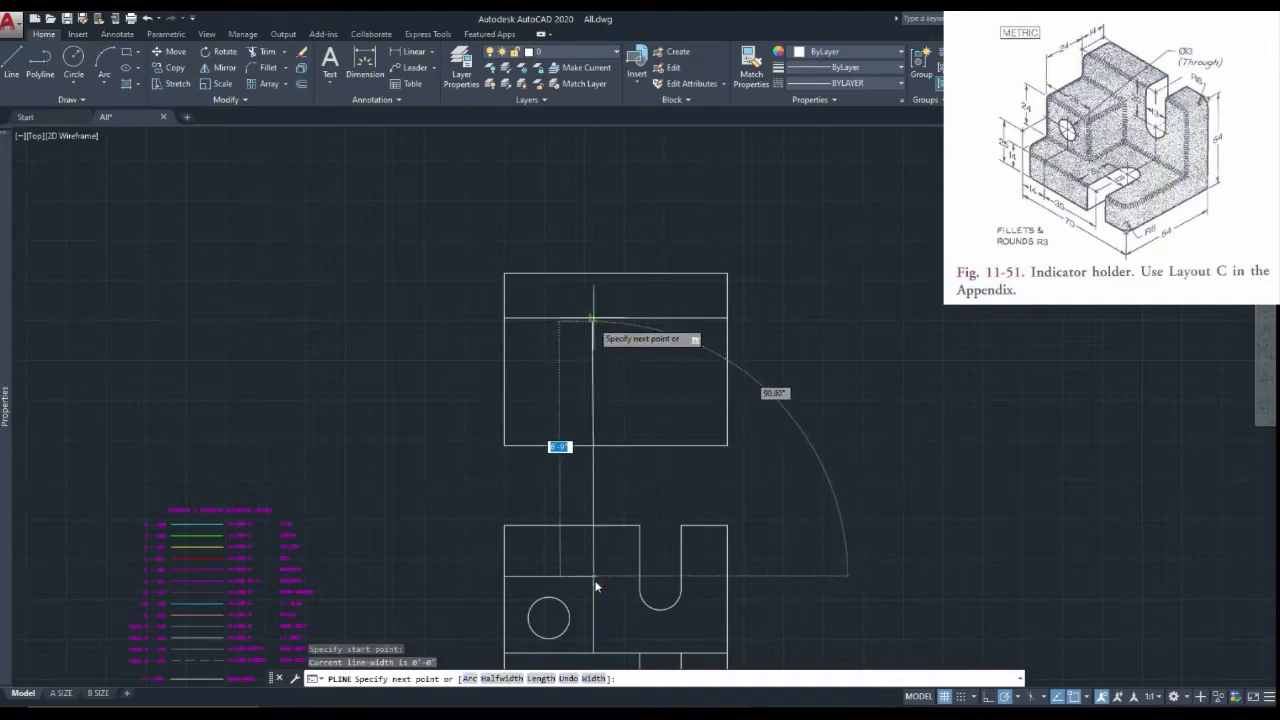
left_click(593, 318)
key("Escape")
right_click(538, 357)
left_click(538, 357)
left_click(553, 319)
key("Escape")
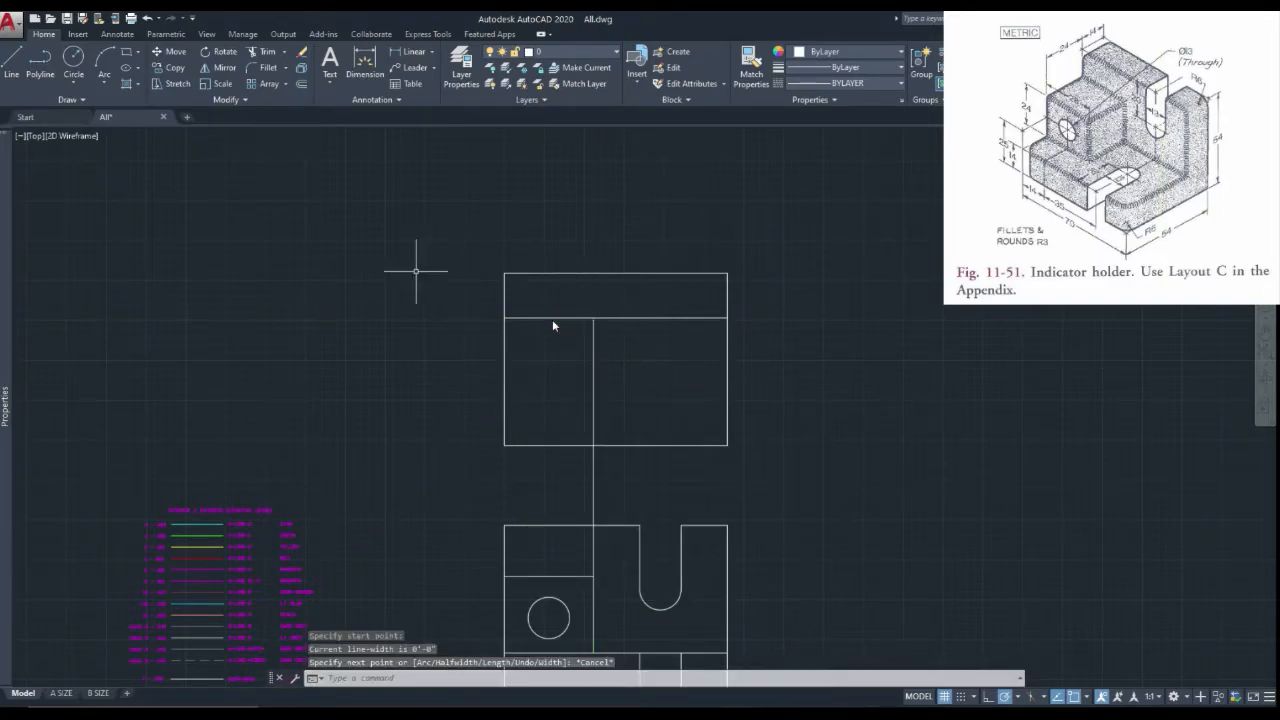
Step: Offset the top view's inner horizontal line 24 units downward
left_click(301, 83)
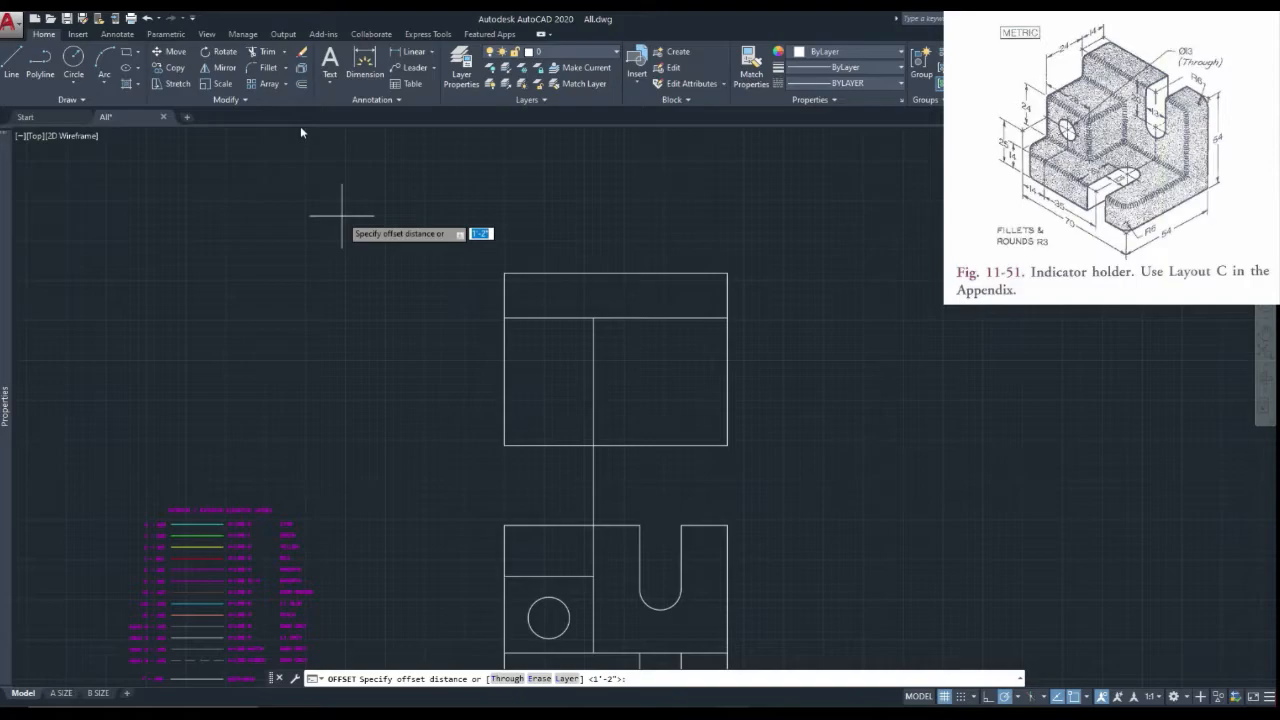
type("24")
key("Return")
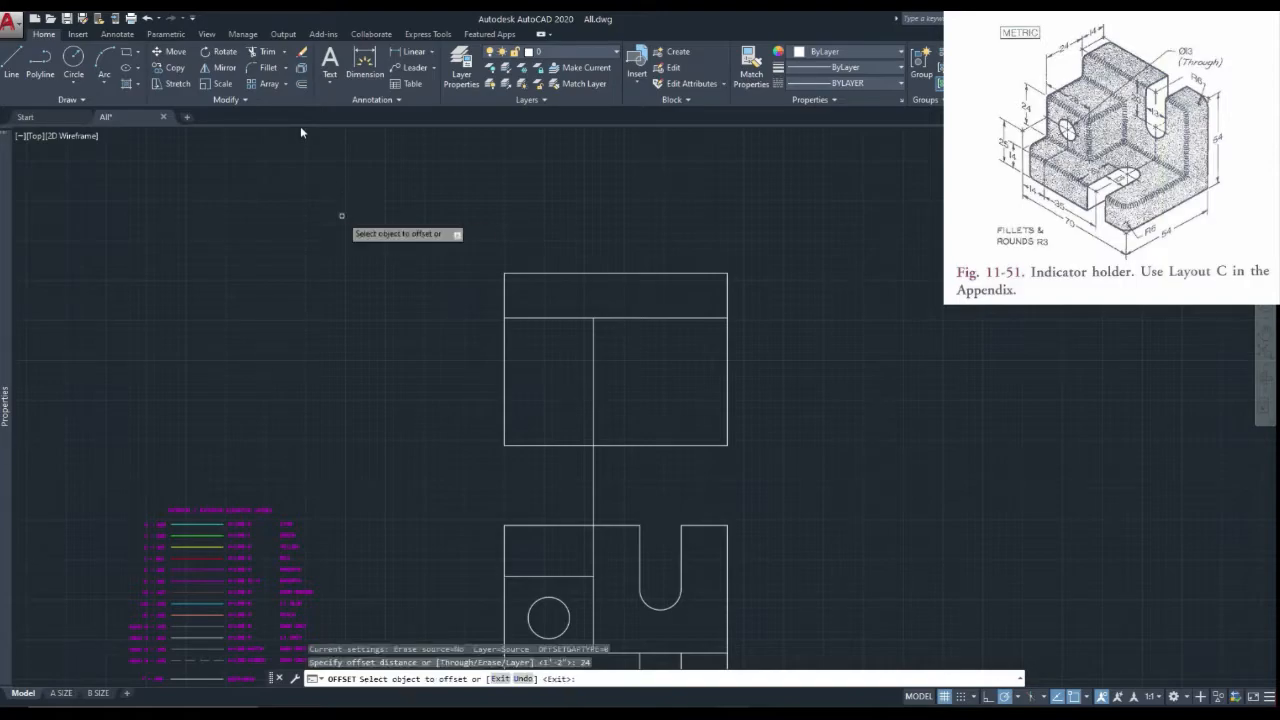
left_click(545, 318)
left_click(550, 341)
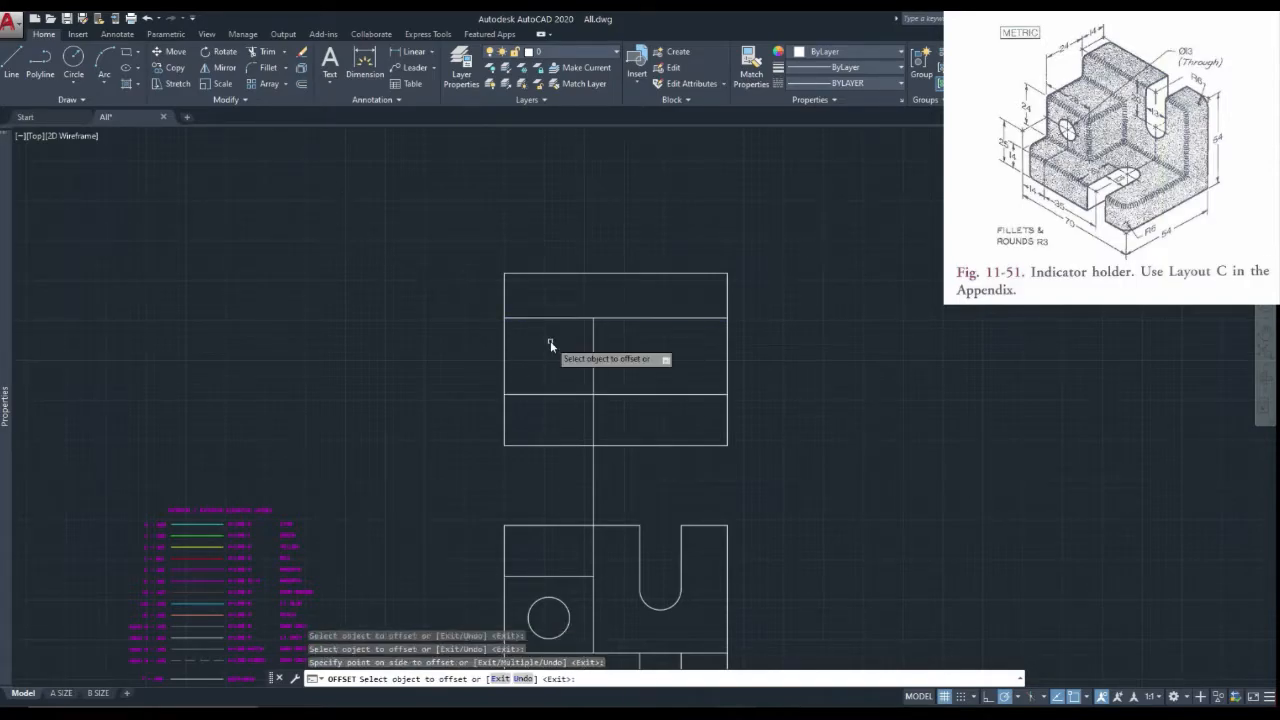
key("Escape")
Step: Trim the new horizontal line and the vertical projection line back to their shared corner, leaving the block's rectangle in the top view
left_click(262, 51)
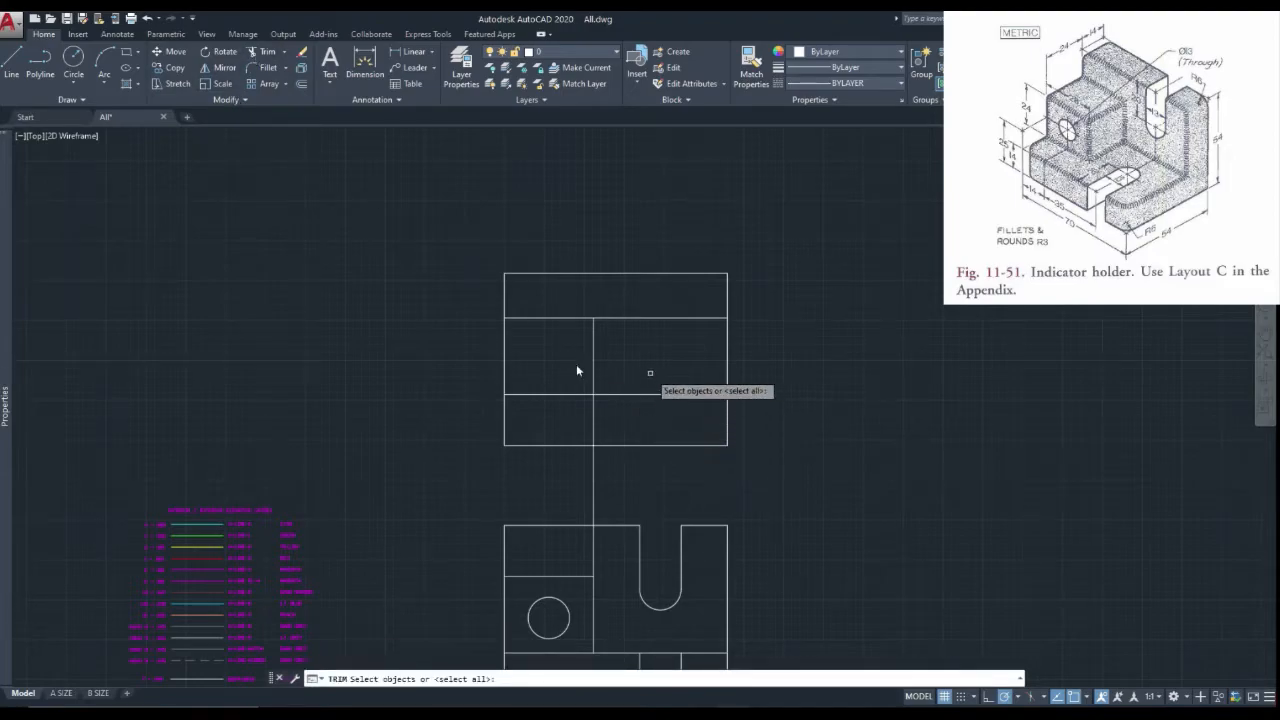
left_click_drag(650, 376, 560, 410)
key("Return")
left_click(634, 389)
left_click(628, 408)
left_click(615, 413)
left_click(565, 412)
key("Escape")
scroll(564, 360, "up", 2)
scroll(530, 349, "down", 2)
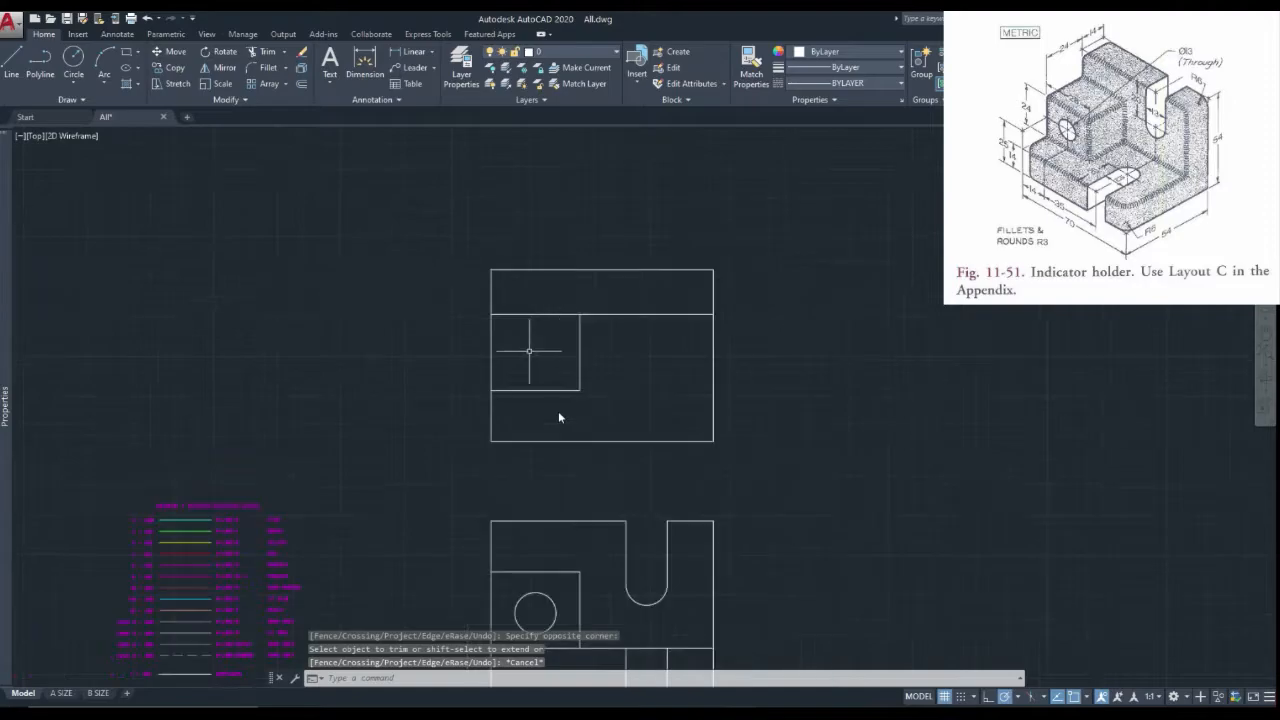
Step: Draw vertical construction lines through both upper ends of the front view's slot, extending across the top view
left_click(67, 99)
left_click(57, 118)
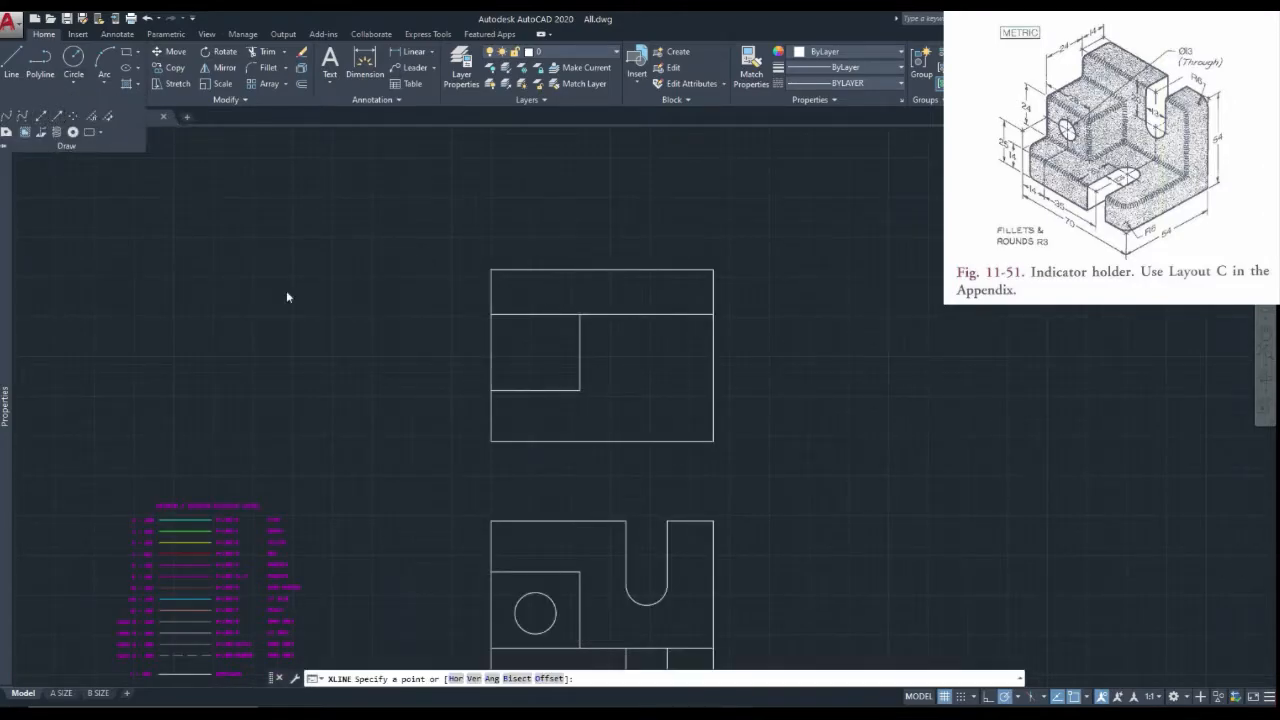
left_click(627, 521)
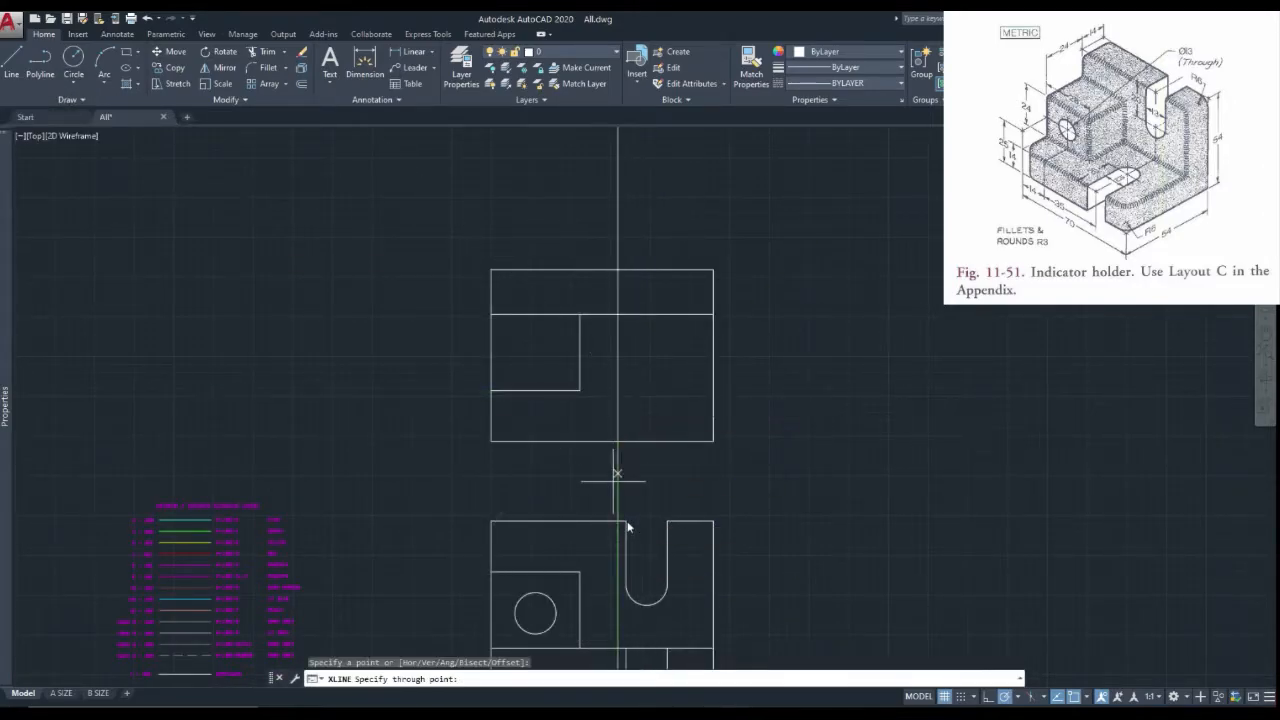
left_click(626, 521)
left_click(667, 521)
key("Escape")
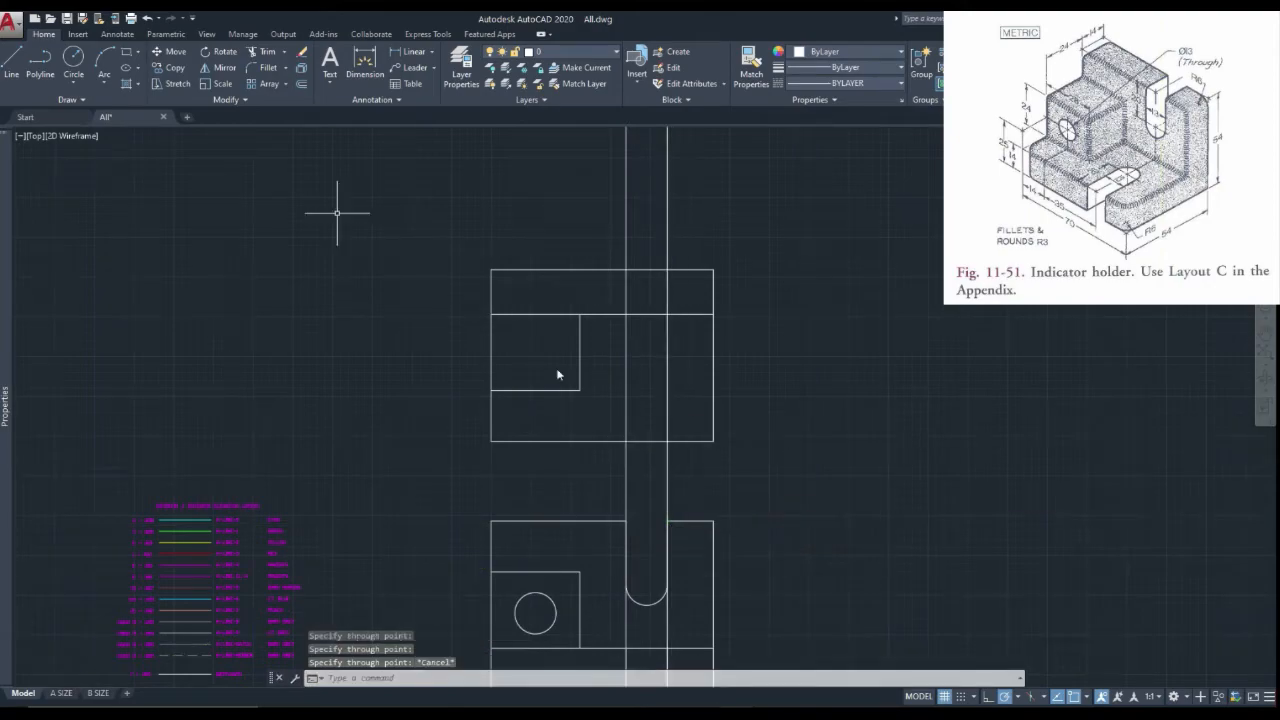
Step: Trim both construction lines above and below the top view's 14-unit strip
left_click(250, 55)
scroll(670, 262, "up", 2)
left_click(637, 244)
left_click(605, 395)
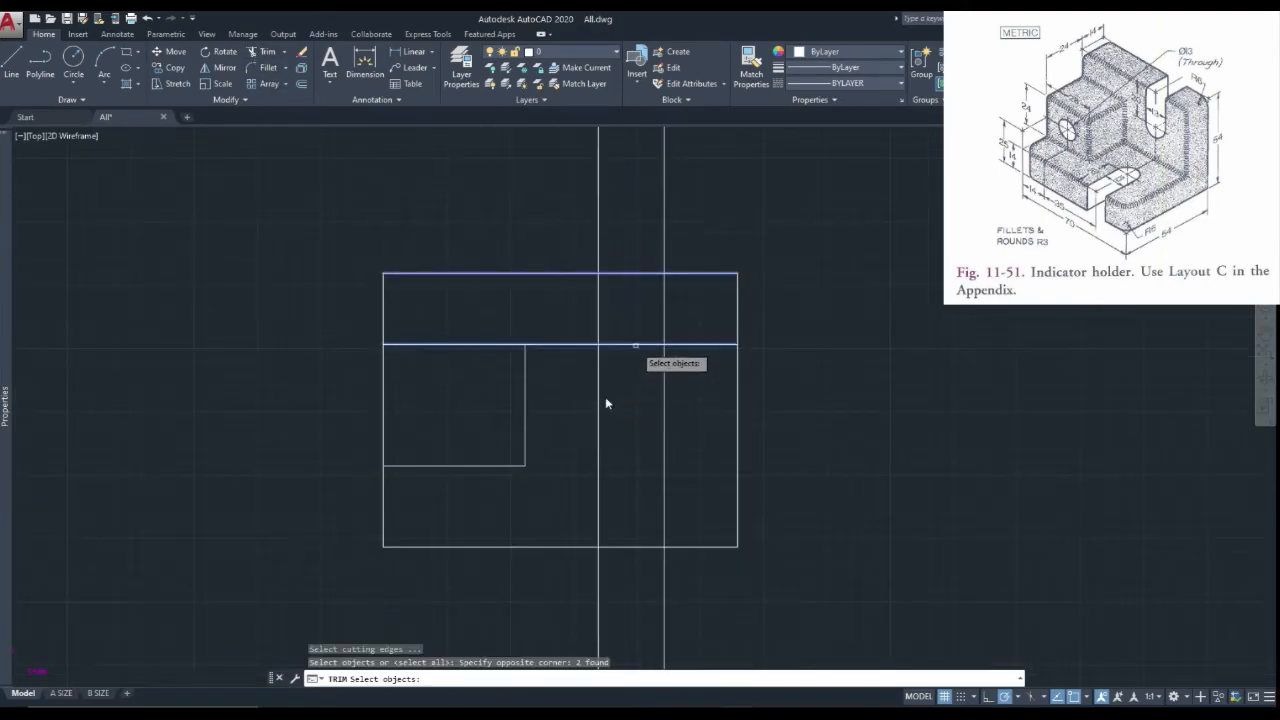
key("Return")
left_click(717, 244)
left_click(497, 212)
left_click(570, 412)
left_click(697, 421)
key("Escape")
Step: Trim the strip's upper and lower edges between the two slot lines
right_click(617, 237)
left_click(636, 247)
key("Return")
left_click(637, 250)
left_click(623, 374)
key("Escape")
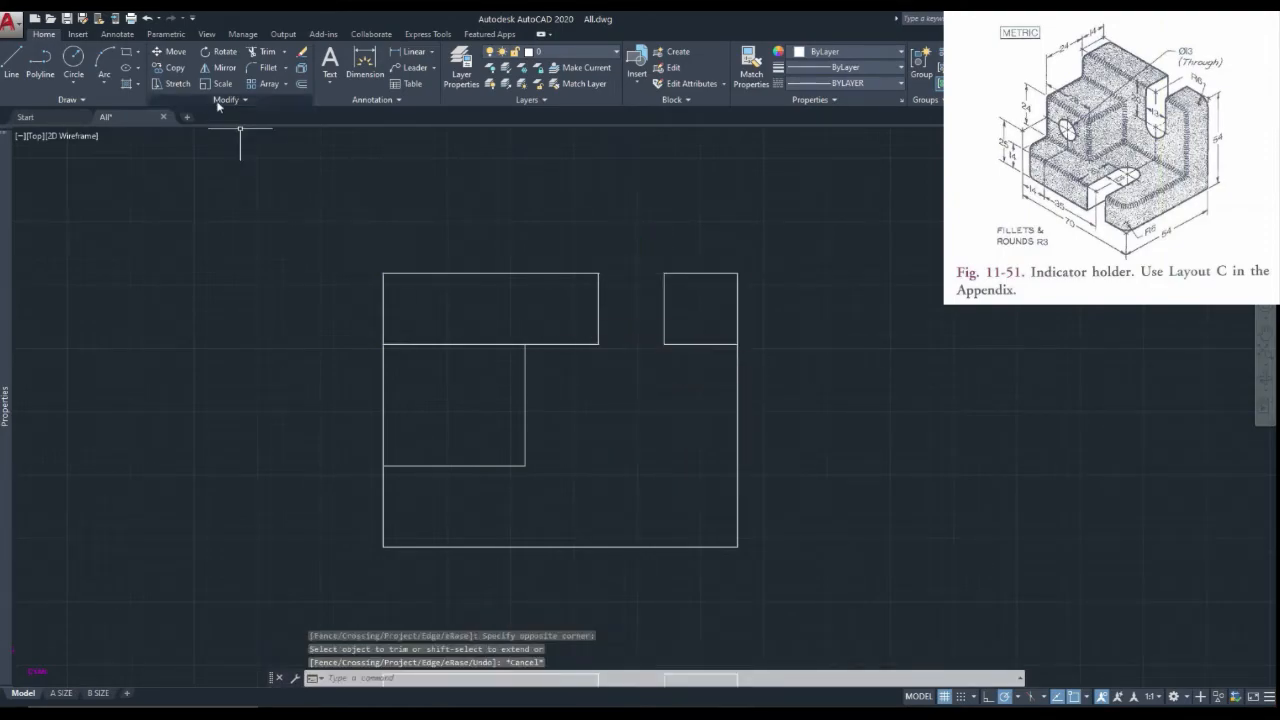
Step: Draw polylines across the slot gap along both the upper and lower edges of the top view's strip
left_click(40, 62)
left_click(598, 273)
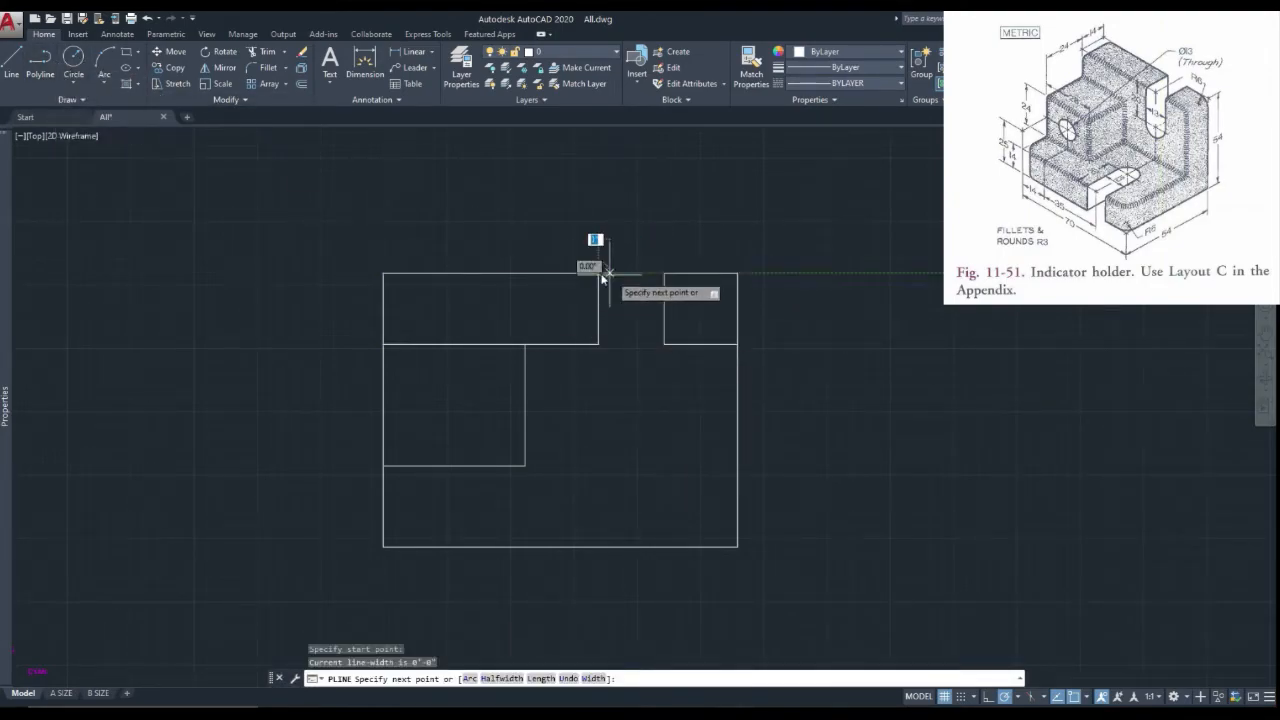
left_click(663, 273)
key("Return")
right_click(591, 252)
left_click(630, 260)
left_click(598, 344)
left_click(664, 345)
key("Escape")
Step: Mirror the front view's U-shaped slot about a horizontal line between the two views, keeping the original
scroll(610, 258, "down", 6)
scroll(622, 401, "up", 6)
left_click(543, 206)
left_click(636, 360)
scroll(634, 377, "down", 5)
scroll(636, 378, "up", 4)
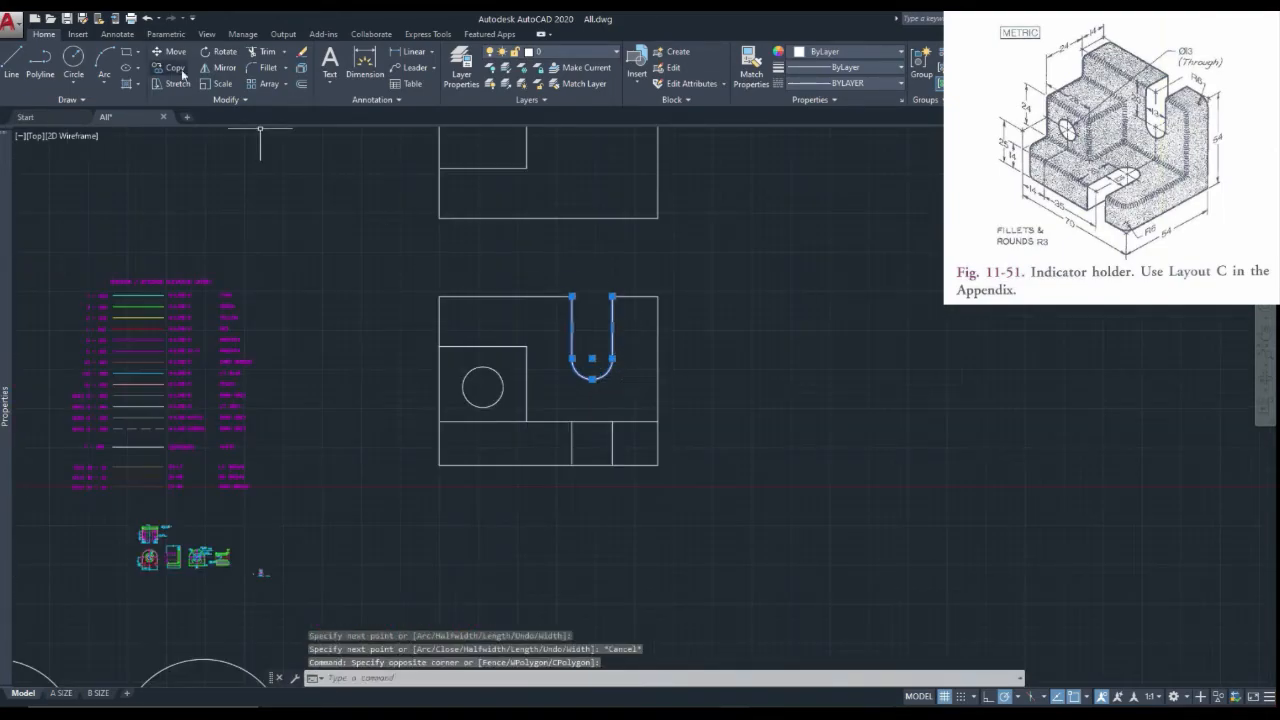
left_click(226, 68)
left_click(575, 262)
left_click(640, 262)
right_click(650, 258)
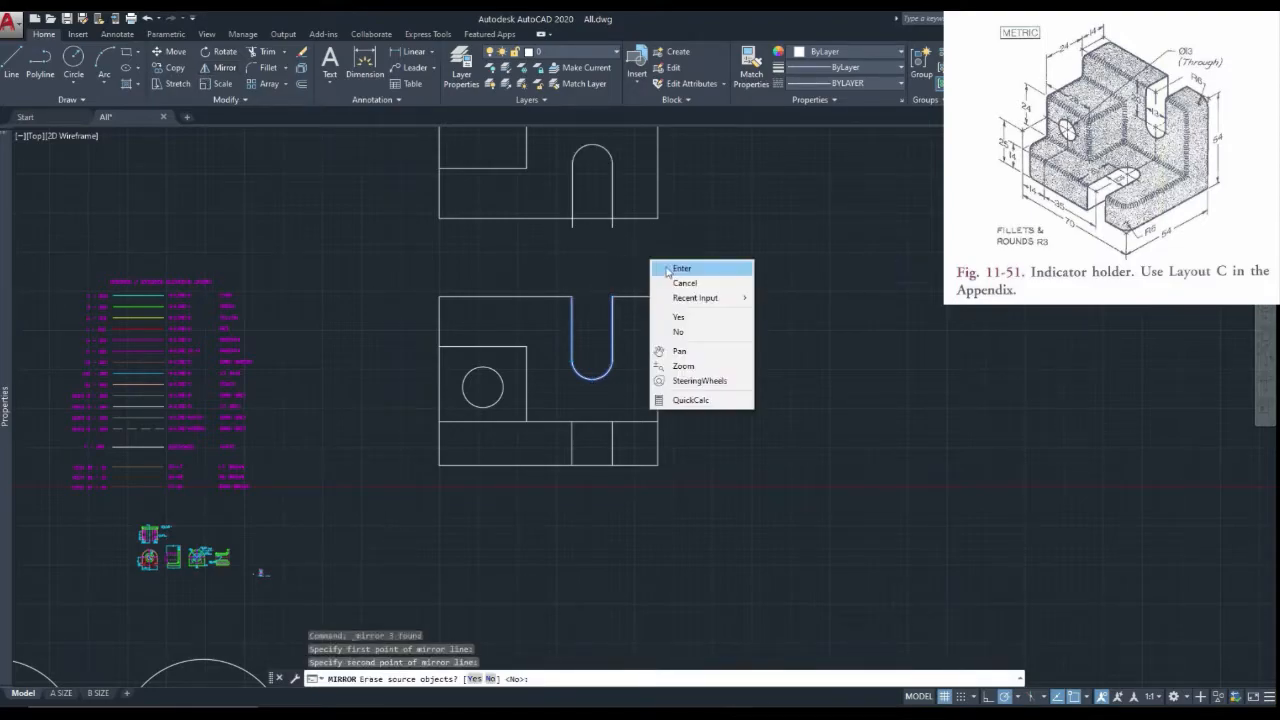
left_click(682, 269)
Step: Draw a guide polyline from the top view's lower-right corner outward, up 20 units, and back horizontally across the mirrored slot
scroll(574, 306, "down", 4)
scroll(593, 260, "up", 4)
left_click(40, 62)
left_click(637, 269)
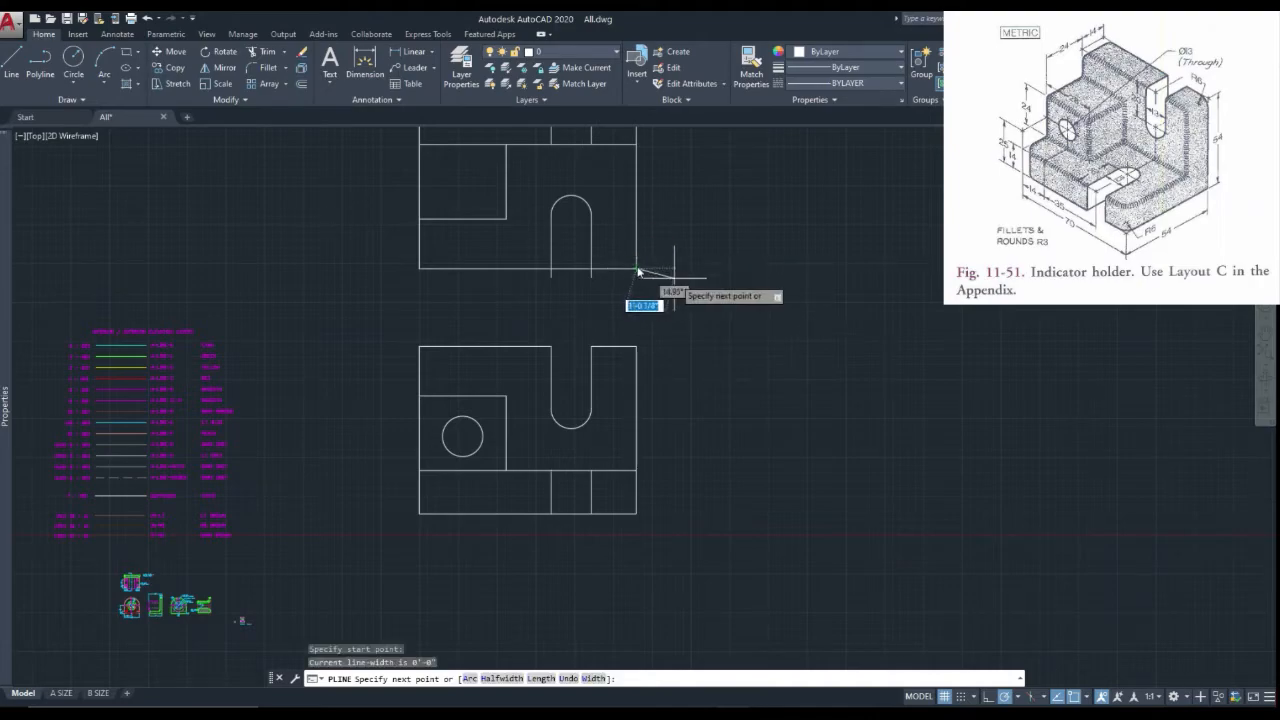
left_click(720, 269)
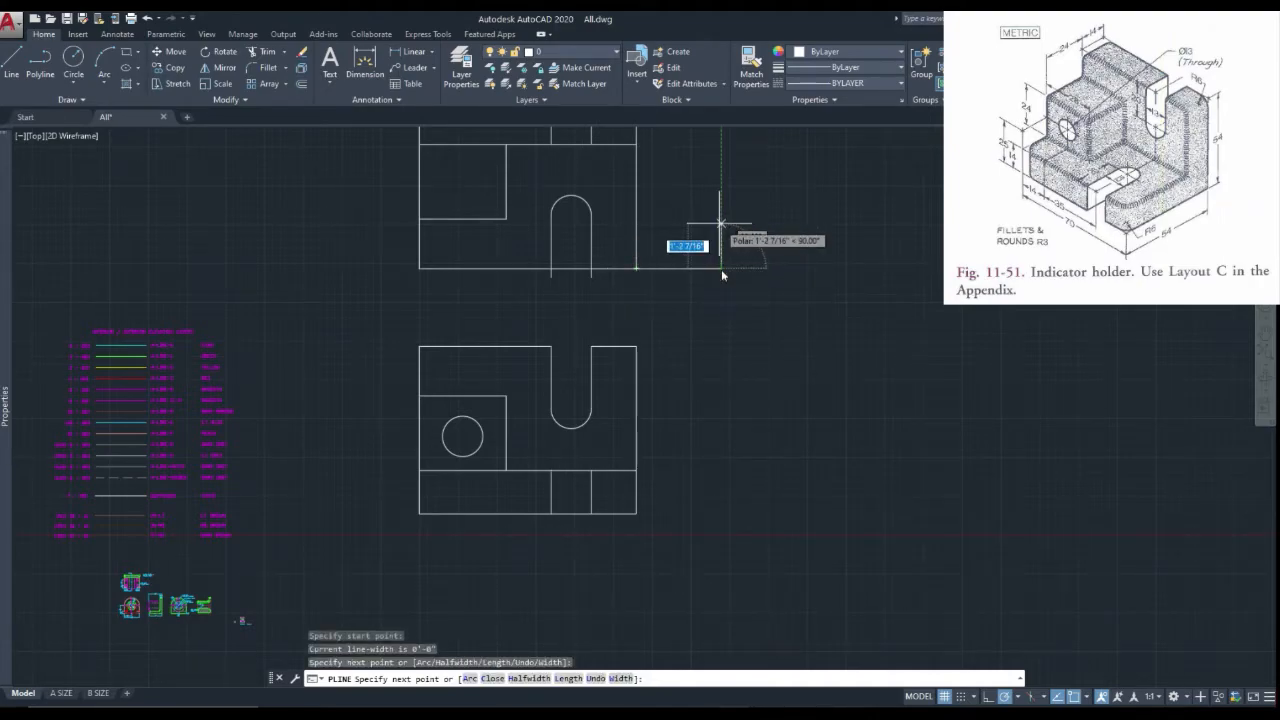
type("20")
key("Return")
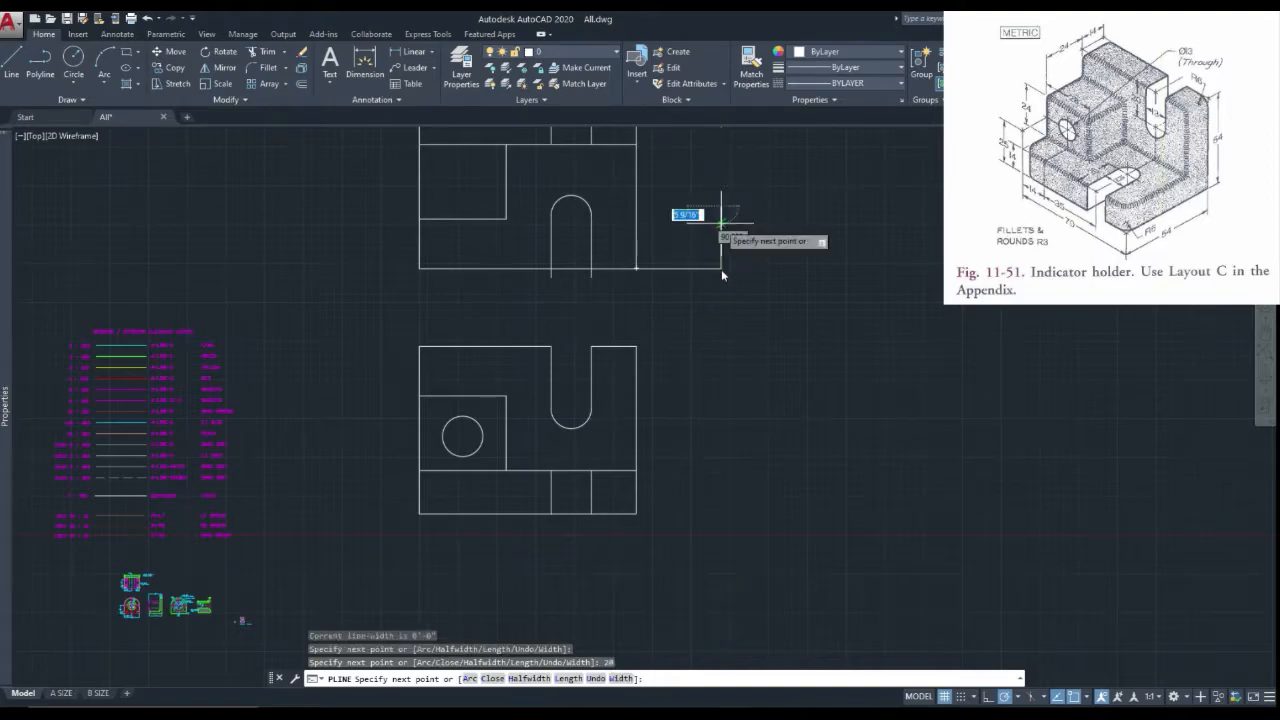
left_click(532, 206)
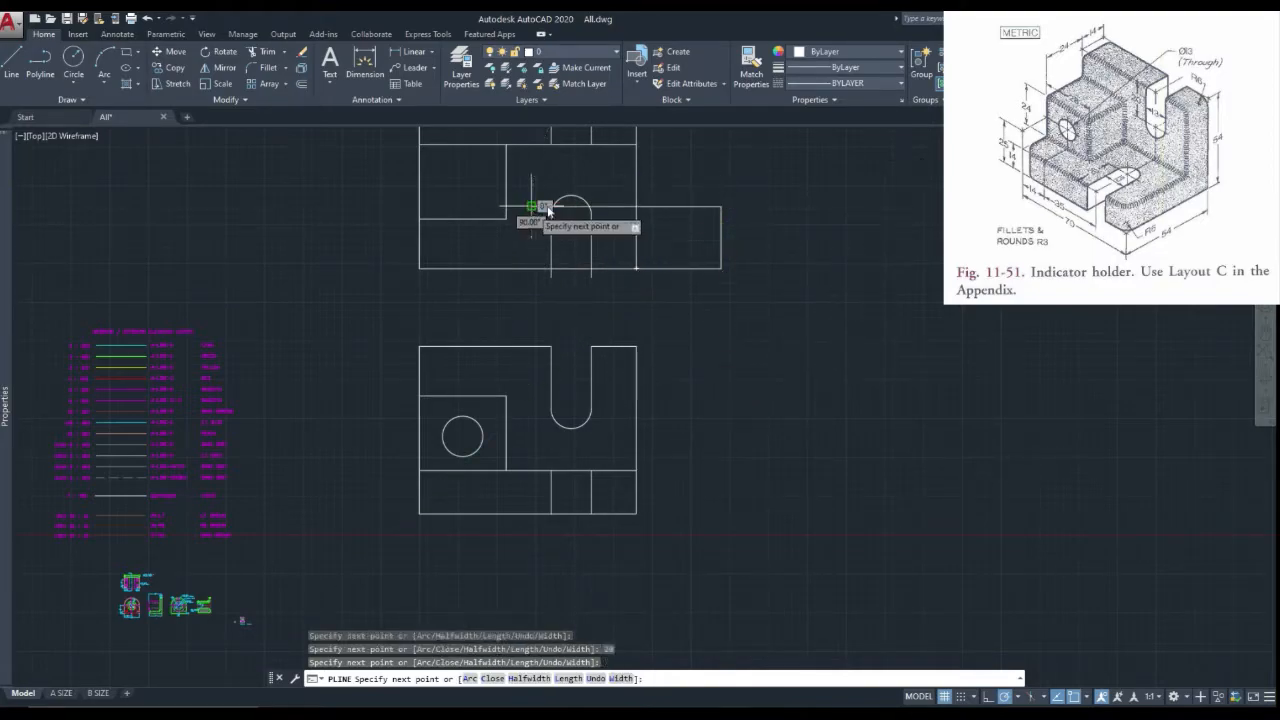
key("Escape")
Step: Move the mirrored slot straight up from its arc centre onto the horizontal guide line
scroll(573, 194, "up", 3)
left_click(634, 247)
left_click(453, 299)
right_click(527, 248)
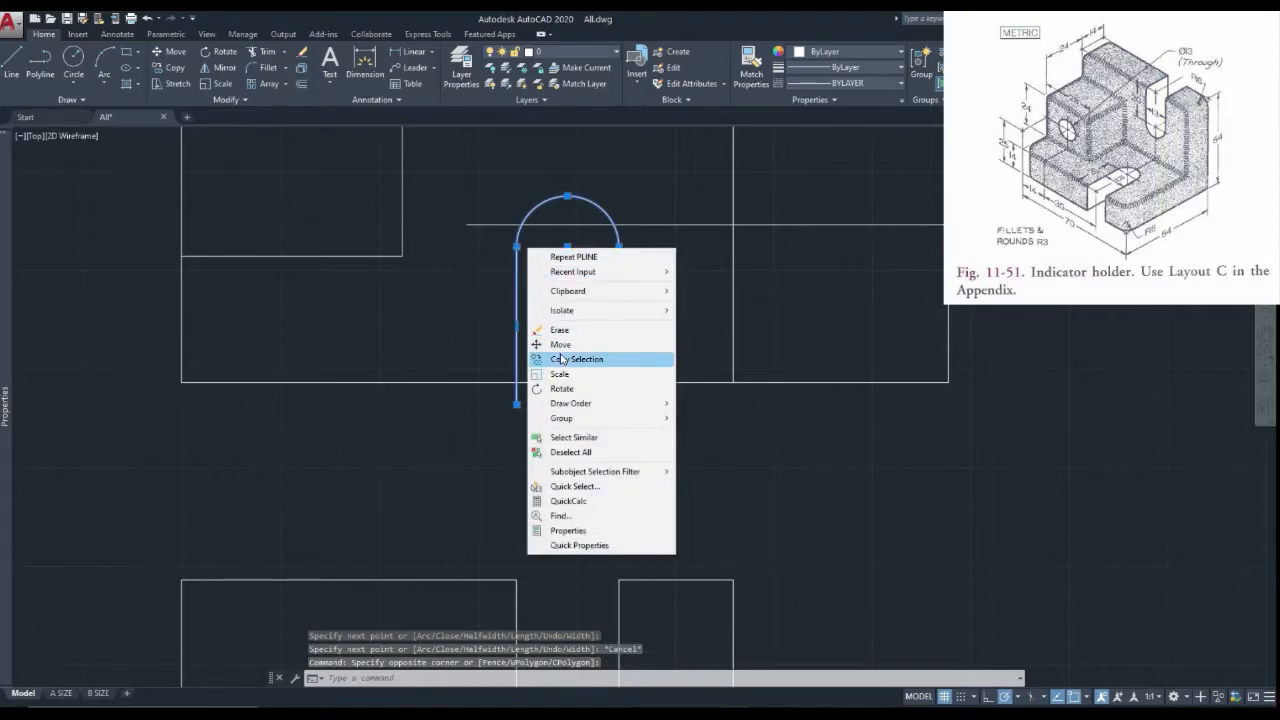
left_click(563, 344)
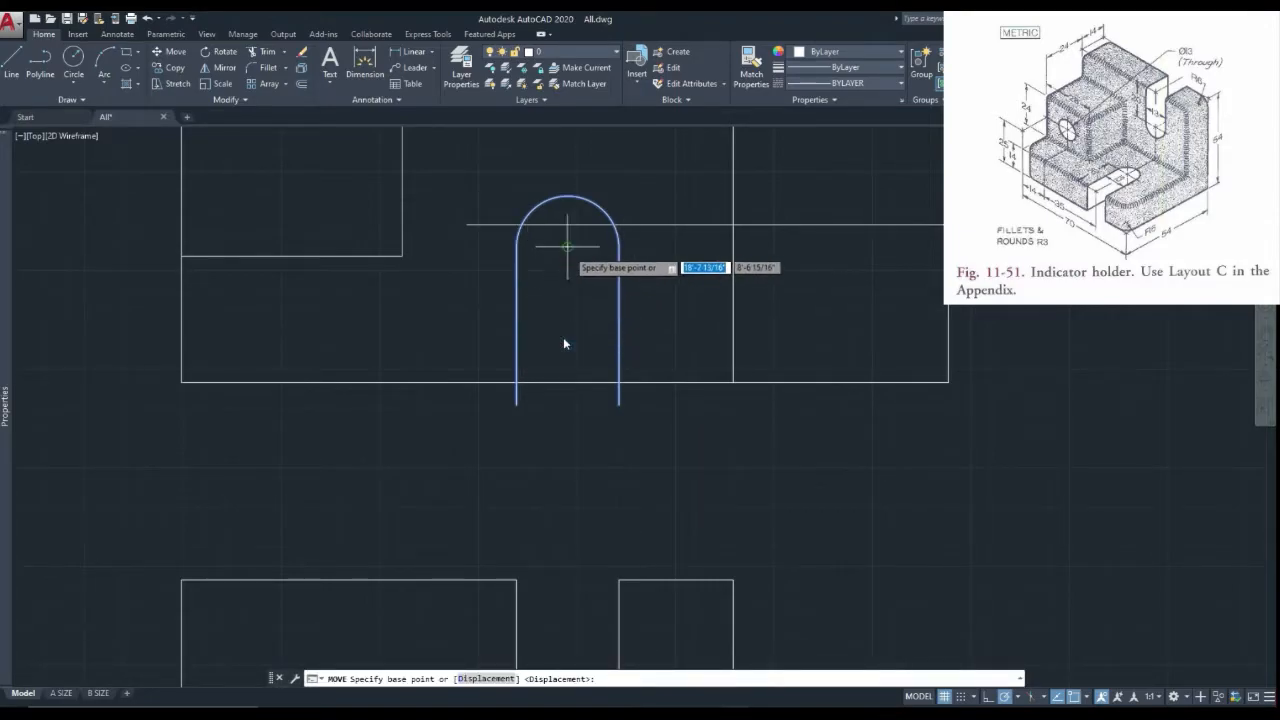
left_click(567, 247)
left_click(570, 268)
scroll(571, 272, "down", 3)
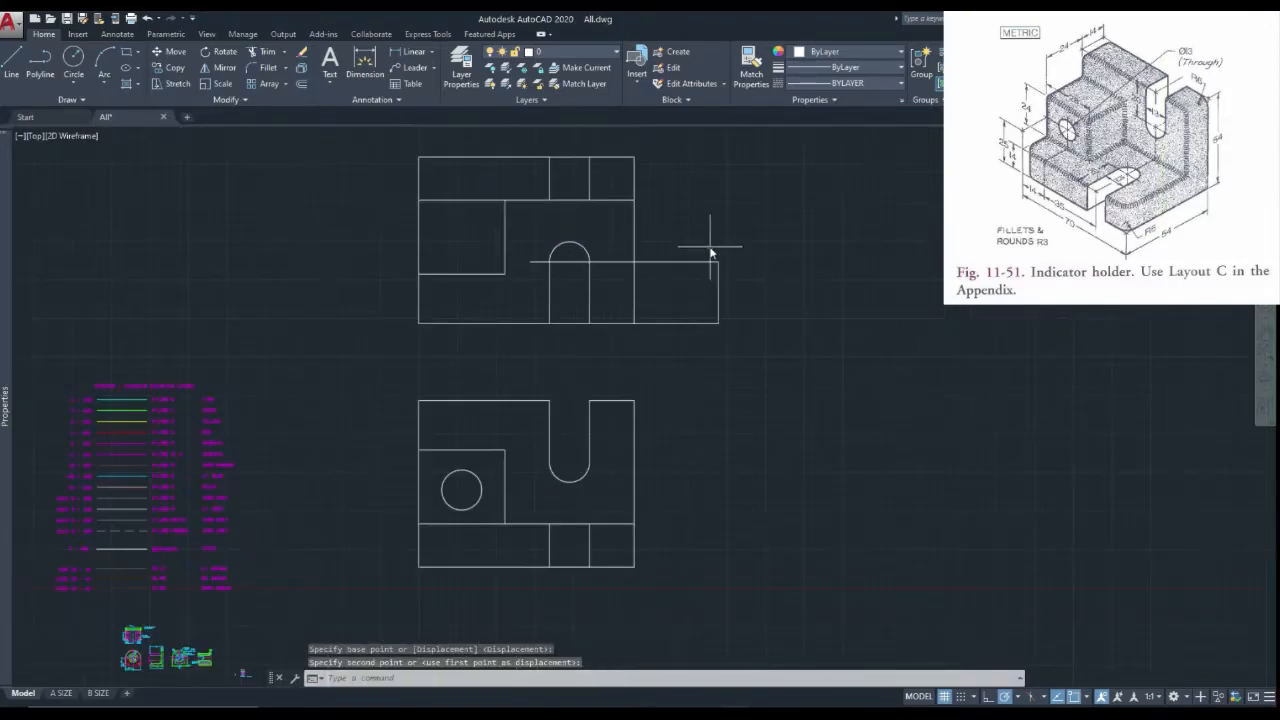
Step: Erase the guide polyline used to position the top view's slot
left_click(716, 262)
right_click(660, 200)
left_click(686, 300)
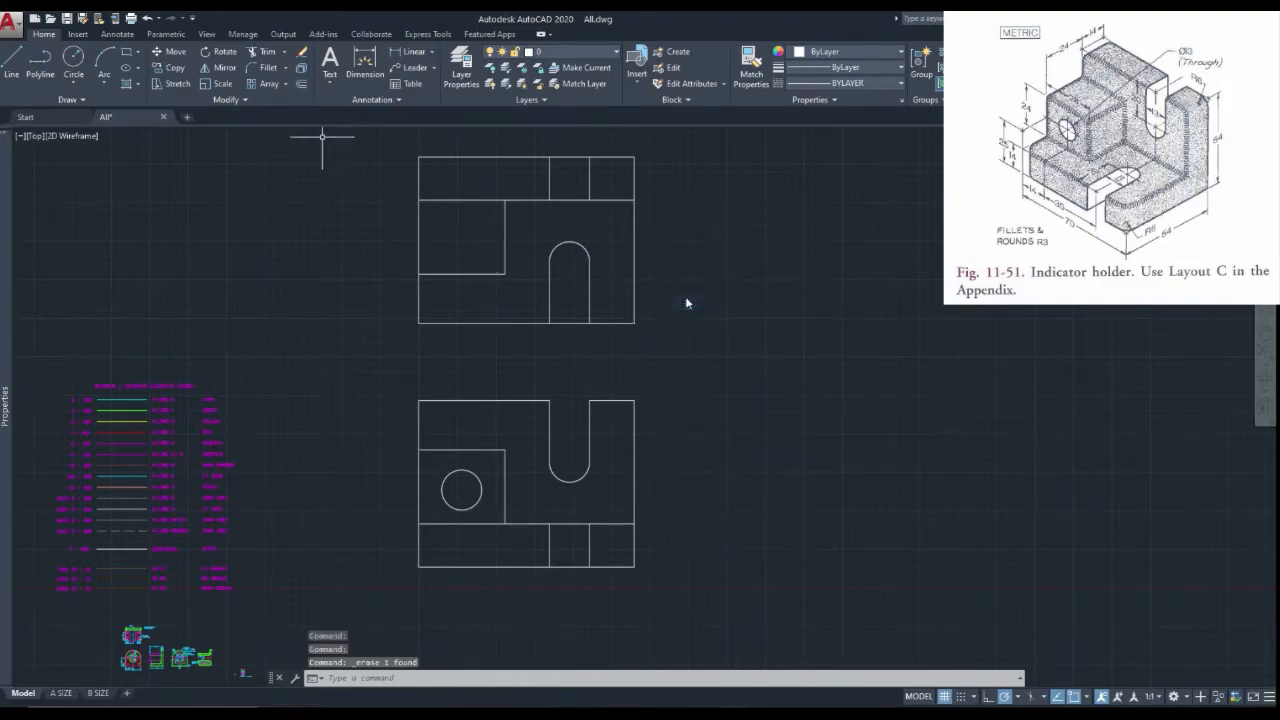
Step: Trim the top view's lower edge between the slot sides and the slot ends below that edge
left_click(273, 52)
right_click(524, 338)
scroll(548, 338, "up", 2)
left_click(580, 314)
left_click(583, 290)
scroll(555, 348, "down", 2)
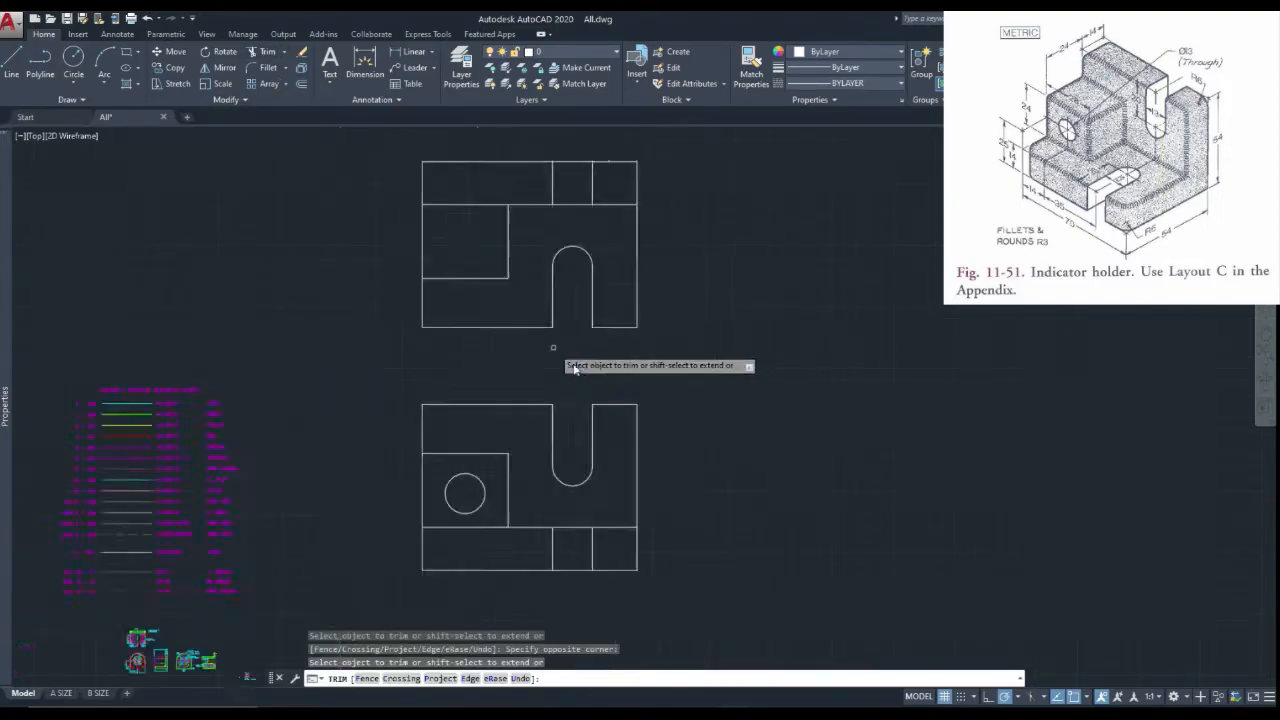
Step: Draw vertical construction lines through the front-view hole's left and right quadrants, projecting the hole up into the top view
key("Escape")
scroll(468, 311, "up", 2)
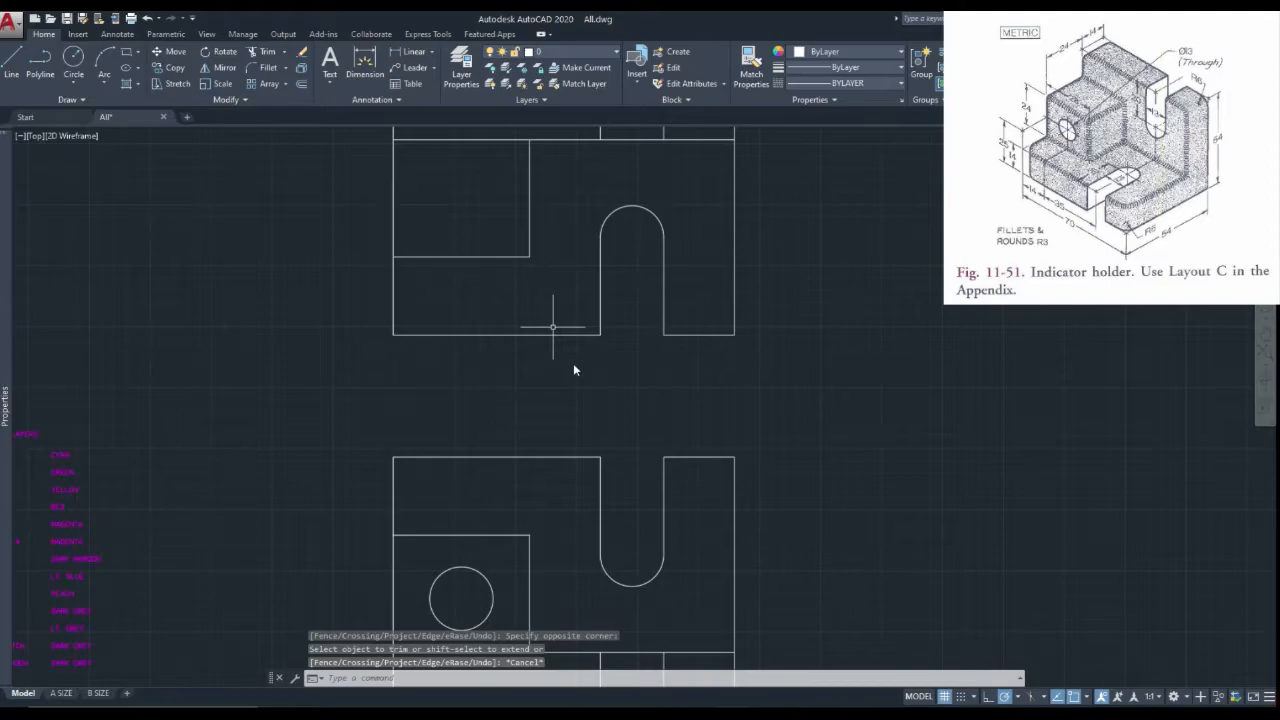
scroll(570, 331, "down", 1)
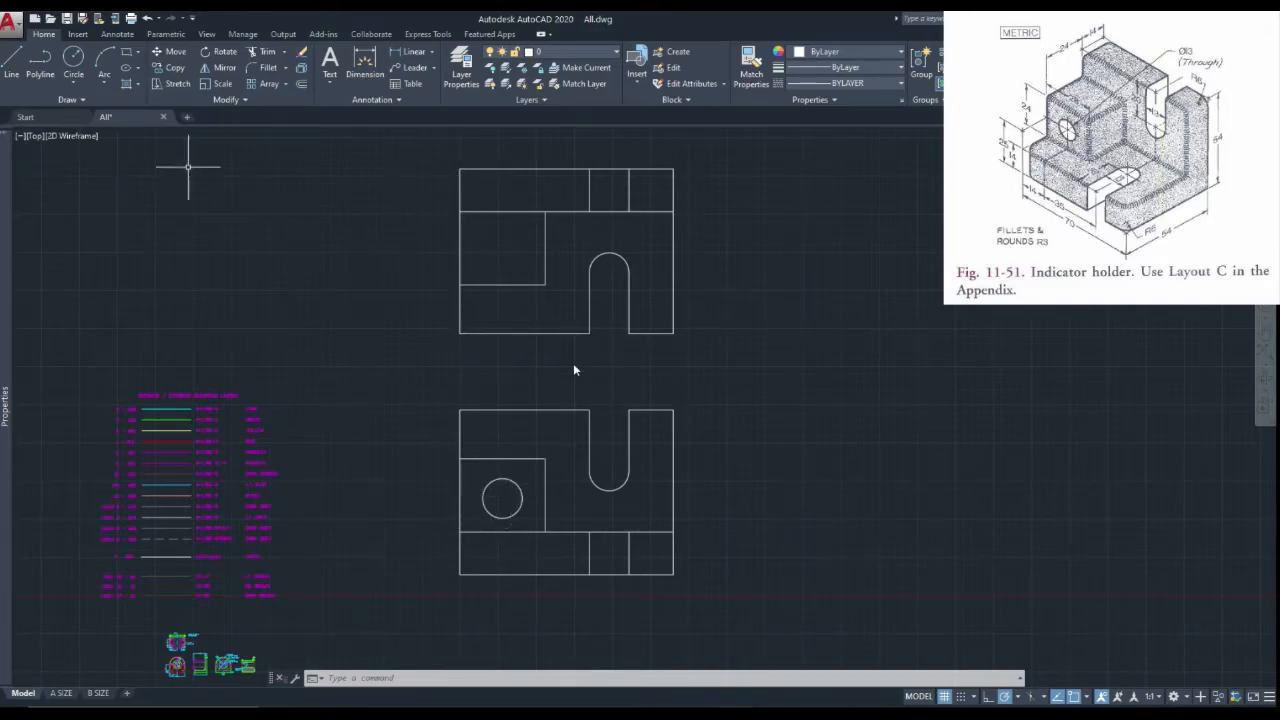
left_click(83, 98)
left_click(44, 116)
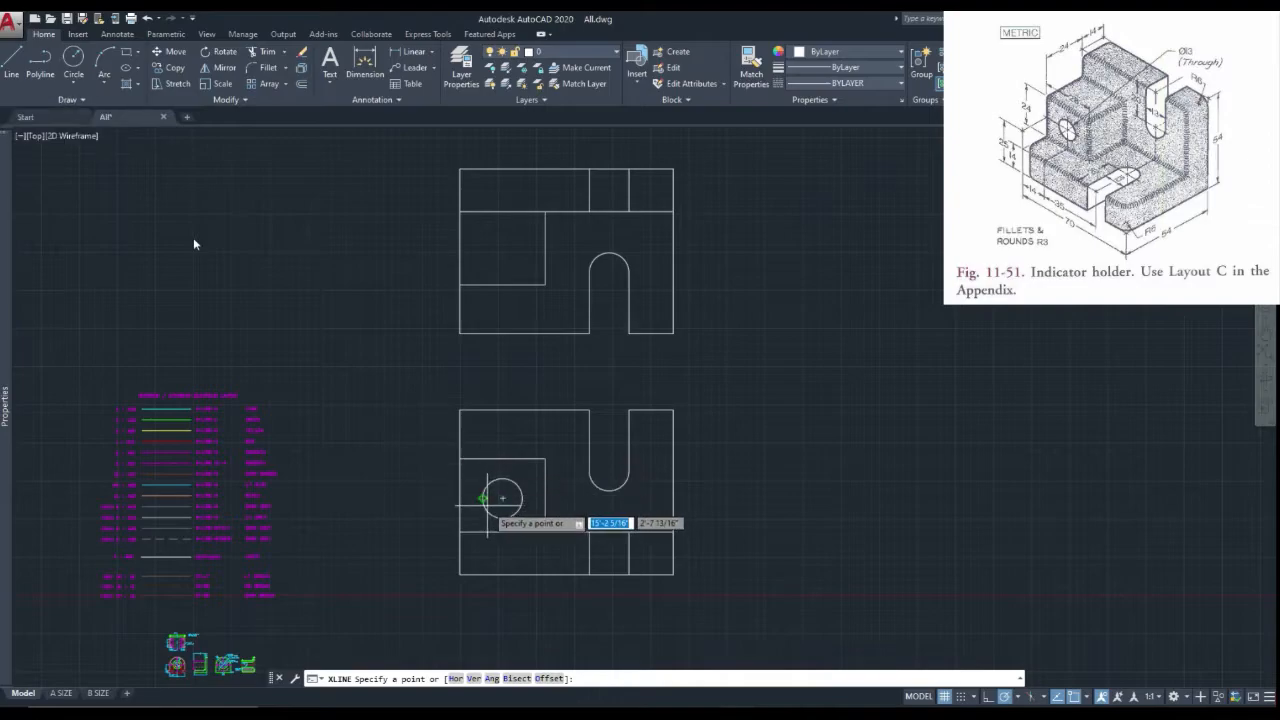
left_click(482, 498)
left_click(485, 371)
key("Return")
right_click(485, 357)
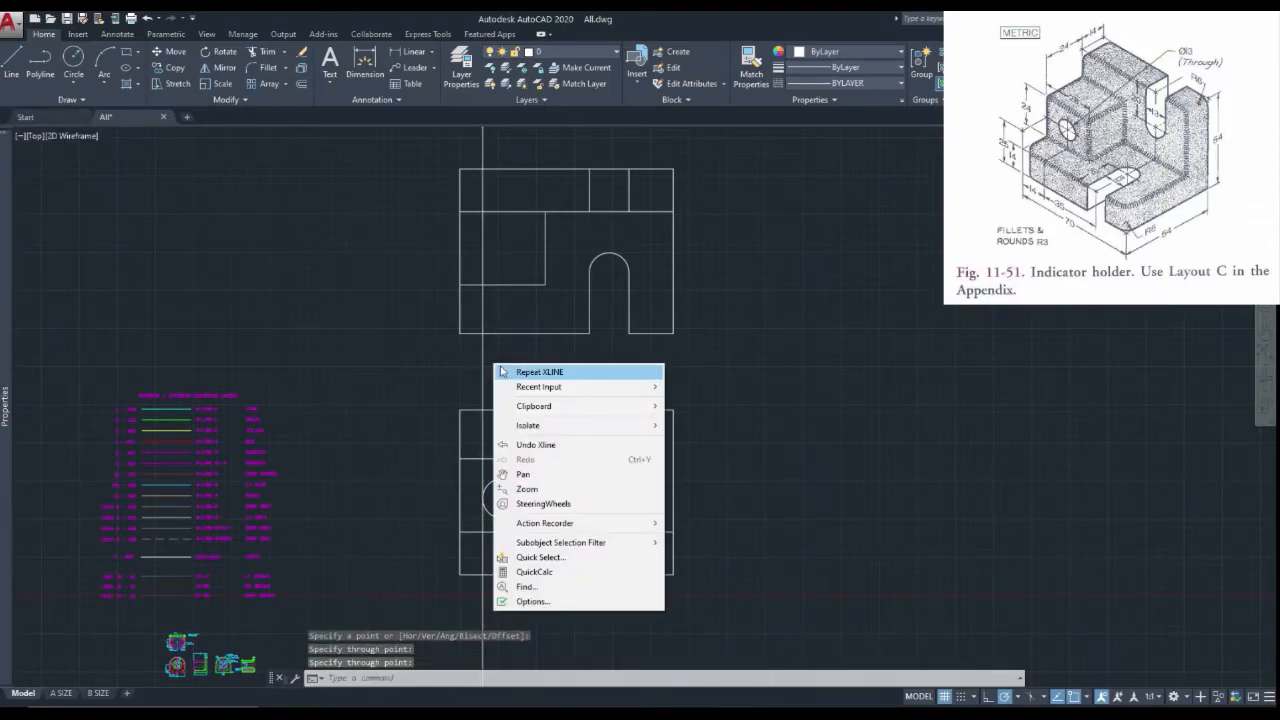
left_click(502, 371)
left_click(521, 498)
left_click(522, 381)
key("Return")
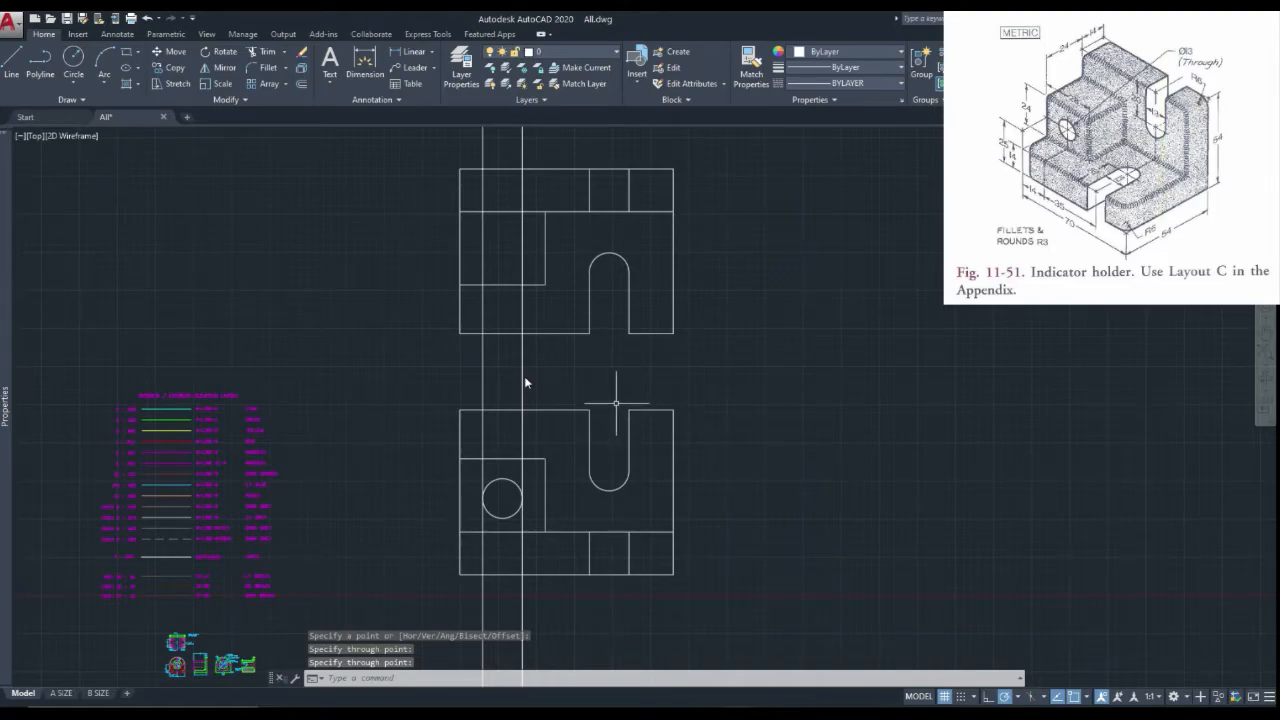
Step: Trim the two hole construction lines to run only between the top view's upper edge and the block's lower edge
scroll(522, 204, "up", 2)
left_click(267, 52)
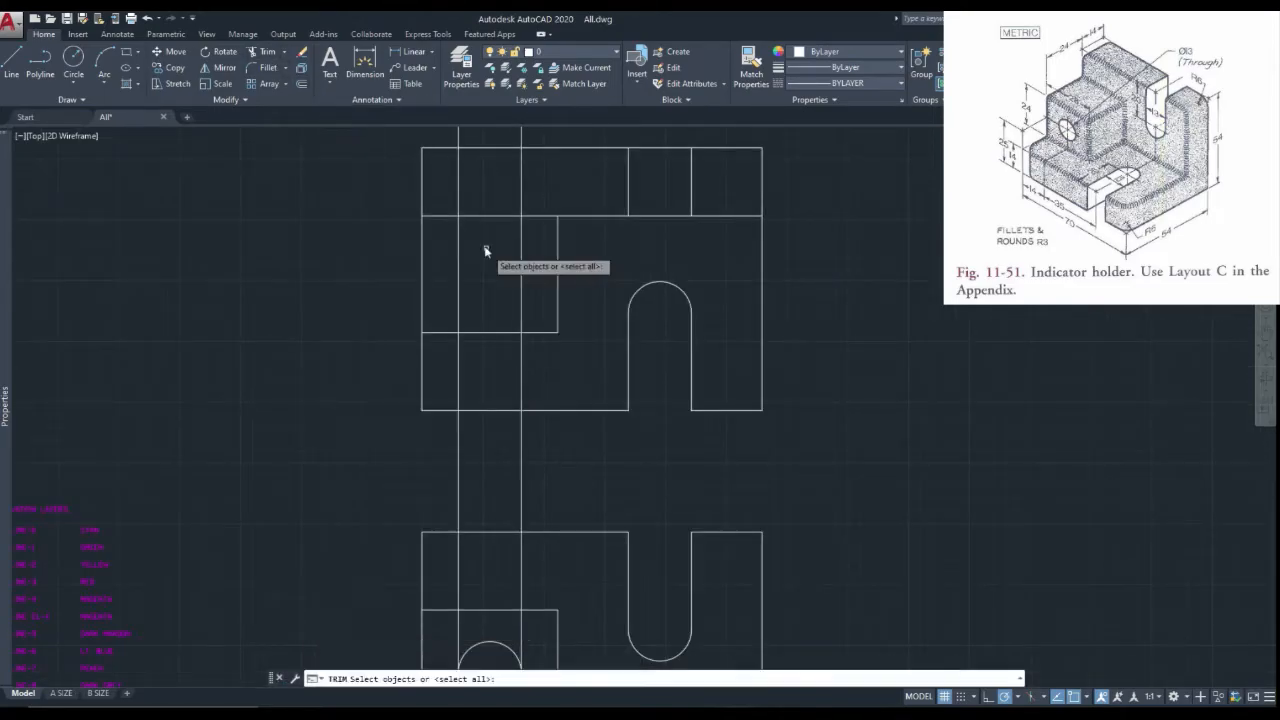
double_click(488, 342)
left_click(477, 345)
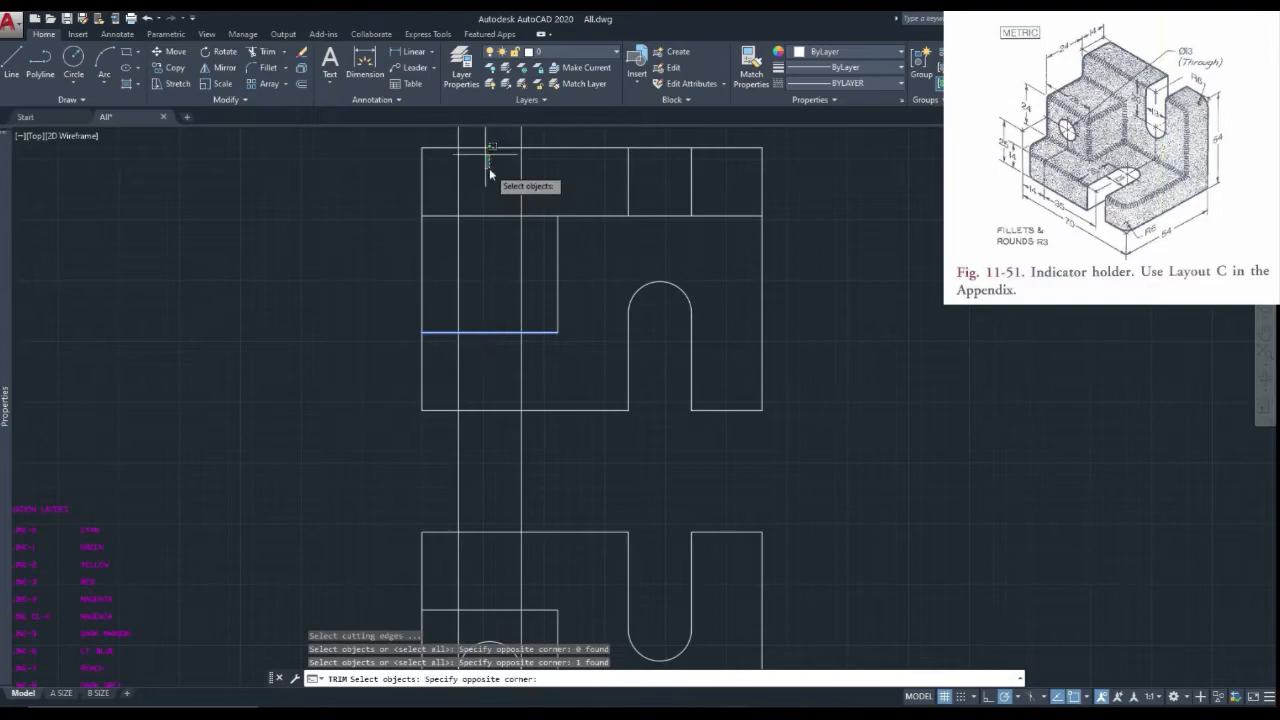
left_click(486, 171)
scroll(500, 285, "down", 5)
key("Return")
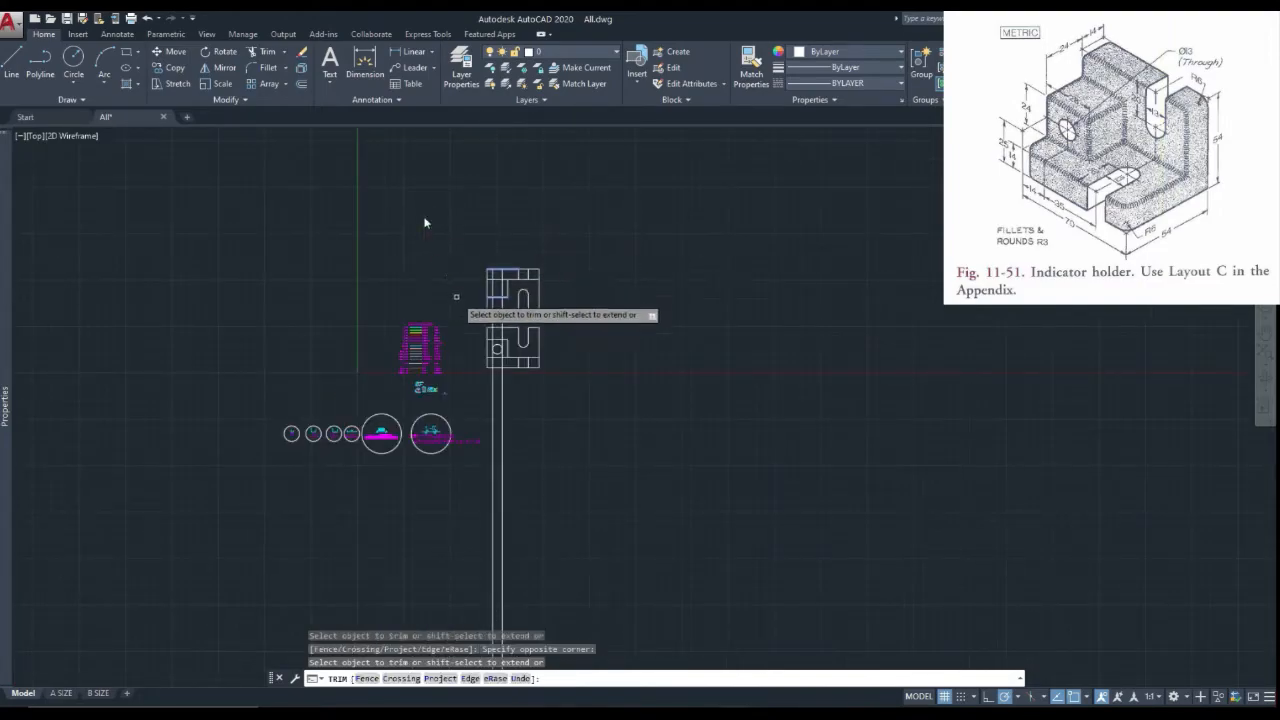
scroll(460, 298, "up", 6)
left_click(538, 384)
key("Escape")
scroll(594, 236, "up", 4)
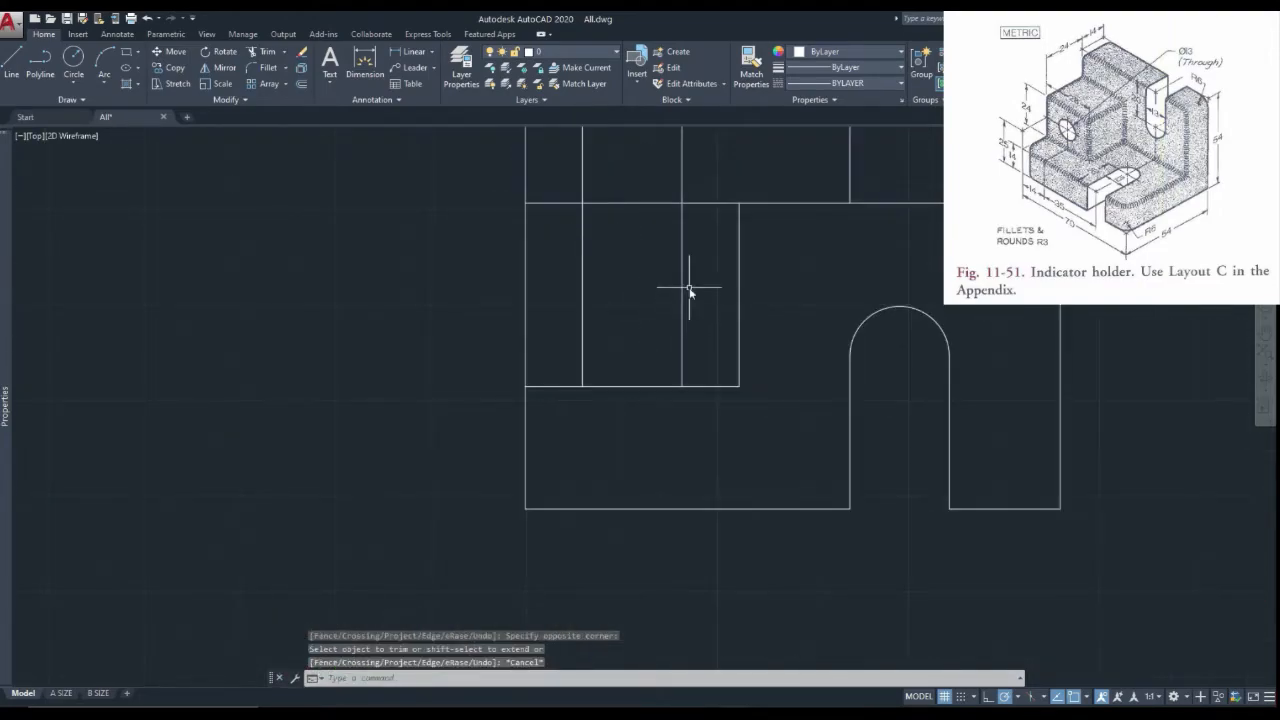
left_click(686, 286)
left_click(571, 320)
key("Escape")
left_click(697, 268)
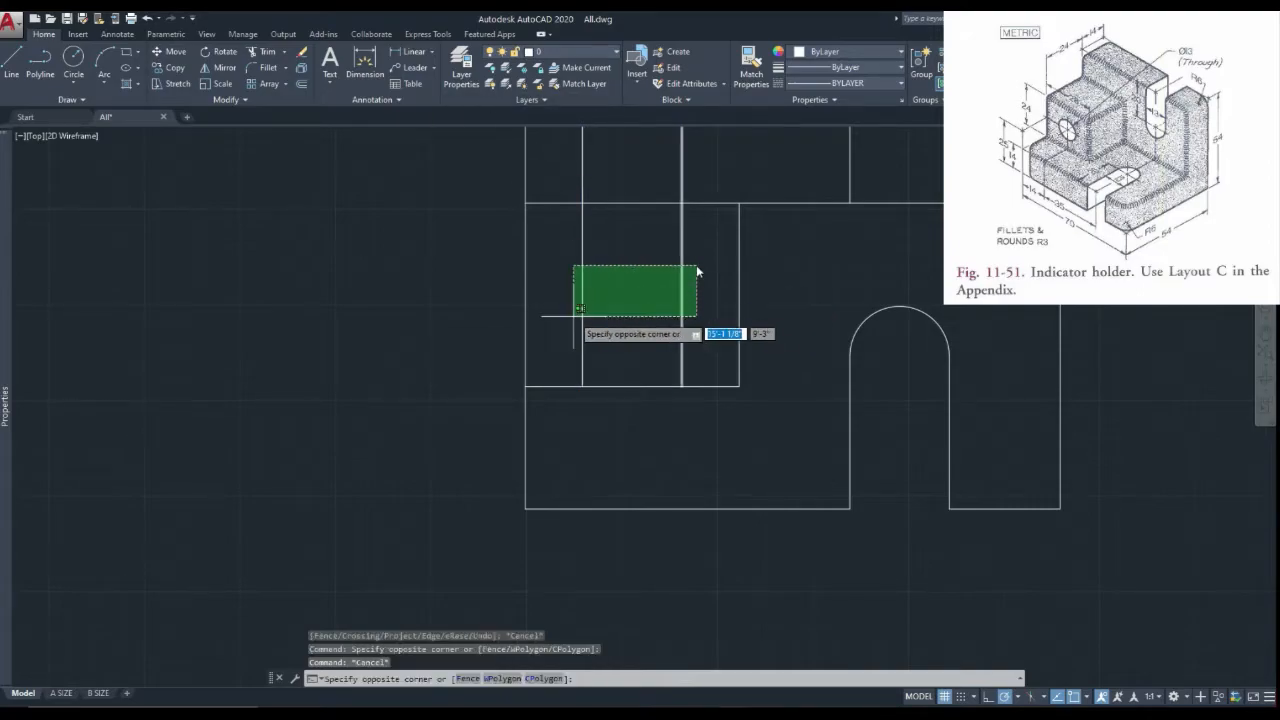
left_click(574, 322)
left_click(582, 65)
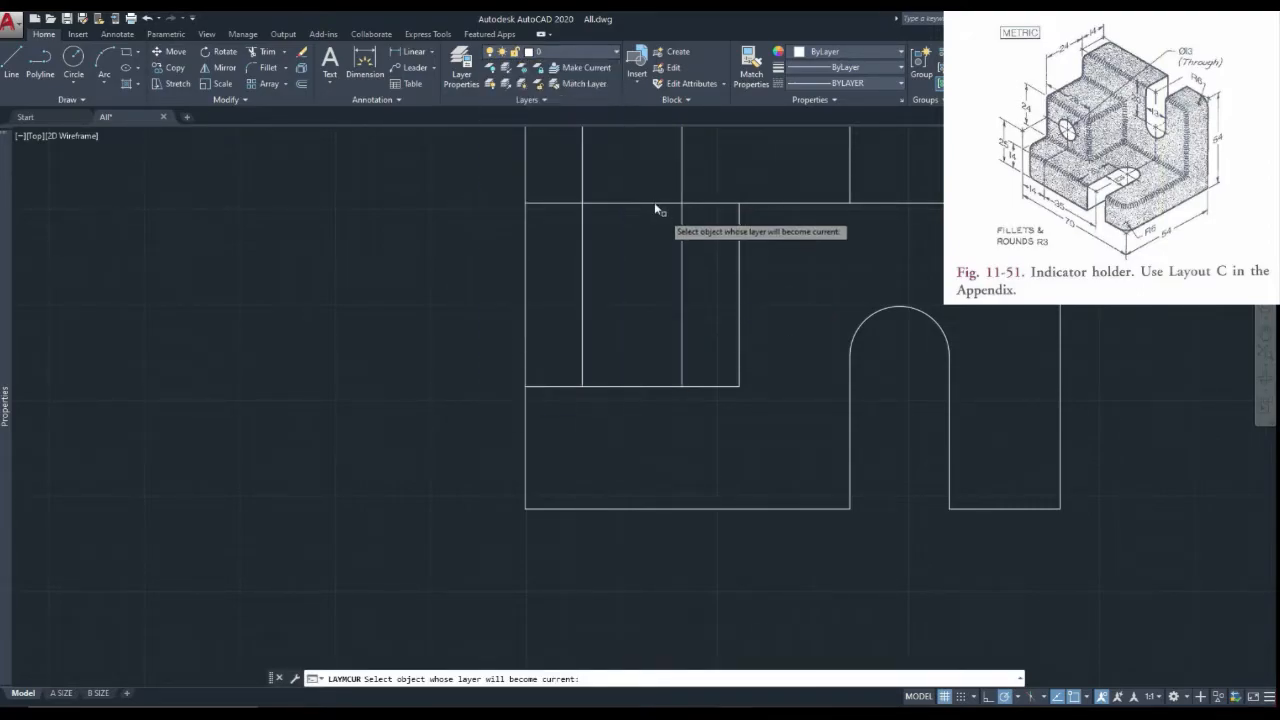
key("Escape")
Step: Put the two vertical hole lines in the top view on the A-ELEV-HIDDEN layer
left_click(706, 232)
left_click(590, 291)
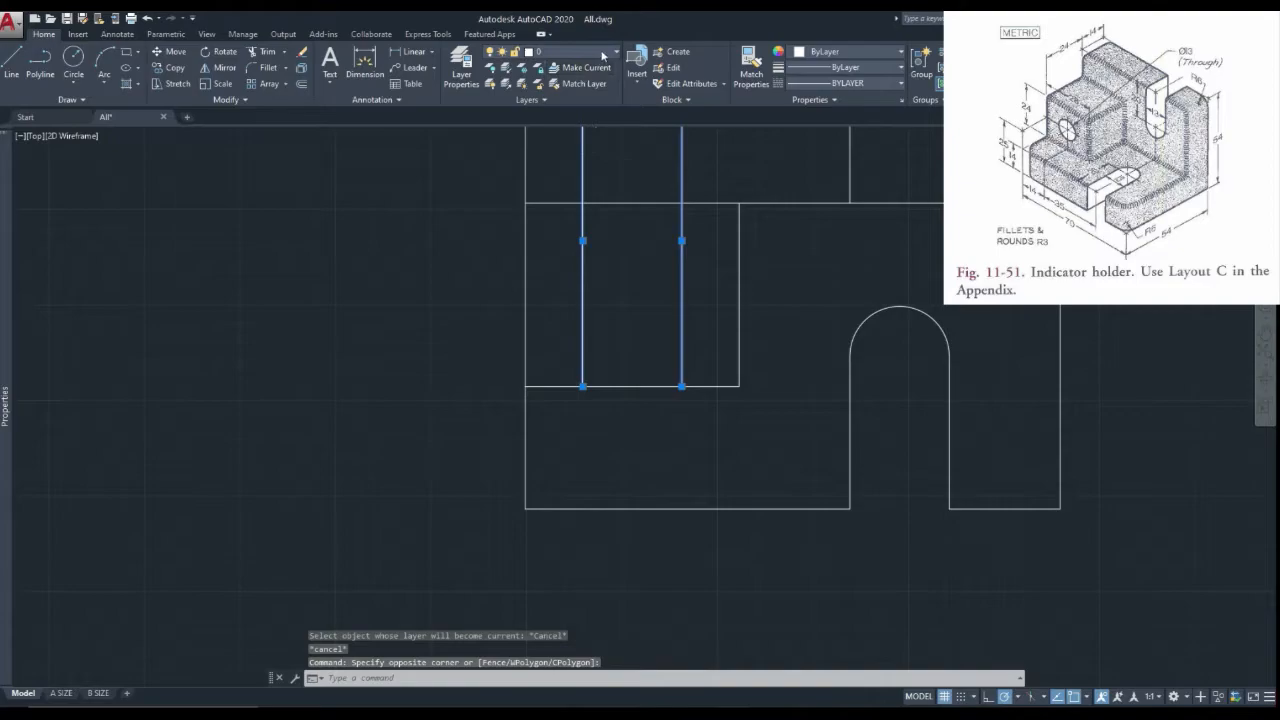
left_click(603, 53)
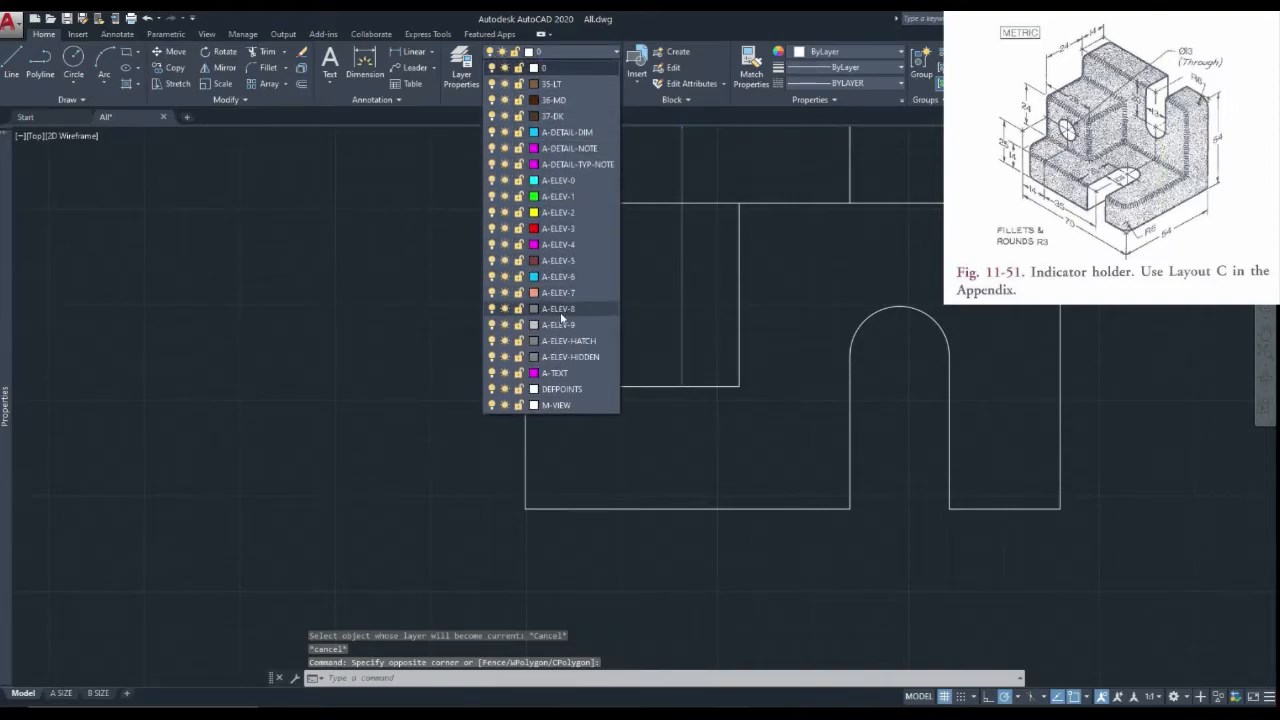
left_click(566, 356)
scroll(529, 295, "down", 2)
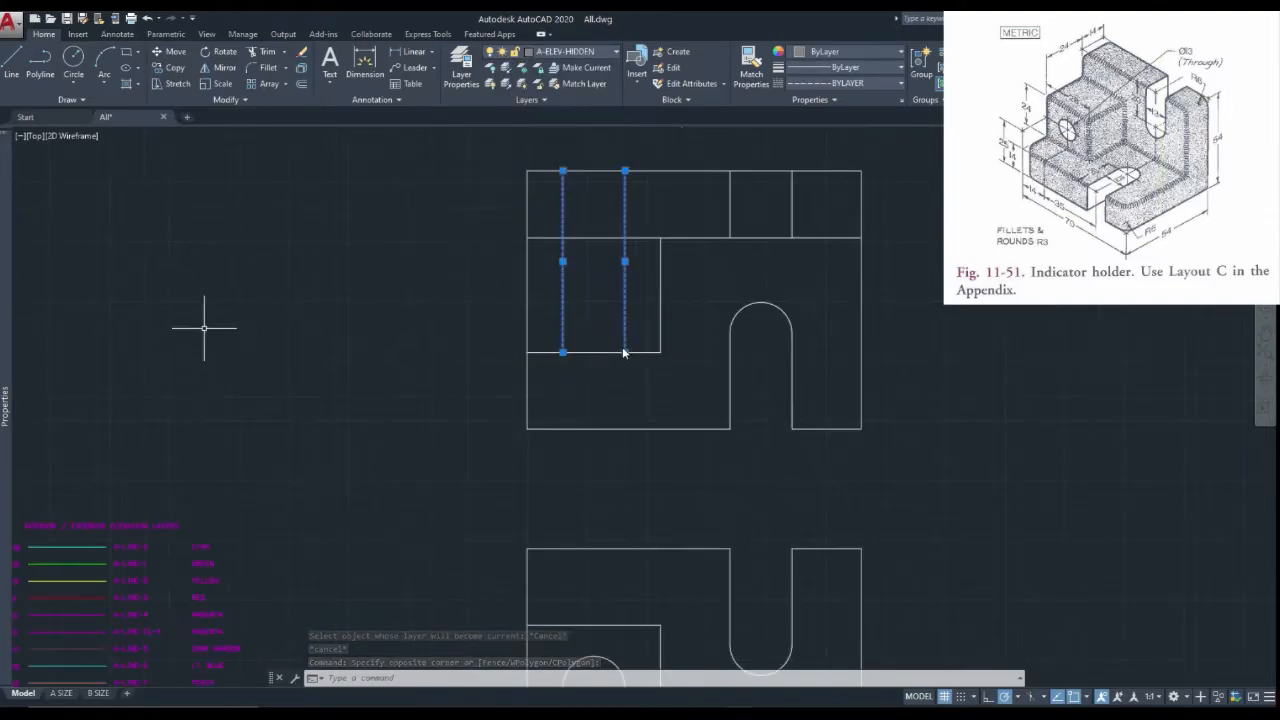
Step: Set the linetype scale of the two hidden hole lines to 1
mouse_move(13, 371)
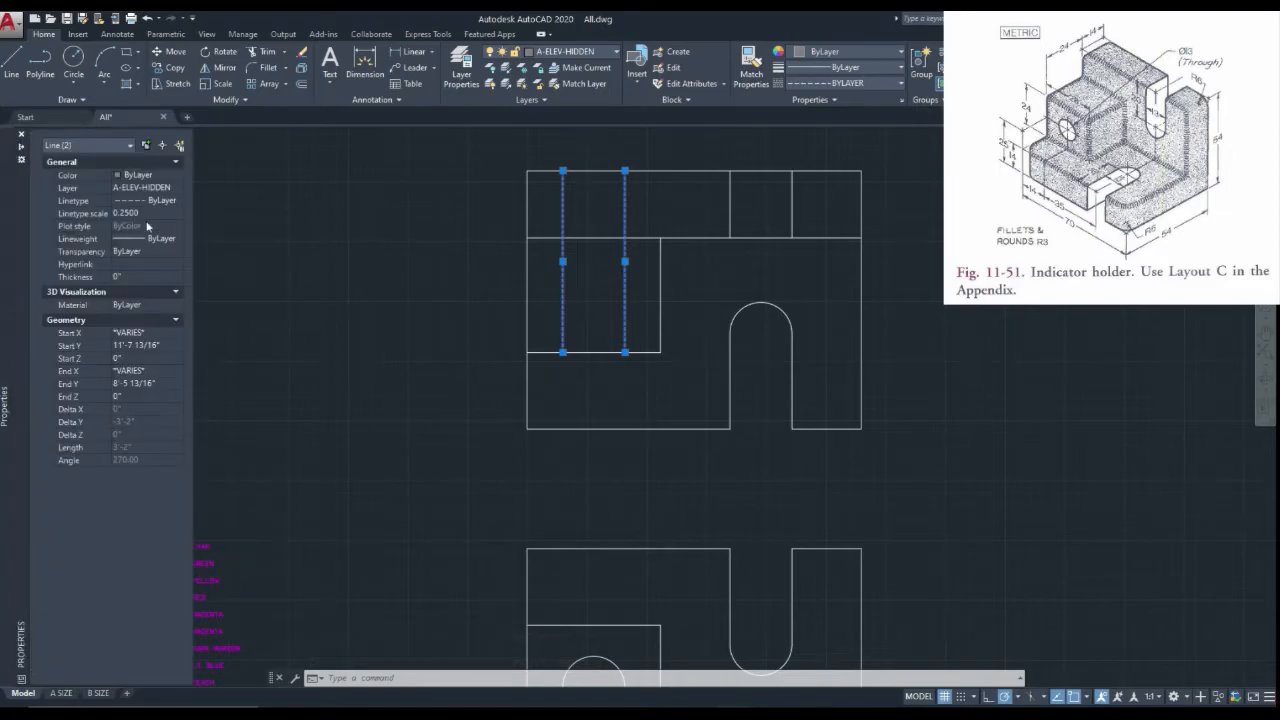
type("1")
key("Return")
key("Escape")
scroll(291, 324, "down", 4)
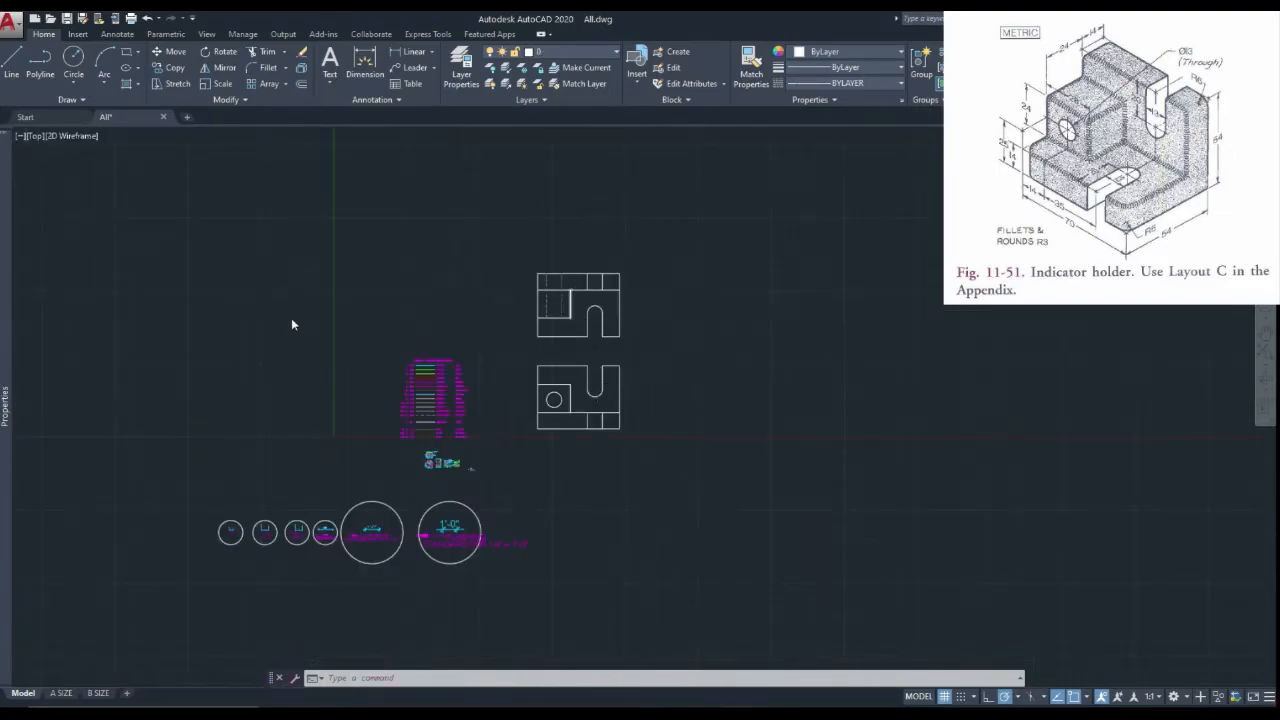
scroll(572, 313, "up", 4)
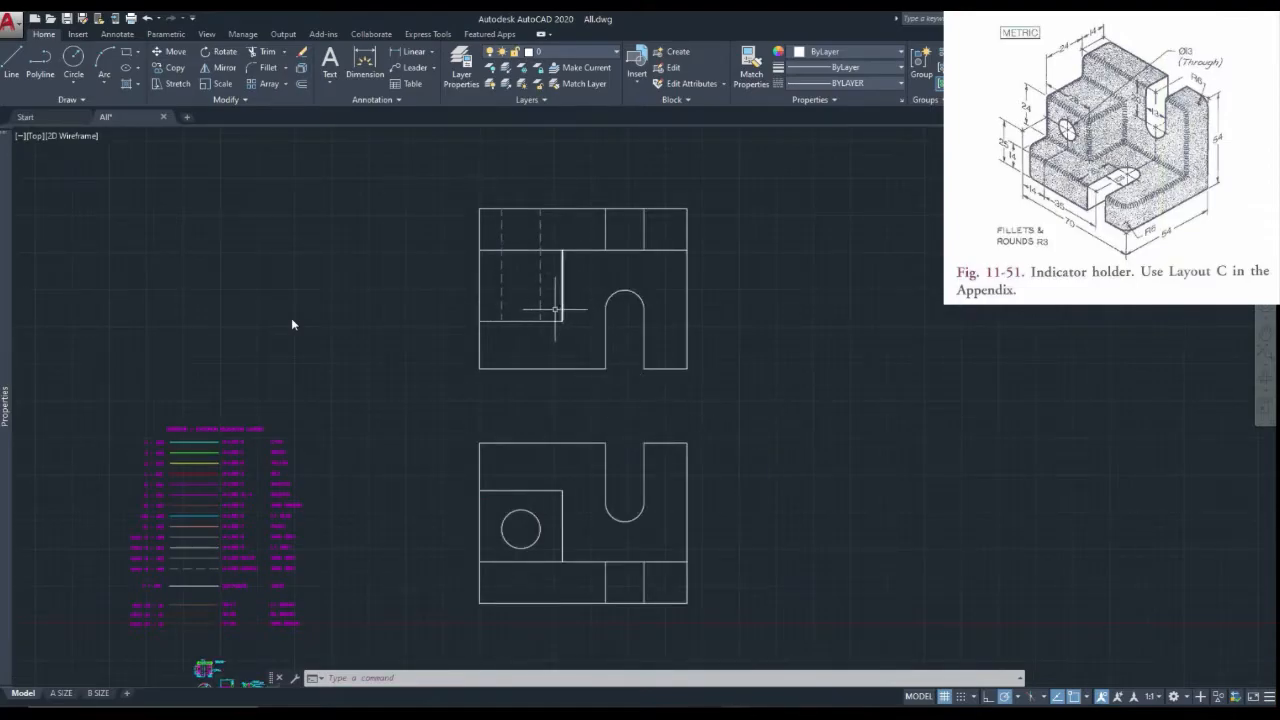
Step: Draw a polyline spanning the gap from the top view's lower-right corner to the front view's upper-right corner
scroll(560, 300, "down", 2)
left_click(40, 65)
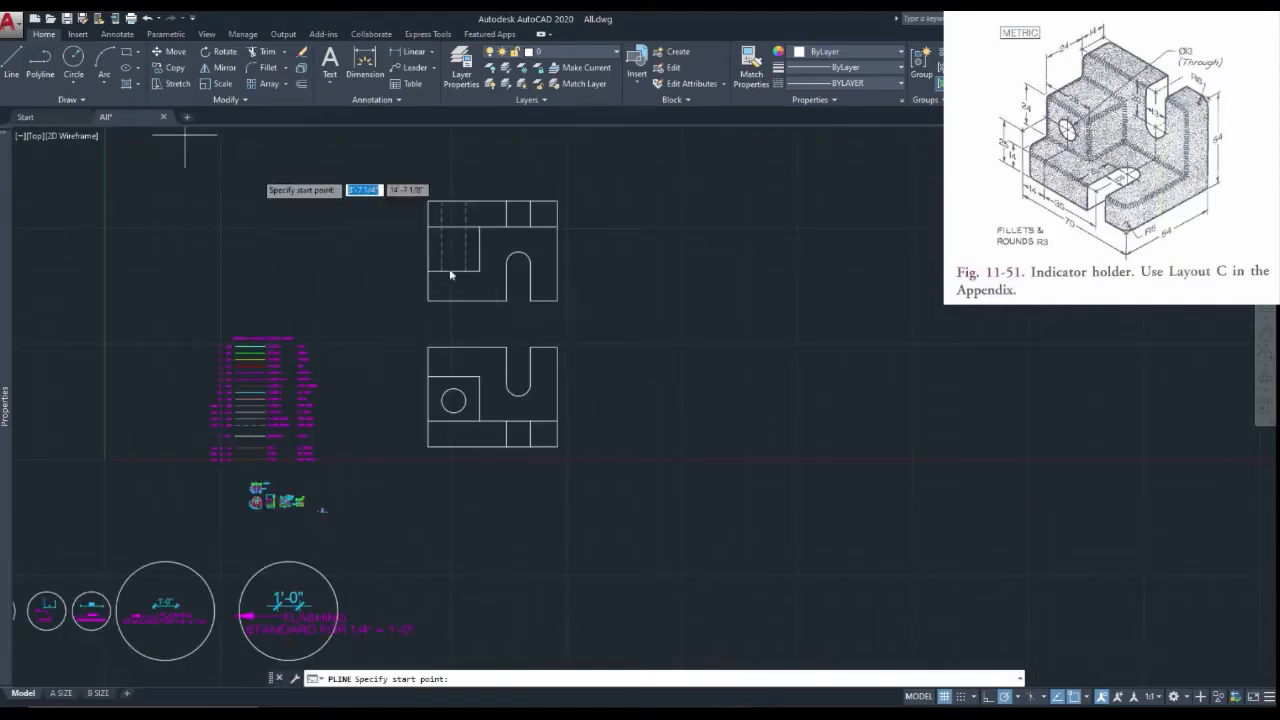
left_click(557, 301)
left_click(557, 347)
key("Return")
scroll(566, 340, "up", 4)
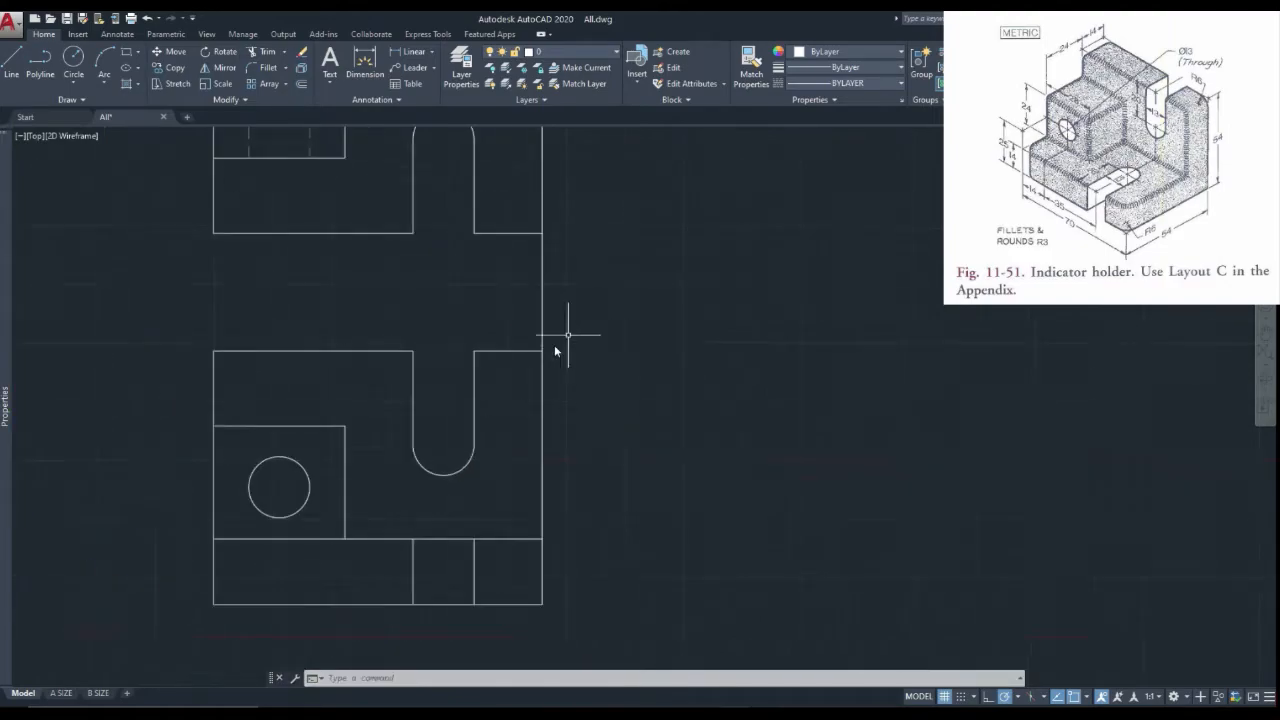
Step: Rotate the gap line 90 degrees clockwise about the front view's upper-right corner so it runs horizontally outward
right_click(500, 289)
left_click(553, 443)
left_click(542, 351)
left_click(542, 377)
scroll(542, 379, "down", 4)
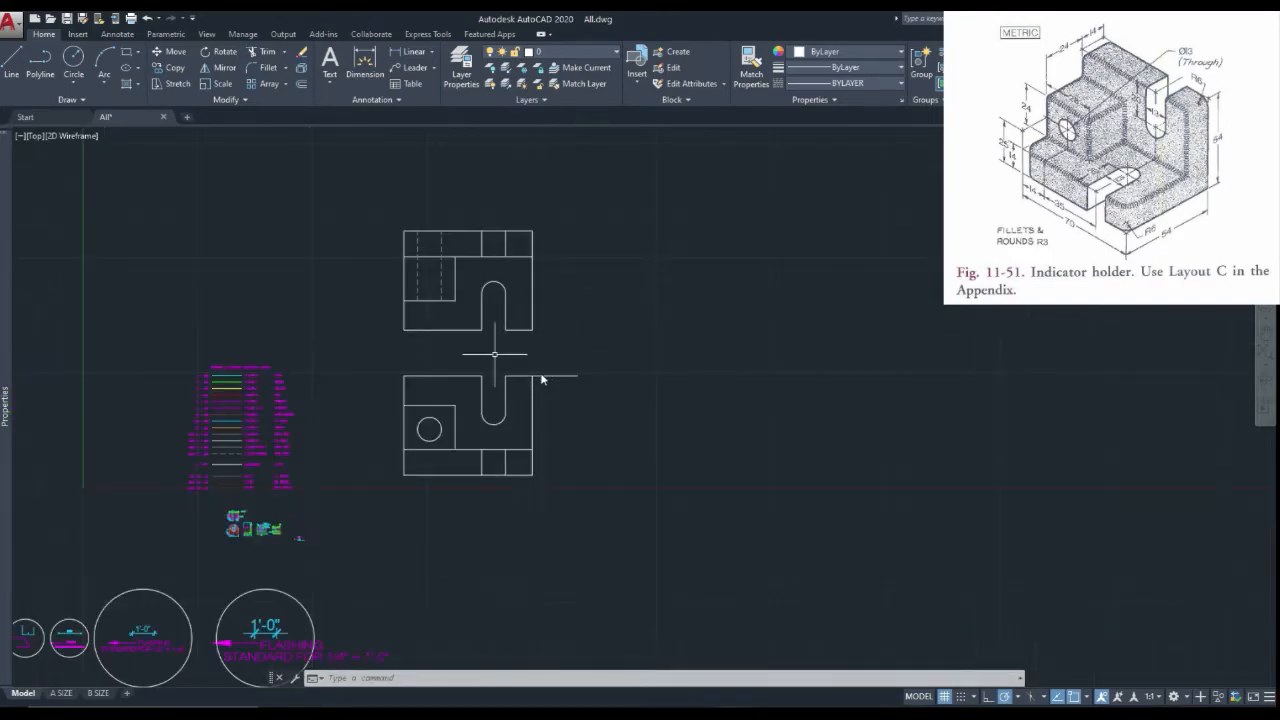
Step: Draw a vertical polyline from the gap line's outer end down to the level of the front view's lower edge
left_click(40, 62)
scroll(615, 420, "up", 3)
scroll(615, 420, "down", 3)
scroll(684, 366, "up", 3)
left_click(655, 338)
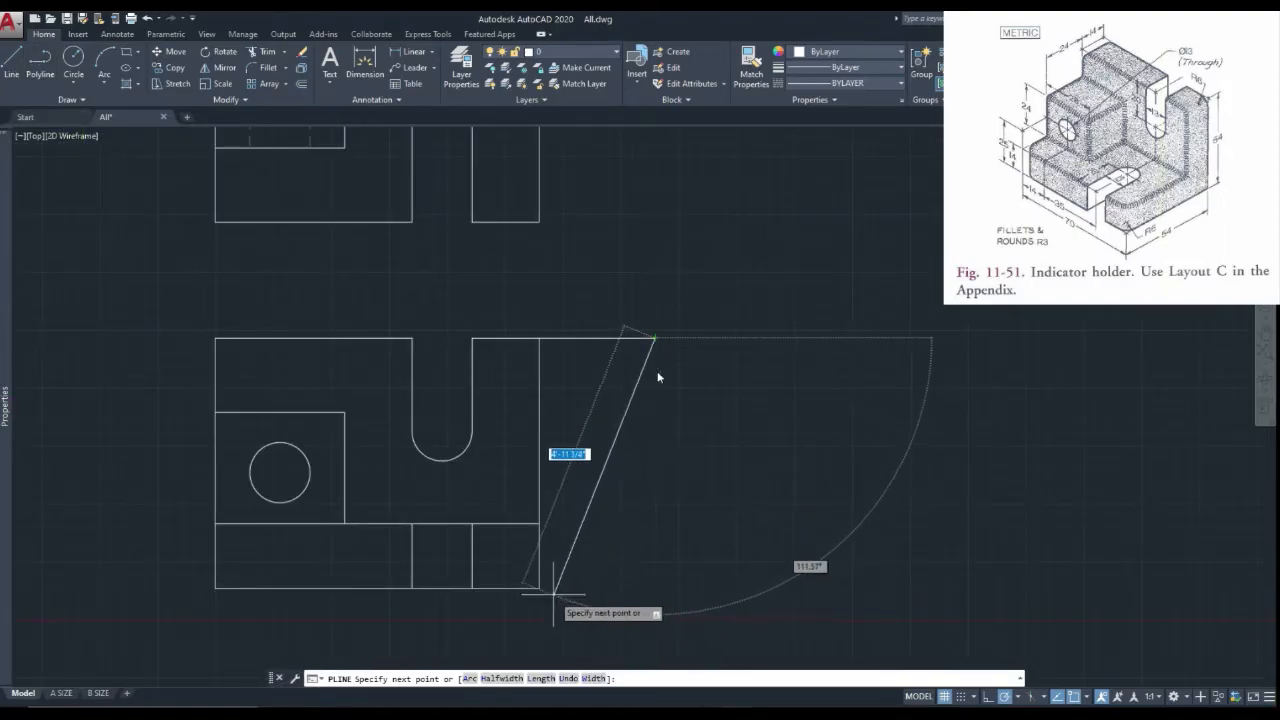
left_click(655, 588)
key("Return")
scroll(567, 462, "down", 3)
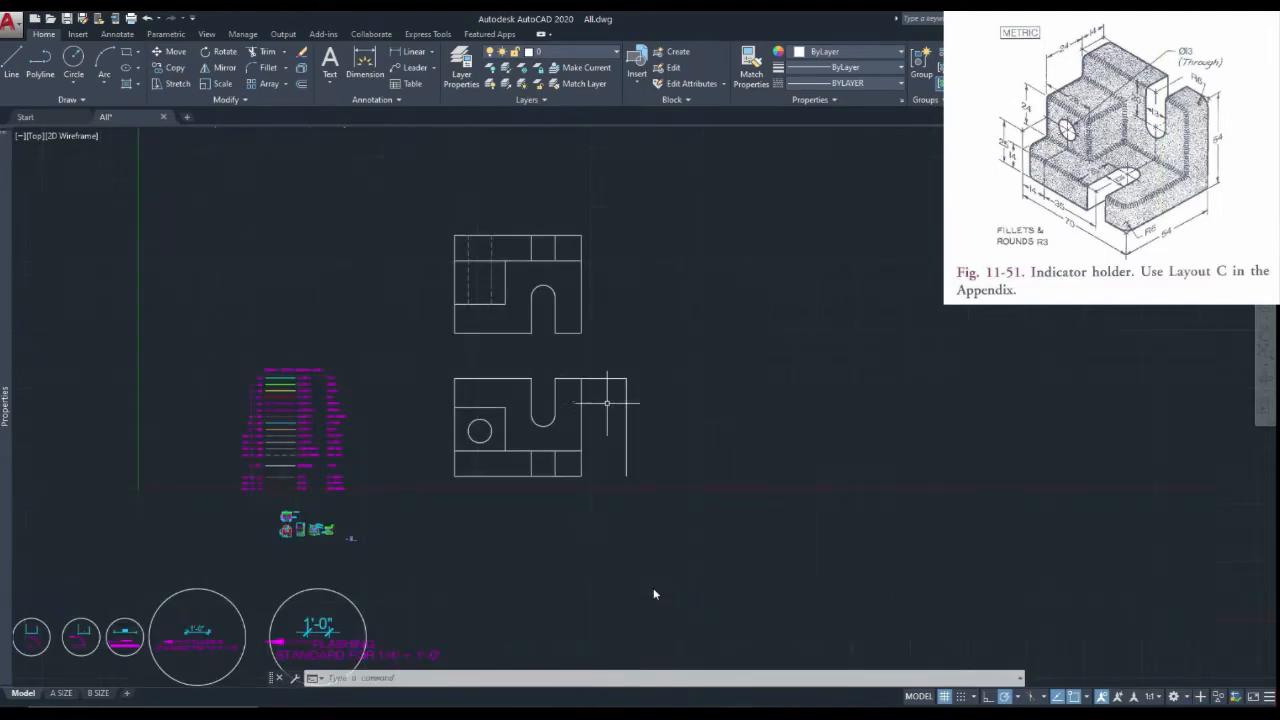
Step: Draw a 45-degree miter line from the front view's upper-right corner outward, extending above the top view's upper edge level
right_click(600, 337)
left_click(625, 346)
left_click(550, 384)
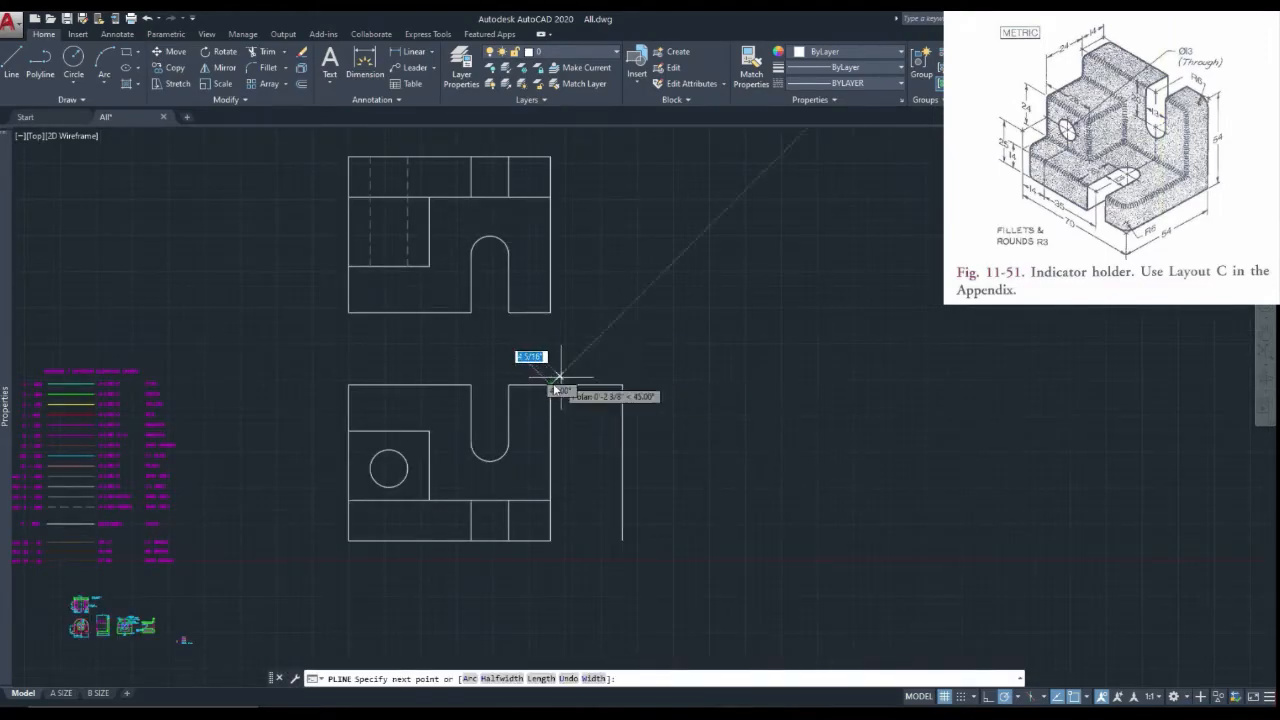
scroll(561, 380, "down", 2)
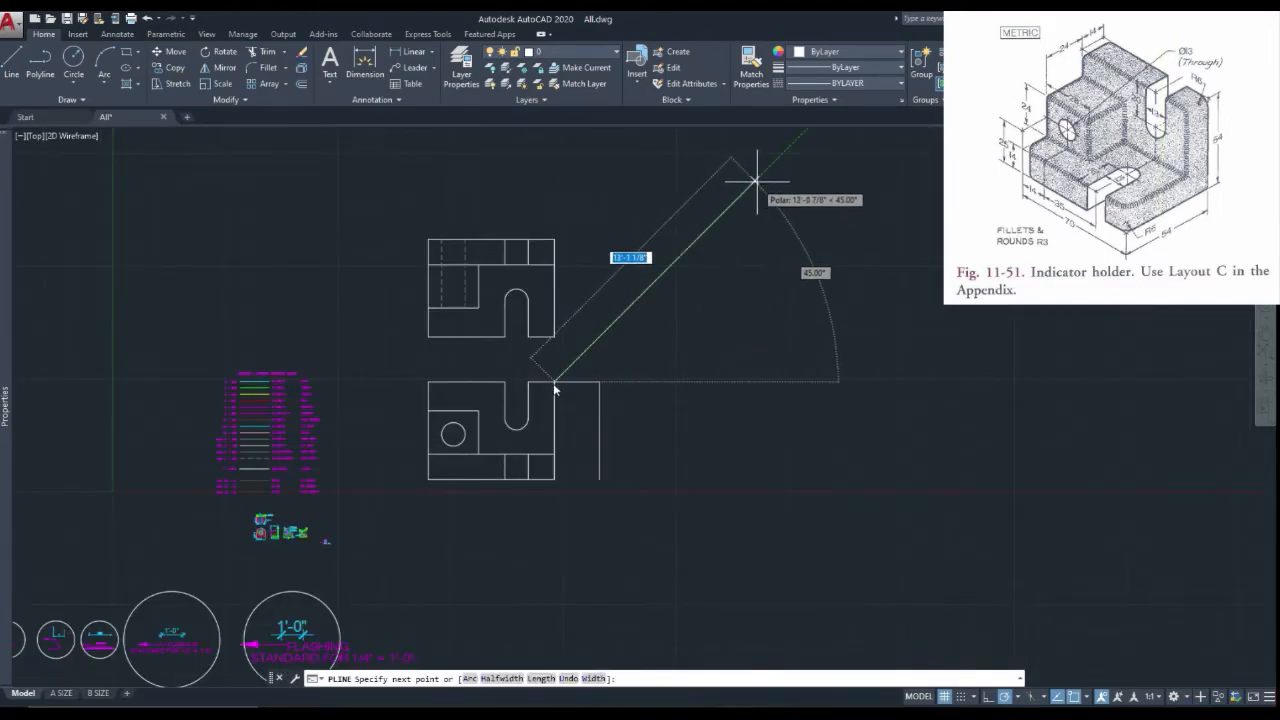
left_click(786, 150)
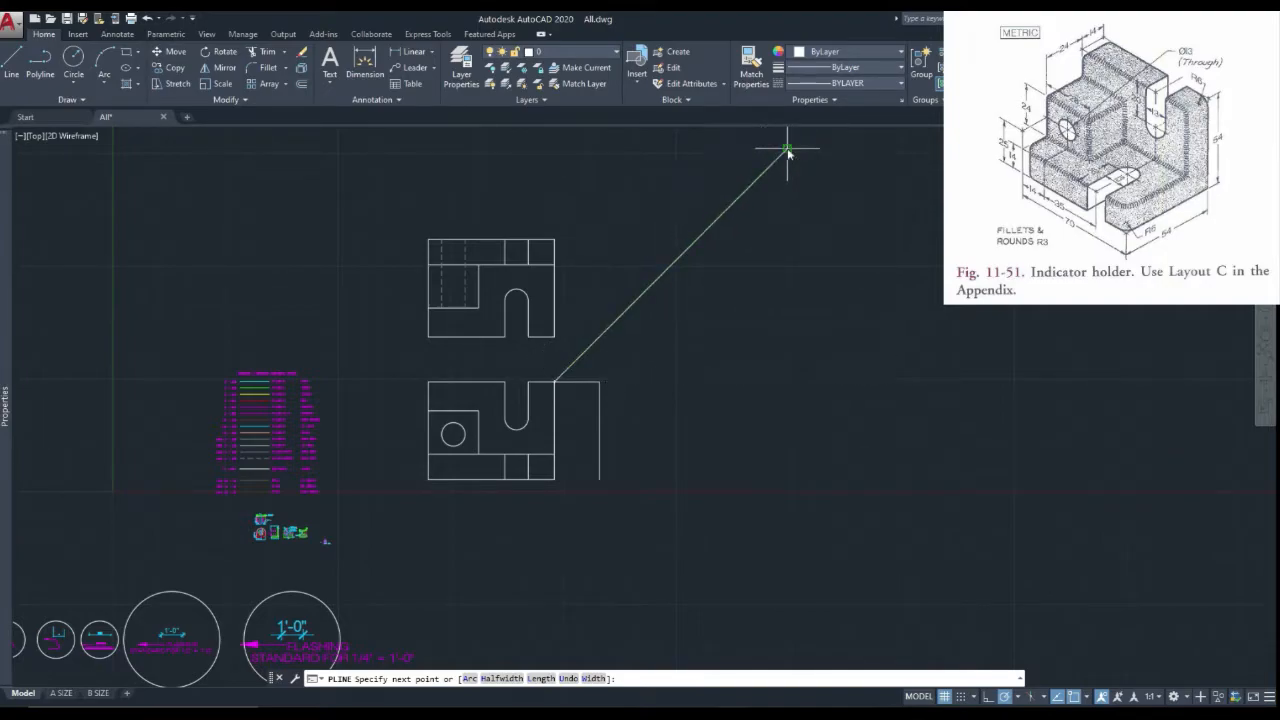
key("Return")
Step: Draw horizontal construction lines through the top view's upper and lower right corners, crossing the miter line
left_click(55, 106)
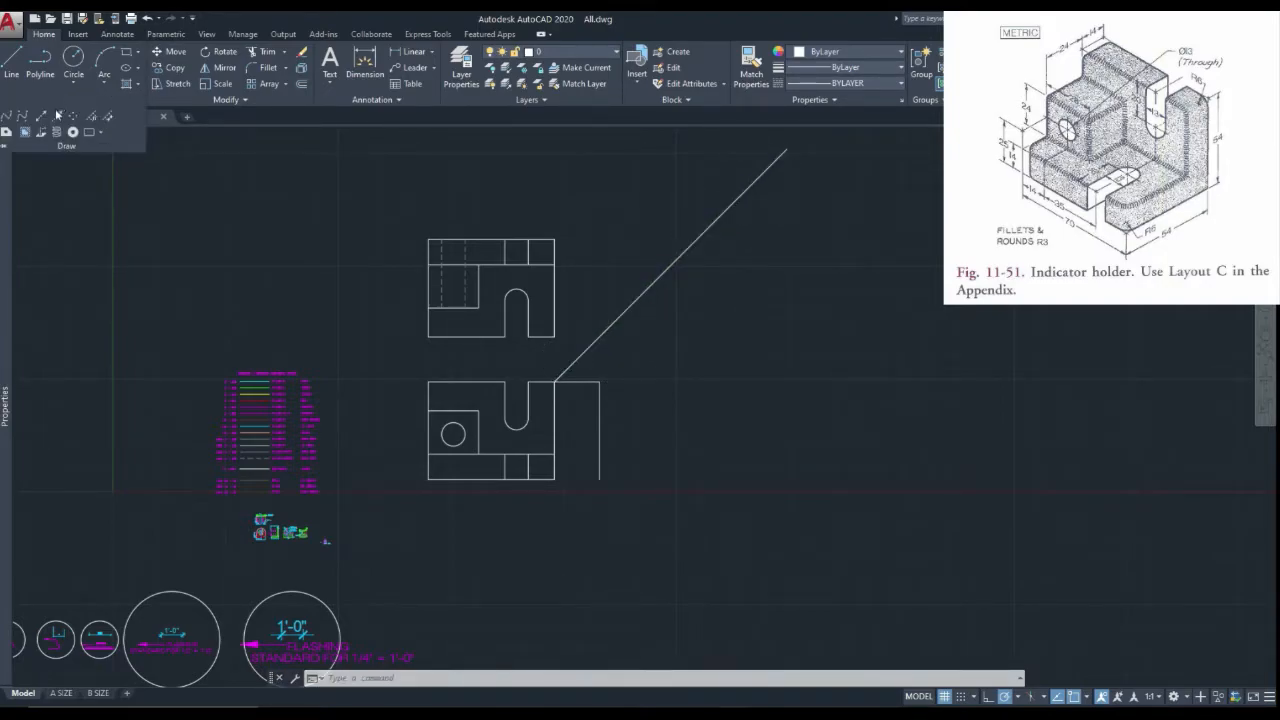
left_click(108, 150)
left_click(556, 239)
left_click(577, 239)
key("Escape")
right_click(570, 229)
left_click(586, 235)
left_click(552, 337)
left_click(619, 337)
key("Escape")
Step: Draw vertical construction lines through the two points where the horizontal construction lines cross the 45-degree miter line
right_click(583, 296)
left_click(598, 306)
left_click(598, 336)
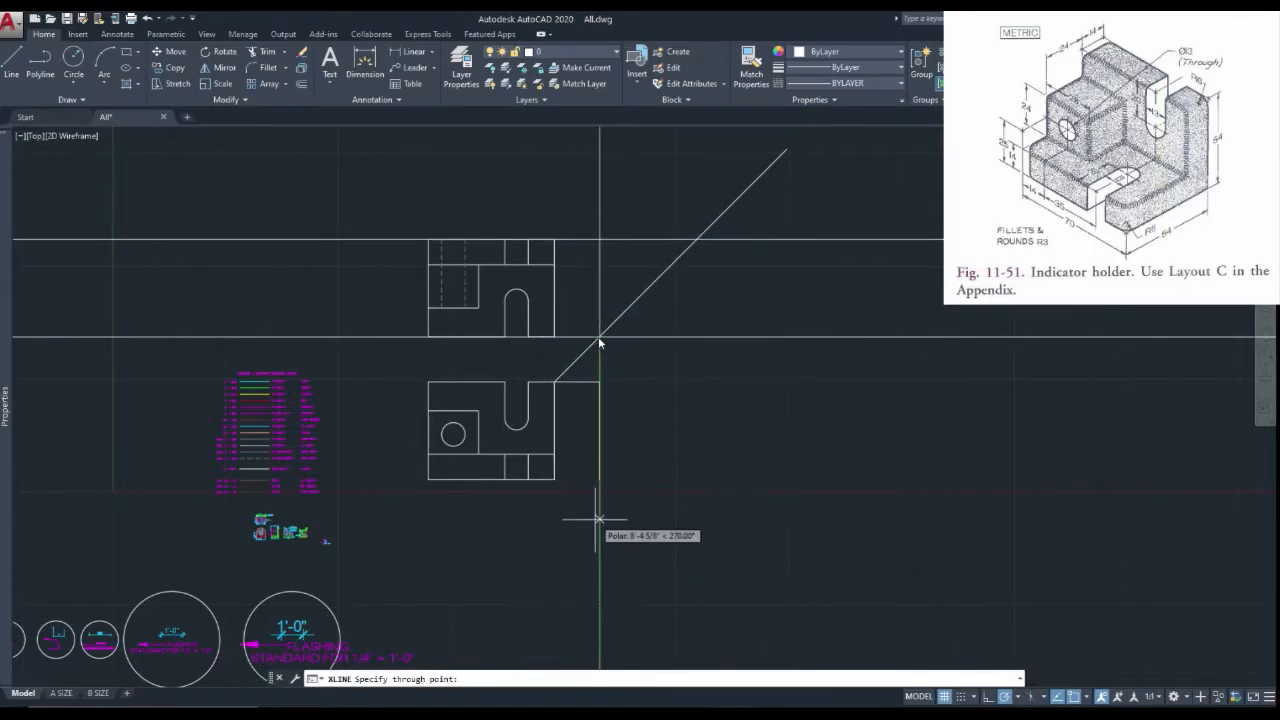
left_click(599, 518)
key("Escape")
right_click(605, 204)
left_click(620, 212)
left_click(696, 239)
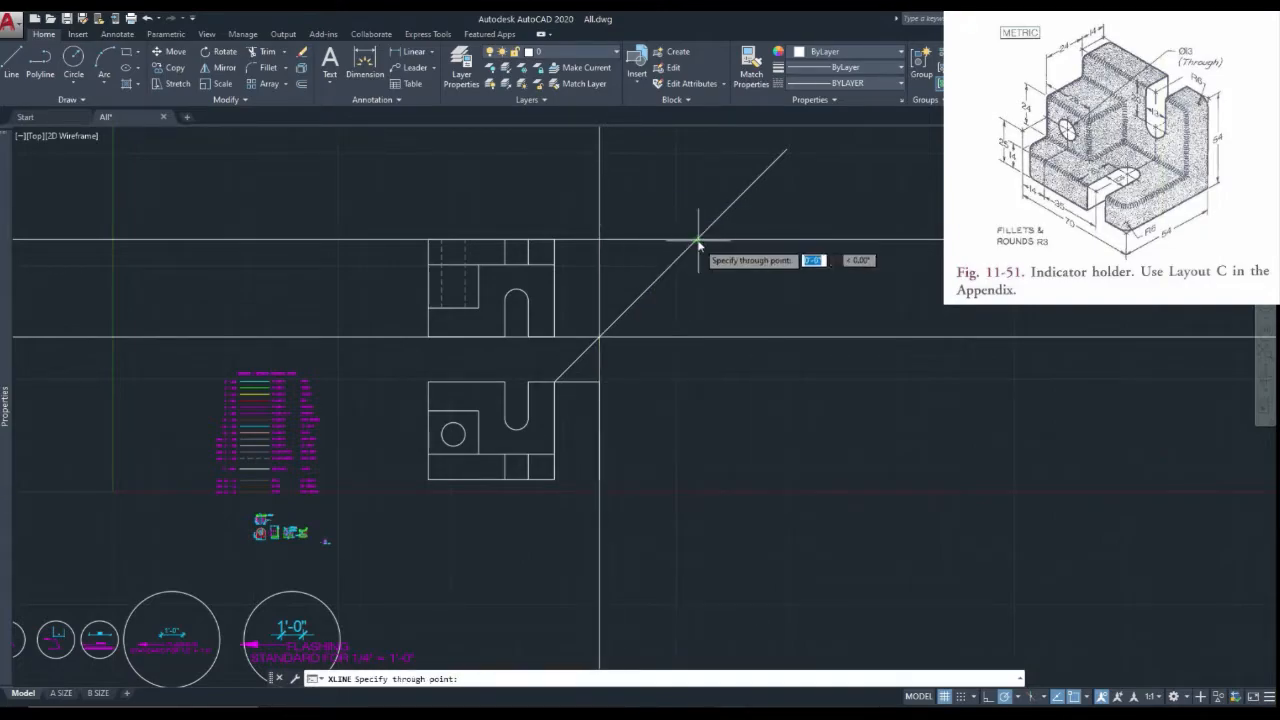
left_click(696, 432)
key("Escape")
Step: Erase the horizontal gap line and the vertical spacing polyline beside the front view
scroll(498, 381, "up", 4)
left_click(714, 371)
left_click(690, 421)
left_click(706, 365)
scroll(729, 404, "down", 6)
left_click(774, 555)
scroll(728, 389, "up", 4)
right_click(717, 389)
left_click(766, 474)
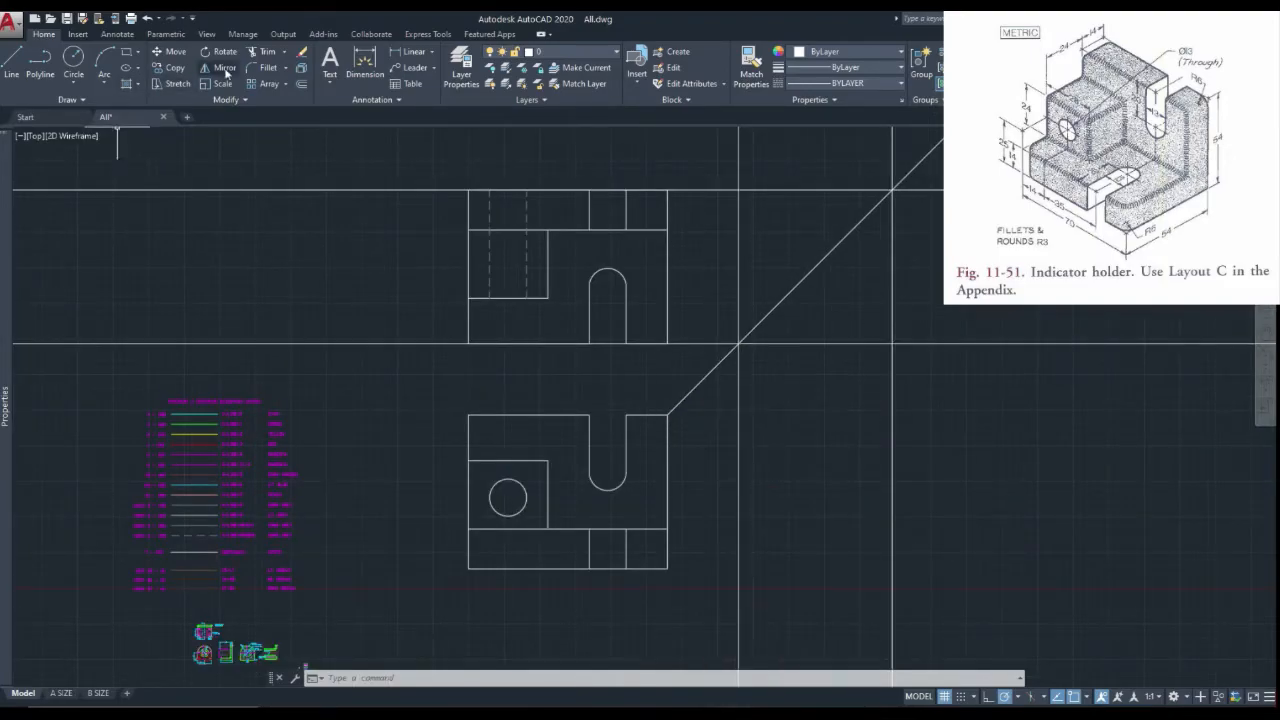
Step: Draw a horizontal construction line along the front view's upper edge, projecting its height into the side view area
left_click(108, 101)
left_click(44, 117)
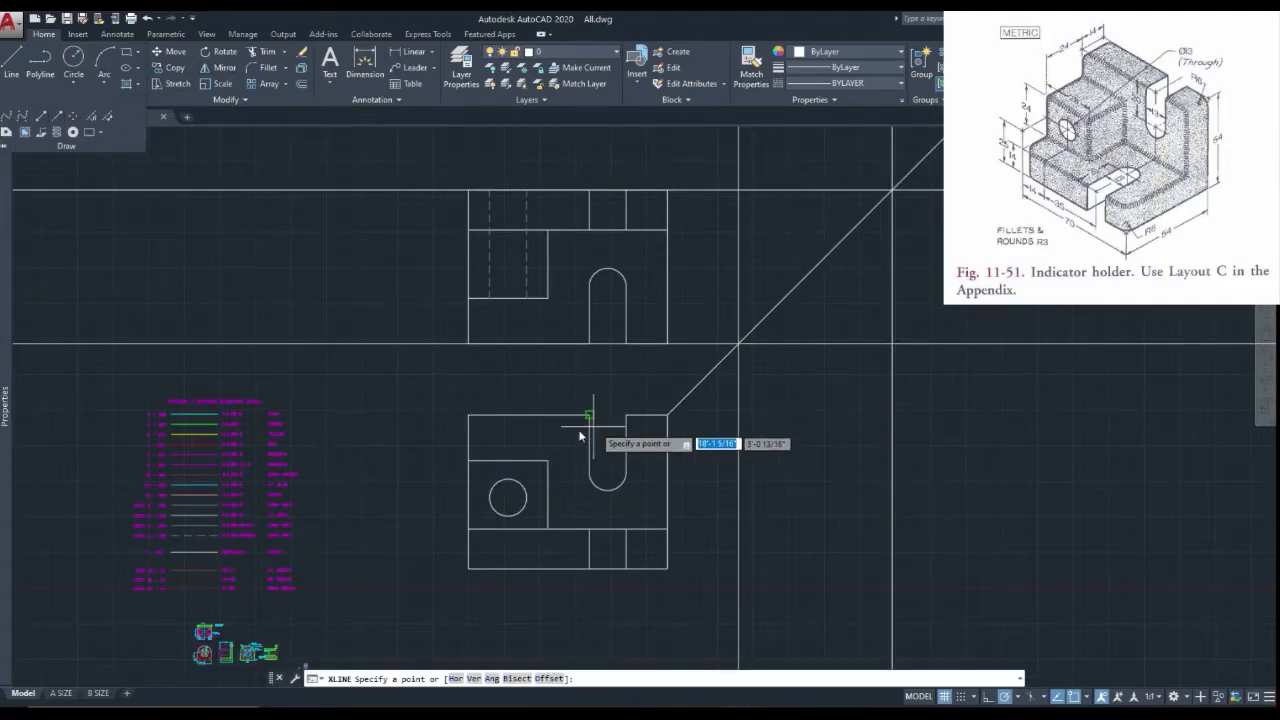
left_click(642, 416)
key("Escape")
right_click(620, 402)
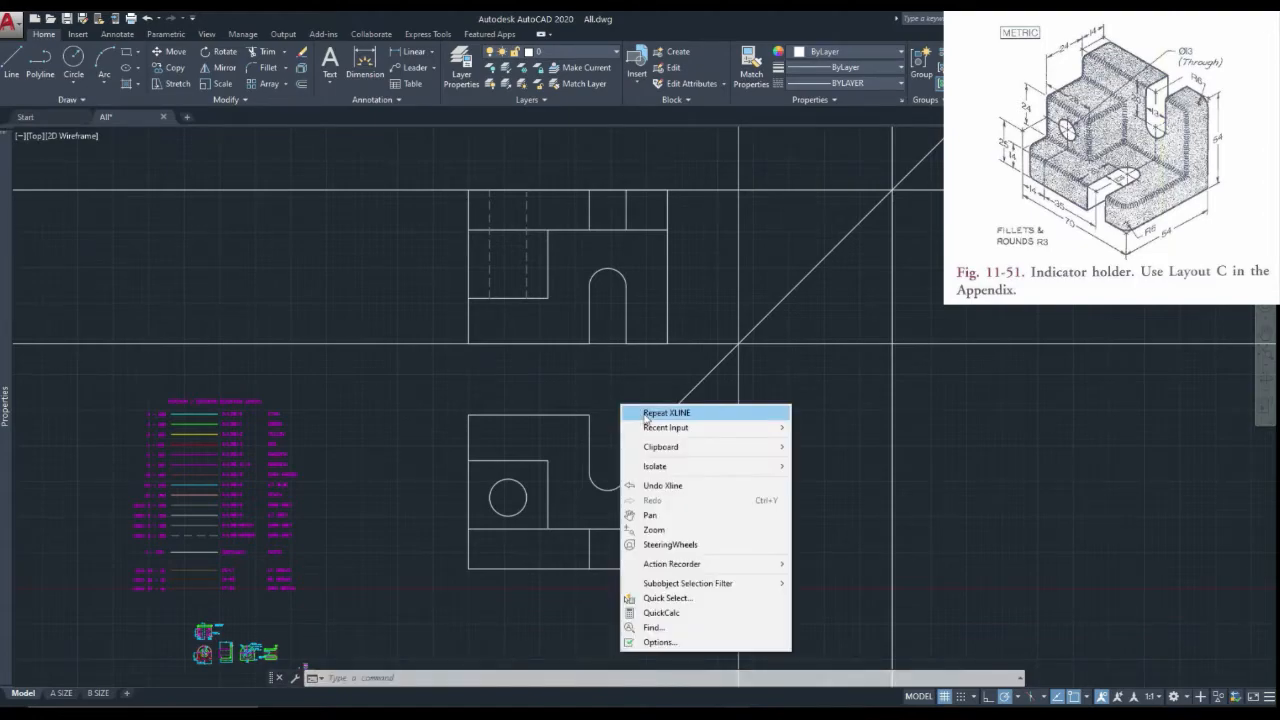
left_click(653, 413)
left_click(655, 424)
left_click(673, 414)
key("Escape")
scroll(598, 365, "down", 2)
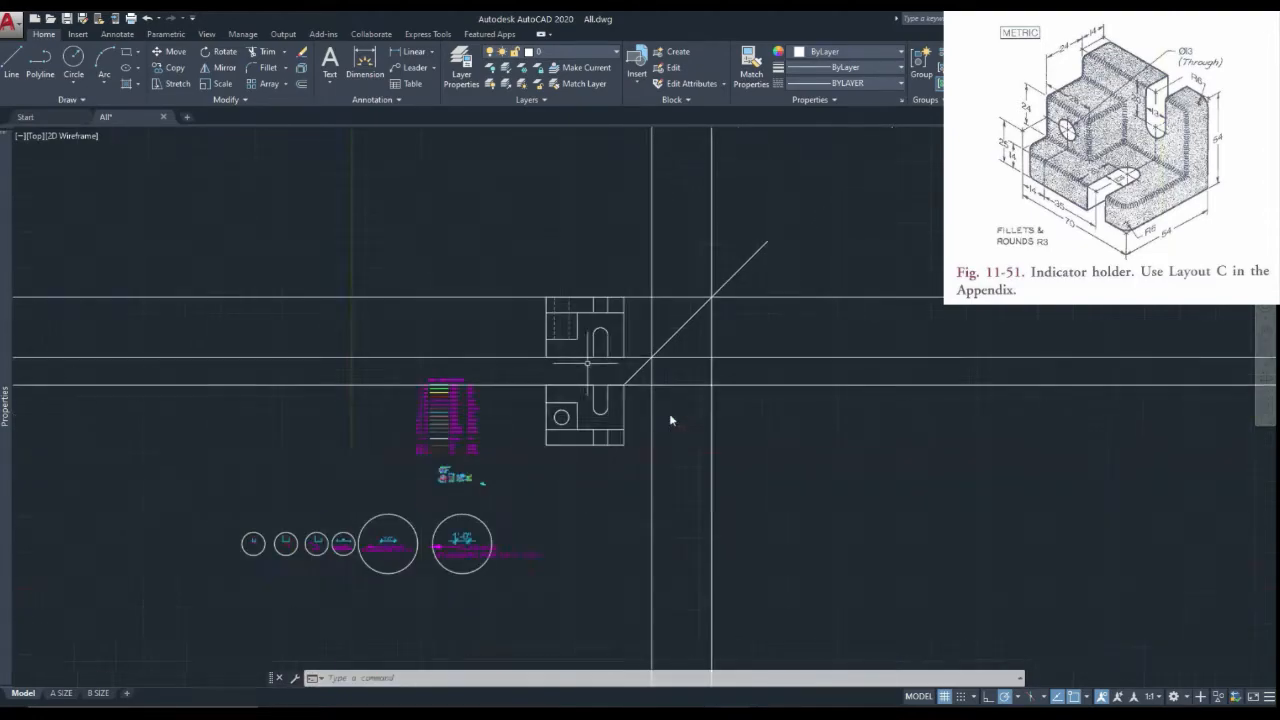
Step: Draw a horizontal construction line along the front view's lower edge to bound the side view's base
right_click(595, 367)
left_click(619, 385)
scroll(624, 435, "up", 2)
left_click(605, 457)
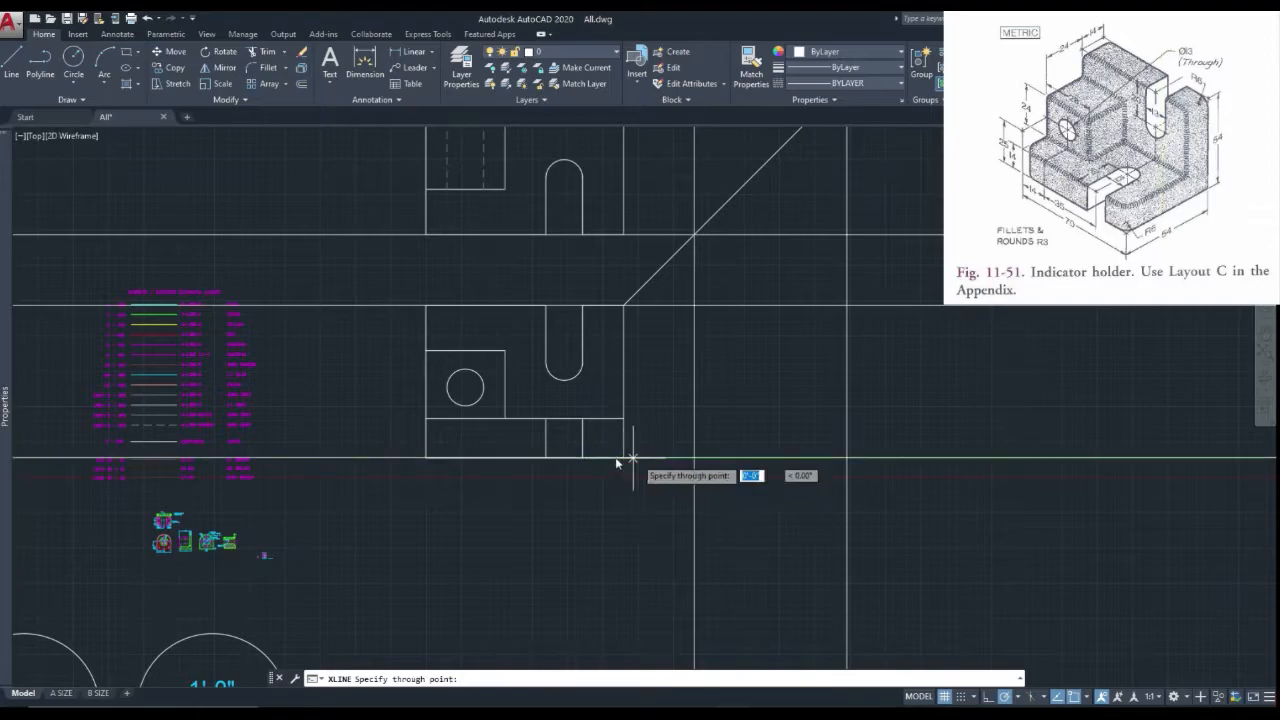
left_click(646, 457)
key("Escape")
scroll(646, 457, "down", 3)
scroll(661, 350, "up", 2)
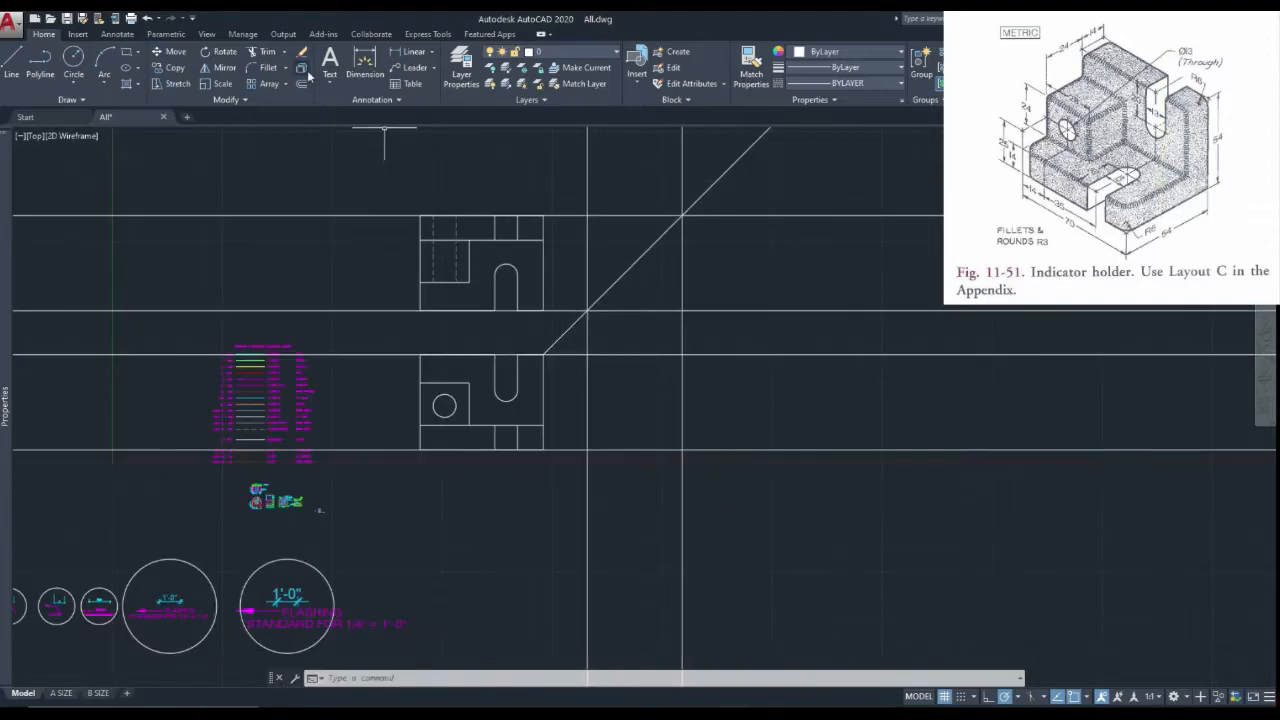
scroll(661, 405, "up", 3)
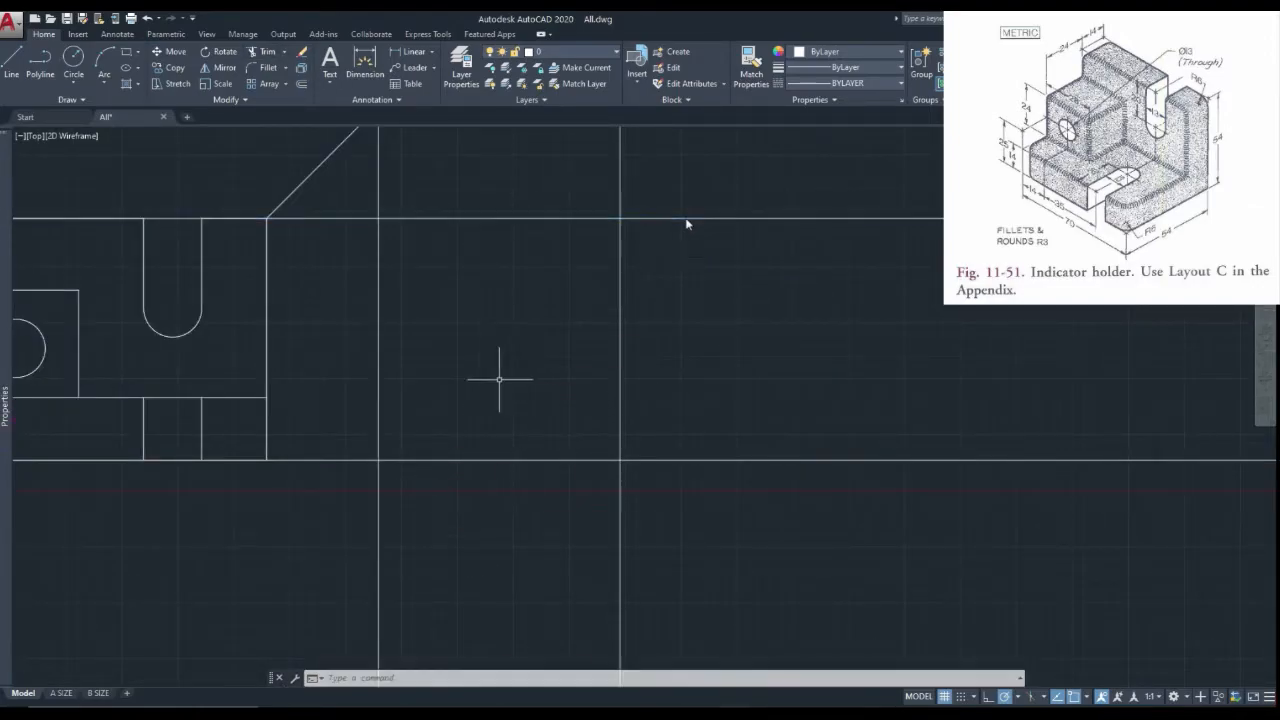
Step: Trim the crossing horizontal and vertical construction lines beside the front view to a closed square outline for the side view
scroll(497, 330, "down", 3)
type("tr")
key("Return")
left_click(591, 262)
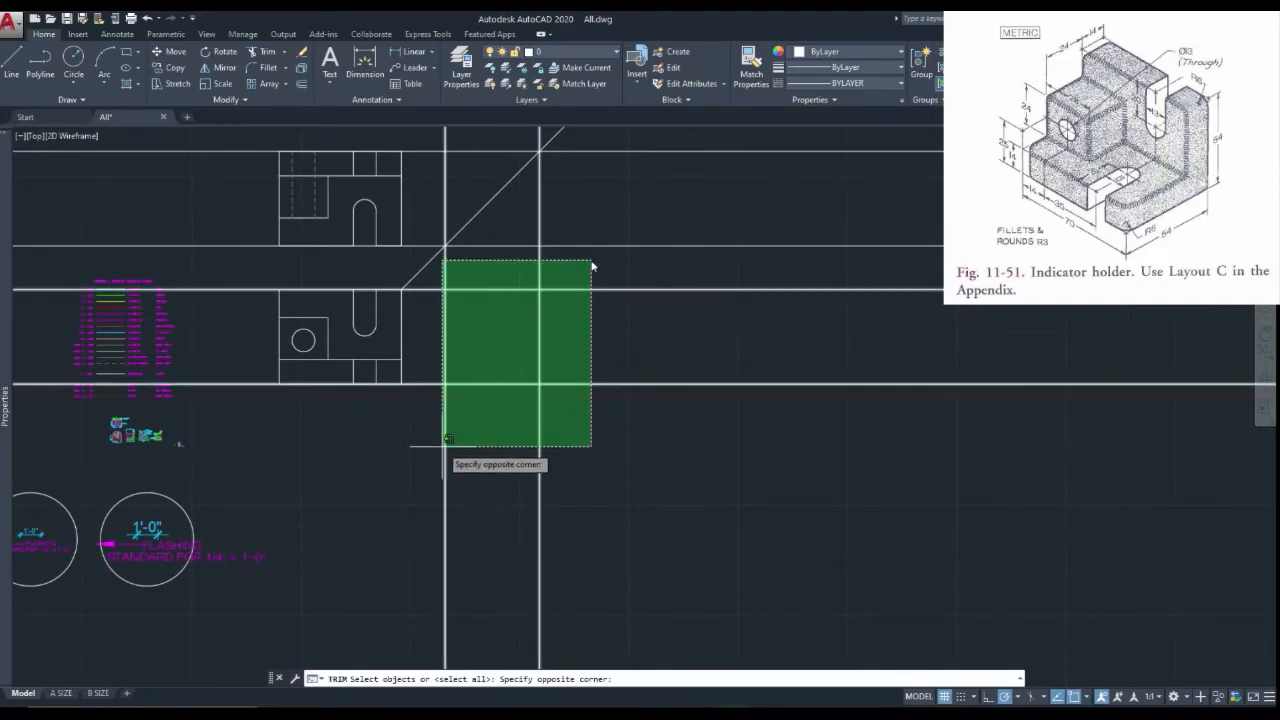
left_click(443, 450)
key("Return")
left_click(589, 251)
left_click(601, 431)
scroll(440, 302, "up", 2)
left_click(428, 265)
left_click(430, 461)
left_click(429, 465)
left_click(667, 537)
left_click(608, 250)
left_click(442, 255)
scroll(508, 335, "down", 3)
key("Escape")
scroll(343, 337, "up", 3)
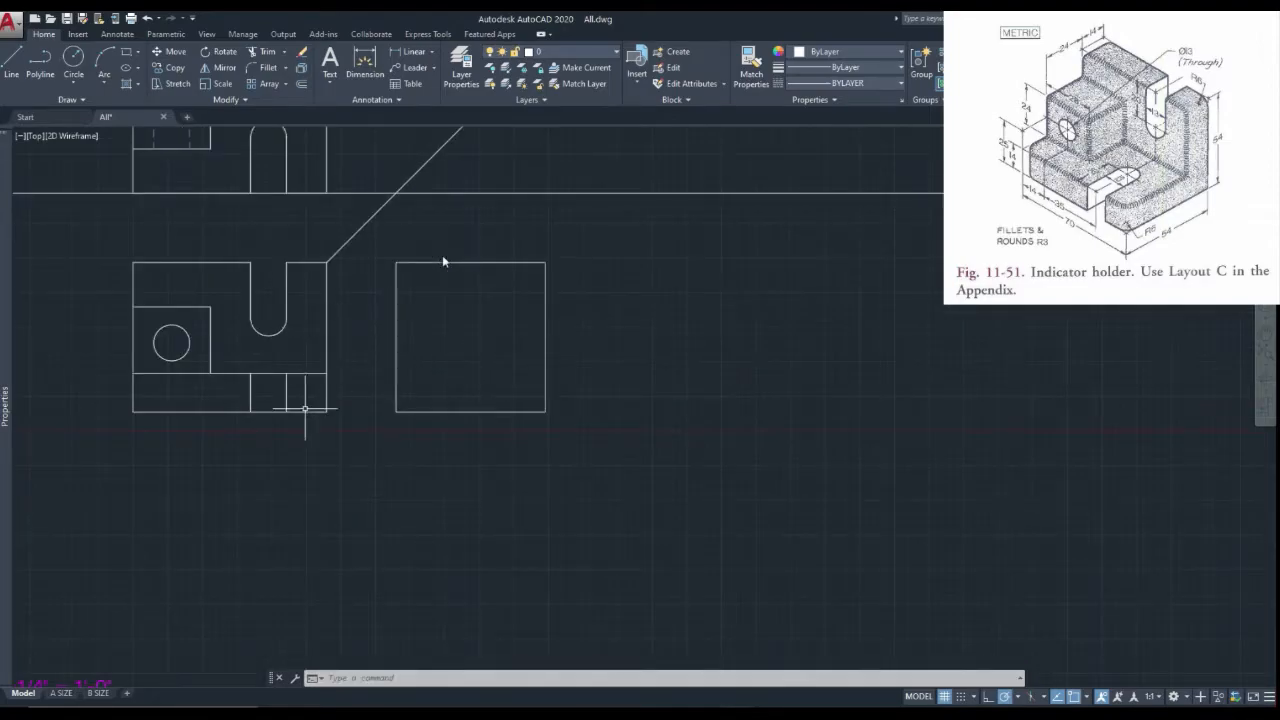
Step: Copy the top view's upper horizontal construction line down to the back wall's front edge and to the block's front edge
scroll(300, 408, "down", 2)
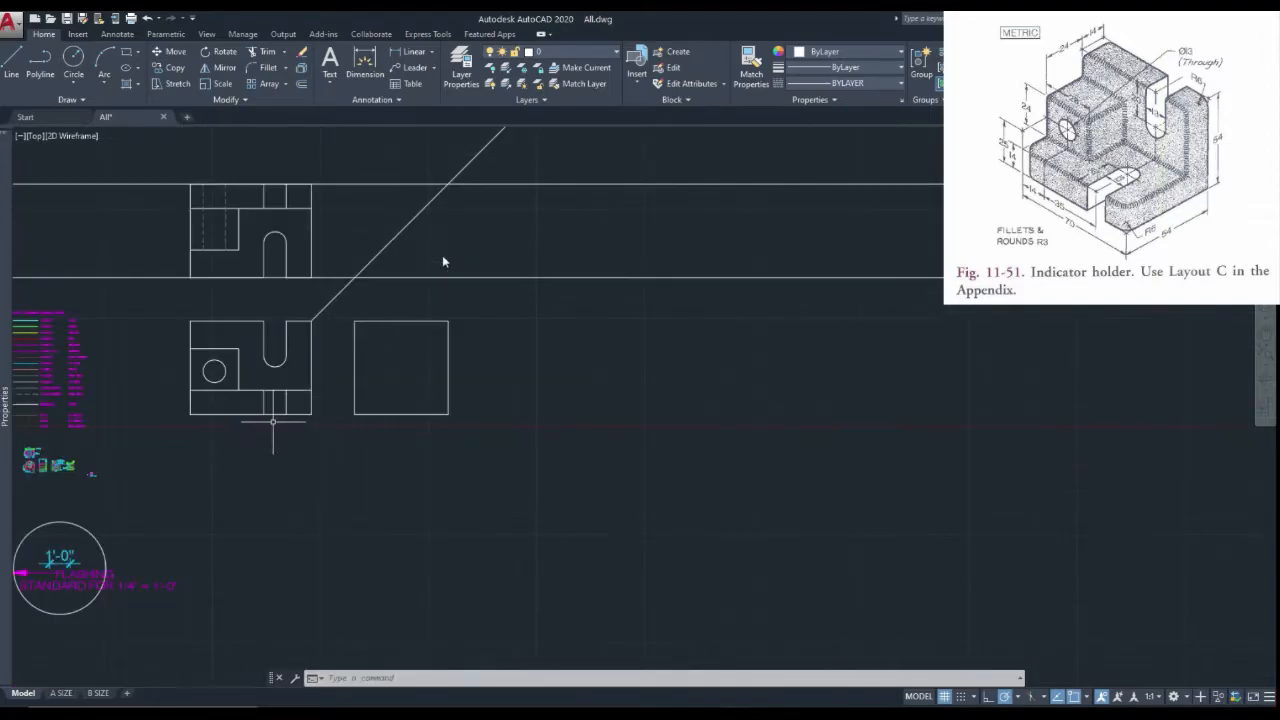
scroll(271, 429, "up", 2)
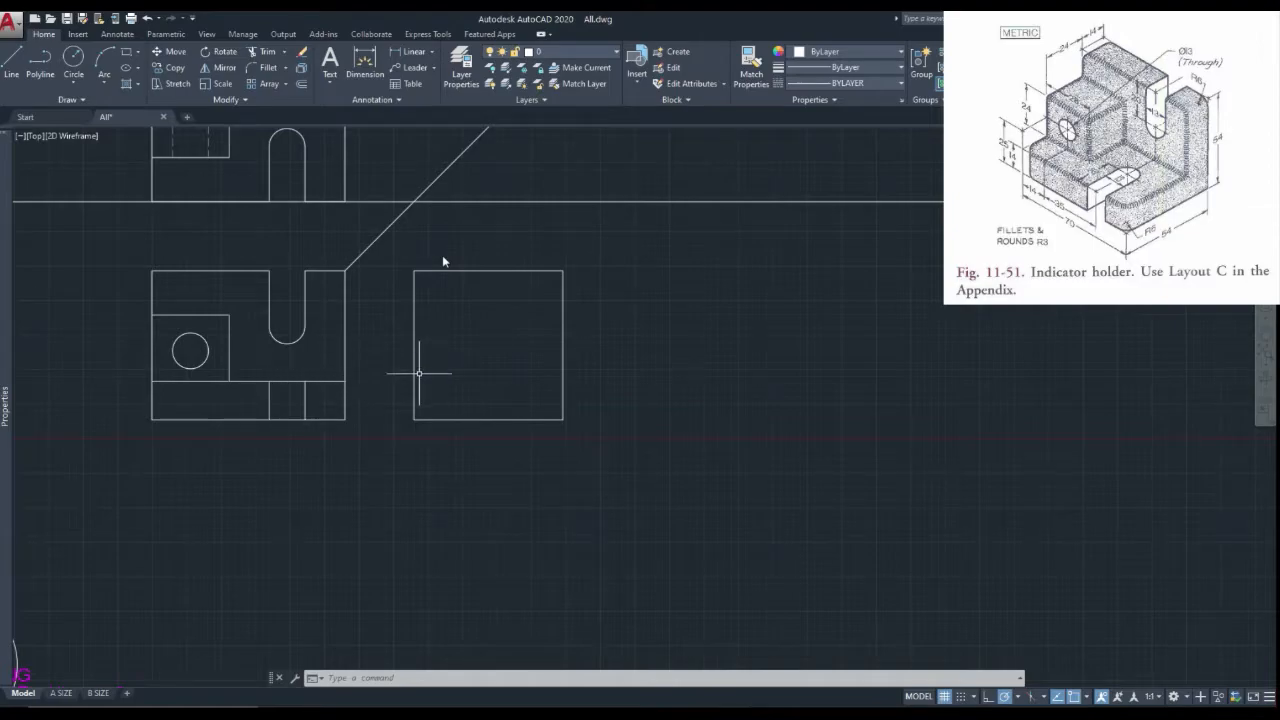
scroll(352, 395, "down", 2)
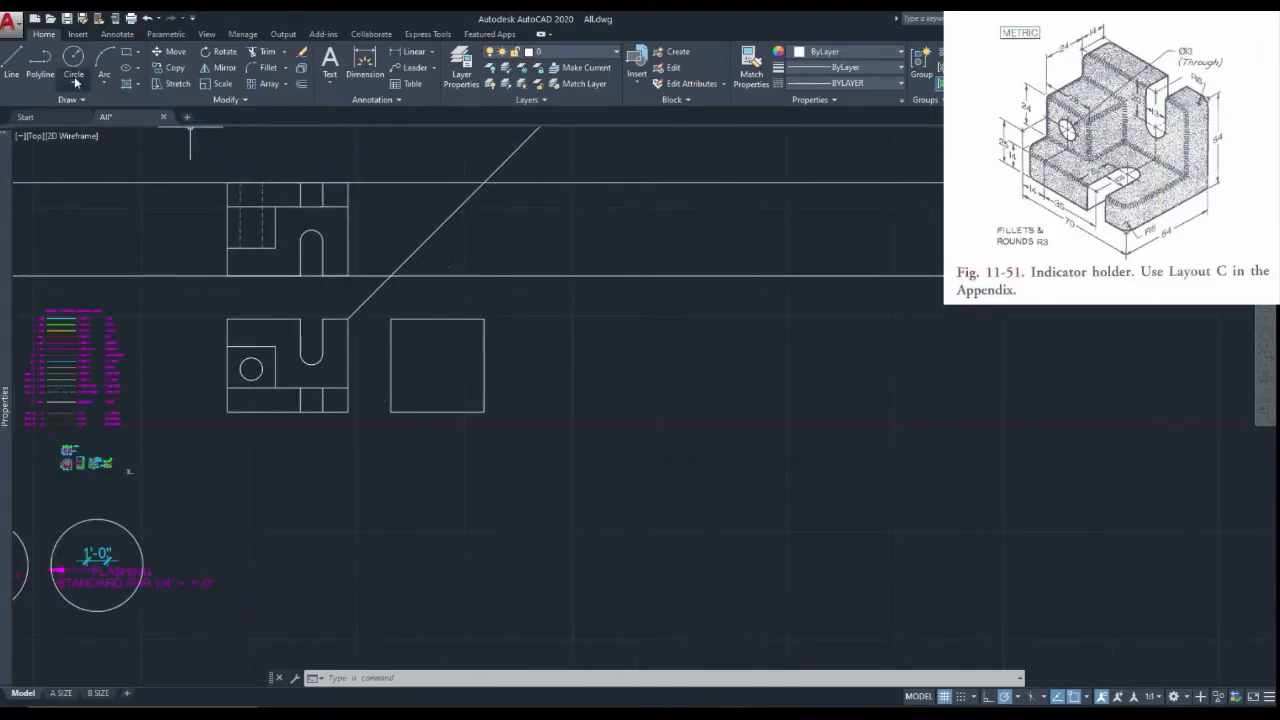
left_click(387, 209)
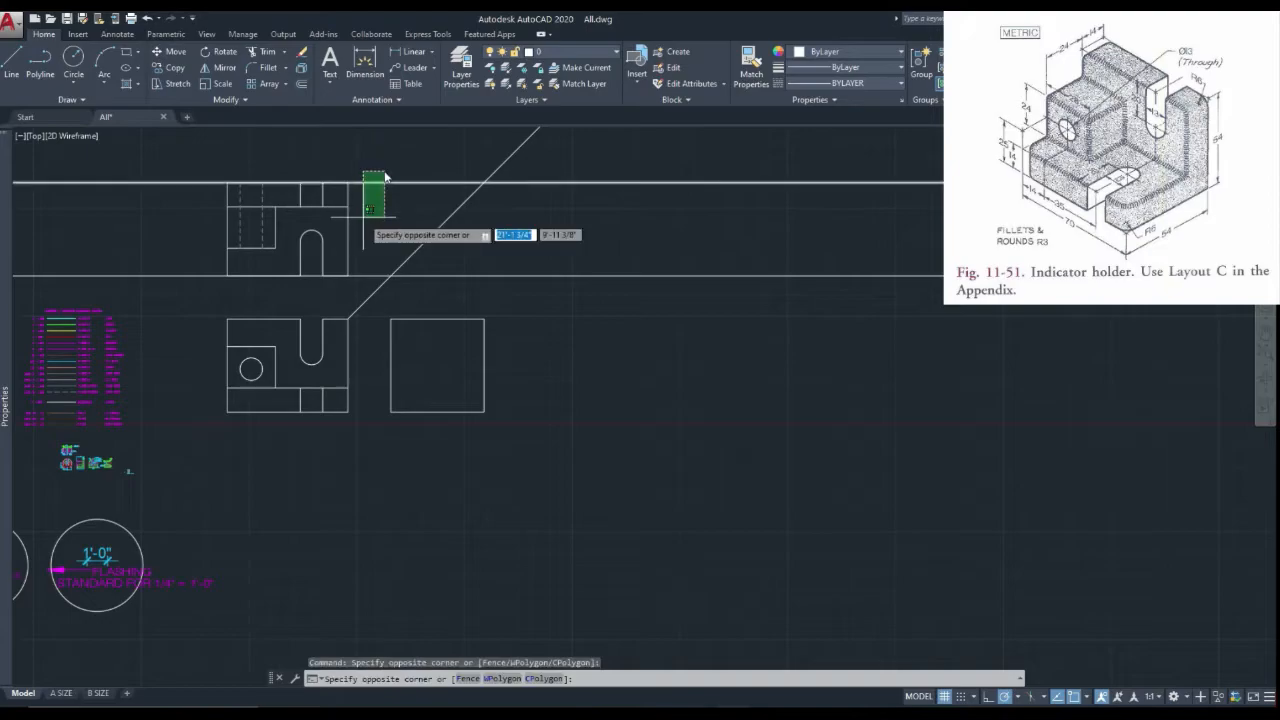
left_click(366, 172)
right_click(381, 152)
left_click(421, 274)
scroll(387, 237, "up", 2)
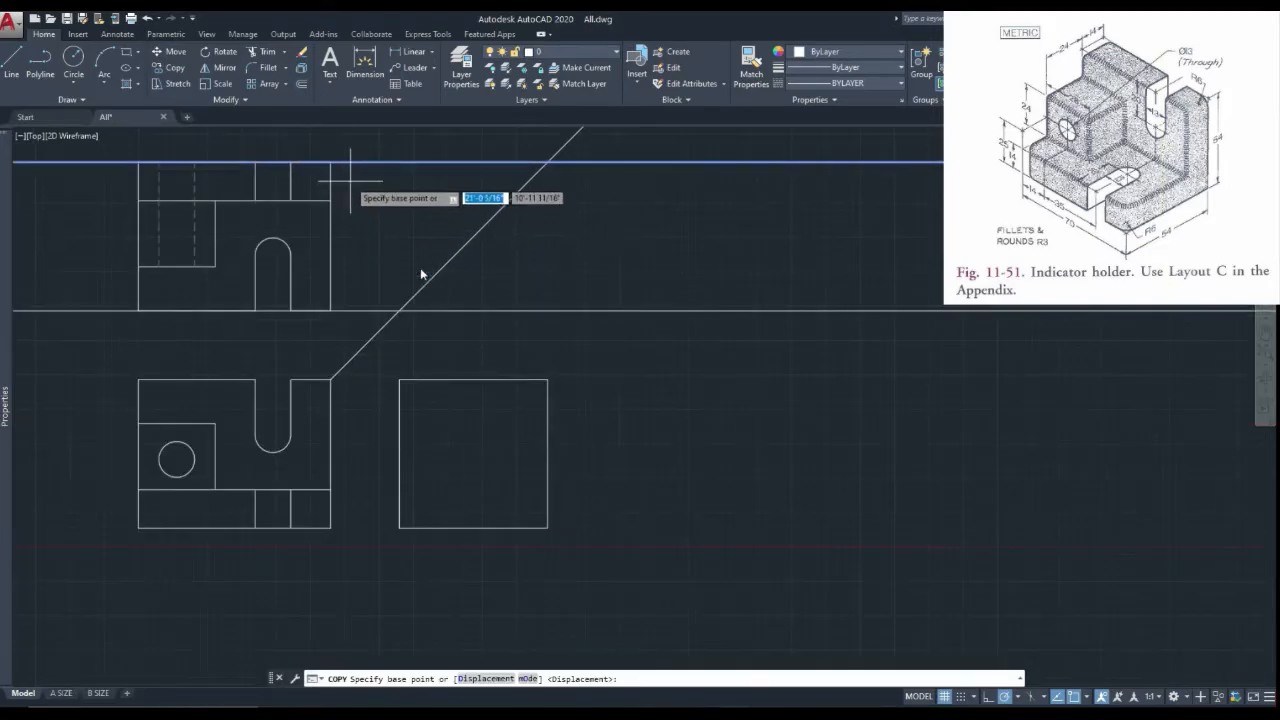
left_click(331, 162)
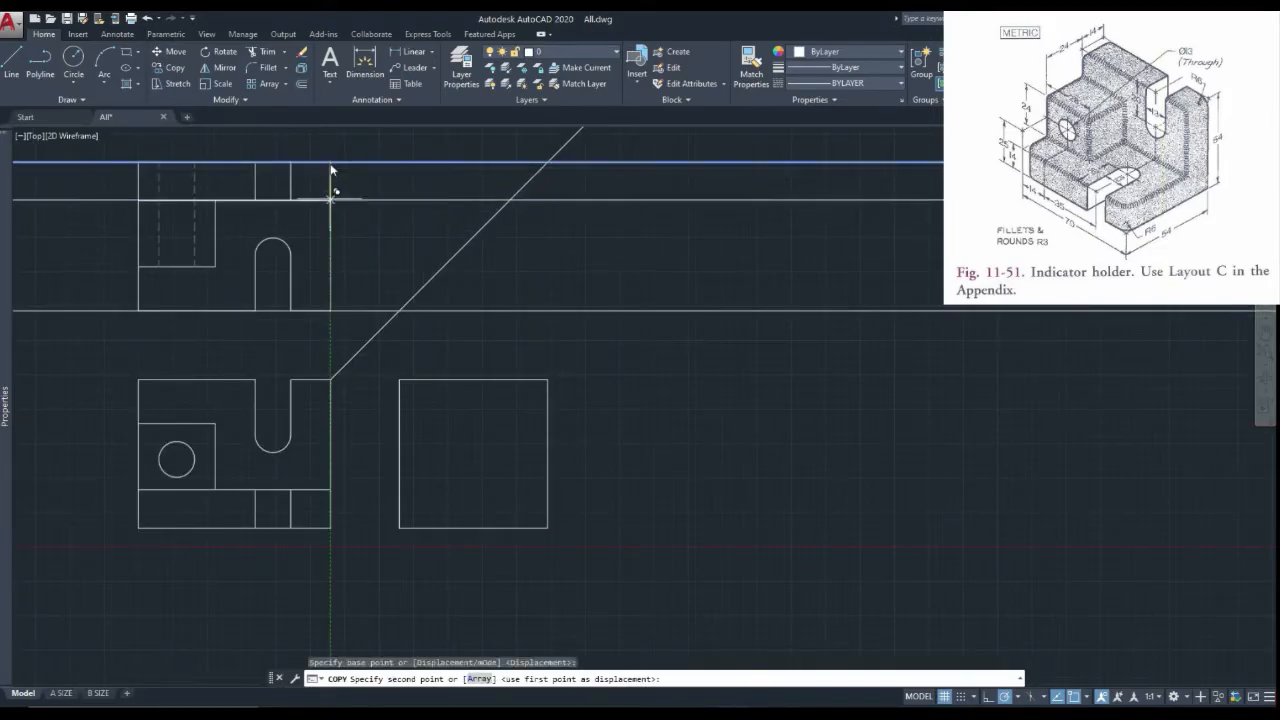
left_click(331, 200)
key("Escape")
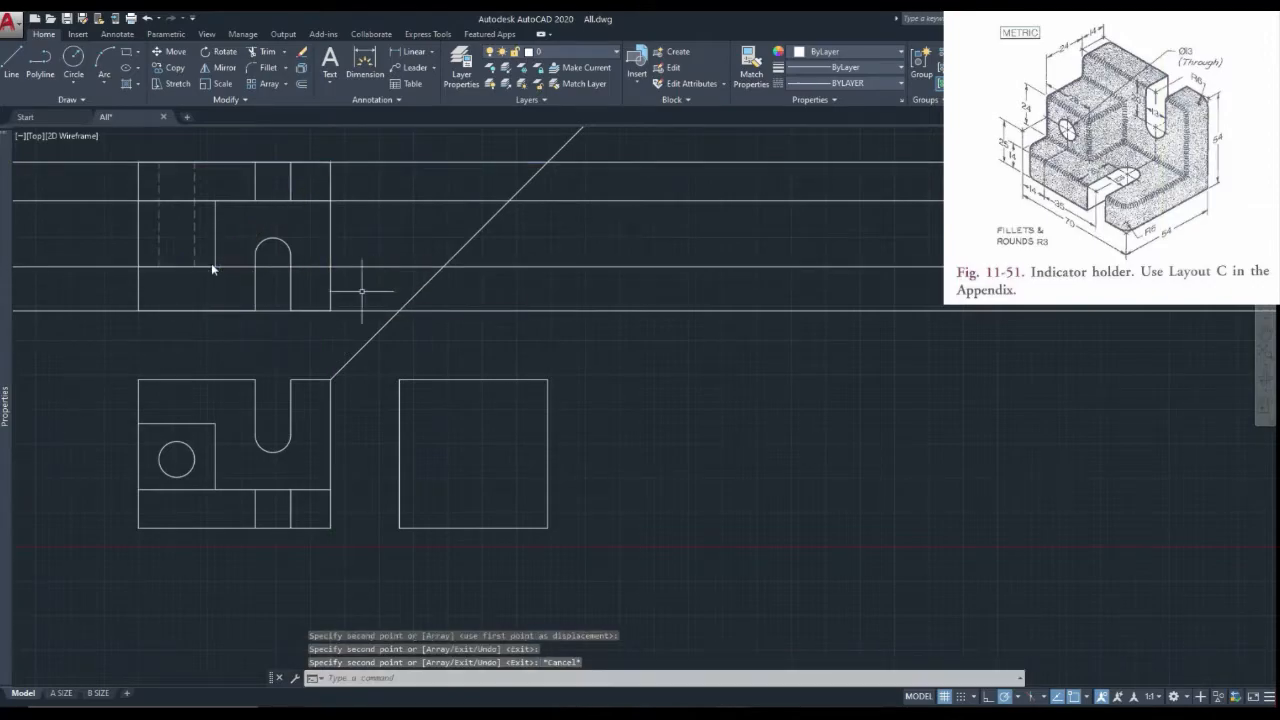
Step: Draw a vertical construction line through the point where the back wall's front-edge line crosses the miter line
left_click(45, 115)
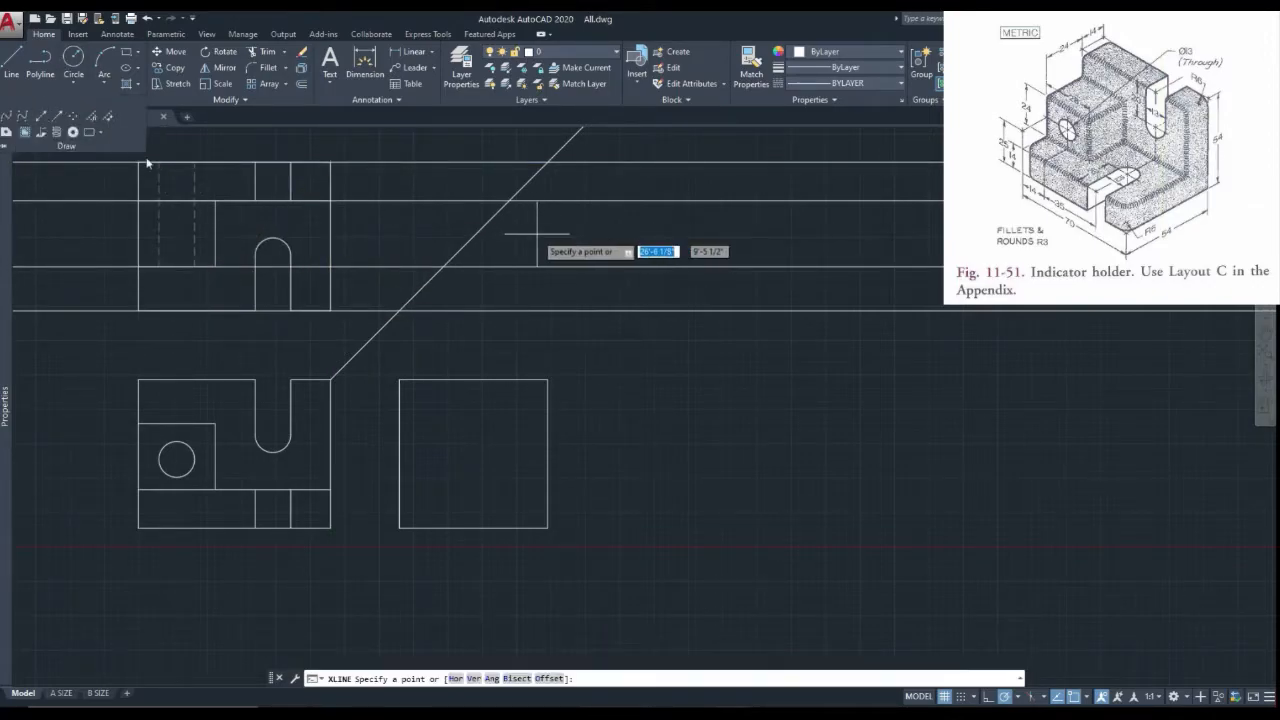
left_click(509, 201)
left_click(509, 223)
key("Return")
scroll(488, 146, "up", 8)
scroll(591, 362, "down", 10)
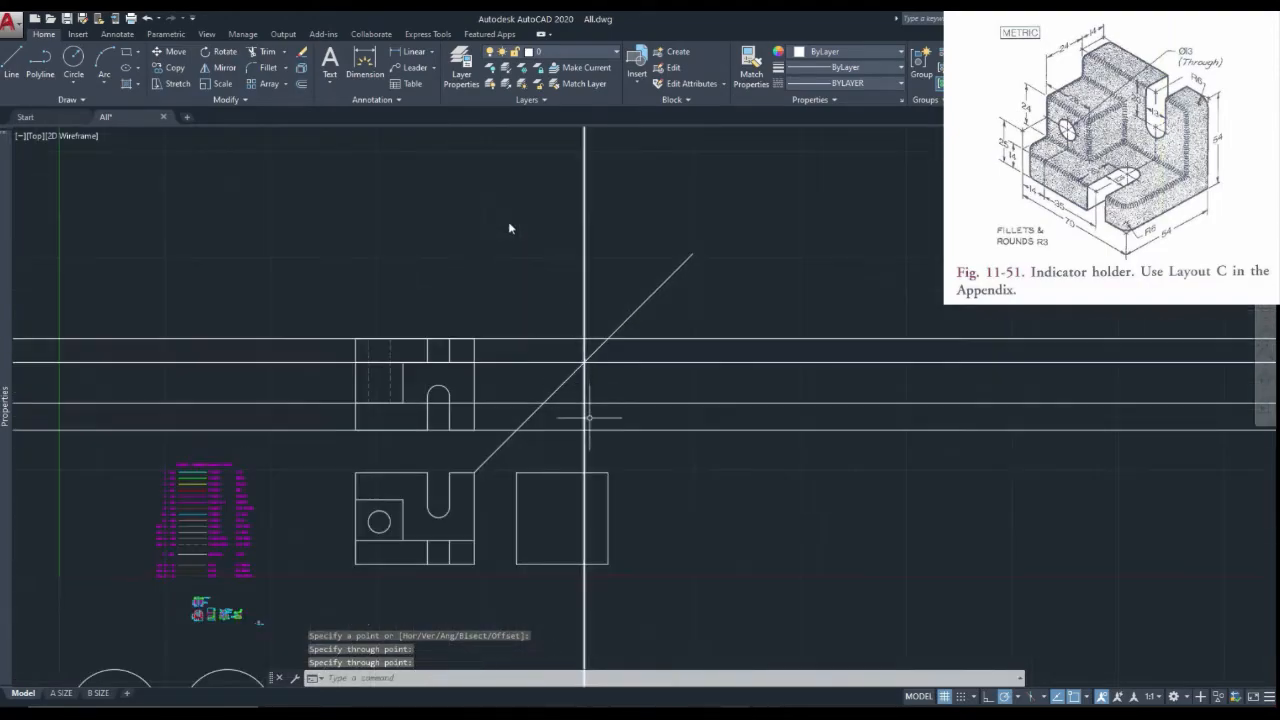
scroll(588, 528, "up", 2)
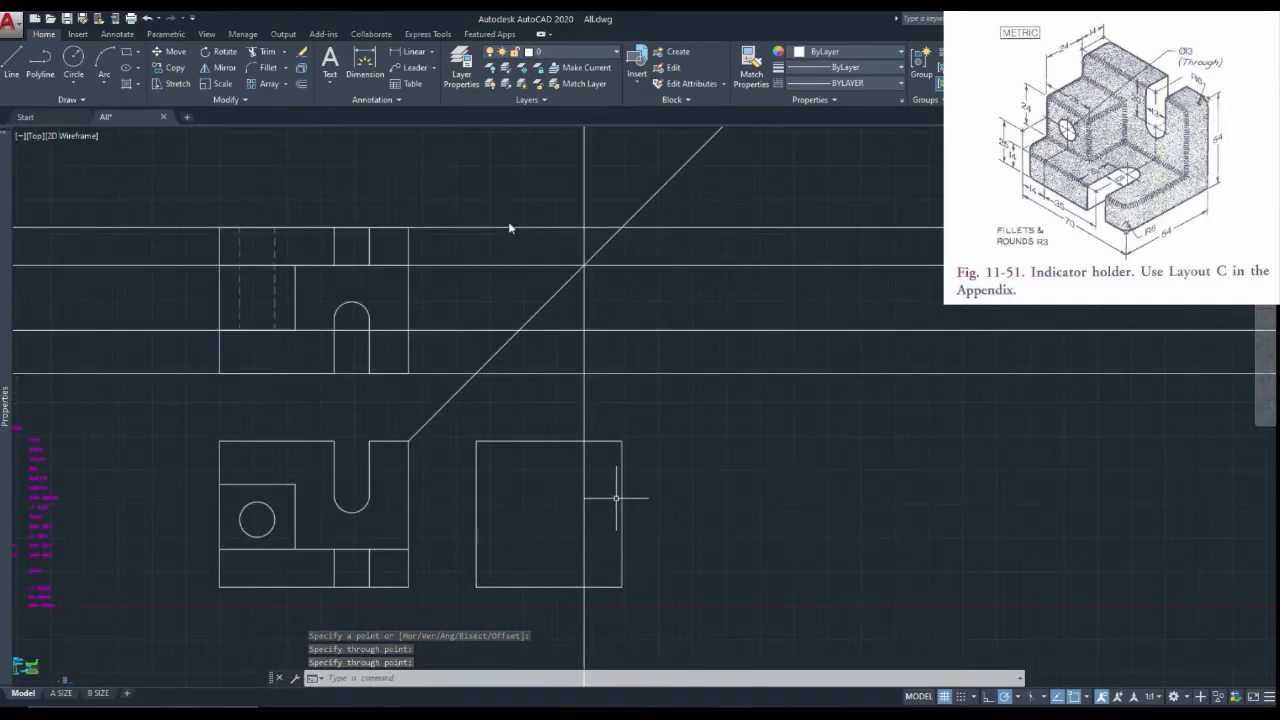
Step: Draw a horizontal construction line along the base's upper edge in the front view, projecting it across the side view
scroll(616, 498, "down", 2)
left_click(531, 496)
right_click(551, 468)
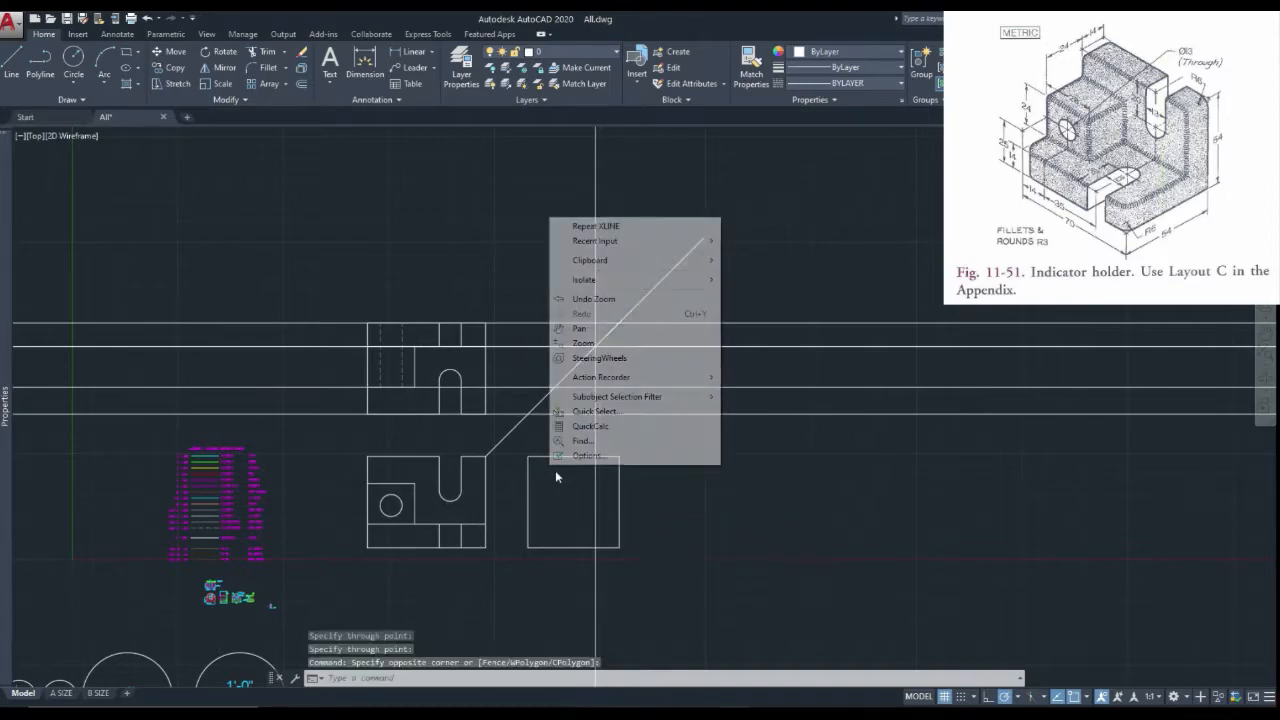
left_click(601, 228)
left_click(485, 524)
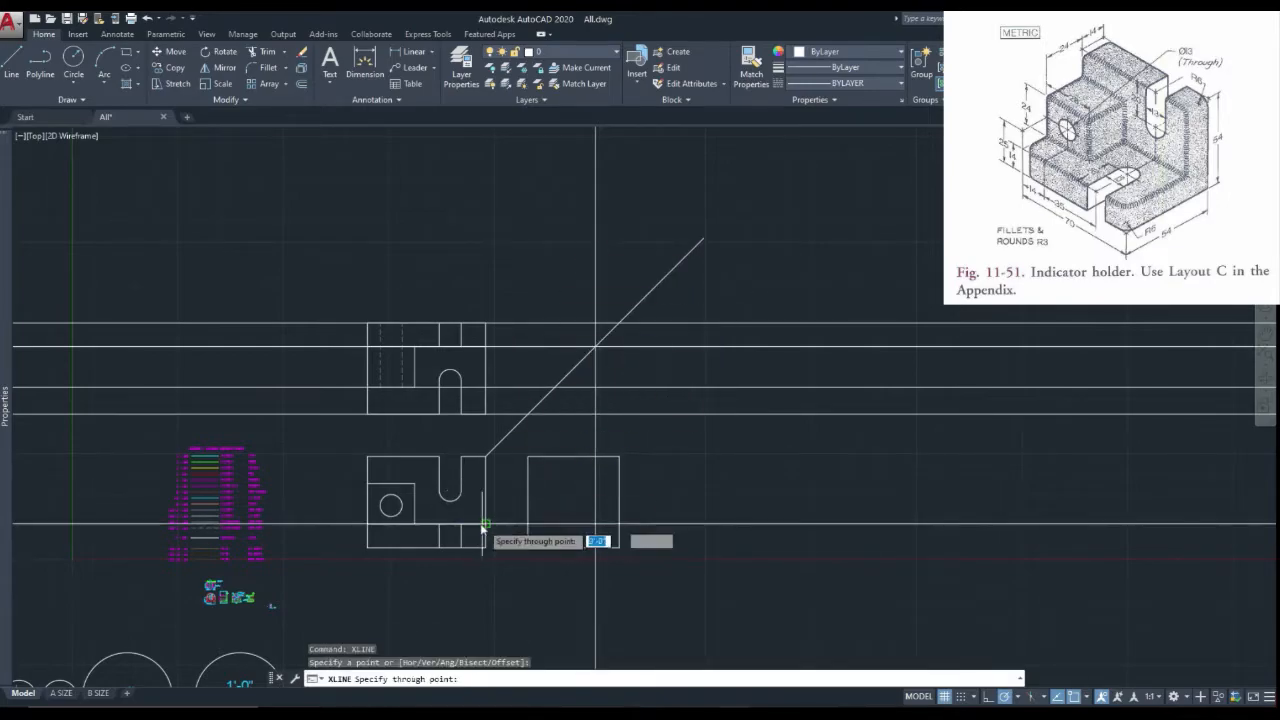
left_click(547, 524)
scroll(547, 524, "up", 2)
key("Escape")
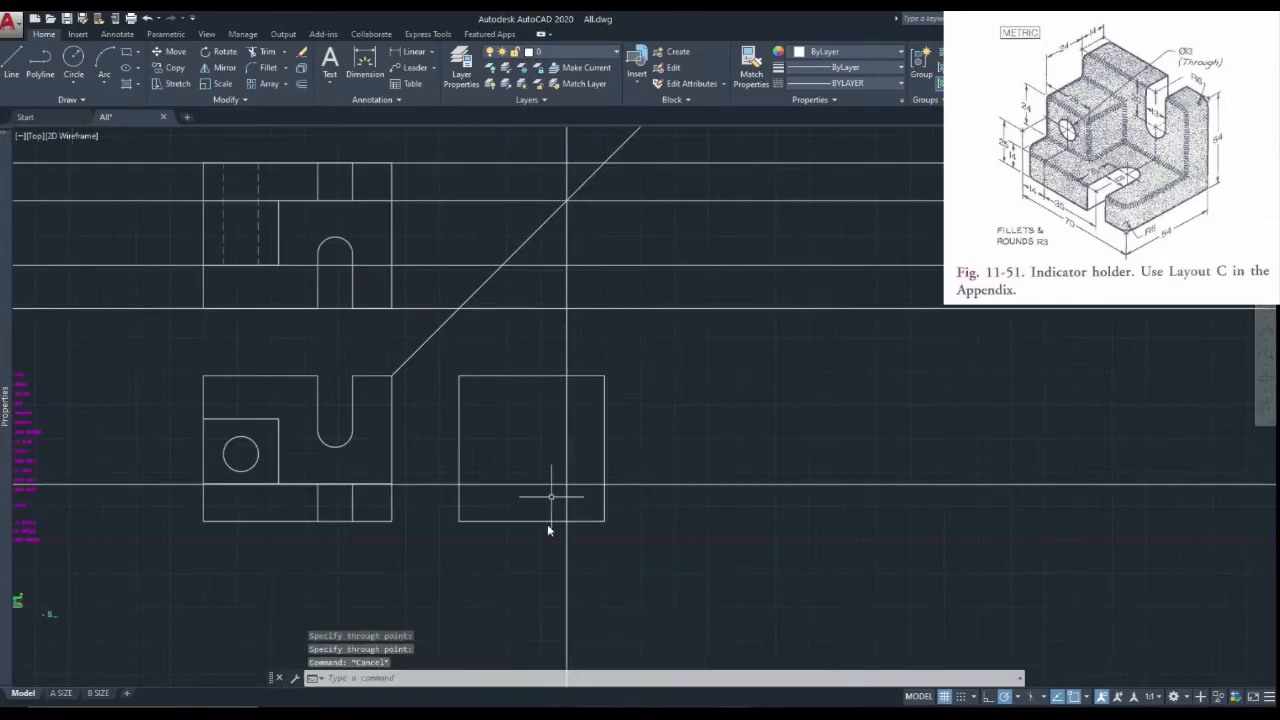
Step: Trim the wall and base construction lines to the side view's square outline
left_click(268, 53)
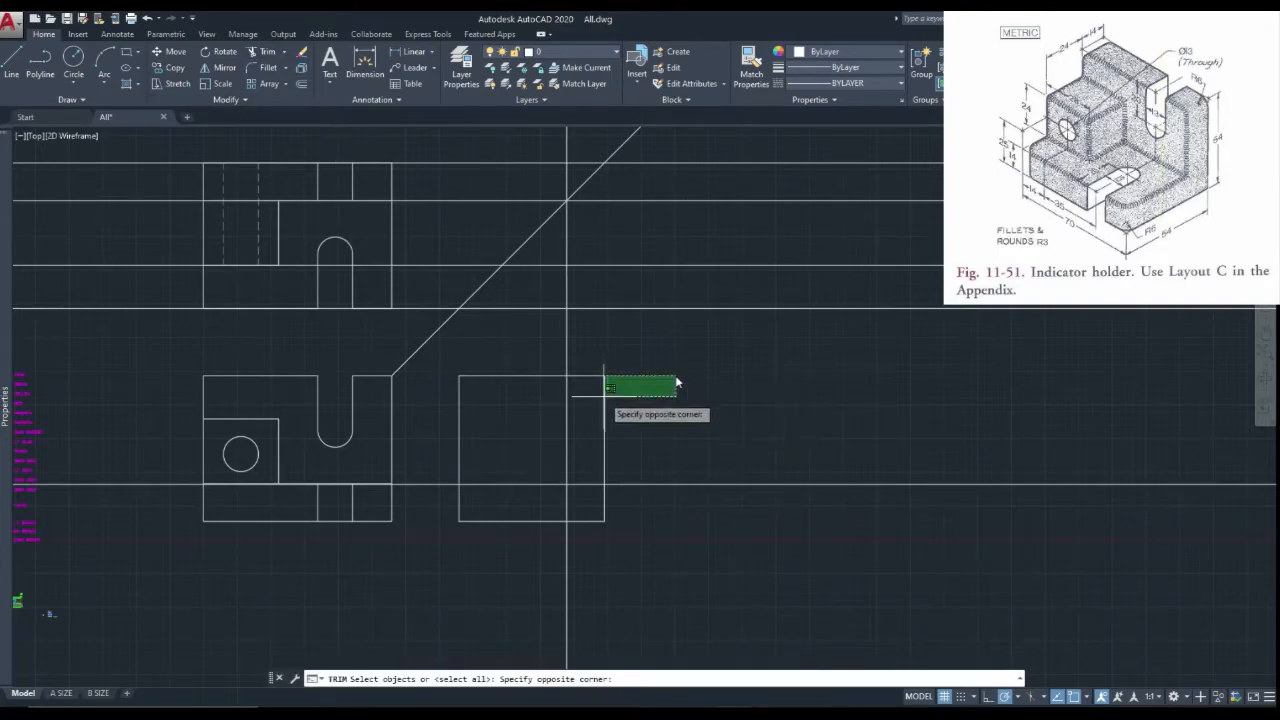
left_click(605, 392)
left_click(610, 381)
left_click(597, 365)
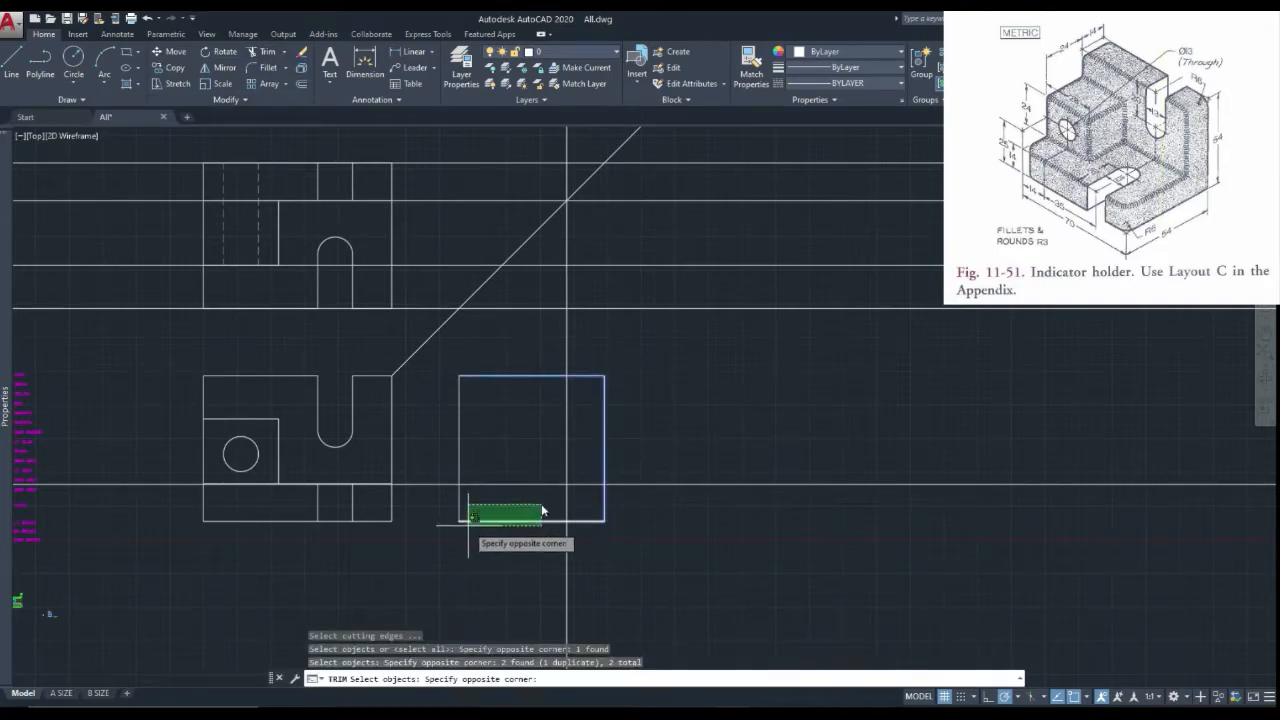
left_click(440, 540)
key("Return")
left_click(449, 511)
left_click(442, 454)
left_click(583, 343)
left_click(543, 352)
left_click(690, 484)
left_click(590, 565)
left_click(613, 563)
scroll(583, 478, "down", 2)
key("Escape")
Step: Trim the side view's square and its inner lines to an L-shaped profile of the base and back wall
scroll(575, 497, "up", 4)
right_click(498, 374)
left_click(528, 385)
right_click(528, 385)
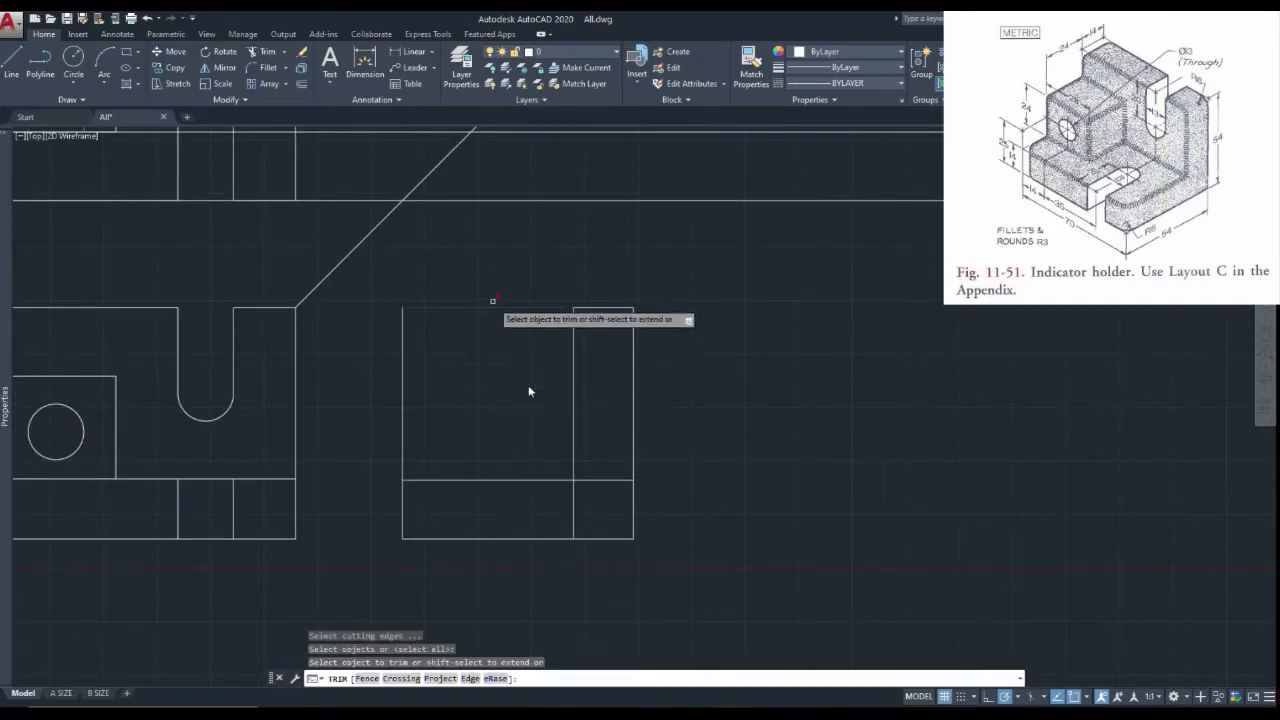
left_click_drag(494, 301, 366, 367)
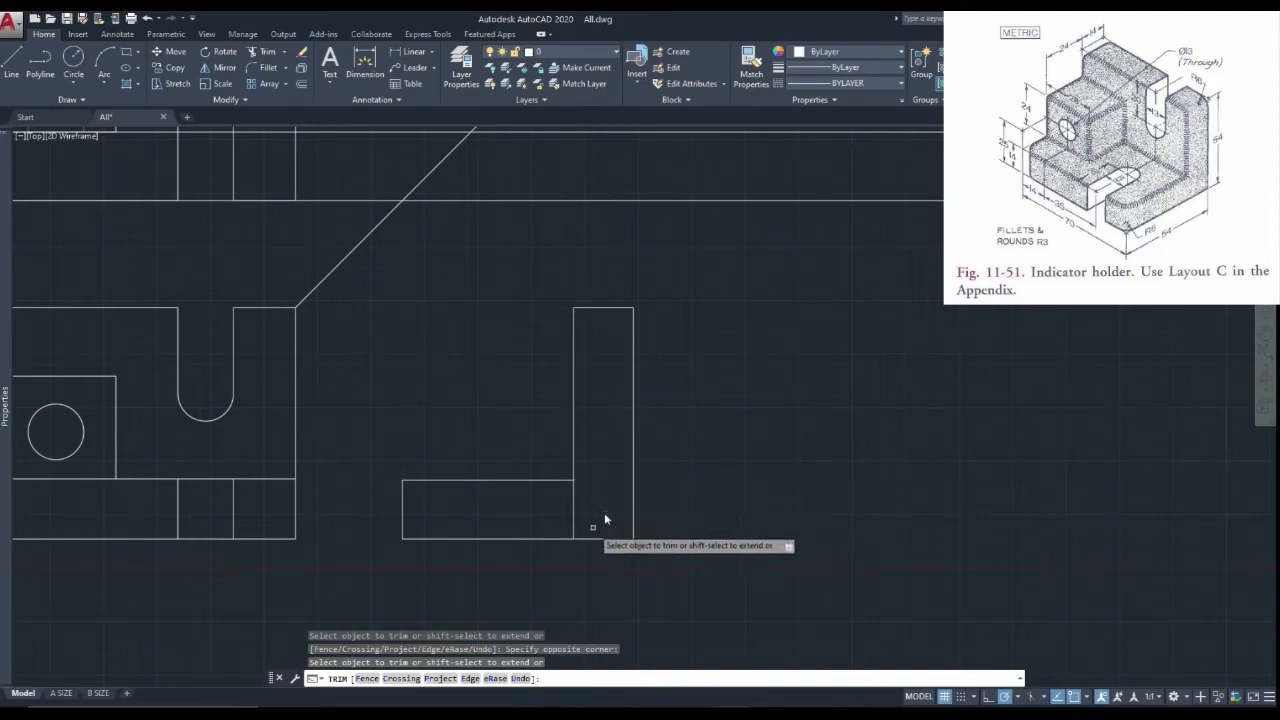
scroll(545, 516, "down", 3)
scroll(545, 516, "up", 3)
key("Escape")
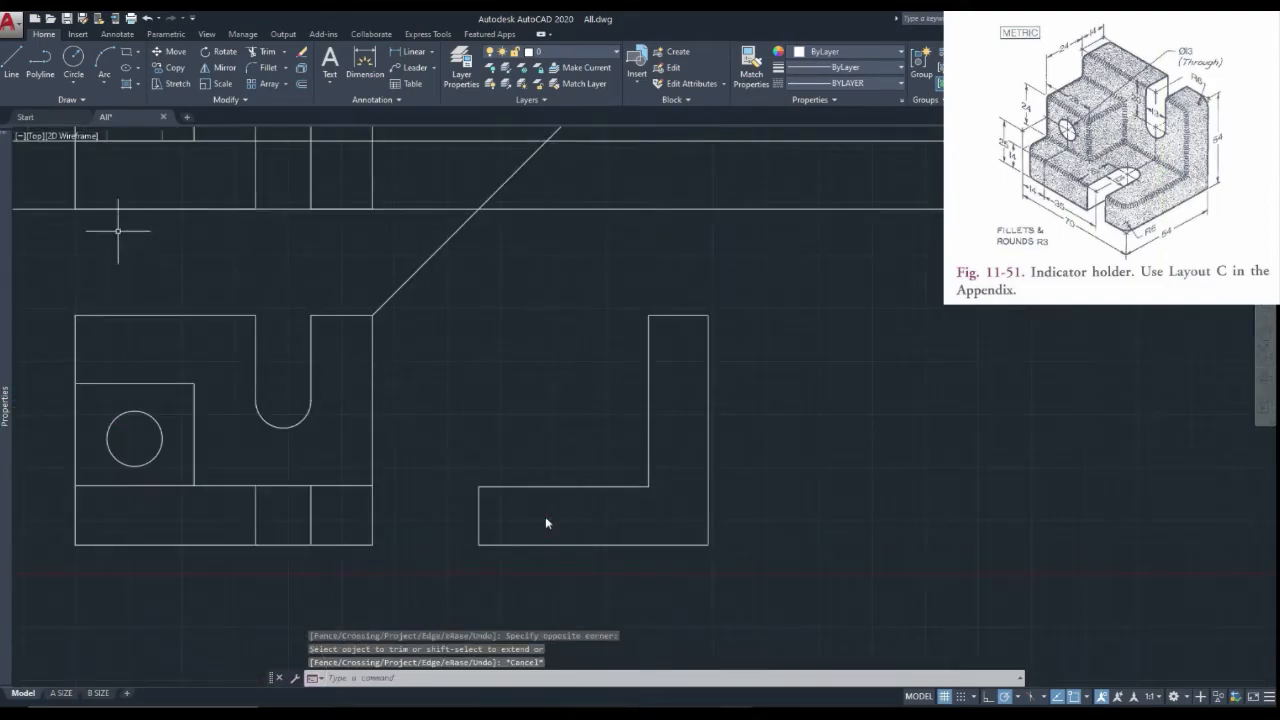
Step: Draw a horizontal construction line along the block's upper edge in the front view, projecting its height into the side view
left_click(80, 100)
left_click(41, 116)
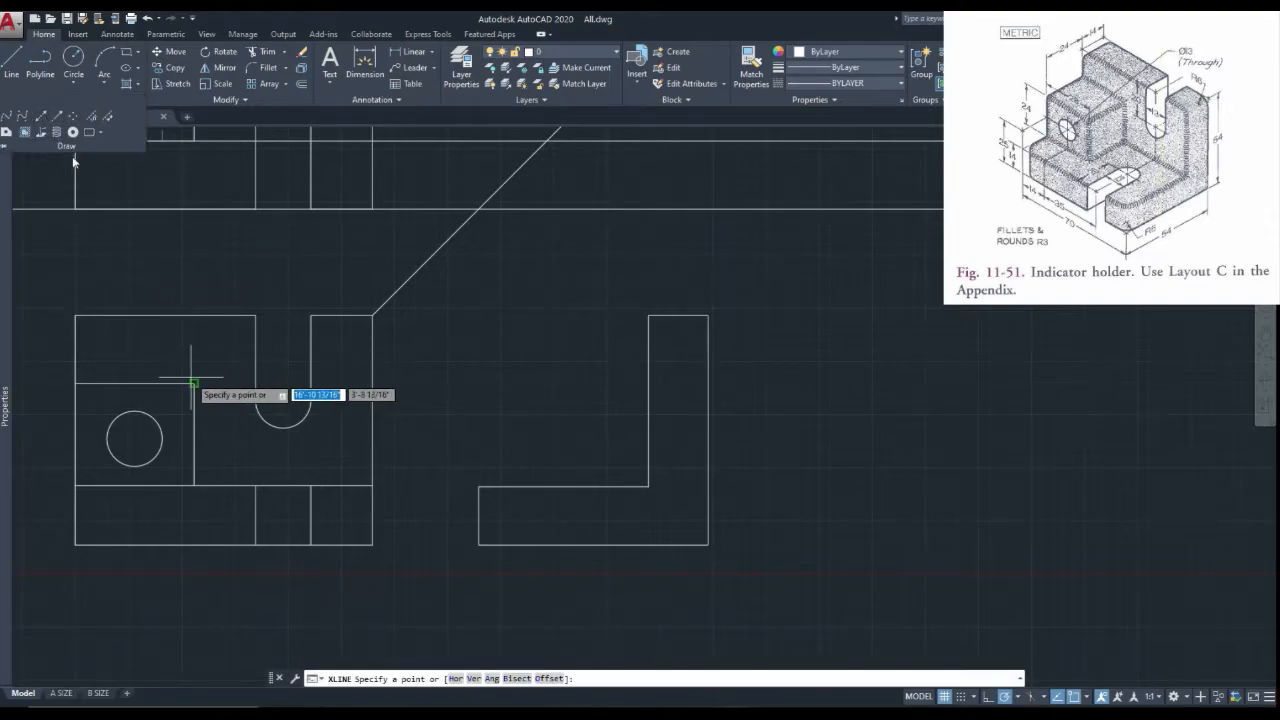
left_click(194, 383)
left_click(229, 383)
scroll(229, 383, "down", 4)
key("Return")
Step: Draw a vertical construction line through the point where the block's front-edge line crosses the miter line
key("Return")
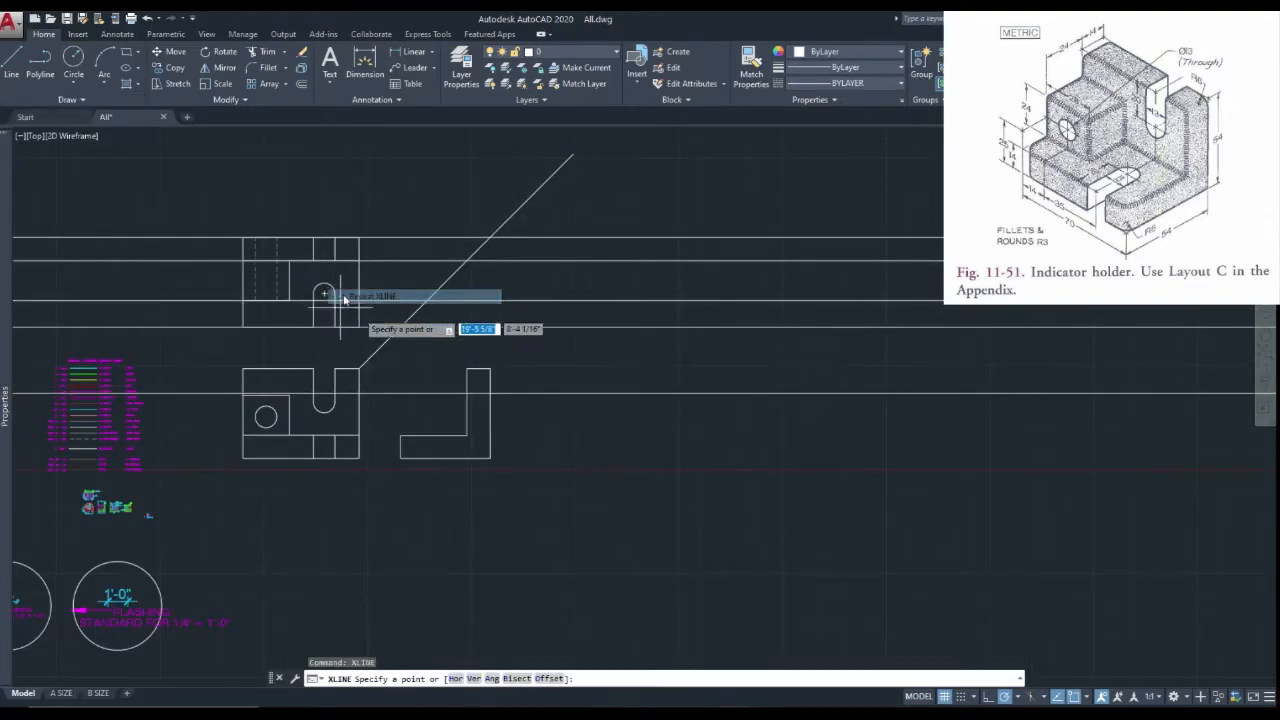
scroll(428, 290, "up", 3)
left_click(428, 292)
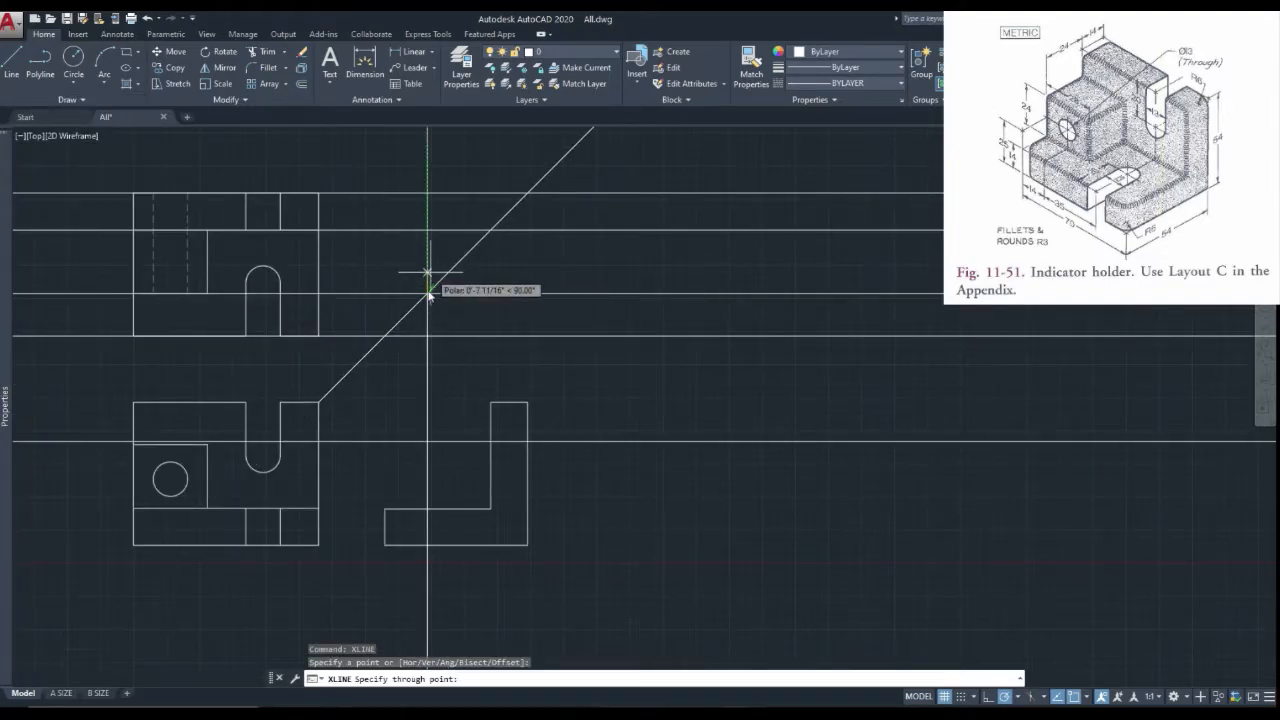
left_click(428, 283)
key("Return")
Step: Trim the block's two construction lines so they outline the block between the base and the back wall in the side view
left_click(263, 51)
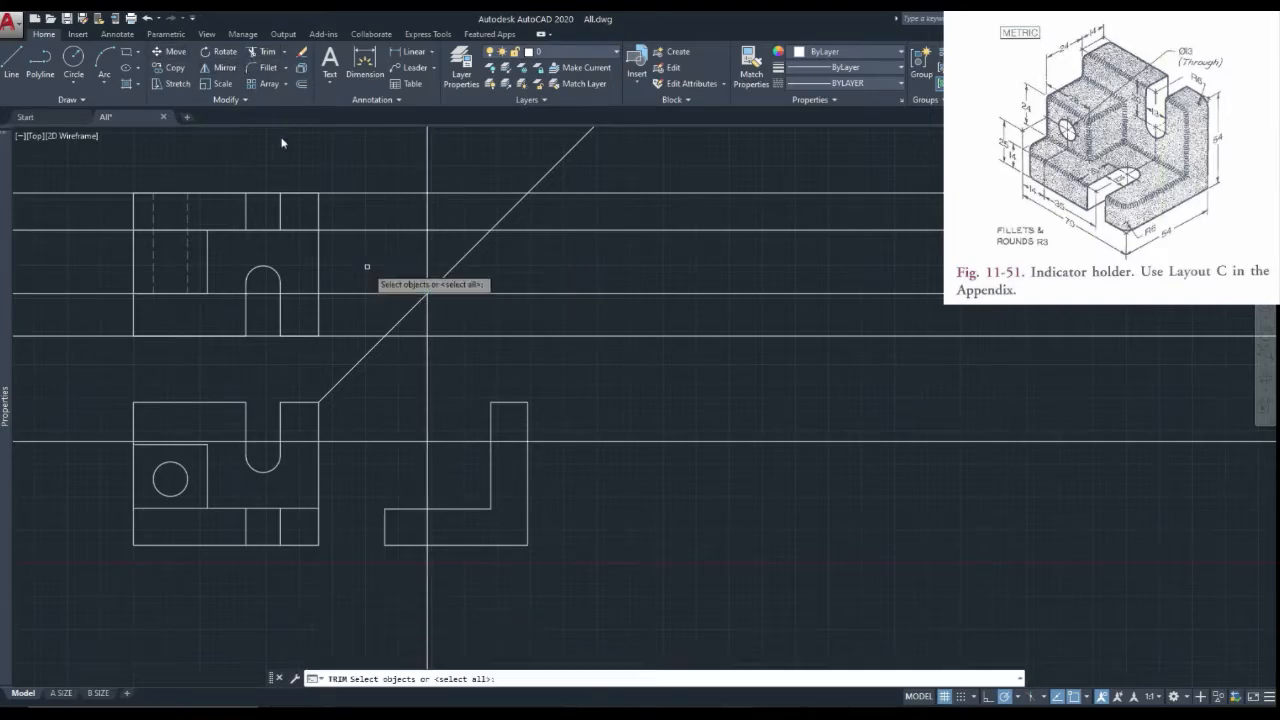
scroll(454, 451, "up", 2)
left_click(551, 514)
left_click(476, 554)
left_click(455, 381)
left_click(383, 460)
key("Return")
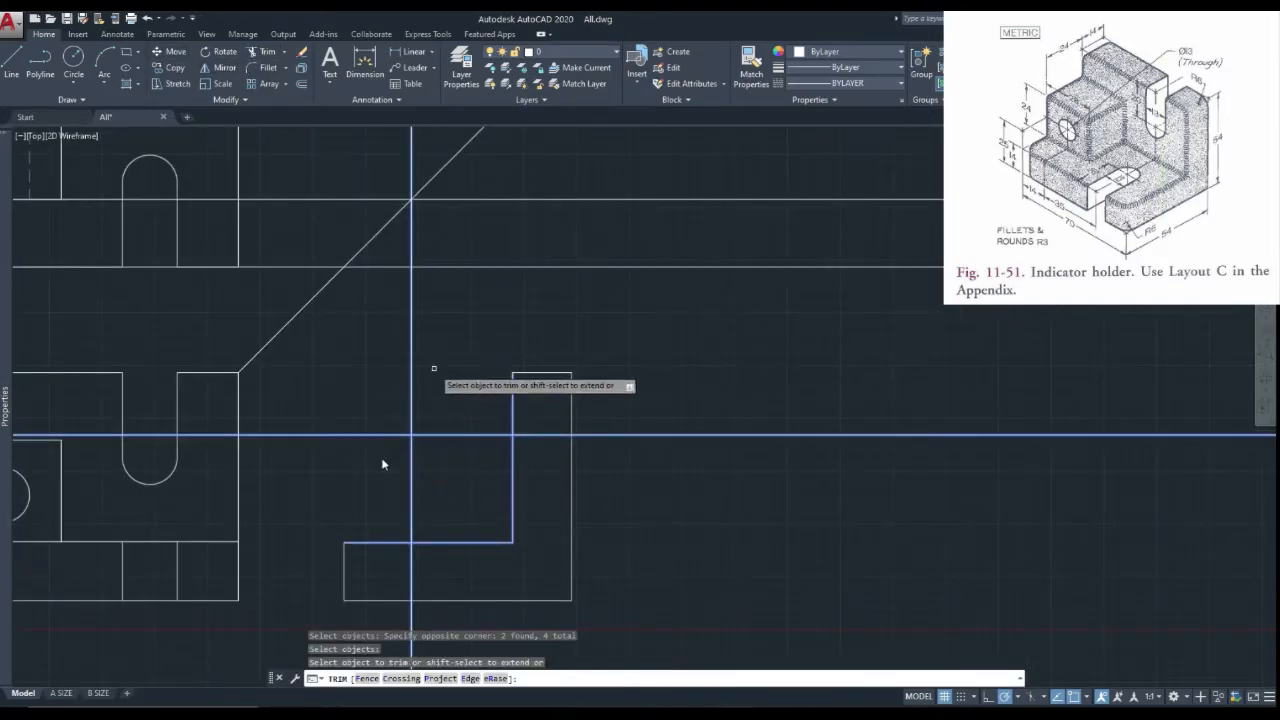
left_click(434, 377)
left_click(358, 383)
left_click(360, 376)
left_click(325, 460)
left_click(706, 467)
left_click(657, 390)
scroll(656, 389, "down", 2)
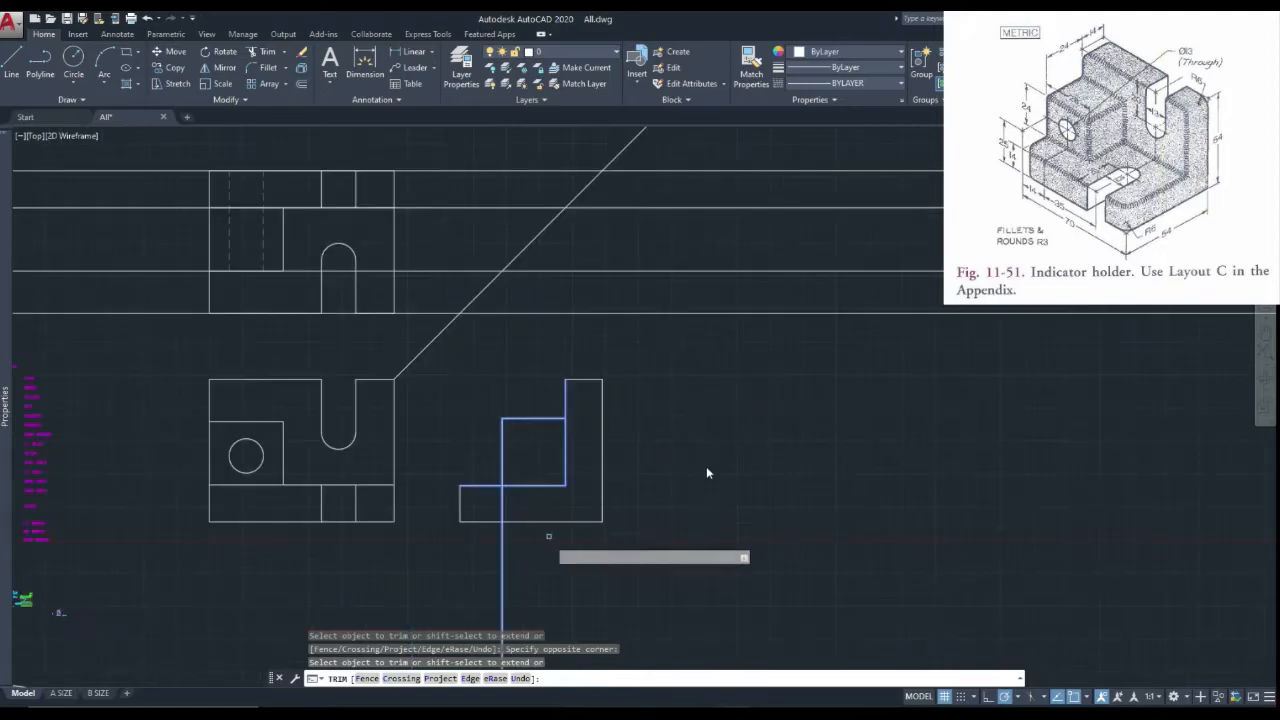
left_click(411, 612)
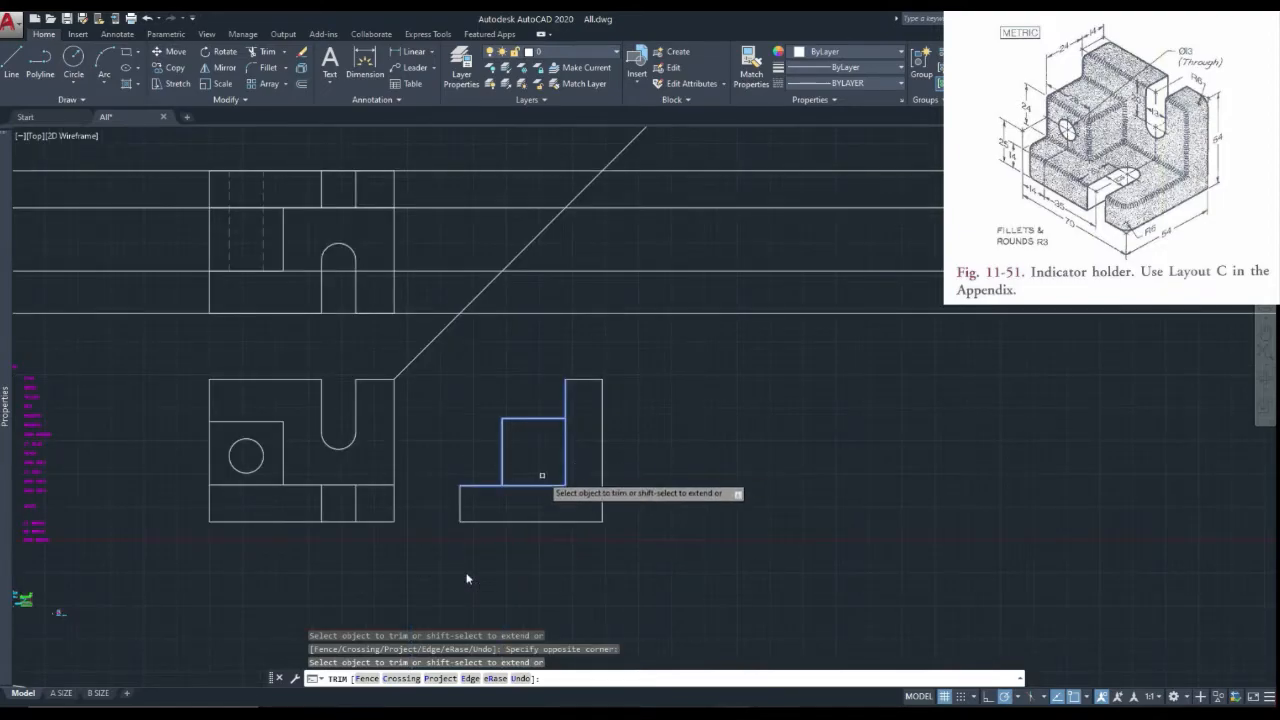
key("Escape")
Step: Move the construction line at the block's front edge in the top view to the top of the base slot's arc
scroll(558, 409, "up", 2)
scroll(556, 407, "down", 2)
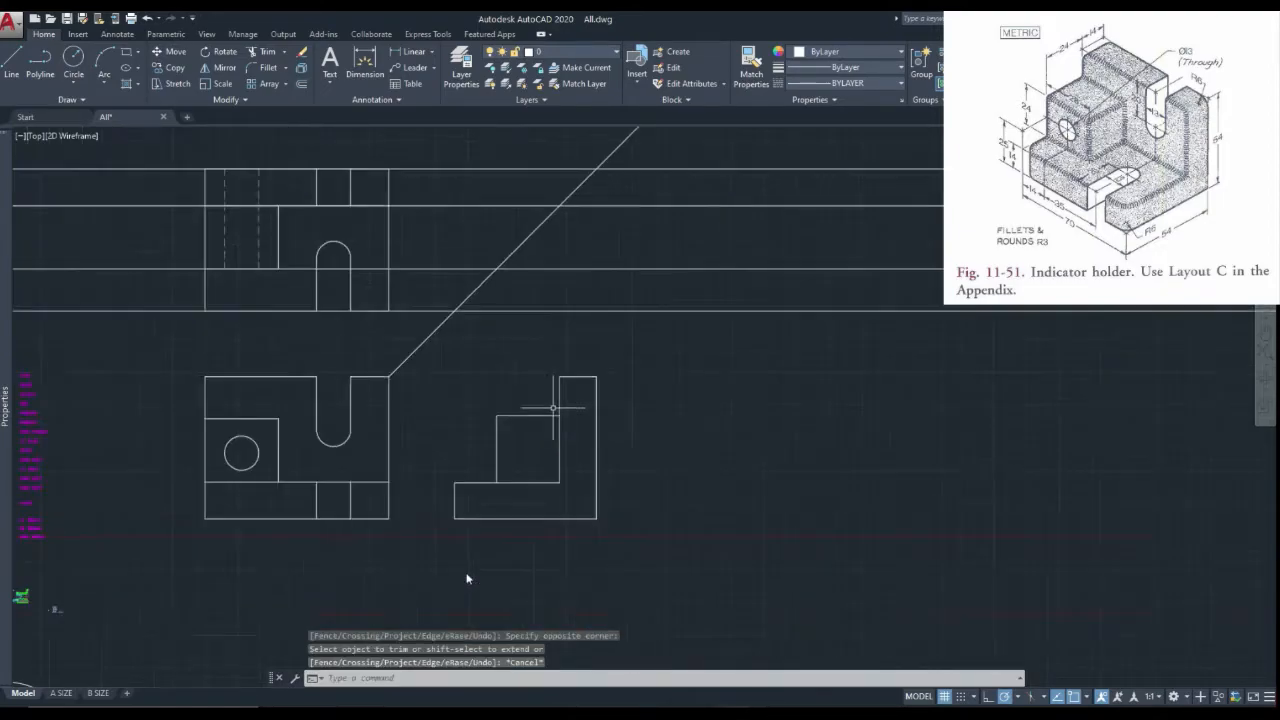
left_click(408, 271)
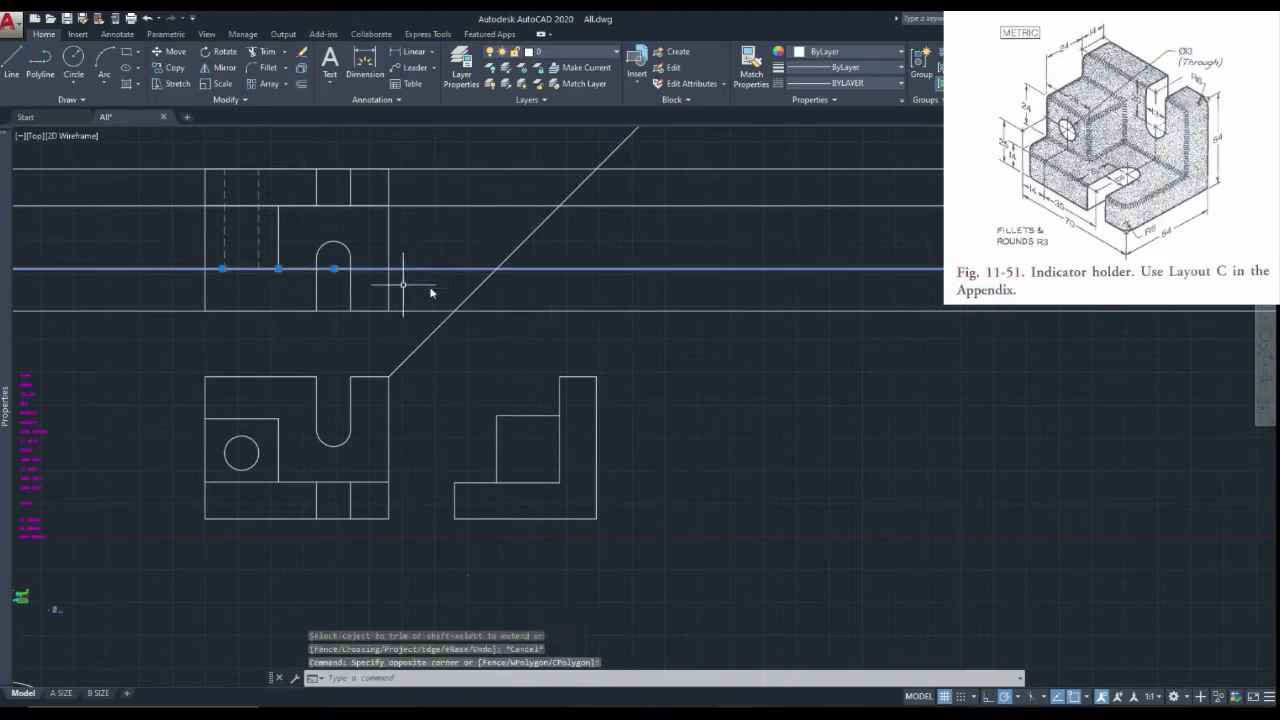
left_click(334, 269)
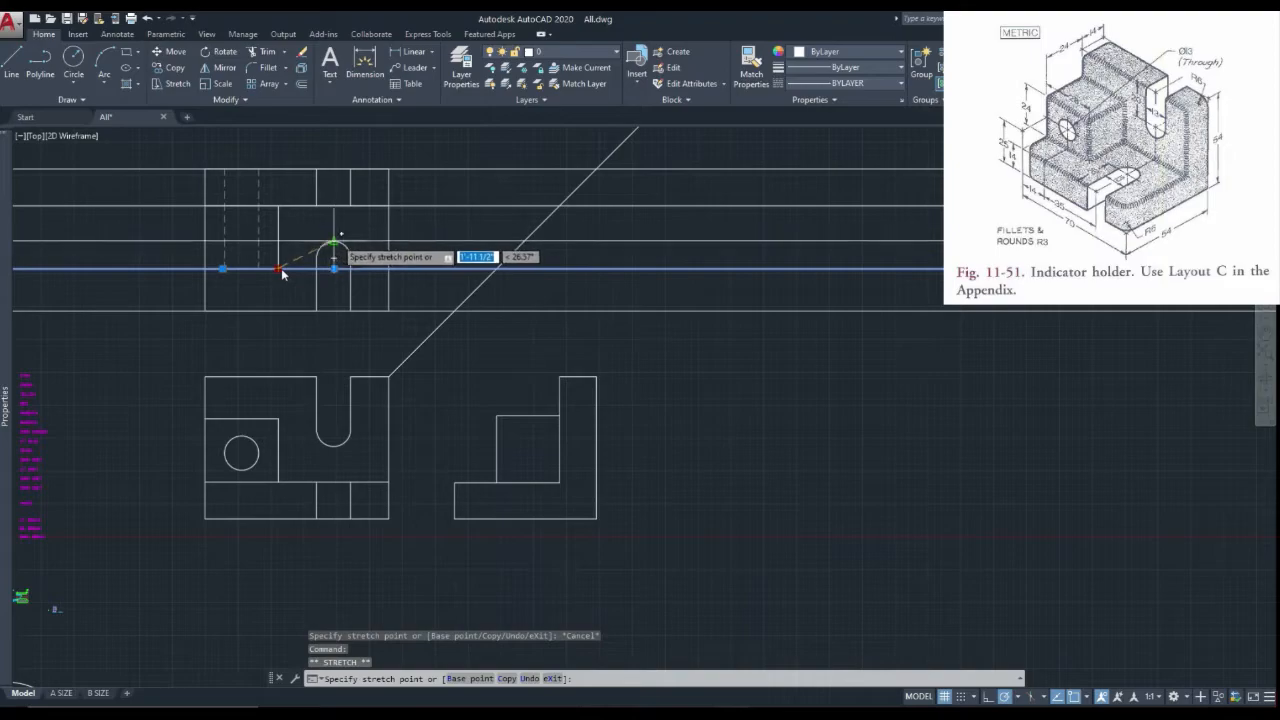
left_click(334, 241)
key("Escape")
Step: Draw a vertical construction line through the point where the slot-end line crosses the miter line
left_click(50, 77)
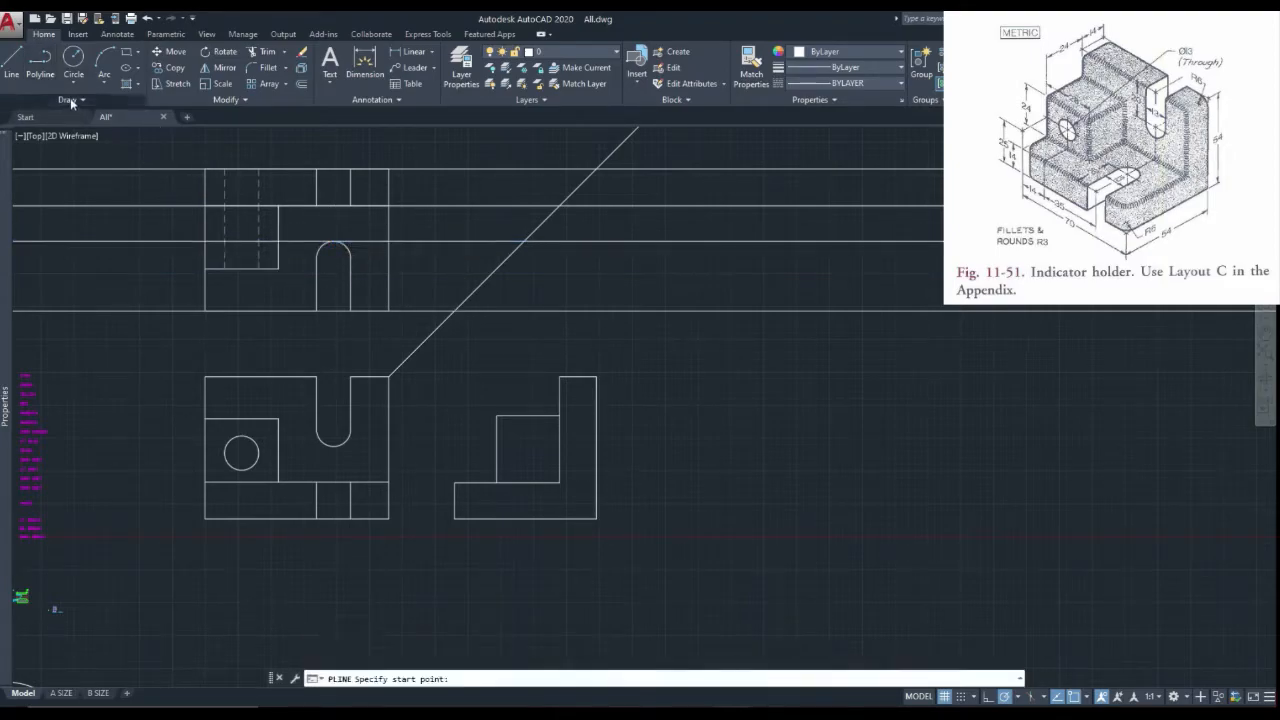
left_click(39, 117)
left_click(523, 241)
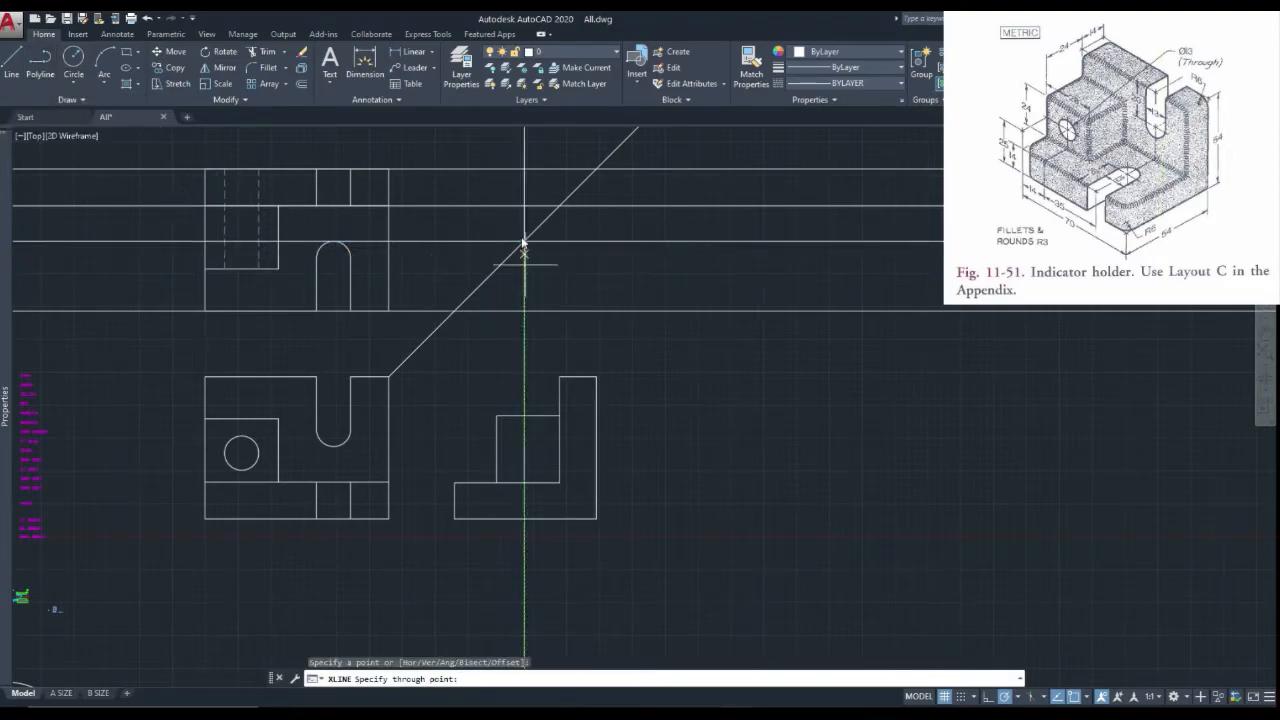
left_click(529, 330)
key("Escape")
scroll(528, 334, "up", 2)
scroll(528, 334, "down", 2)
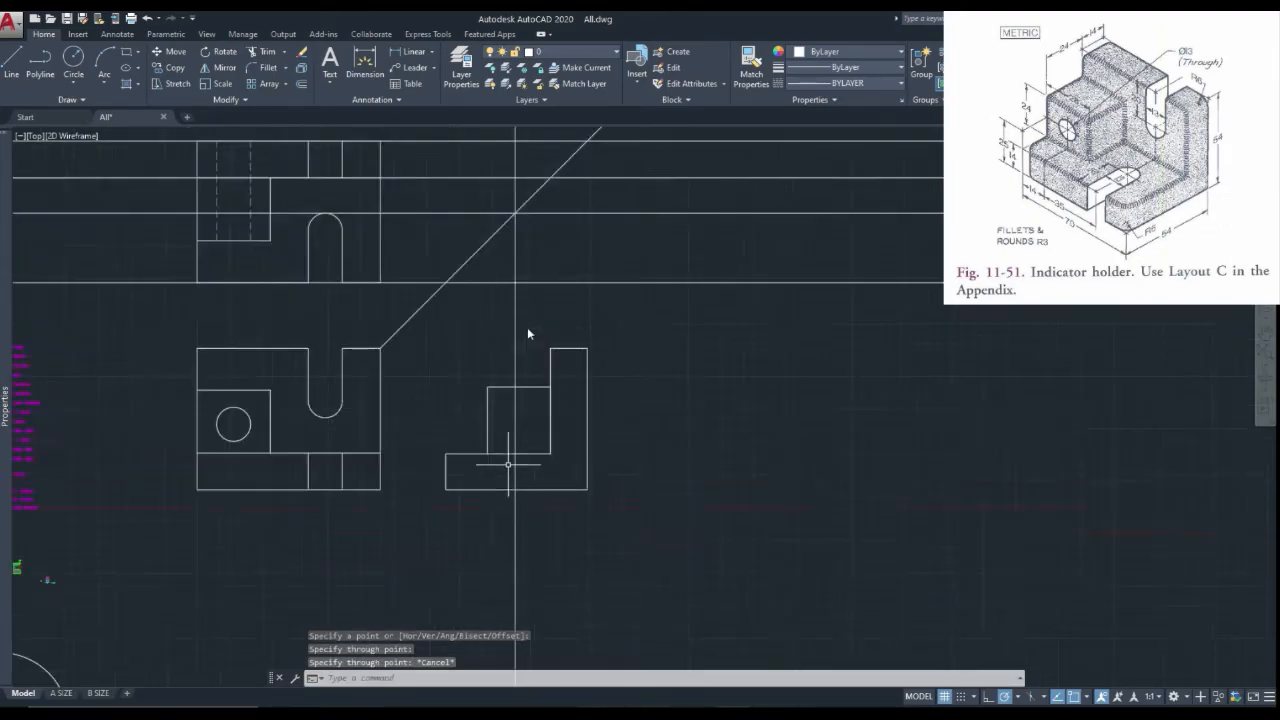
Step: Trim the slot-end construction line to the base's thickness in the side view
scroll(528, 330, "up", 2)
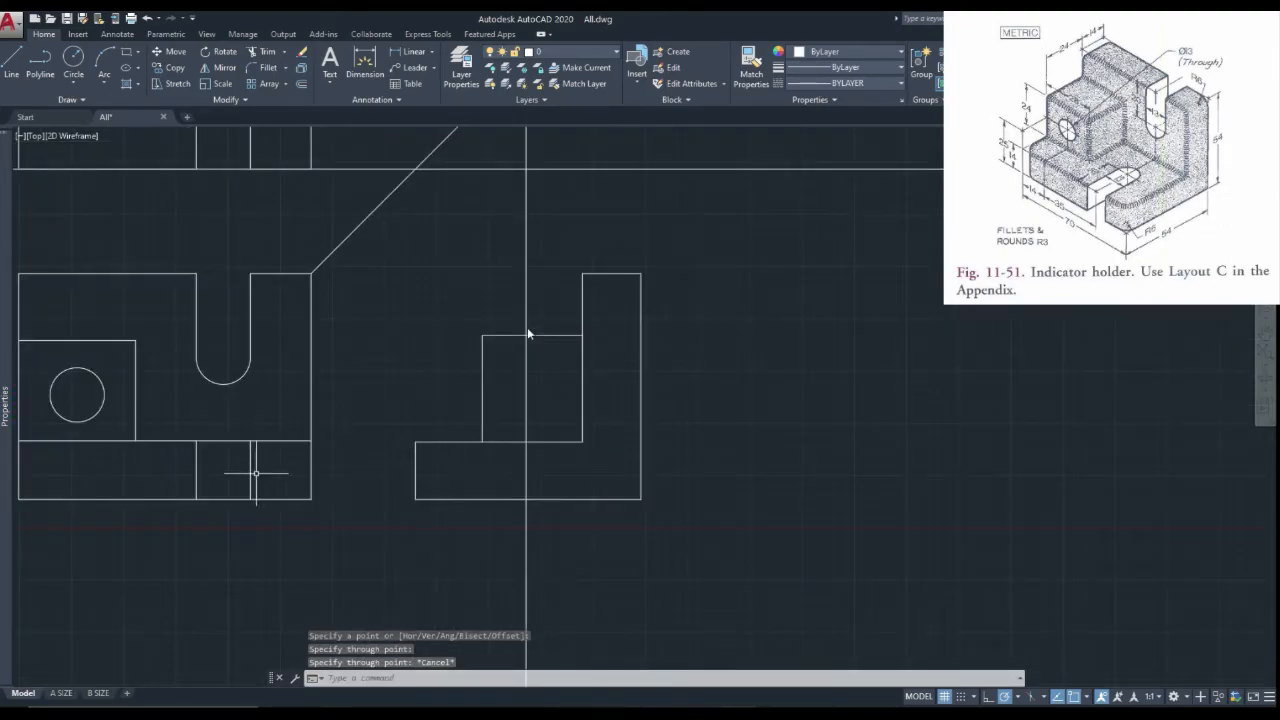
left_click(262, 55)
left_click(440, 416)
left_click(432, 546)
key("Return")
left_click(557, 416)
left_click(499, 417)
left_click(547, 543)
left_click(440, 543)
key("Escape")
scroll(513, 473, "down", 2)
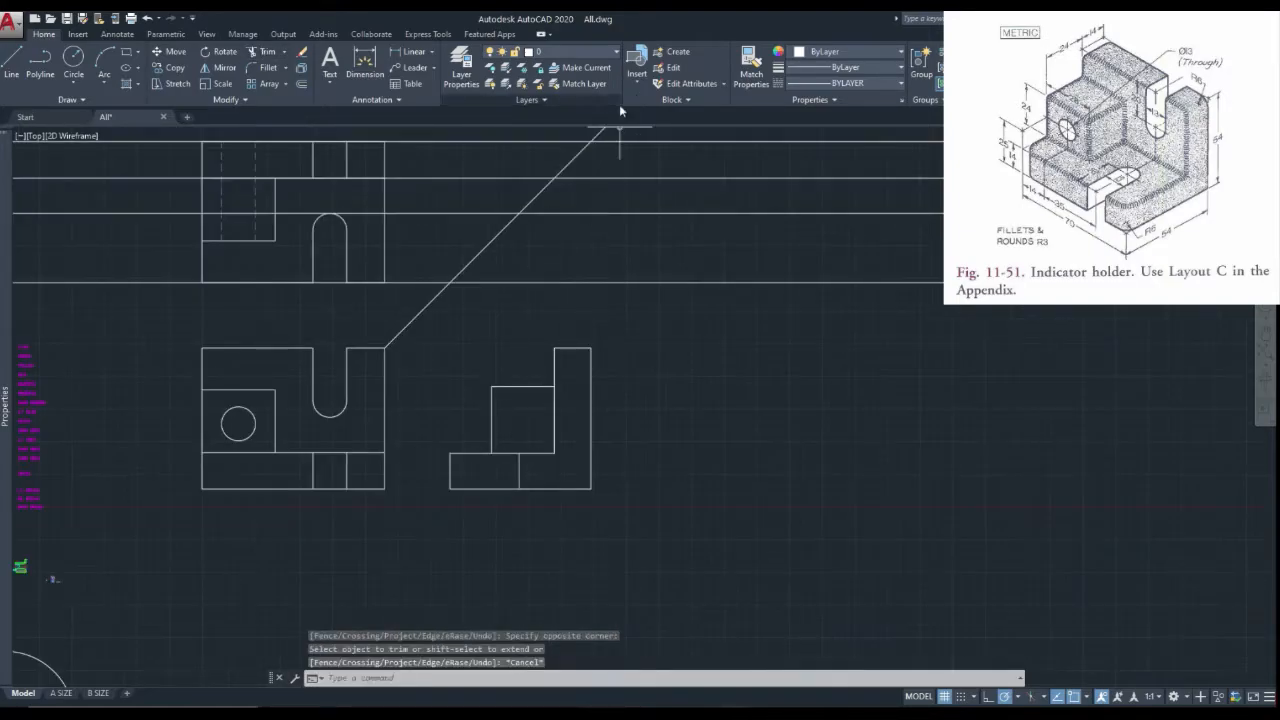
Step: Match the slot-end line in the side view's base to the dashed hidden line of the hole in the top view
left_click(751, 65)
left_click(256, 184)
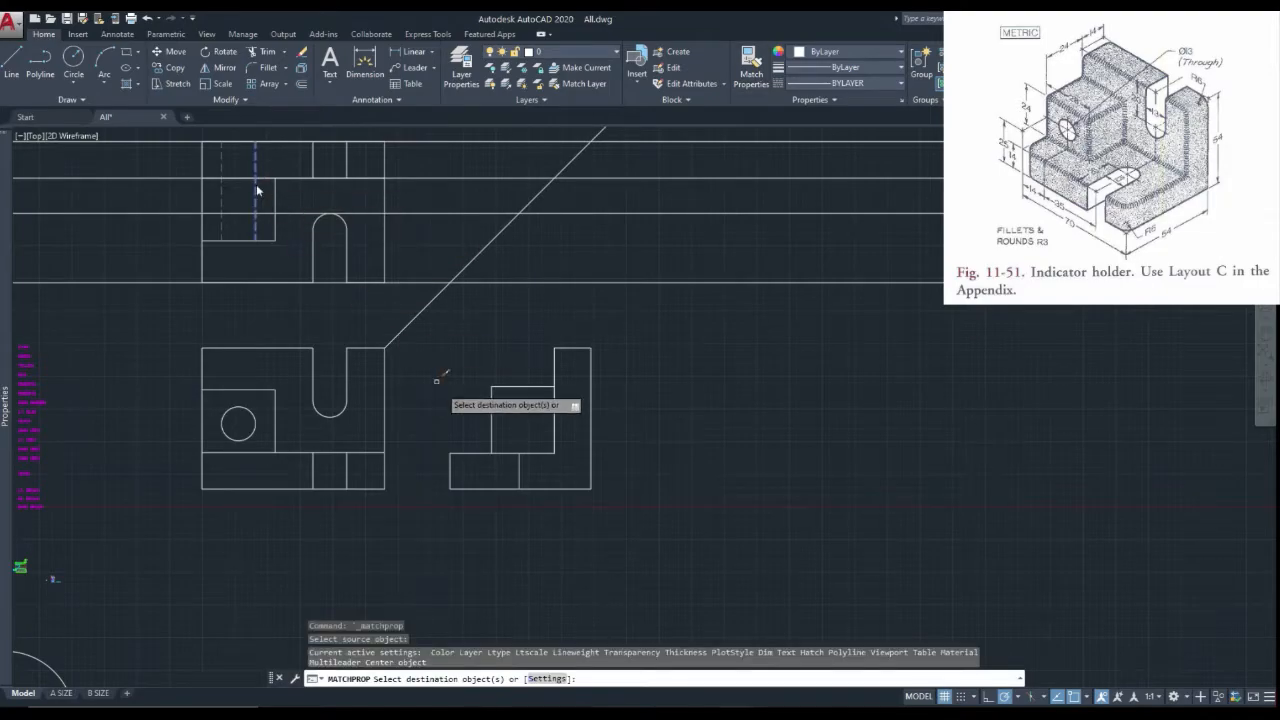
scroll(457, 428, "up", 2)
left_click(568, 506)
left_click(509, 501)
scroll(519, 499, "down", 4)
key("Escape")
scroll(509, 500, "up", 2)
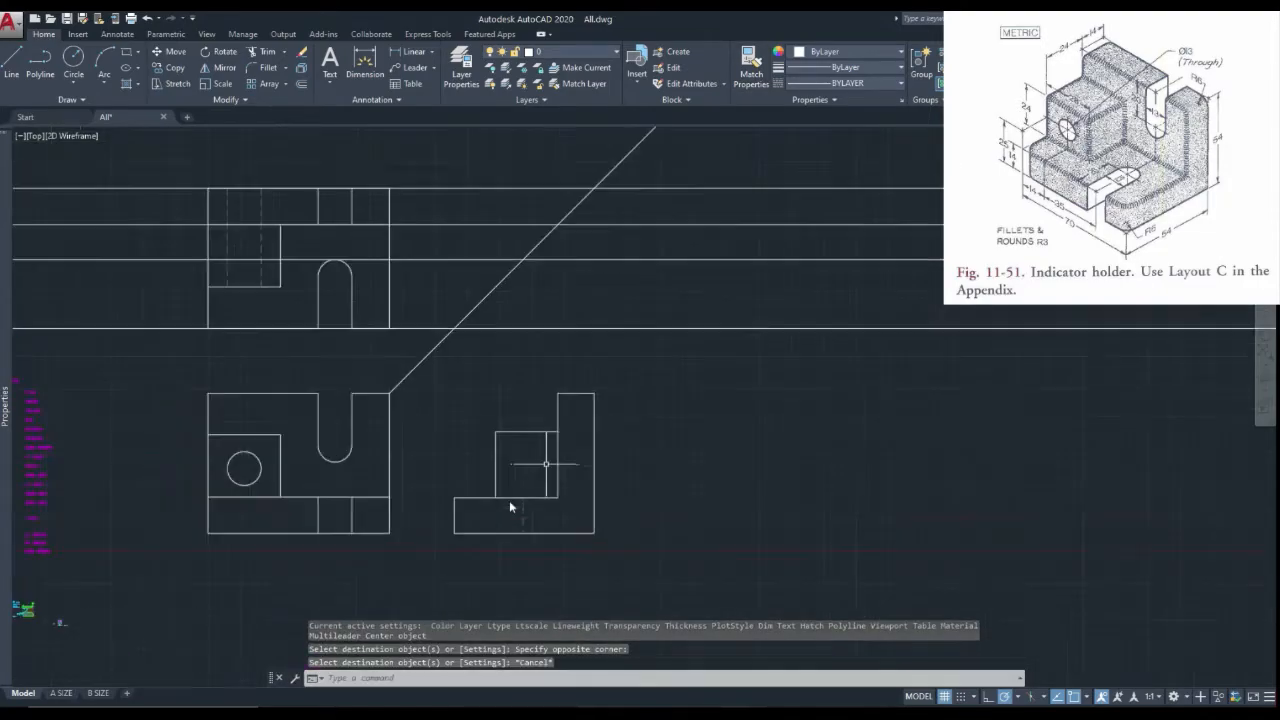
Step: Draw a horizontal polyline from the bottom of the back wall slot's arc in the front view past the side view
left_click(45, 65)
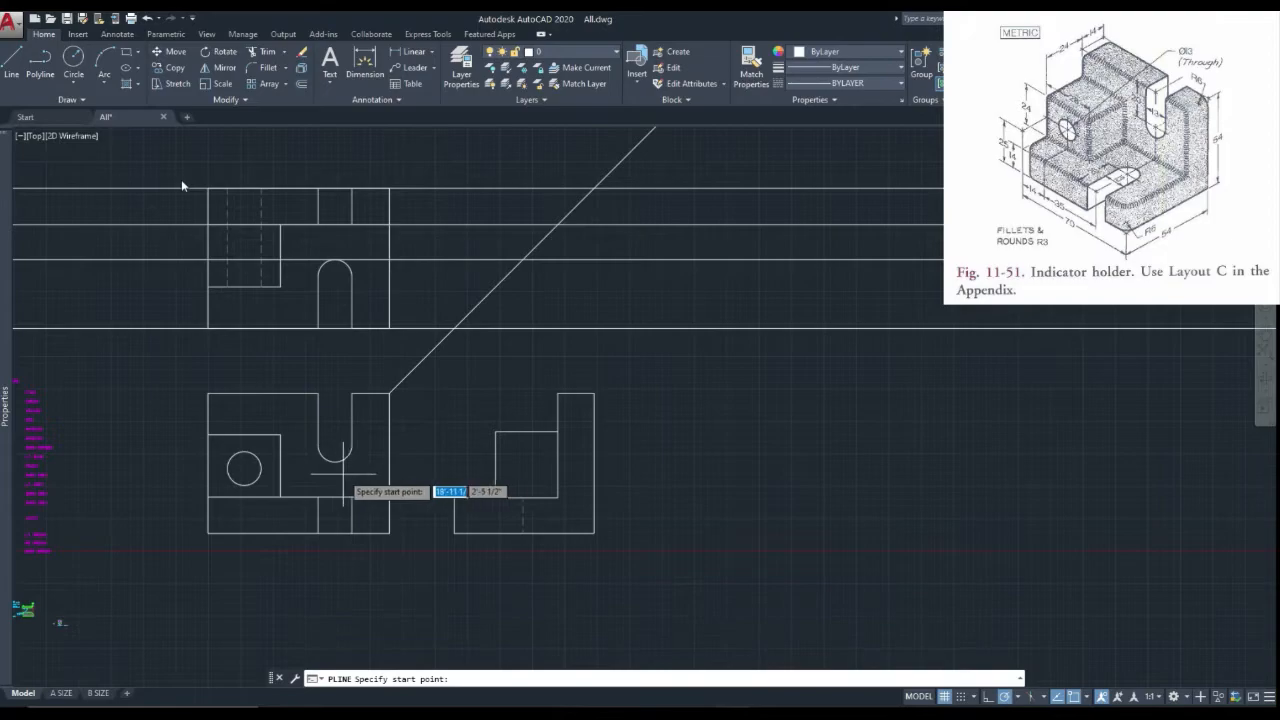
left_click(335, 463)
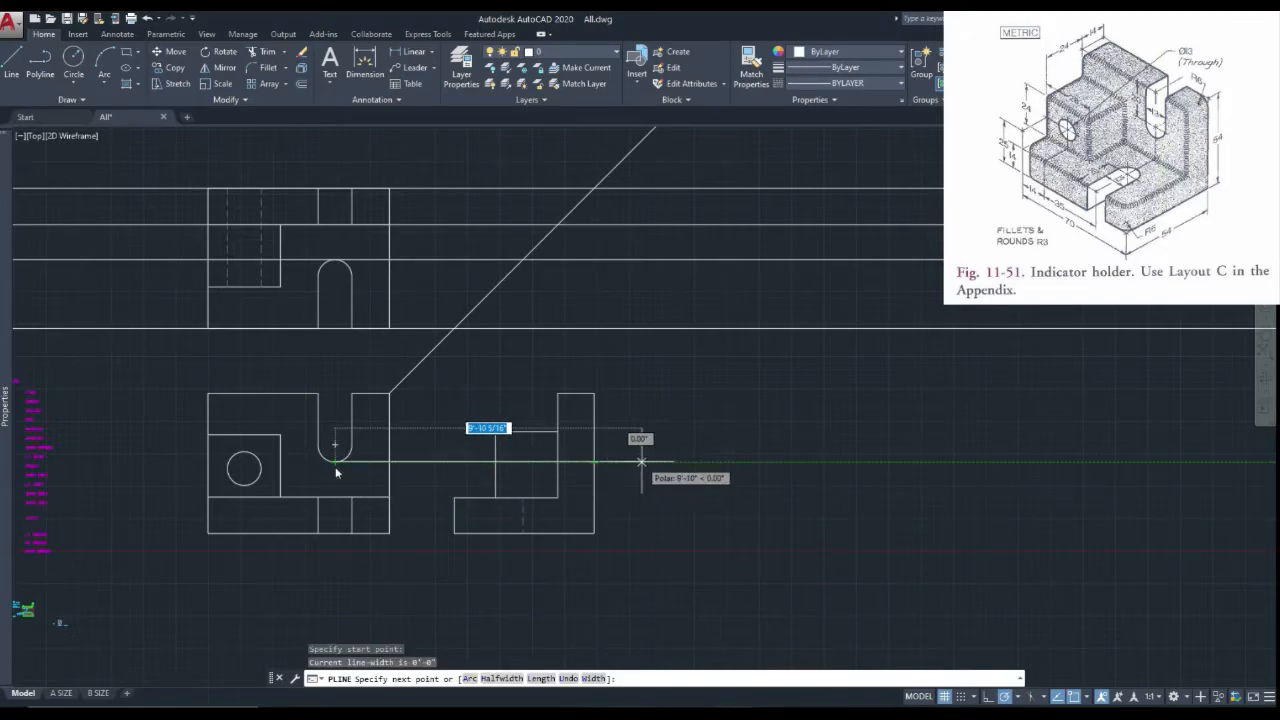
left_click(641, 462)
key("Escape")
Step: Trim the slot-bottom projection line to the back wall's thickness in the side view
left_click(254, 55)
scroll(594, 463, "up", 4)
left_click(632, 414)
left_click(480, 422)
key("Return")
left_click(474, 426)
left_click(438, 470)
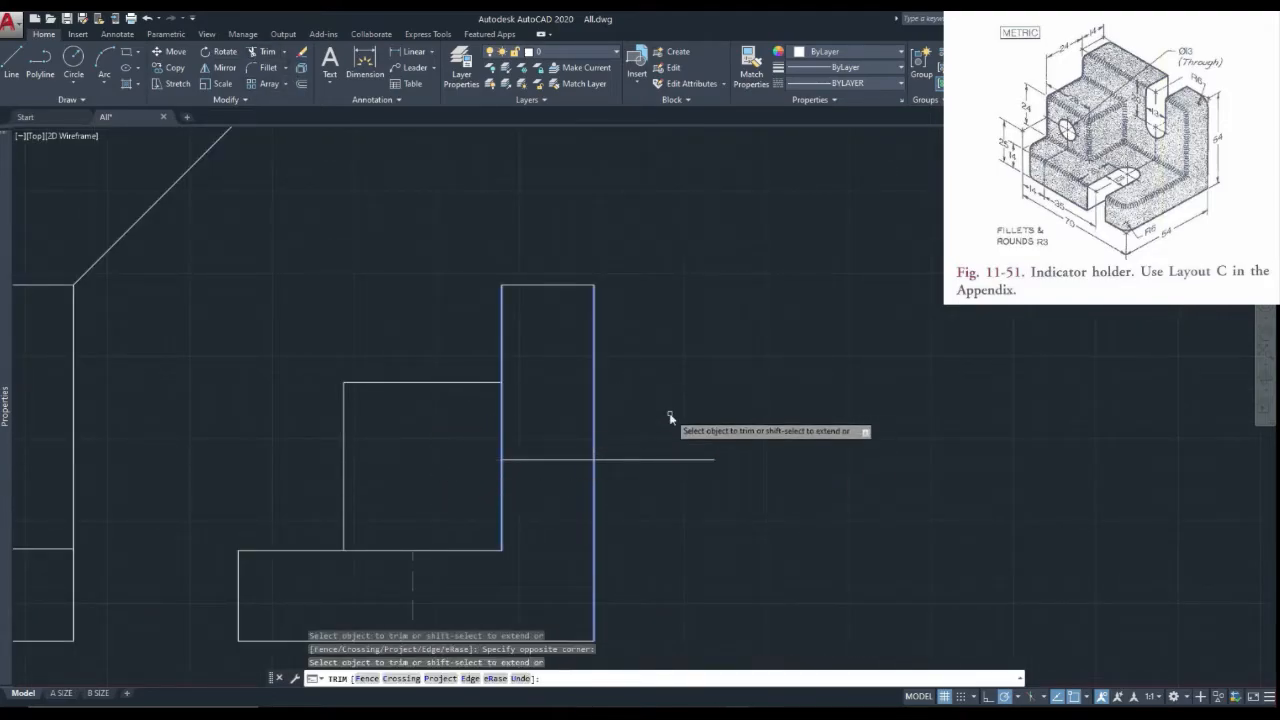
left_click(669, 414)
left_click(624, 508)
key("Escape")
left_click(266, 53)
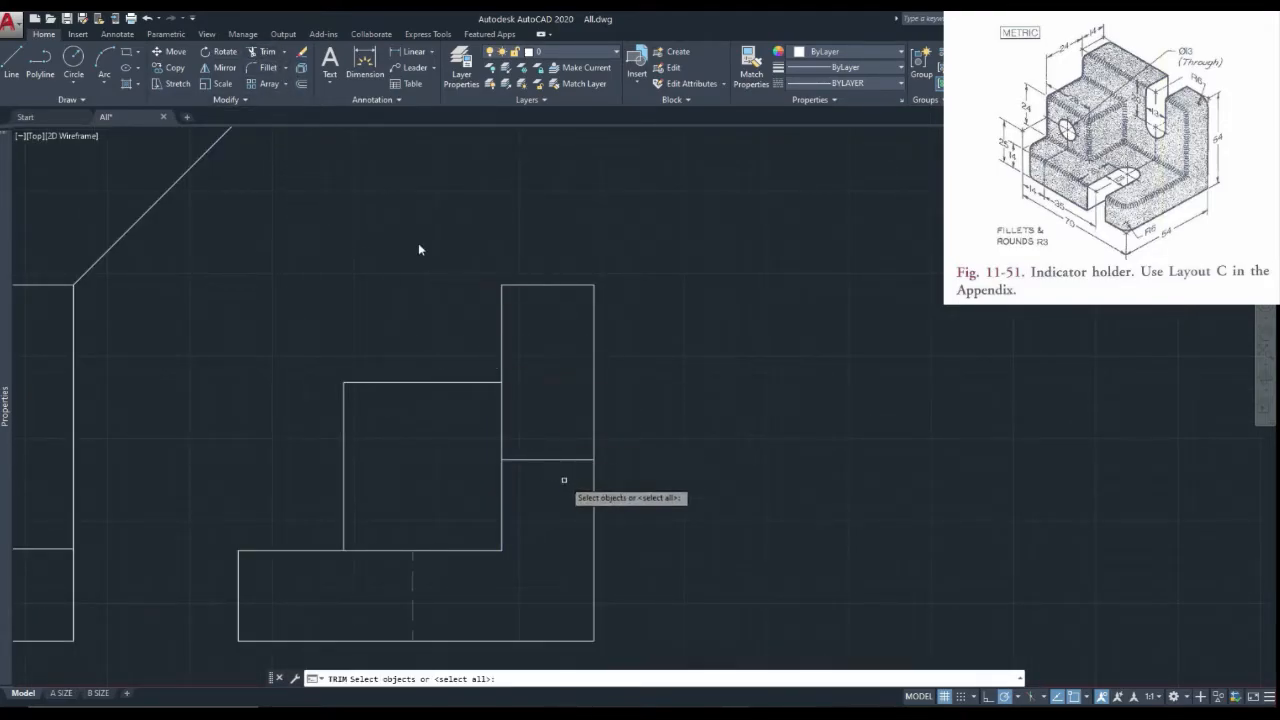
key("Escape")
Step: Match the slot-bottom line in the side view's back wall to the dashed hidden line in the base
scroll(418, 243, "down", 4)
left_click(751, 65)
scroll(489, 429, "up", 2)
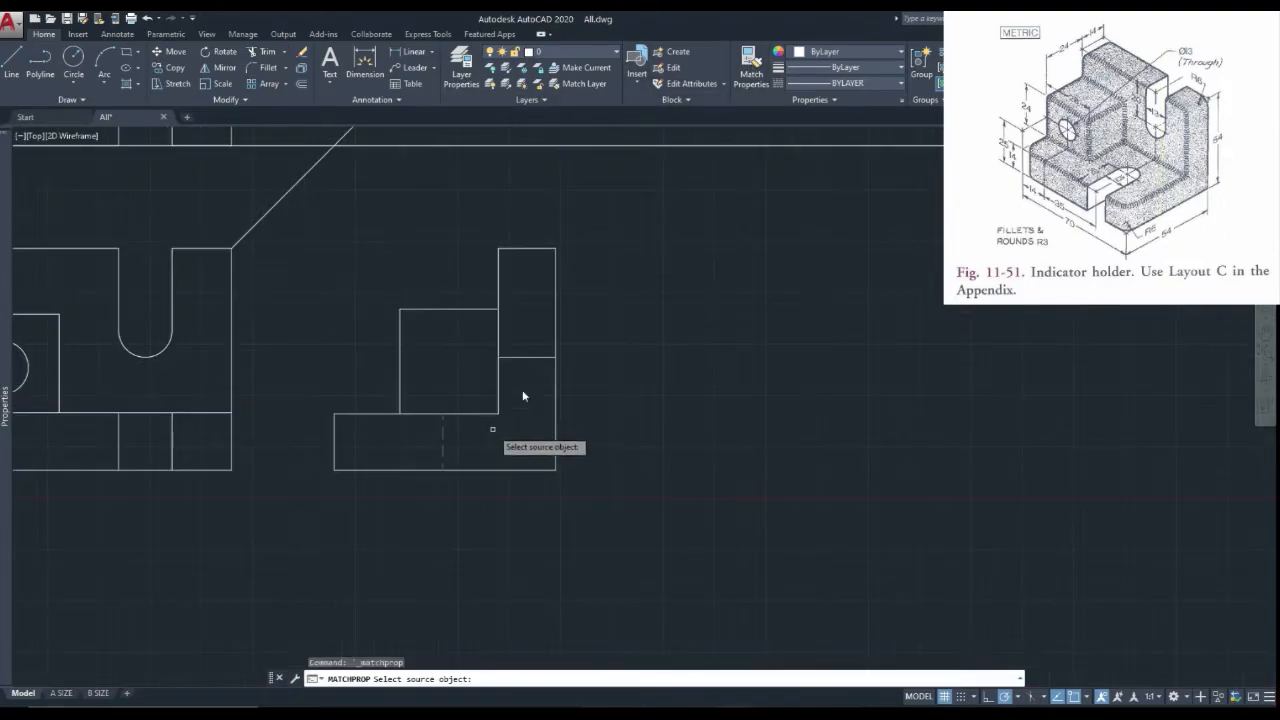
left_click(444, 447)
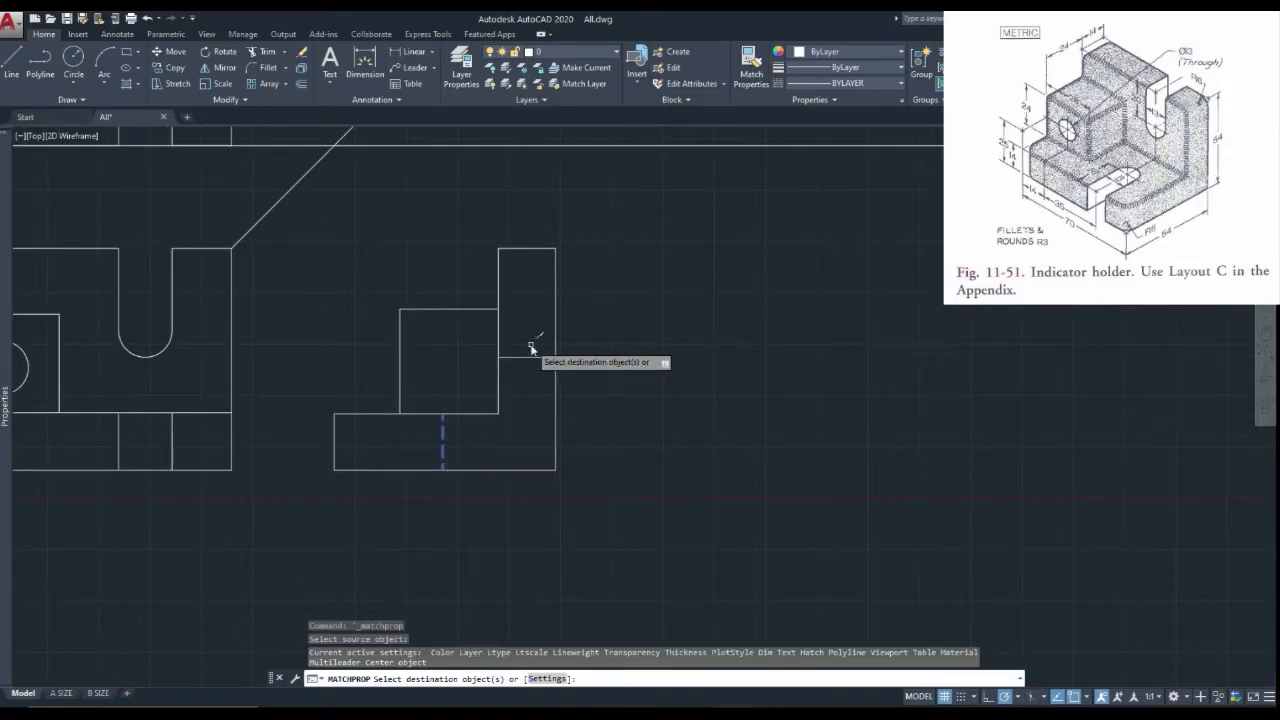
left_click_drag(529, 346, 532, 376)
left_click(531, 381)
key("Escape")
scroll(531, 381, "down", 4)
scroll(299, 339, "up", 4)
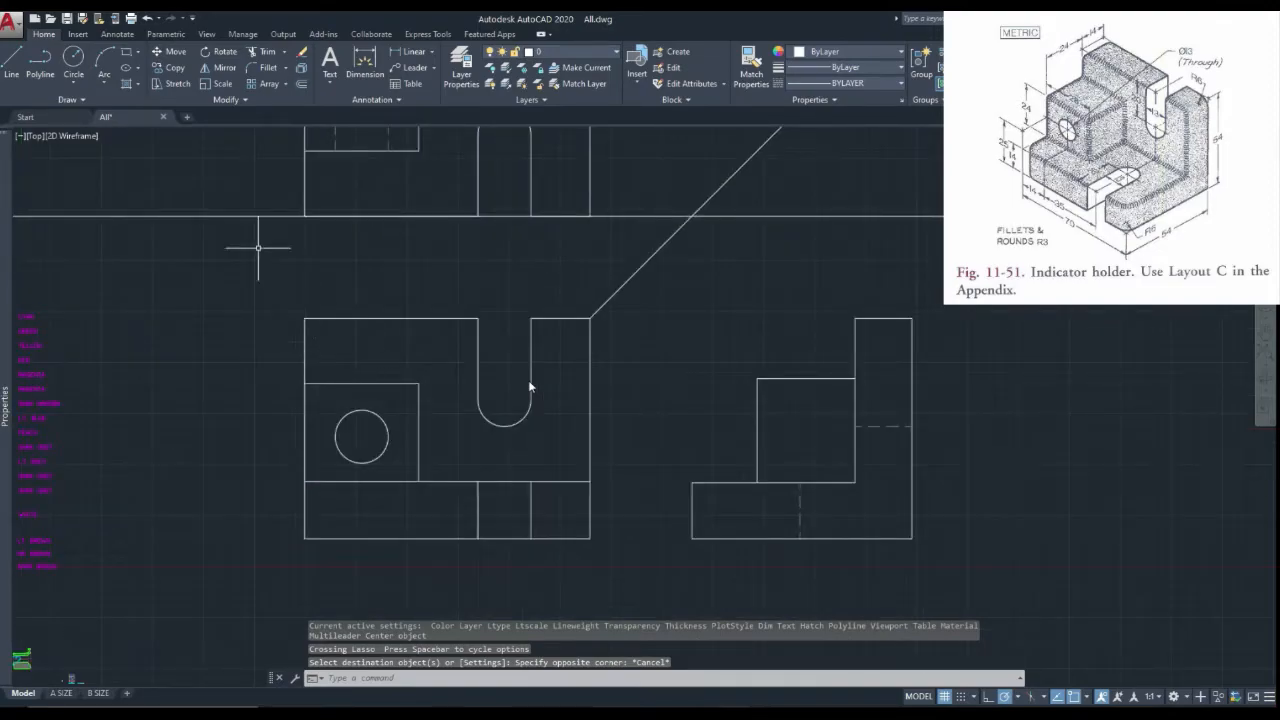
Step: Draw horizontal construction lines through the top and bottom quadrants of the hole in the front view
left_click(89, 102)
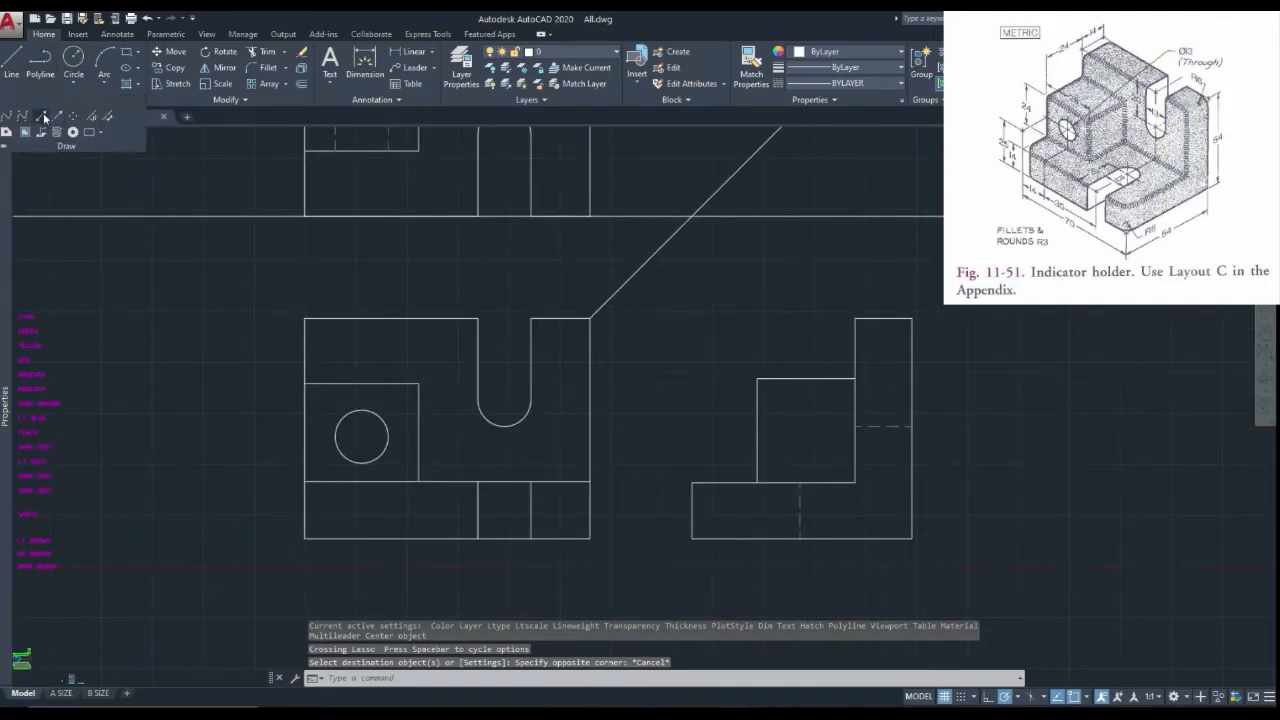
left_click(43, 118)
left_click(360, 411)
left_click(357, 412)
key("Return")
right_click(346, 404)
left_click(386, 414)
left_click(361, 462)
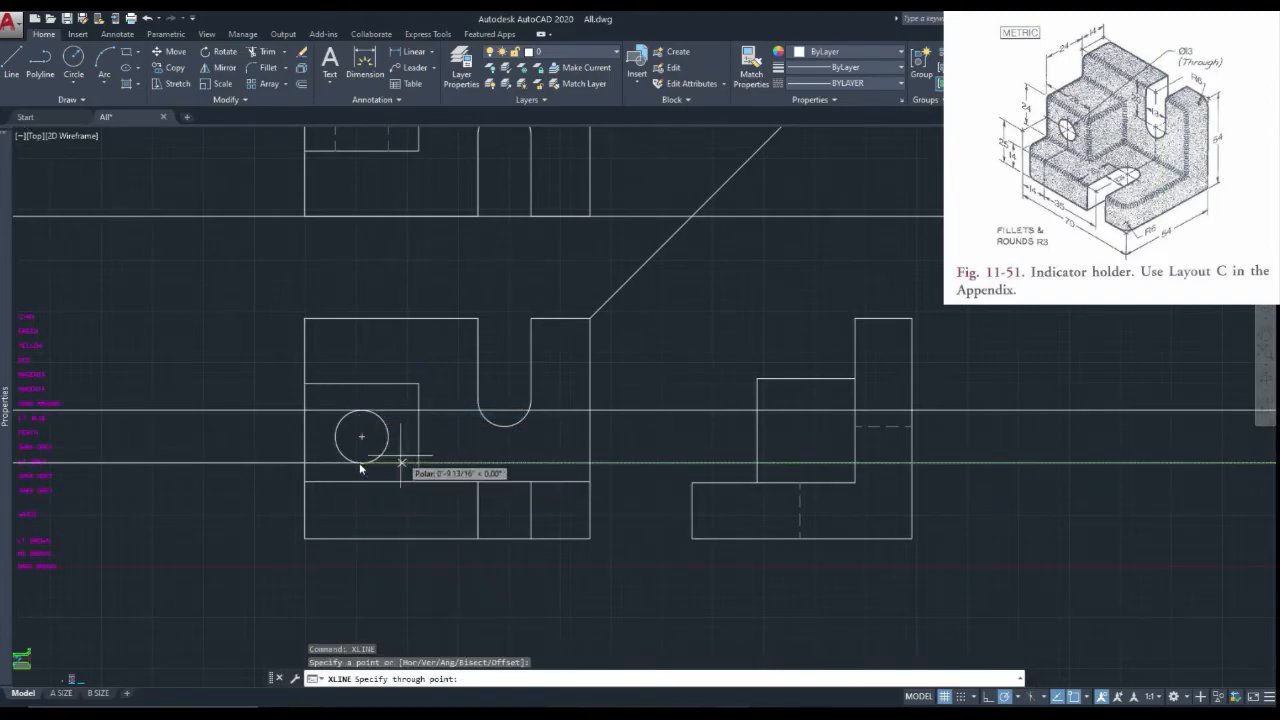
left_click(395, 462)
key("Return")
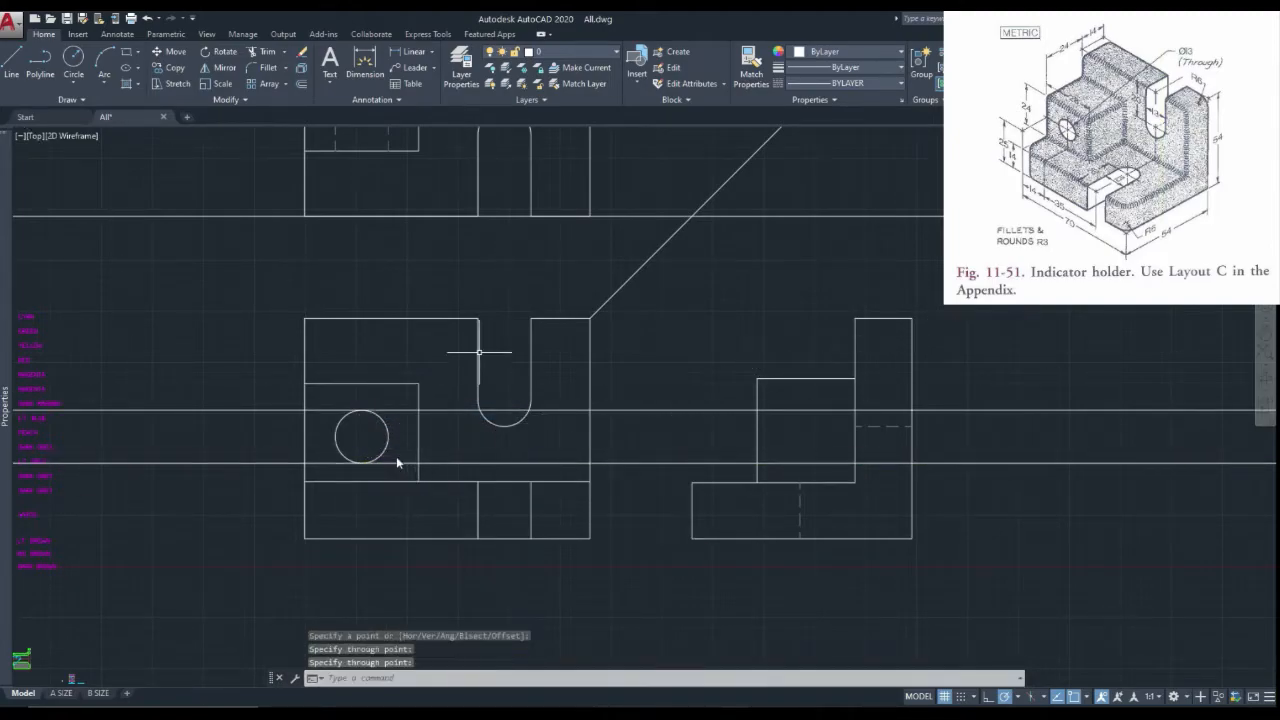
Step: Trim the hole's two construction lines to span from the block's front edge to the back wall's rear edge in the side view
left_click(270, 54)
scroll(880, 520, "up", 2)
left_click(711, 323)
left_click(655, 334)
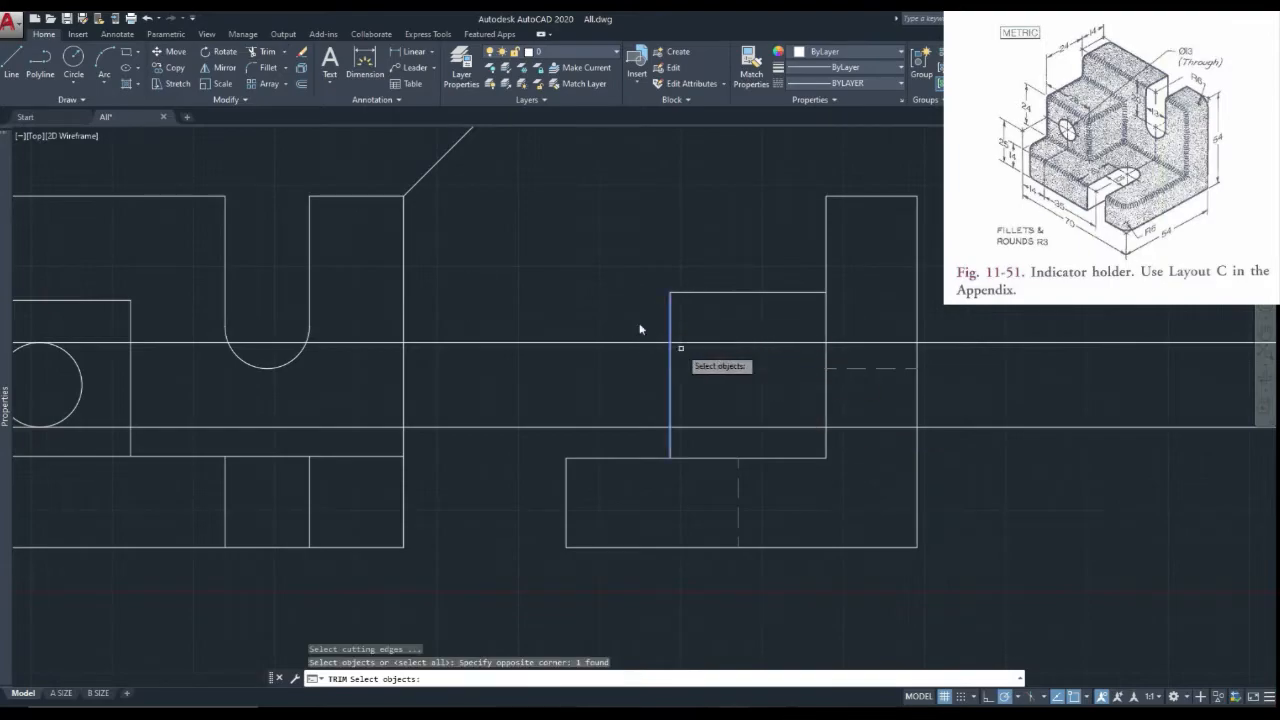
left_click_drag(938, 306, 912, 317)
left_click(910, 318)
left_click(963, 312)
key("Return")
left_click(964, 312)
left_click(972, 473)
left_click(635, 444)
left_click(612, 277)
scroll(608, 365, "down", 4)
key("Escape")
scroll(680, 370, "up", 2)
Step: Match the two hole lines in the side view to the dashed hidden line of the back wall's slot
left_click(752, 70)
scroll(730, 347, "up", 2)
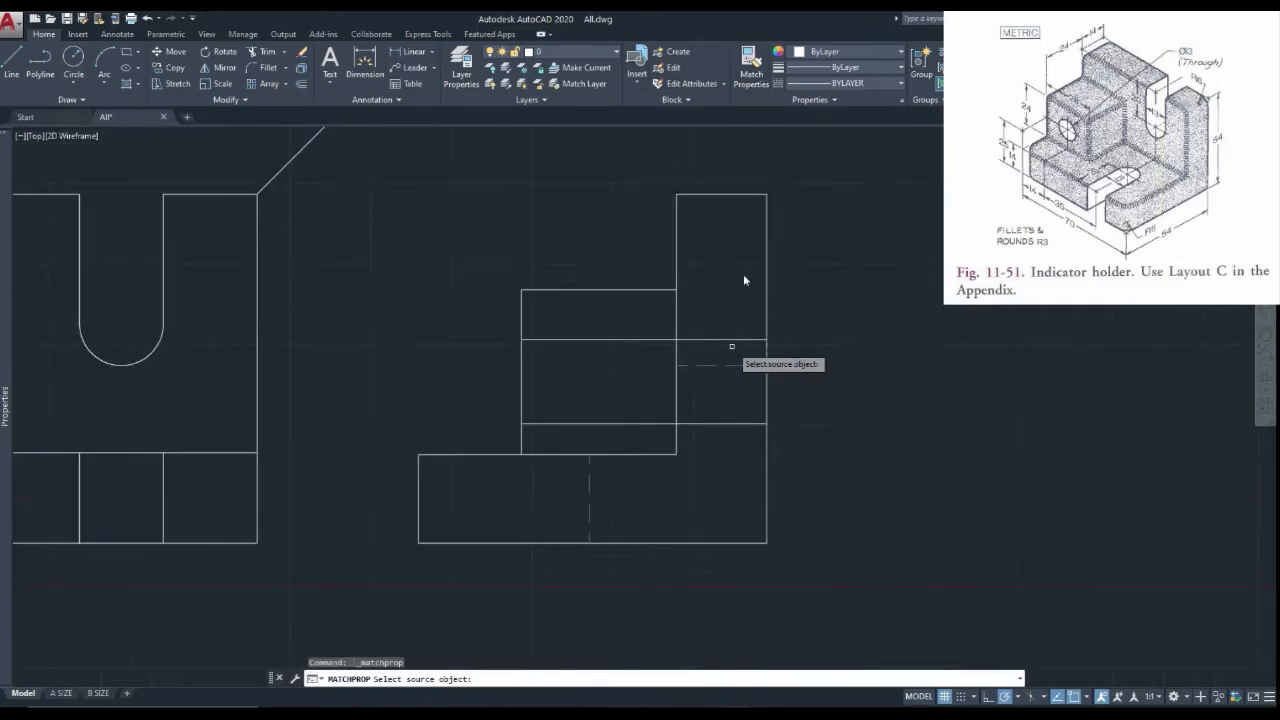
left_click(719, 358)
left_click(676, 343)
left_click(650, 337)
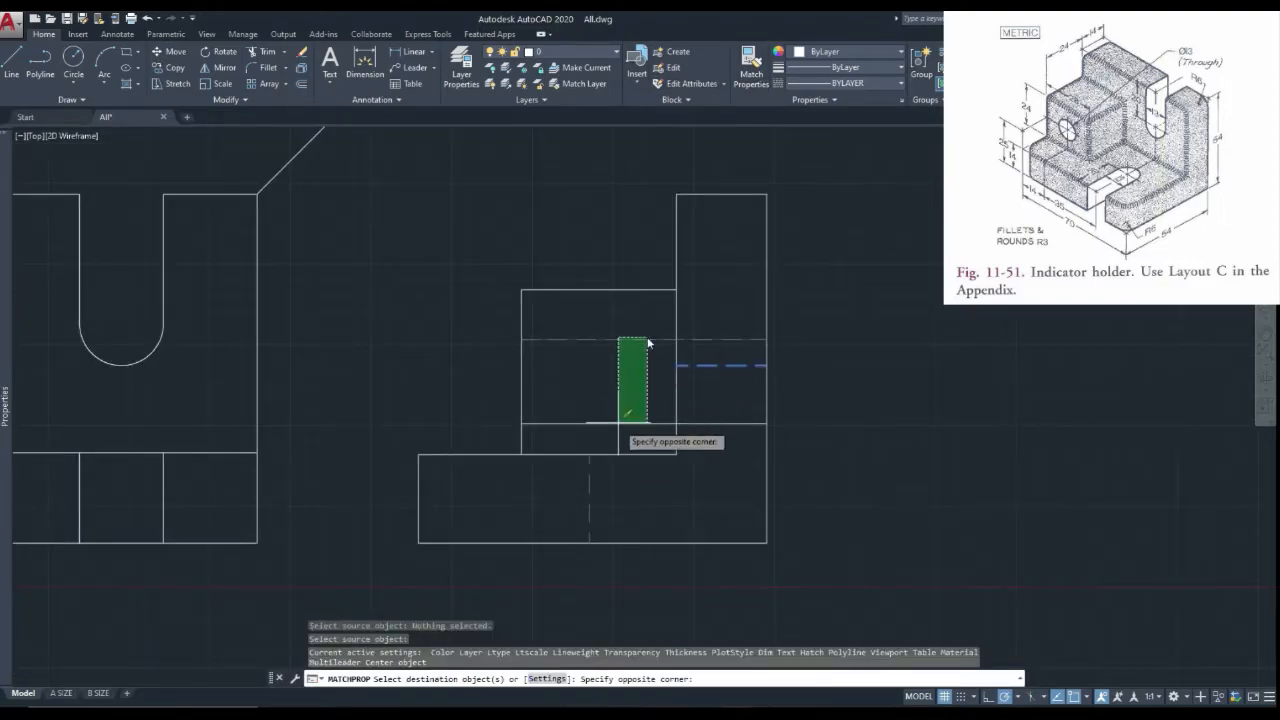
left_click(611, 431)
key("Escape")
scroll(611, 431, "down", 3)
scroll(611, 431, "up", 2)
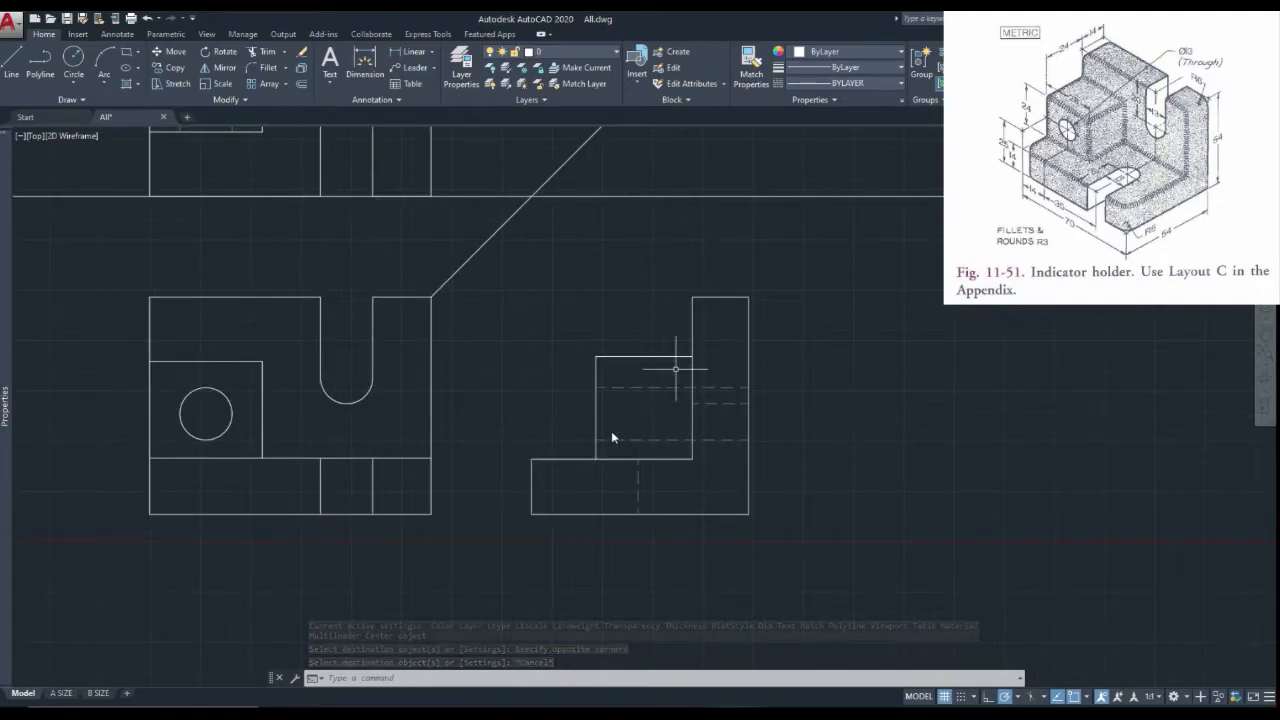
scroll(690, 285, "down", 1)
scroll(472, 347, "up", 2)
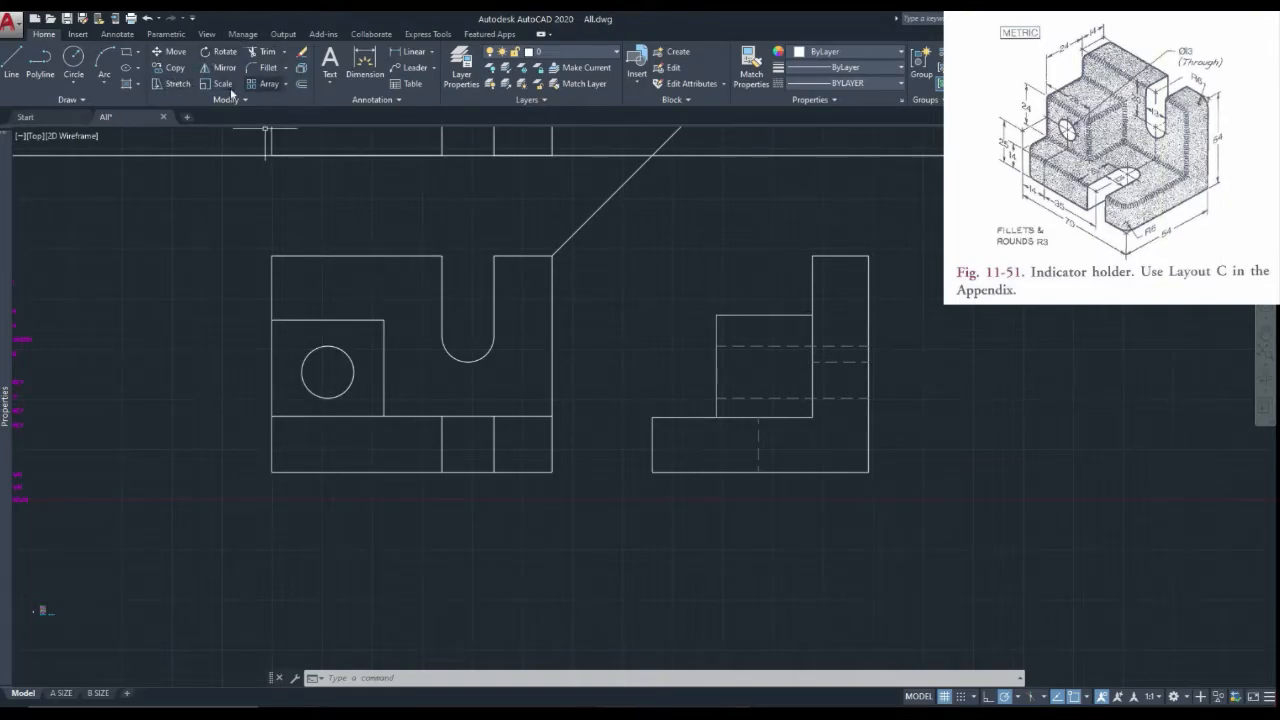
Step: Set the fillet radius to 3 and round the base's two upper corners in the front view
left_click(268, 72)
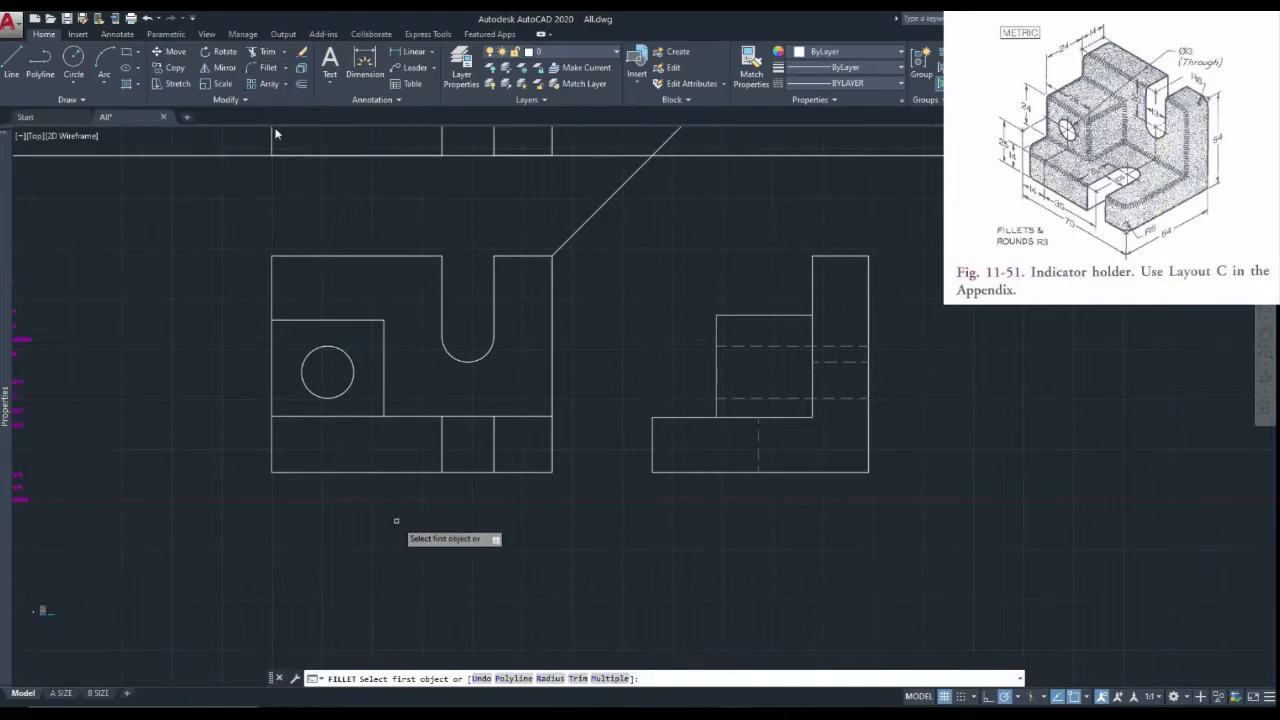
key("Return")
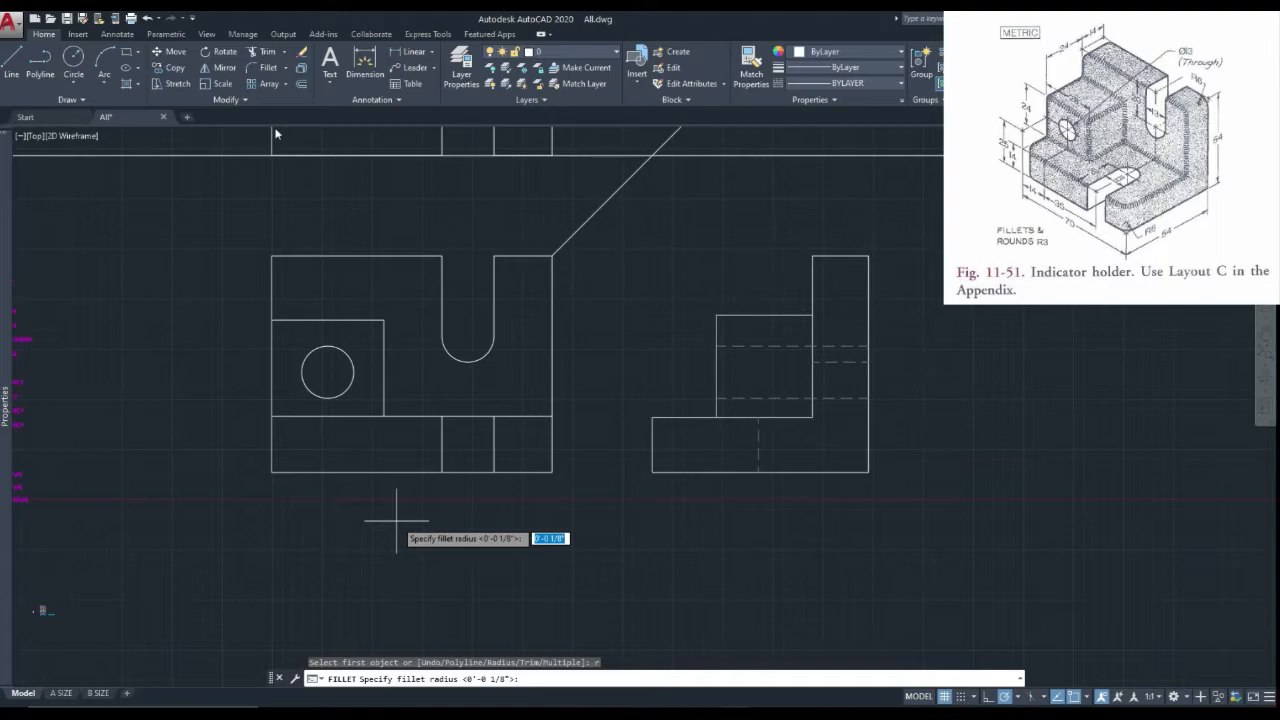
key("Return")
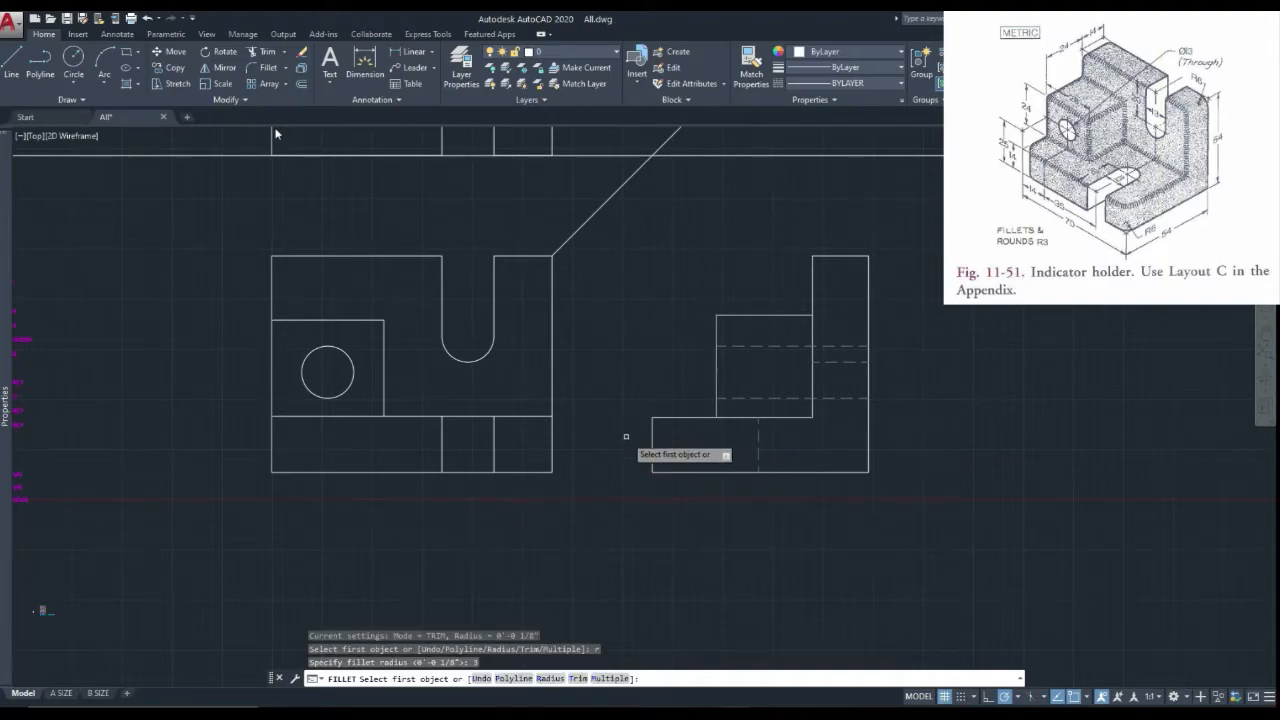
scroll(270, 407, "up", 2)
left_click(275, 423)
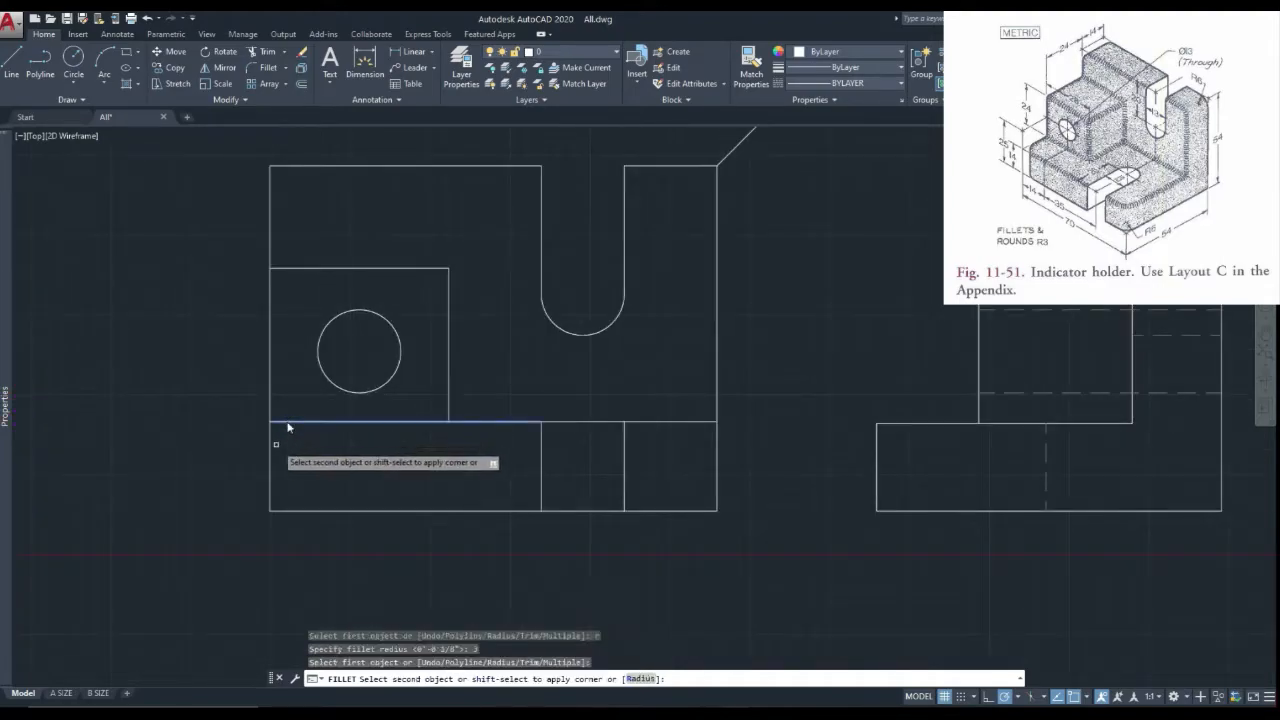
left_click(270, 450)
right_click(300, 446)
left_click(320, 453)
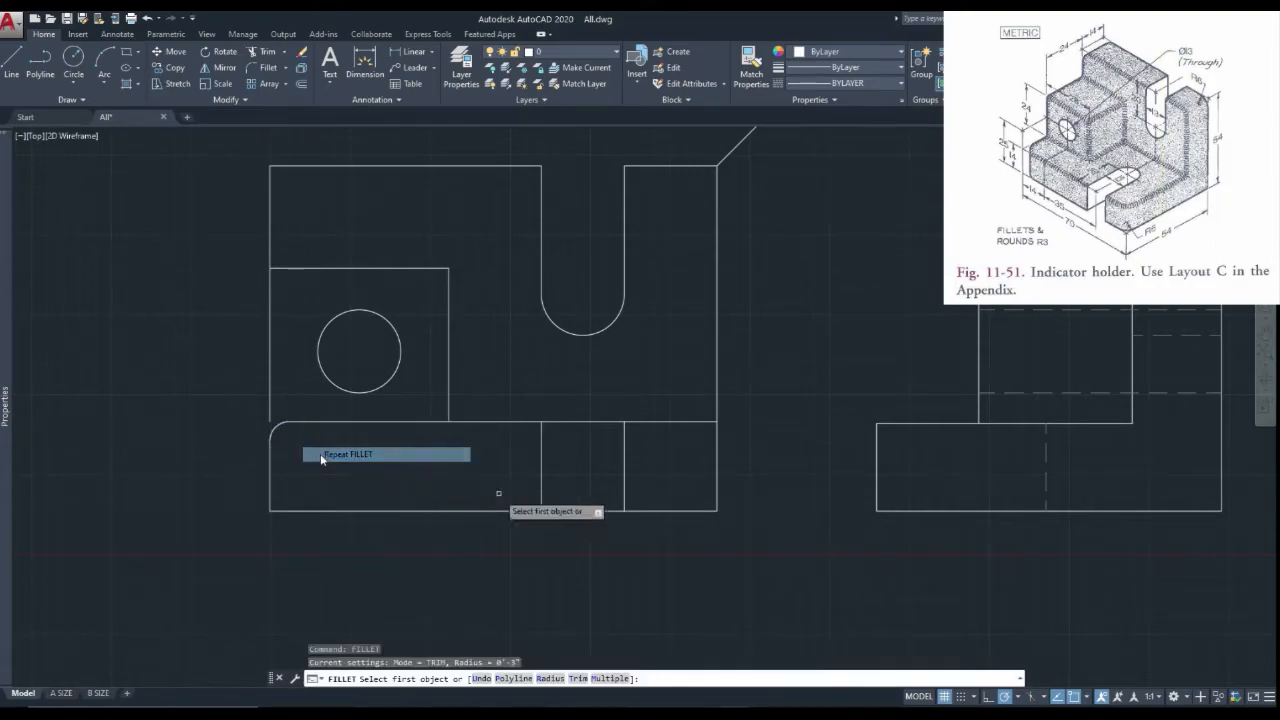
left_click(700, 421)
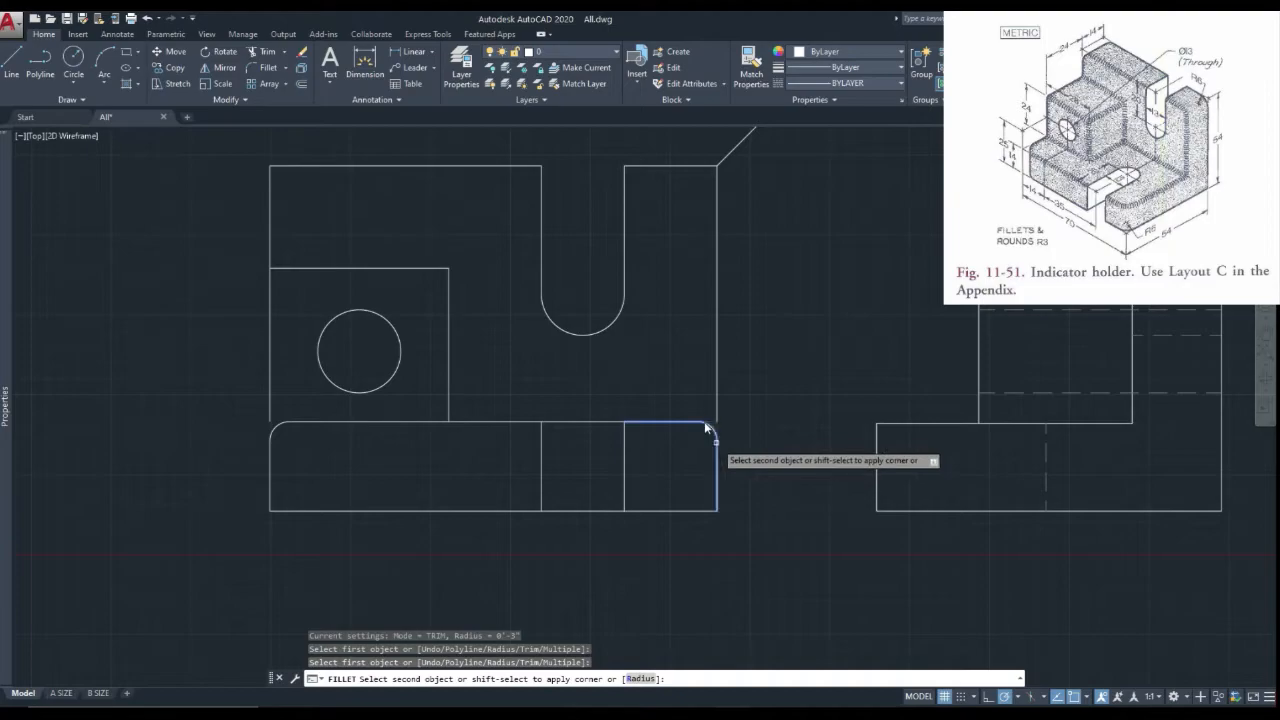
left_click(716, 450)
scroll(716, 450, "down", 2)
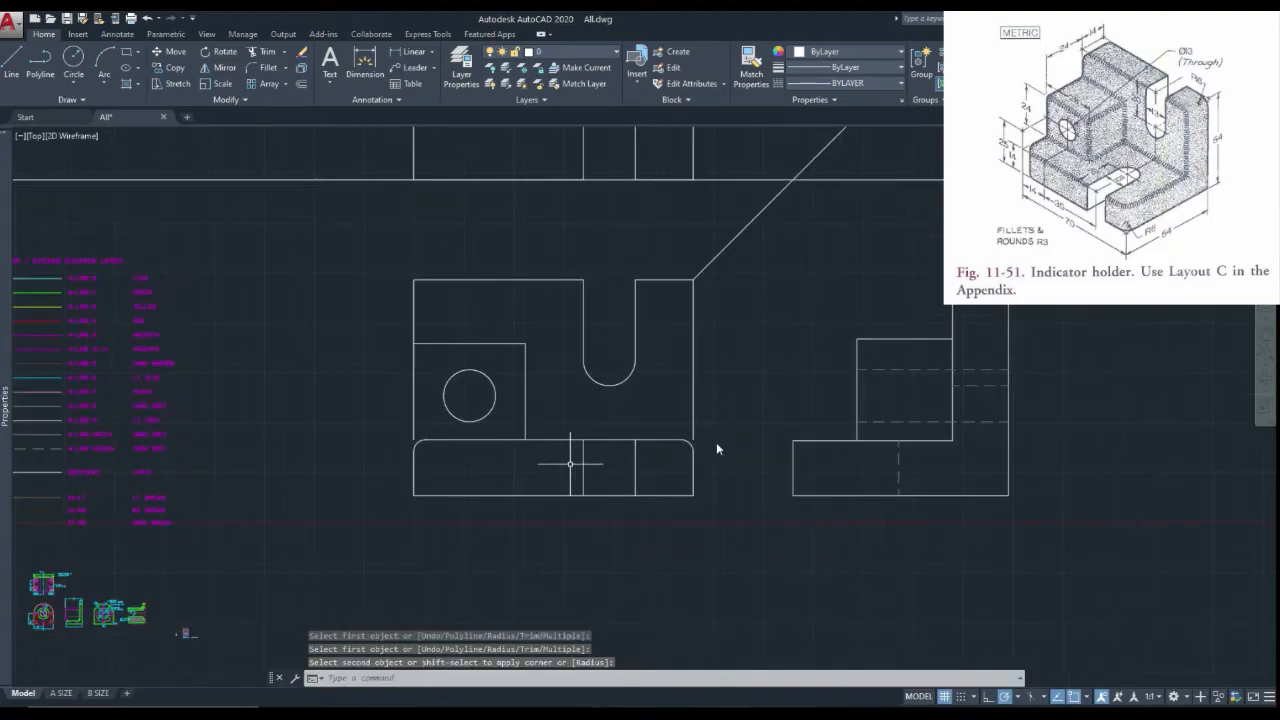
Step: Fillet the block's two upper corners in the front view with the radius of 3
right_click(522, 392)
left_click(531, 400)
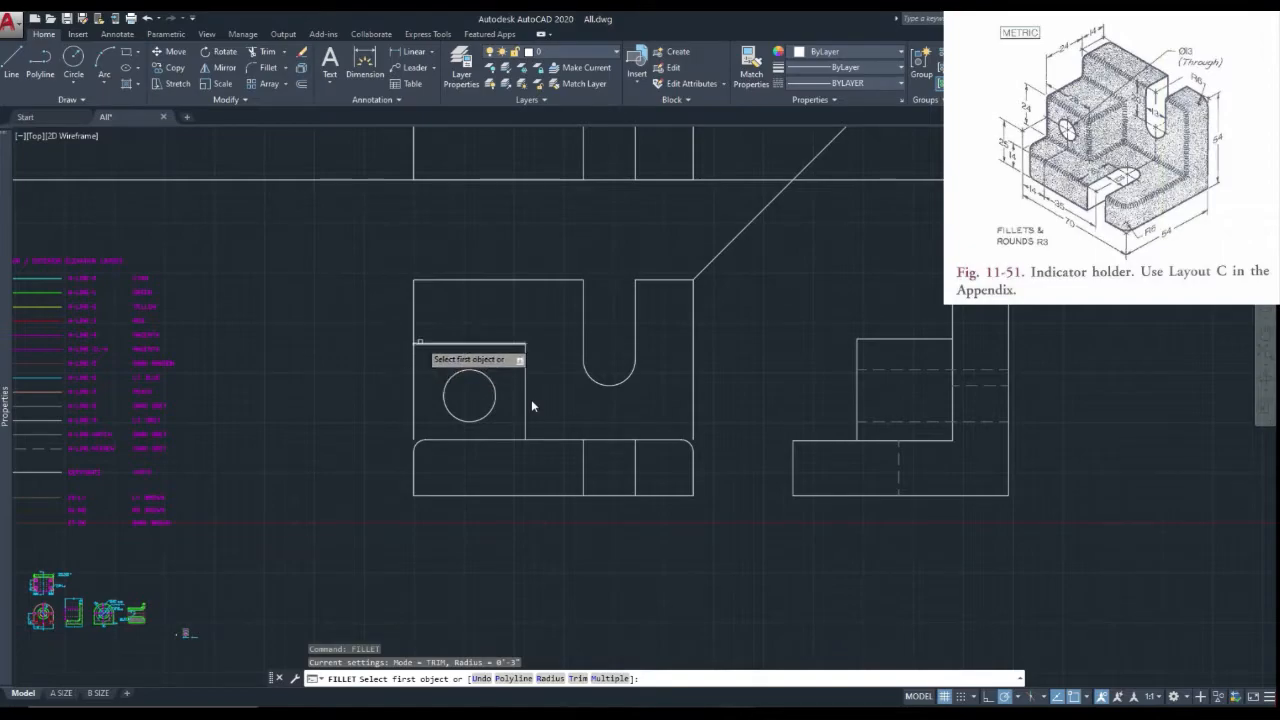
left_click(430, 344)
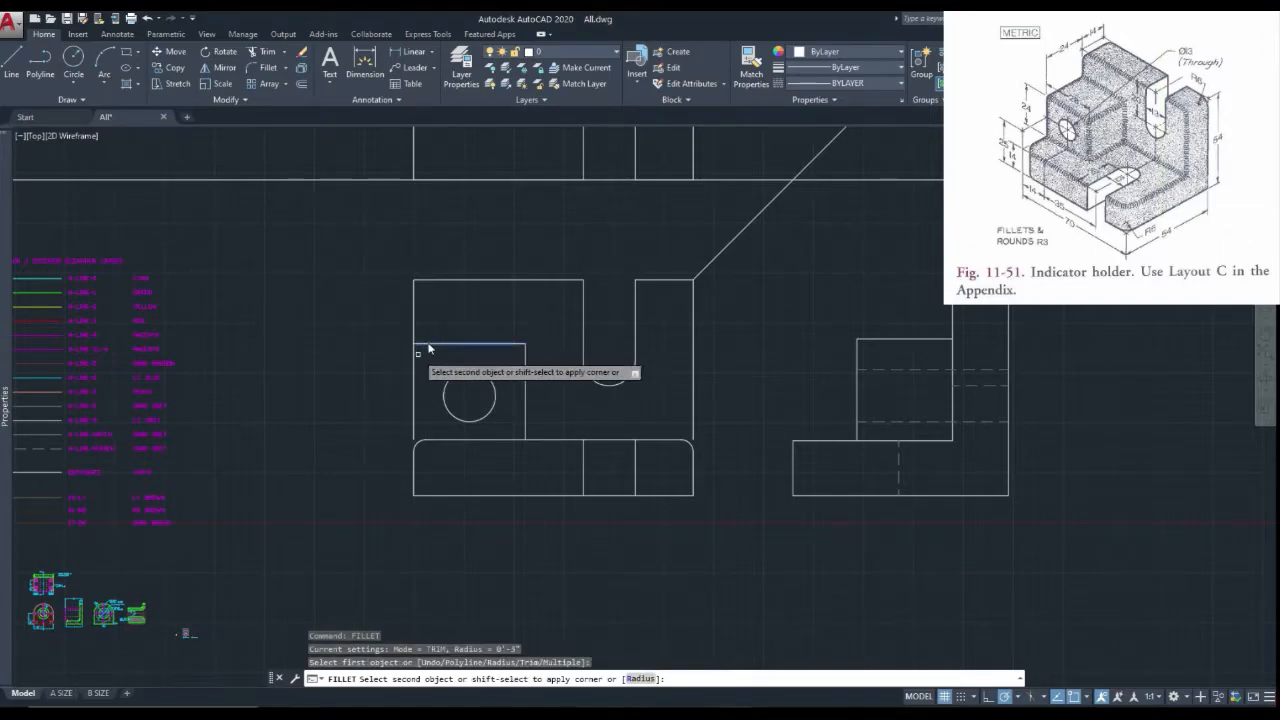
left_click(417, 362)
right_click(430, 316)
left_click(436, 326)
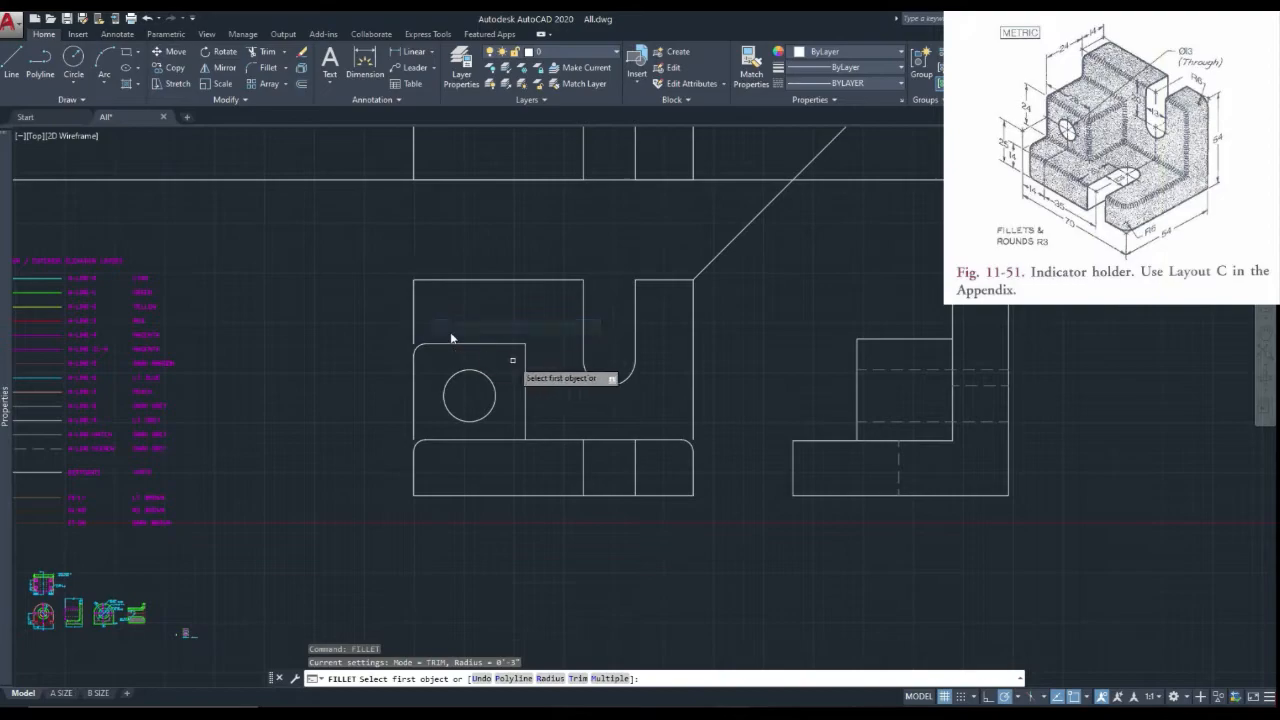
left_click(510, 344)
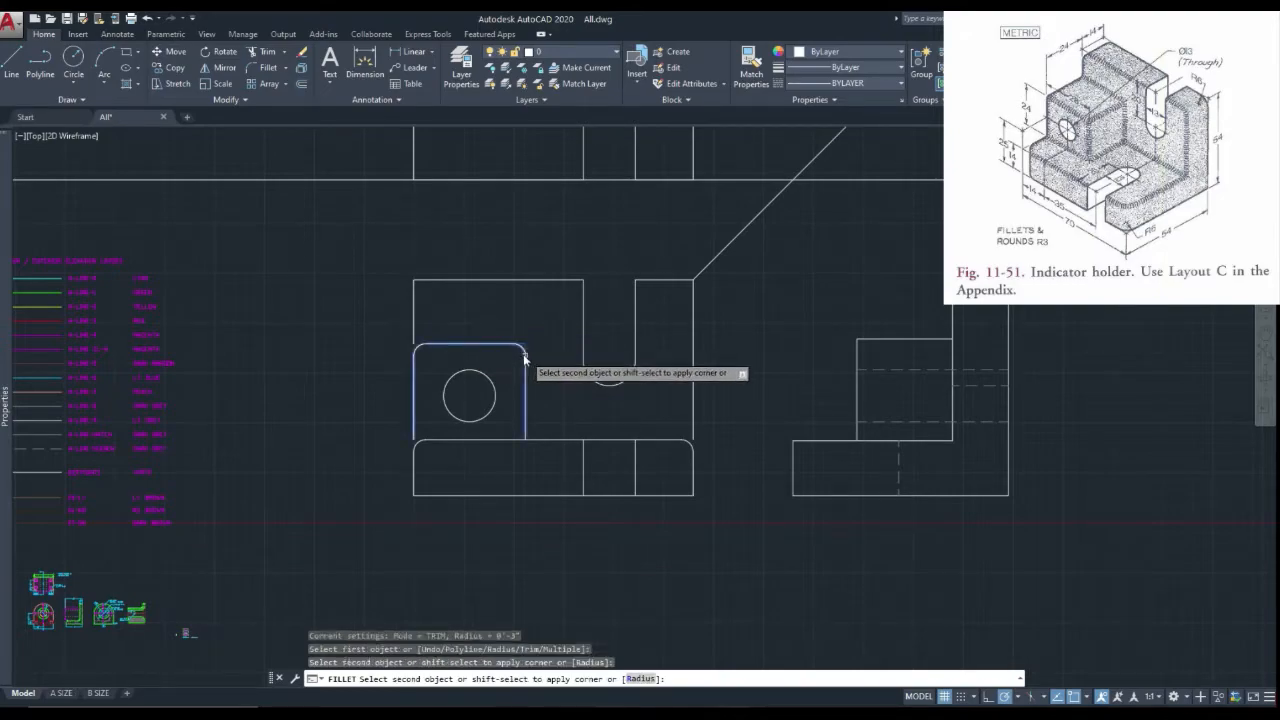
left_click(526, 355)
Step: Fillet the back wall's two outer top corners in the front view with the radius of 3
right_click(499, 330)
left_click(508, 337)
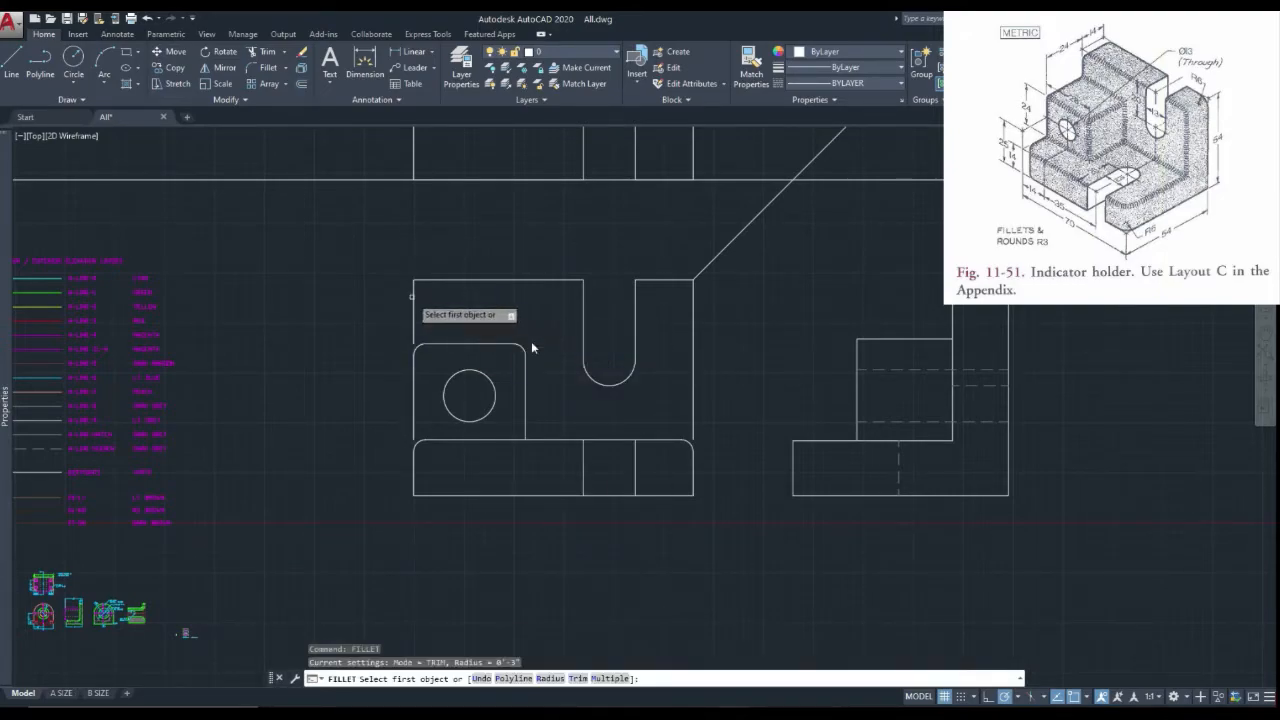
left_click(415, 300)
left_click(434, 280)
scroll(436, 300, "down", 2)
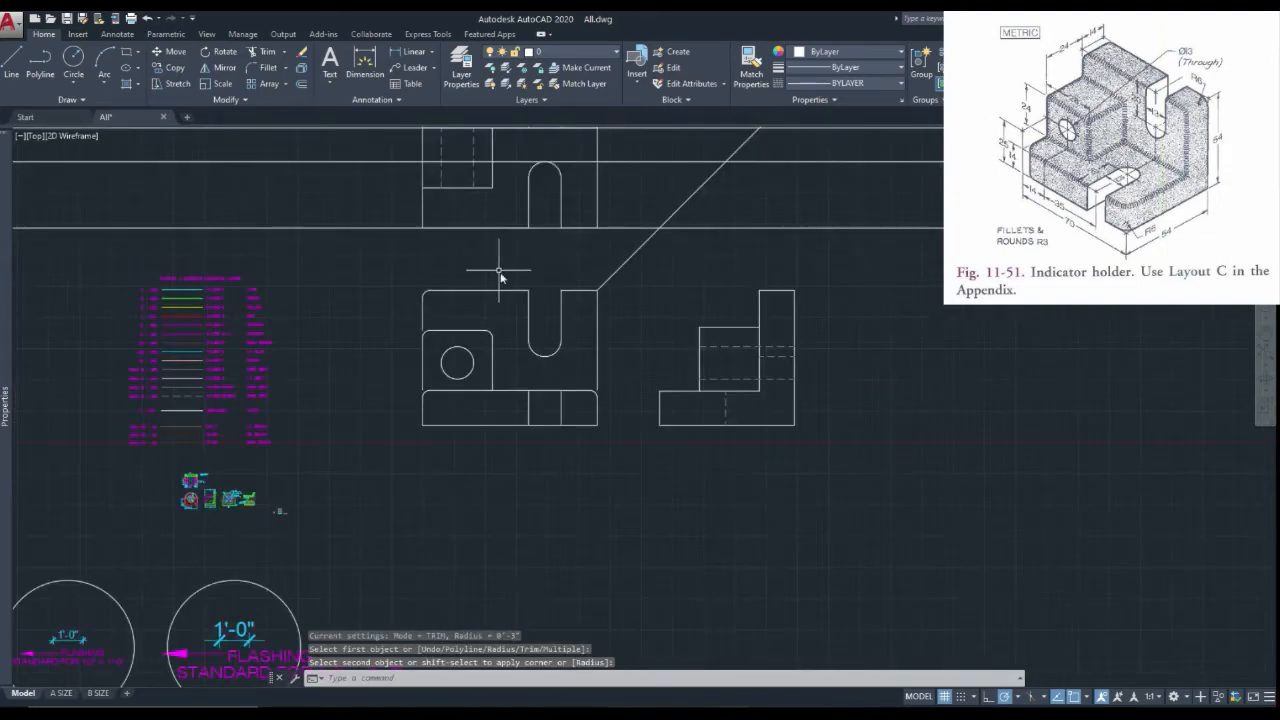
right_click(500, 272)
left_click(526, 284)
scroll(558, 270, "up", 4)
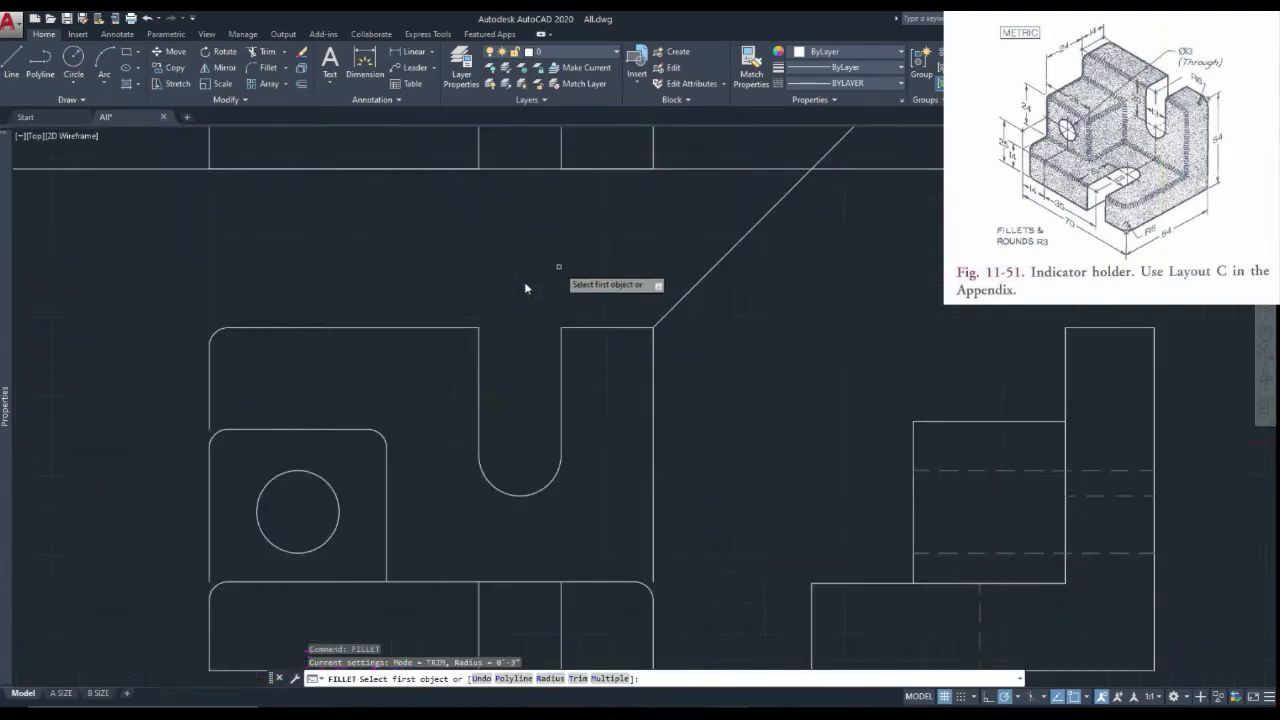
left_click(607, 328)
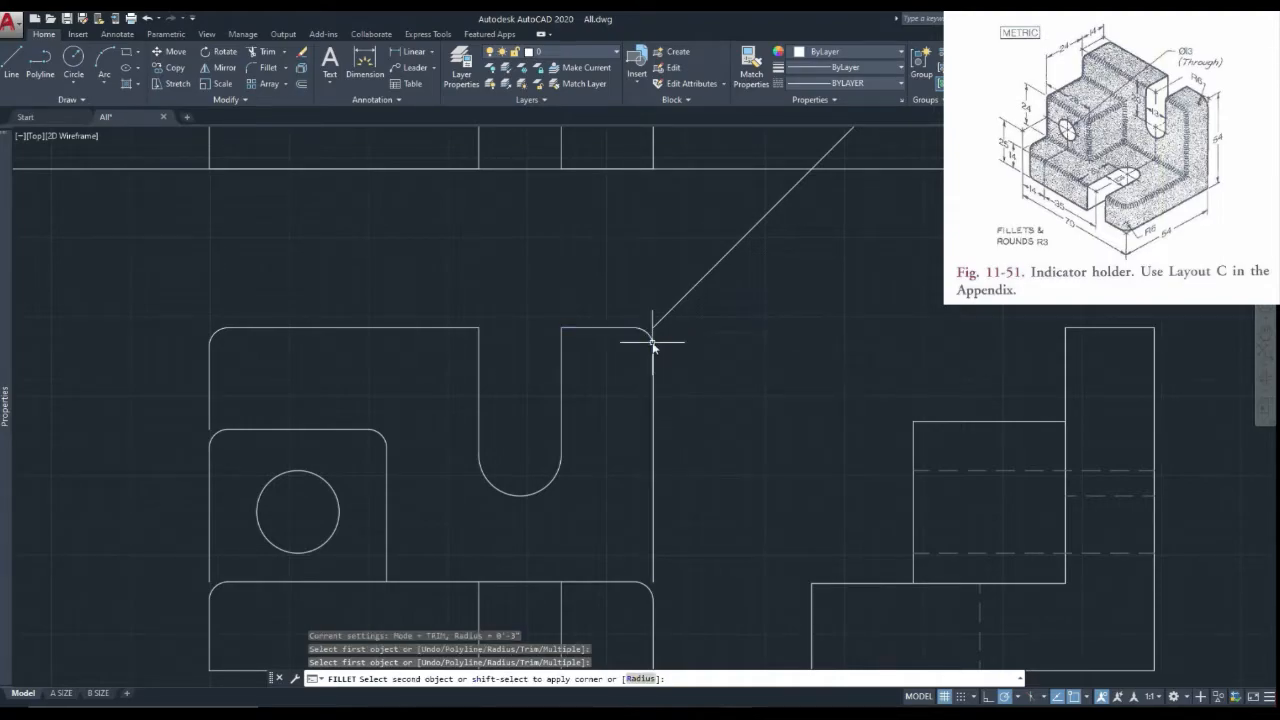
left_click(652, 345)
scroll(652, 348, "down", 3)
Step: Fillet the base's upper front corner in the side view with the radius of 3
right_click(607, 326)
left_click(640, 332)
scroll(679, 425, "up", 6)
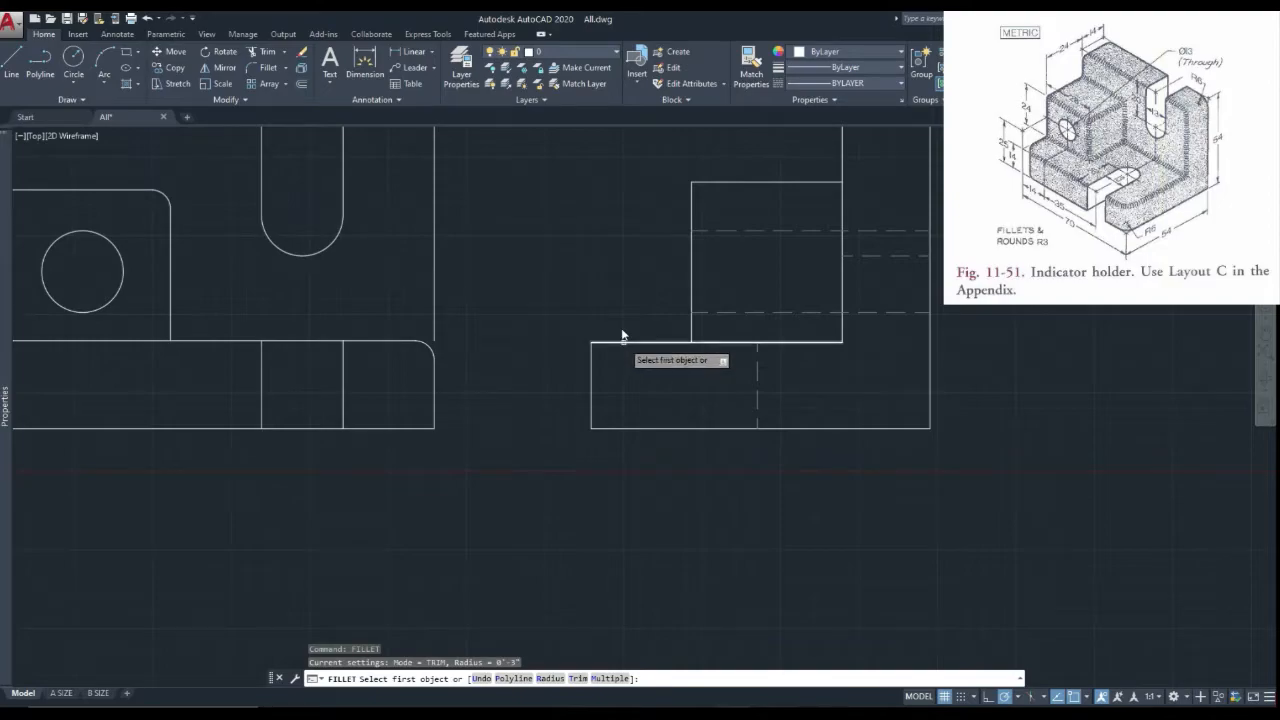
left_click(622, 341)
left_click(591, 360)
Step: Fillet the inside corner between the base's top edge and the back wall in the side view with the radius of 3
right_click(601, 322)
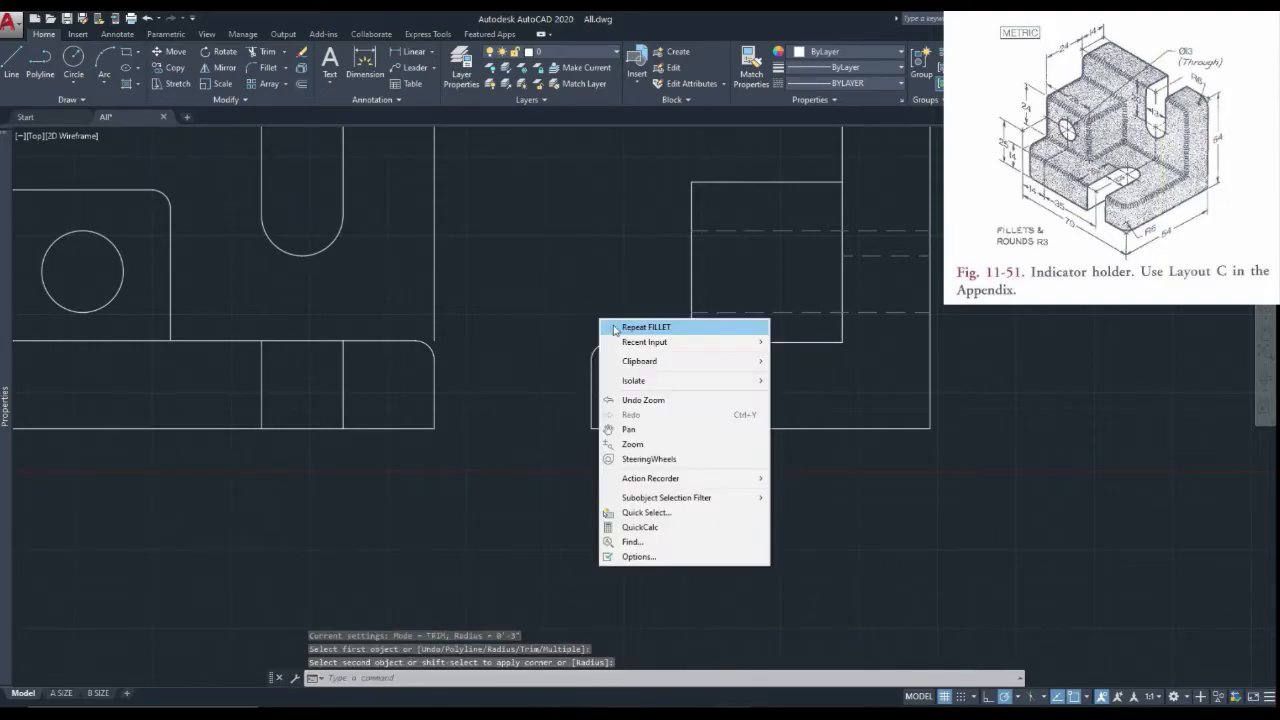
left_click(640, 327)
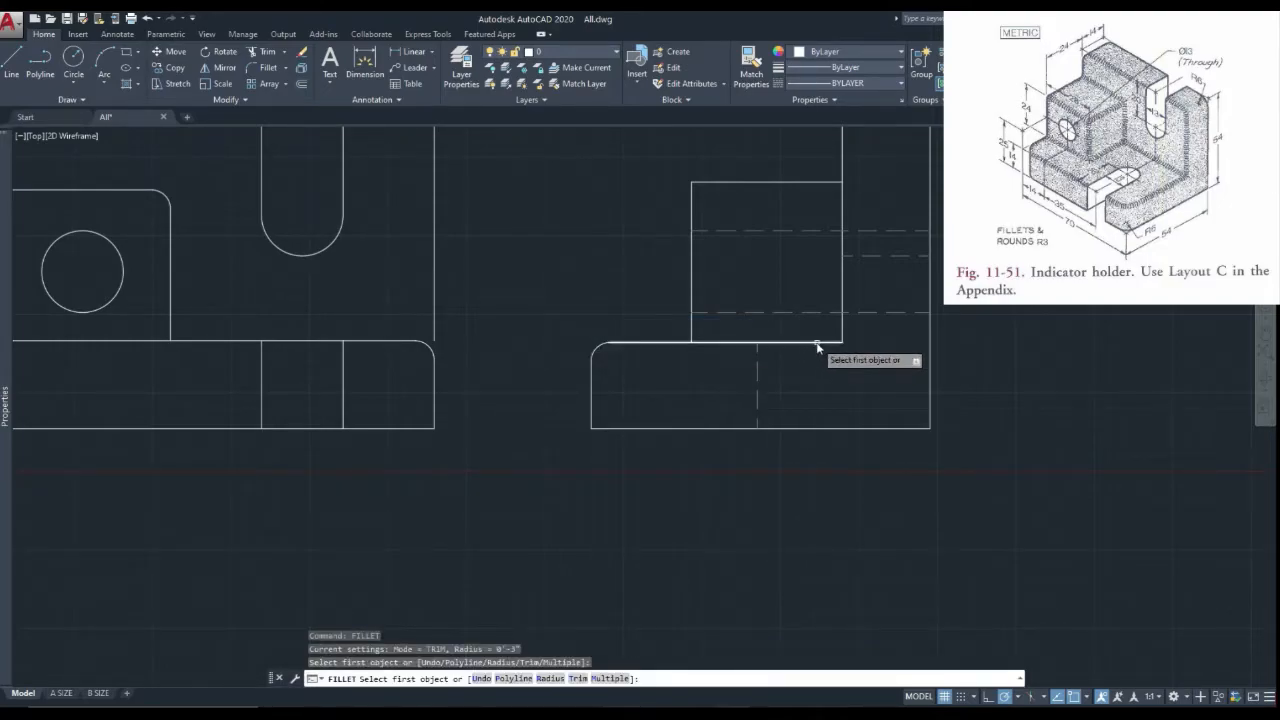
left_click(811, 345)
left_click(843, 335)
Step: Fillet the back wall's two top corners in the side view with the radius of 3
scroll(845, 337, "down", 6)
scroll(843, 337, "up", 4)
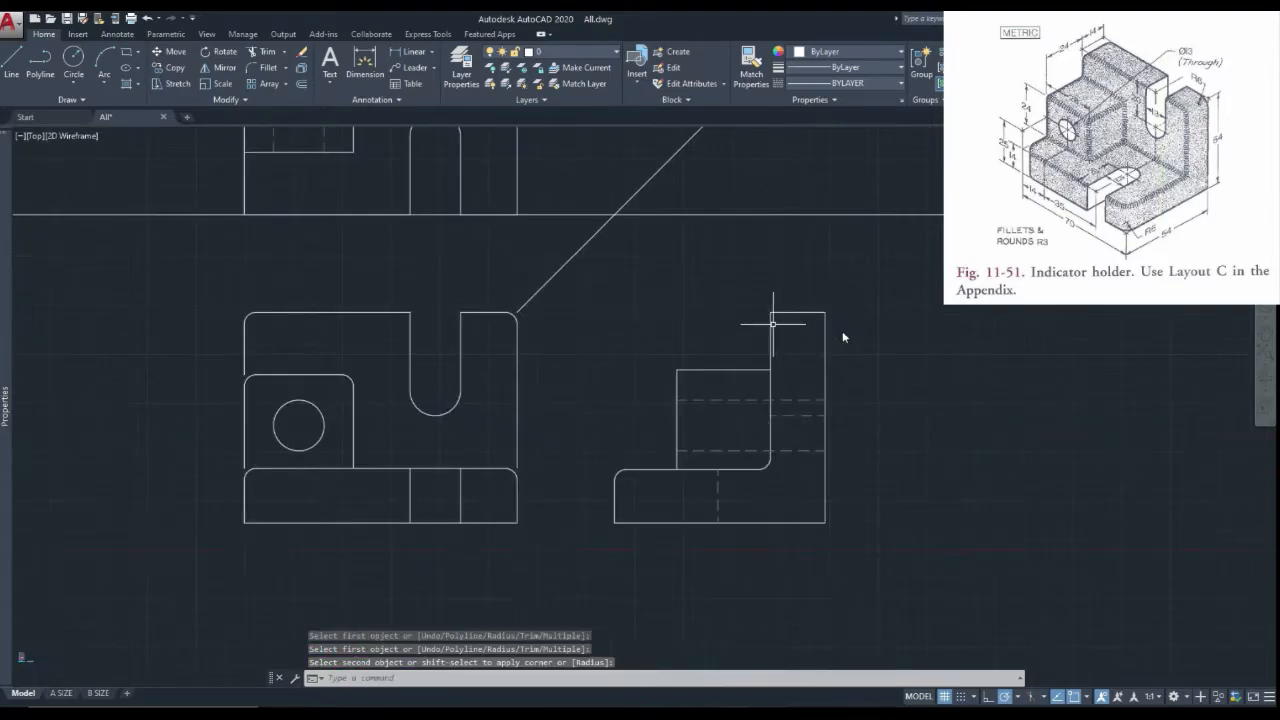
right_click(777, 327)
left_click(805, 339)
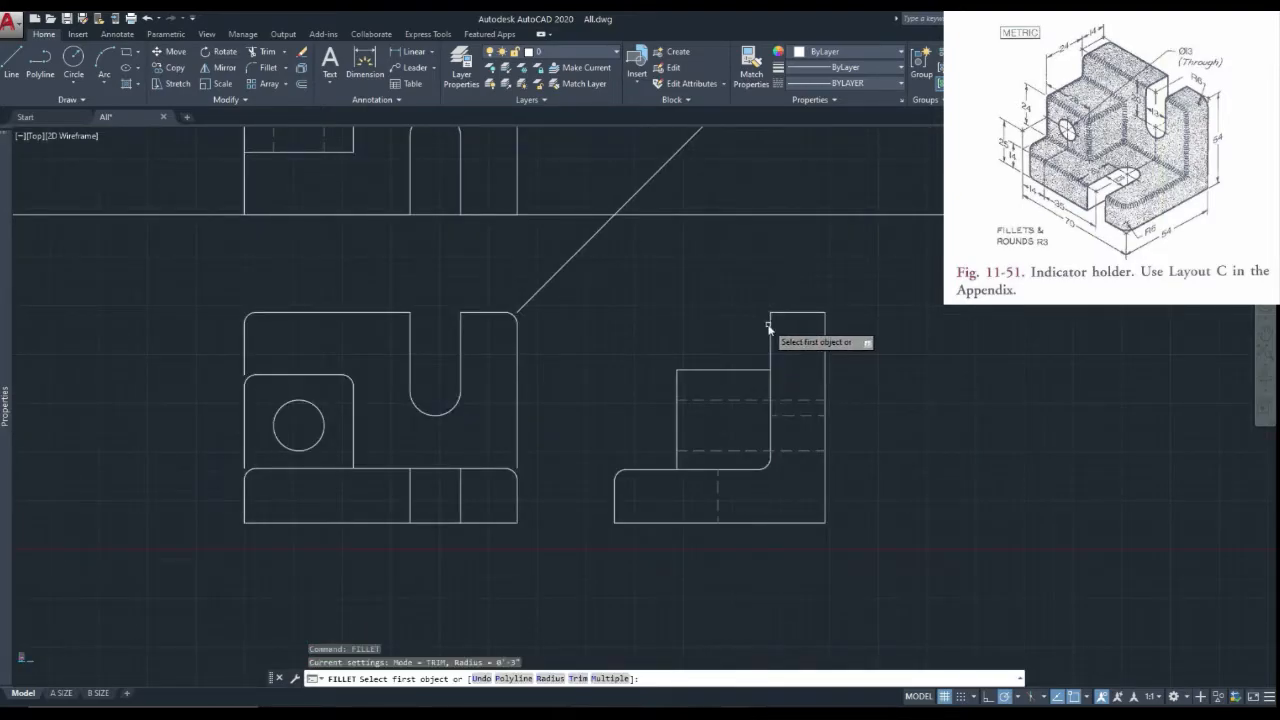
left_click(770, 330)
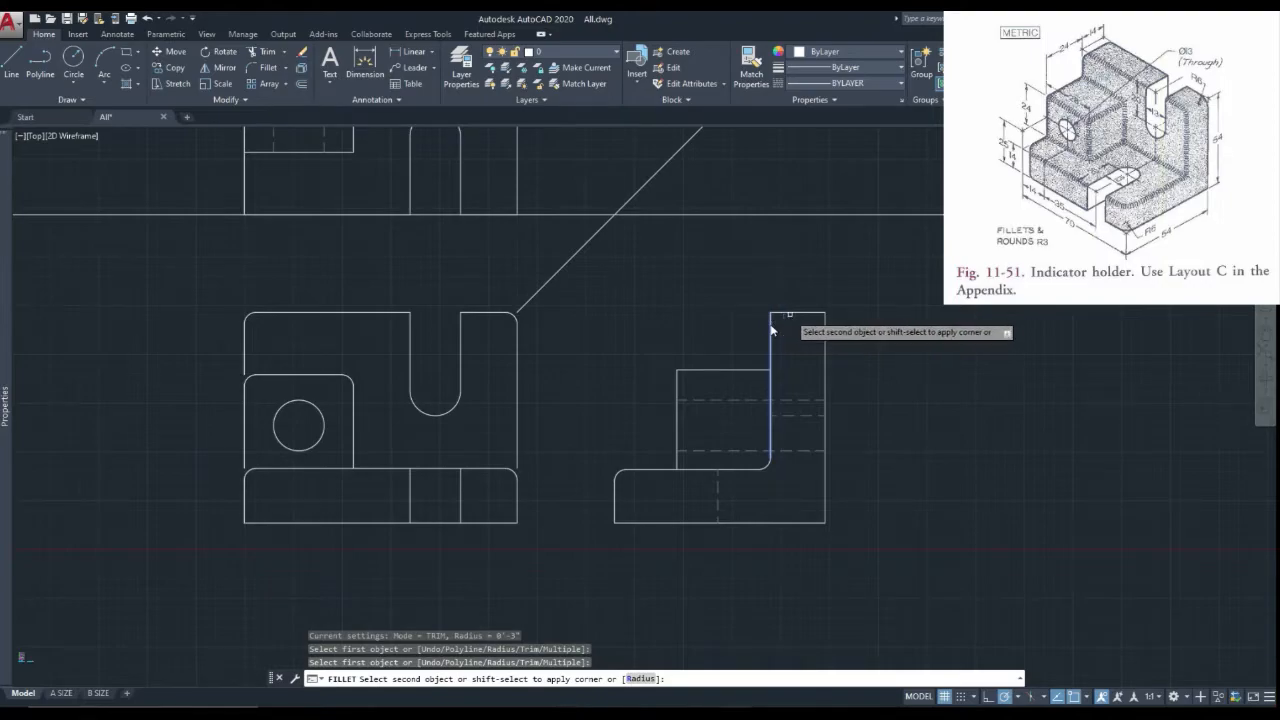
left_click(793, 314)
right_click(793, 318)
left_click(806, 316)
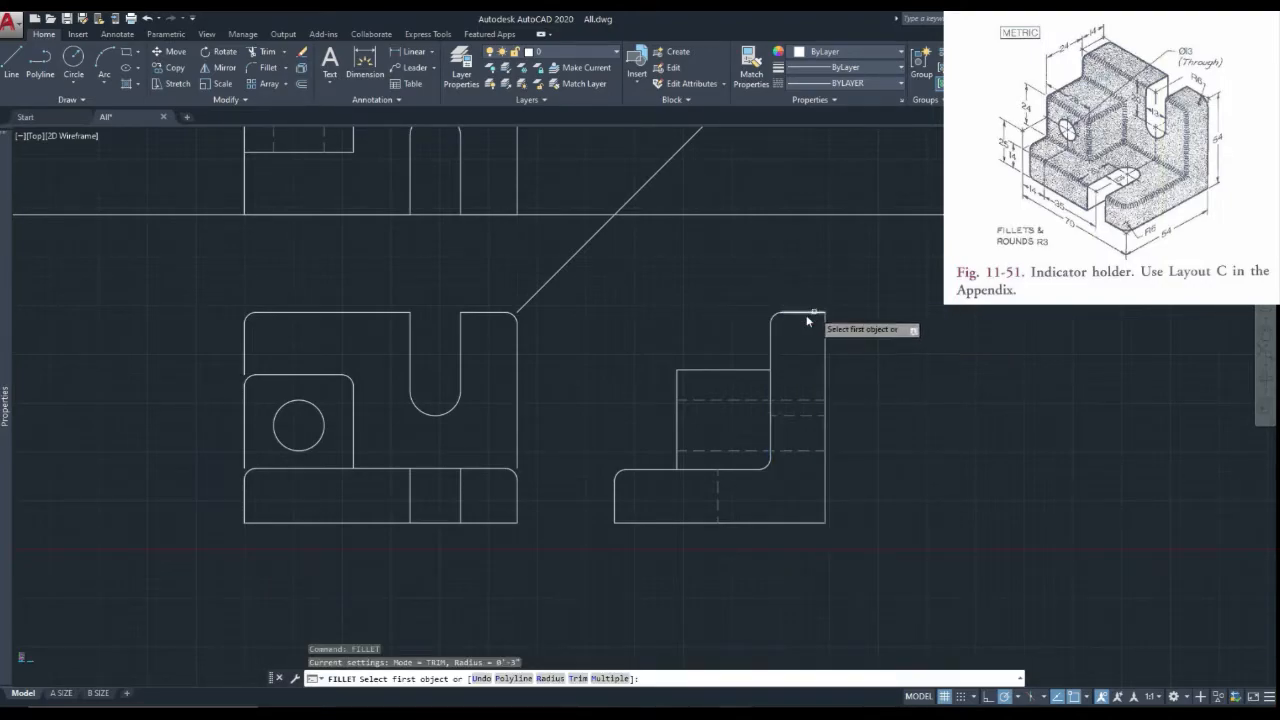
left_click(813, 314)
left_click(824, 329)
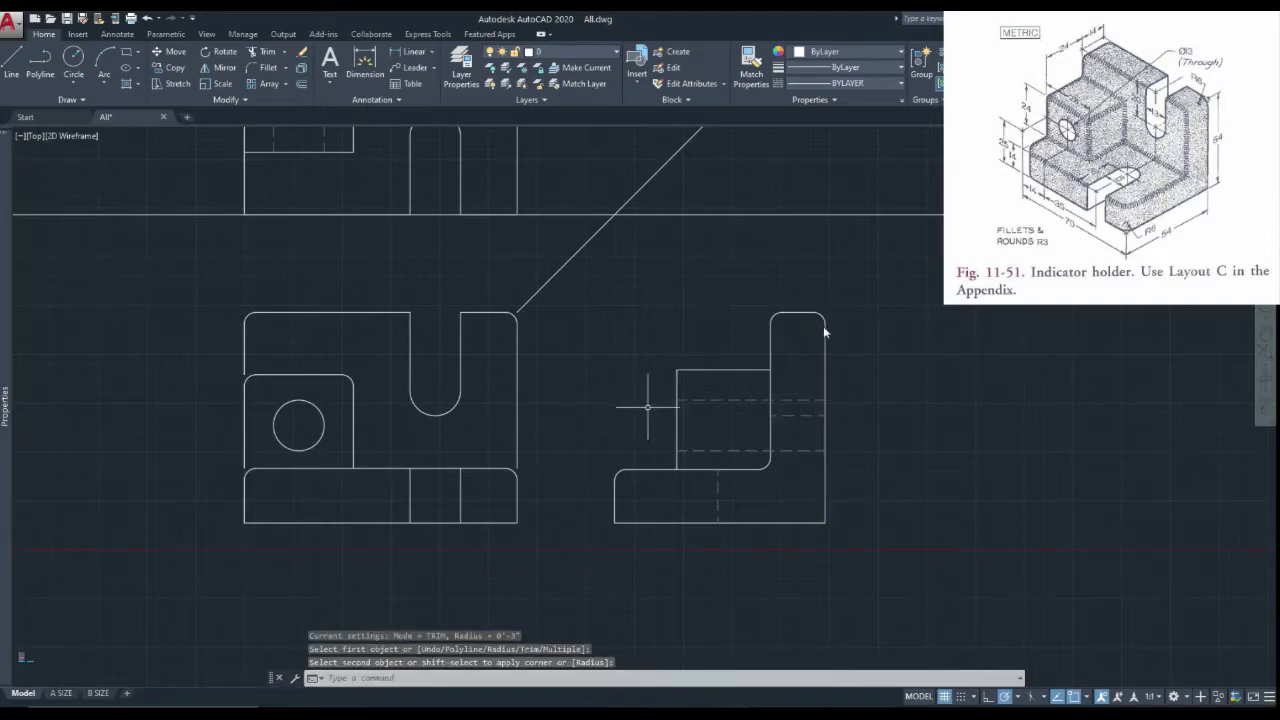
Step: Fillet the block's upper front corner in the side view with the radius of 3
scroll(647, 407, "up", 4)
right_click(663, 398)
left_click(699, 407)
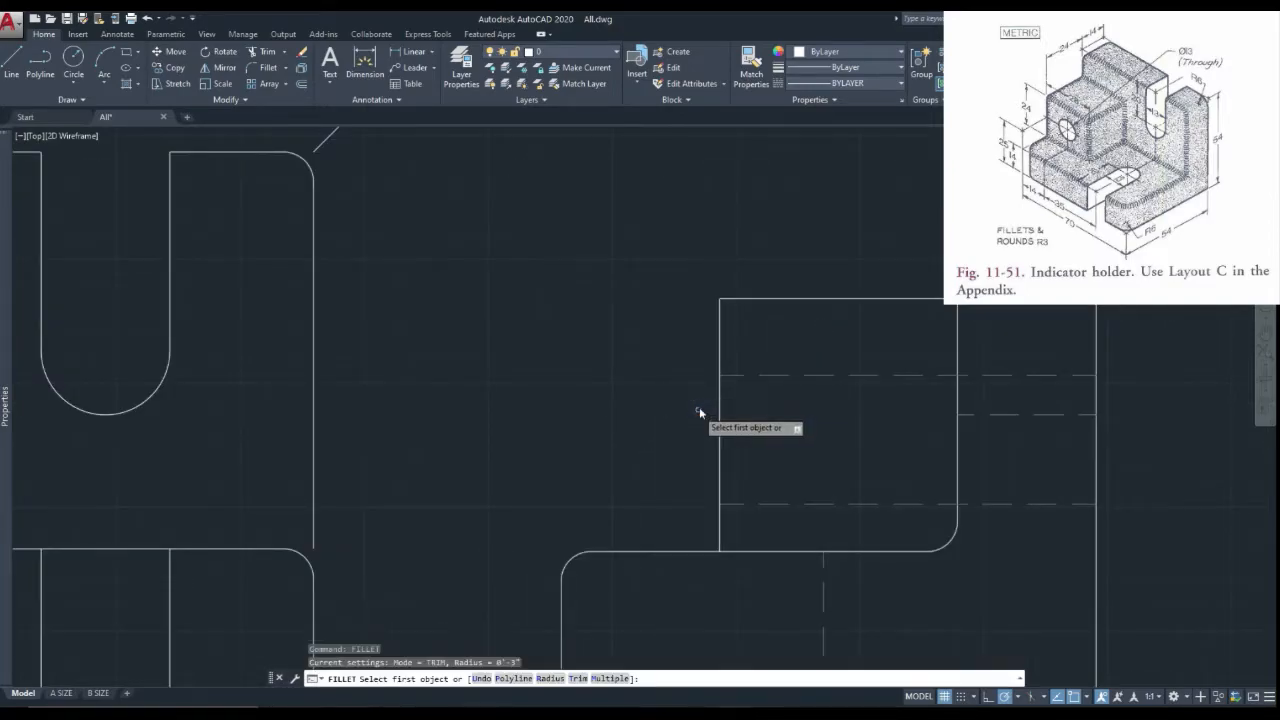
left_click(743, 300)
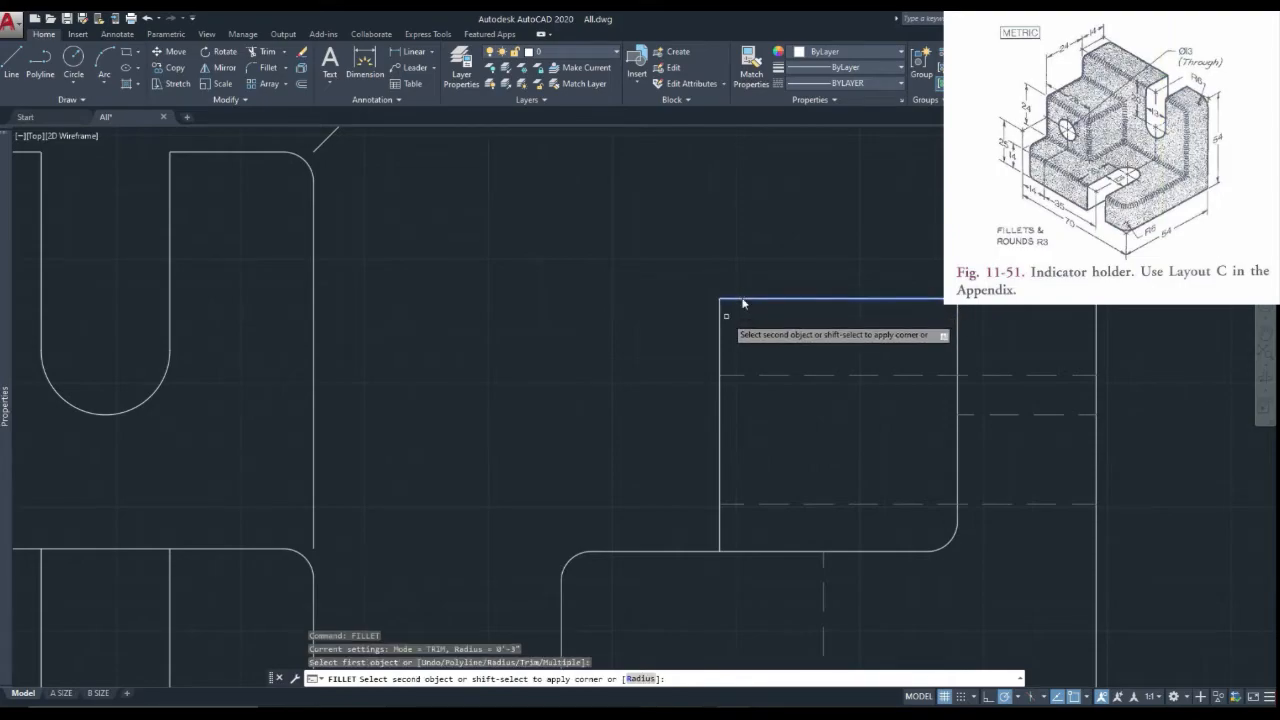
left_click(720, 340)
Step: Fillet the inside corner between the block's front edge and the base's top edge in the side view with the radius of 3
scroll(704, 338, "down", 4)
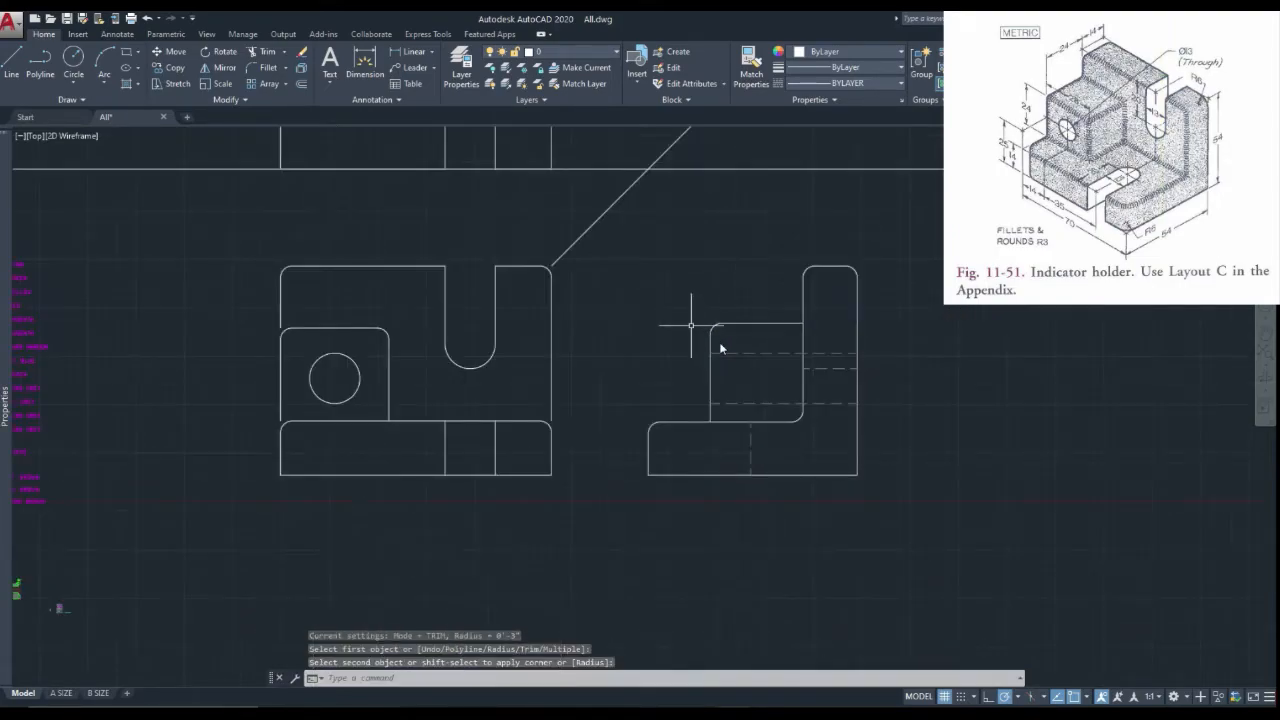
right_click(690, 325)
left_click(730, 334)
left_click(710, 405)
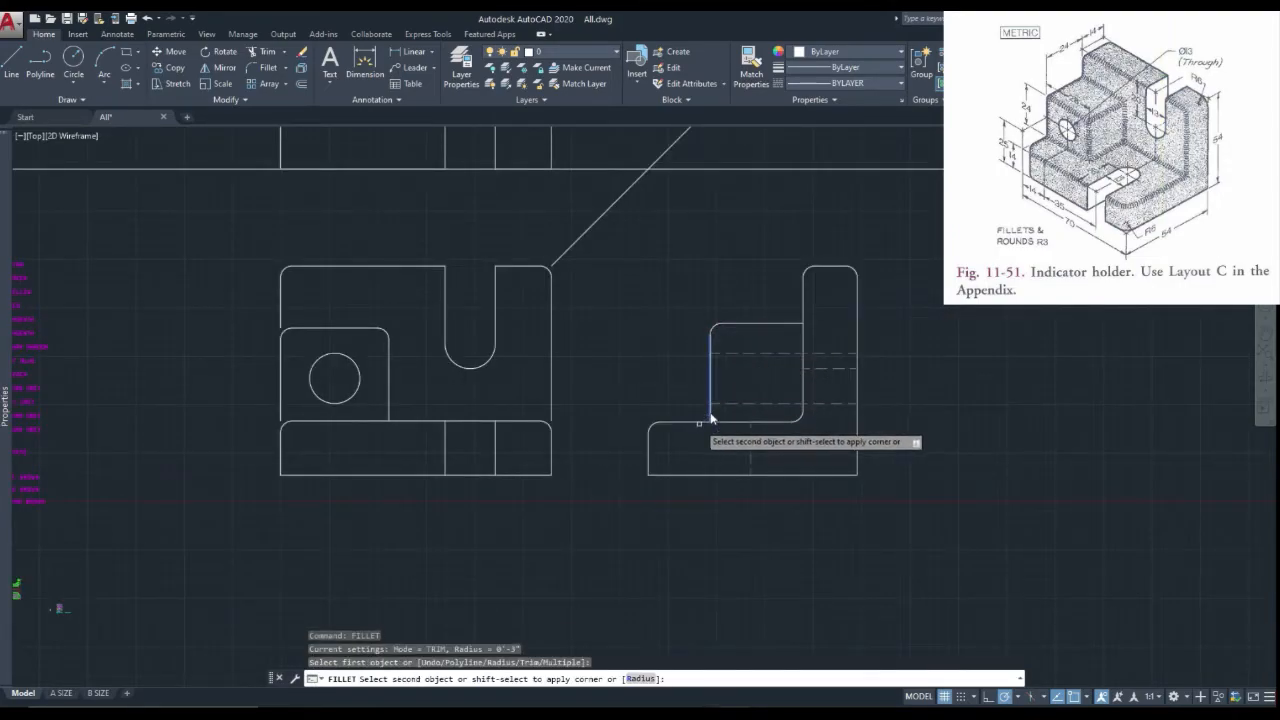
left_click(700, 422)
Step: Redraw the base's top edge in the side view as a polyline joining the lower ends of the two inside fillets
scroll(700, 428, "up", 4)
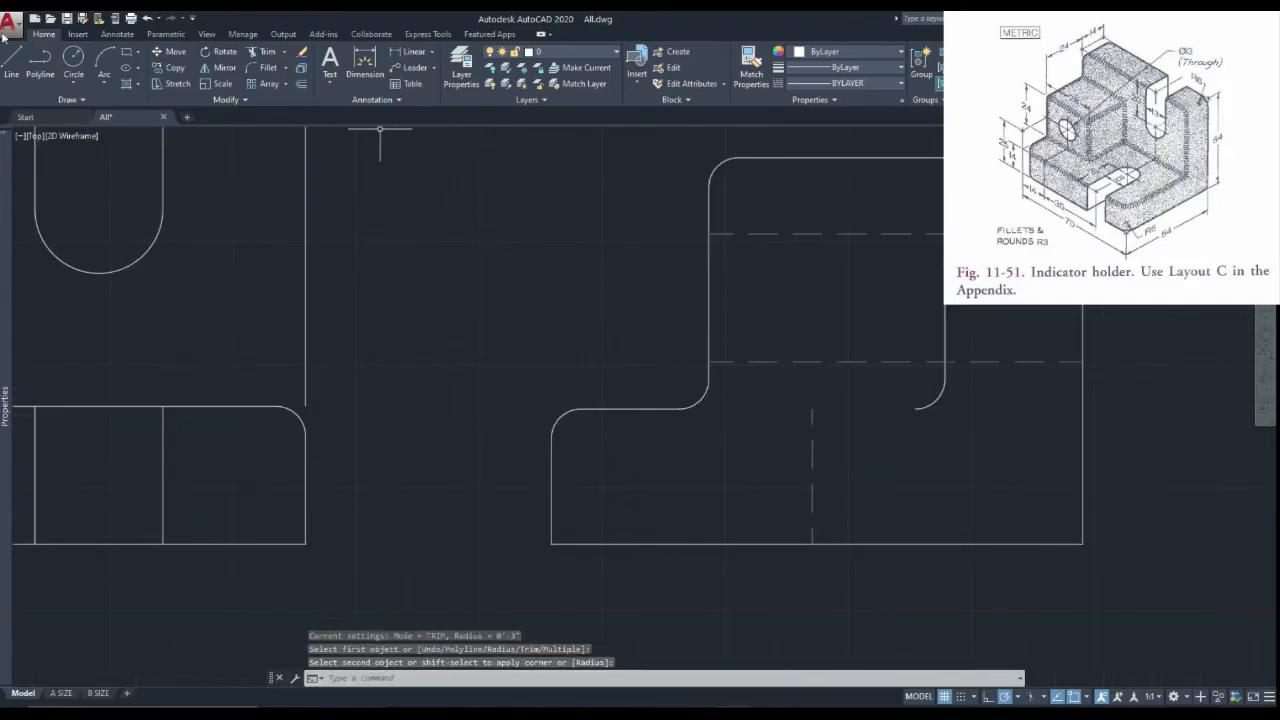
left_click(40, 74)
left_click(679, 408)
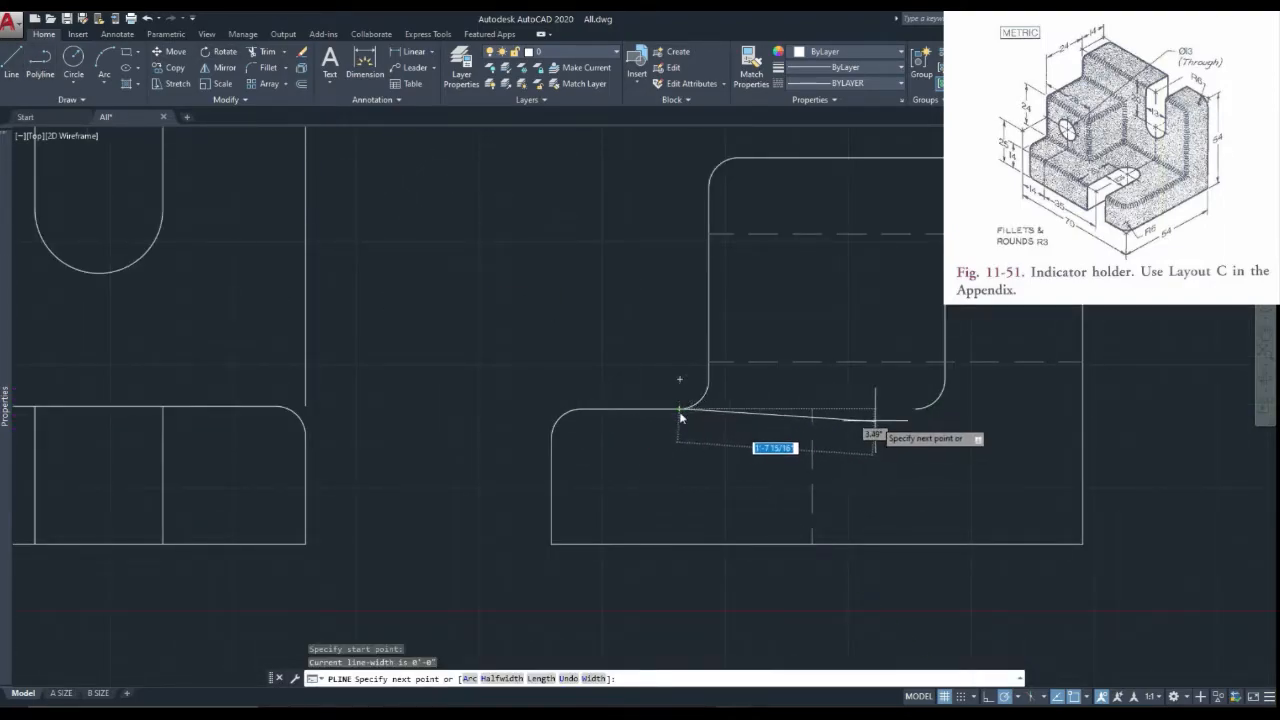
left_click(915, 408)
scroll(717, 429, "down", 4)
key("Escape")
Step: Draw a horizontal polyline across the block's lower part in the side view, joining the upper ends of the two inside fillets
scroll(748, 424, "up", 4)
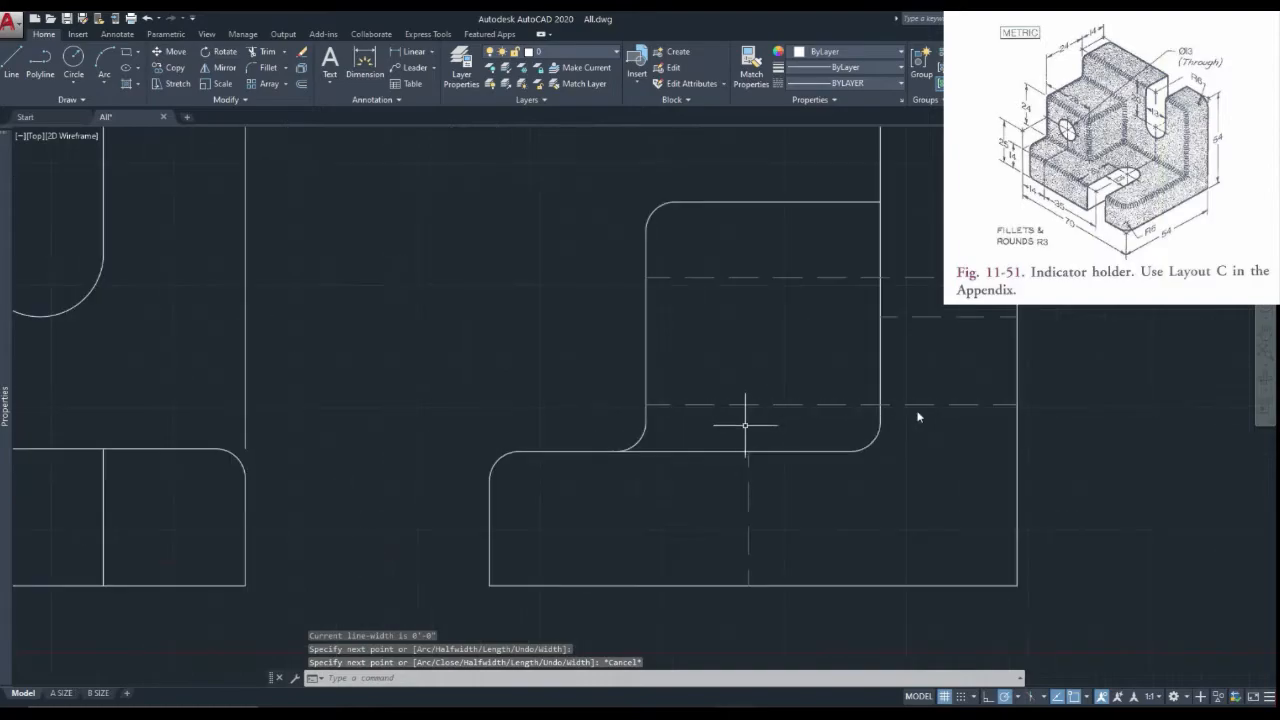
right_click(615, 379)
left_click(655, 388)
left_click(645, 425)
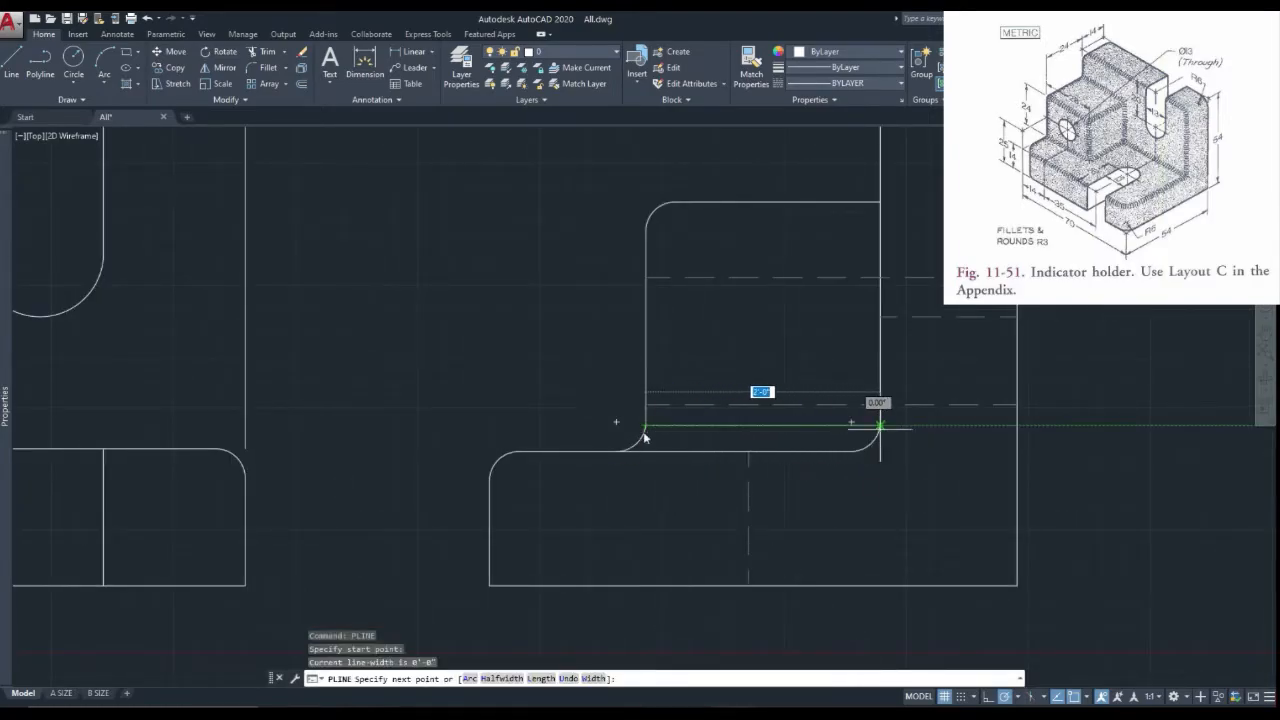
key("Escape")
Step: Delete the four long horizontal construction lines running through the top view
scroll(882, 433, "down", 5)
scroll(882, 435, "up", 2)
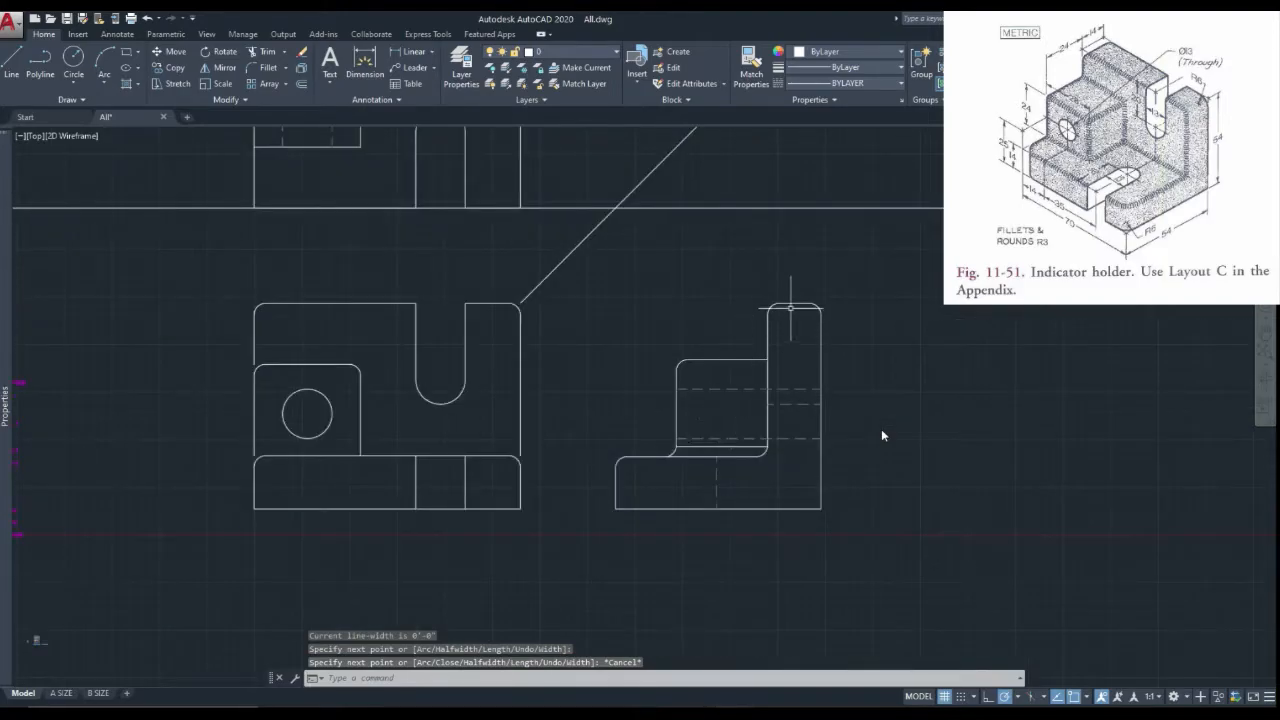
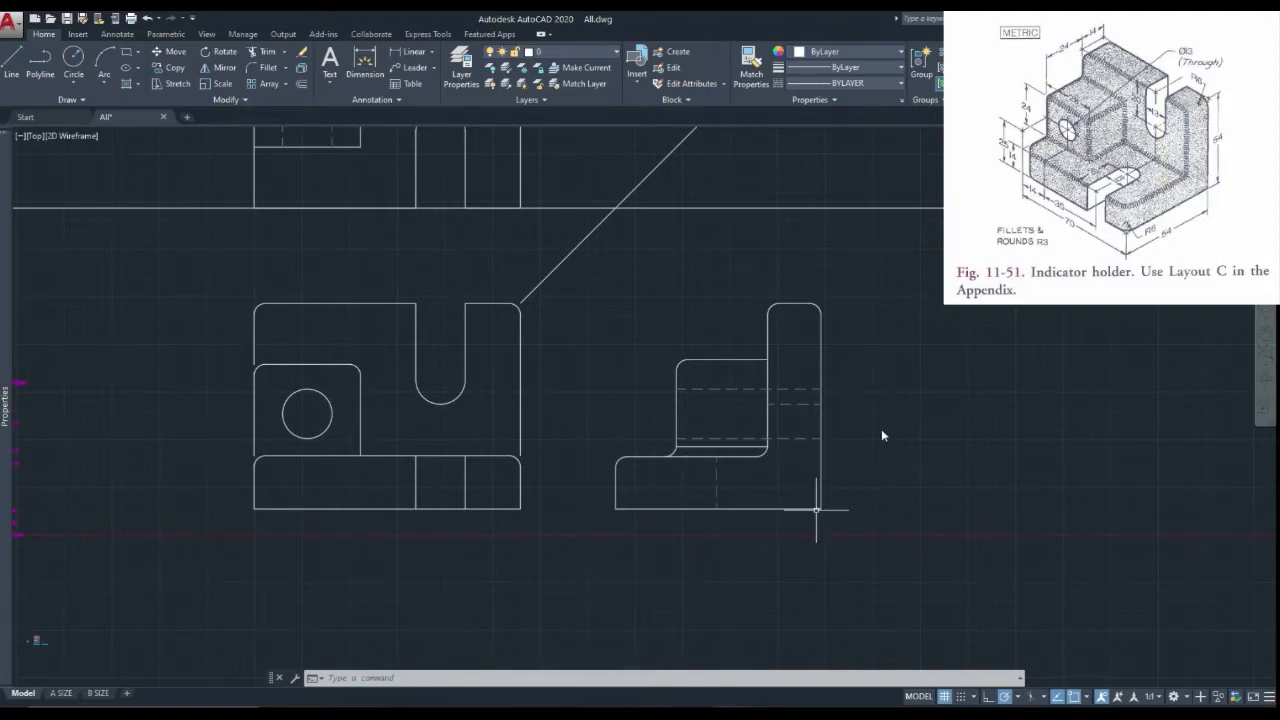
scroll(816, 510, "down", 2)
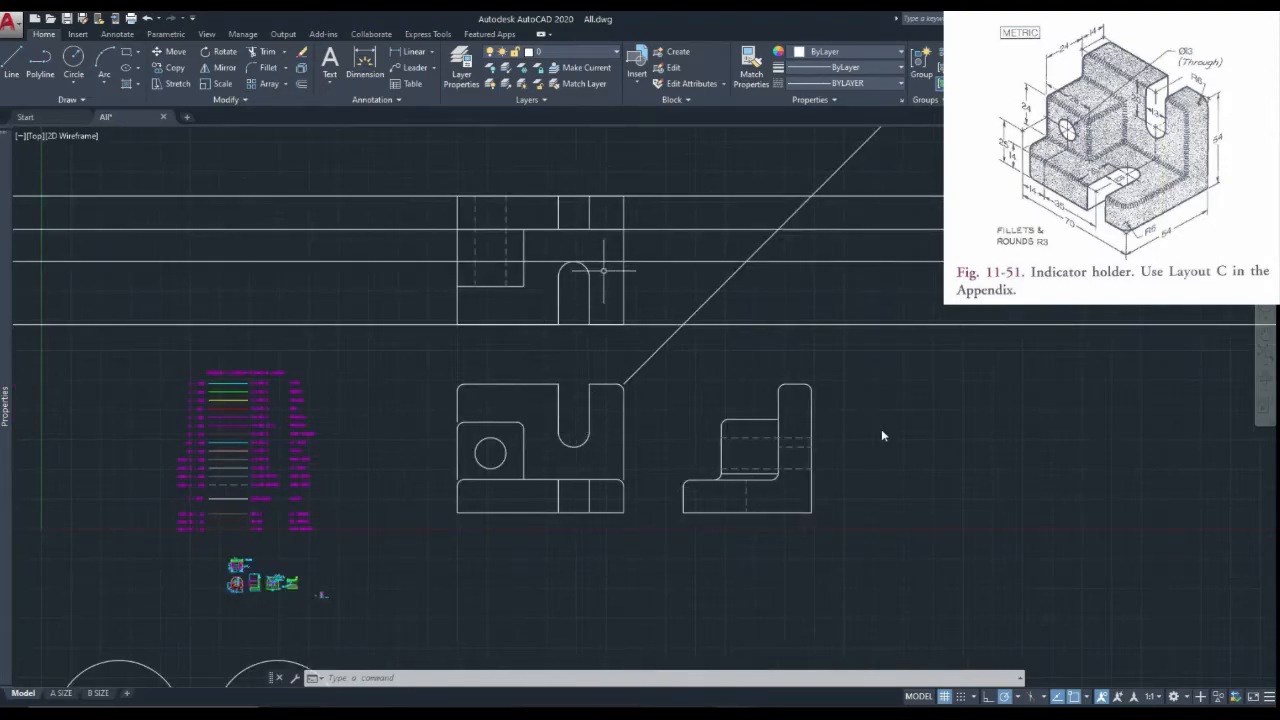
left_click(412, 177)
left_click(380, 337)
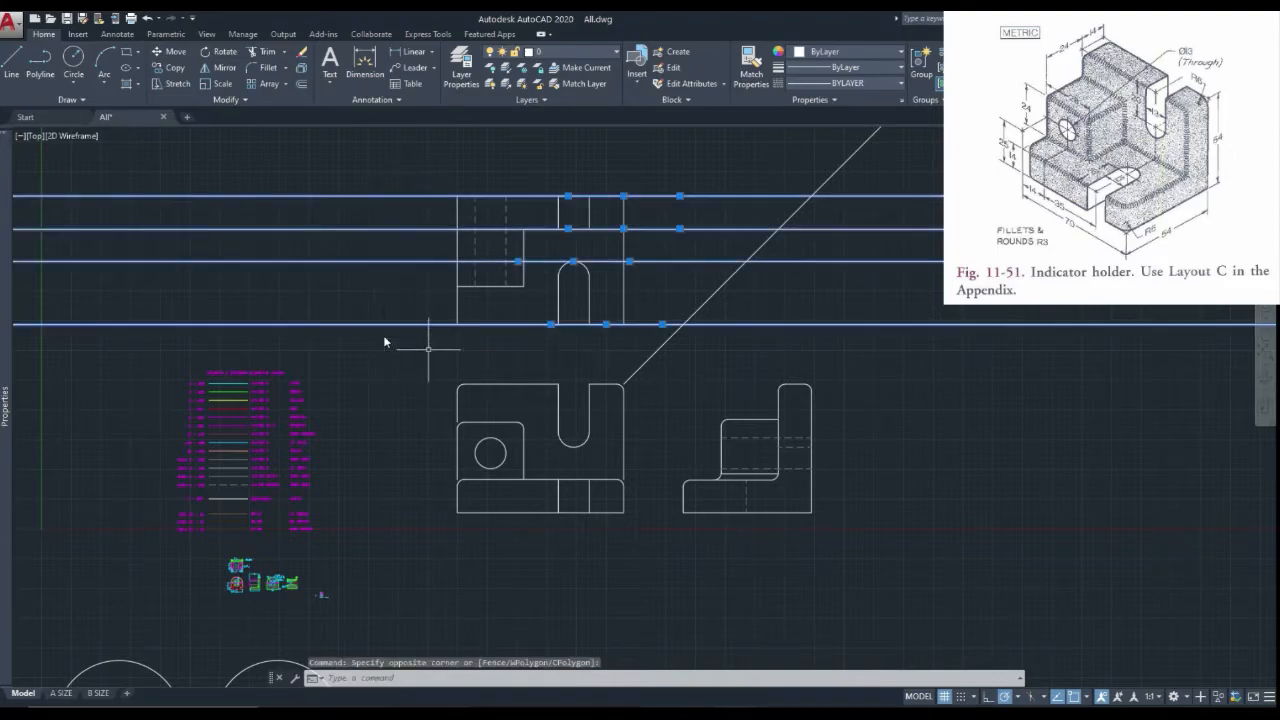
key("Delete")
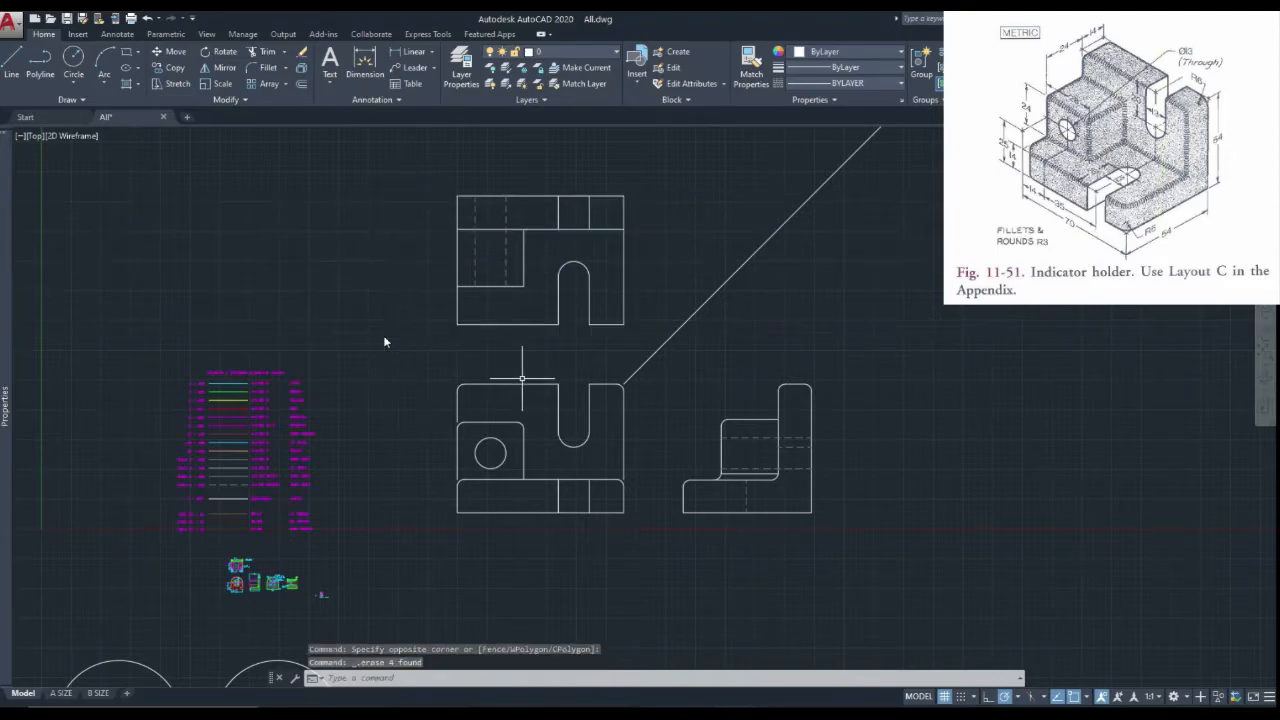
Step: Fillet the upper-left outer corner of the top view with radius 3
left_click(263, 67)
scroll(379, 170, "up", 2)
left_click(513, 211)
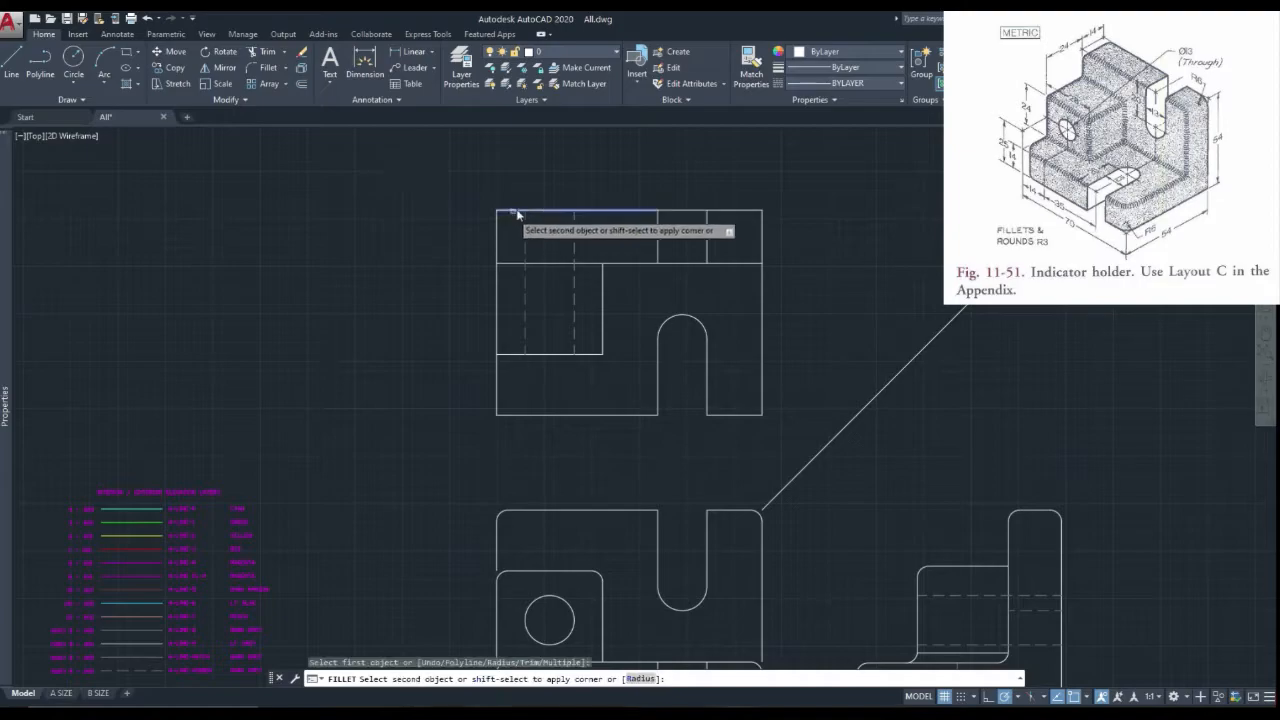
left_click(498, 236)
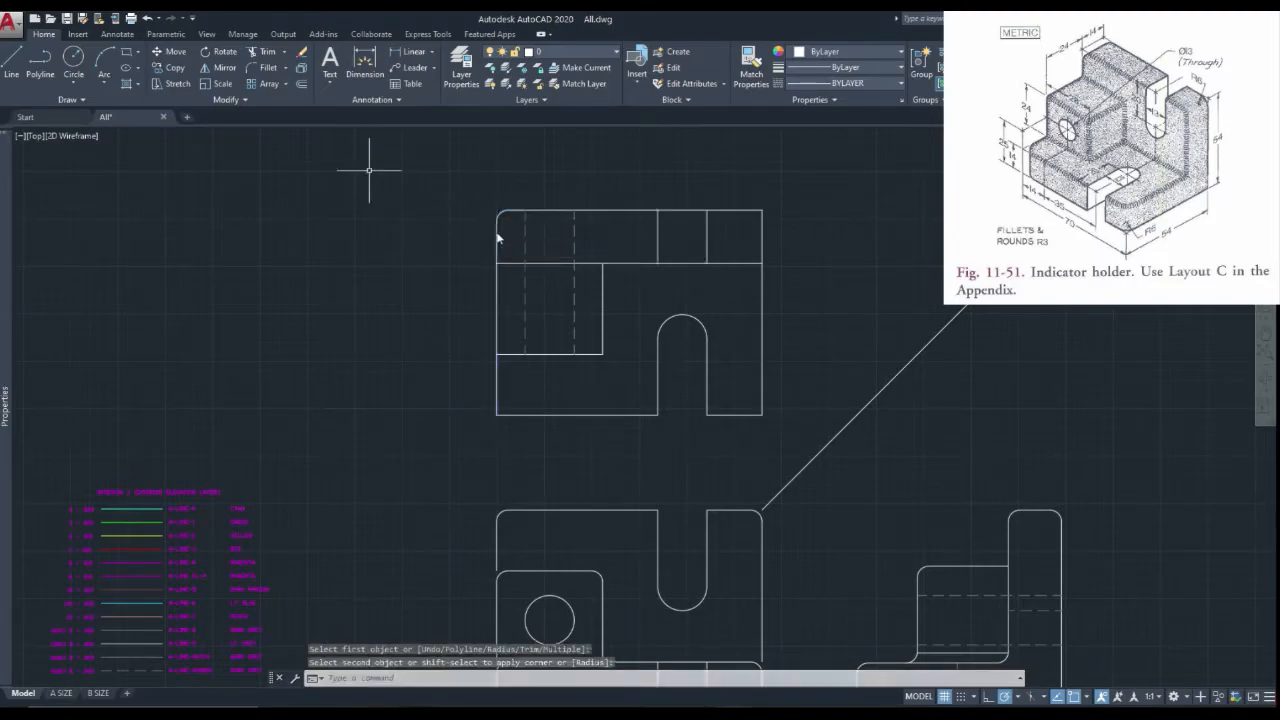
Step: Trim the top view's left edge beside the raised block and redraw that segment as a separate polyline up to the back strip
left_click(270, 50)
key("Return")
left_click(479, 296)
left_click(521, 322)
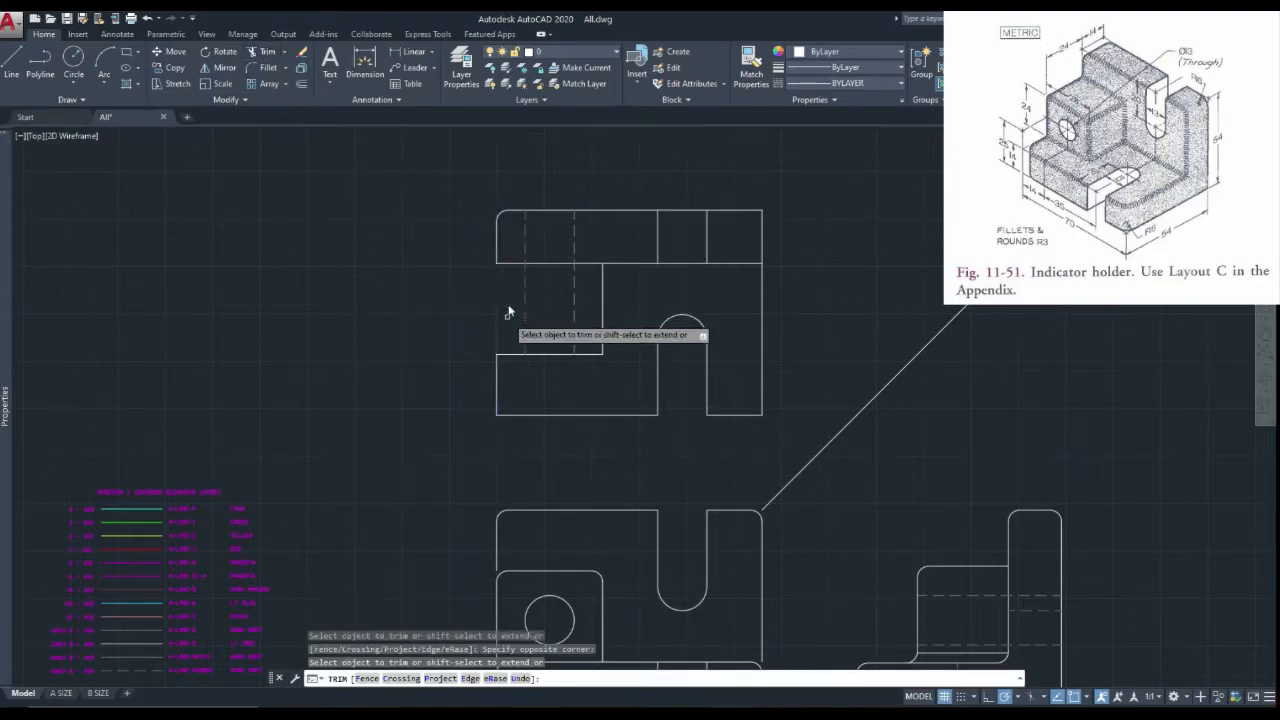
key("Escape")
left_click(40, 62)
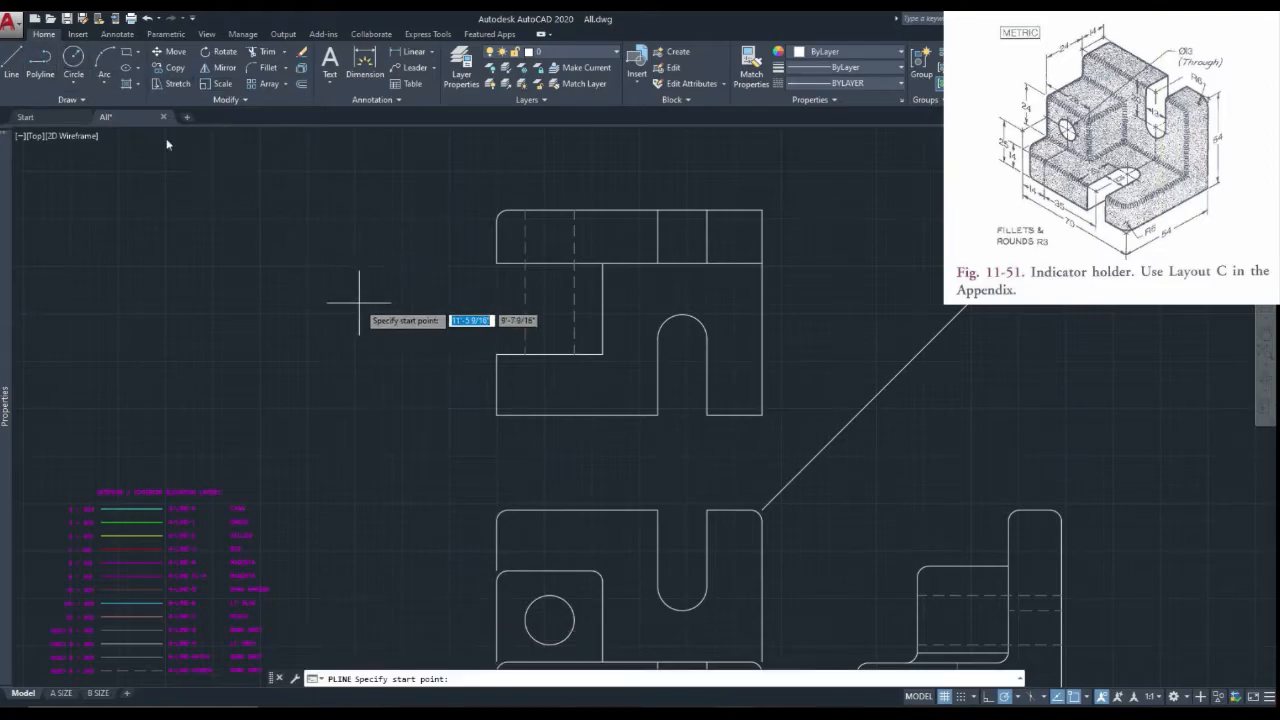
left_click(497, 358)
left_click(497, 263)
key("Escape")
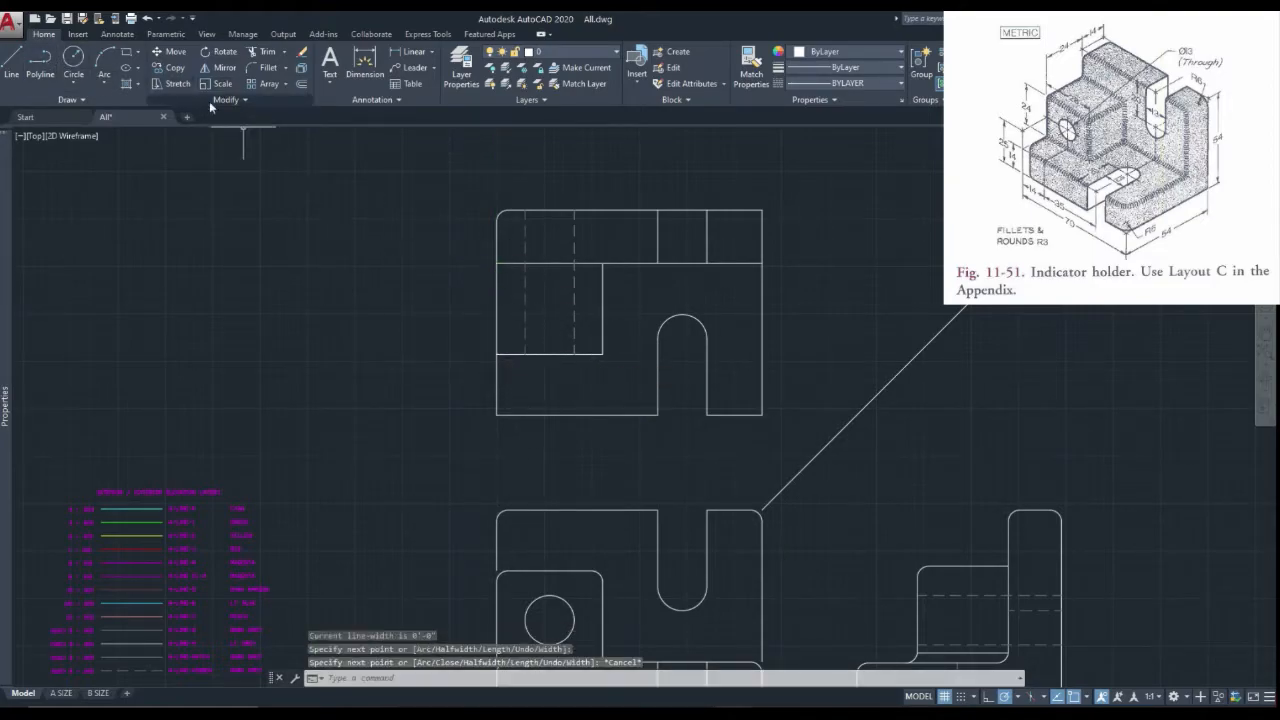
Step: Fillet the upper-right outer corner of the top view with radius 3
left_click(265, 67)
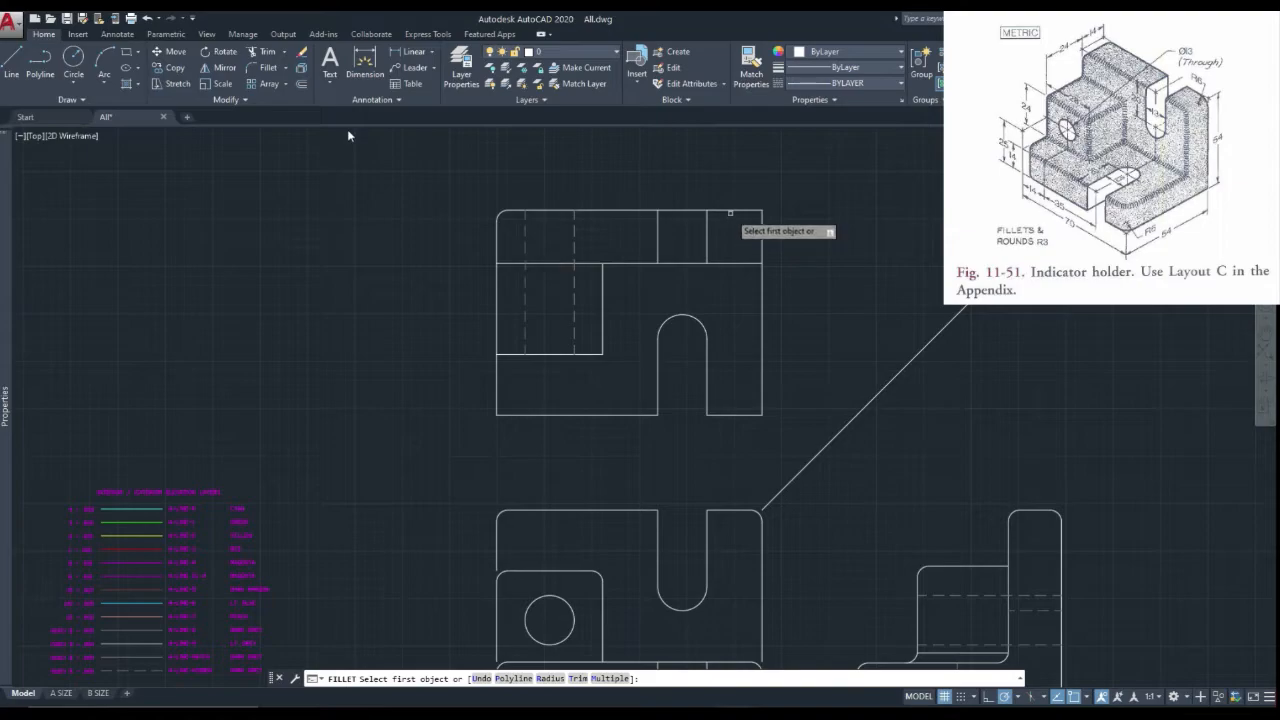
left_click(740, 211)
left_click(760, 224)
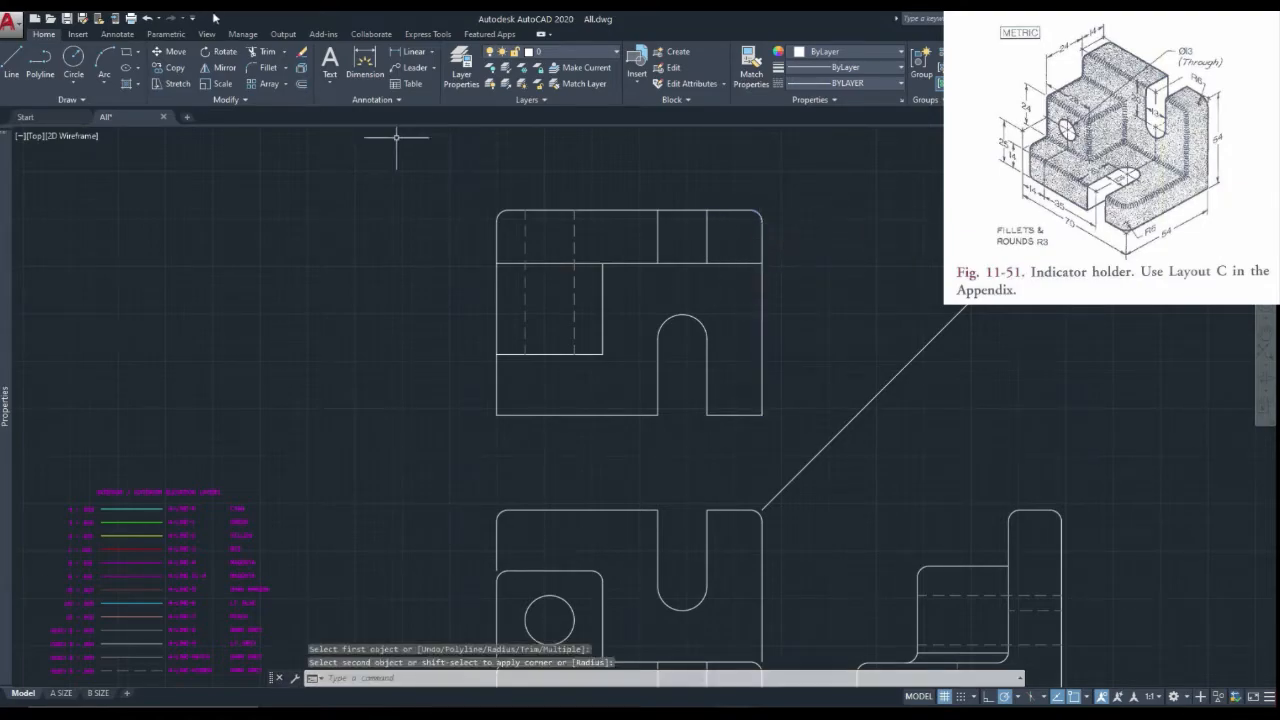
Step: Trim the top view's right edge below the back strip and redraw it as a separate polyline down to the lower corner
left_click(275, 53)
key("Return")
left_click(762, 360)
key("Escape")
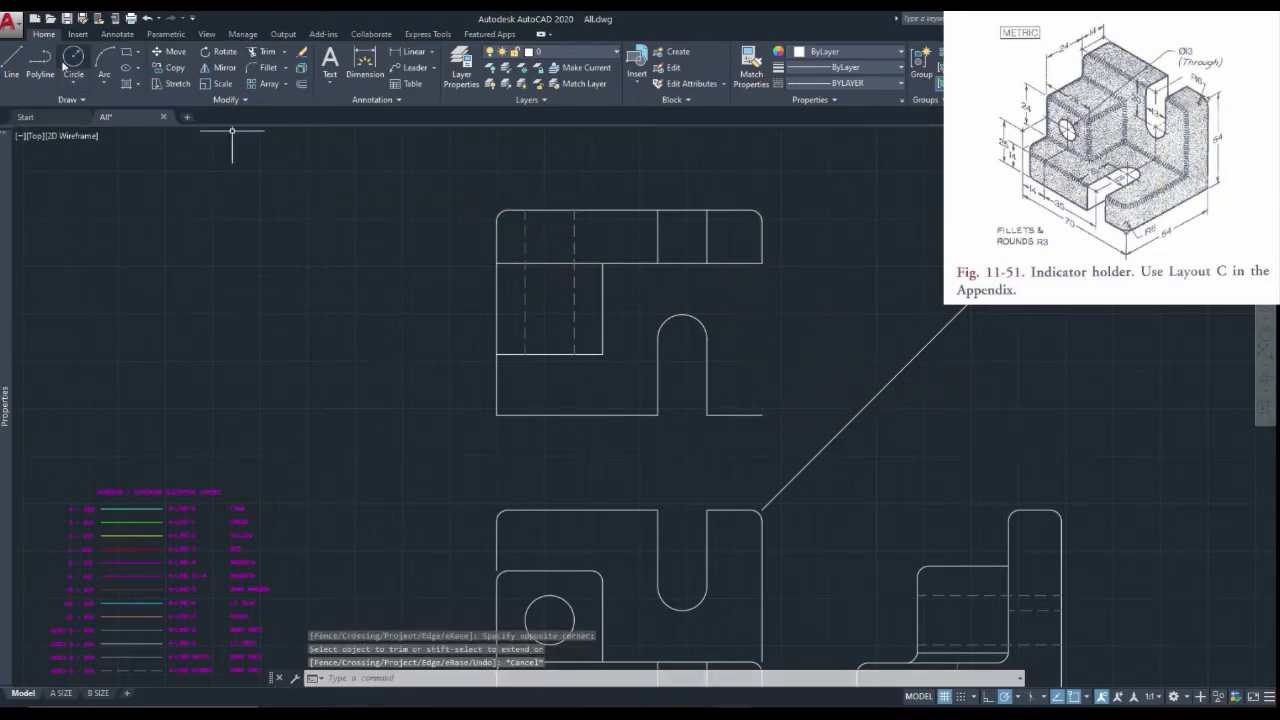
left_click(54, 76)
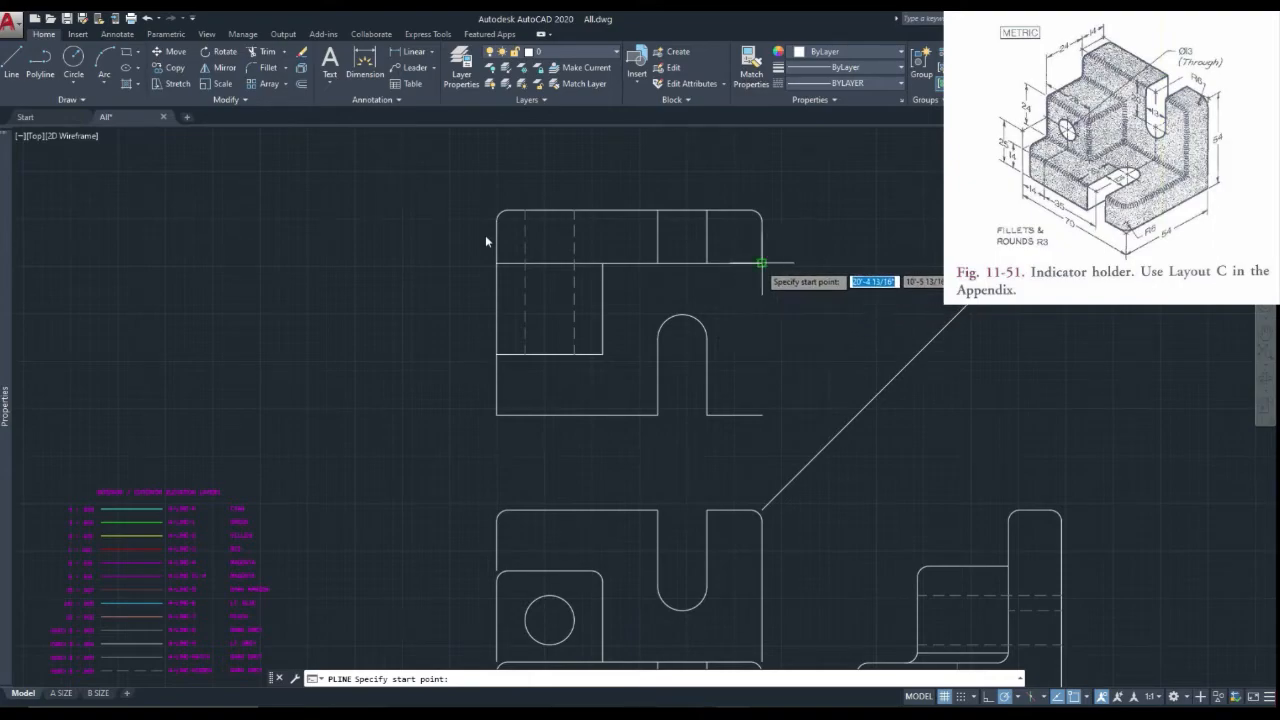
left_click(762, 263)
left_click(762, 415)
key("Escape")
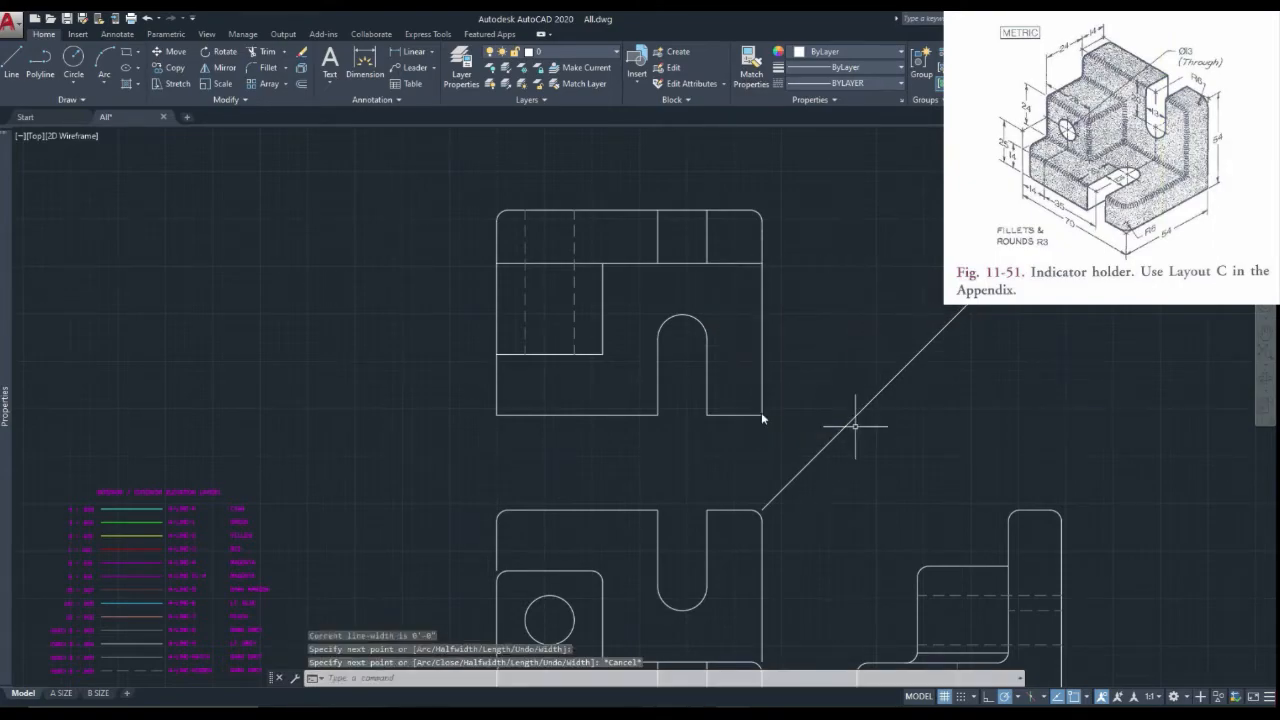
Step: Fillet the back strip's lower-right corner and the base outline's lower-right corner in the top view with radius 3
left_click(253, 68)
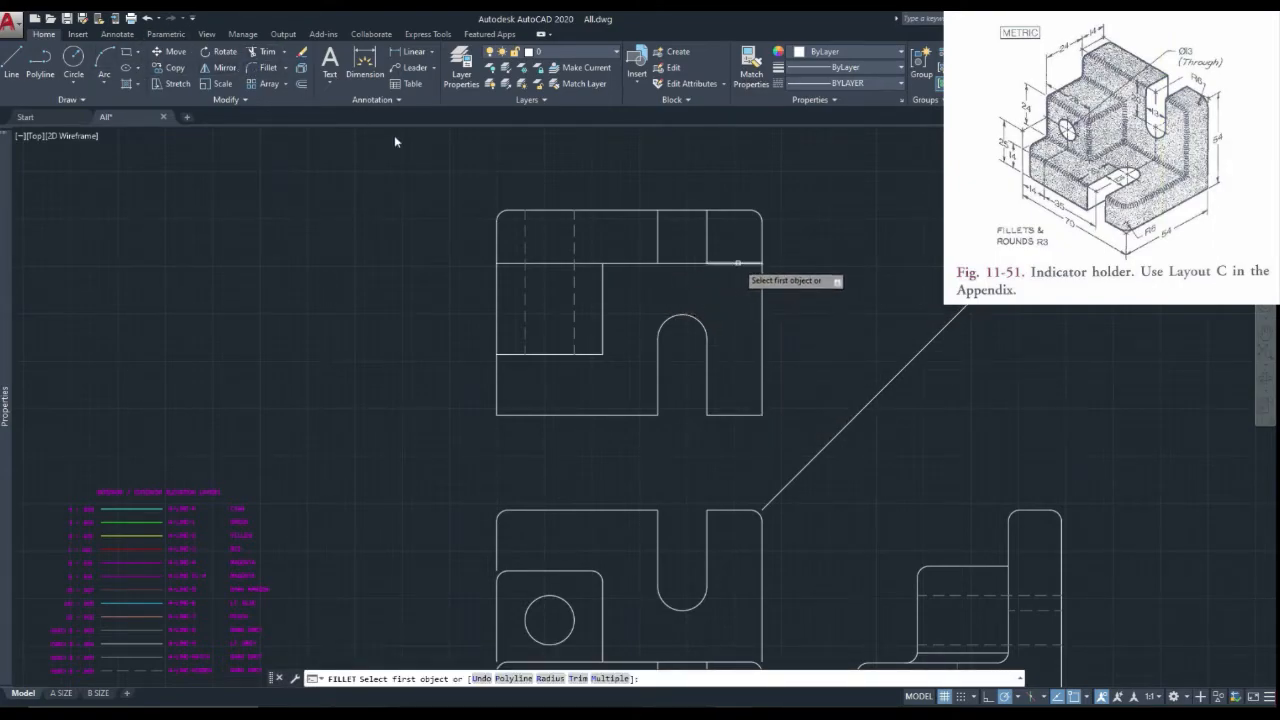
left_click(740, 264)
left_click(762, 252)
right_click(763, 252)
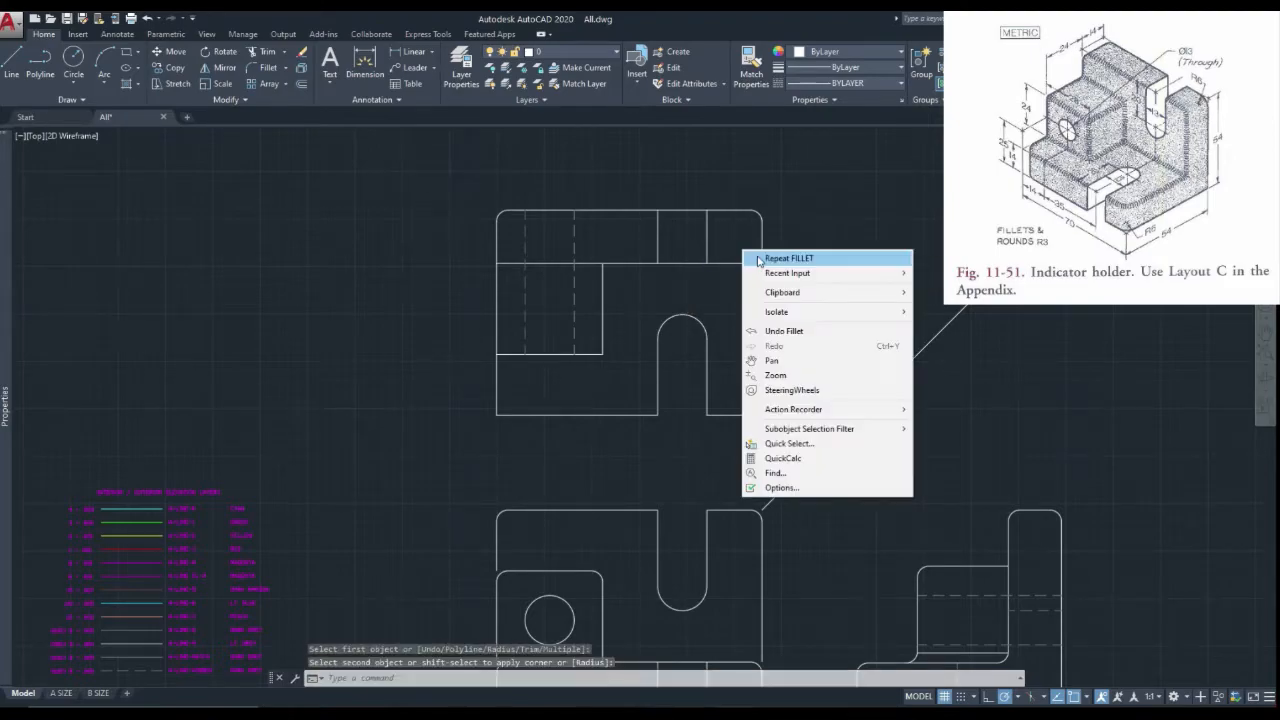
left_click(765, 256)
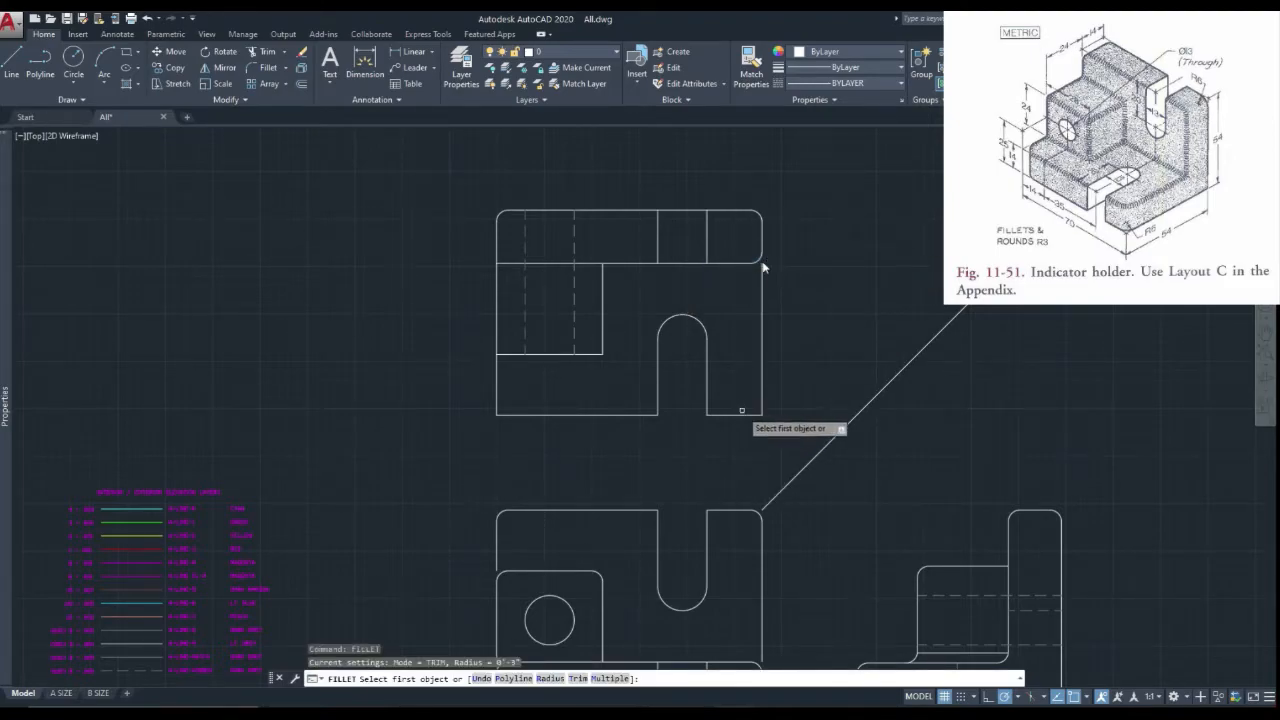
left_click(744, 412)
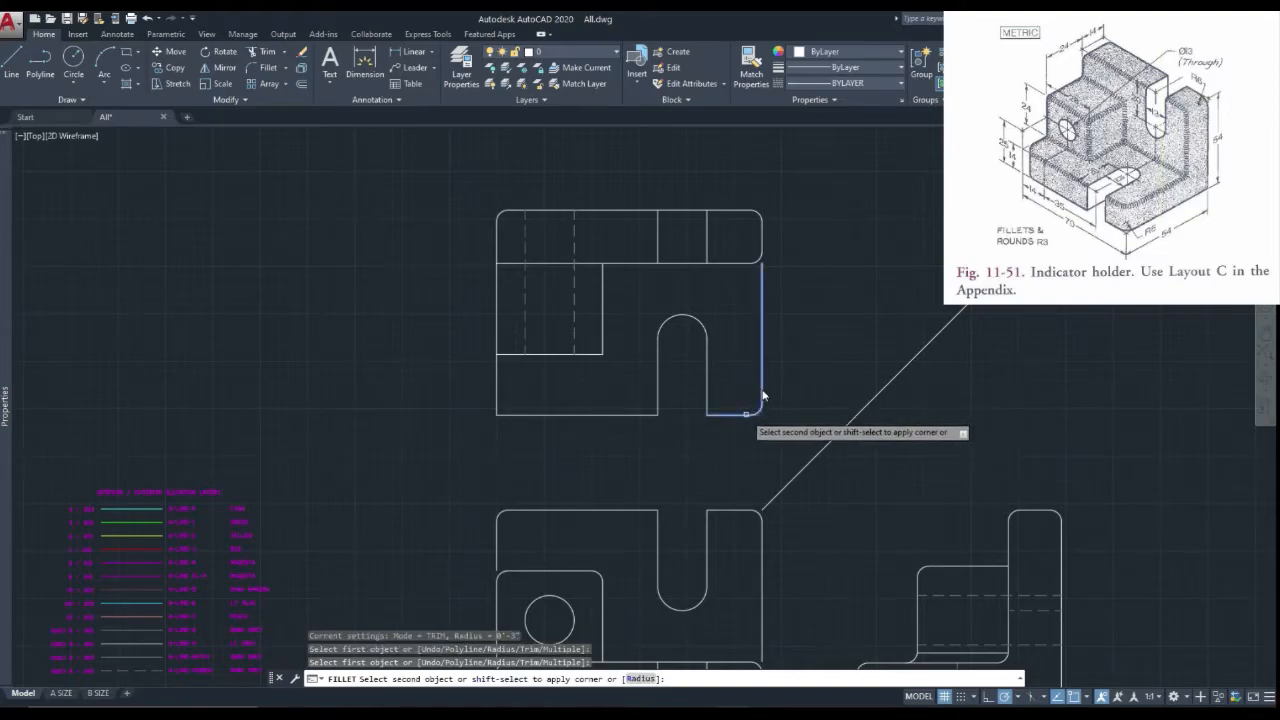
left_click(762, 396)
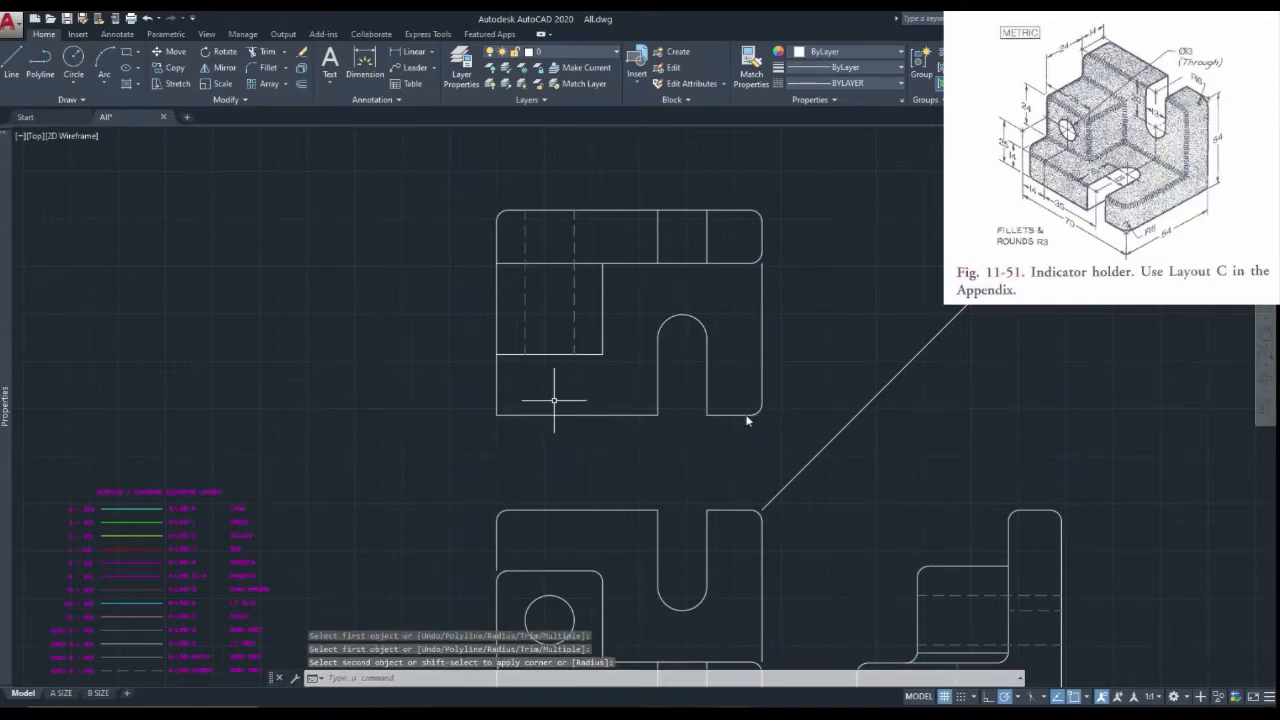
Step: Fillet the lower-left corners of the base outline and of the raised block in the top view with radius 3
right_click(554, 400)
left_click(589, 409)
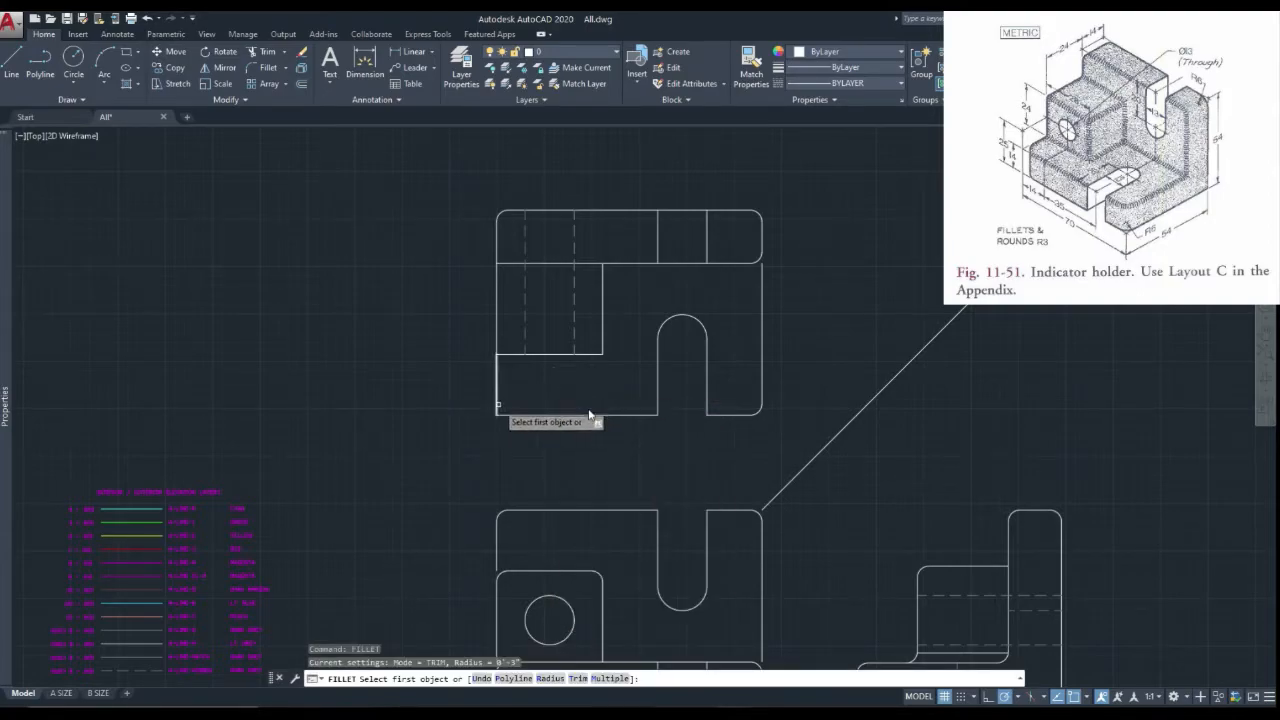
left_click(589, 412)
left_click(497, 398)
right_click(482, 345)
left_click(498, 352)
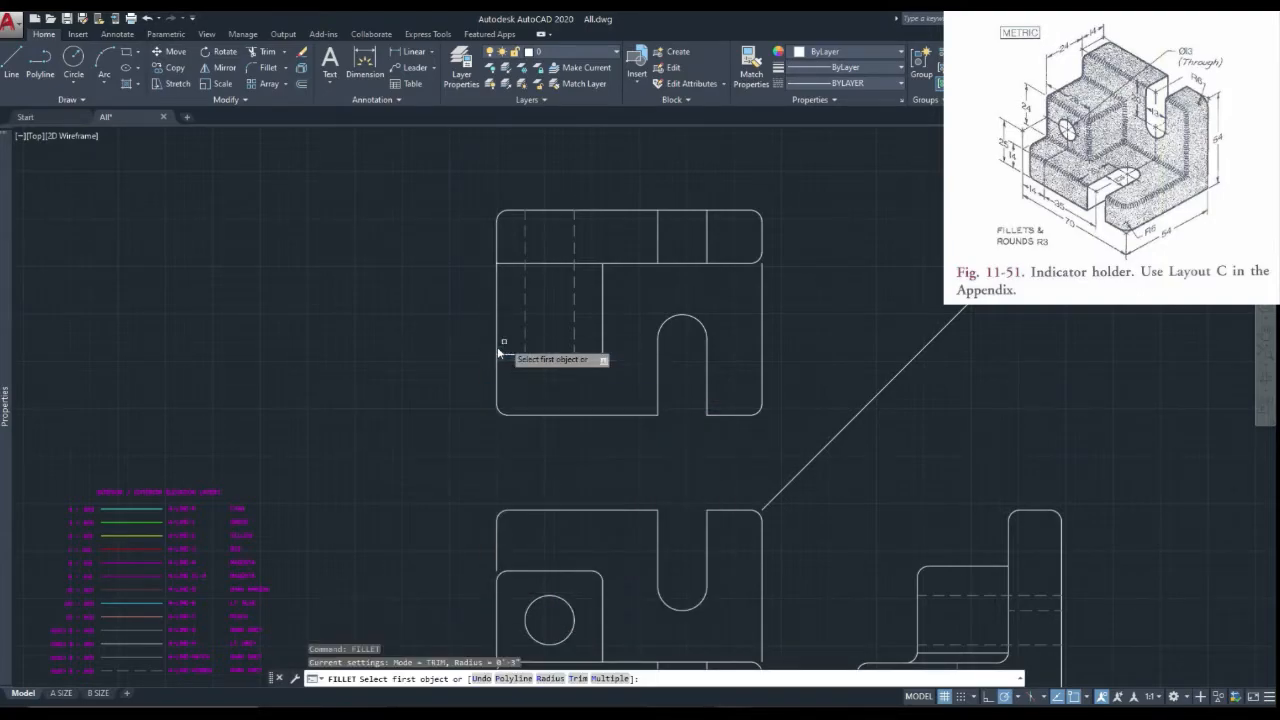
left_click(498, 348)
left_click(508, 355)
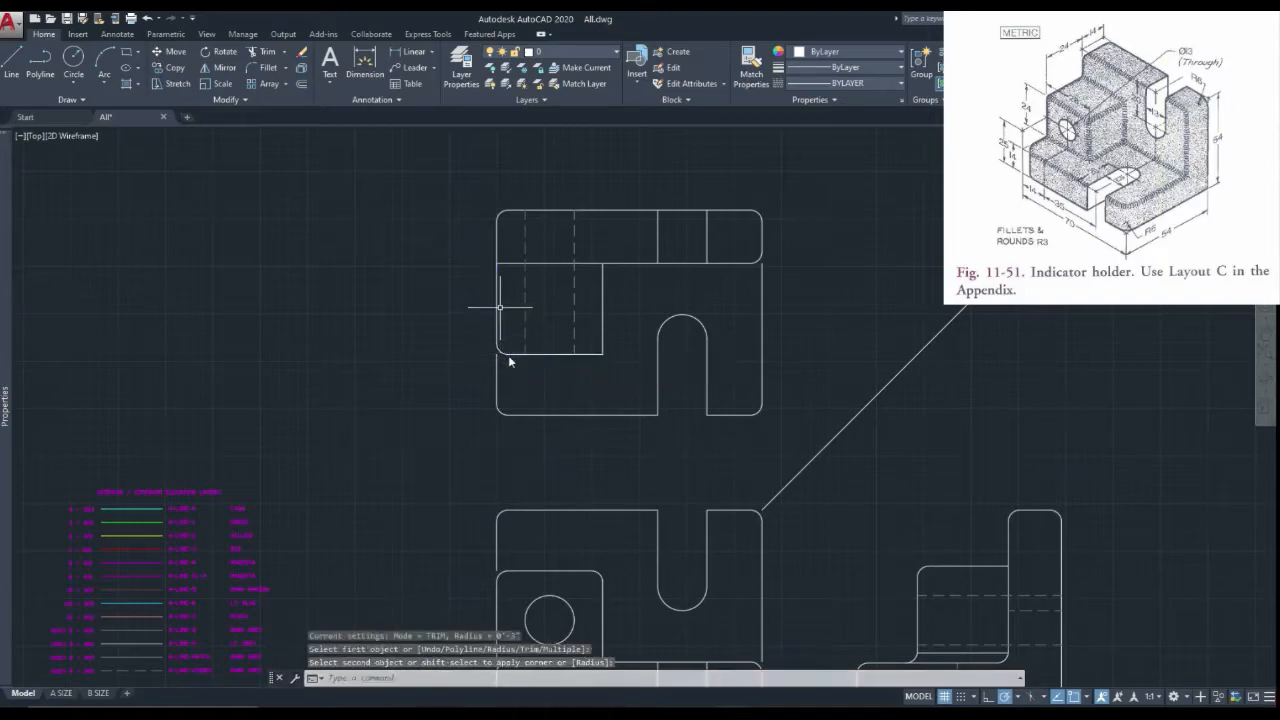
Step: Fillet the lower-left corner of the back strip in the top view with radius 3
right_click(503, 312)
left_click(518, 323)
left_click(498, 248)
left_click(507, 268)
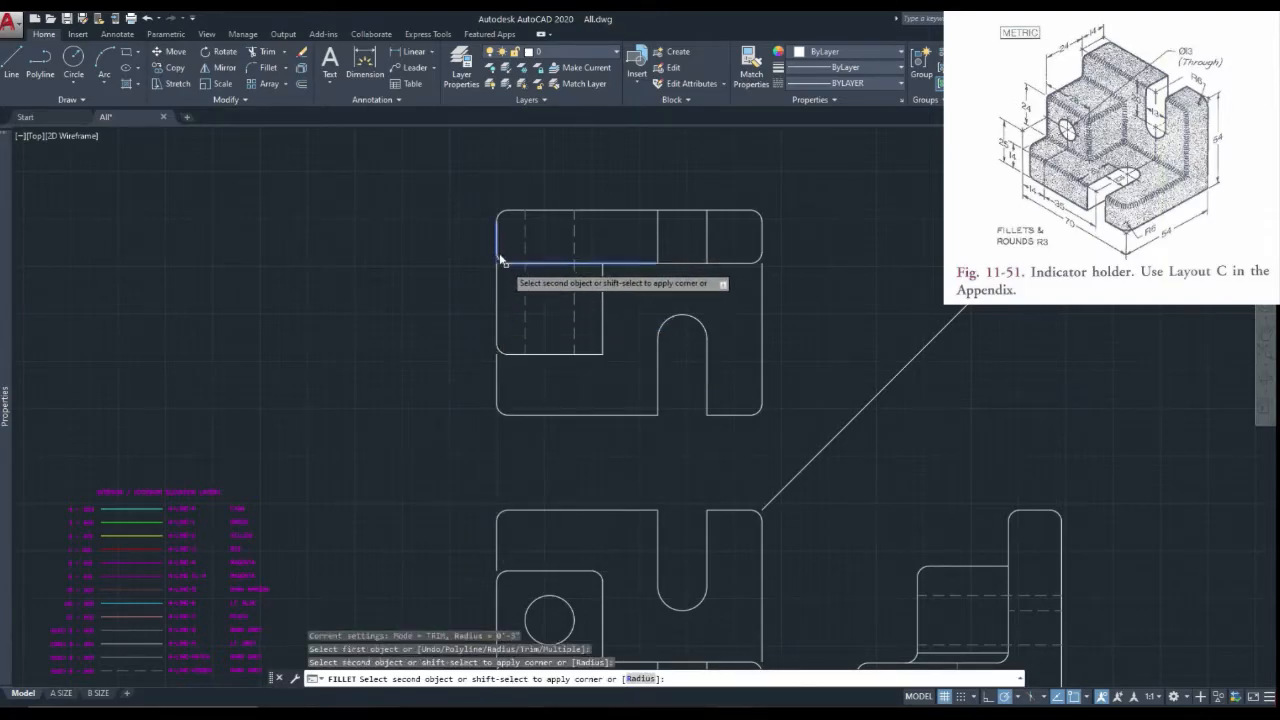
left_click(506, 263)
Step: Fillet the lower-right corner of the raised block in the top view with radius 3
right_click(512, 246)
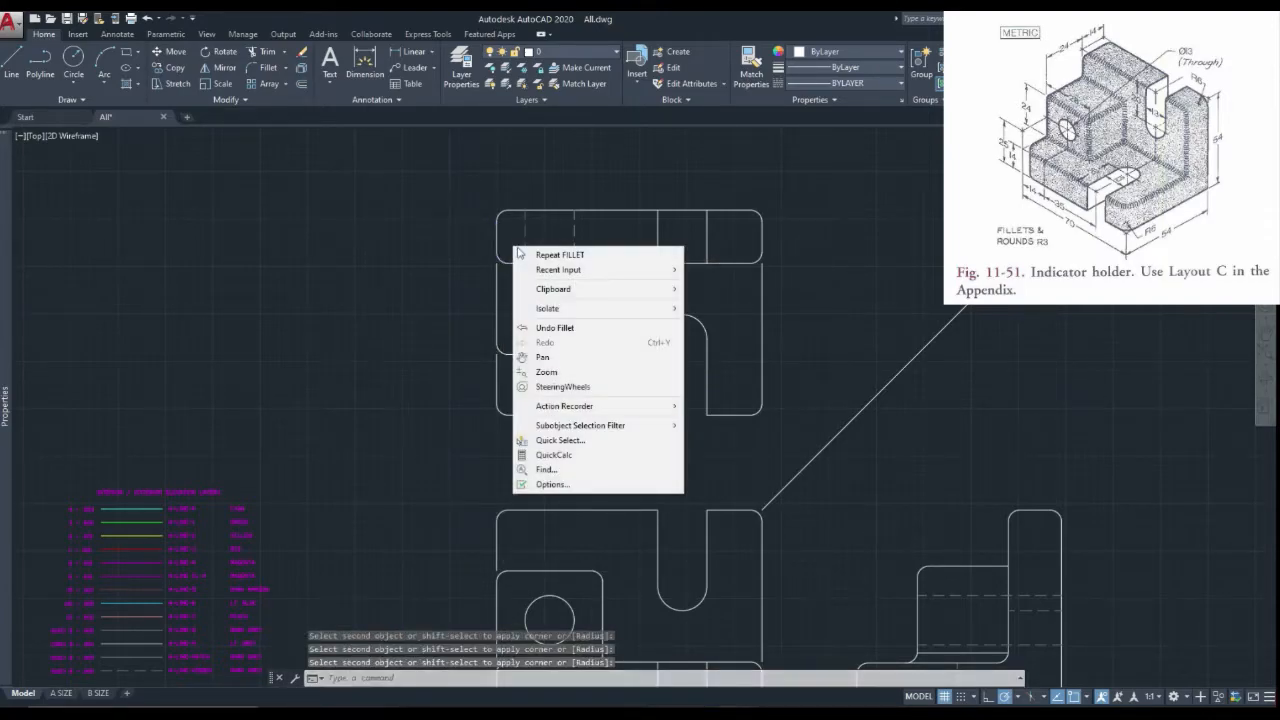
left_click(560, 255)
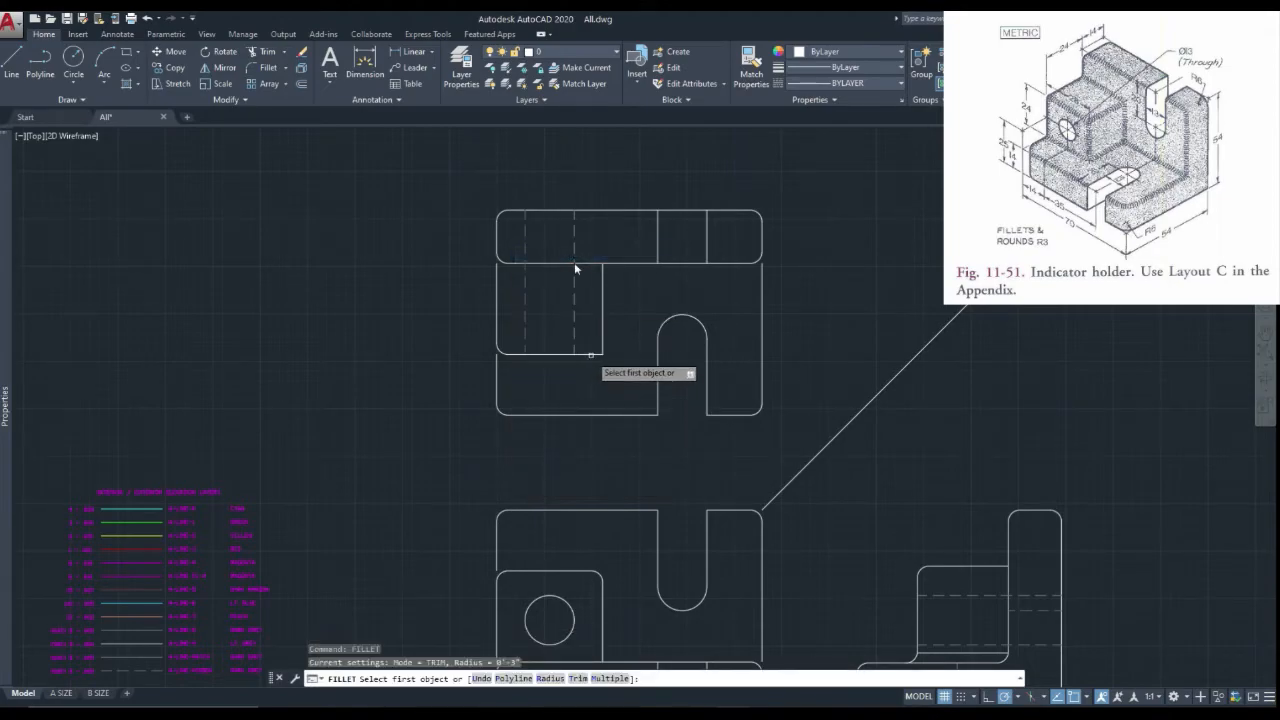
left_click(594, 355)
left_click(602, 338)
scroll(602, 332, "down", 3)
scroll(602, 340, "up", 3)
scroll(500, 140, "down", 3)
scroll(580, 171, "up", 3)
left_click(596, 228)
key("Escape")
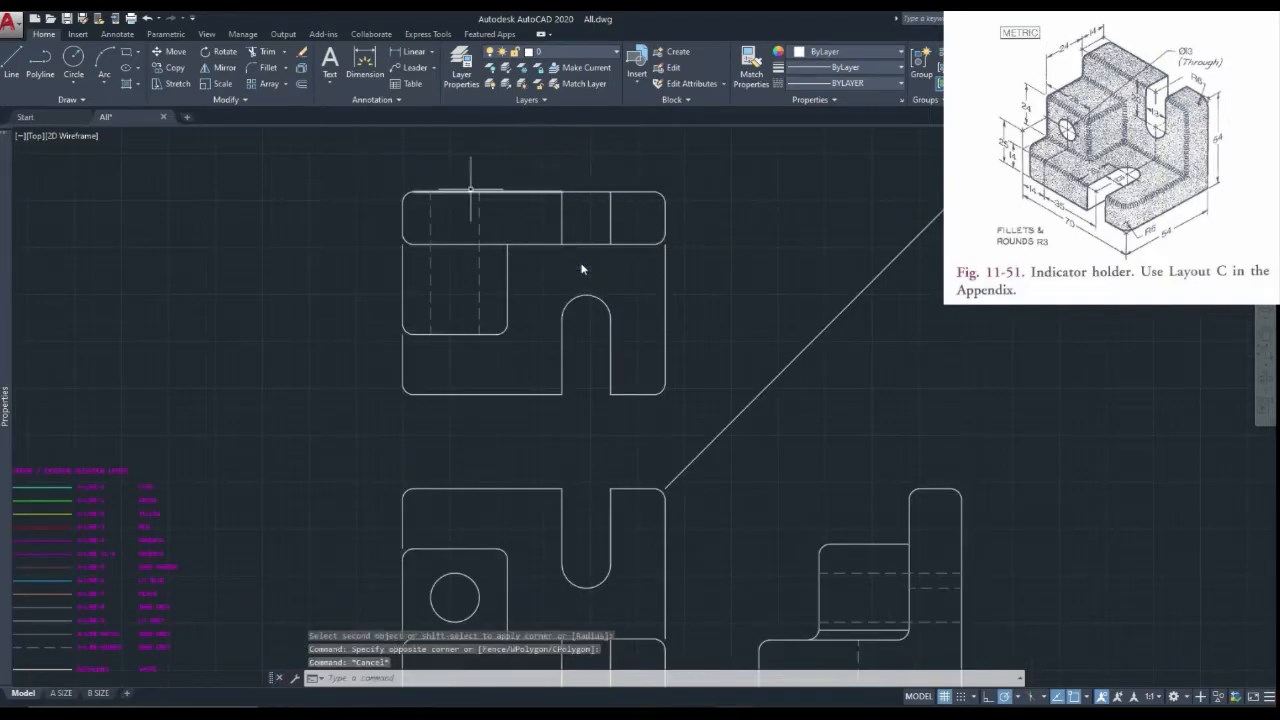
Step: Extend the open left edge line in the top view to close the gap beside the filleted corner
scroll(474, 189, "down", 2)
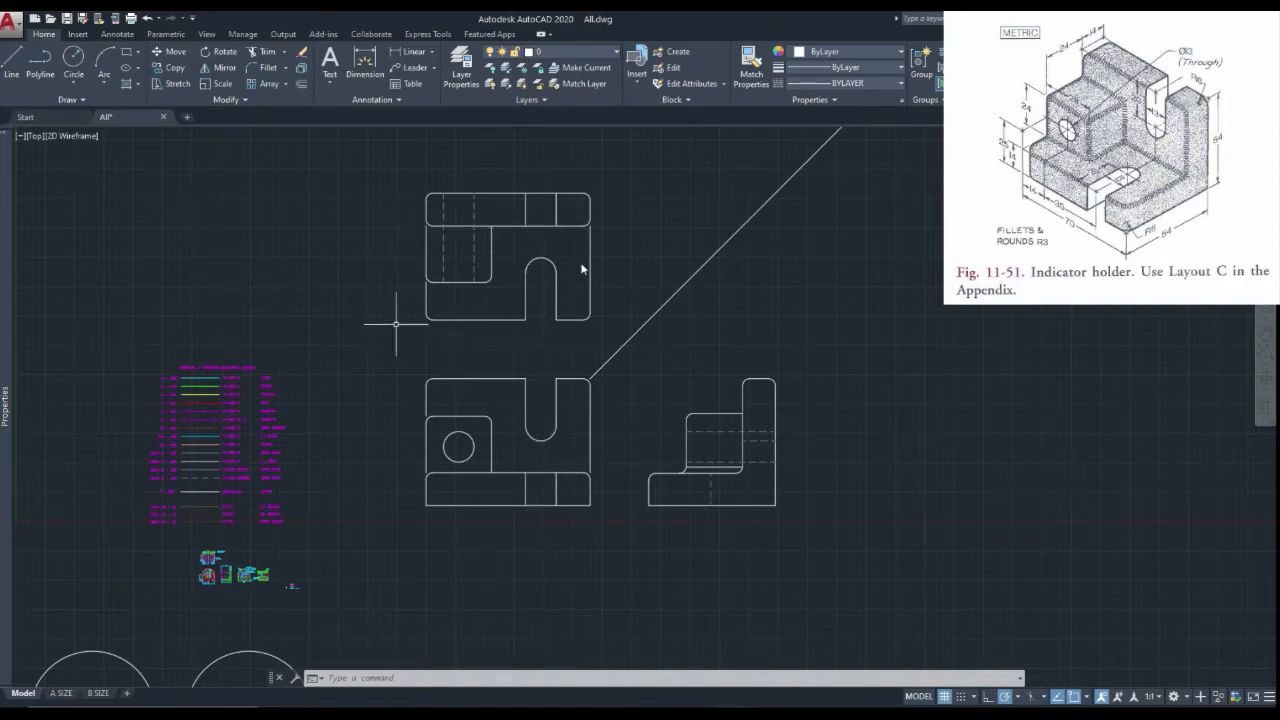
left_click(270, 99)
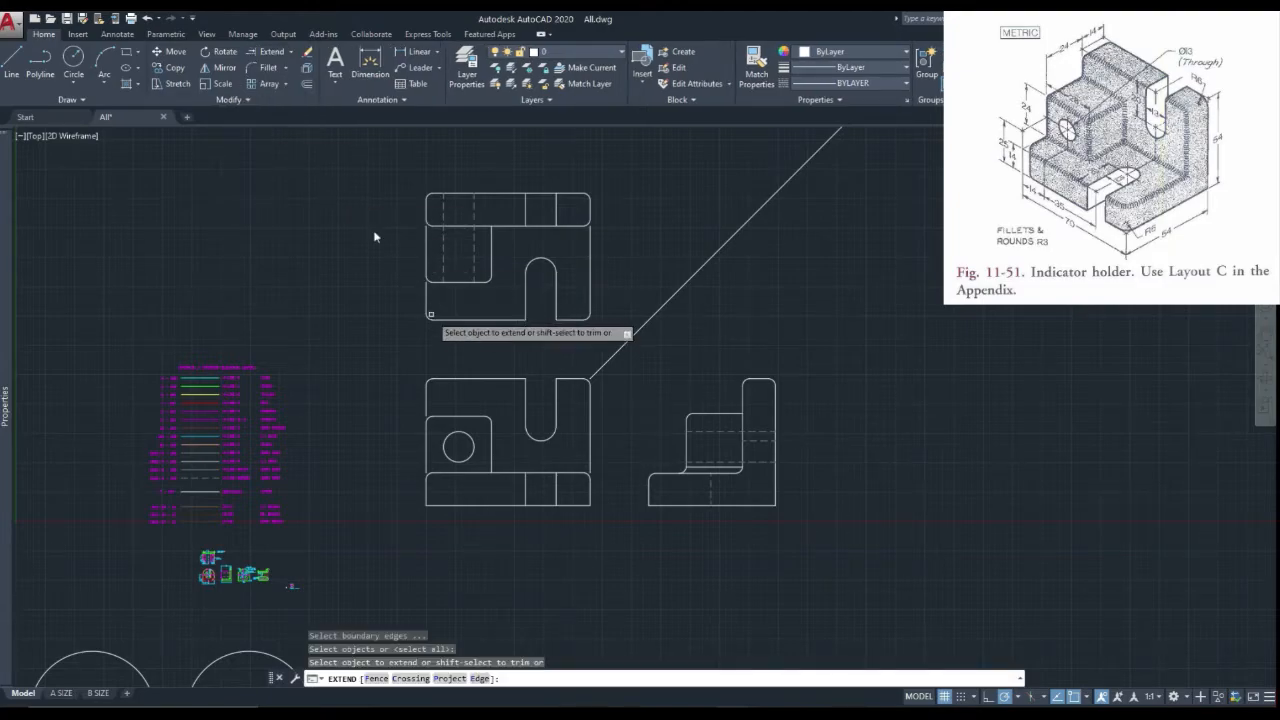
scroll(430, 330, "up", 4)
left_click(412, 248)
left_click(454, 260)
scroll(466, 311, "down", 4)
scroll(448, 222, "up", 6)
scroll(440, 240, "down", 4)
scroll(491, 266, "up", 3)
scroll(474, 234, "down", 6)
scroll(446, 456, "up", 6)
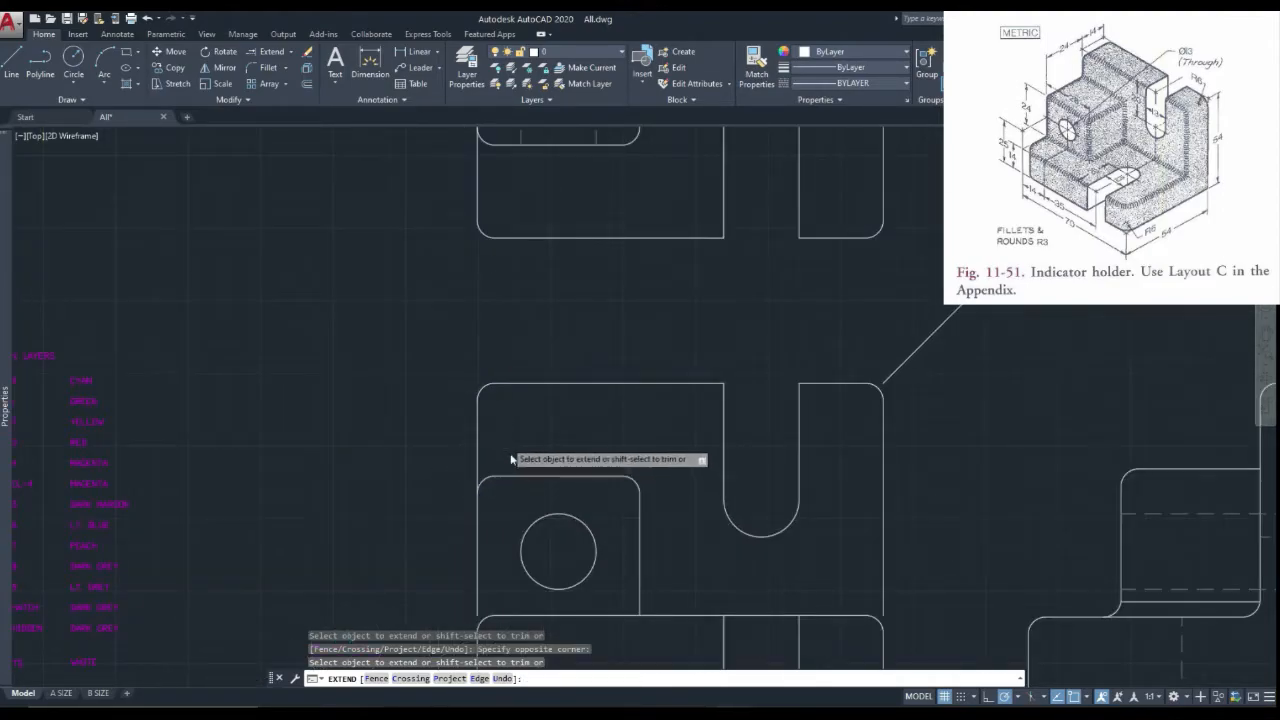
Step: Extend the open side edge lines in the front view to close the gaps beside the filleted corners
scroll(514, 457, "down", 2)
left_click(505, 467)
left_click(488, 475)
scroll(449, 438, "down", 4)
scroll(598, 460, "up", 6)
left_click(505, 393)
left_click(426, 395)
scroll(423, 400, "down", 3)
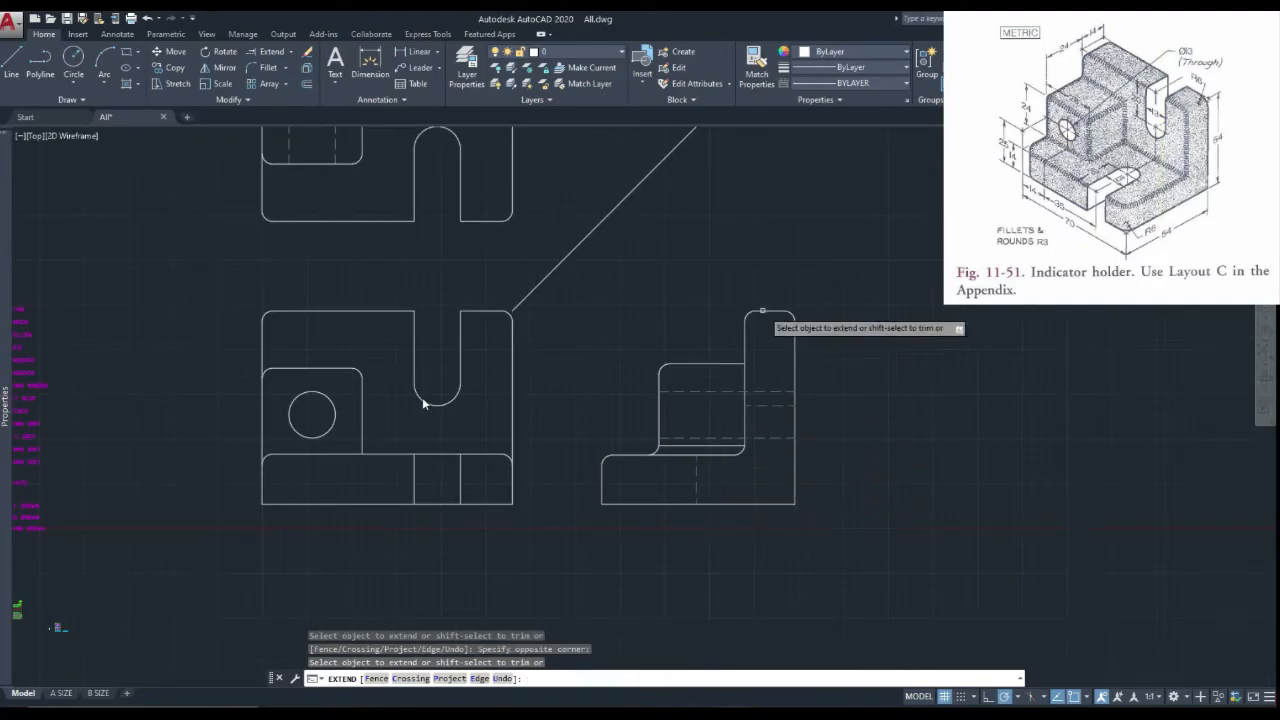
Step: Extend the top view's right edge to meet the filleted corner of the back strip
scroll(423, 400, "down", 4)
scroll(639, 362, "up", 4)
key("Escape")
type("ex")
key("Return")
key("Return")
left_click(735, 271)
left_click(670, 282)
key("Escape")
scroll(665, 288, "down", 4)
scroll(620, 240, "up", 3)
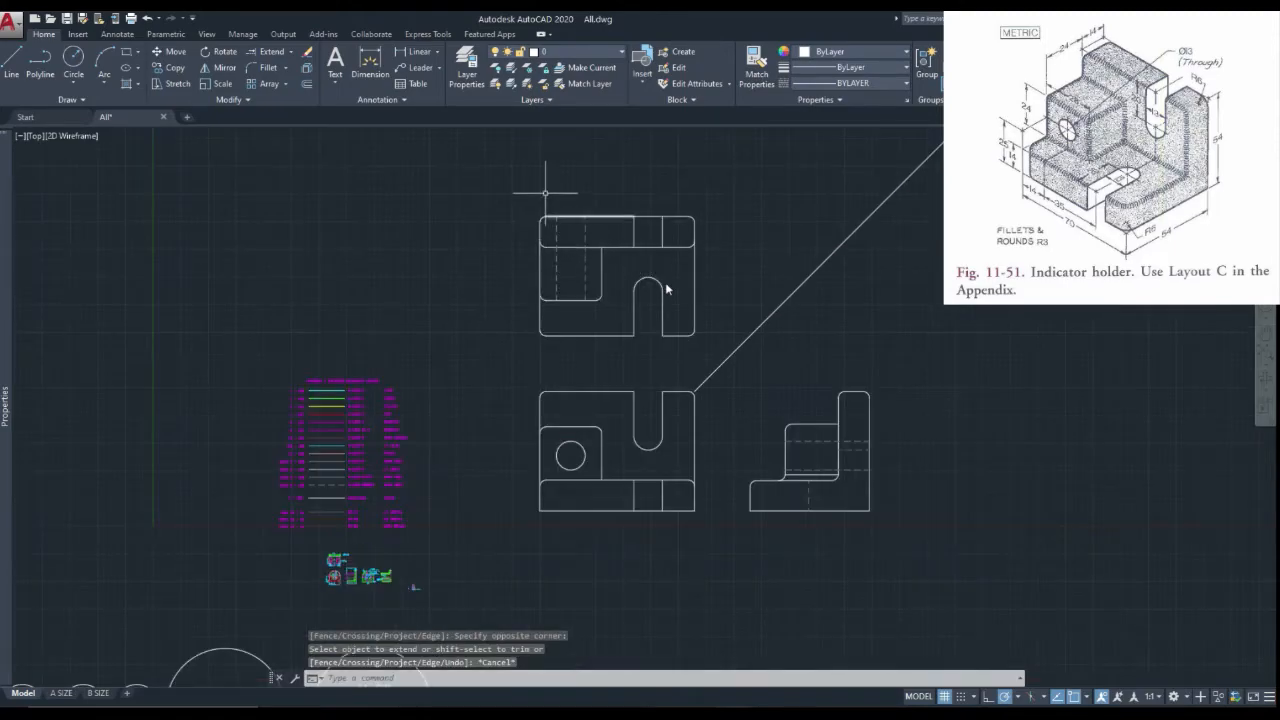
Step: Match the green sample line's properties onto the long horizontal edges of the top view's back strip
left_click(756, 66)
scroll(358, 360, "up", 4)
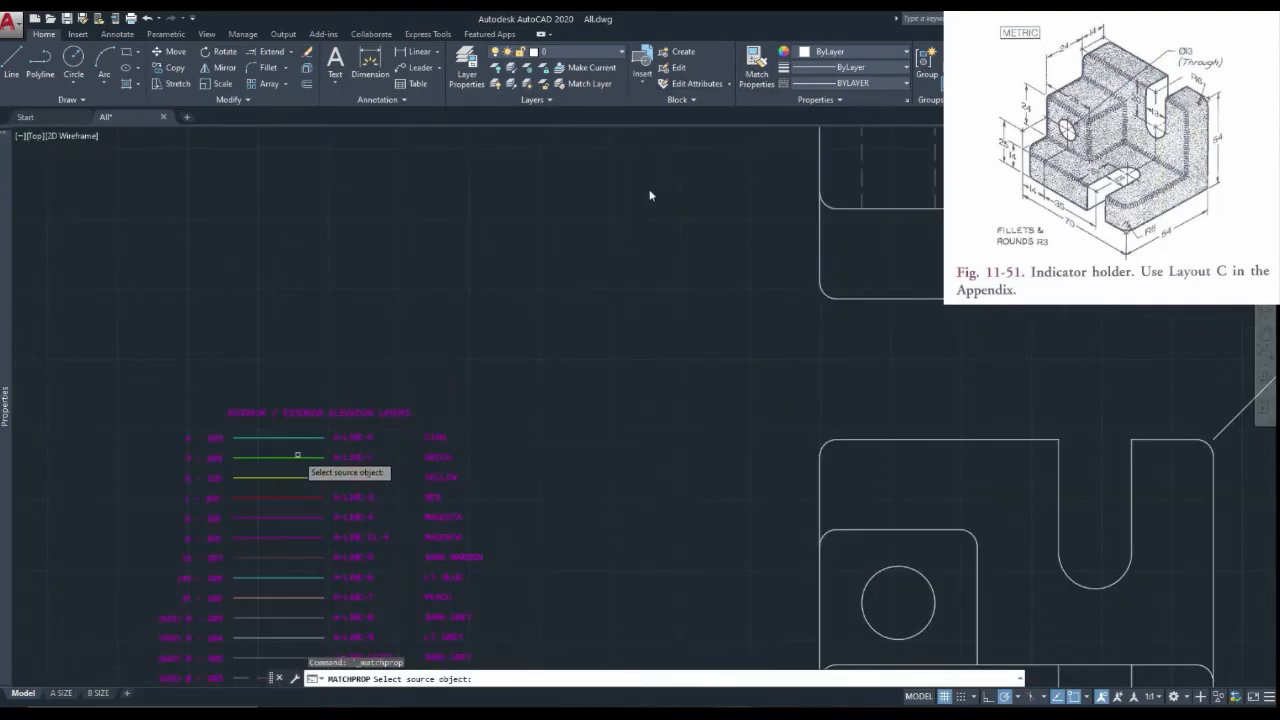
left_click(297, 457)
scroll(450, 410, "down", 4)
scroll(600, 405, "up", 4)
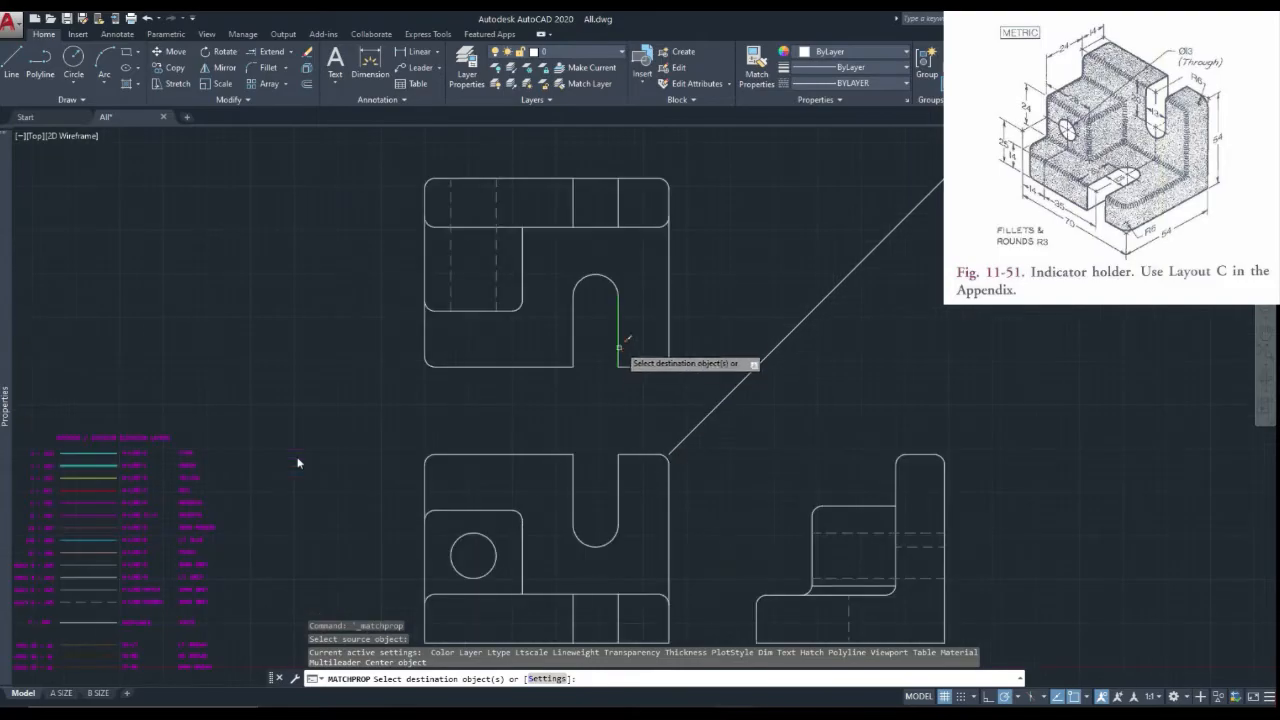
scroll(520, 181, "up", 2)
left_click(563, 157)
left_click(551, 299)
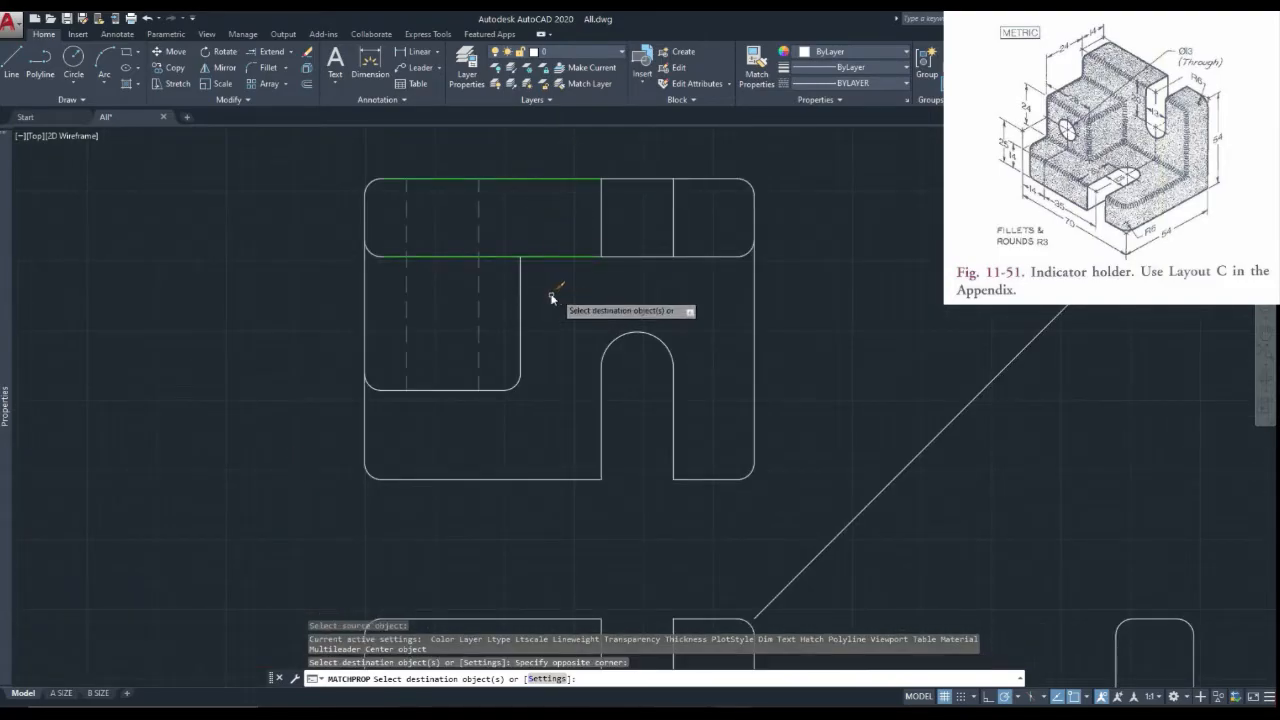
left_click(708, 157)
left_click(688, 272)
Step: Apply the green line properties to the rounded right and left ends of the top view's back strip
left_click(660, 157)
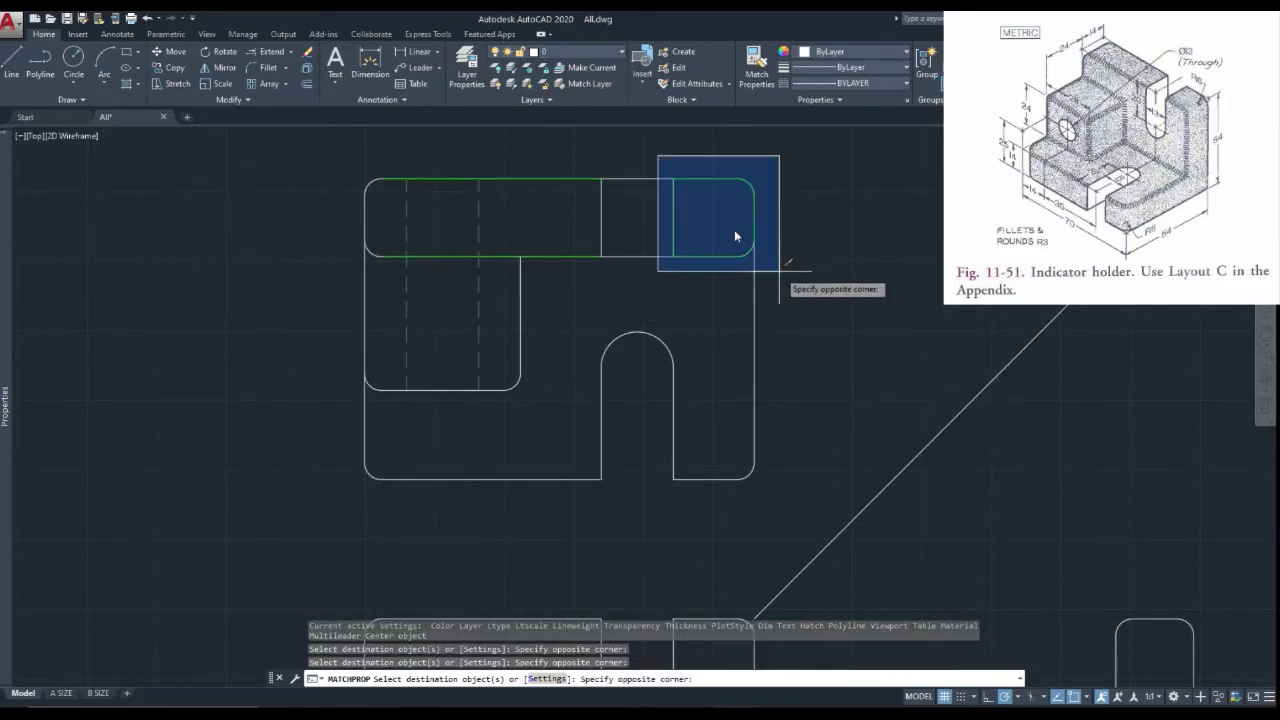
left_click(775, 275)
left_click(326, 150)
left_click(390, 272)
scroll(390, 272, "down", 3)
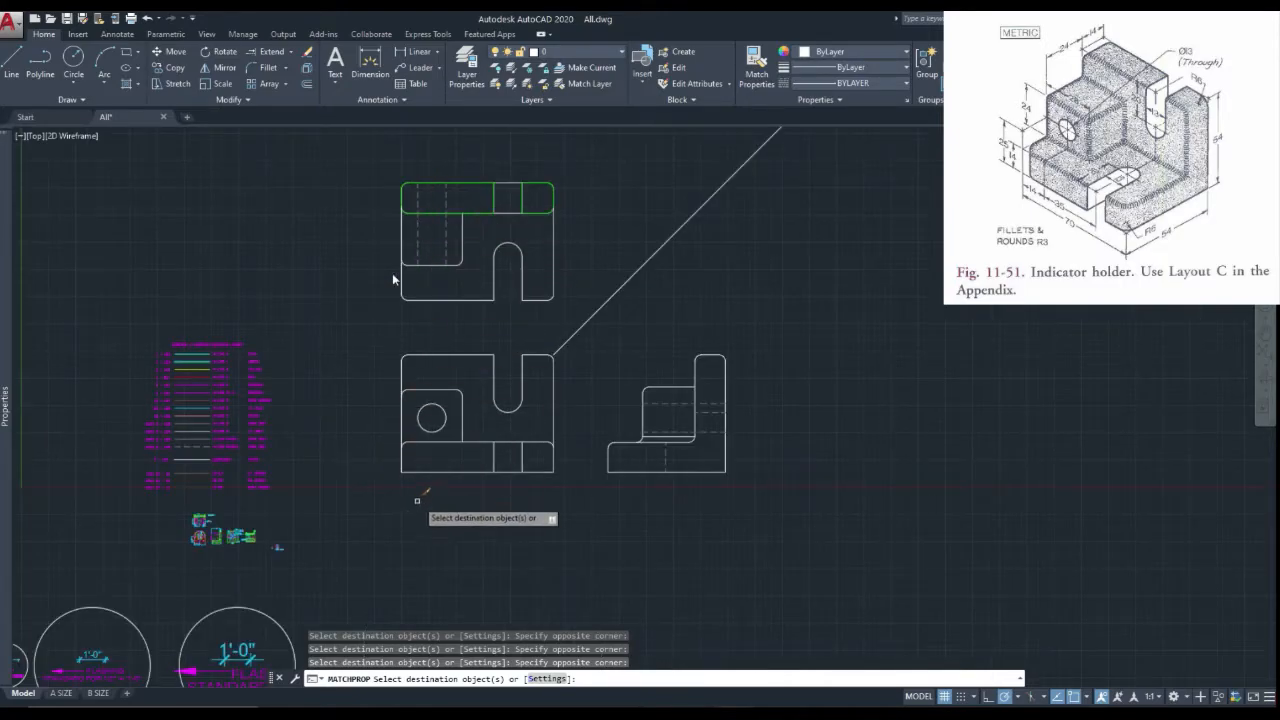
Step: Apply the green line properties to the outline of the base in the front view, including its rounded right end
scroll(396, 424, "up", 2)
left_click(349, 416)
left_click(535, 505)
left_click(549, 402)
left_click(626, 496)
Step: Apply the green line properties to the side view's base edges, rounded front end and rear vertical edge
left_click(686, 403)
left_click(753, 493)
scroll(763, 469, "up", 4)
left_click(786, 386)
left_click(757, 434)
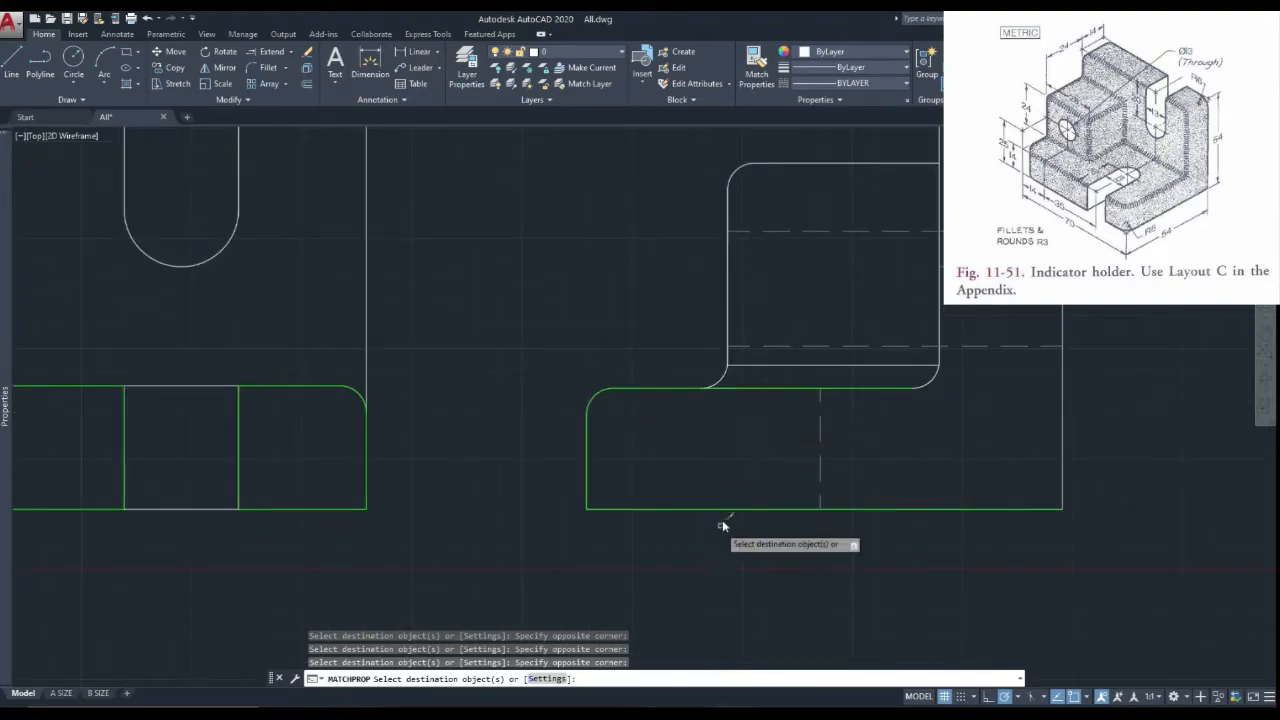
left_click(1091, 398)
left_click(1036, 480)
Step: Apply the green line properties to the inner corner fillet and the upright's remaining outline in the side view
scroll(943, 377, "up", 2)
left_click(874, 337)
left_click(947, 430)
scroll(912, 444, "down", 2)
scroll(980, 447, "down", 2)
left_click(935, 320)
left_click(902, 242)
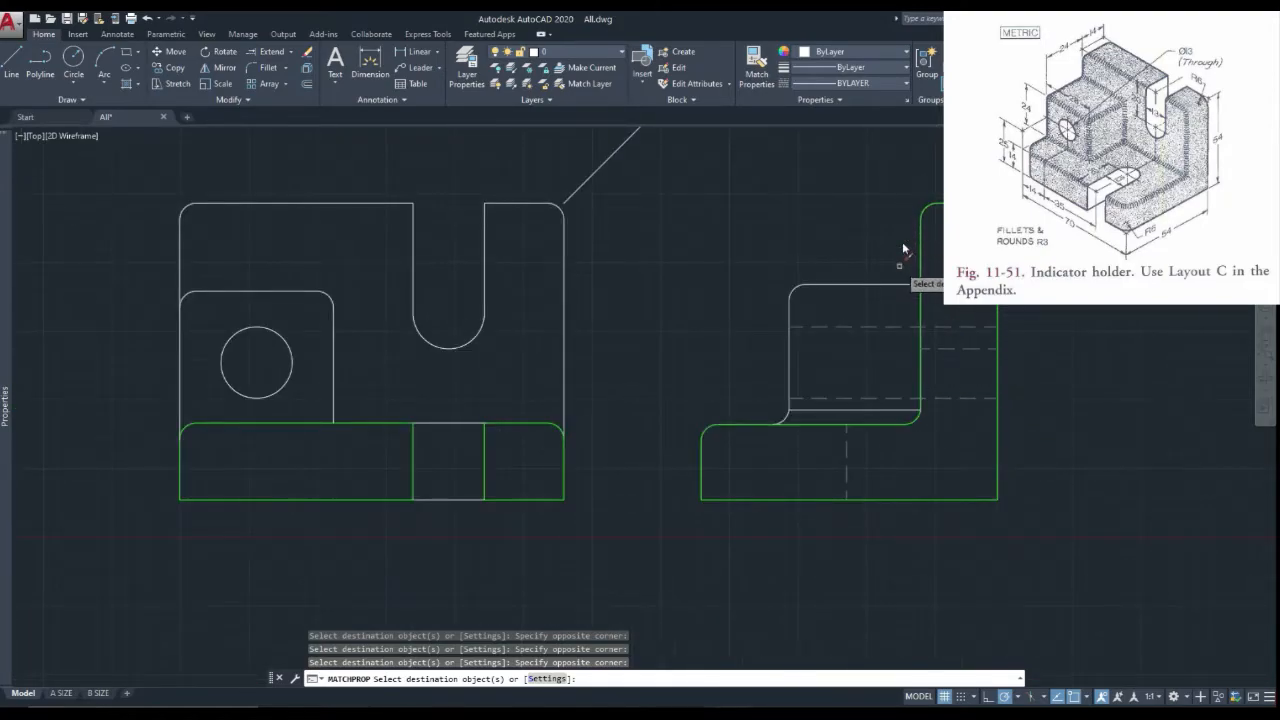
scroll(902, 242, "up", 2)
scroll(948, 318, "down", 5)
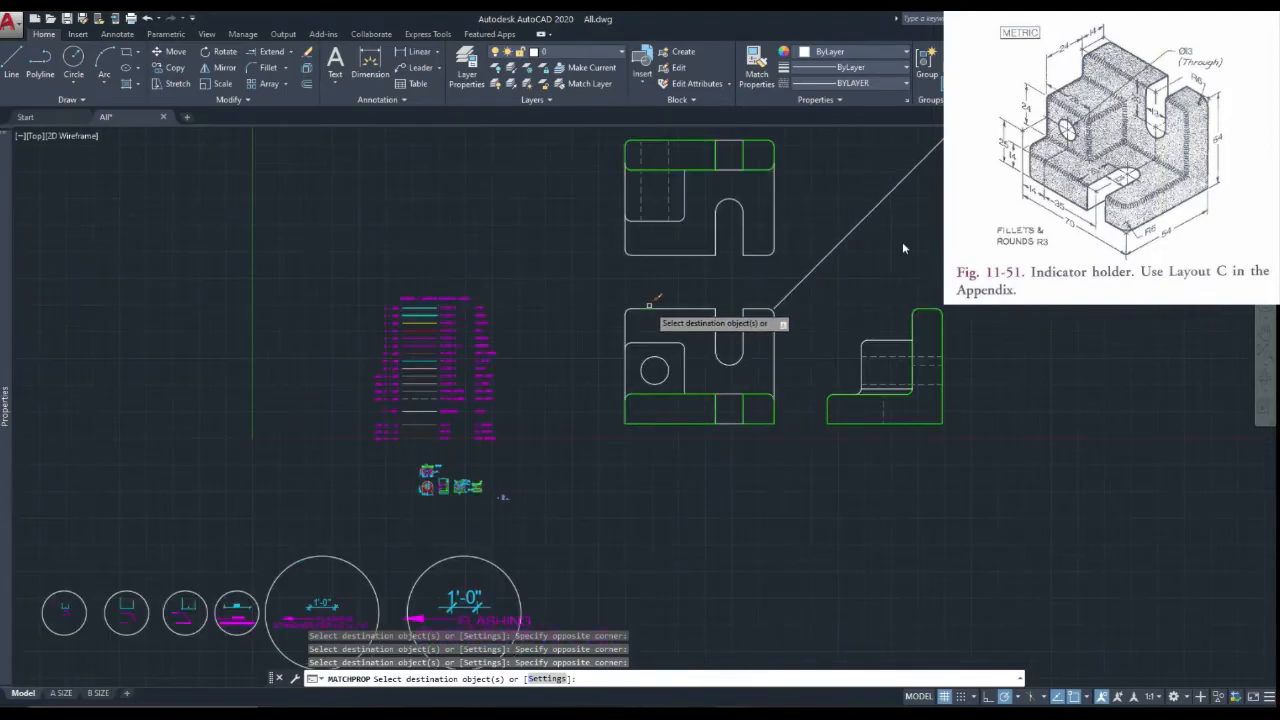
Step: Match the magenta A-LINE-4 sample line's properties onto the block outline and hole circle in the front view
key("Return")
scroll(615, 281, "down", 2)
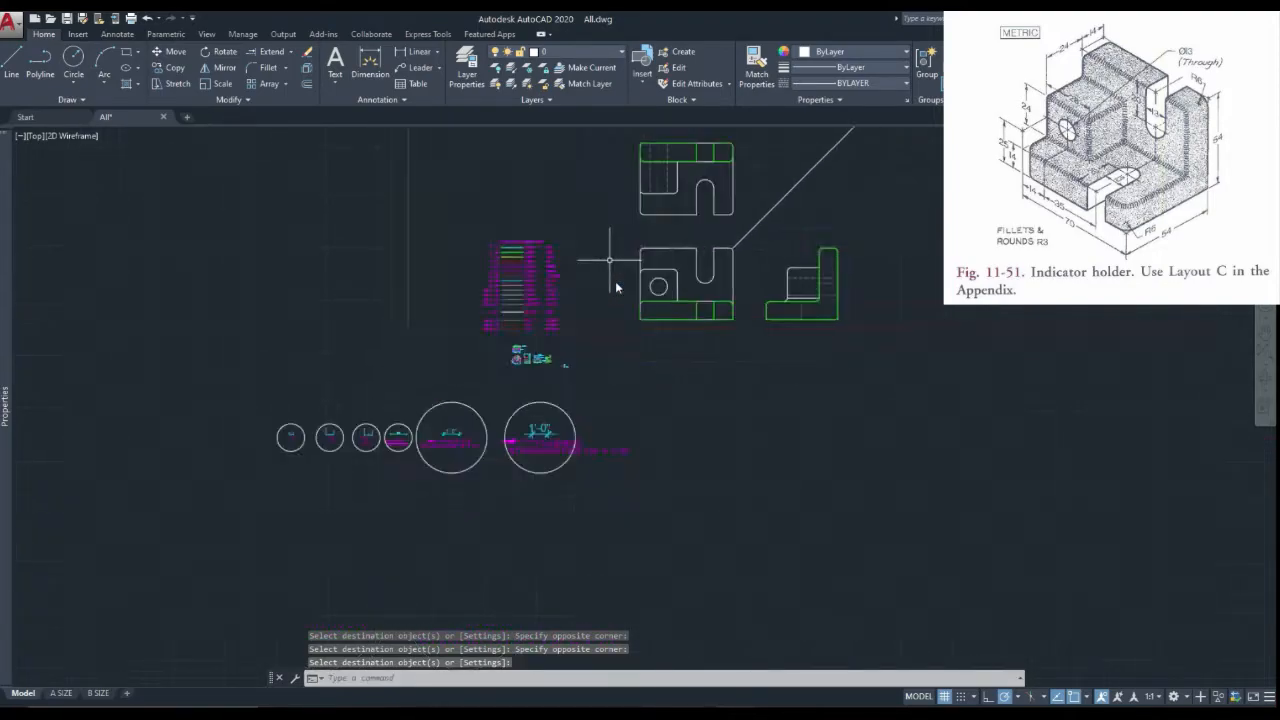
scroll(615, 281, "up", 2)
right_click(615, 281)
left_click(640, 266)
scroll(503, 280, "up", 4)
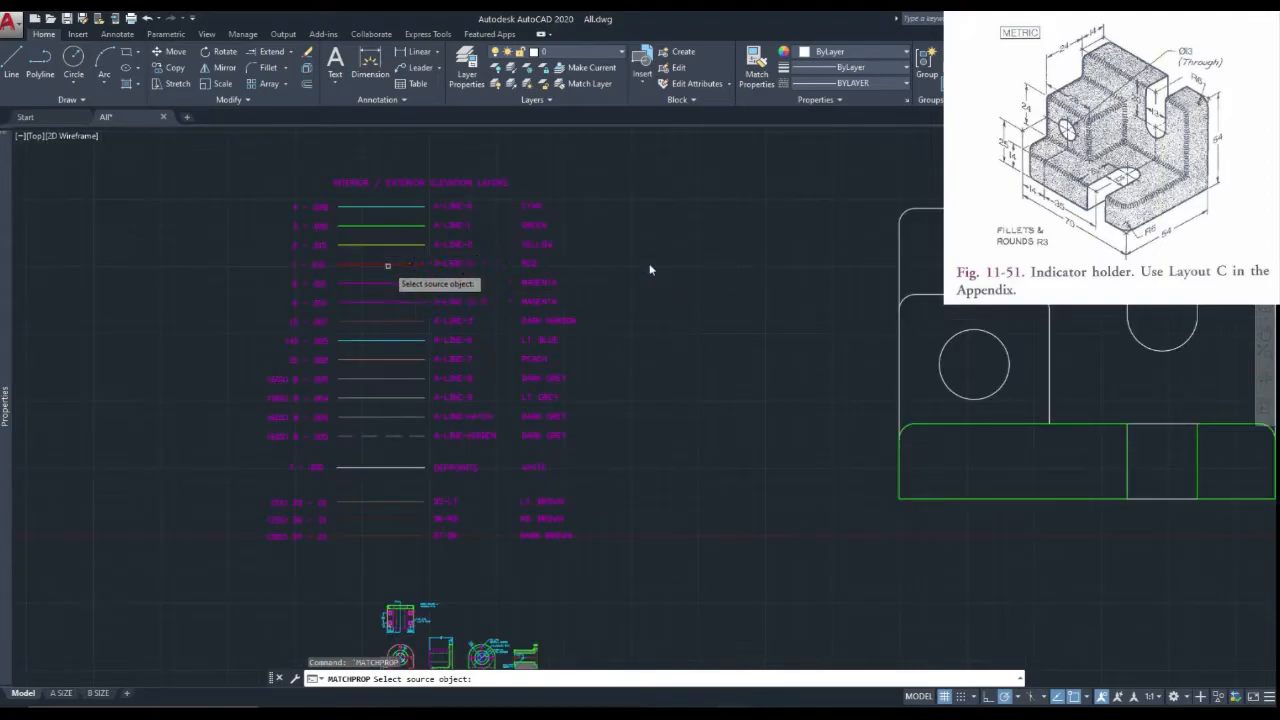
left_click(383, 281)
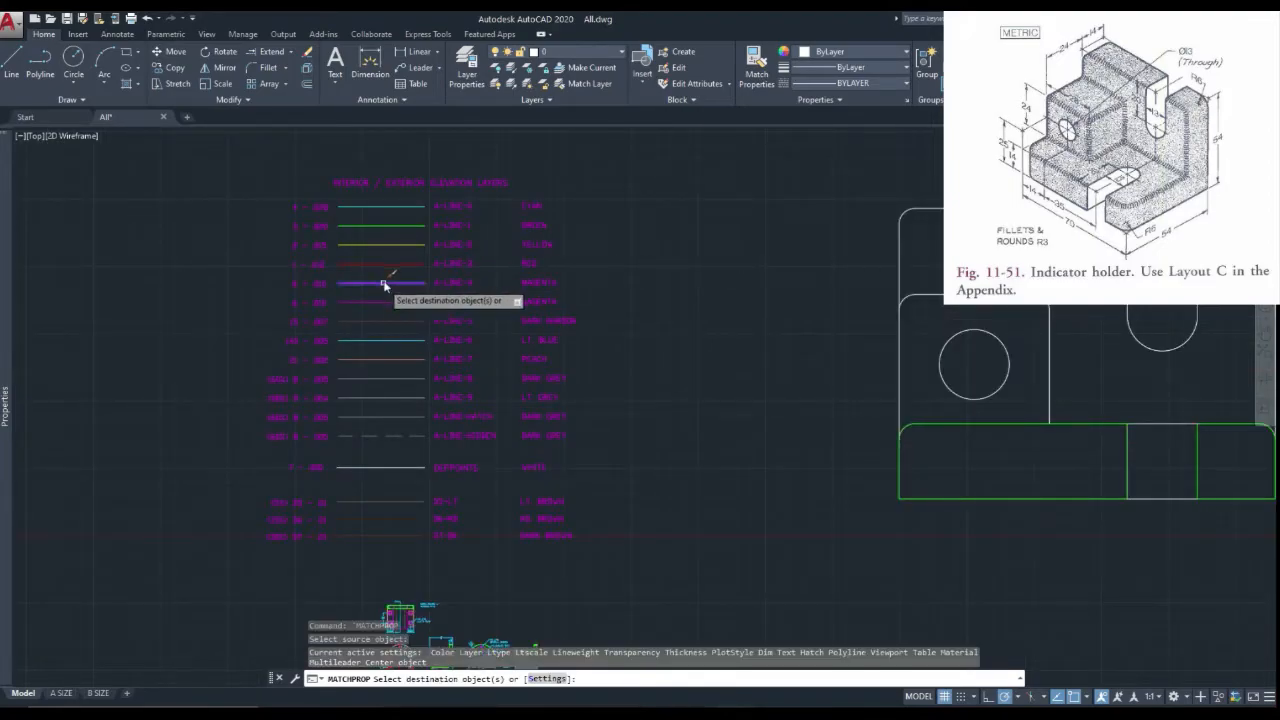
scroll(860, 380, "down", 2)
scroll(870, 370, "up", 3)
left_click(864, 244)
left_click(651, 401)
scroll(590, 395, "down", 3)
Step: Apply the magenta A-LINE-4 properties to the block's outline in the top view and in the side view
scroll(627, 248, "up", 4)
left_click(628, 251)
left_click(591, 323)
scroll(591, 330, "down", 4)
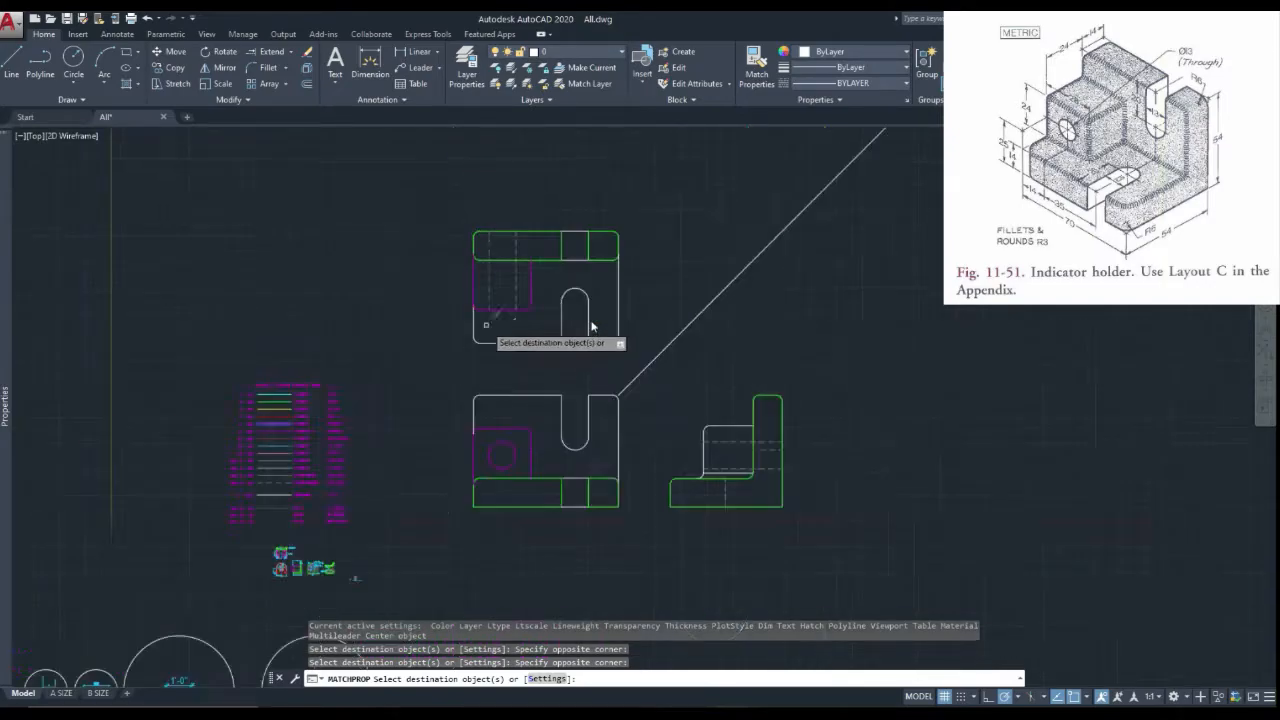
scroll(711, 456, "up", 4)
left_click(724, 379)
left_click(689, 408)
scroll(689, 408, "up", 4)
scroll(723, 534, "down", 3)
scroll(656, 607, "down", 4)
right_click(471, 380)
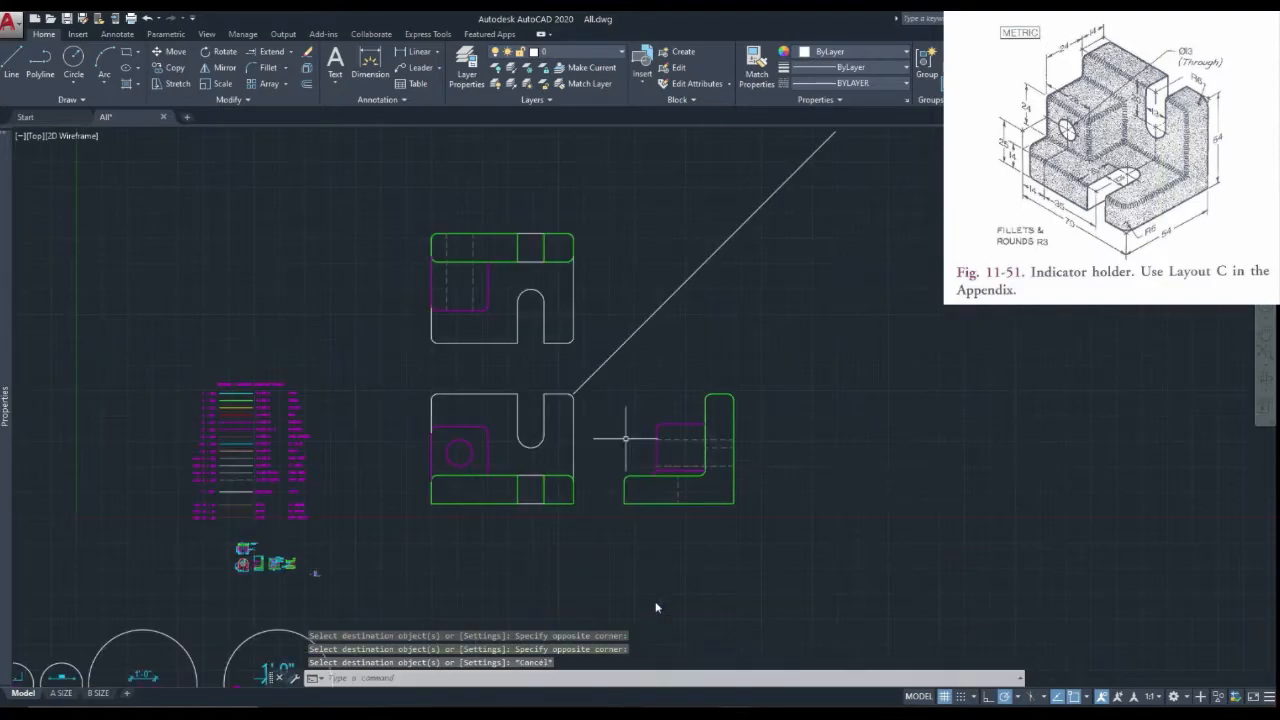
Step: Match the peach A-LINE-7 sample line's properties onto the upright's outline left of the slot in the front view
right_click(494, 390)
left_click(510, 397)
scroll(499, 402, "up", 2)
scroll(165, 422, "up", 2)
left_click(222, 460)
scroll(646, 456, "down", 2)
scroll(798, 363, "up", 2)
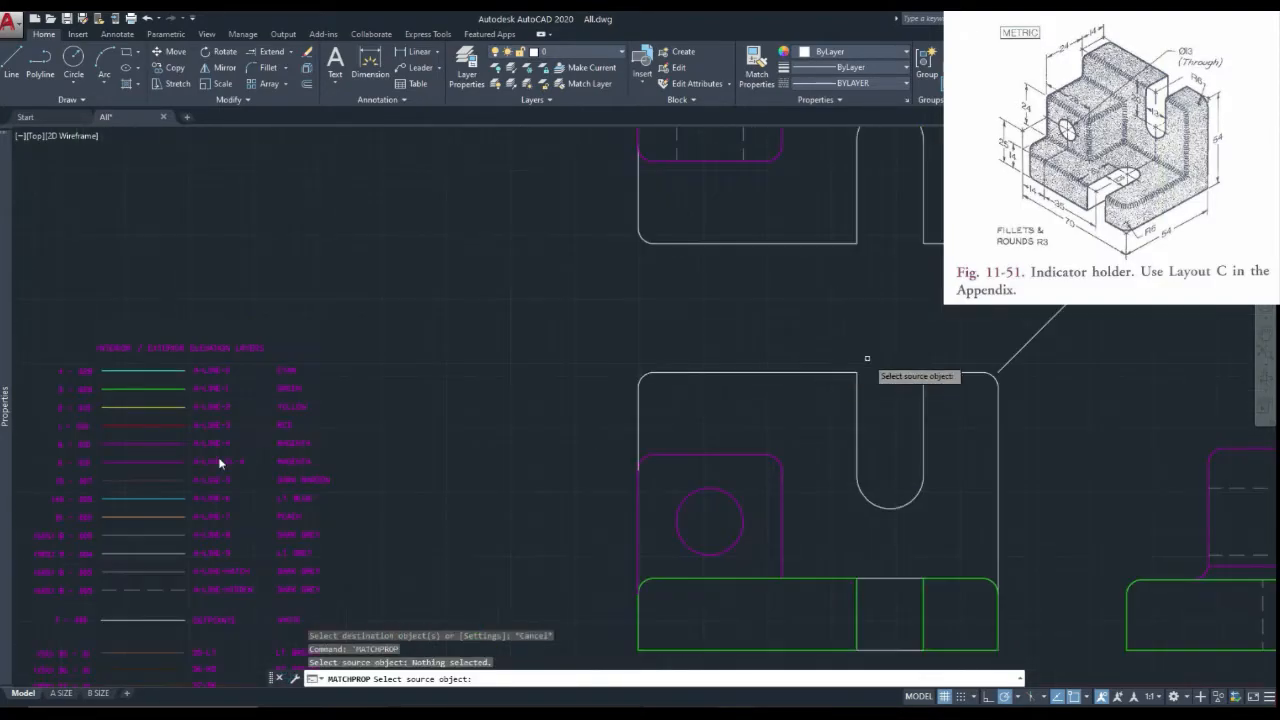
left_click(881, 352)
left_click(142, 514)
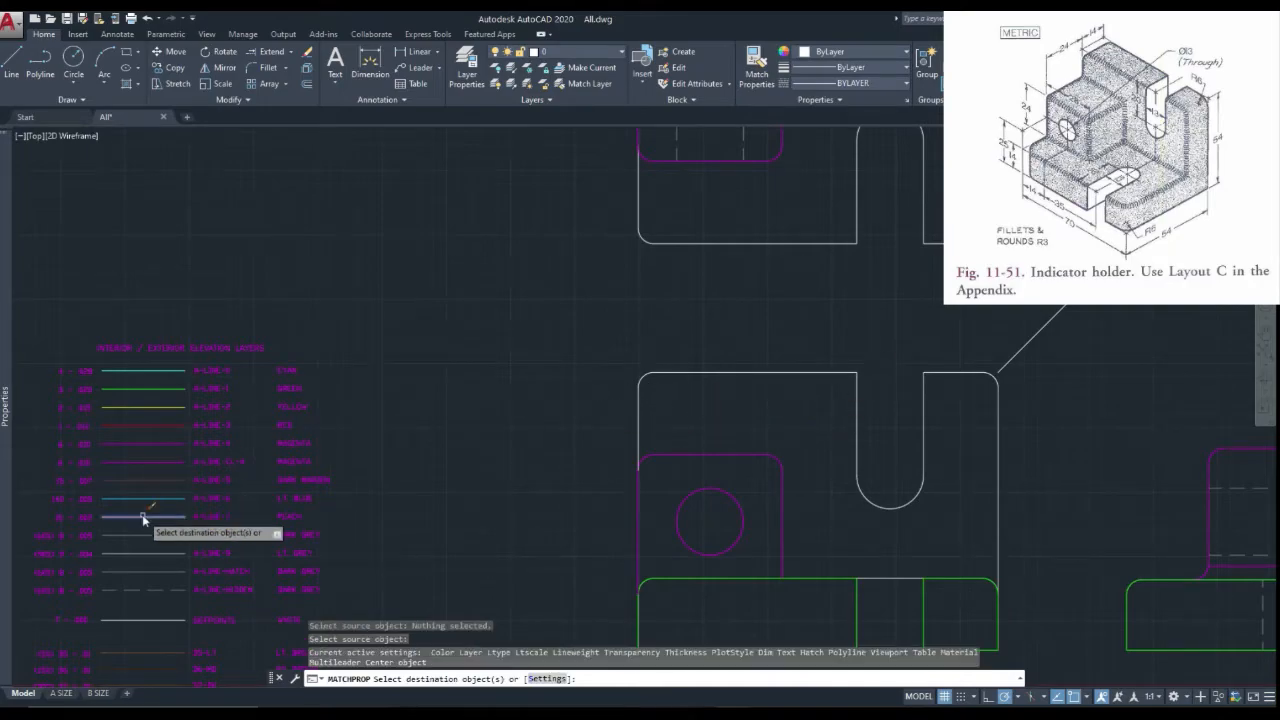
left_click(893, 342)
left_click(534, 380)
Step: Apply the peach A-LINE-7 properties to the front view's slot arc and the upright's outline right of the slot
left_click(1018, 417)
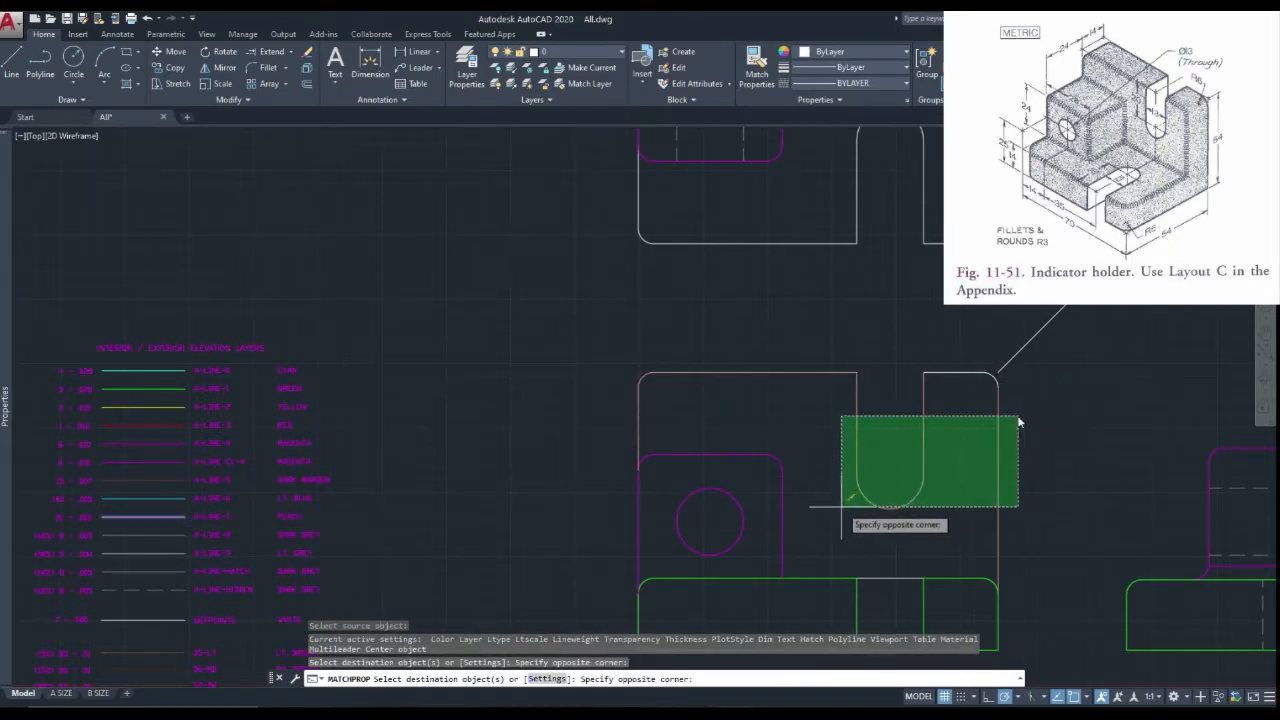
left_click(843, 507)
left_click(908, 363)
left_click(1006, 426)
Step: Apply the peach A-LINE-7 properties to the base outline, rounded front corners and slot in the top view
scroll(711, 356, "down", 5)
scroll(788, 300, "up", 3)
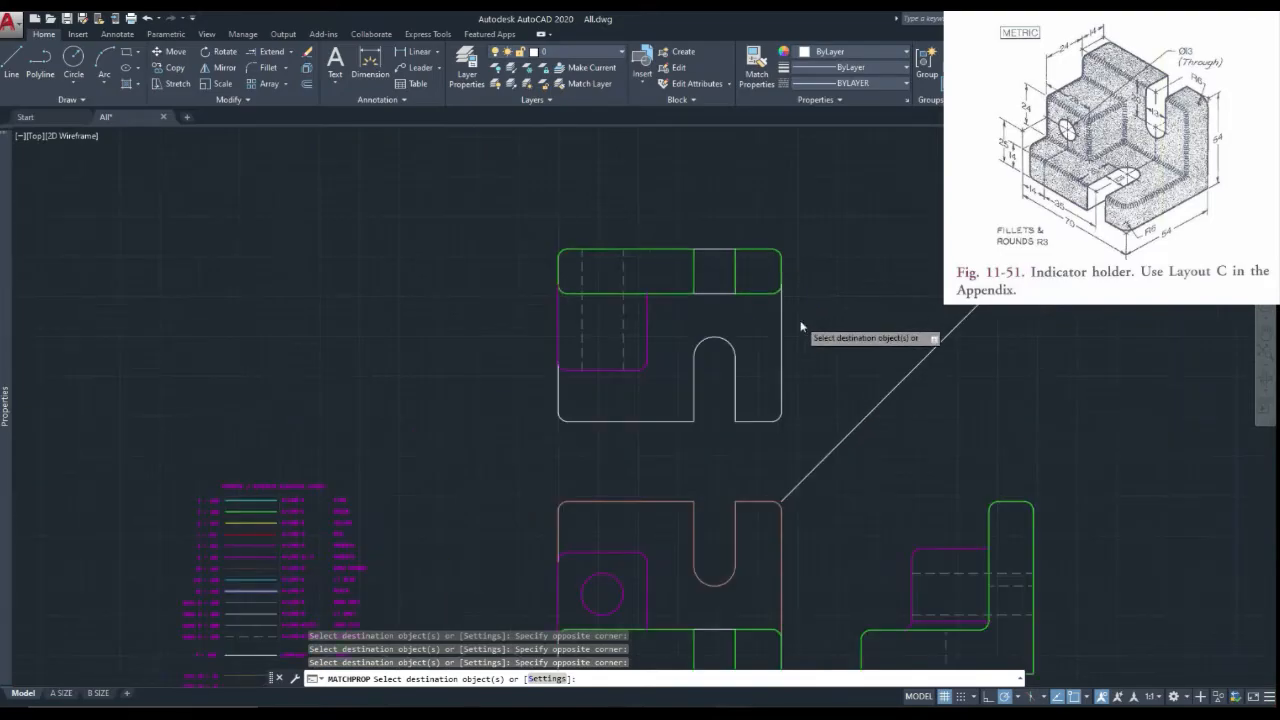
left_click(806, 320)
left_click(680, 428)
left_click(643, 403)
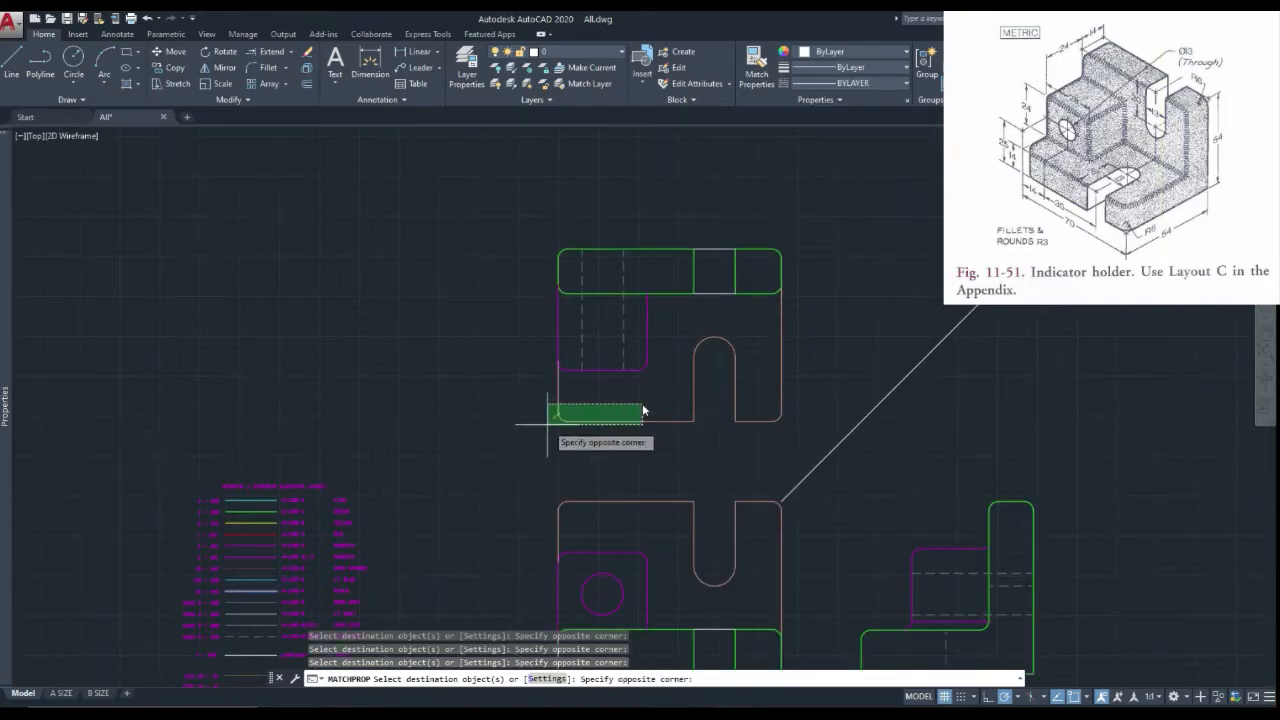
left_click(549, 423)
scroll(641, 399, "down", 5)
key("Escape")
Step: Match the dark maroon A-LINE-5 sample line's properties onto the edges crossing the slot in the top view's back strip
right_click(507, 417)
left_click(534, 424)
scroll(534, 427, "up", 5)
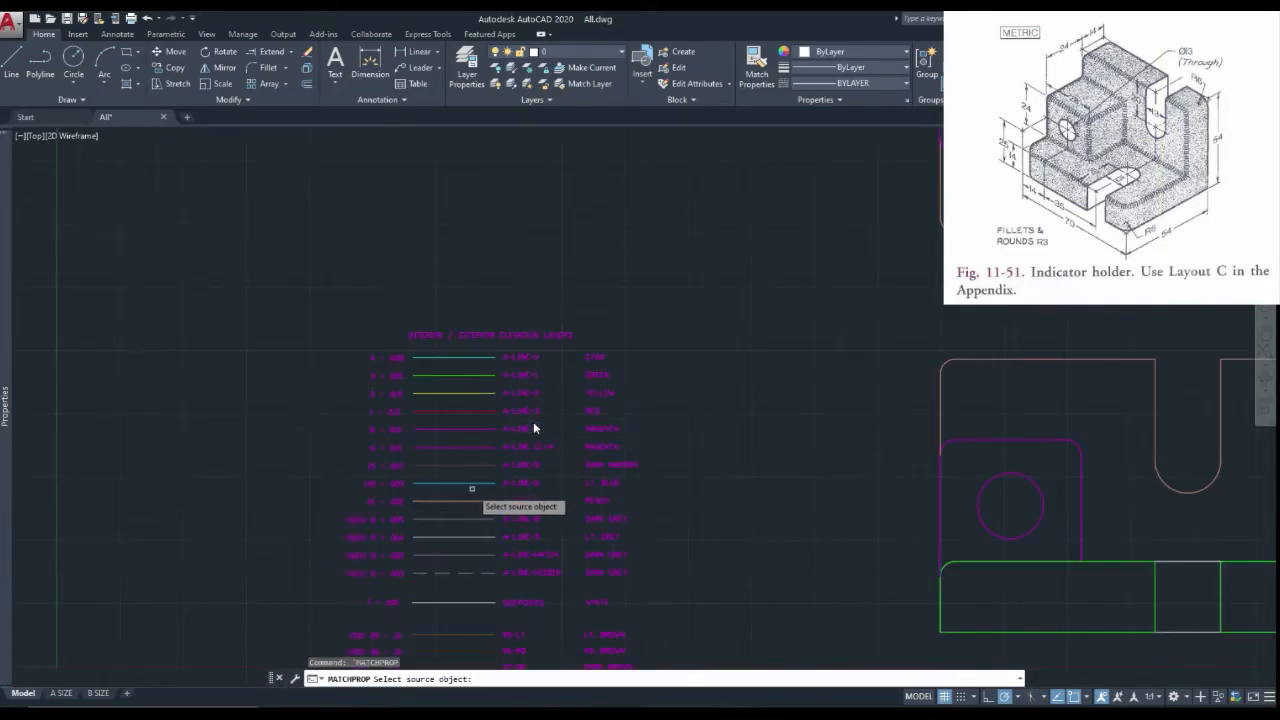
left_click(481, 466)
scroll(404, 465, "down", 5)
scroll(684, 280, "up", 5)
left_click(733, 229)
left_click(707, 343)
scroll(704, 243, "down", 5)
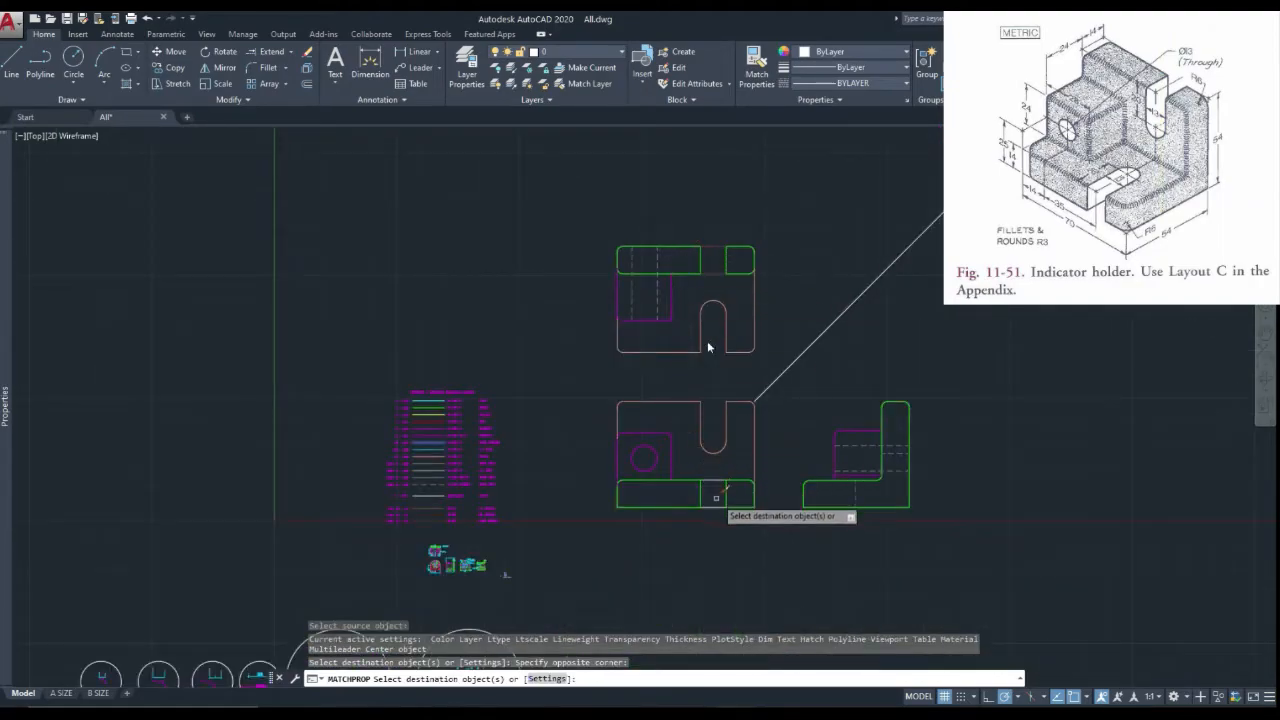
Step: Apply the dark maroon A-LINE-5 properties to the edges crossing the slot opening in the front view's base
scroll(709, 497, "up", 2)
left_click(709, 437)
left_click(700, 541)
key("Escape")
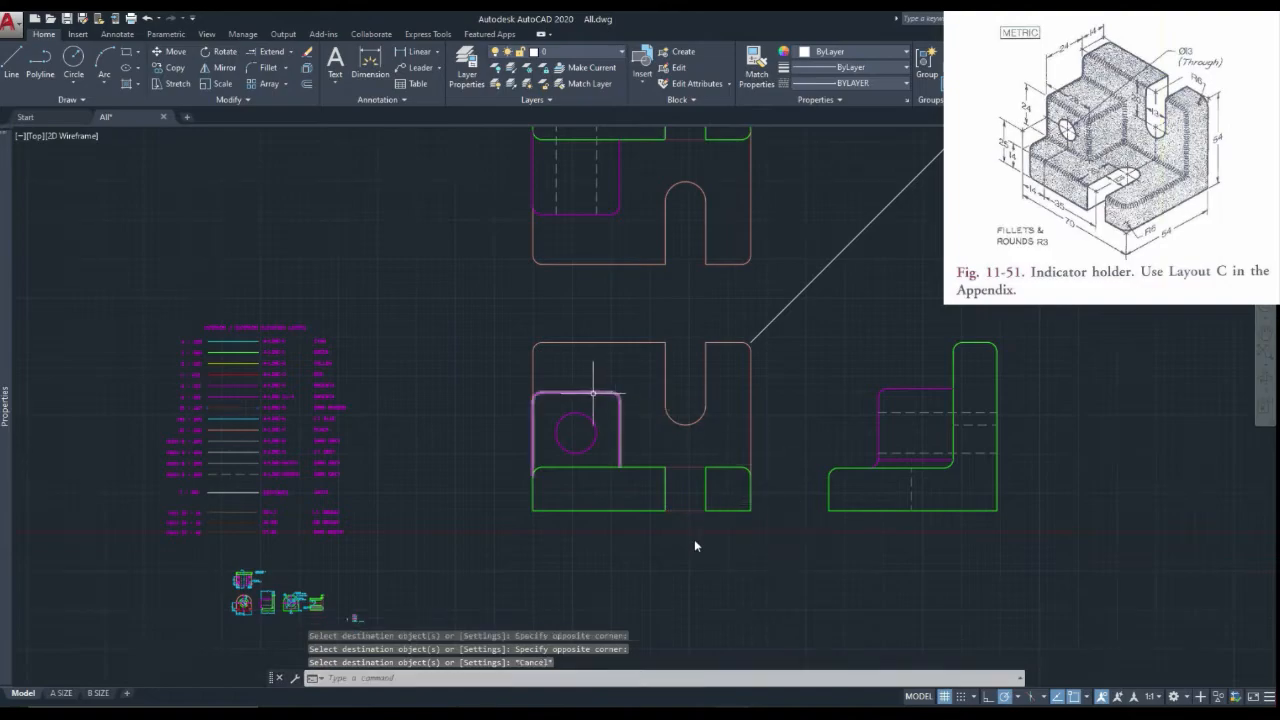
scroll(592, 393, "down", 2)
scroll(588, 415, "up", 4)
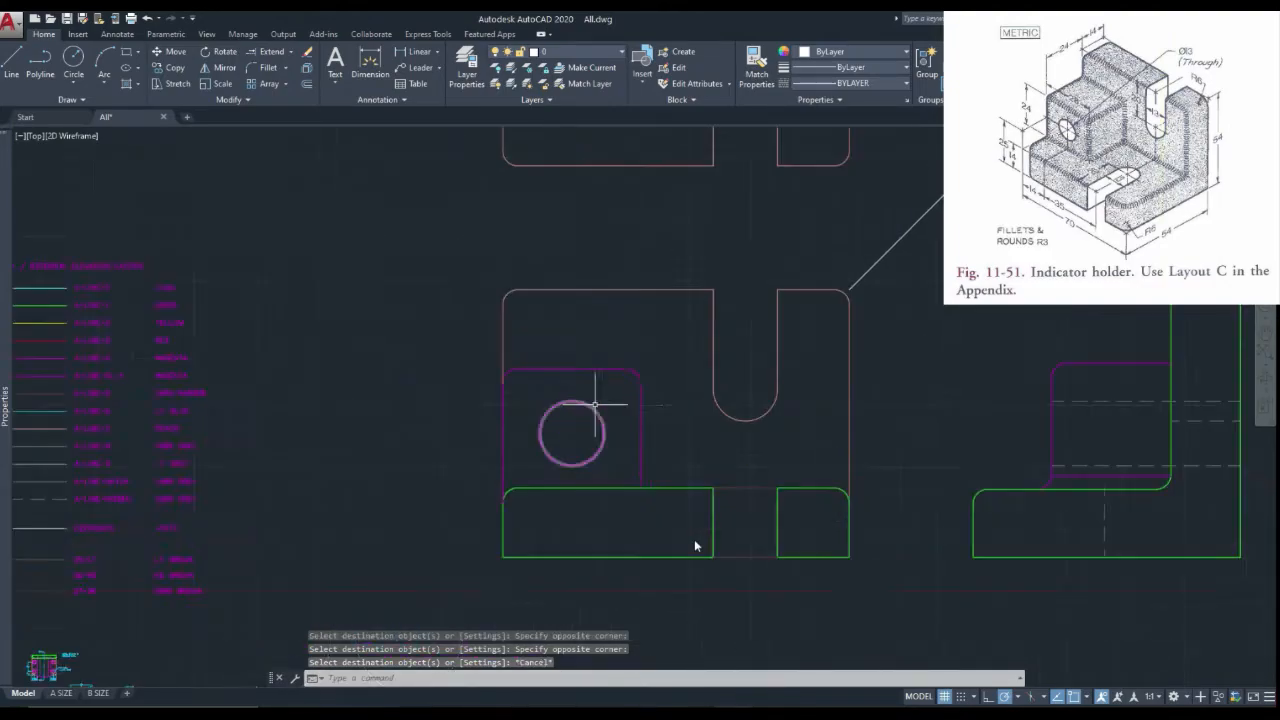
scroll(686, 514, "down", 2)
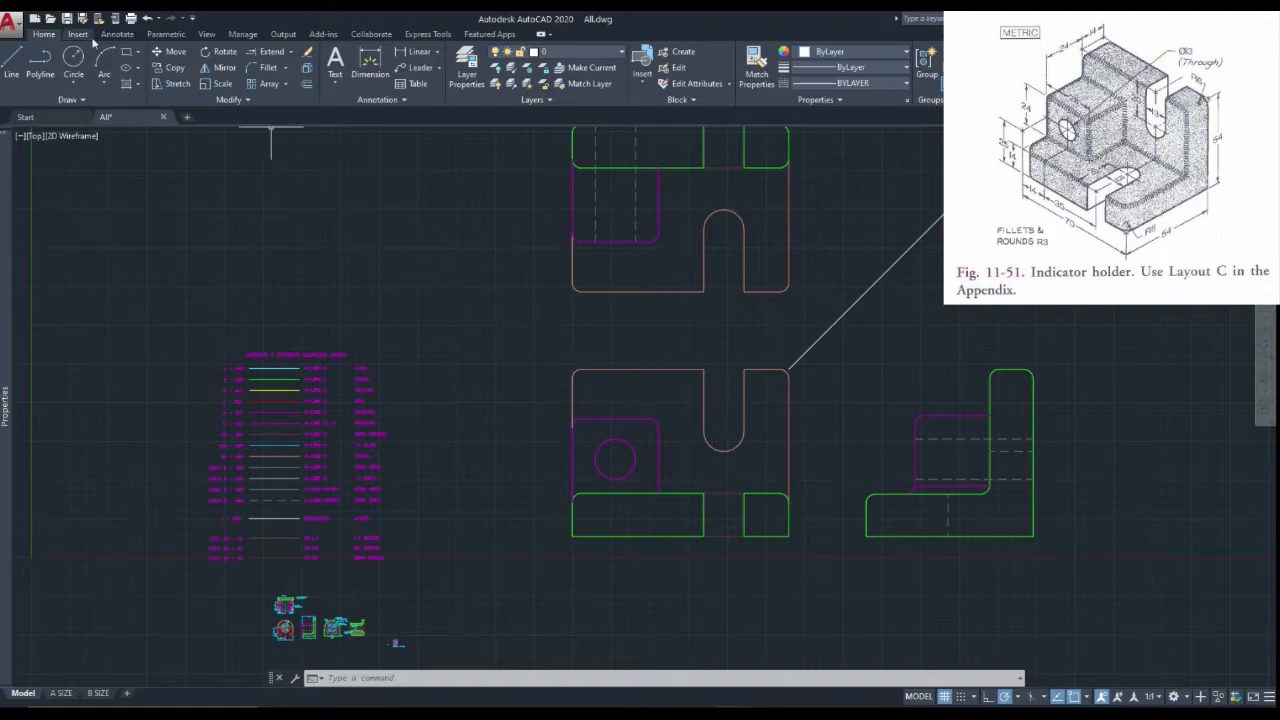
Step: Add center marks to the slot arcs in the top and front views and to the hole circle in the front view
left_click(84, 35)
left_click(118, 35)
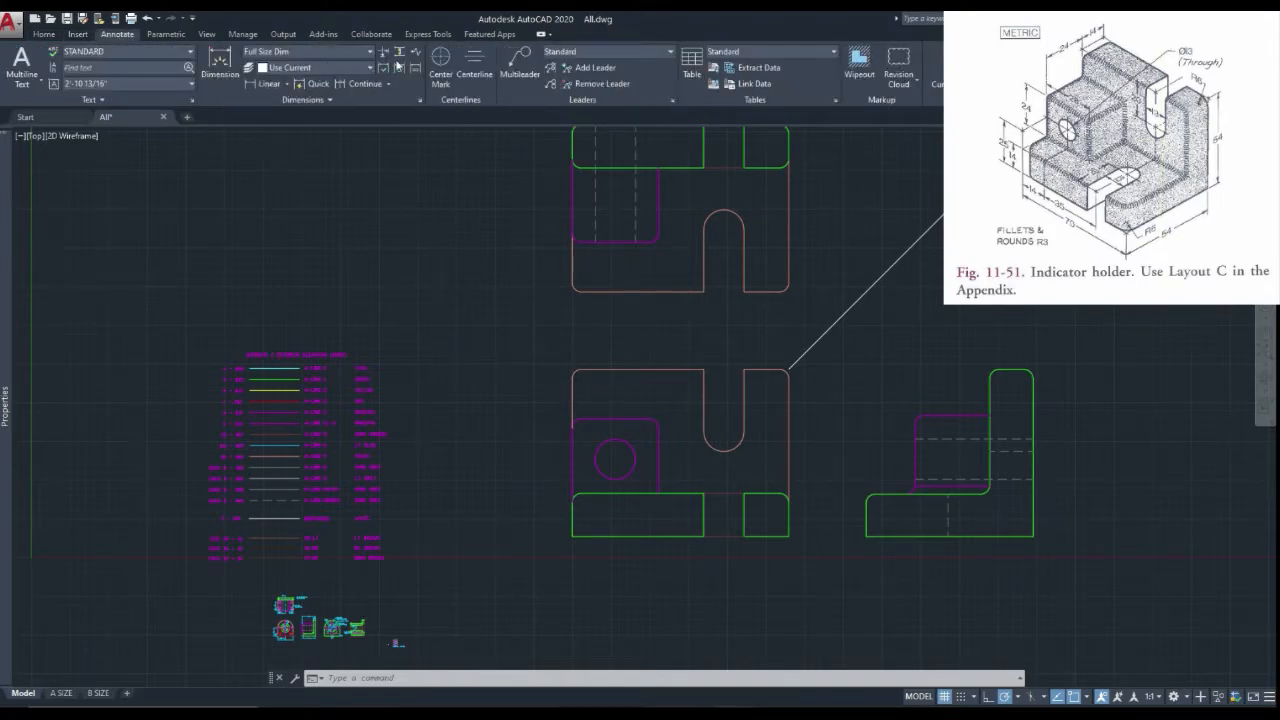
left_click(441, 62)
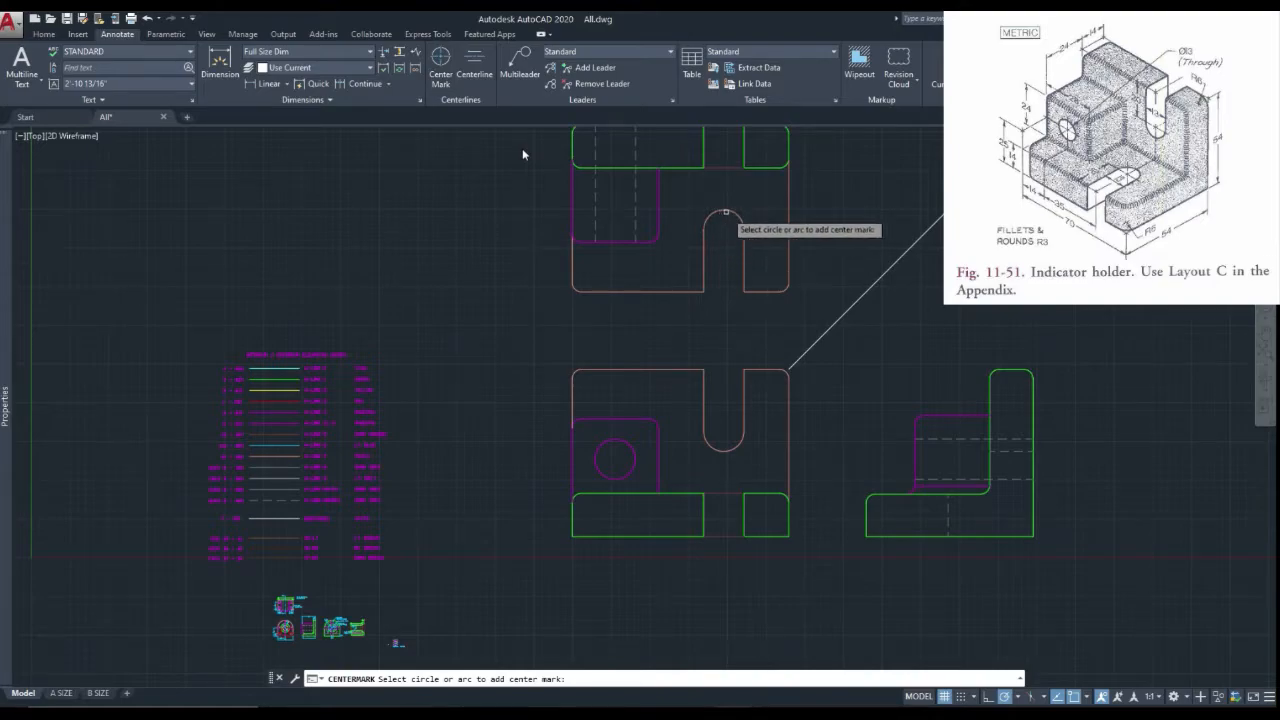
scroll(732, 290, "down", 3)
scroll(711, 314, "up", 5)
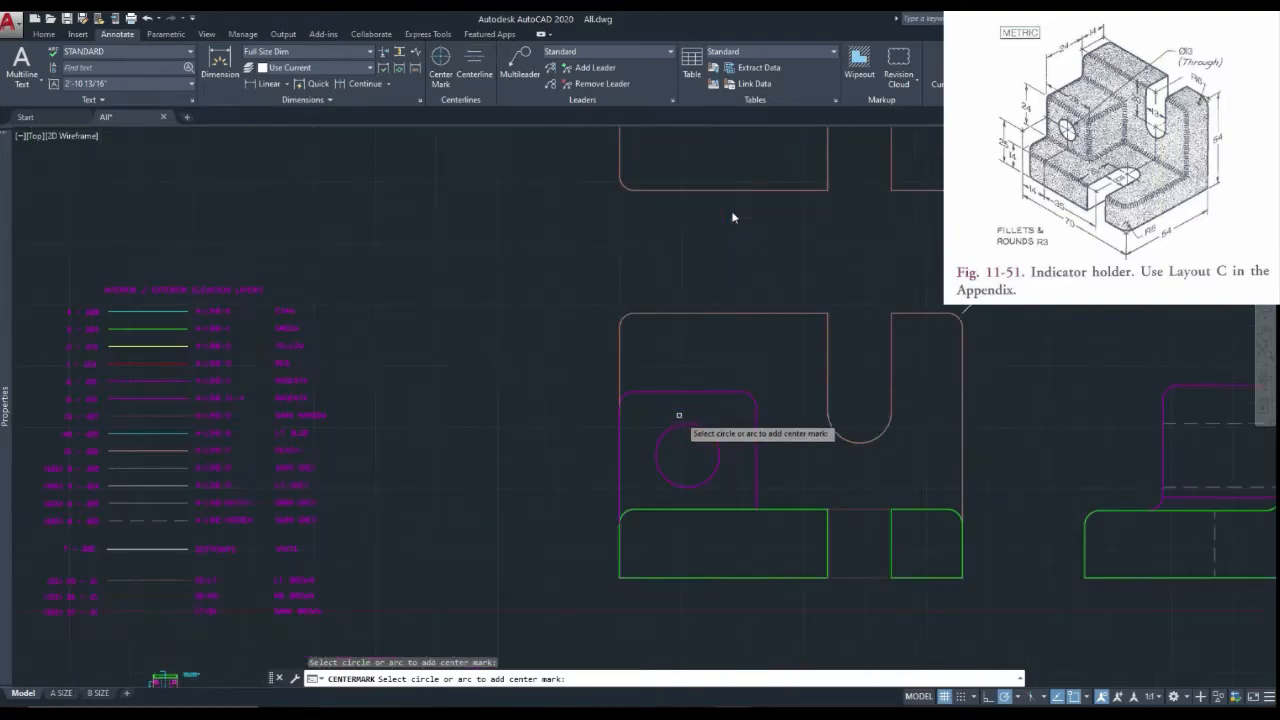
left_click(684, 421)
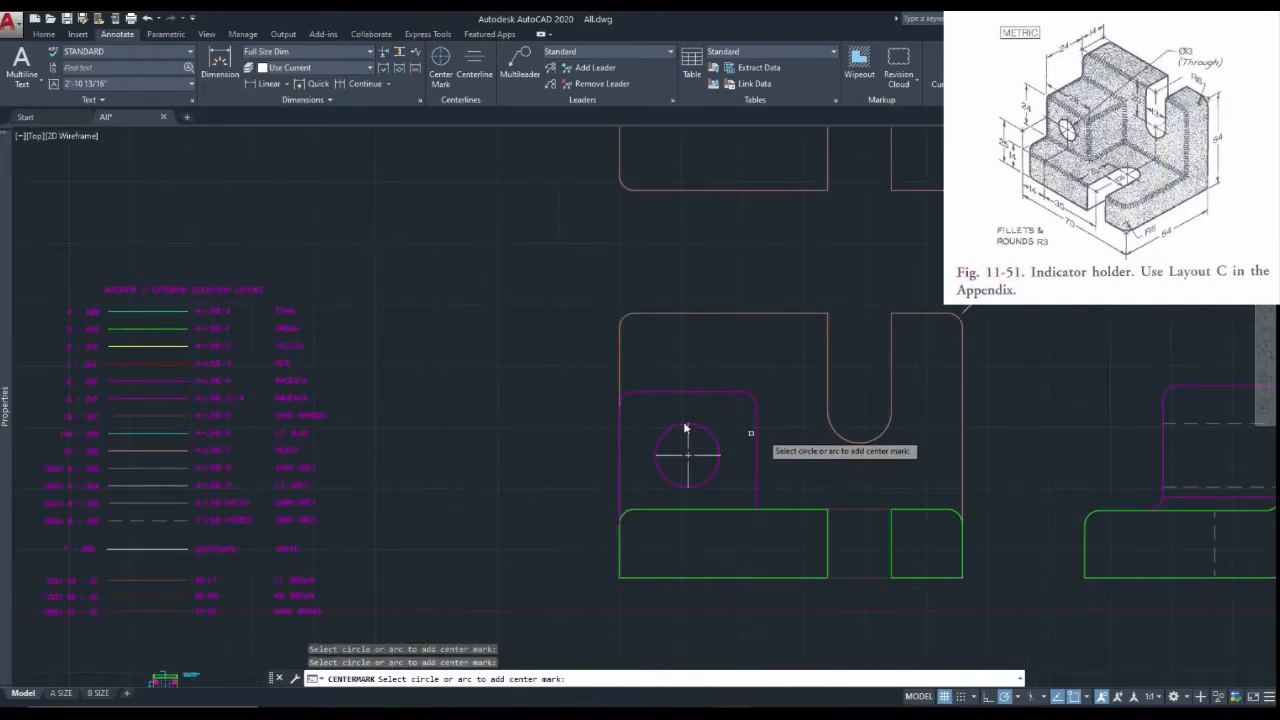
left_click(840, 433)
scroll(840, 434, "down", 4)
scroll(841, 441, "up", 2)
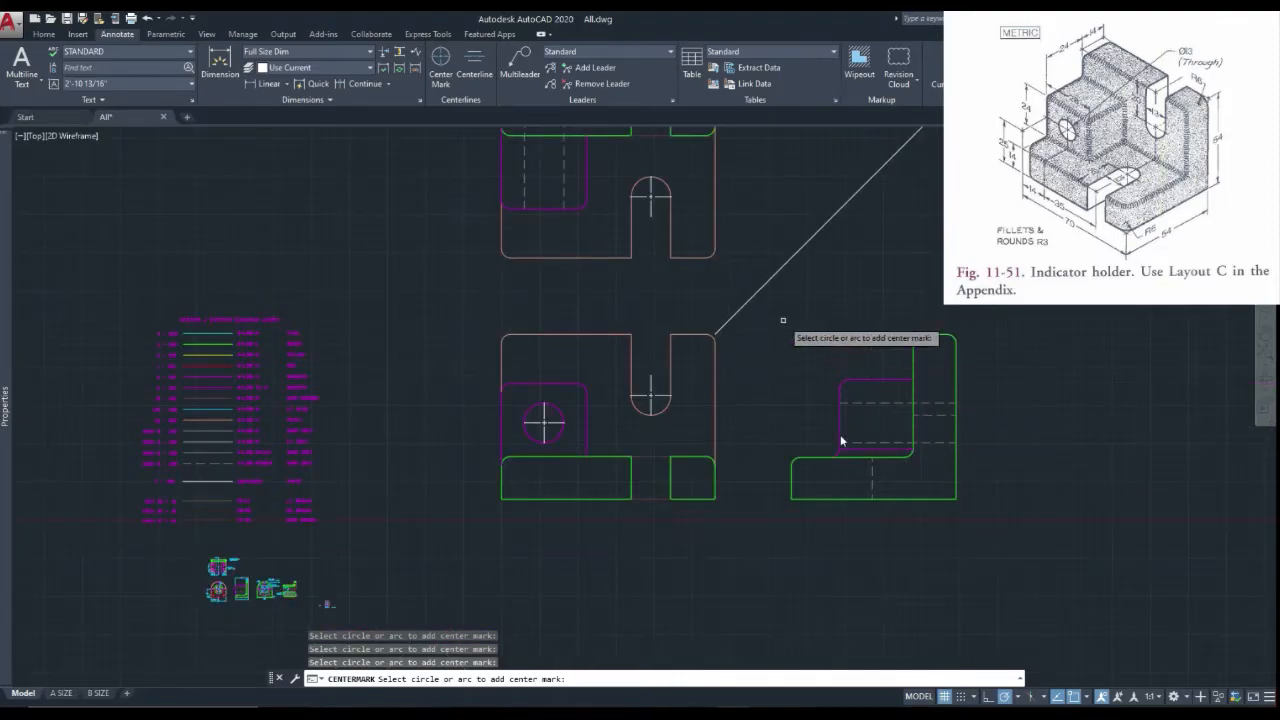
key("Escape")
Step: Stretch the lower end of the front view slot's center mark down past the bottom edge of the base
scroll(642, 467, "up", 4)
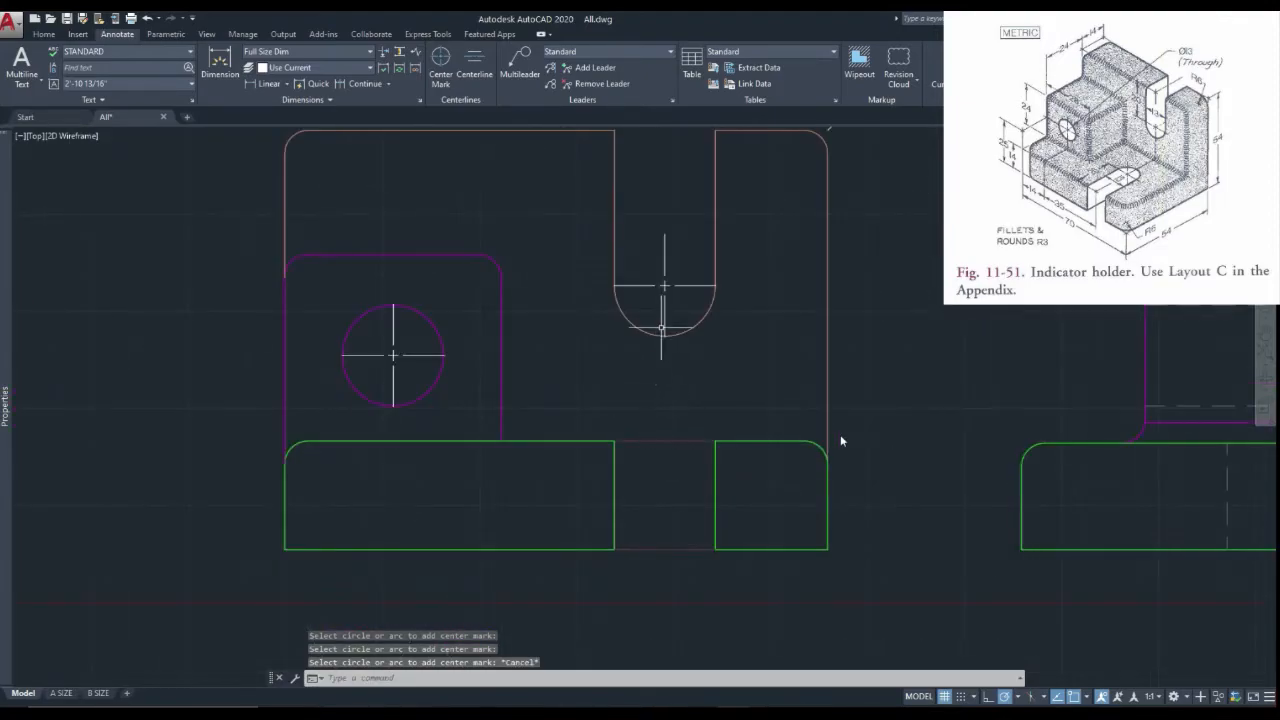
left_click(666, 303)
left_click(665, 335)
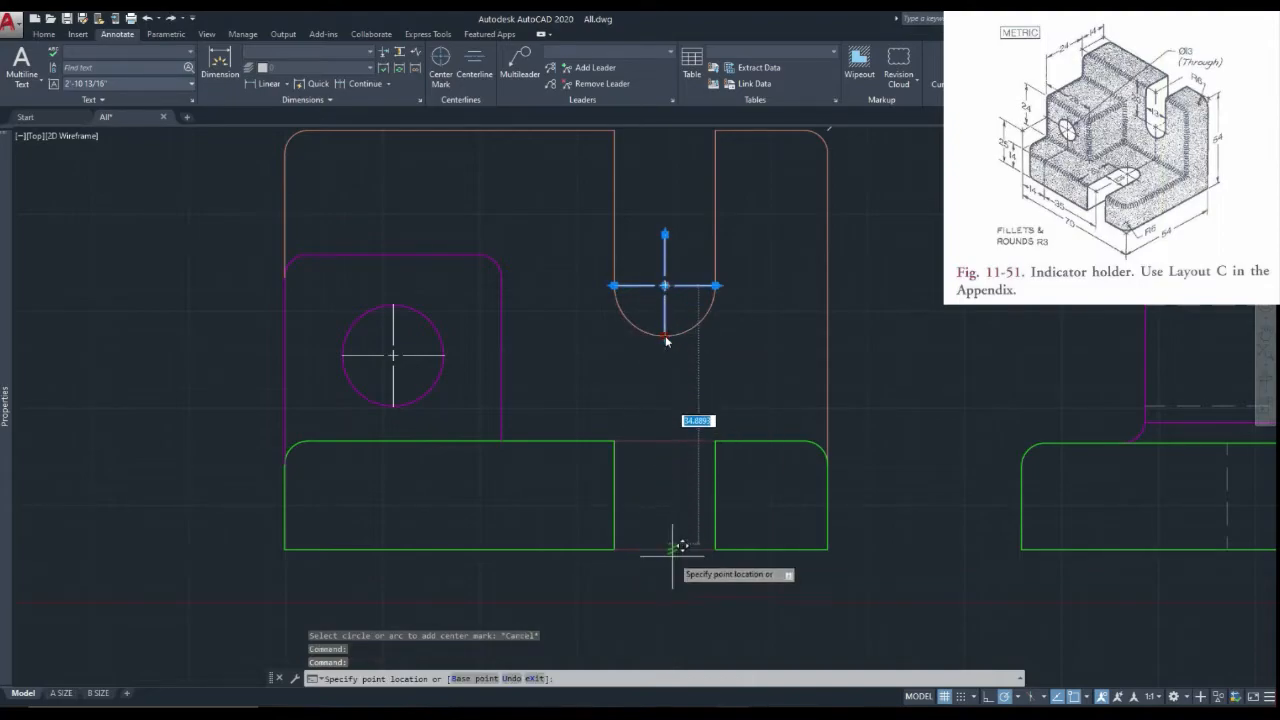
key("Escape")
scroll(645, 410, "down", 2)
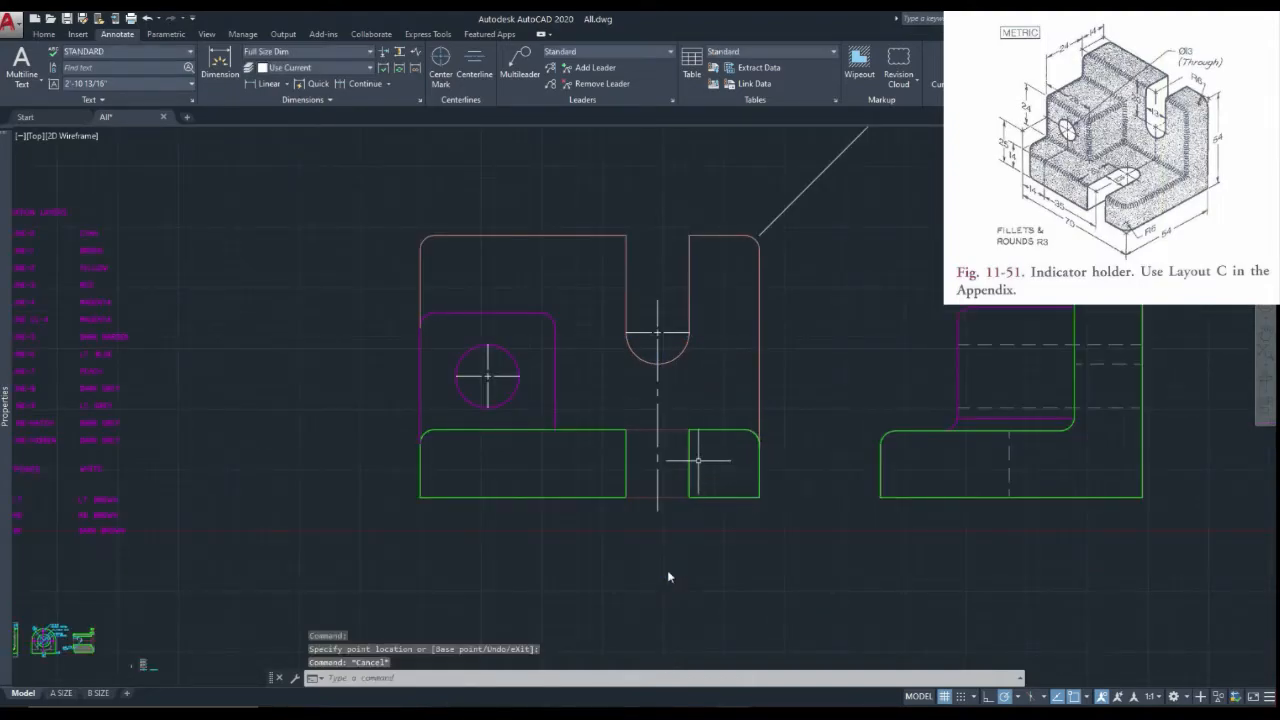
Step: Stretch both horizontal ends of the front view slot's center mark slightly beyond the slot's sides
left_click(645, 333)
left_click(645, 342)
scroll(641, 336, "up", 10)
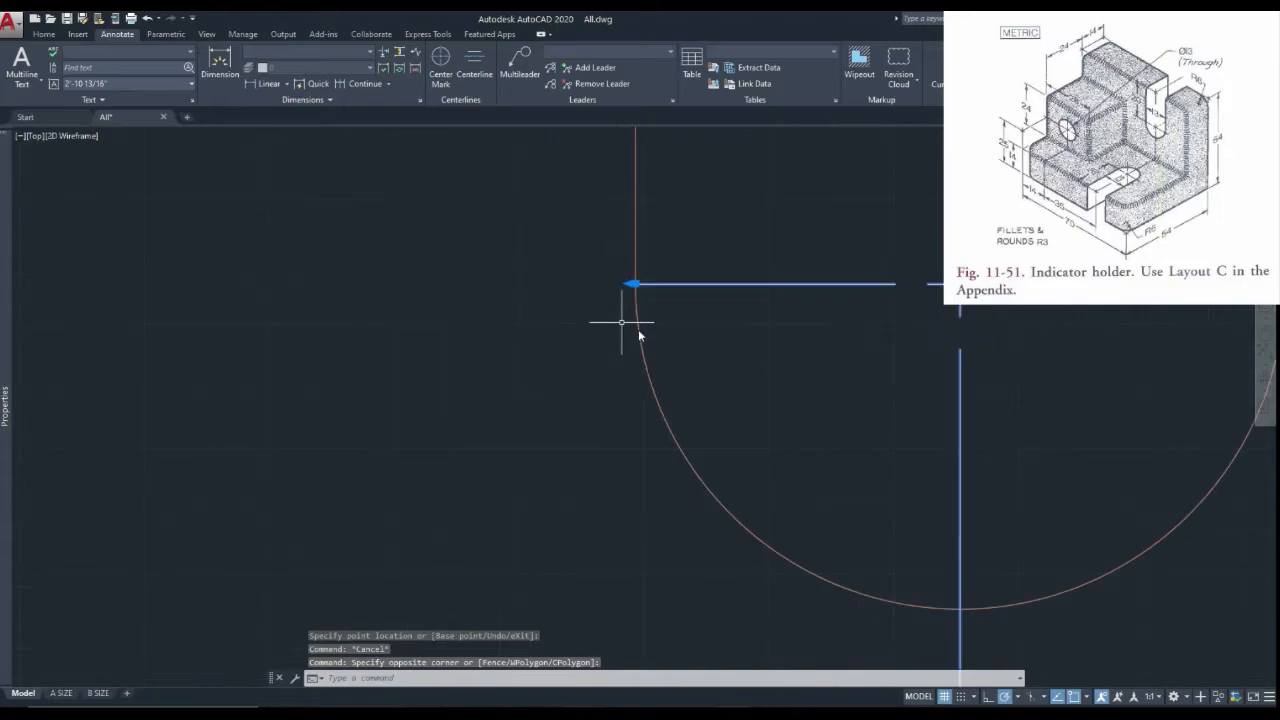
left_click(635, 284)
left_click(607, 283)
scroll(510, 335, "down", 6)
scroll(704, 345, "up", 2)
left_click(692, 305)
left_click(711, 305)
scroll(704, 355, "down", 6)
scroll(583, 371, "up", 3)
left_click(609, 366)
scroll(598, 371, "up", 3)
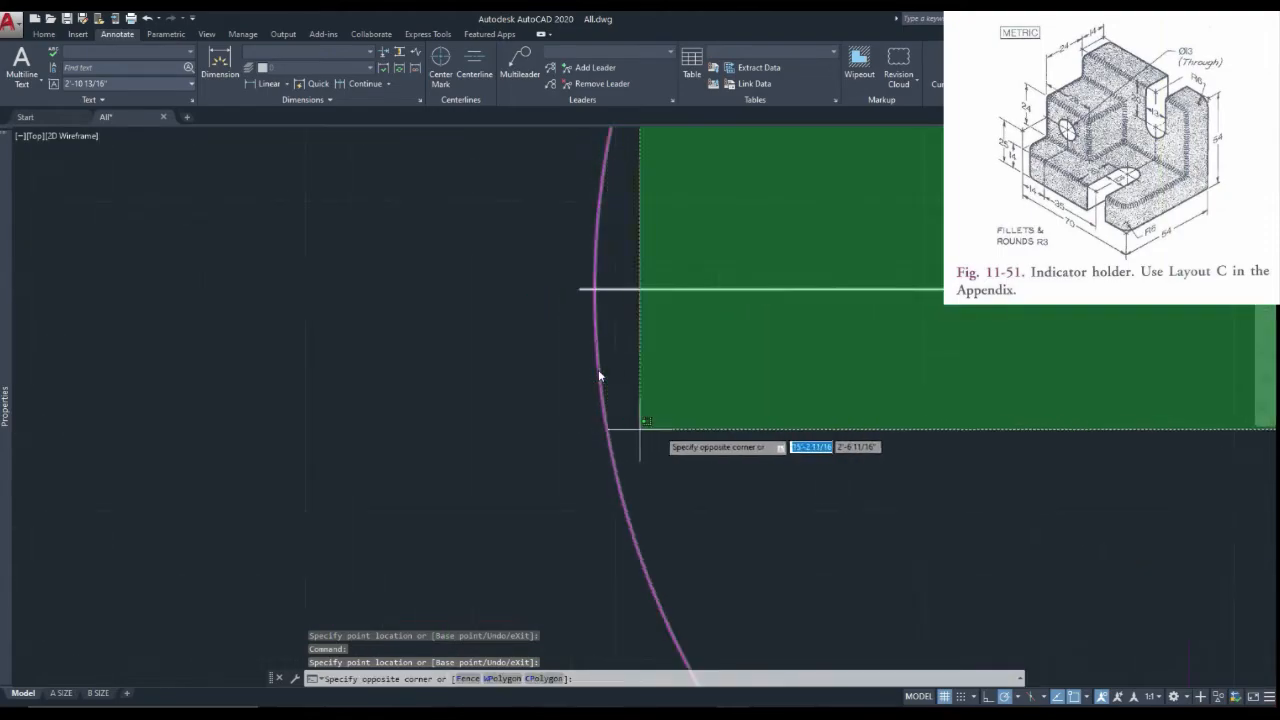
key("Escape")
scroll(598, 371, "down", 8)
scroll(598, 375, "up", 6)
key("Escape")
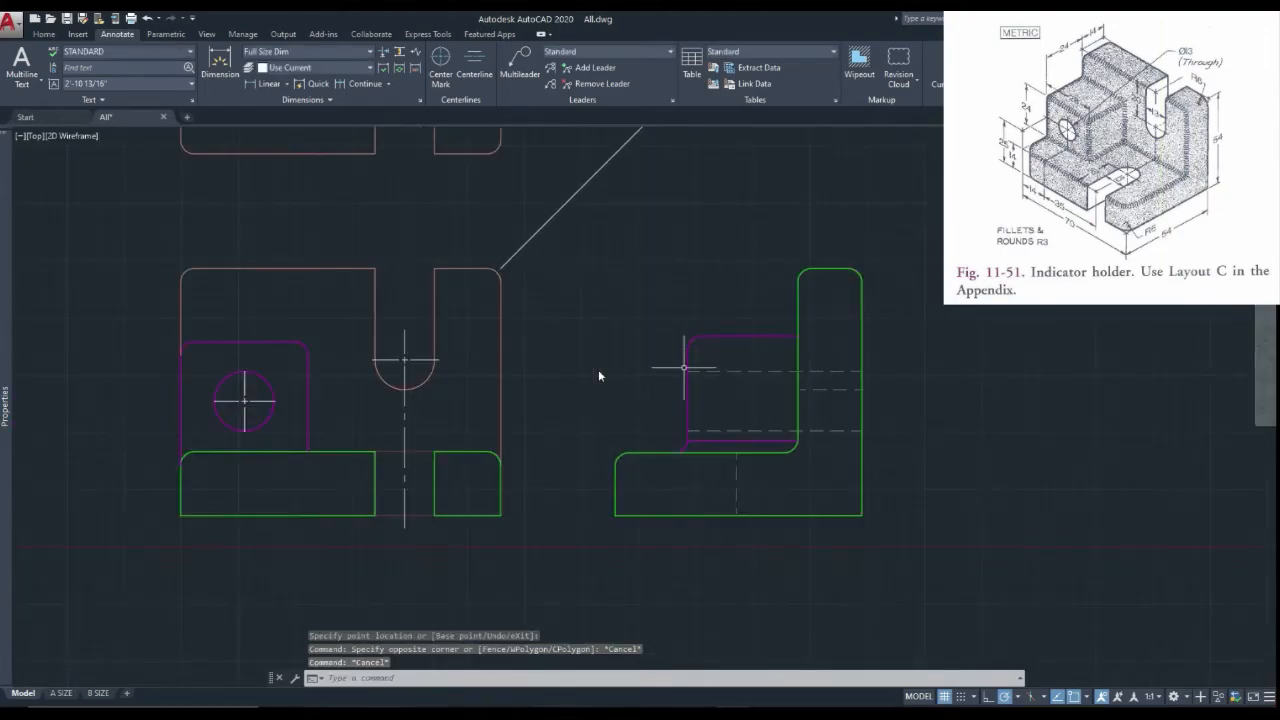
Step: Add a centerline between the two hidden lines of the through hole in the side view
scroll(598, 375, "down", 4)
left_click(471, 70)
scroll(725, 425, "up", 2)
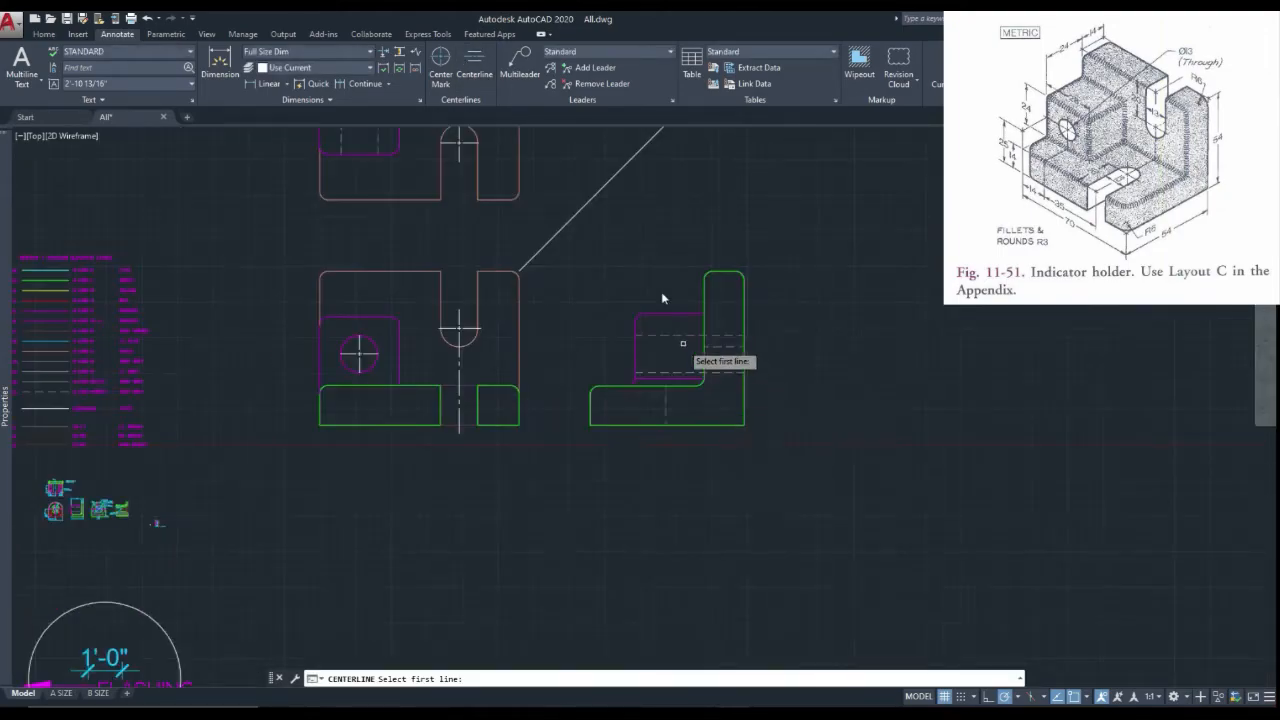
left_click(663, 341)
left_click(668, 336)
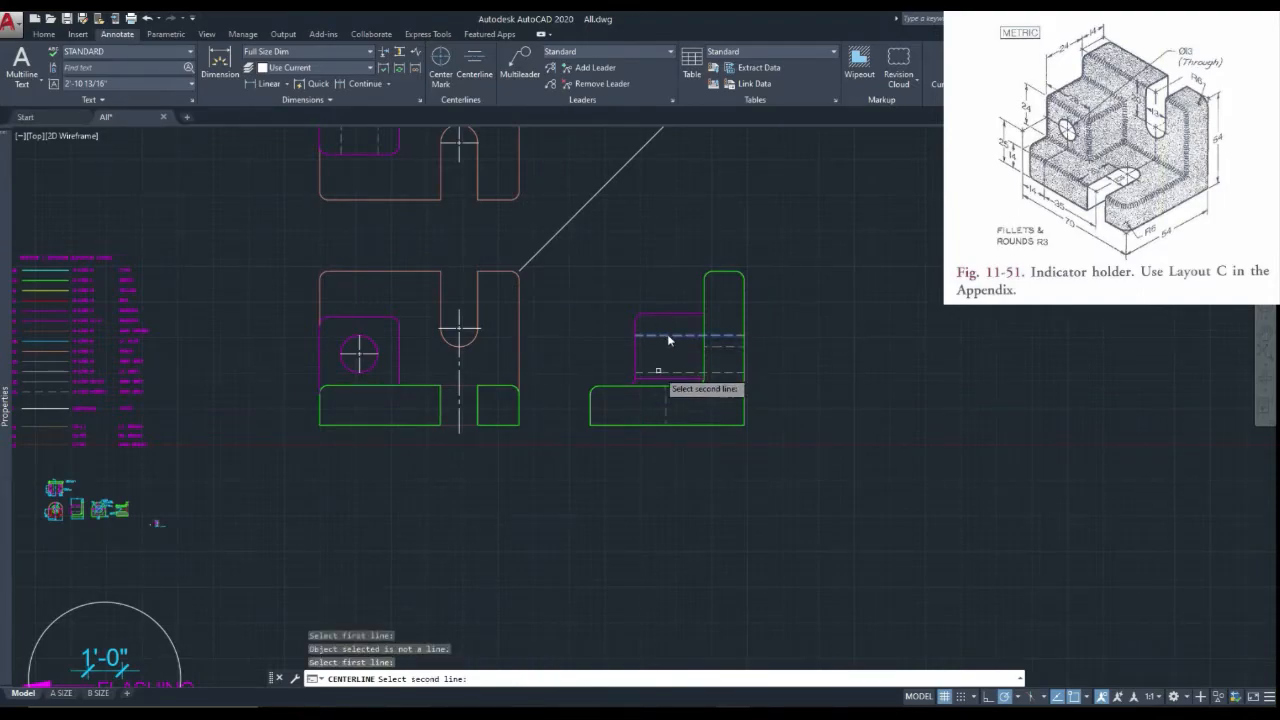
left_click(660, 378)
scroll(664, 372, "up", 3)
left_click(643, 334)
left_click(599, 278)
scroll(633, 354, "down", 3)
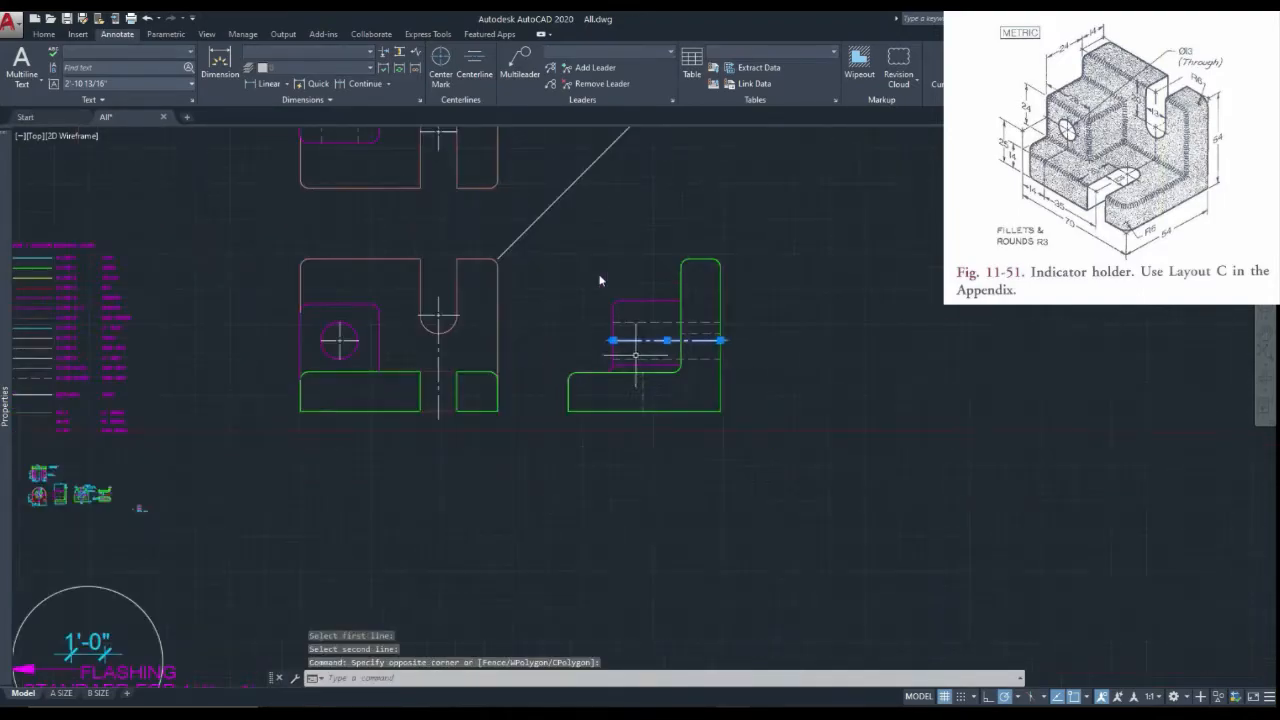
key("Escape")
Step: Add a centerline between the two hidden lines of the through hole in the top view
scroll(633, 354, "down", 2)
scroll(600, 278, "up", 5)
key("Return")
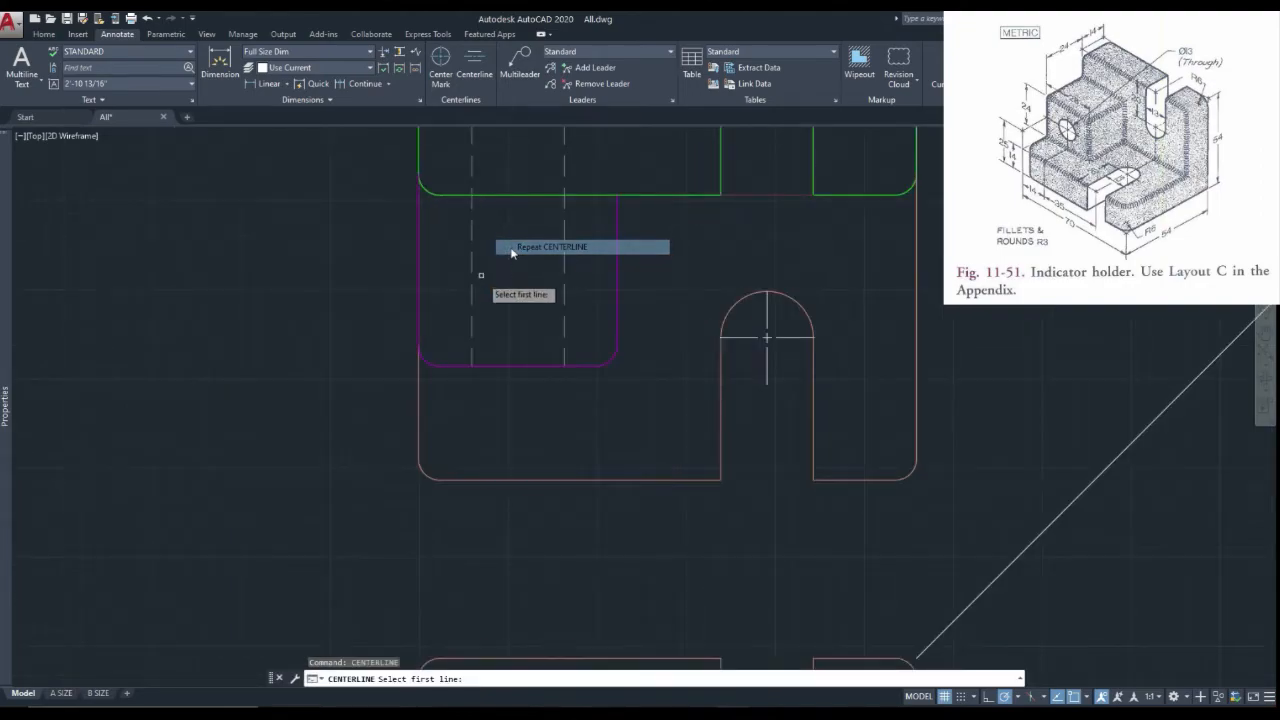
left_click(471, 302)
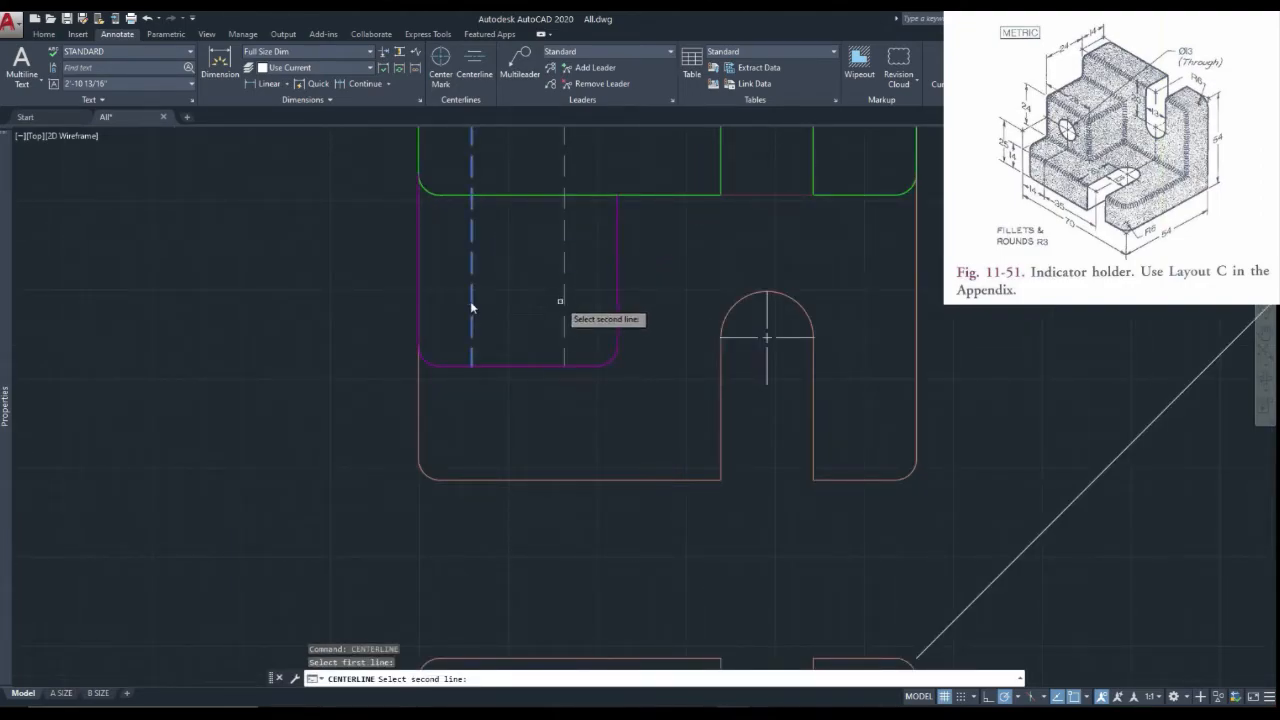
left_click(560, 300)
scroll(564, 300, "down", 6)
scroll(564, 300, "up", 4)
scroll(626, 127, "down", 3)
scroll(626, 127, "up", 3)
Step: Stretch the upper end of the top view slot's center mark up past the back edge of the part
left_click(608, 310)
left_click(608, 262)
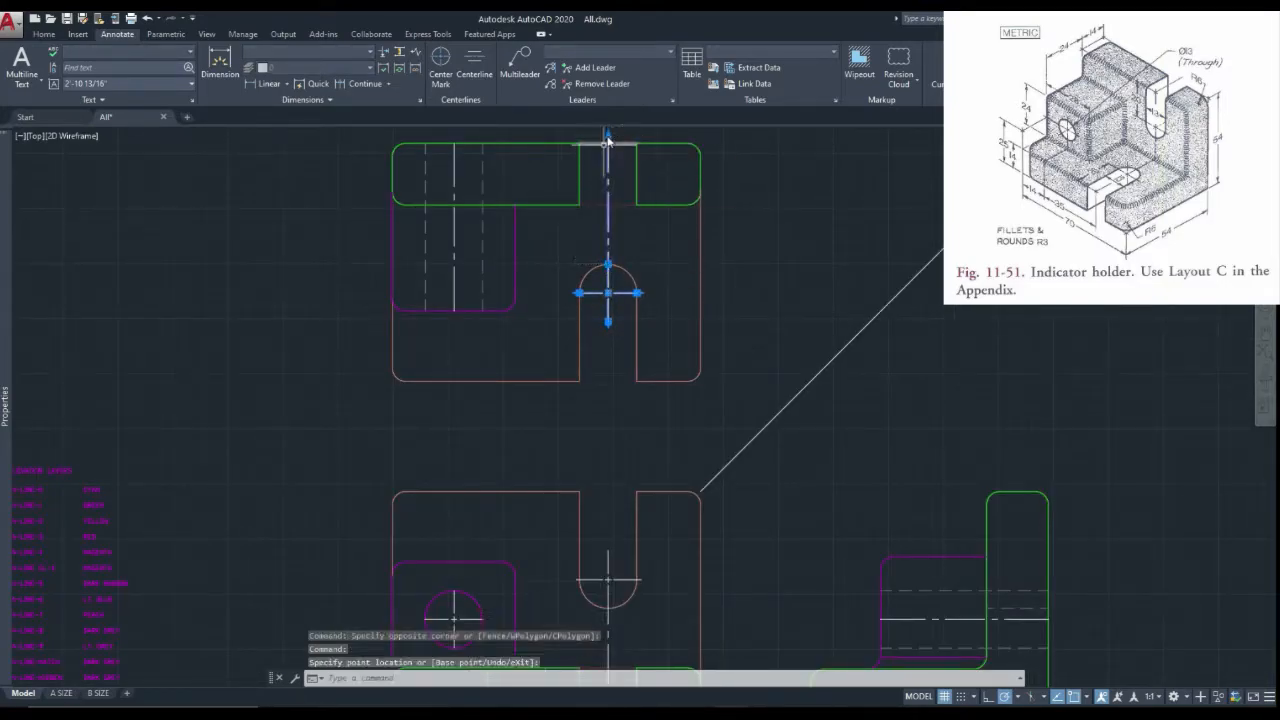
key("Escape")
scroll(607, 141, "down", 2)
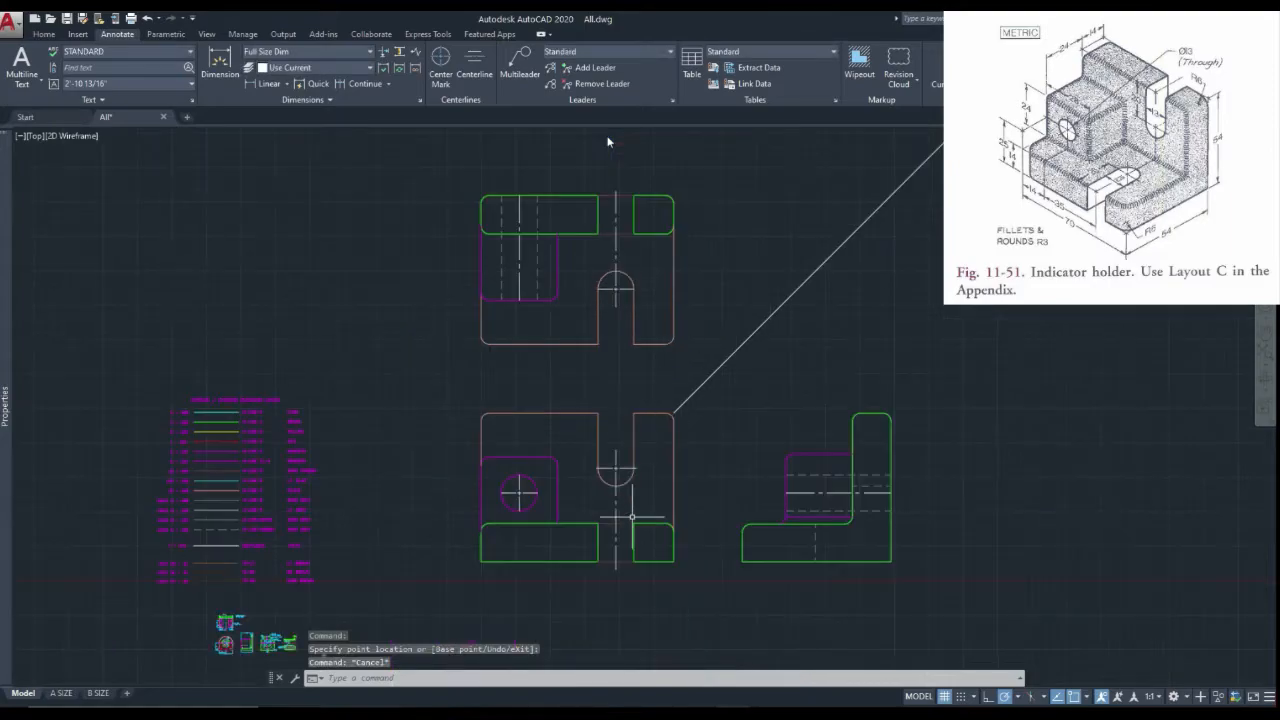
scroll(585, 484, "down", 2)
scroll(558, 538, "up", 2)
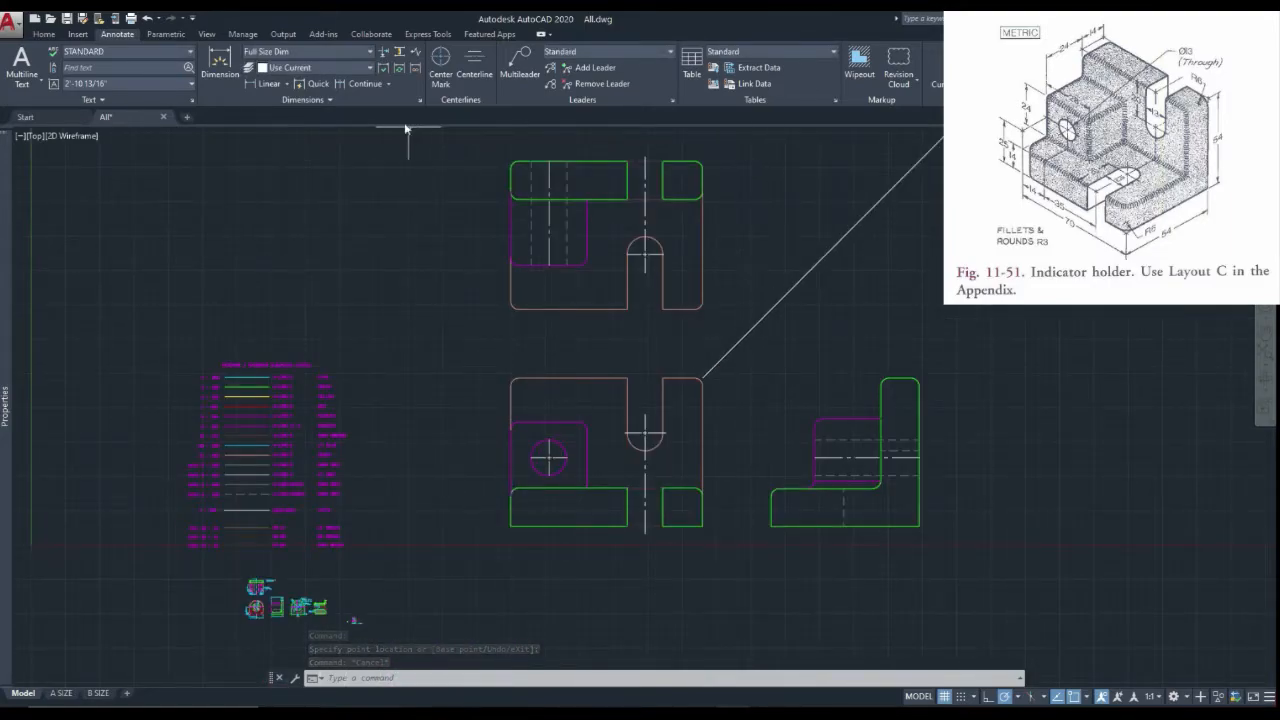
Step: Match the front view's hole and slot center marks to a magenta sample line
left_click(45, 34)
left_click(757, 68)
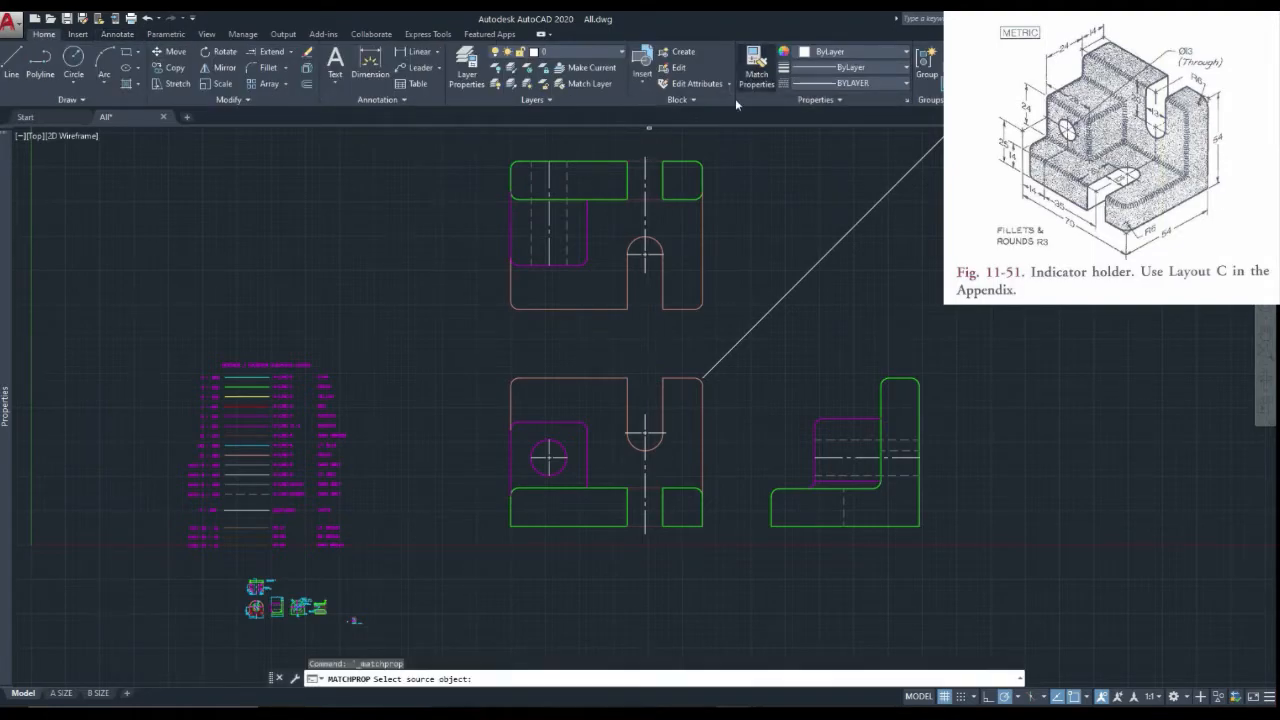
scroll(300, 405, "up", 5)
left_click(184, 446)
scroll(189, 443, "down", 3)
scroll(714, 491, "up", 4)
left_click(720, 497)
mouse_move(968, 492)
left_mouse_down()
mouse_move(950, 502)
mouse_move(975, 502)
left_mouse_up()
scroll(900, 500, "down", 3)
scroll(934, 517, "up", 3)
key("Escape")
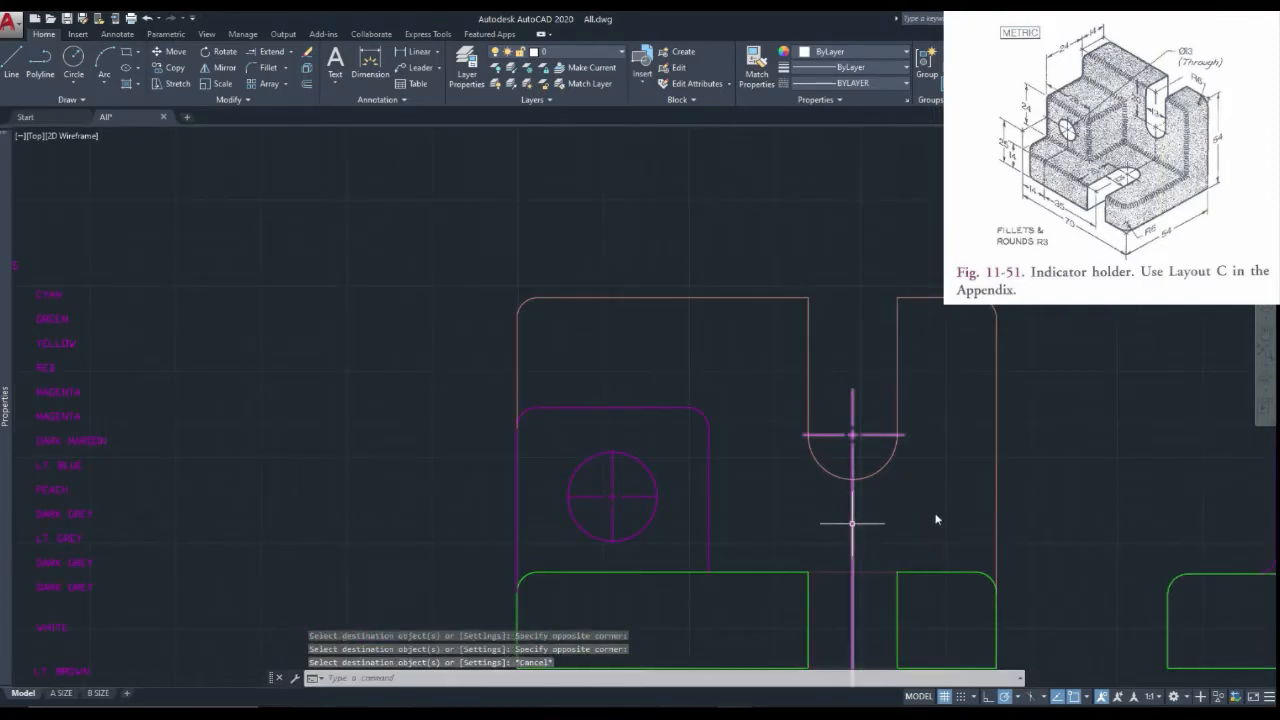
Step: Match the front view's slot and hole center marks to the magenta A-LINE CL-4 sample line
left_click(852, 521)
scroll(852, 523, "down", 4)
key("Escape")
right_click(513, 407)
left_click(555, 422)
scroll(555, 428, "up", 5)
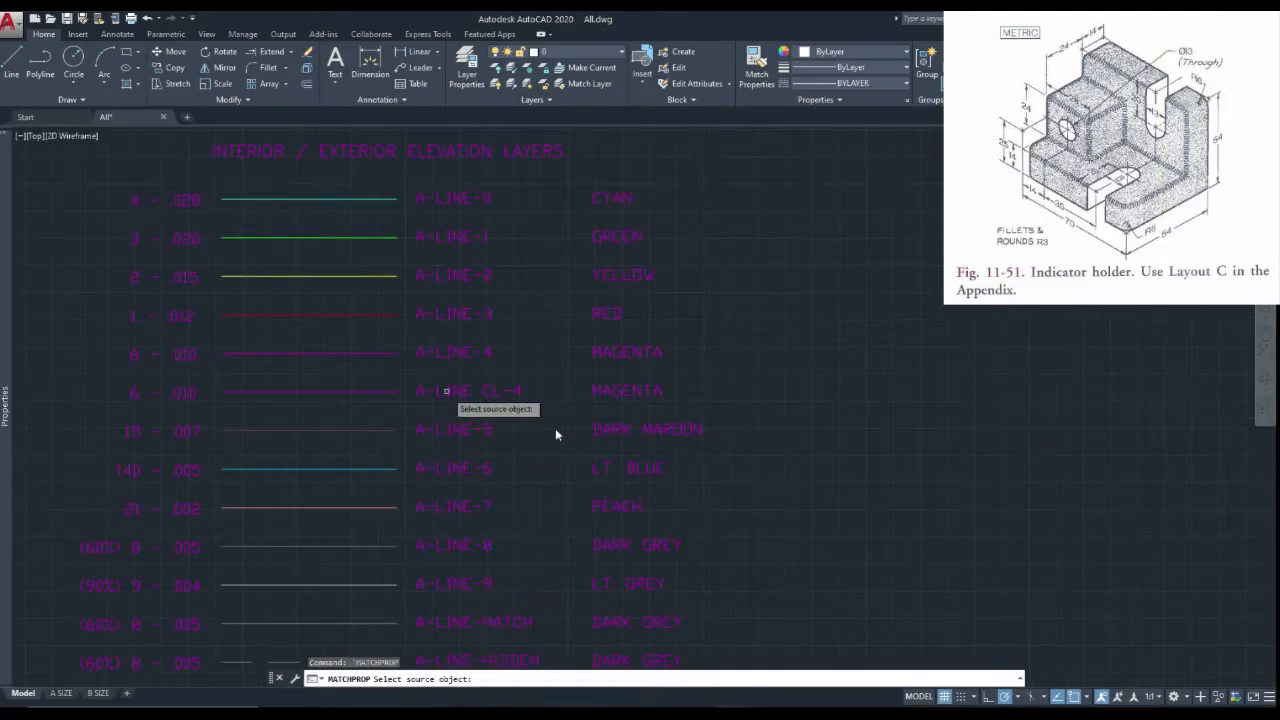
scroll(300, 470, "down", 3)
scroll(328, 472, "up", 3)
scroll(363, 363, "down", 4)
left_click(366, 357)
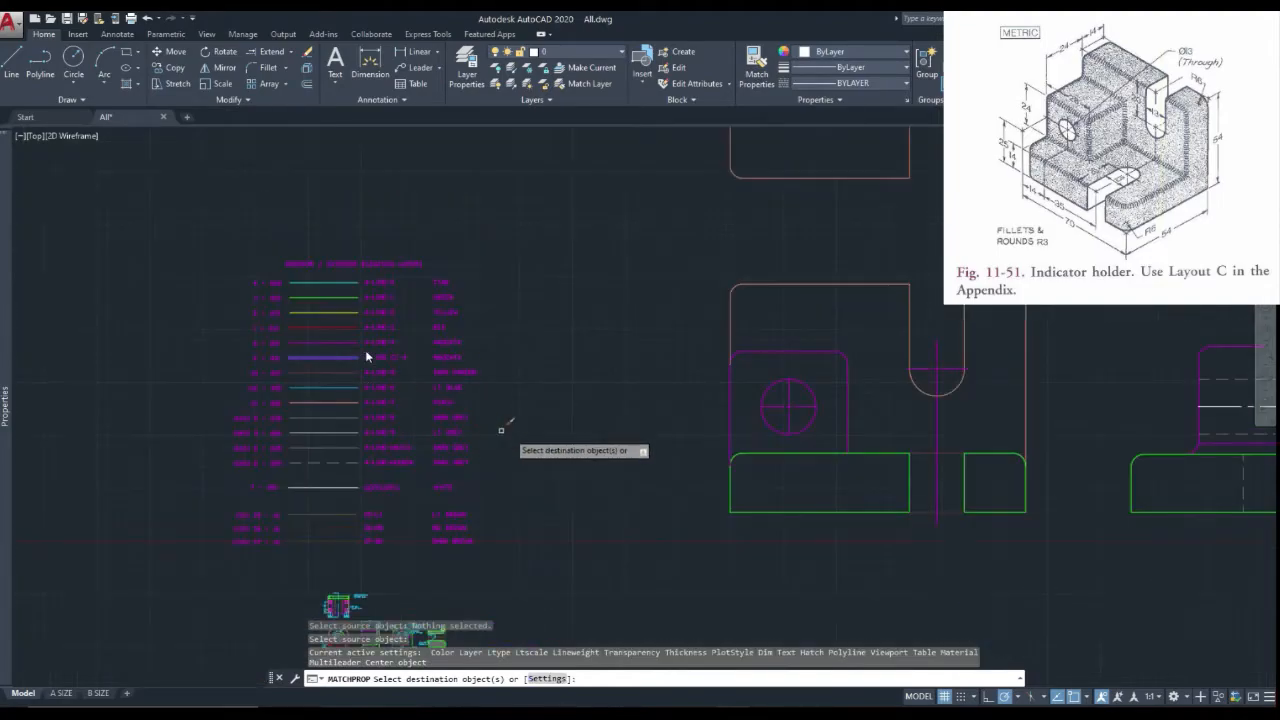
left_click(928, 442)
scroll(816, 424, "up", 2)
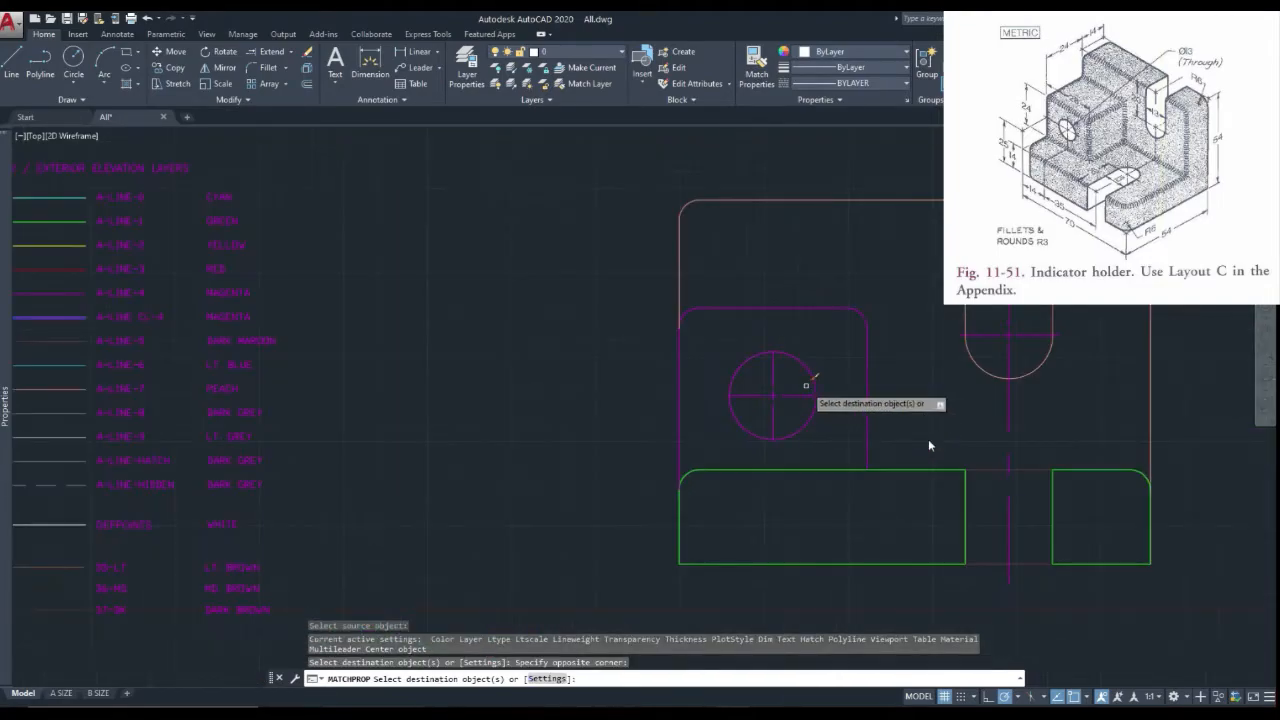
left_click(799, 385)
left_click(760, 411)
Step: Apply the same A-LINE CL-4 properties to the hole centerlines in the side and top views and the top view slot's center mark
scroll(700, 424, "down", 6)
scroll(891, 411, "up", 6)
left_click(885, 431)
left_click(870, 470)
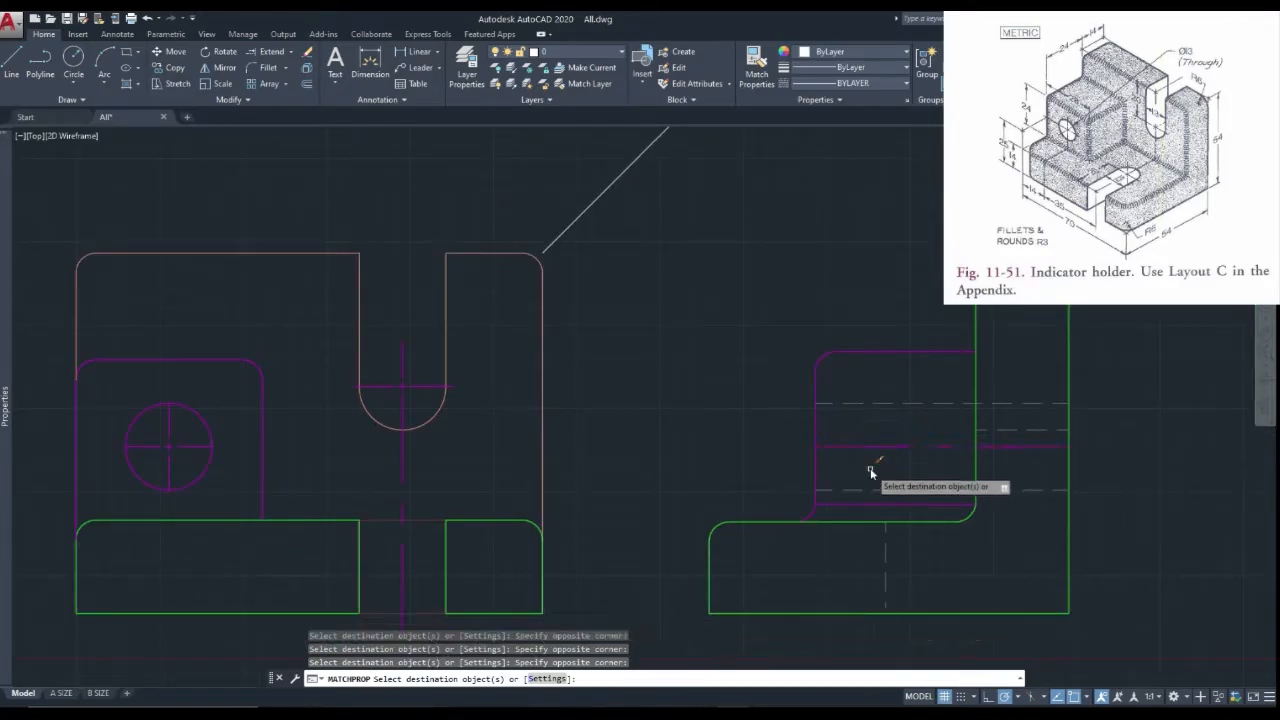
scroll(870, 470, "down", 4)
scroll(622, 268, "up", 4)
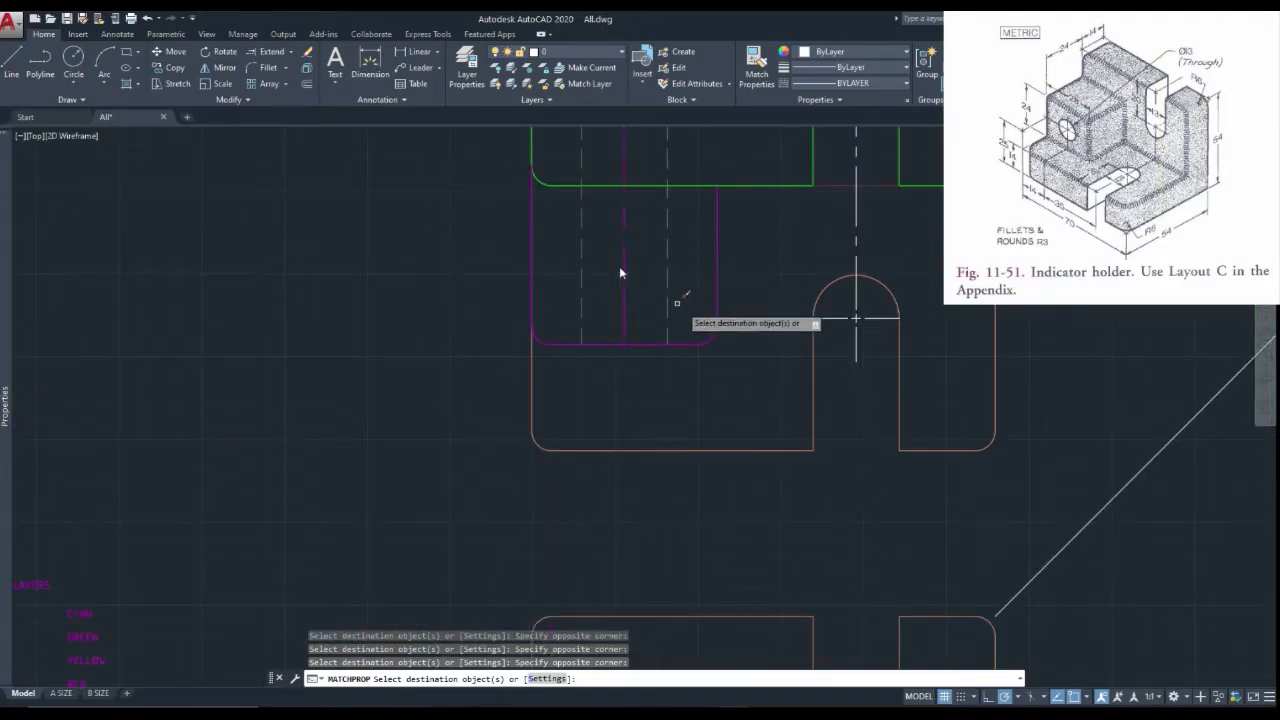
left_click(856, 235)
scroll(785, 378, "down", 6)
scroll(826, 412, "up", 4)
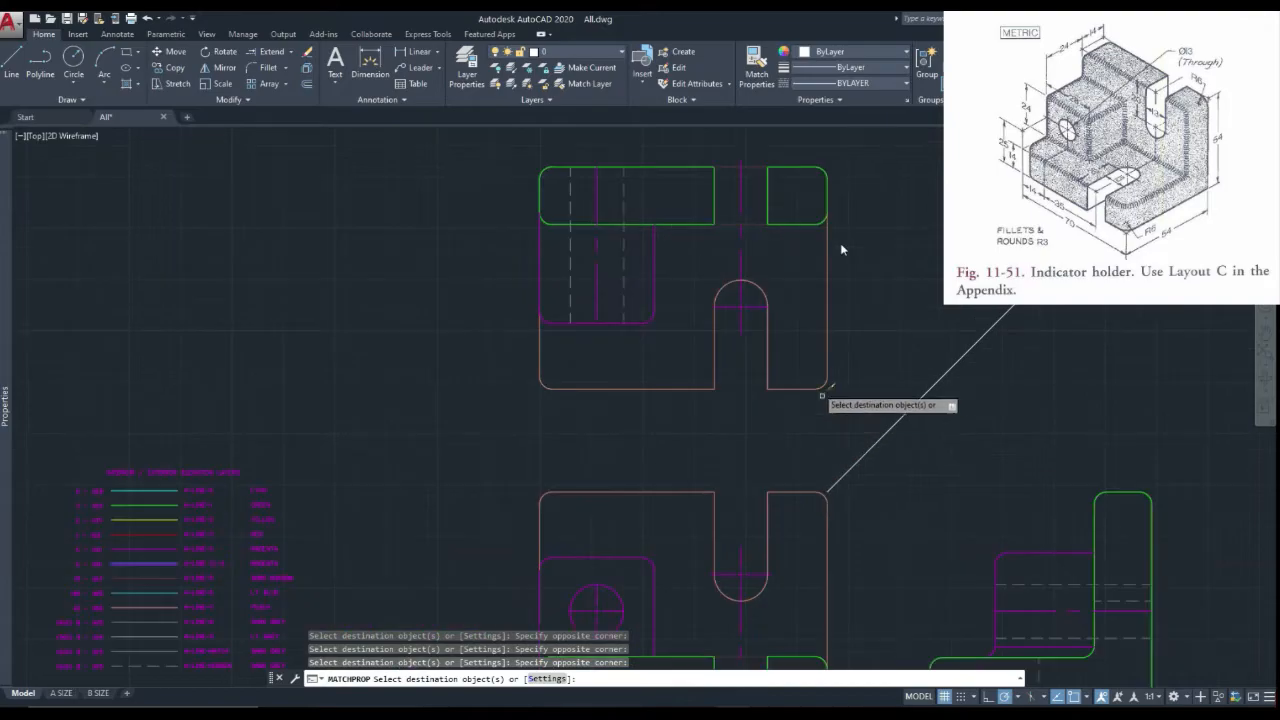
key("Escape")
Step: Erase the diagonal projection line running up from the front view's upper right corner
scroll(786, 420, "down", 4)
scroll(808, 399, "up", 2)
left_click(886, 375)
left_click(812, 266)
right_click(810, 263)
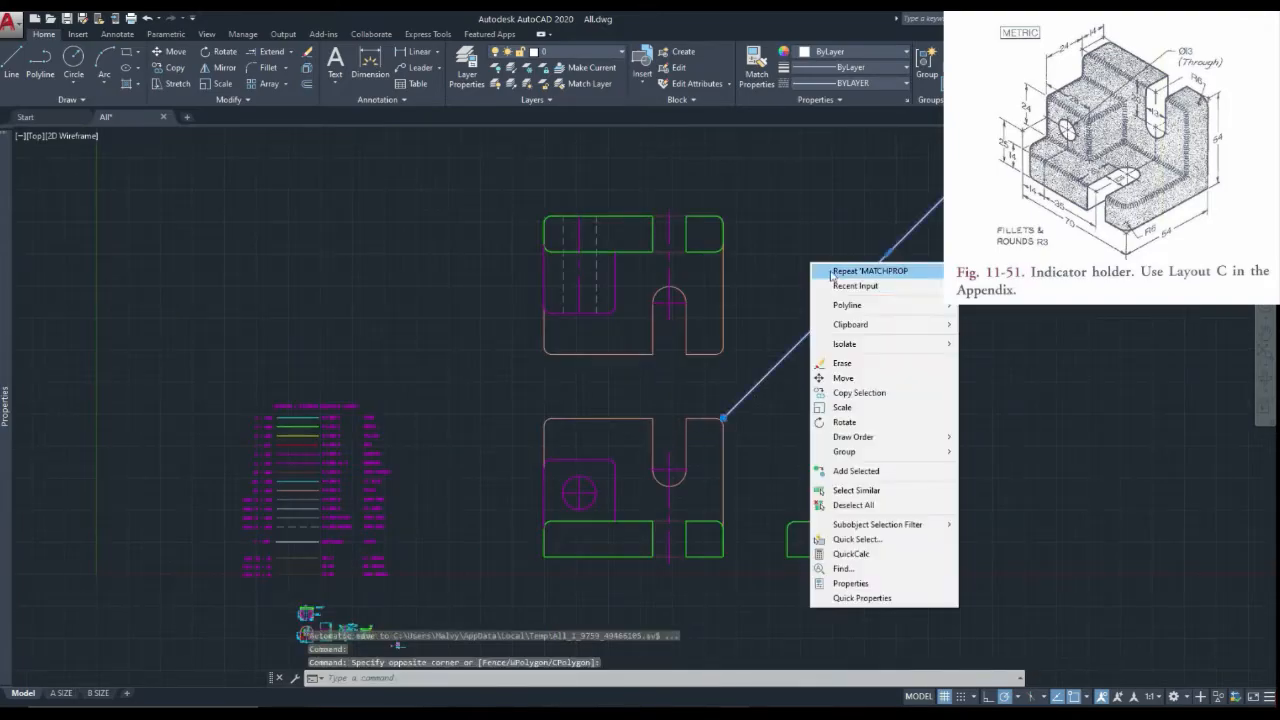
left_click(845, 362)
Step: Scale all three views by a factor of .0394 from the lower-left corner of the front view
scroll(852, 367, "down", 2)
scroll(852, 367, "up", 2)
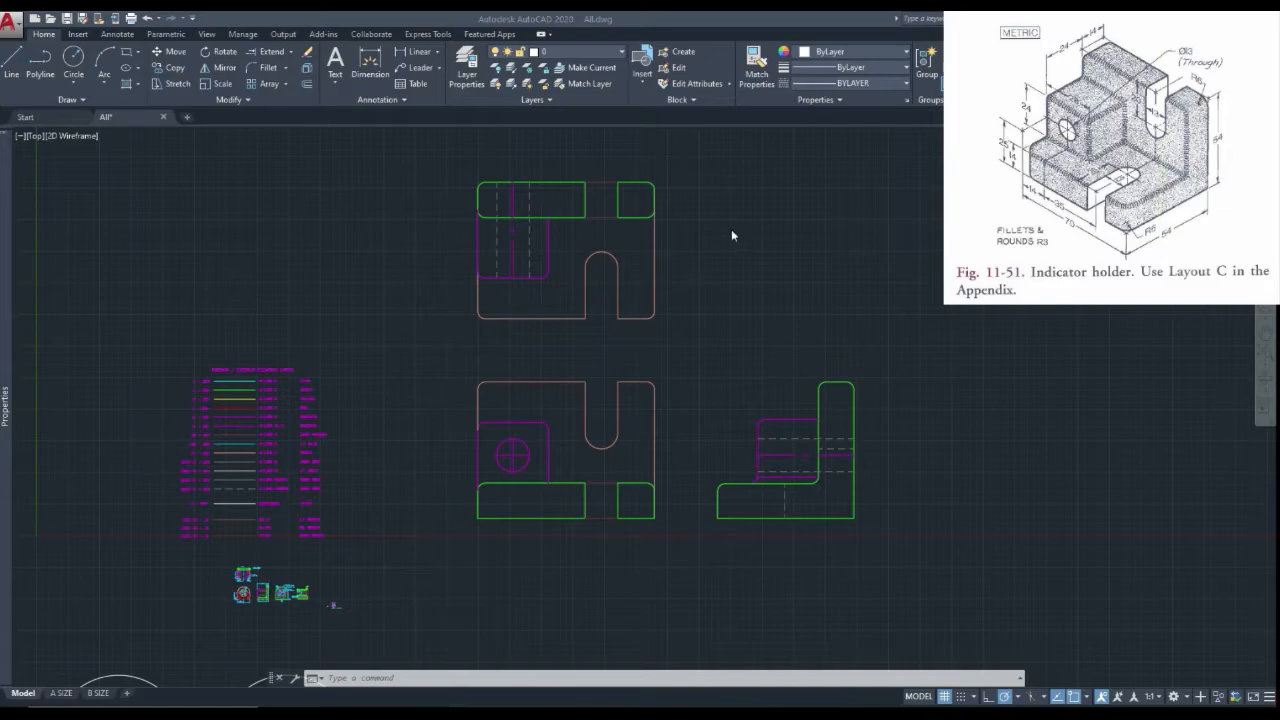
left_click(933, 157)
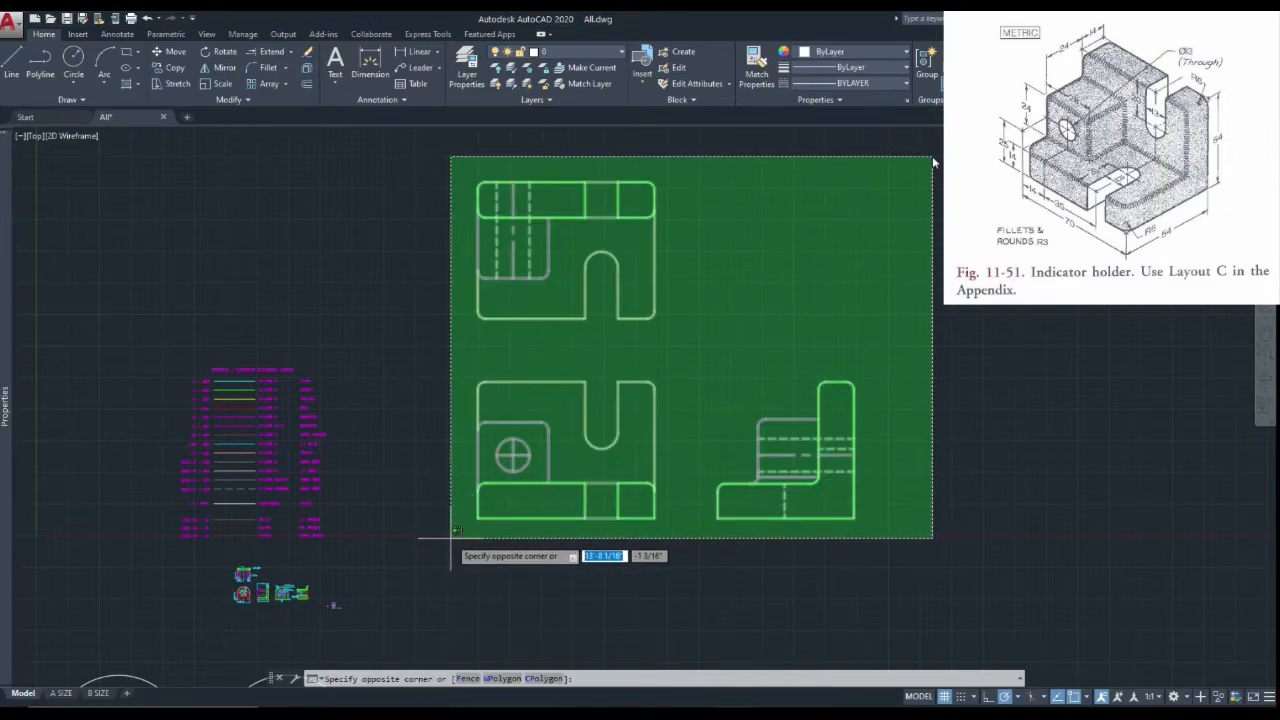
left_click(453, 539)
right_click(442, 401)
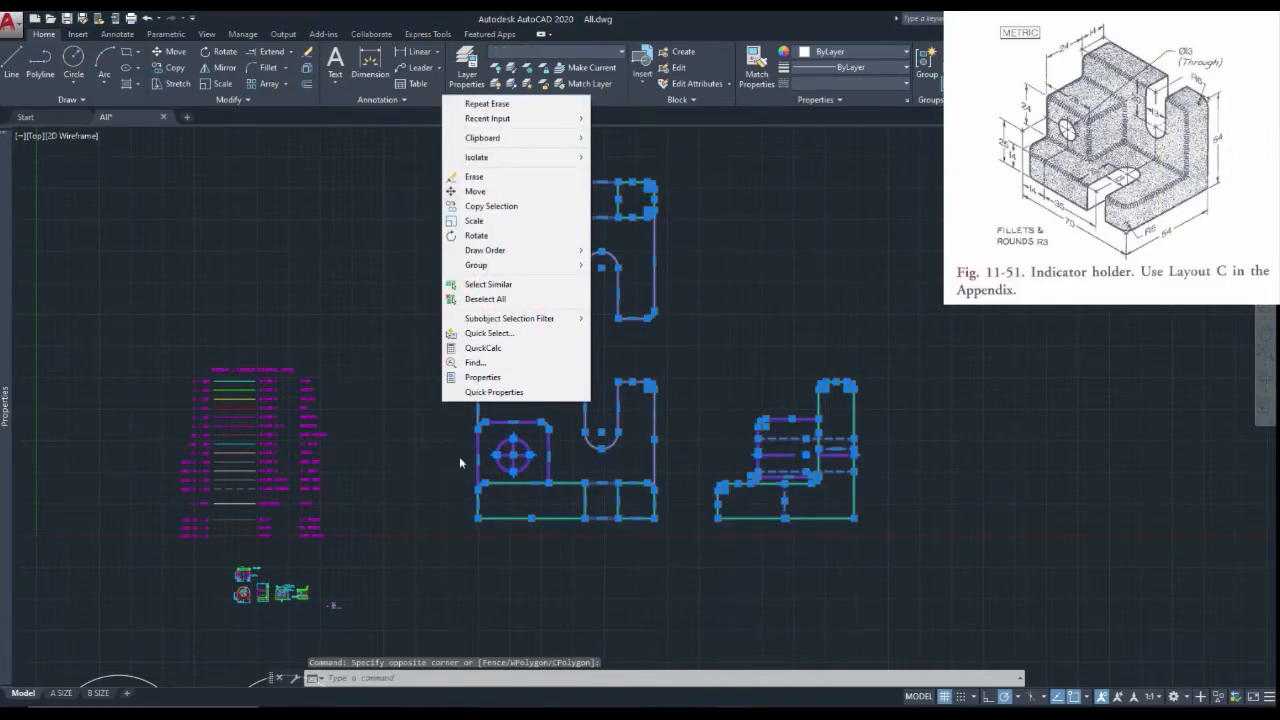
left_click(482, 221)
left_click(477, 519)
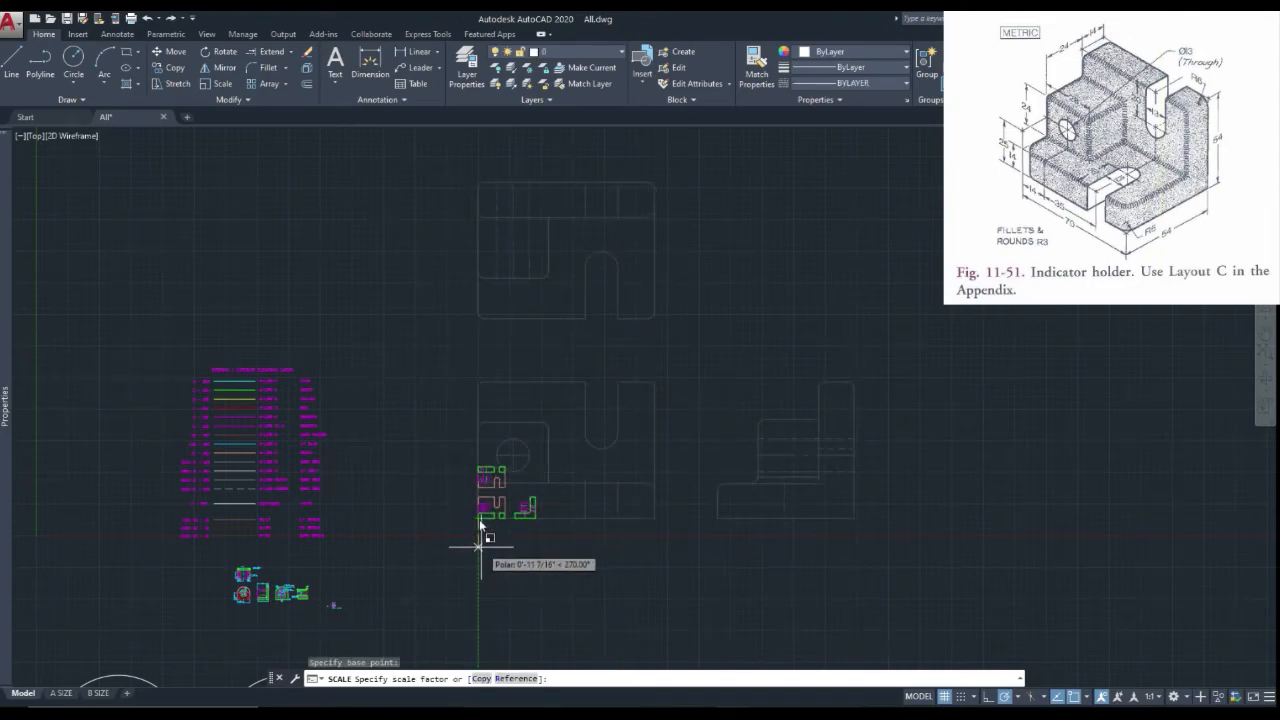
type(".6")
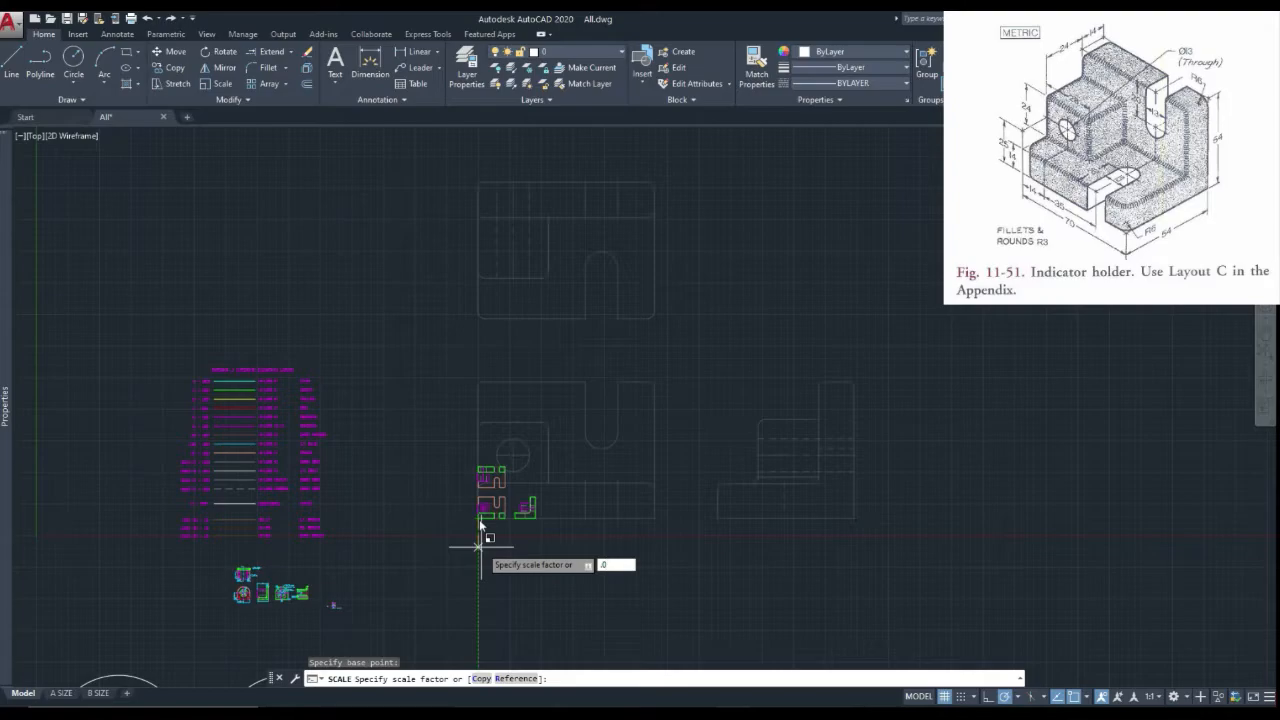
type("394")
key("Return")
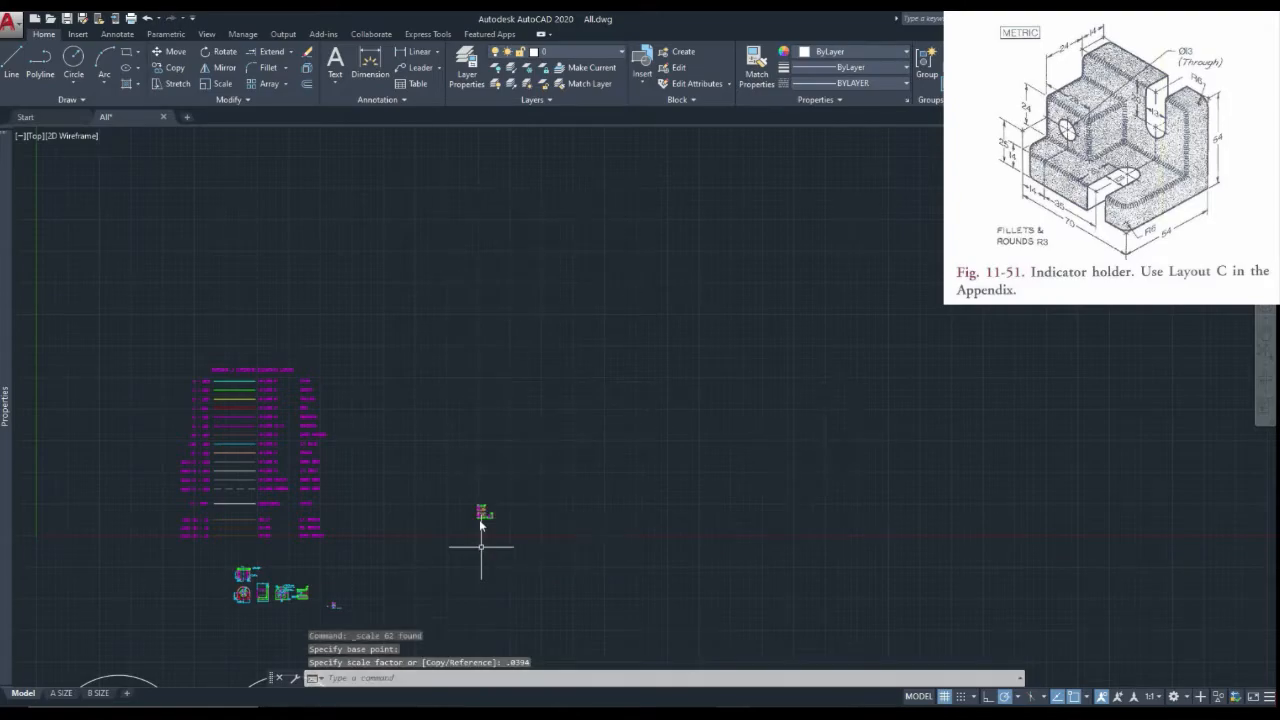
Step: Set the linetype scale of the side view's through-hole centerline to 0.0625 after trying 0.25
scroll(491, 543, "up", 5)
scroll(386, 277, "up", 6)
scroll(434, 200, "down", 2)
scroll(481, 381, "up", 3)
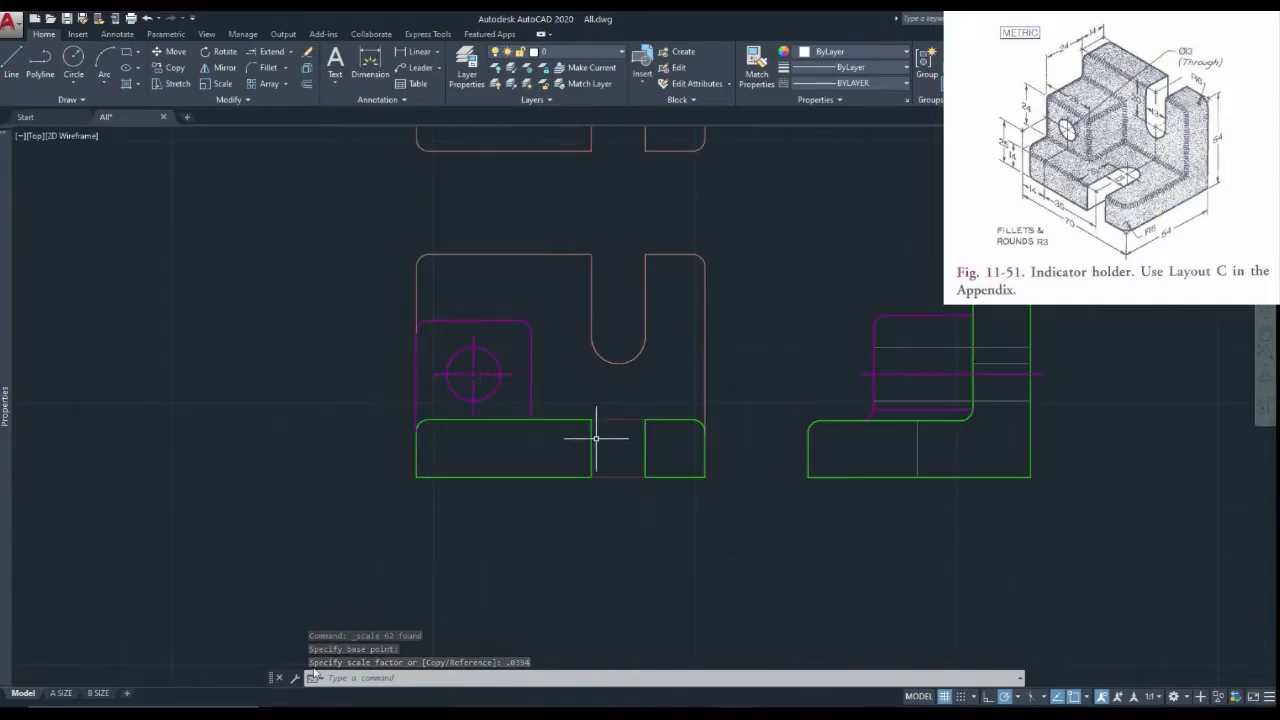
left_click(921, 374)
mouse_move(8, 287)
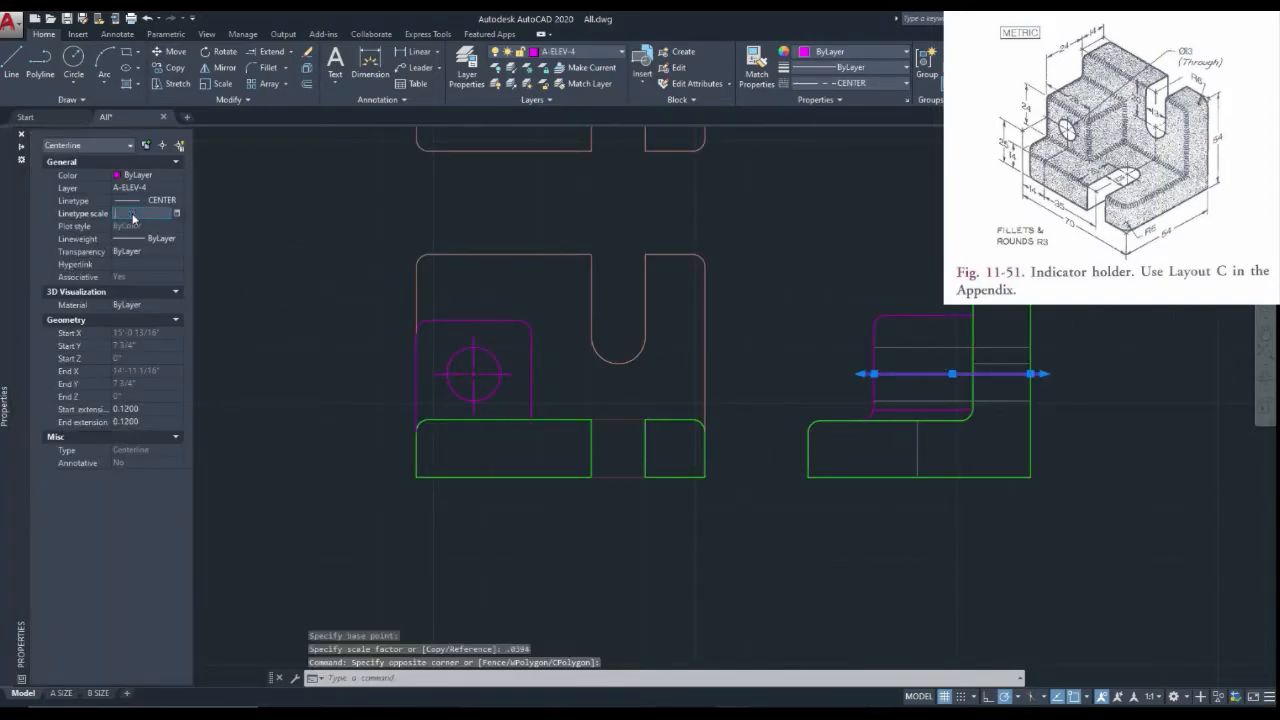
left_click(133, 214)
type(".25")
key("Return")
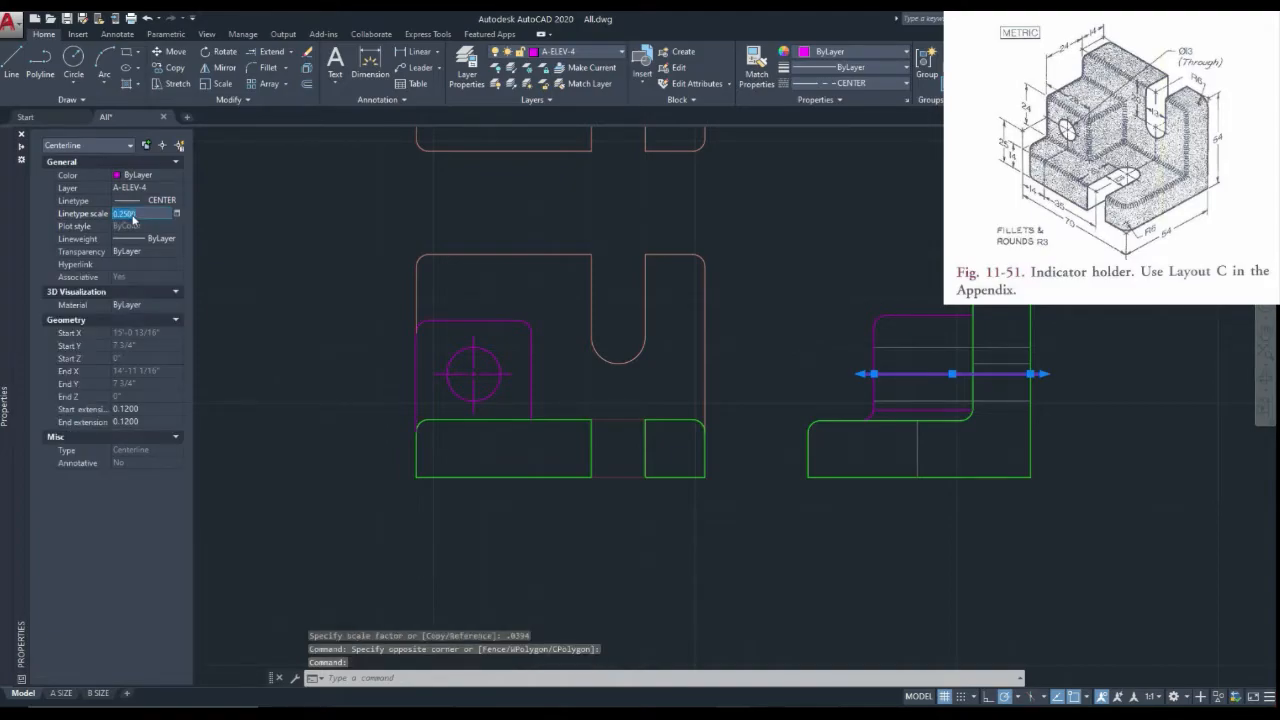
type(".0625")
key("Return")
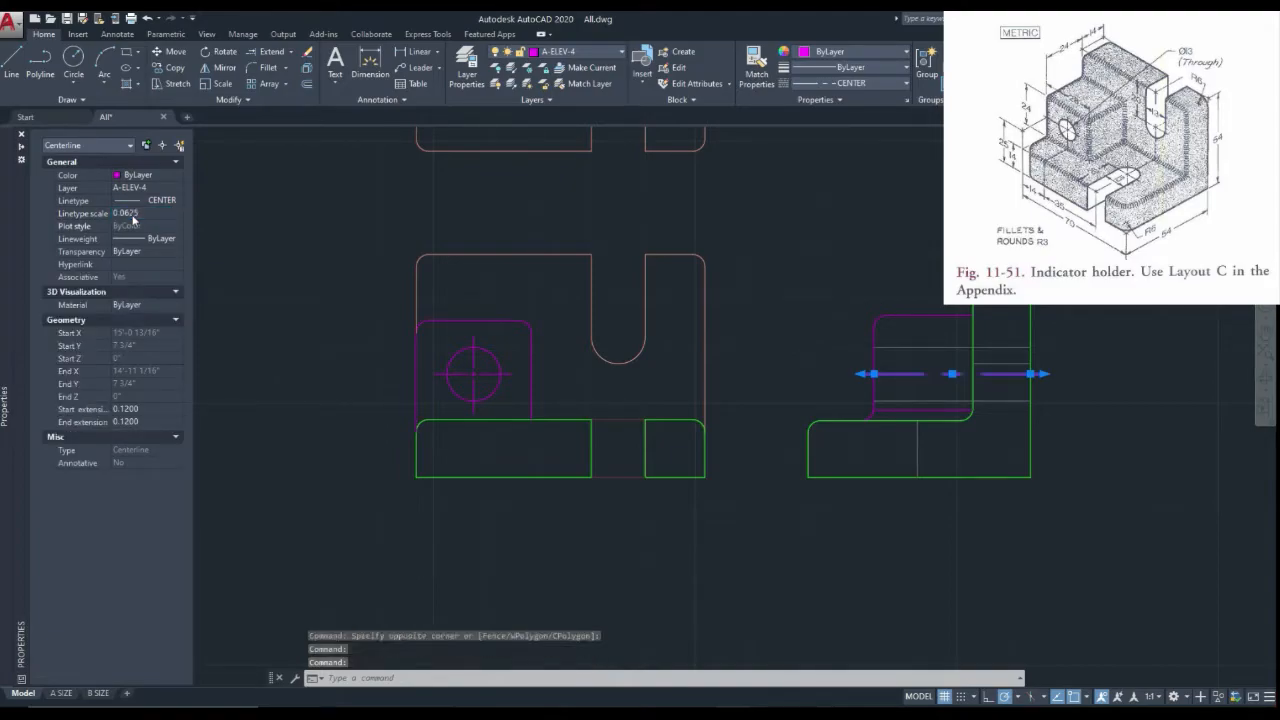
key("Escape")
Step: Match the top view's hole centerline to the side view's centerline
scroll(651, 371, "down", 3)
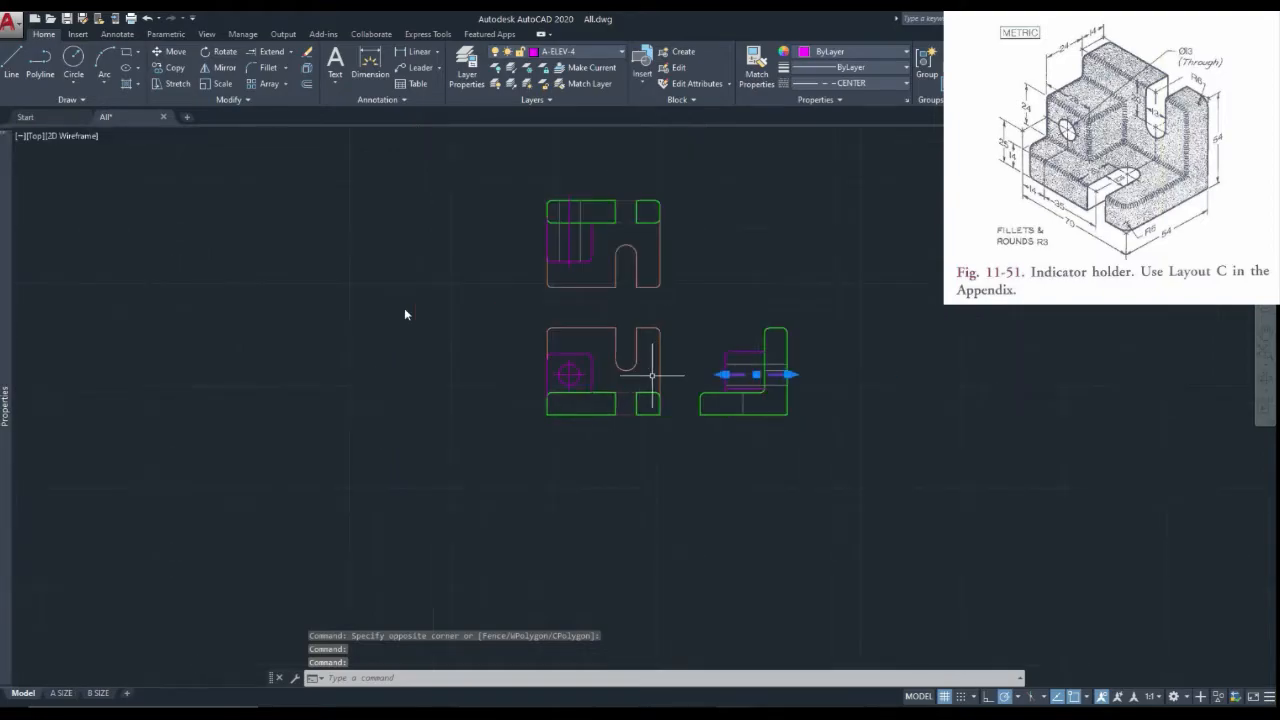
scroll(594, 277, "up", 2)
left_click(756, 66)
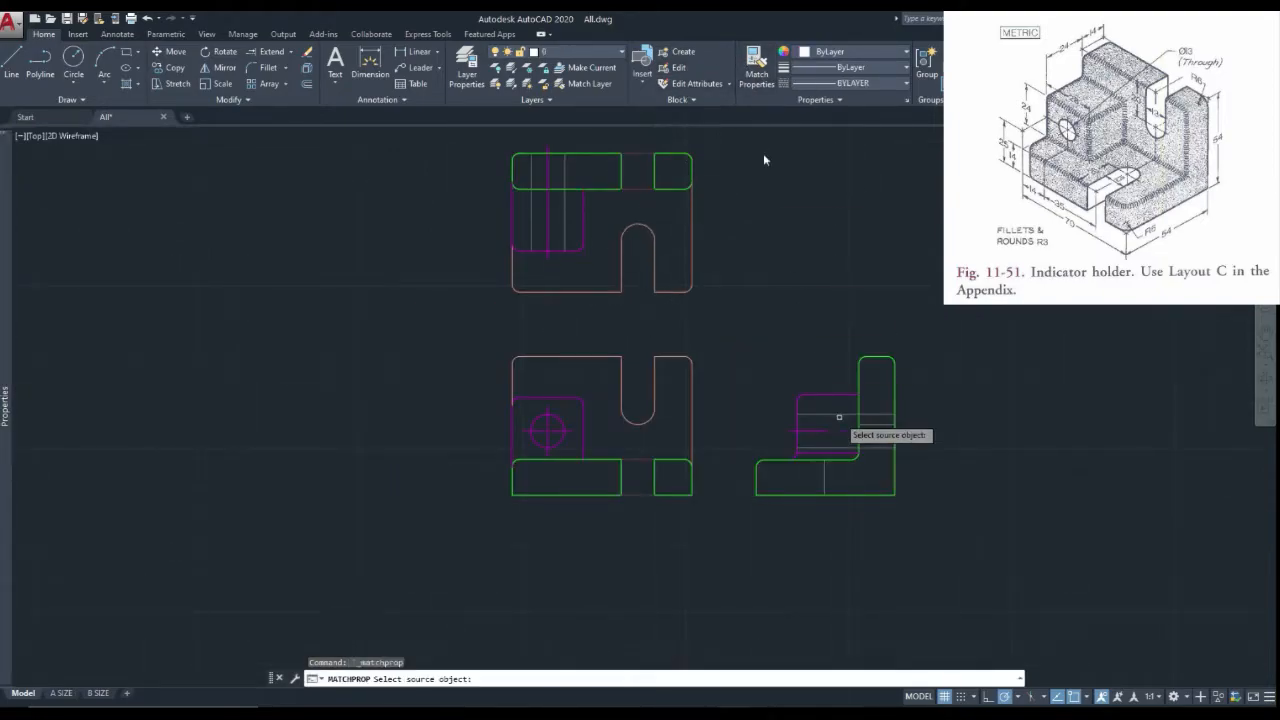
left_click(843, 432)
scroll(552, 208, "up", 2)
left_click(552, 208)
left_click(546, 231)
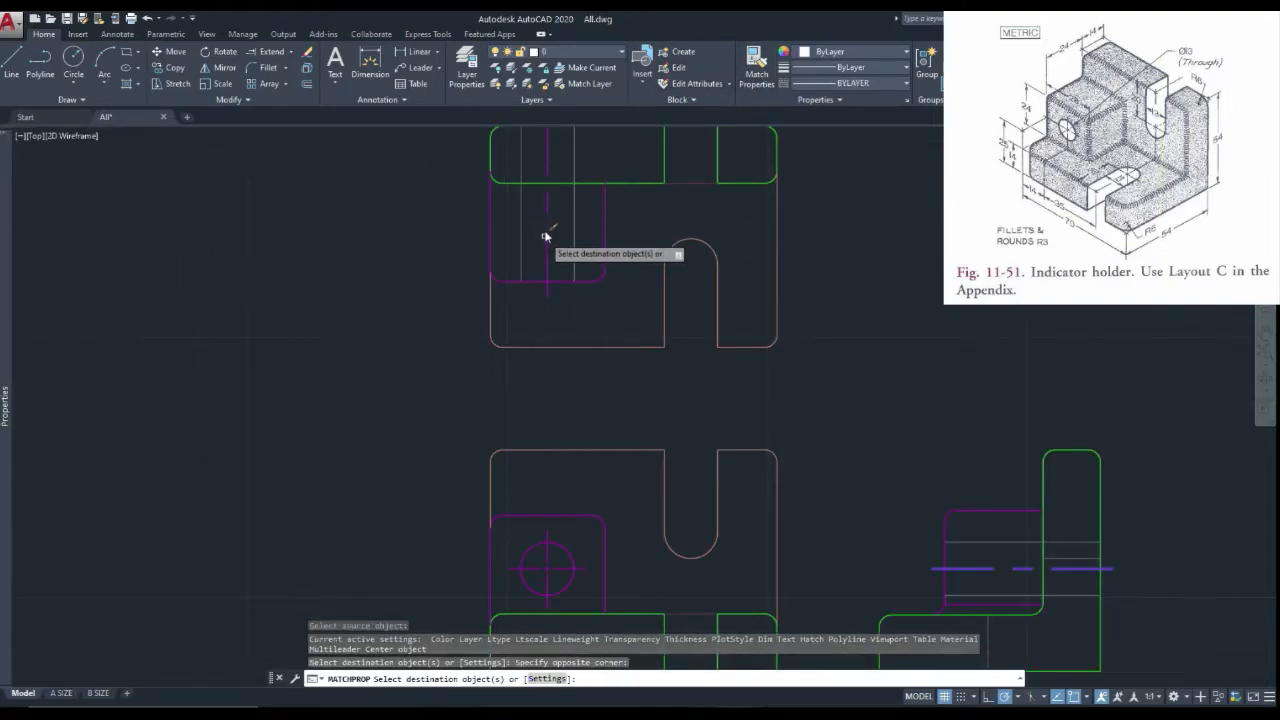
key("Escape")
Step: Set the linetype scale of the two hidden hole lines in the top view to .025
scroll(539, 233, "up", 2)
left_click(535, 235)
left_click(501, 243)
left_click(634, 222)
left_click(571, 257)
left_click(570, 257)
scroll(353, 290, "down", 2)
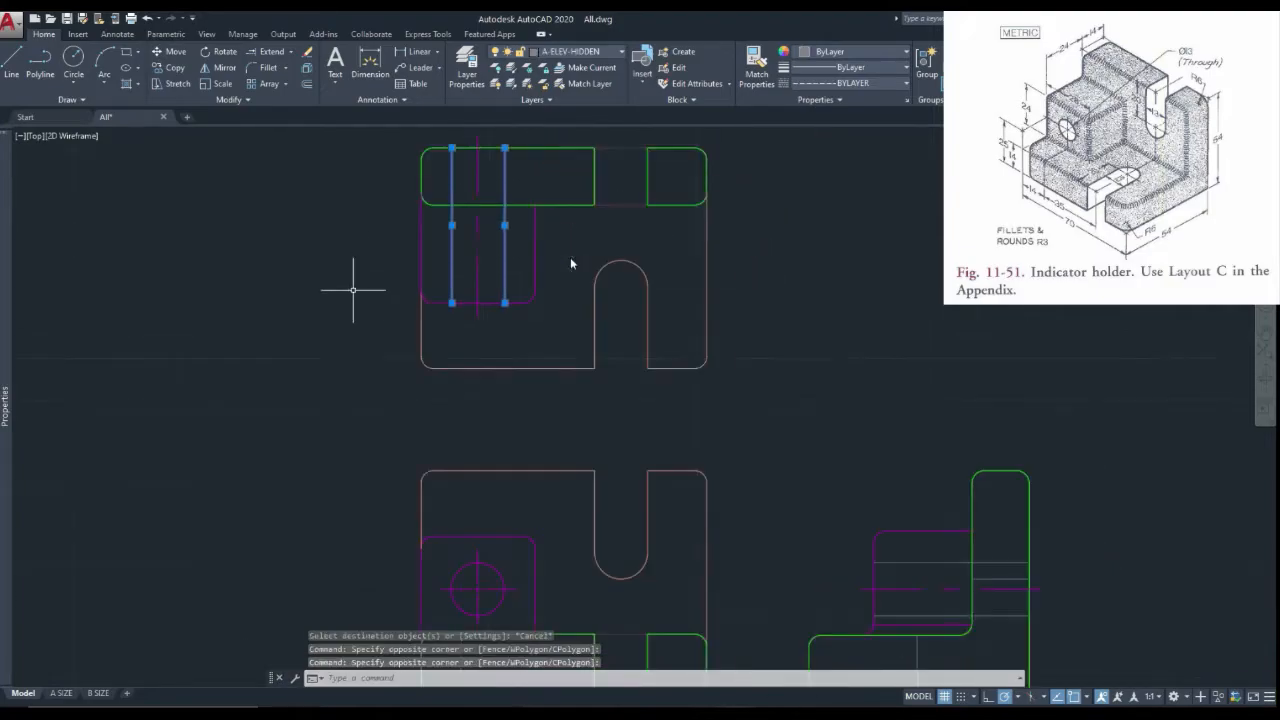
mouse_move(6, 370)
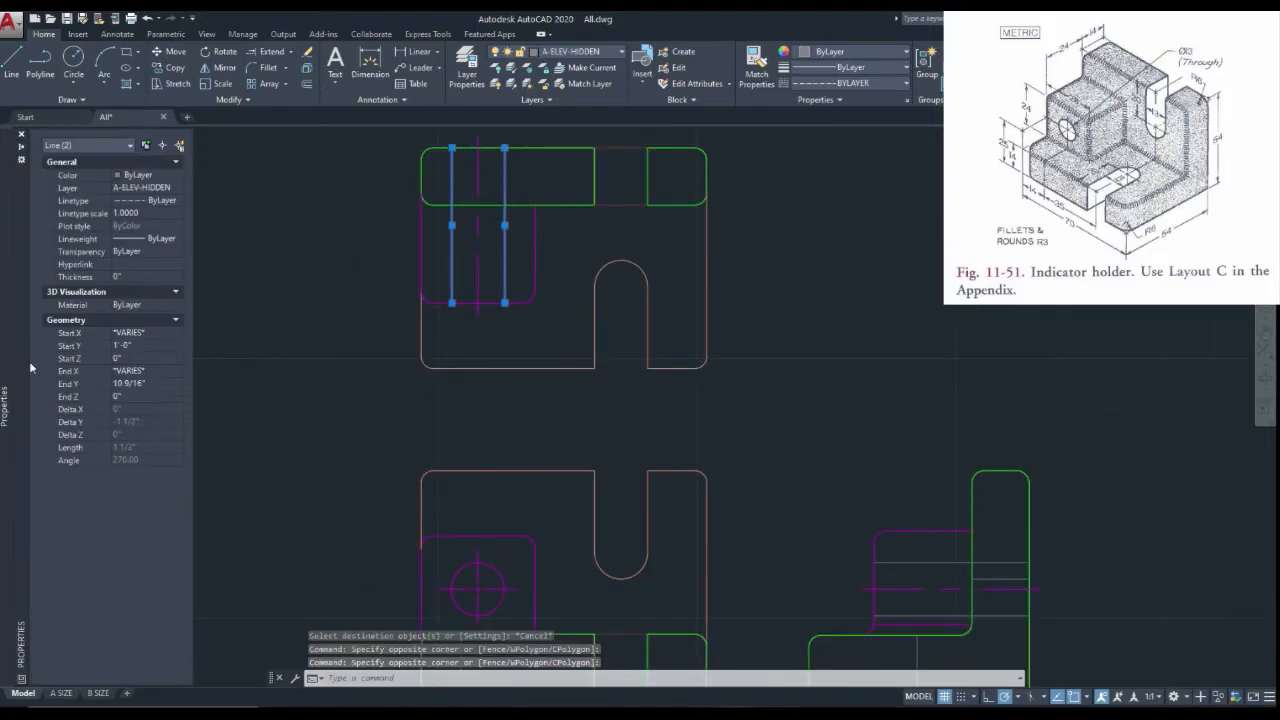
left_click(141, 216)
type(".025")
key("Return")
key("Escape")
scroll(437, 285, "down", 2)
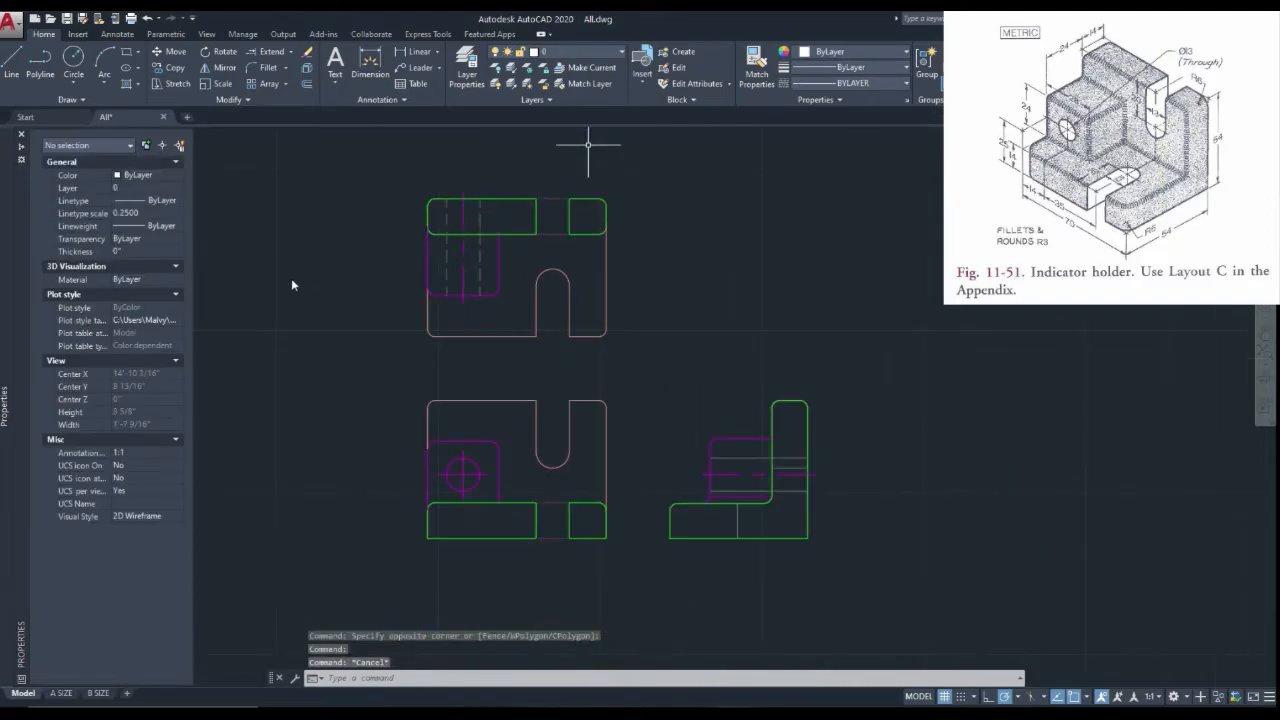
Step: Match the side view's two hidden through-hole lines to a hidden line in the top view
left_click(757, 68)
left_click(481, 258)
scroll(775, 485, "up", 6)
left_click(757, 456)
left_click(724, 443)
scroll(723, 443, "down", 4)
scroll(737, 491, "up", 2)
left_click(737, 491)
left_click(722, 505)
scroll(748, 472, "down", 2)
scroll(722, 510, "down", 4)
scroll(723, 509, "up", 2)
Step: Match the vertical hidden line in the side view's base to the lower hidden line of the through hole
right_click(723, 509)
left_click(760, 427)
scroll(757, 431, "up", 4)
left_click(791, 456)
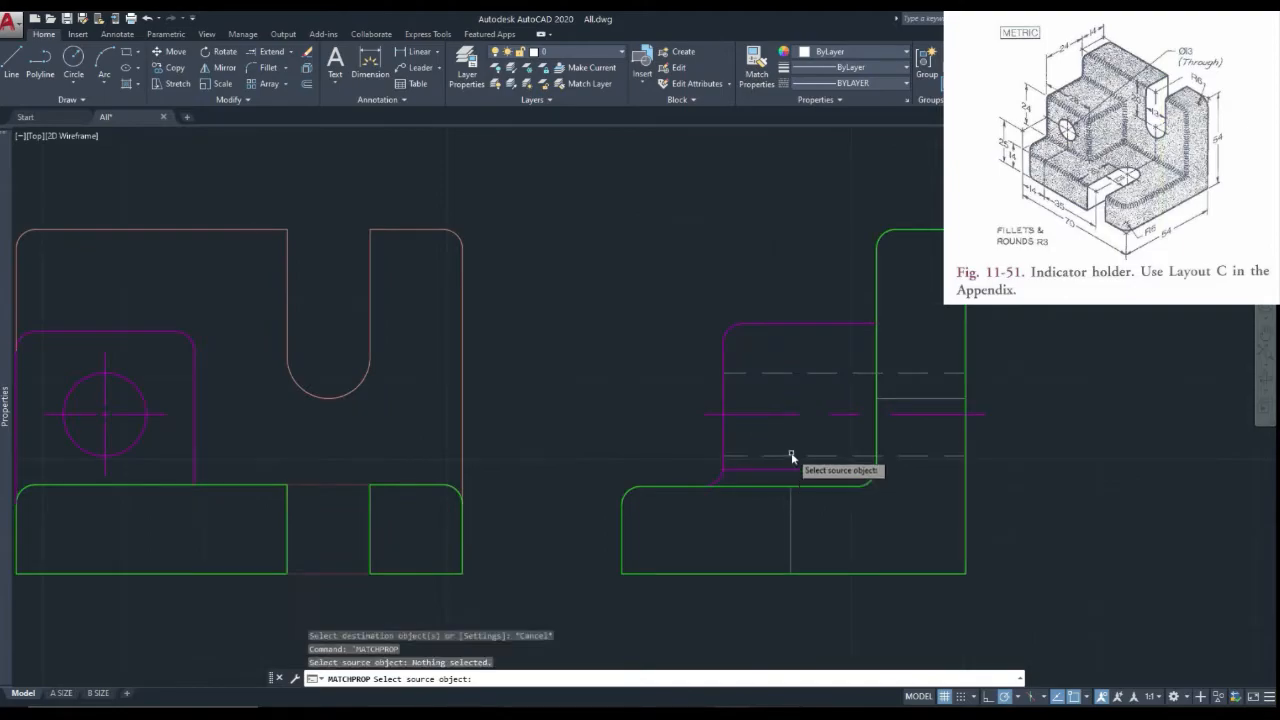
left_click(788, 456)
left_click(781, 457)
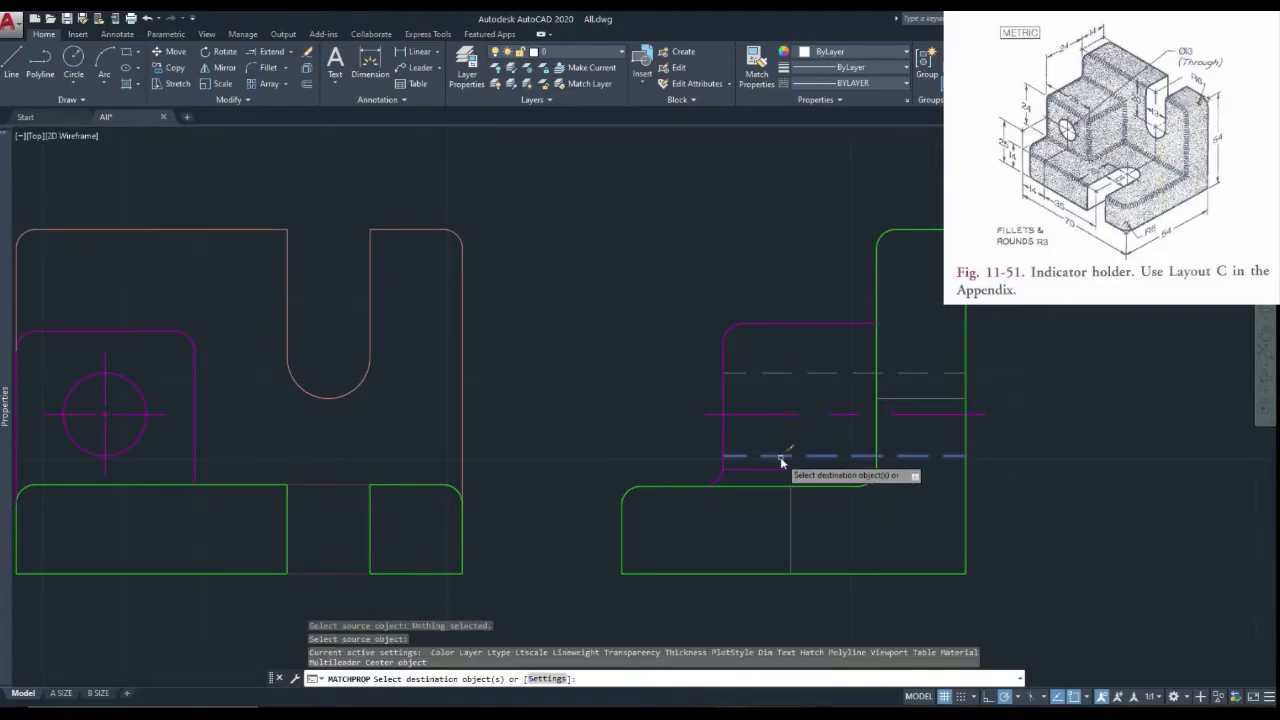
left_click(757, 527)
scroll(757, 527, "down", 4)
key("Escape")
scroll(757, 530, "up", 2)
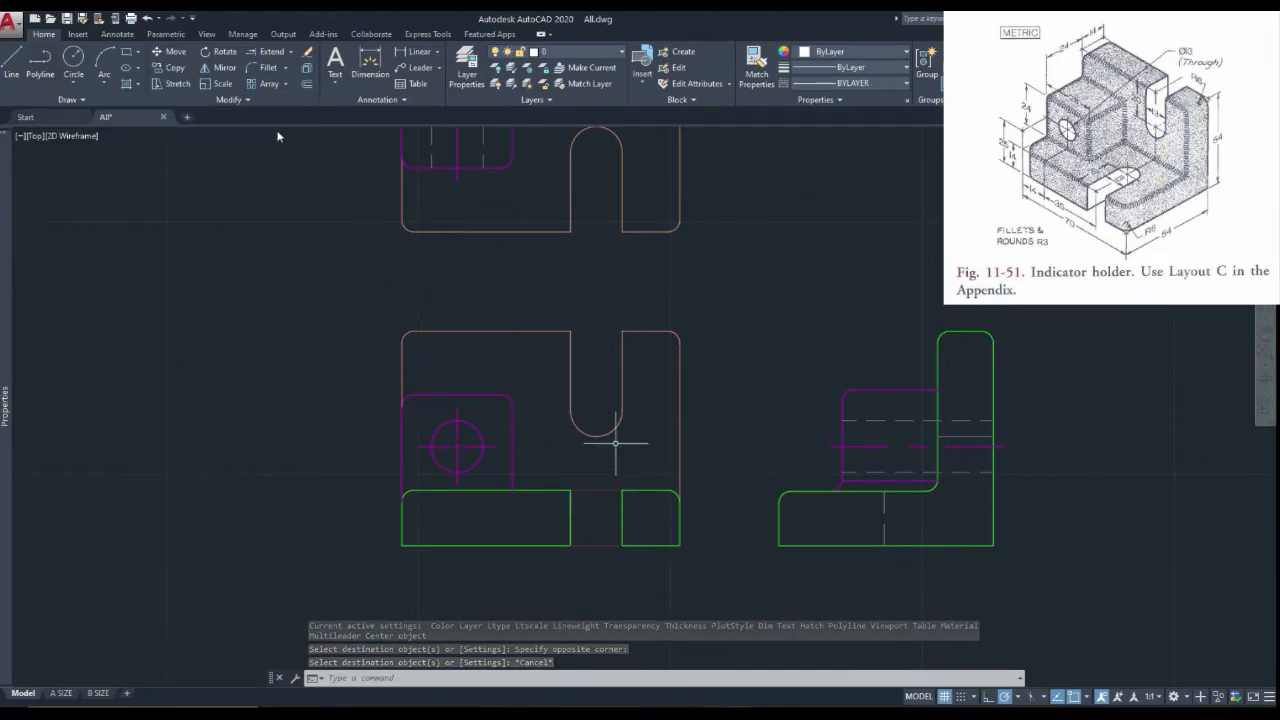
Step: Add a center mark to the front view's slot arc and stretch its lower end just below the base's bottom edge
left_click(115, 34)
left_click(441, 72)
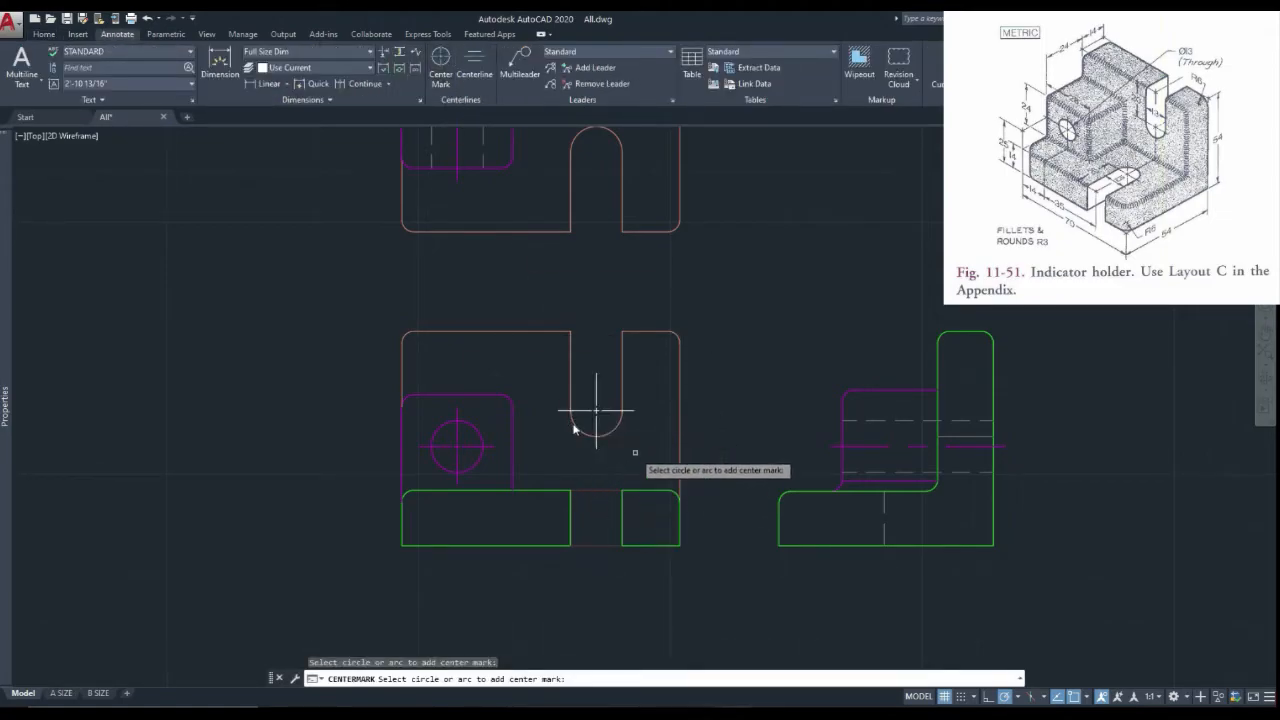
left_click(640, 455)
left_click(600, 452)
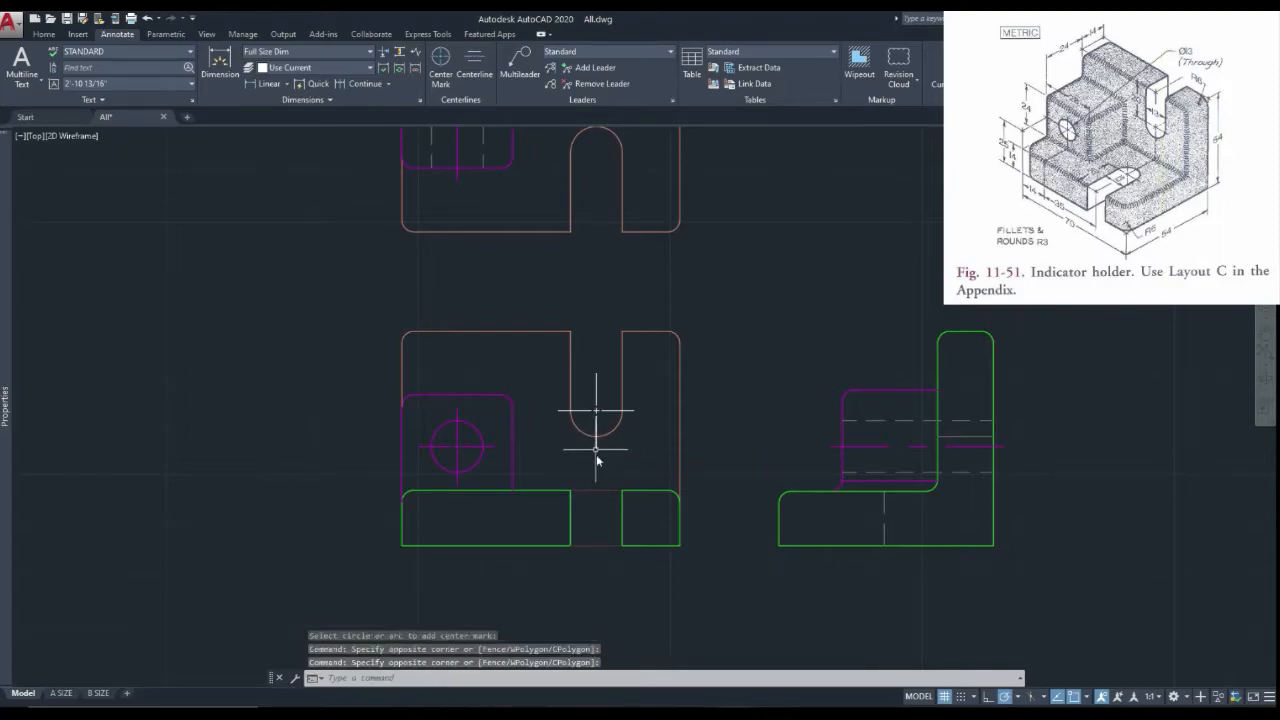
left_click(597, 448)
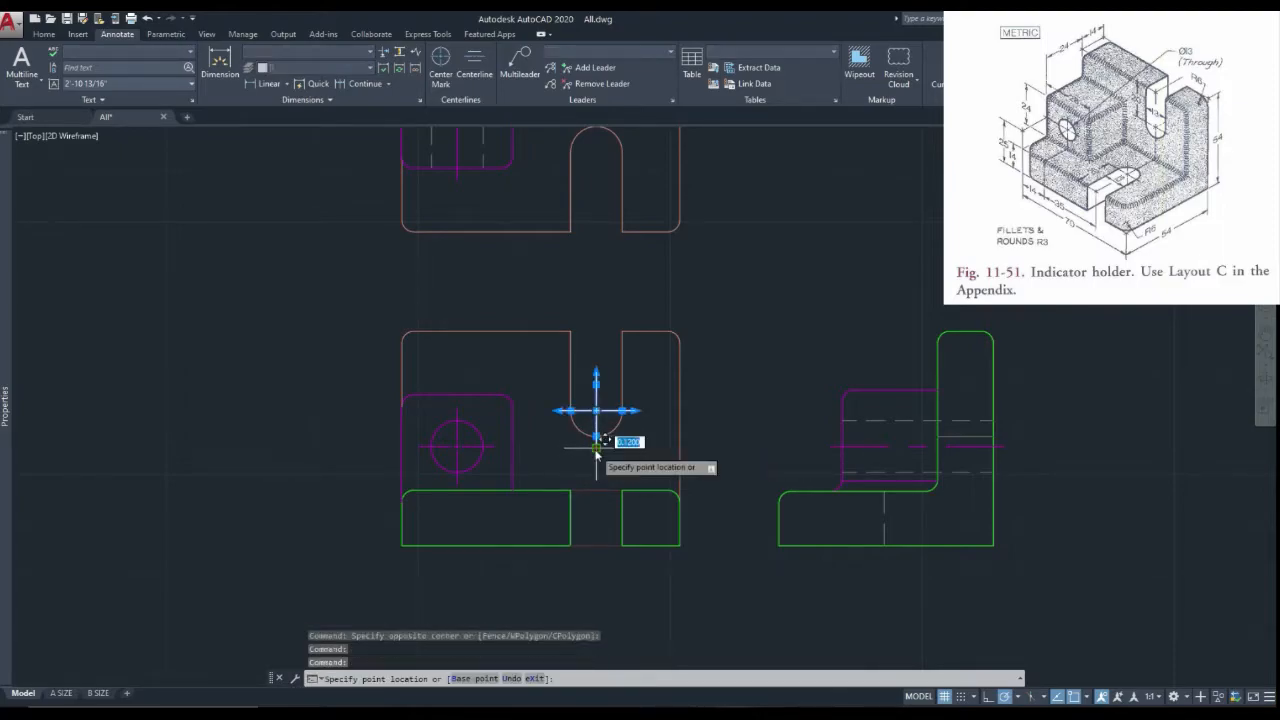
left_click(598, 554)
key("Escape")
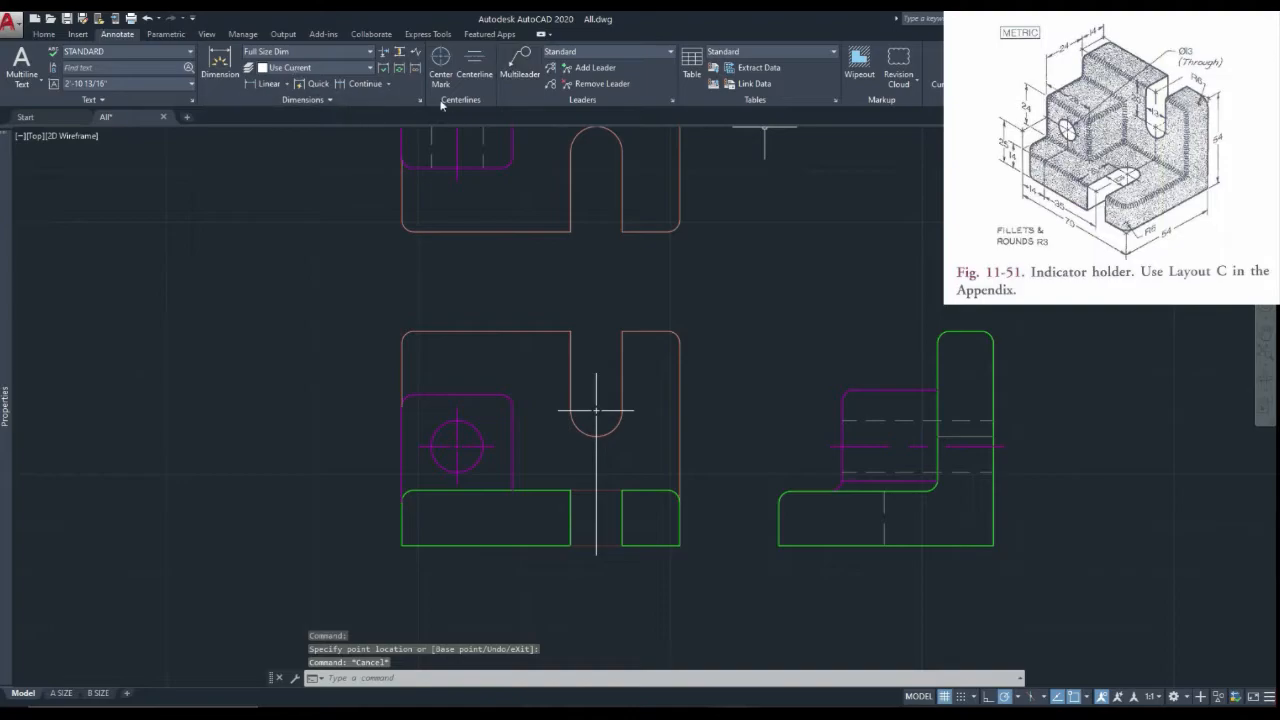
Step: Add a center mark to the top view's slot arc and stretch its upper end just past the view's upper edge
left_click(452, 66)
scroll(535, 132, "up", 2)
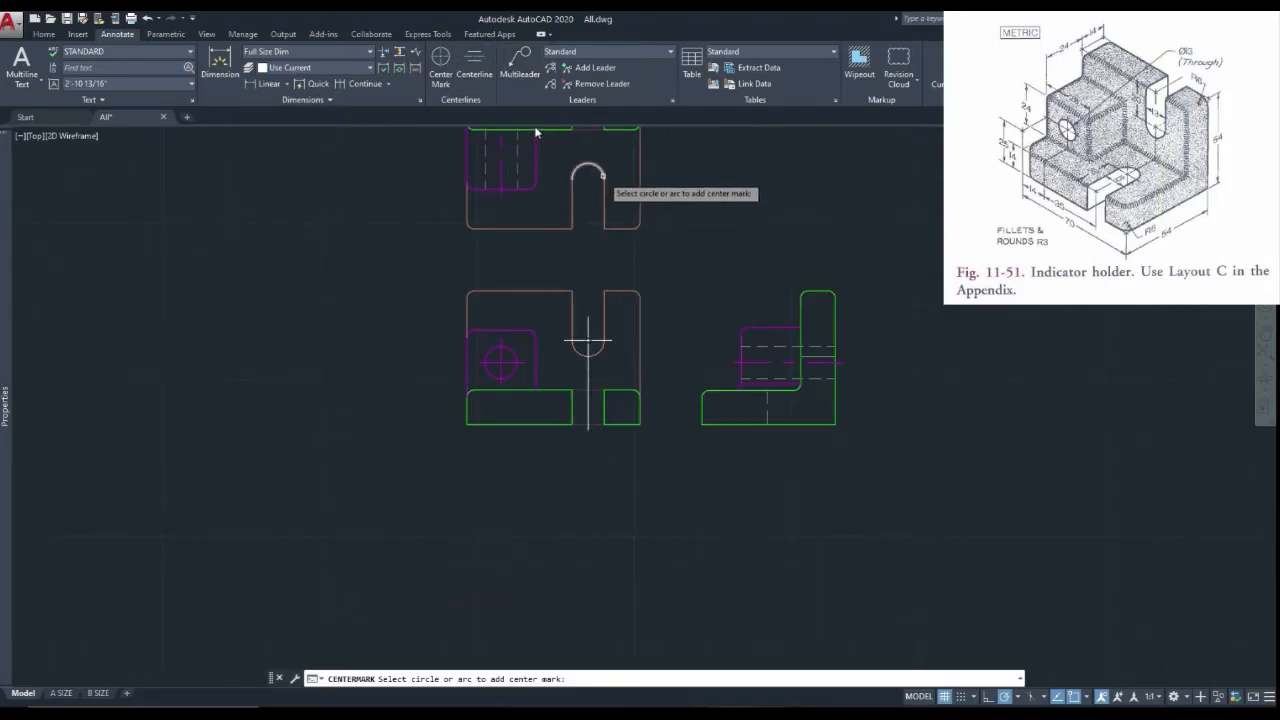
scroll(588, 182, "down", 4)
key("Escape")
scroll(603, 183, "up", 4)
left_click(592, 212)
scroll(586, 220, "down", 4)
scroll(590, 237, "up", 6)
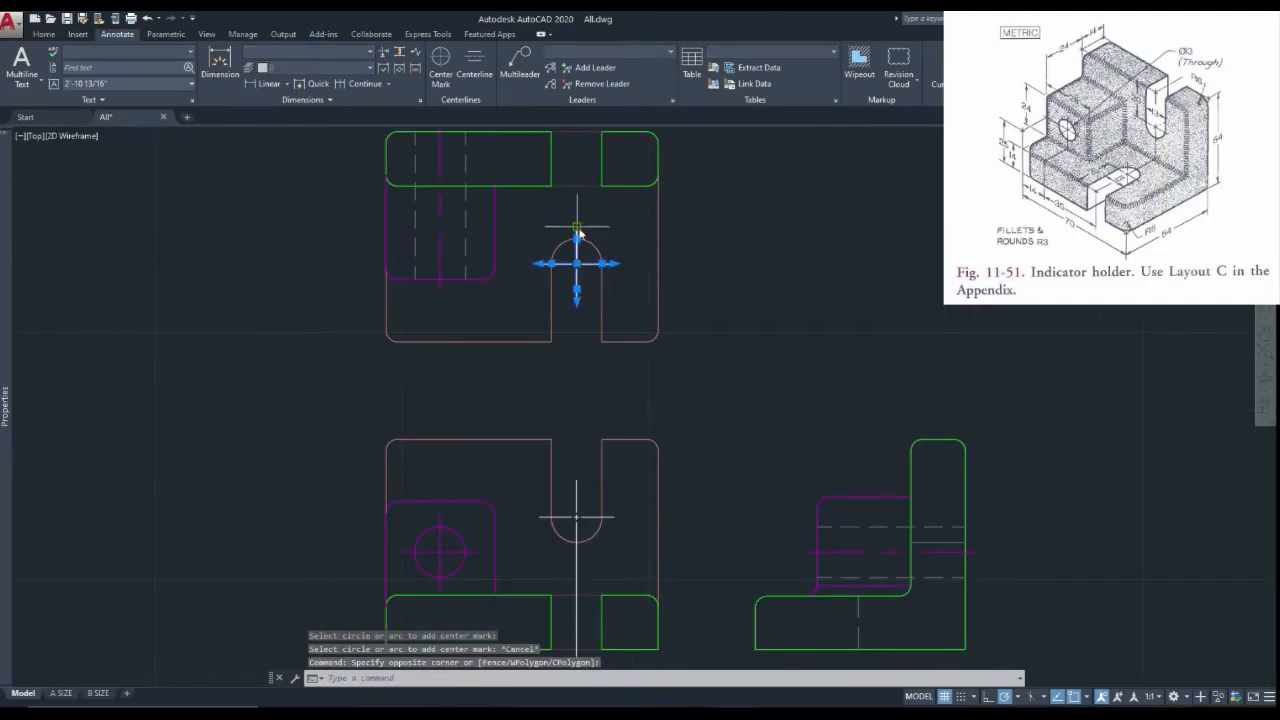
left_click(577, 229)
scroll(578, 232, "down", 3)
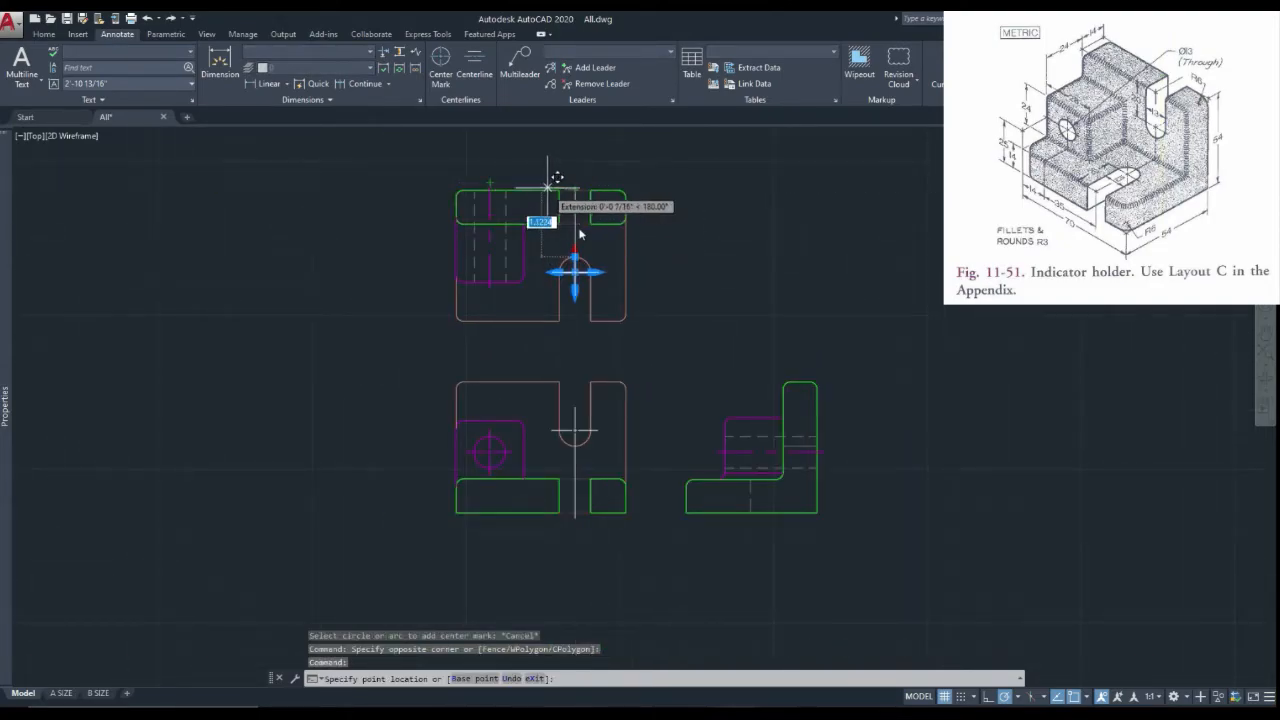
key("Escape")
scroll(583, 228, "down", 2)
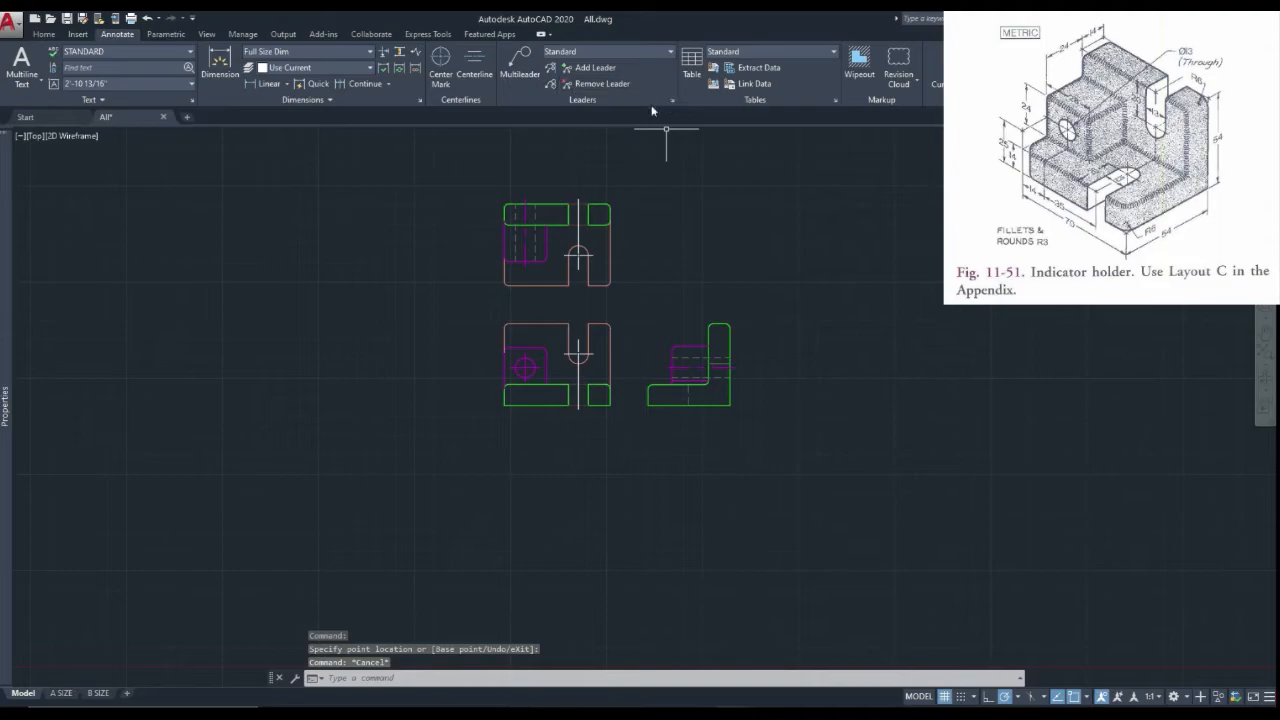
Step: Match the slot center marks in the top and front views to the through hole's centerline in the top view
left_click(47, 33)
left_click(757, 67)
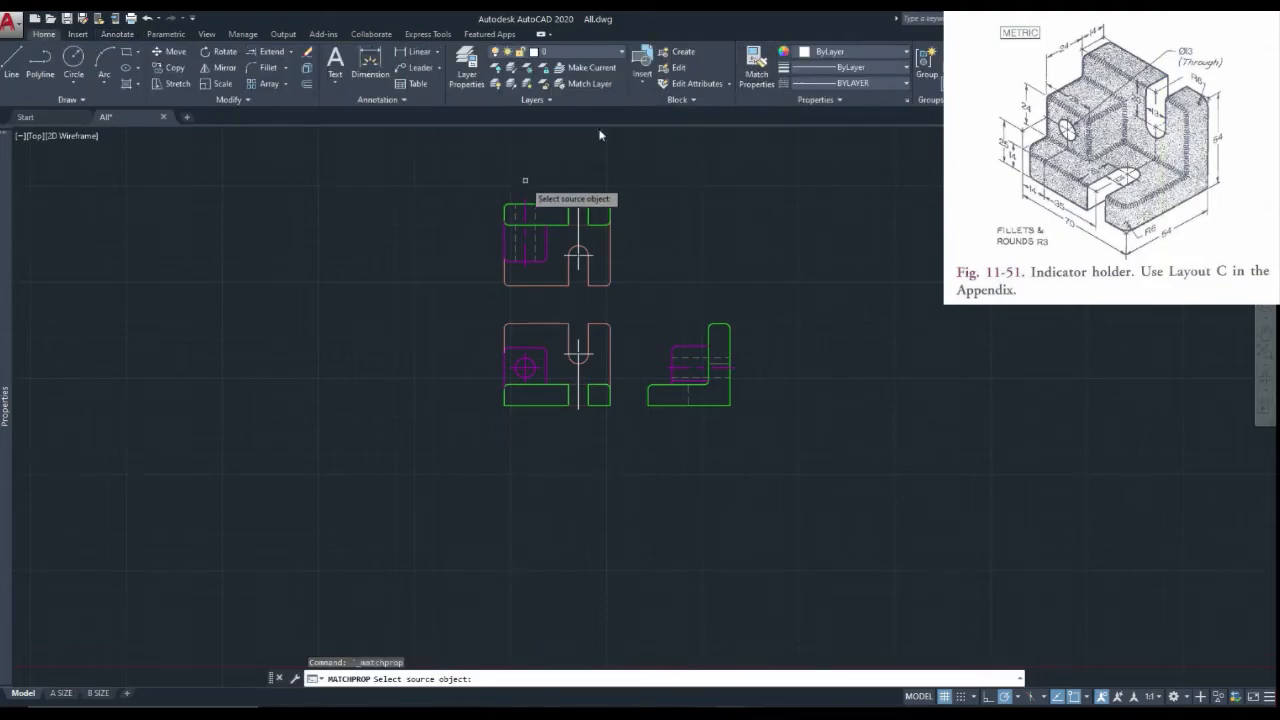
scroll(541, 265, "up", 2)
left_click(531, 259)
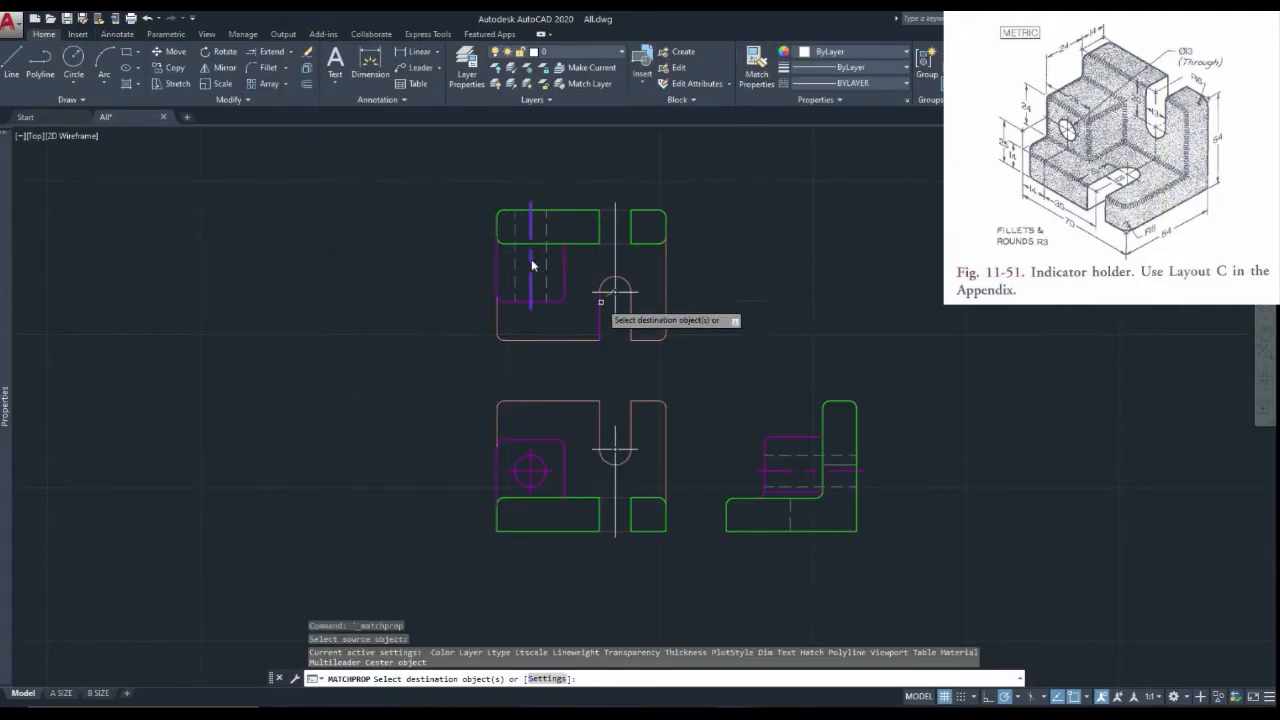
left_click(614, 296)
left_click(612, 455)
key("Escape")
Step: Reduce the linetype scale of the through hole's centerline in the side view
scroll(742, 484, "up", 2)
scroll(746, 483, "up", 2)
left_click(817, 452)
left_click(817, 444)
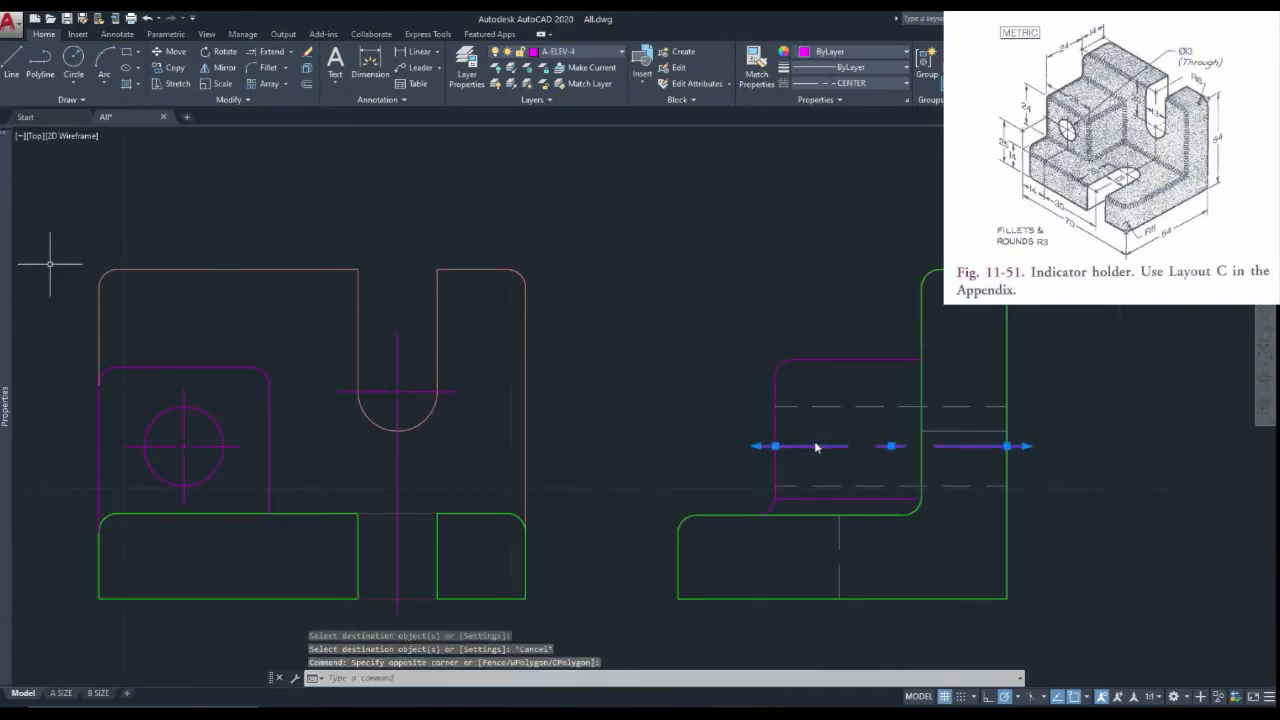
mouse_move(6, 281)
left_click(132, 215)
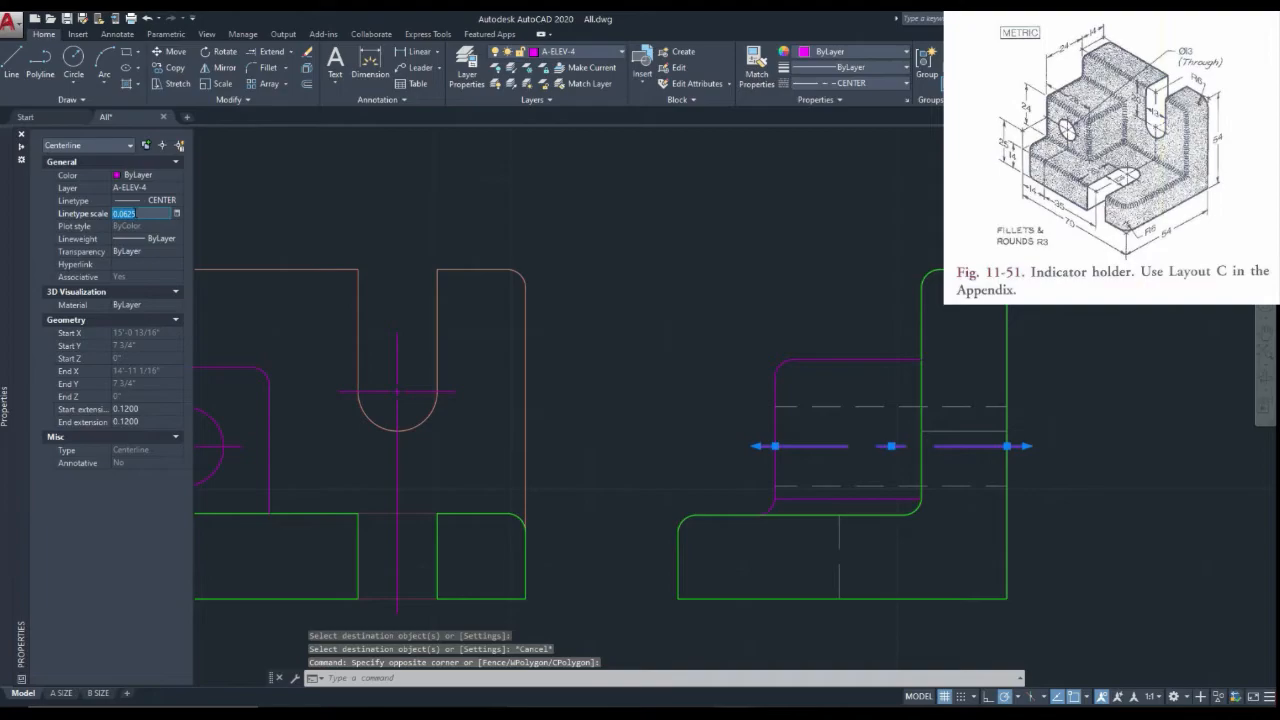
key("Return")
key("Escape")
scroll(366, 434, "down", 4)
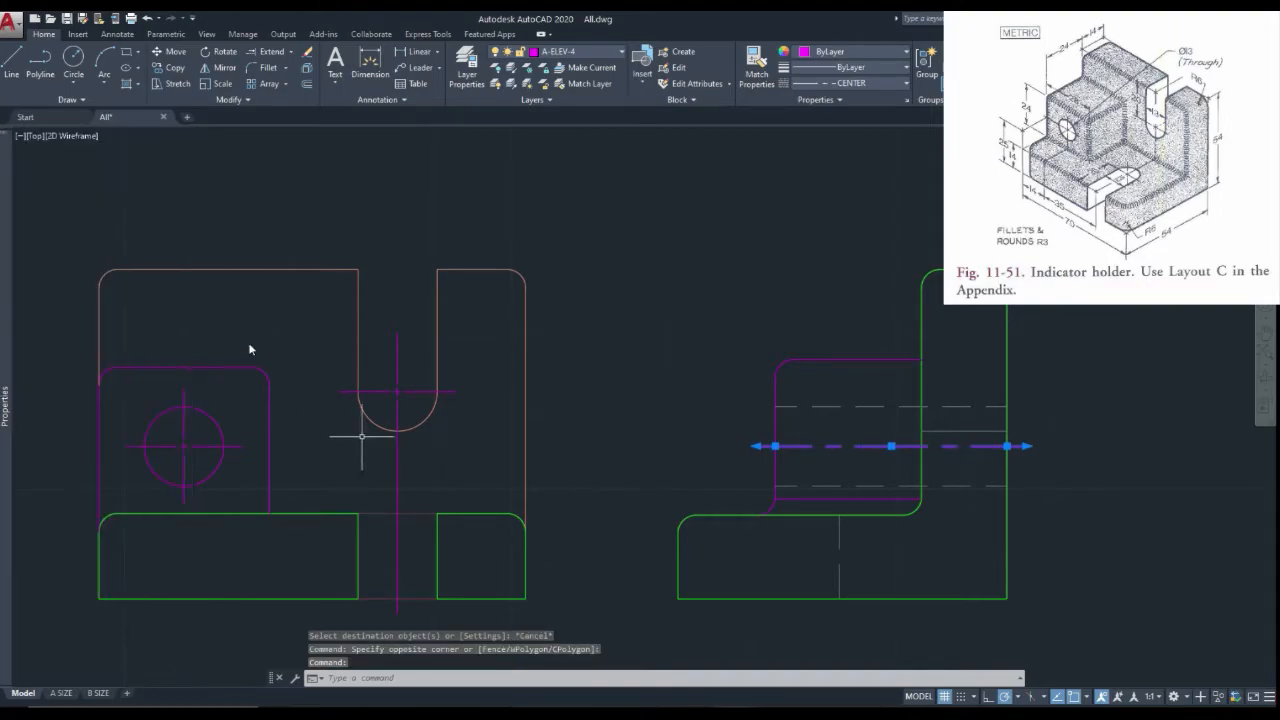
Step: Match the slot center marks in the front and top views to the side view's hole centerline
right_click(542, 356)
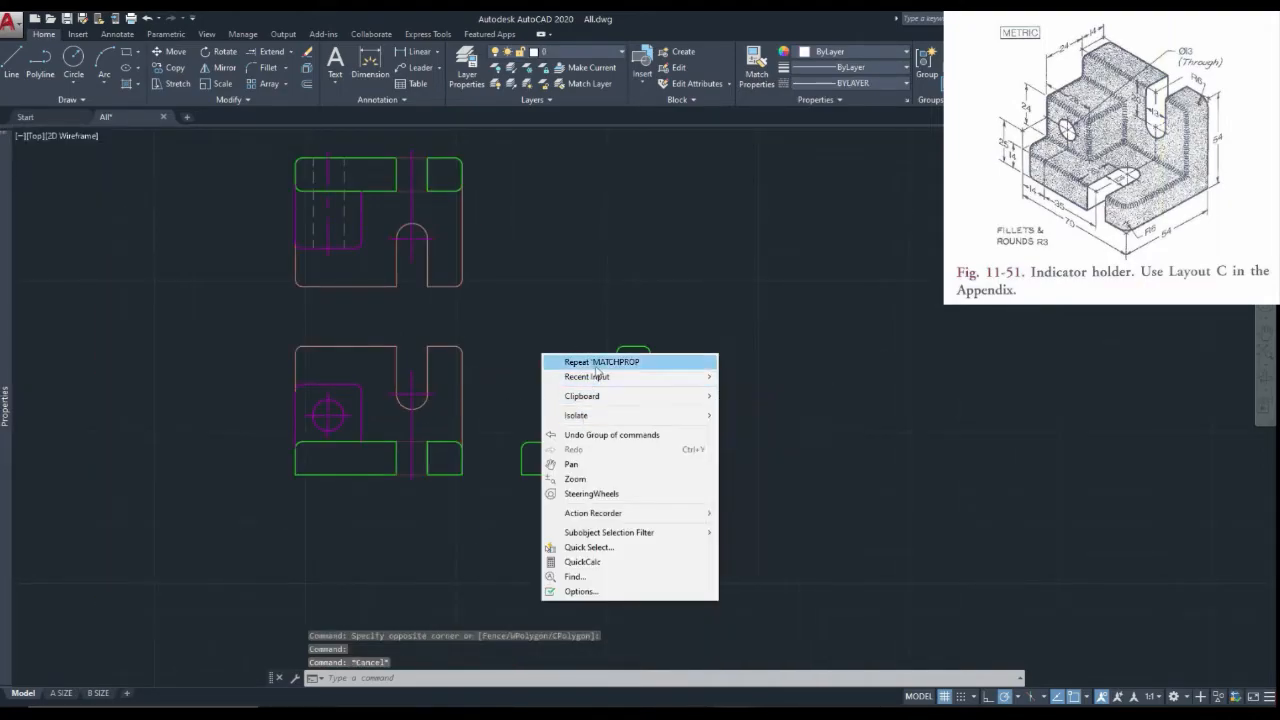
left_click(596, 363)
scroll(505, 410, "up", 2)
left_click(346, 442)
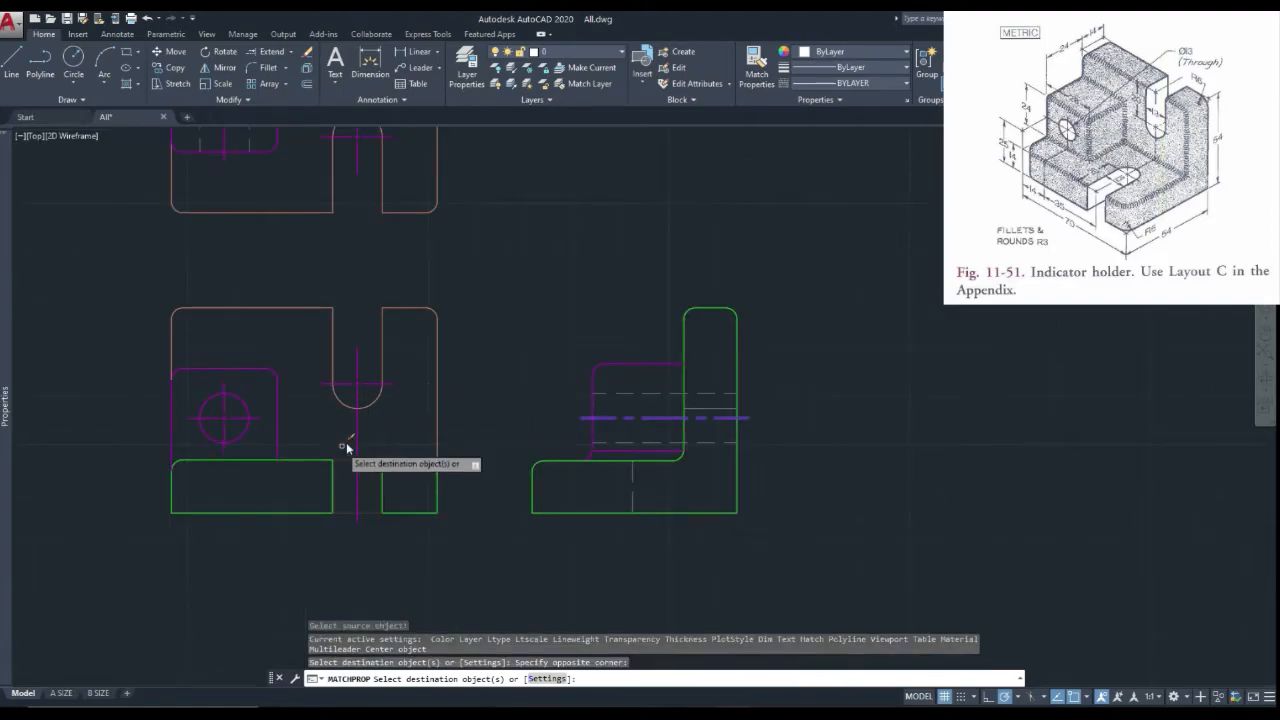
scroll(355, 435, "down", 2)
scroll(352, 256, "up", 6)
left_click(373, 214)
left_click(353, 252)
scroll(375, 276, "down", 5)
key("Escape")
scroll(375, 278, "up", 2)
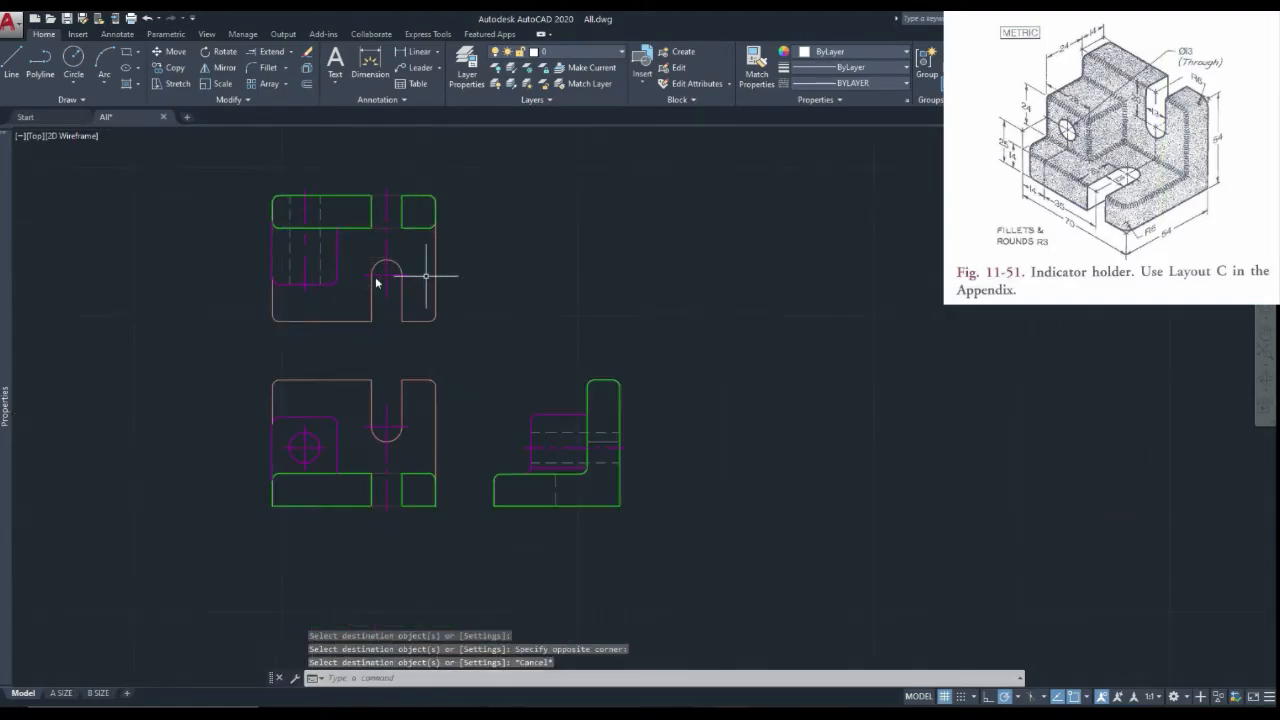
scroll(280, 465, "up", 2)
scroll(460, 414, "down", 2)
scroll(346, 463, "up", 2)
Step: Copy the full-size sample dimension, flashing leader note and scale label to the space beside the indicator holder's front view
scroll(487, 360, "down", 6)
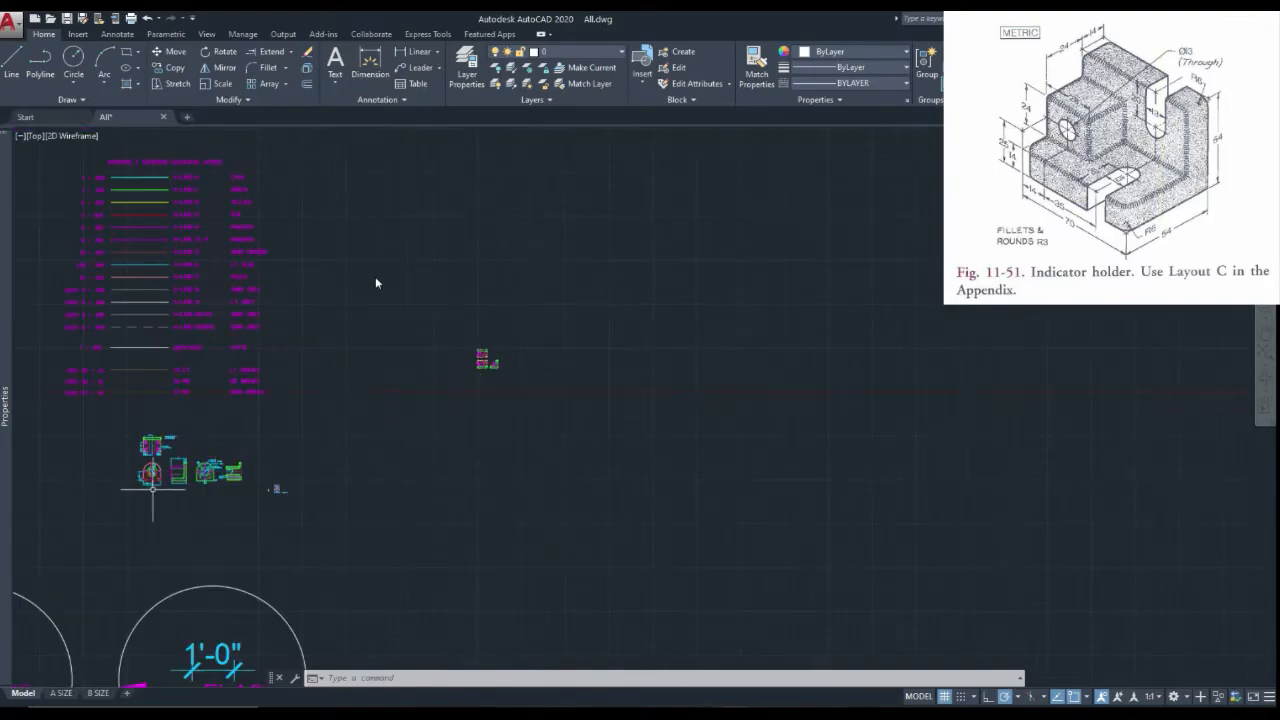
scroll(345, 430, "down", 4)
scroll(65, 560, "up", 2)
middle_click_drag(96, 512, 231, 423)
scroll(231, 423, "up", 2)
scroll(140, 421, "down", 4)
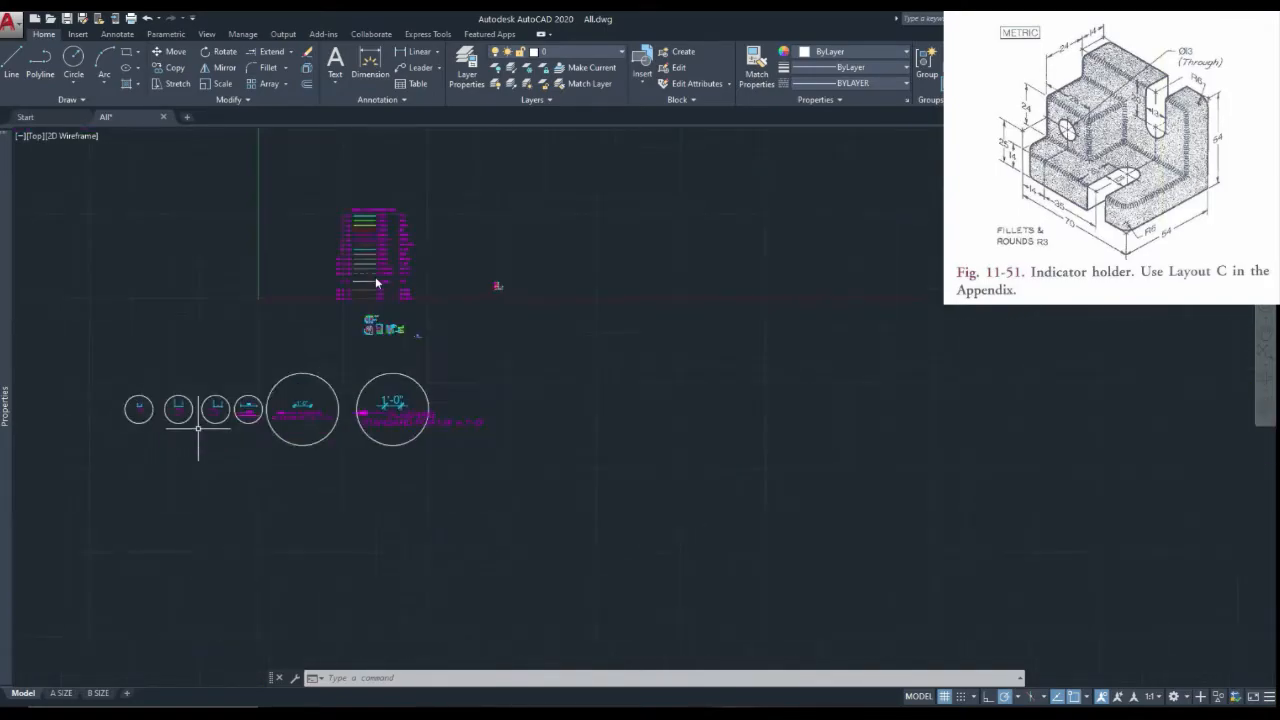
scroll(190, 425, "up", 7)
left_click(289, 251)
left_click(75, 557)
right_click(136, 212)
left_click(185, 321)
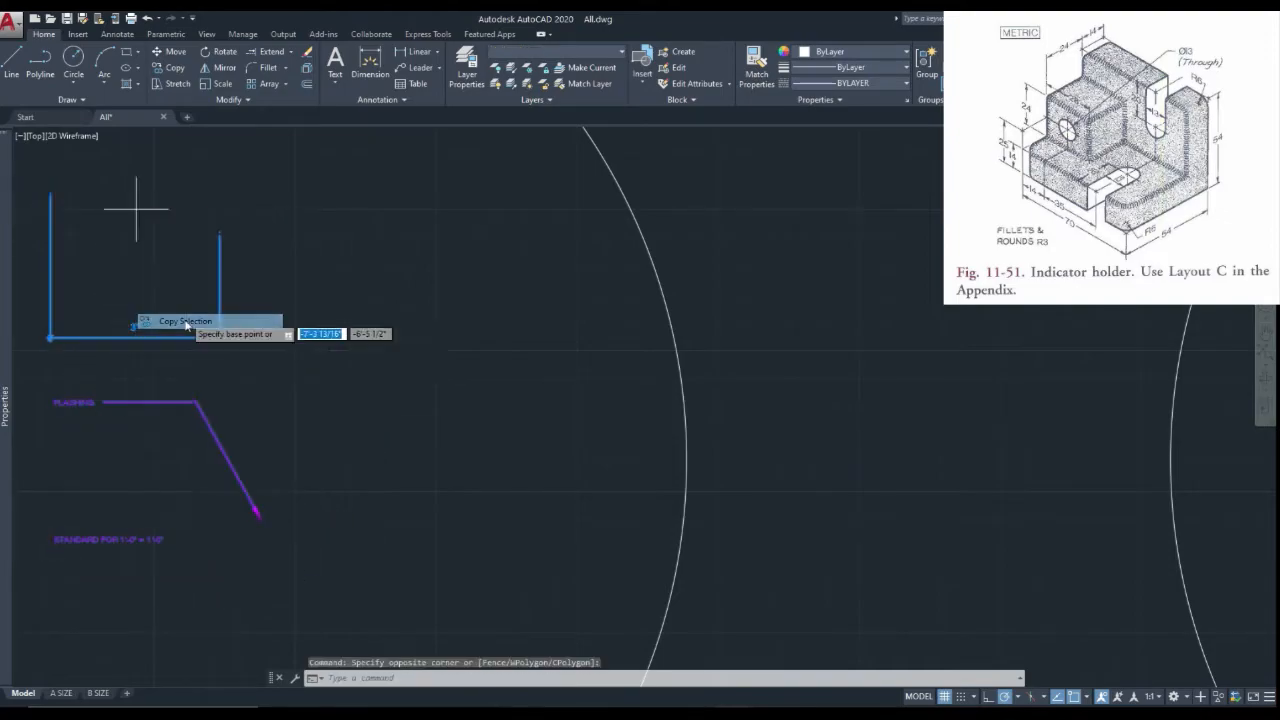
left_click(140, 374)
scroll(157, 416, "down", 14)
scroll(275, 408, "up", 4)
scroll(449, 361, "up", 4)
scroll(457, 361, "up", 5)
left_click(250, 452)
key("Escape")
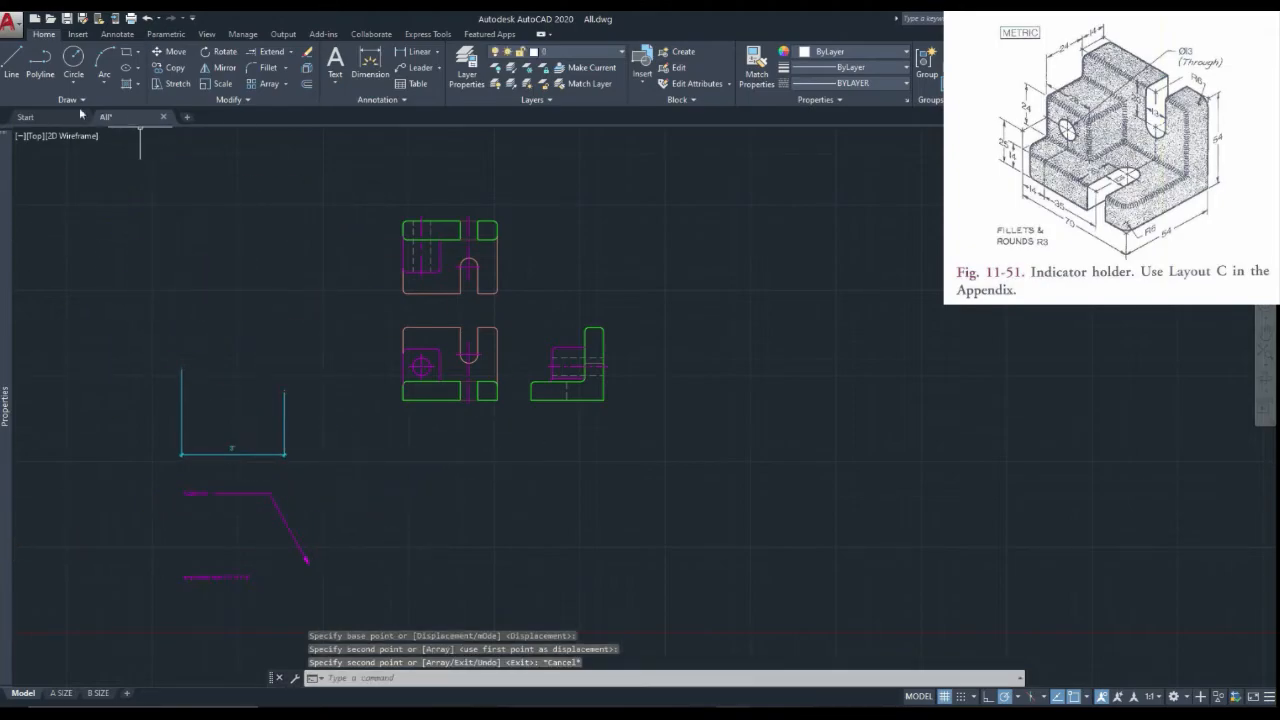
Step: Draw a vertical construction line along the front view's left edge and a horizontal one along its bottom edge
left_click(68, 99)
left_click(40, 117)
scroll(351, 333, "up", 4)
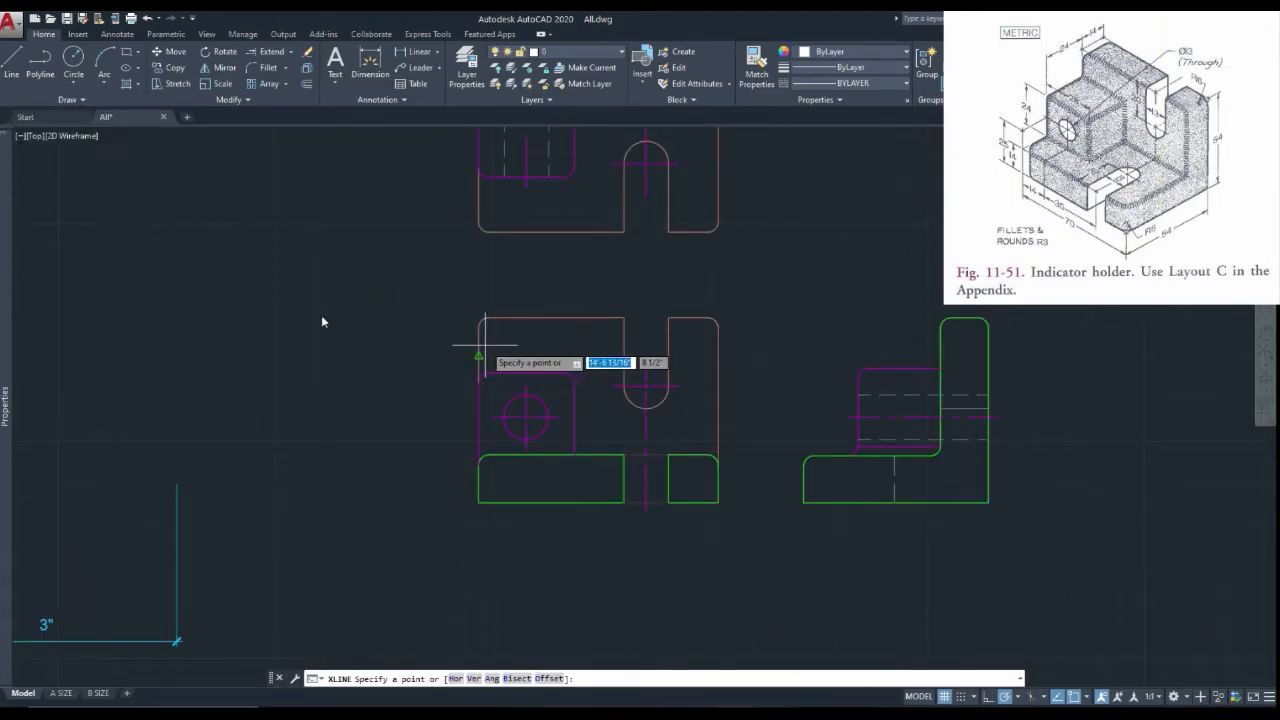
left_click(479, 458)
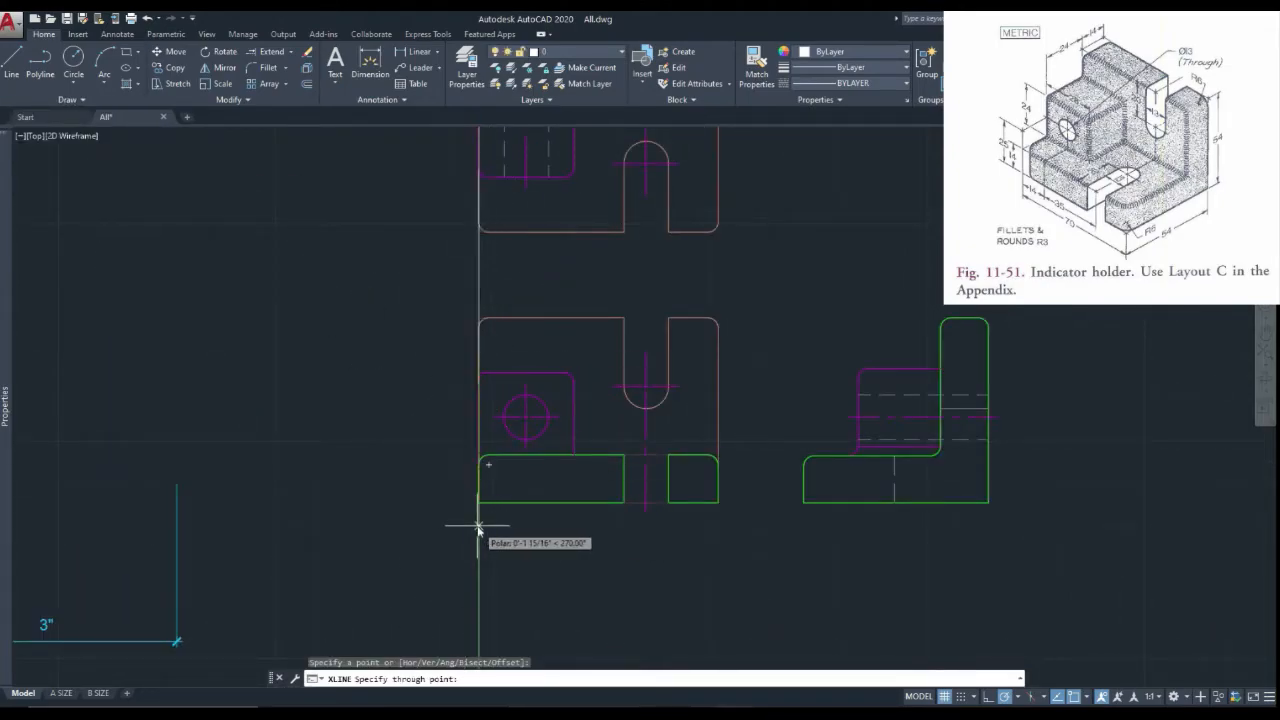
left_click(476, 525)
key("Return")
right_click(442, 368)
left_click(447, 374)
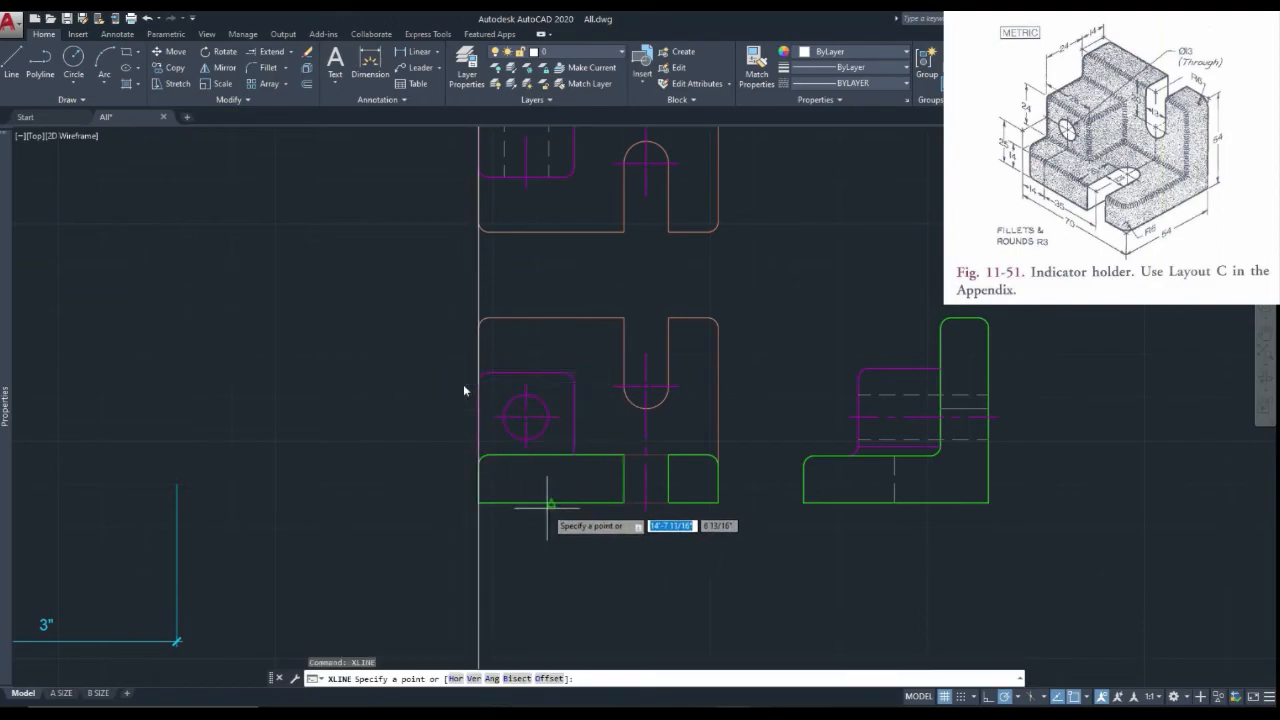
left_click(550, 503)
left_click(574, 507)
key("Return")
scroll(522, 438, "down", 5)
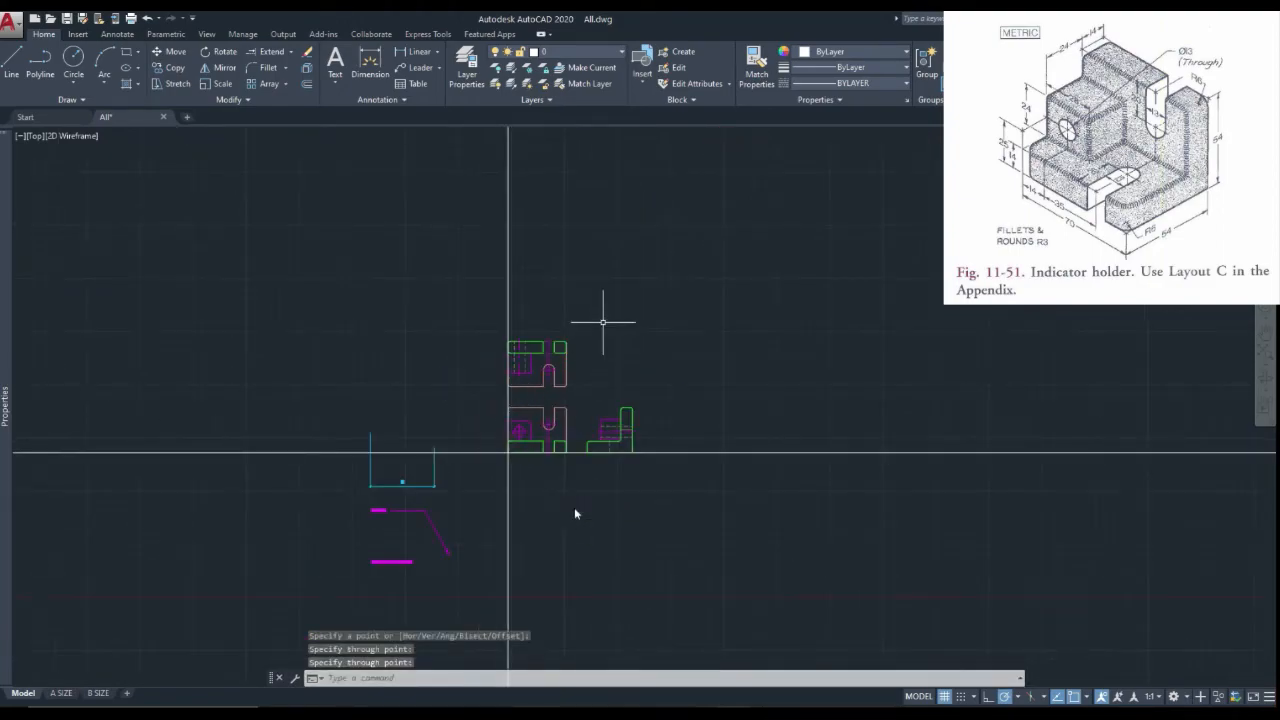
Step: Draw a horizontal construction line along the top view's upper edge and a vertical one along the side view's right edge
right_click(603, 322)
left_click(625, 331)
scroll(530, 342, "up", 5)
scroll(534, 340, "down", 3)
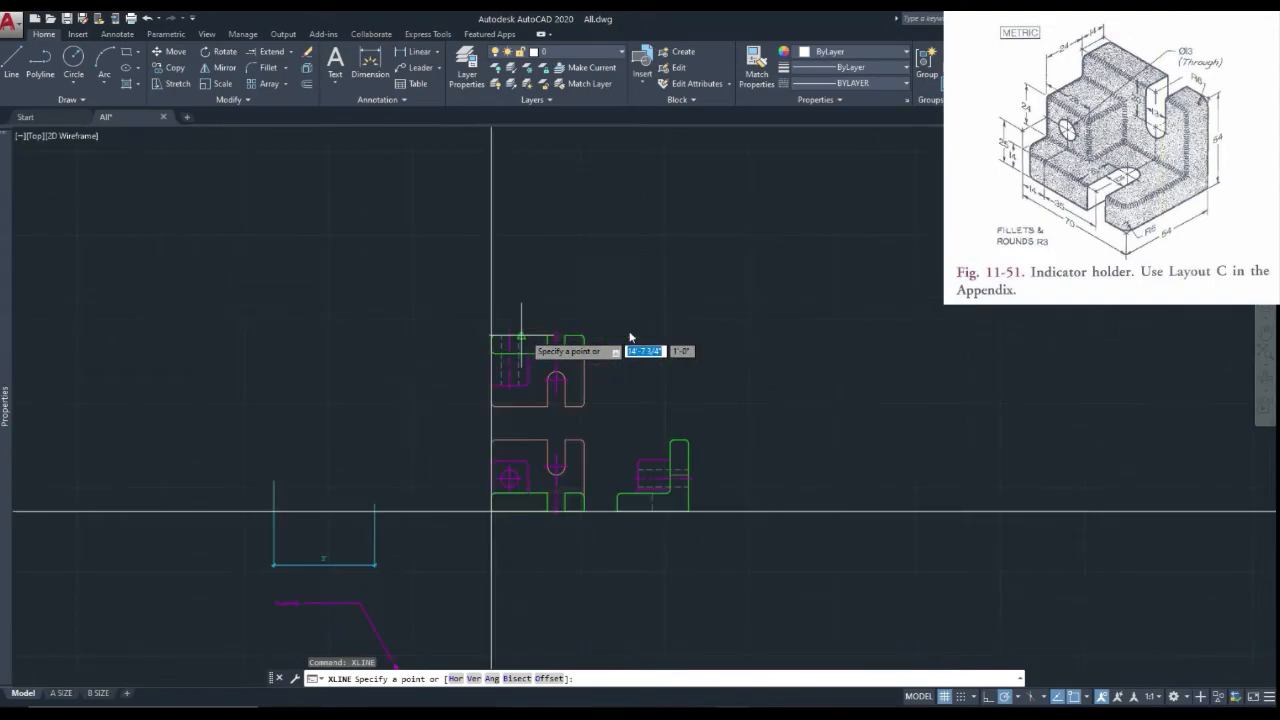
left_click(528, 338)
left_click(614, 338)
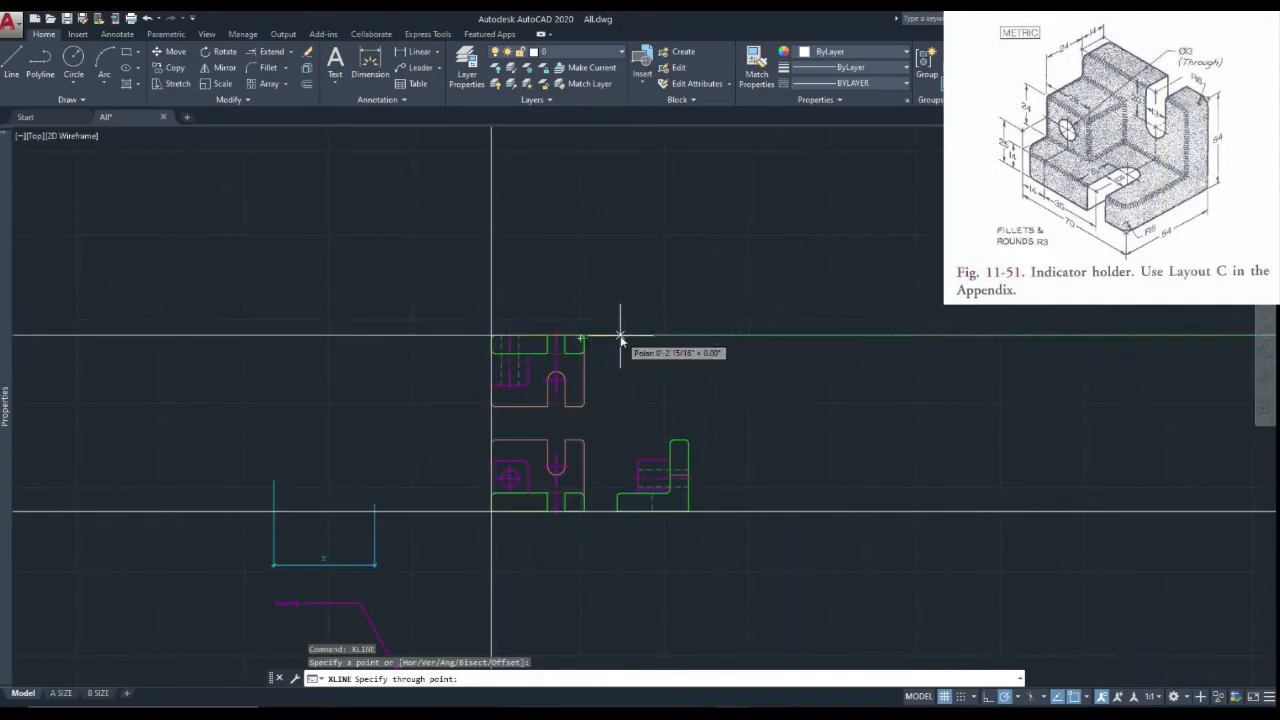
key("Return")
right_click(610, 316)
left_click(626, 326)
left_click(688, 469)
left_click(688, 440)
key("Return")
Step: Offset the left construction line 3/8 inch to both sides and the upper construction line 3/8 inch upward
left_click(309, 84)
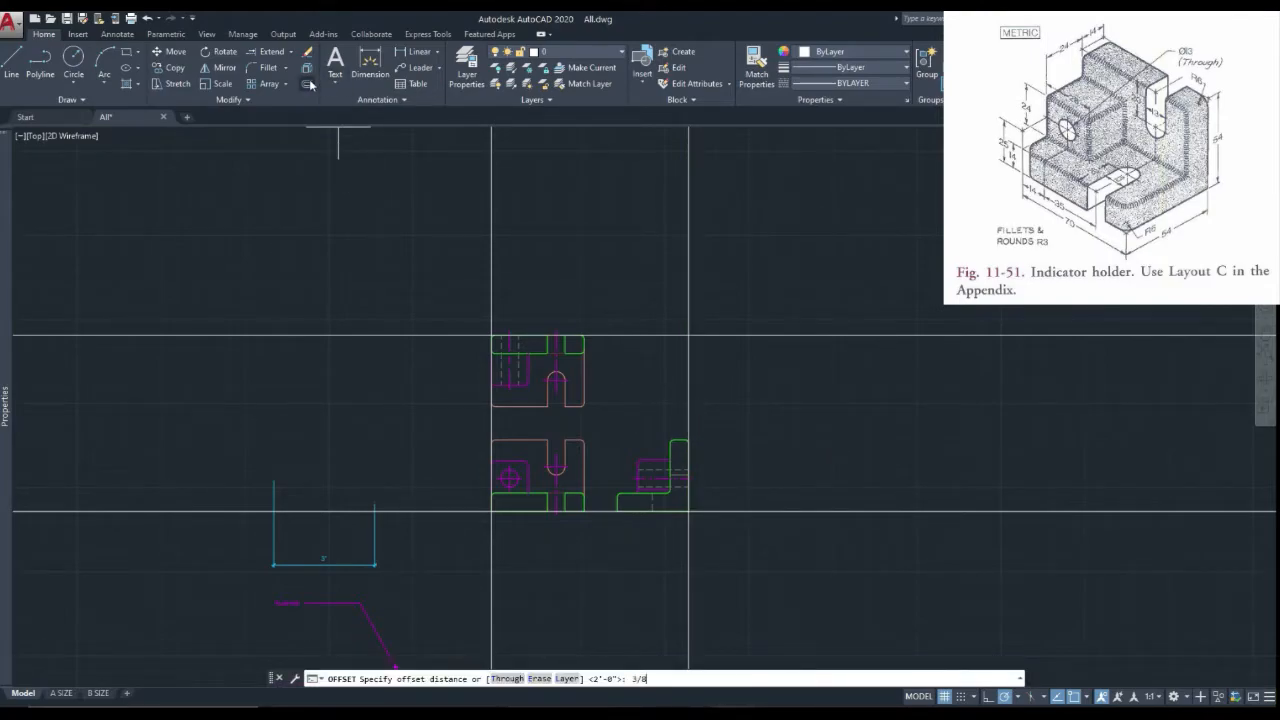
type("3/8")
key("Return")
left_click(491, 322)
left_click(500, 326)
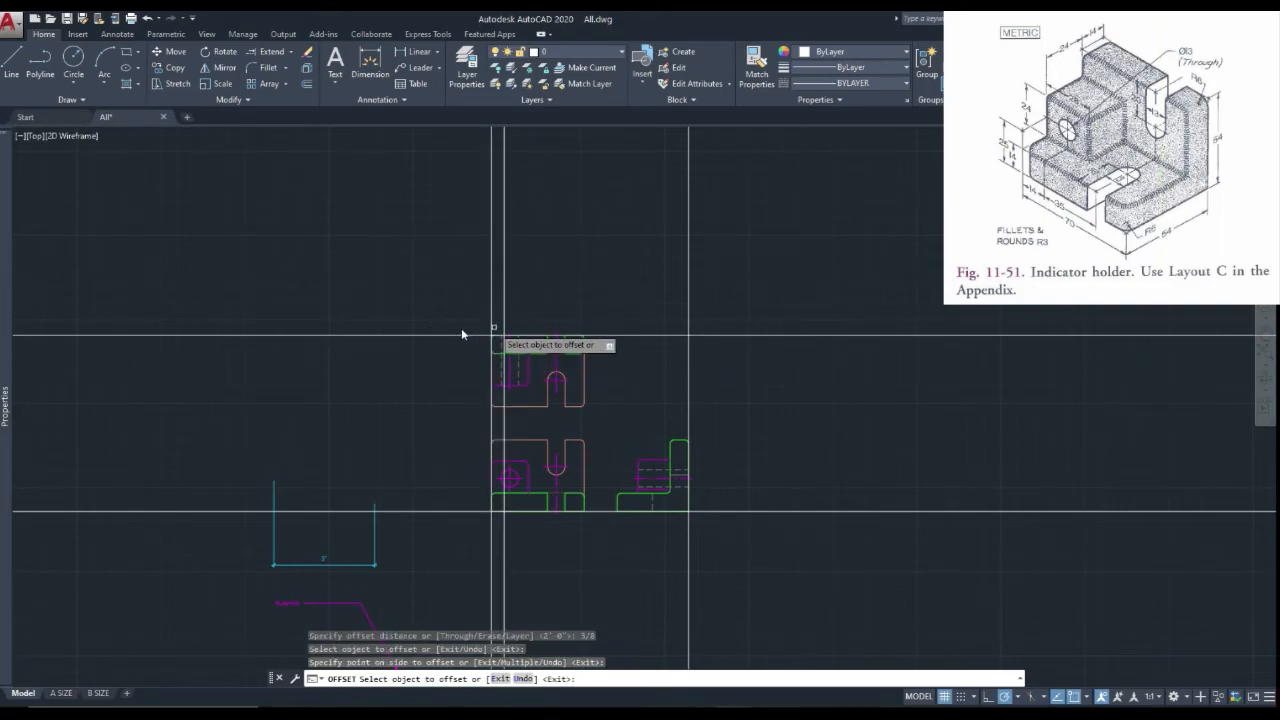
left_click(491, 325)
left_click(458, 333)
left_click(463, 337)
left_click(468, 318)
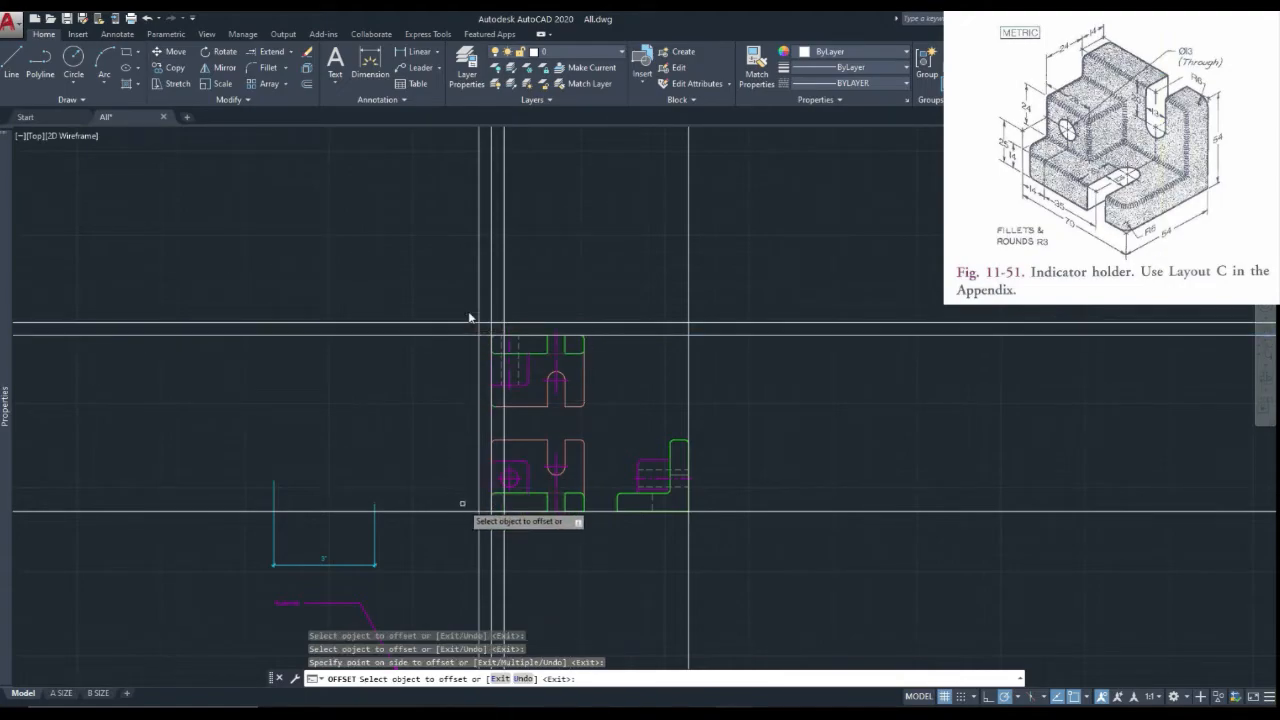
Step: Offset the lower construction line 3/8 inch downward and the right construction line 3/8 inch outward
left_click(722, 511)
left_click(706, 551)
left_click(689, 423)
left_click(712, 430)
right_click(605, 371)
left_click(622, 381)
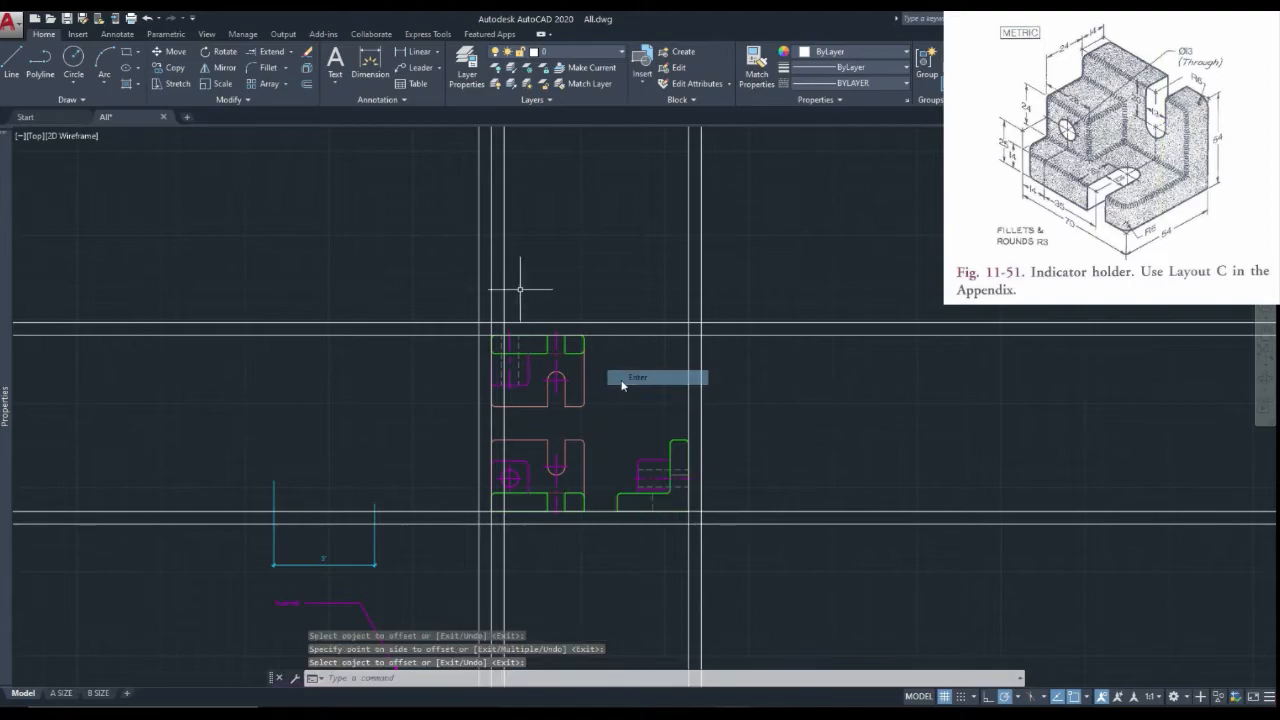
Step: Erase the extra vertical offset line that runs inside the left edge of the views
scroll(511, 280, "up", 2)
left_click(517, 278)
left_click(488, 314)
right_click(491, 311)
left_click(524, 392)
scroll(529, 399, "down", 3)
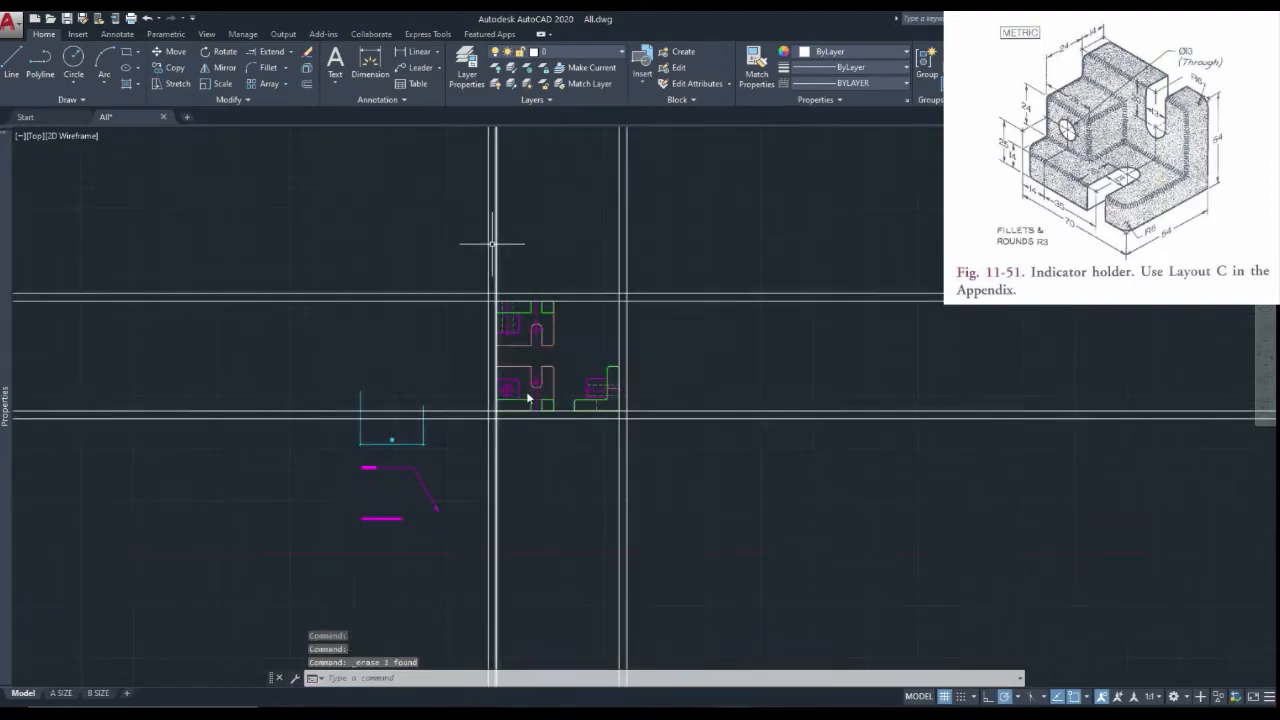
Step: Choose the Full Size Dim dimension style and make A-DETAIL-DIM the current layer
left_click(404, 100)
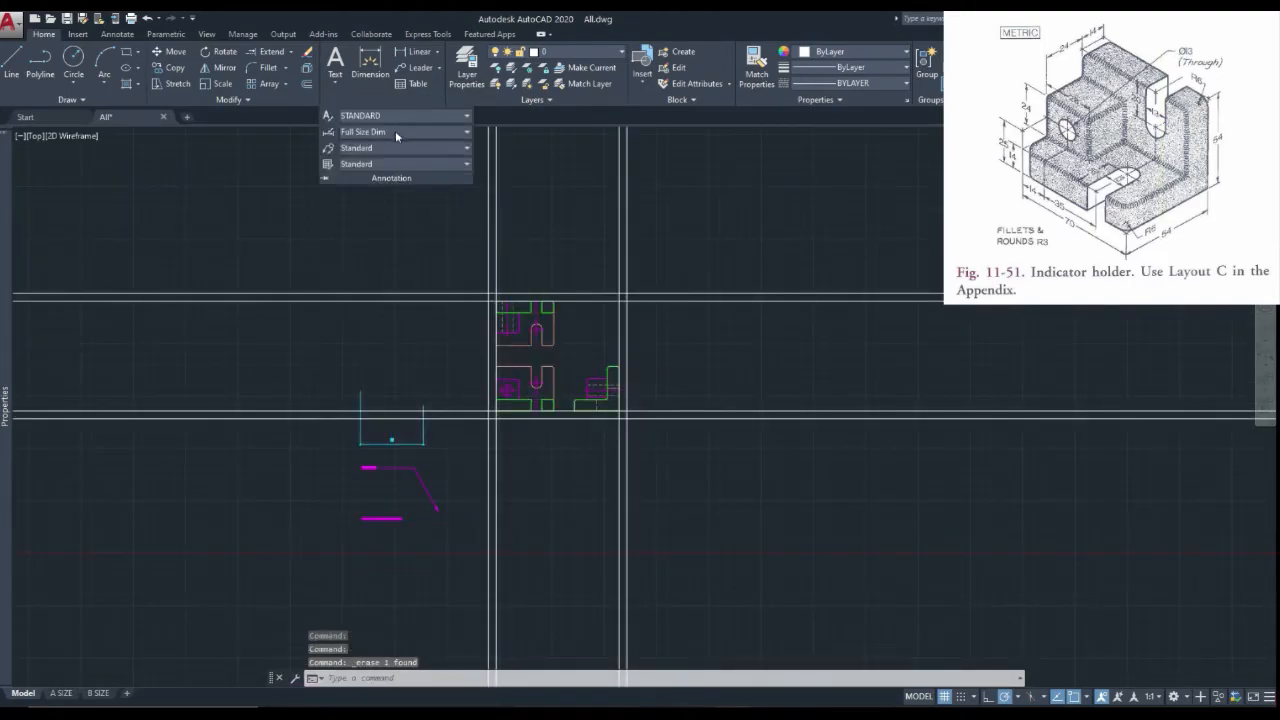
left_click(395, 134)
left_click(383, 234)
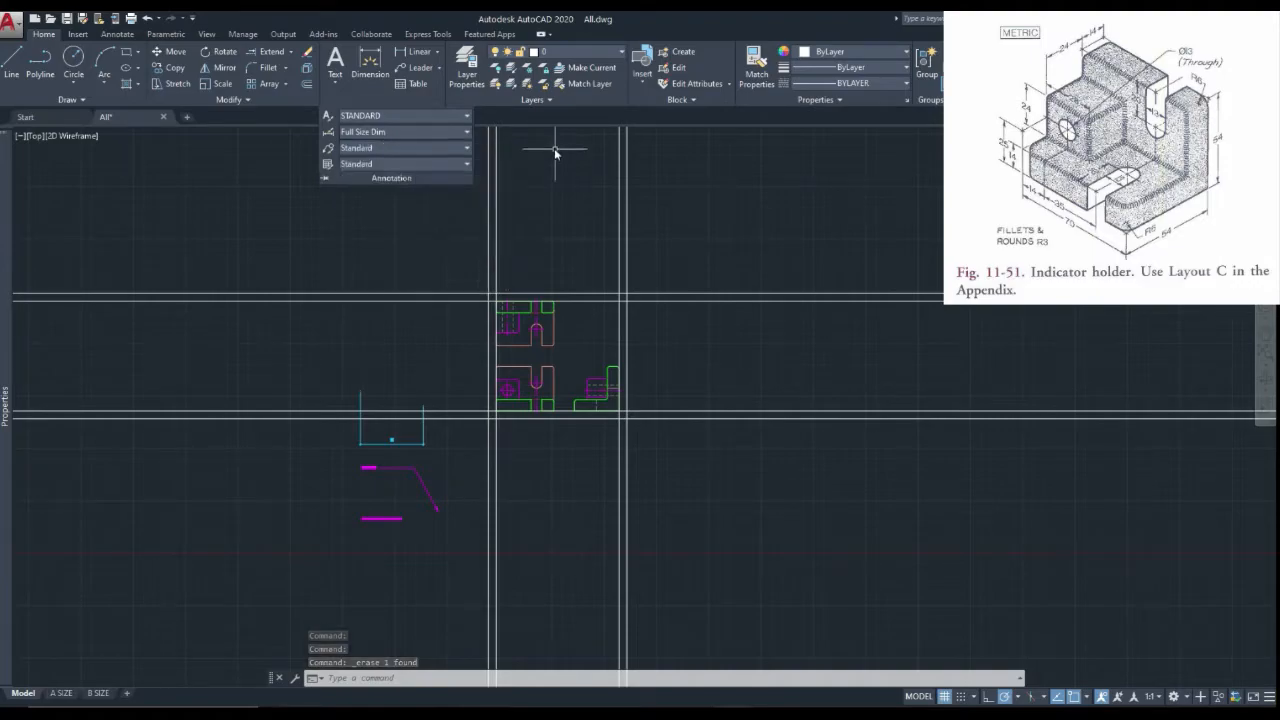
left_click(589, 50)
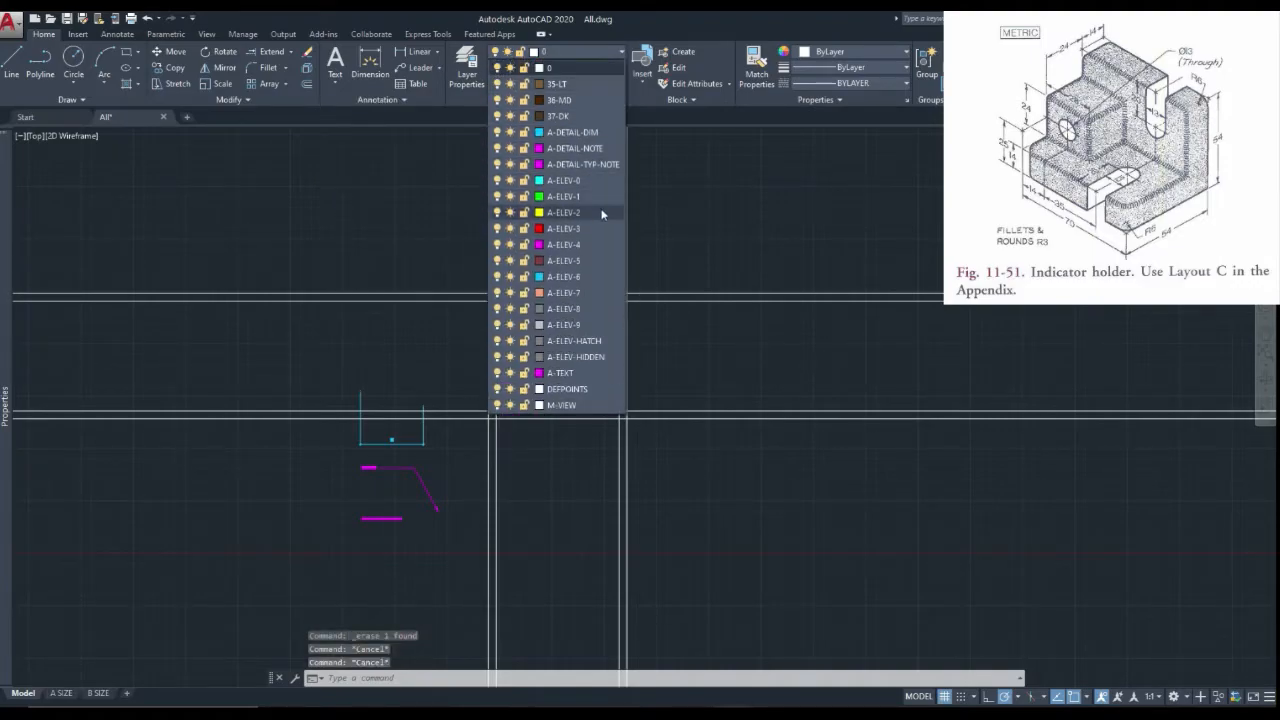
left_click(598, 133)
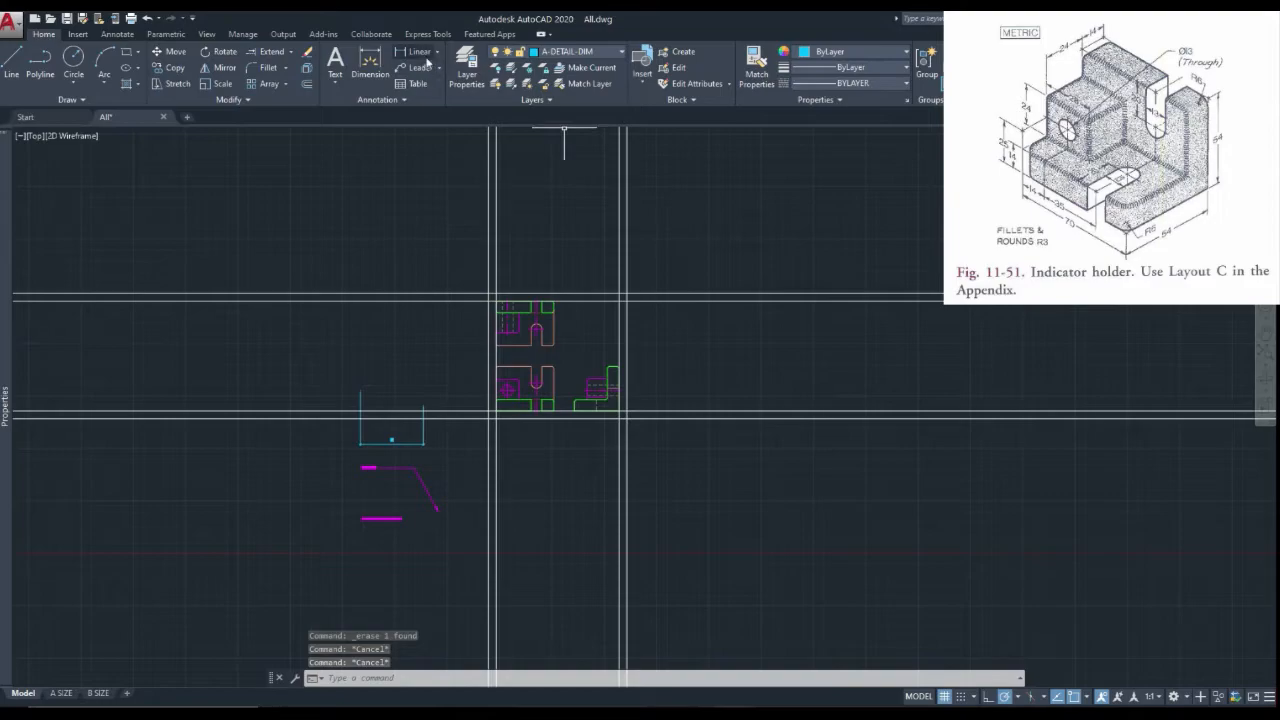
Step: Add a linear dimension for the front view's overall height, placed on the left offset construction line
left_click(422, 51)
scroll(490, 411, "up", 5)
left_click(497, 410)
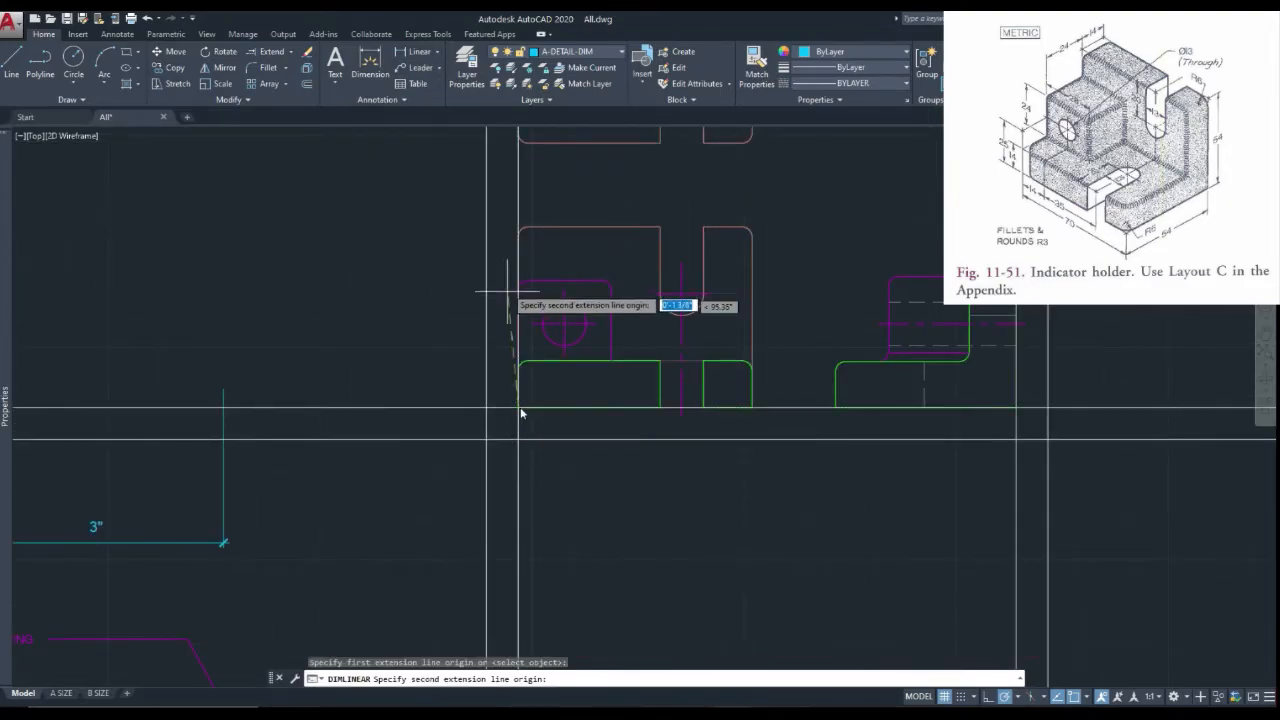
left_click(529, 231)
left_click(486, 251)
scroll(486, 251, "down", 3)
Step: Add a linear dimension for the top view's overall depth, placed on the left offset construction line
right_click(487, 224)
left_click(487, 218)
scroll(487, 219, "up", 4)
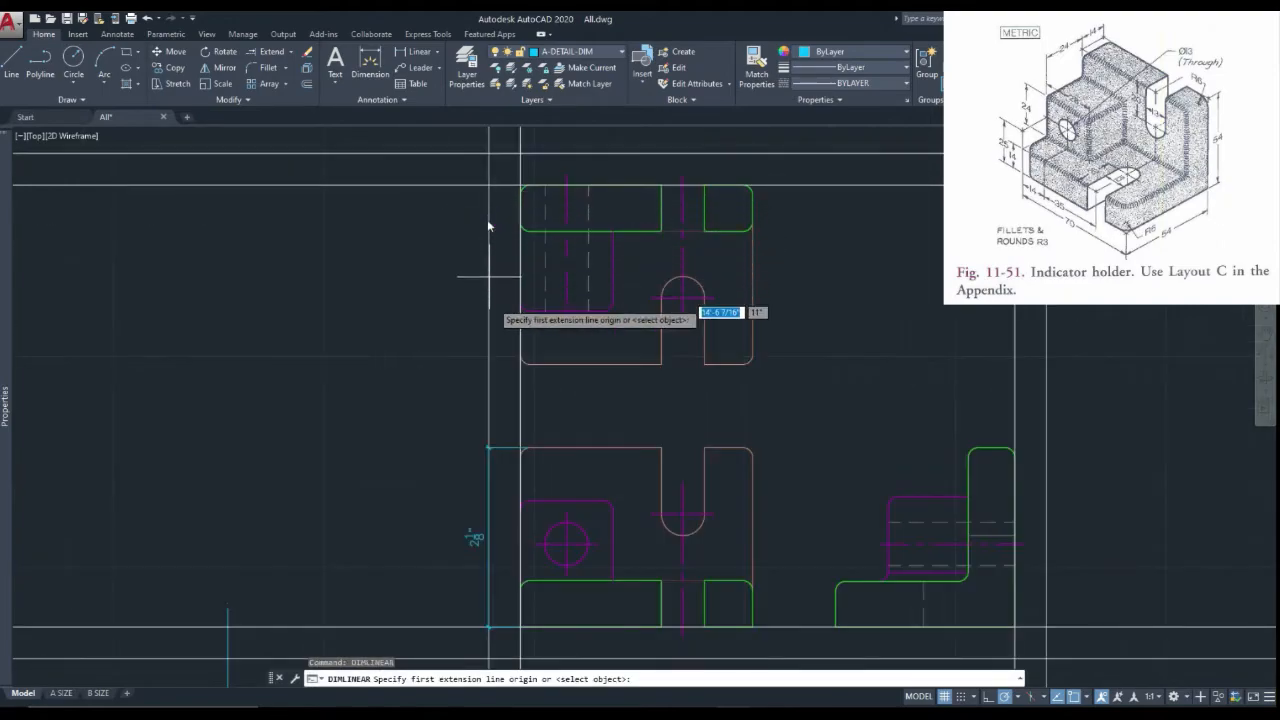
left_click(529, 364)
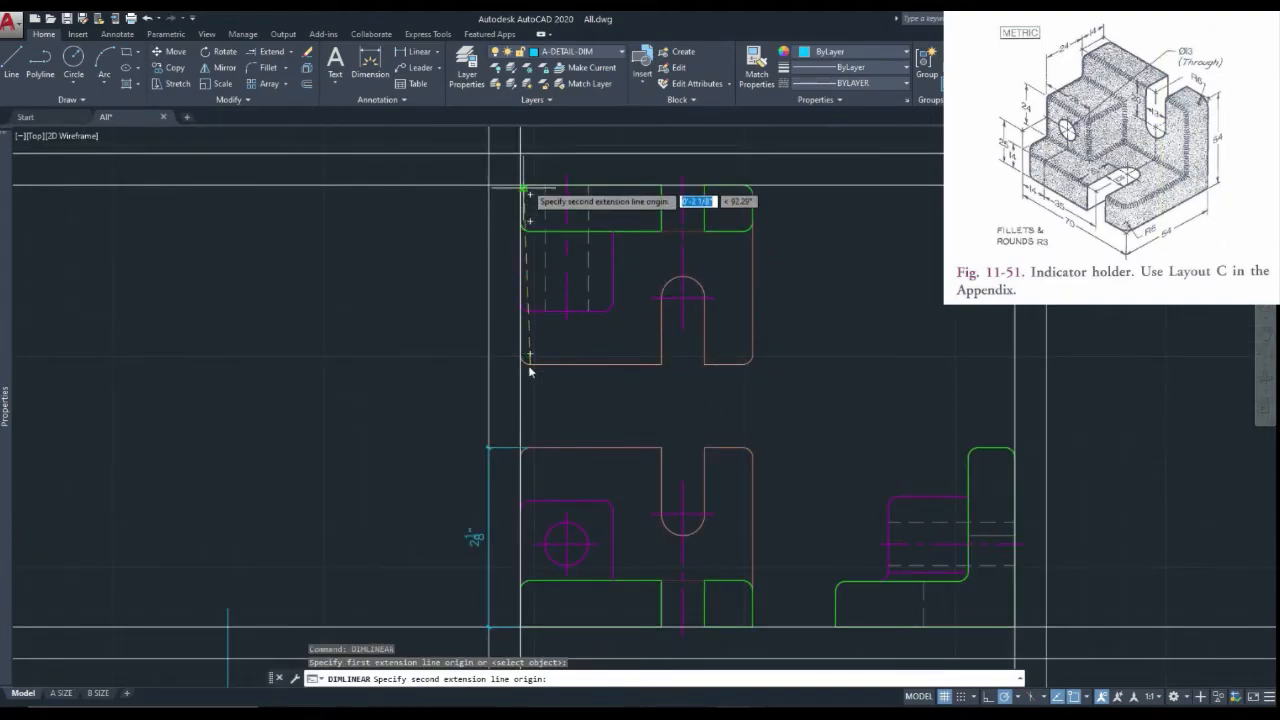
left_click(522, 186)
left_click(486, 201)
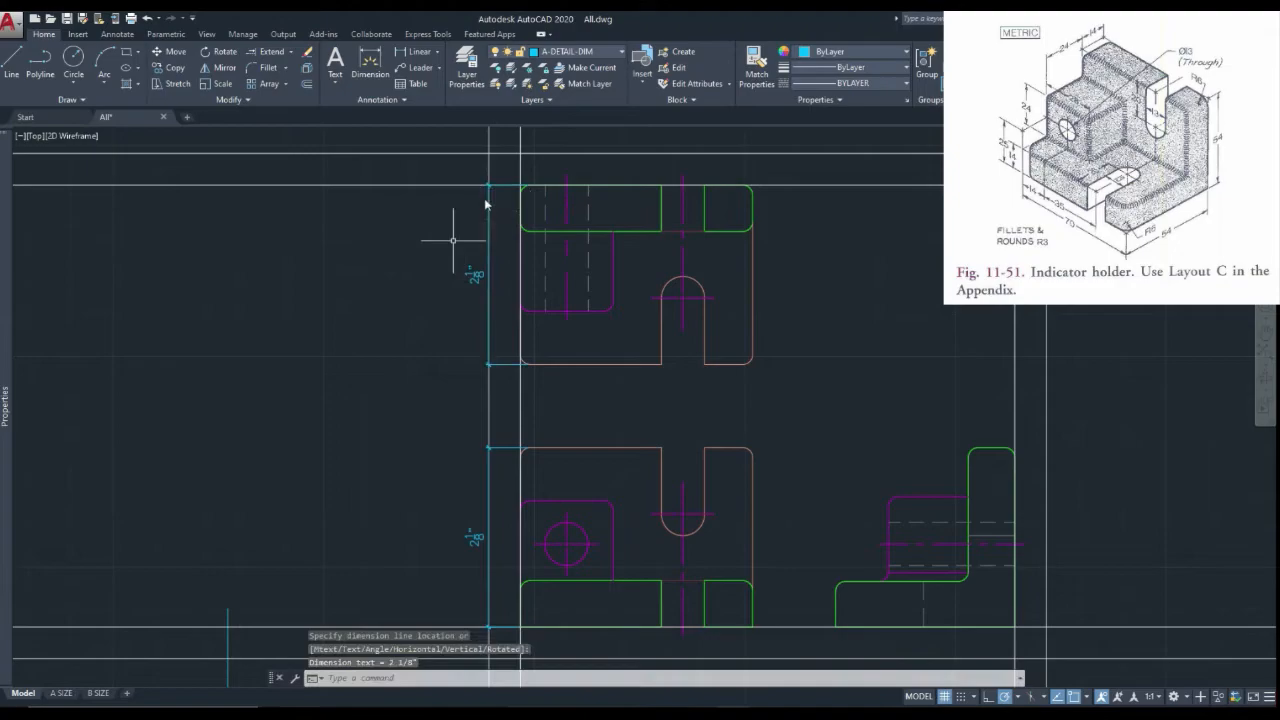
Step: Add a linear dimension for the top view's overall width, placed on the offset construction line above the view
scroll(485, 204, "down", 3)
right_click(422, 248)
left_click(456, 258)
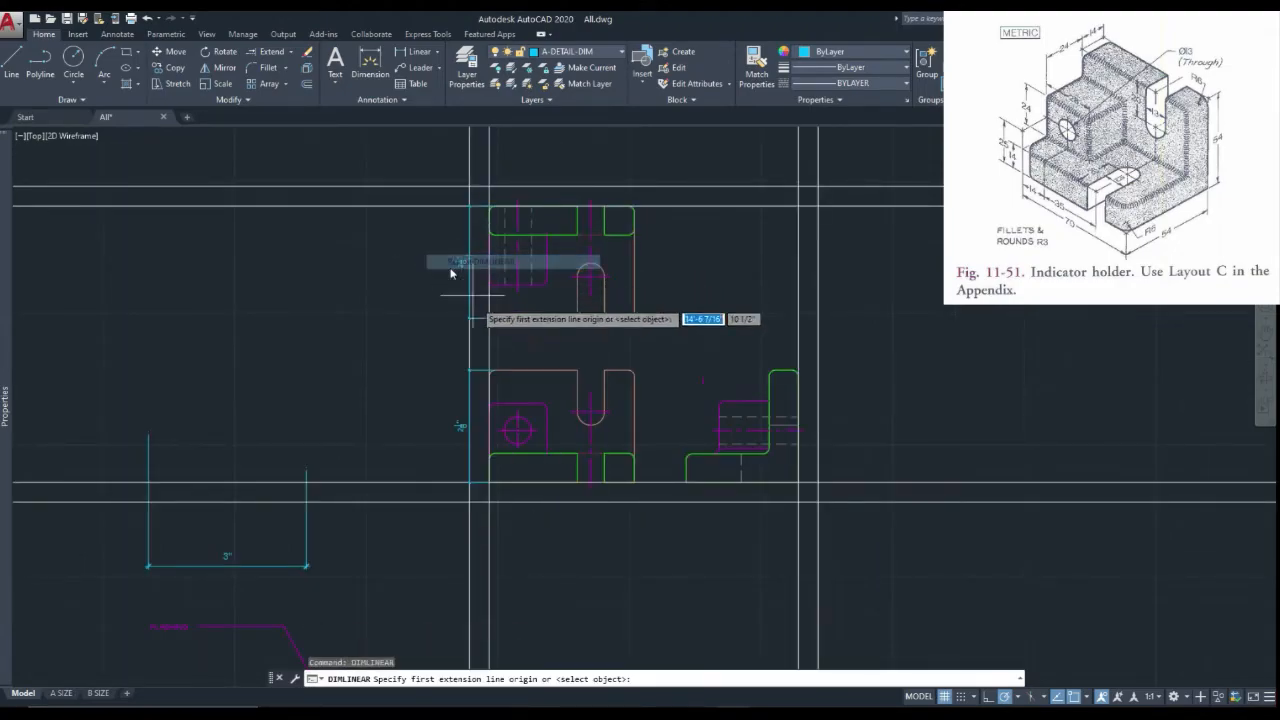
scroll(450, 273, "up", 3)
scroll(495, 345, "down", 2)
scroll(495, 207, "up", 2)
scroll(479, 190, "up", 5)
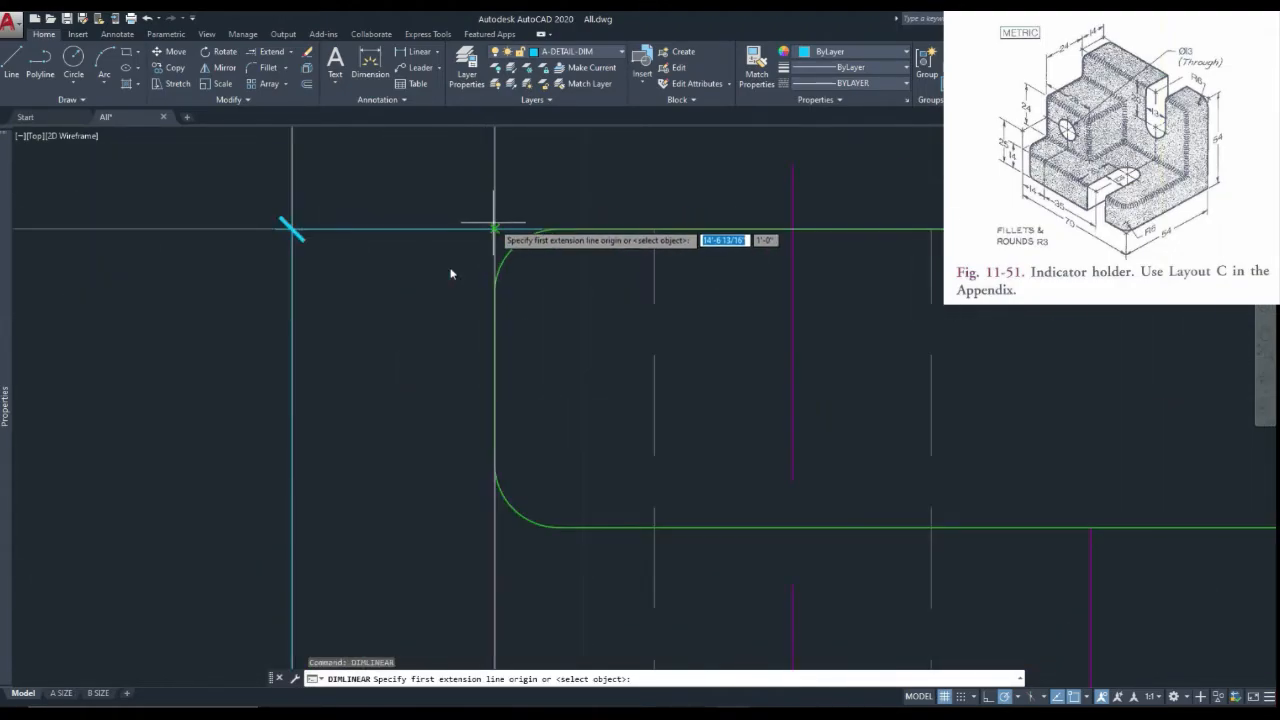
scroll(492, 286, "up", 4)
left_click(493, 290)
scroll(493, 288, "down", 4)
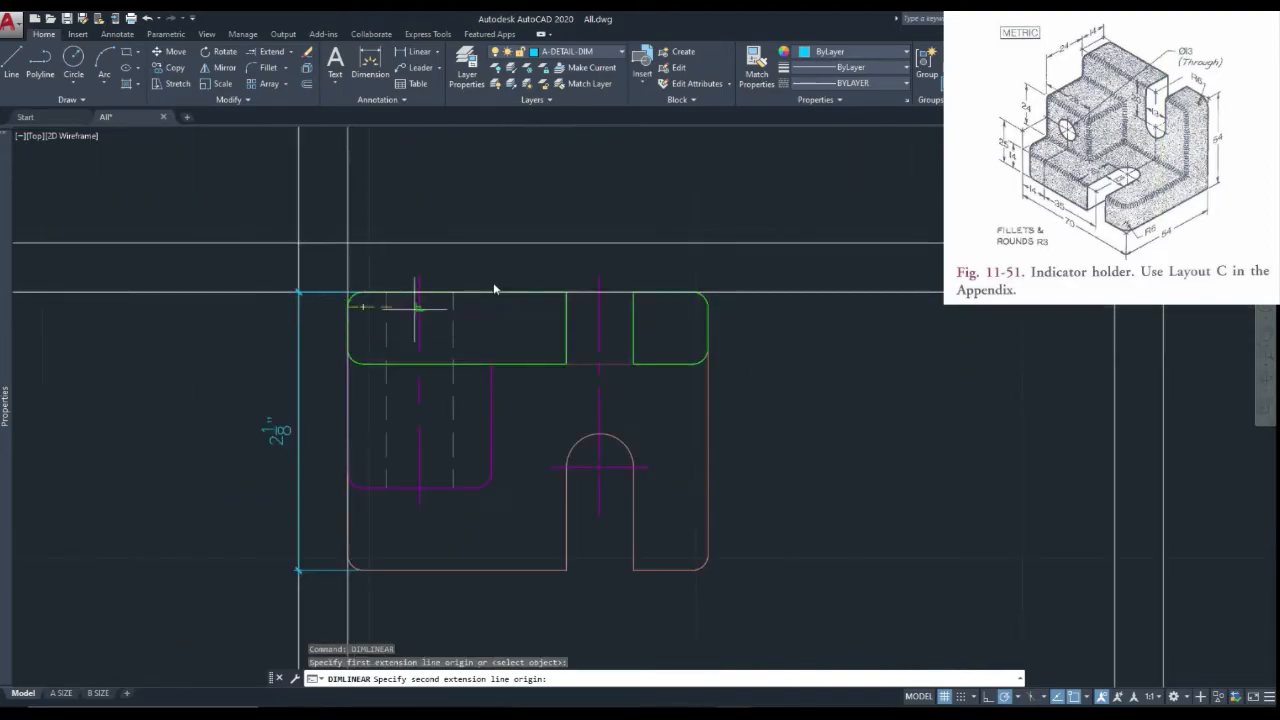
scroll(493, 288, "up", 2)
left_click(714, 287)
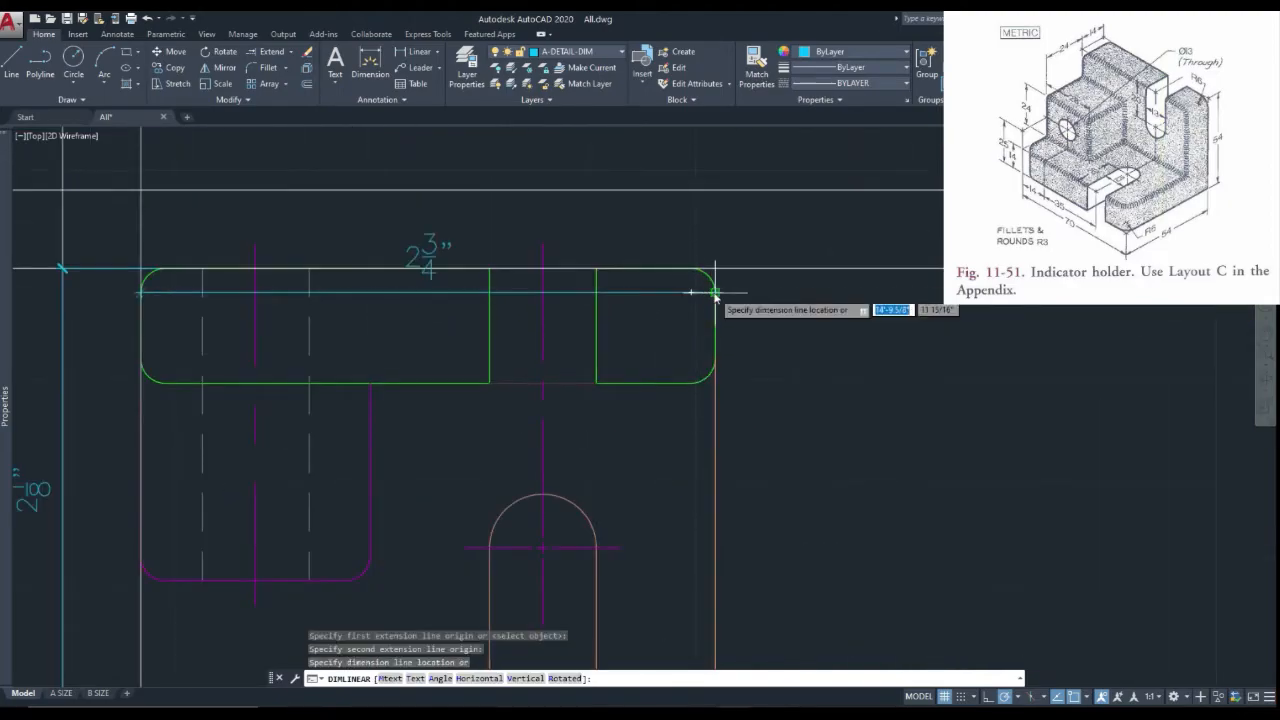
left_click(535, 194)
Step: Add a linear dimension for the side view's overall horizontal depth, placed on the offset construction line below the view
scroll(535, 197, "down", 5)
scroll(560, 240, "up", 2)
right_click(584, 264)
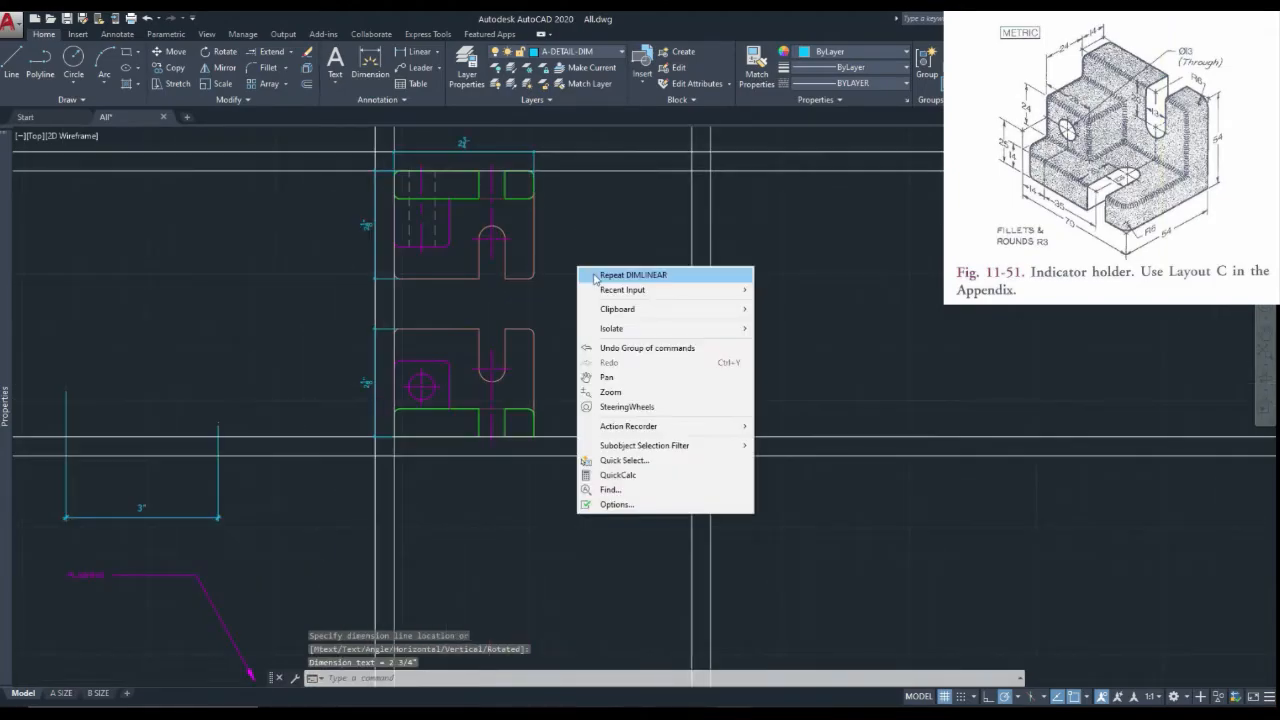
left_click(597, 274)
scroll(640, 445, "up", 4)
left_click(490, 423)
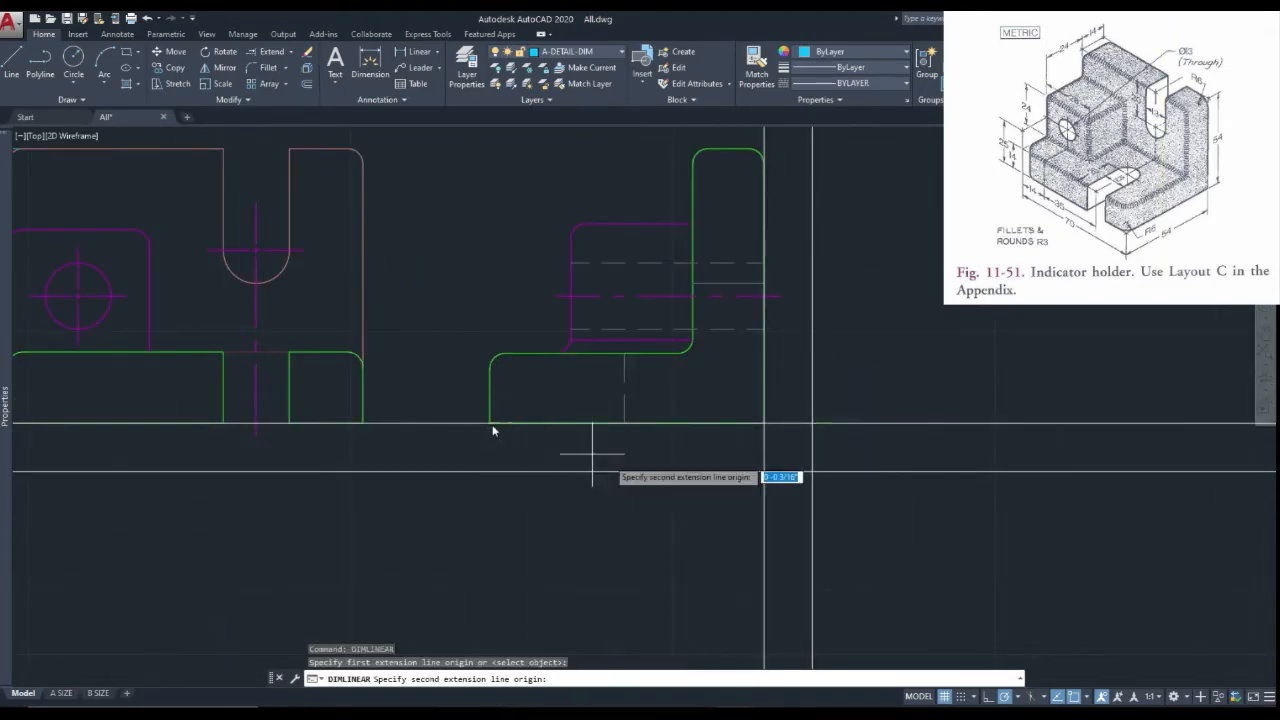
left_click(764, 423)
left_click(714, 471)
Step: Add a linear dimension for the side view's overall height, placed on the offset construction line to its right
scroll(717, 472, "down", 4)
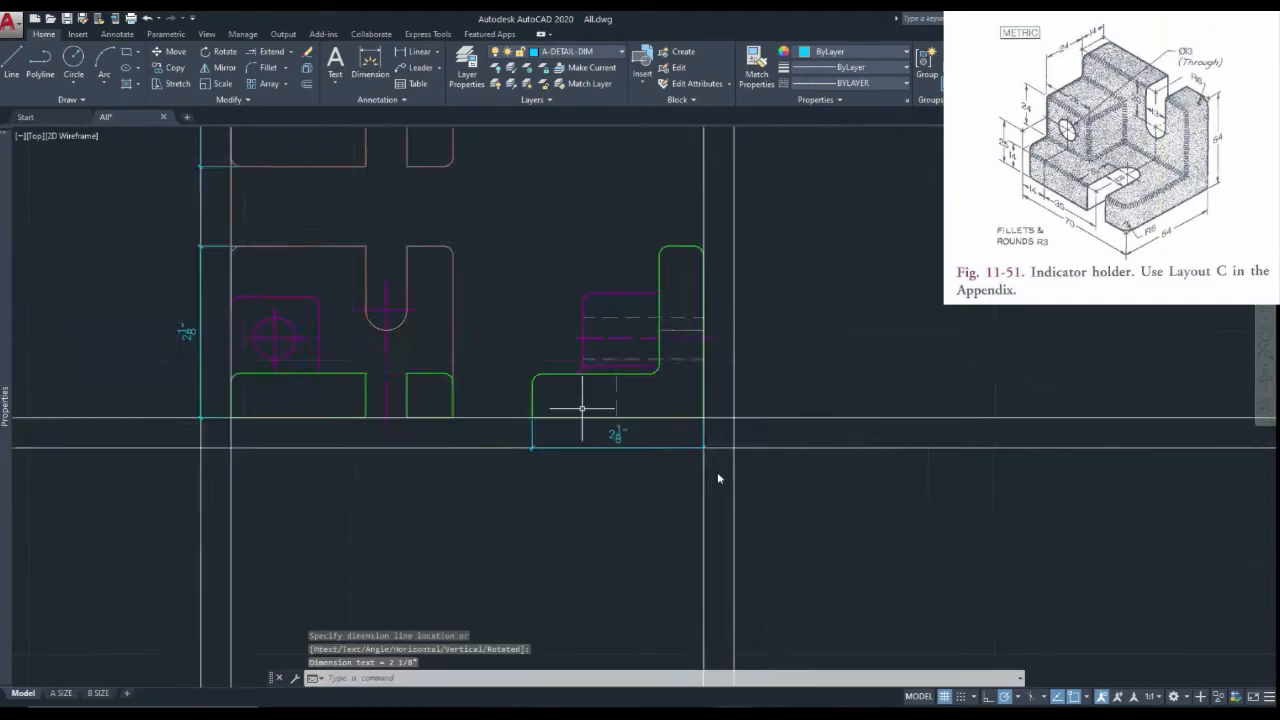
key("Return")
scroll(645, 400, "up", 4)
left_click(664, 428)
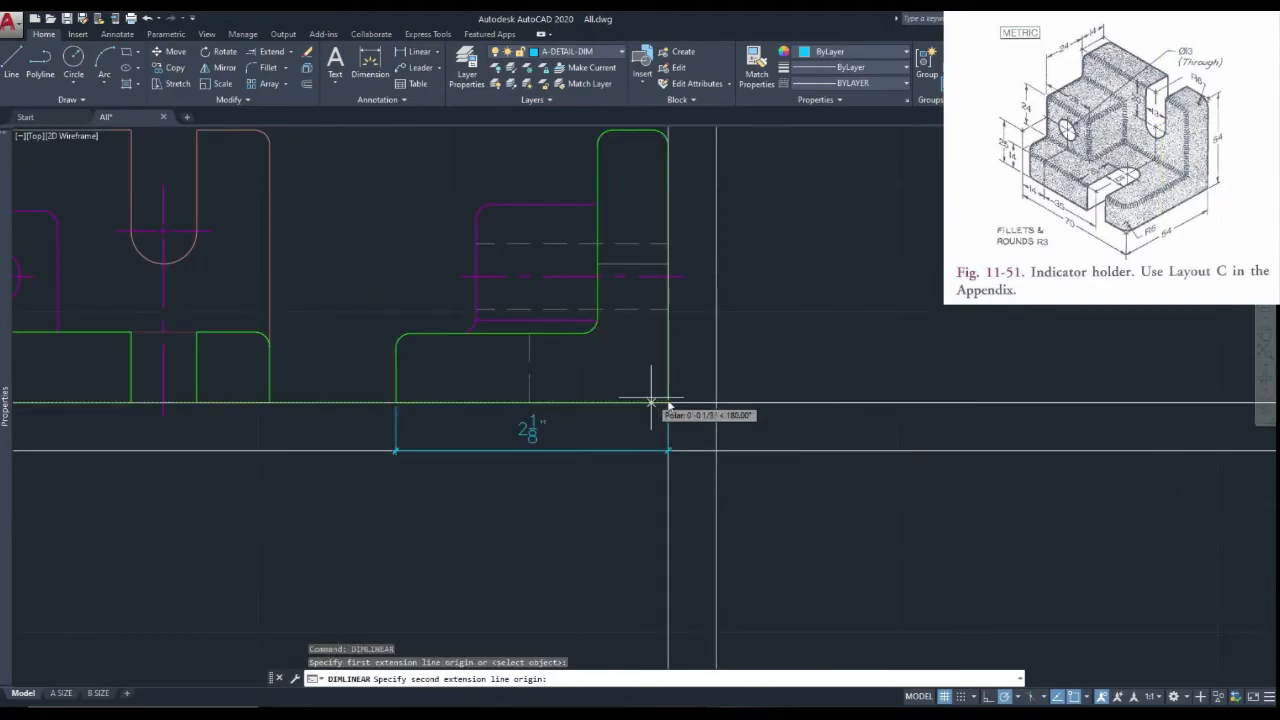
scroll(668, 406, "up", 2)
left_click(655, 237)
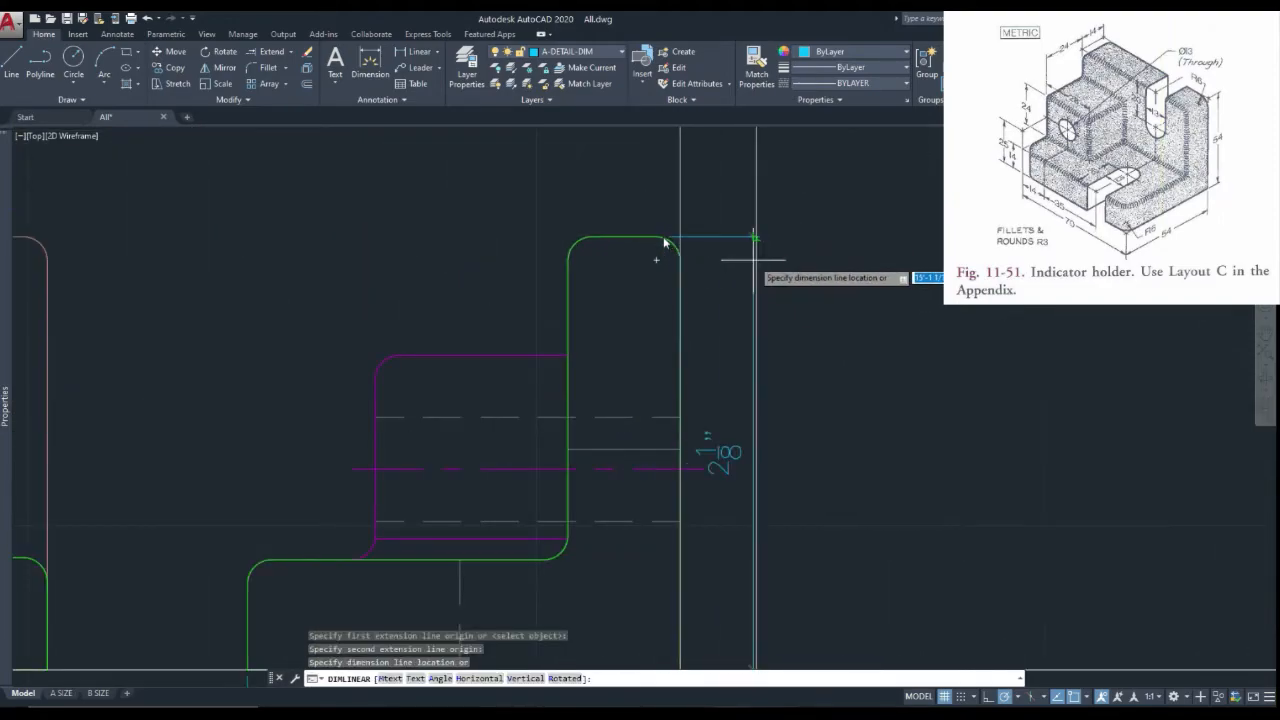
left_click(751, 240)
Step: Add a linear dimension for the front view's overall width, placed on the offset construction line below the view
scroll(751, 240, "down", 2)
scroll(753, 262, "down", 3)
scroll(753, 259, "up", 2)
key("Return")
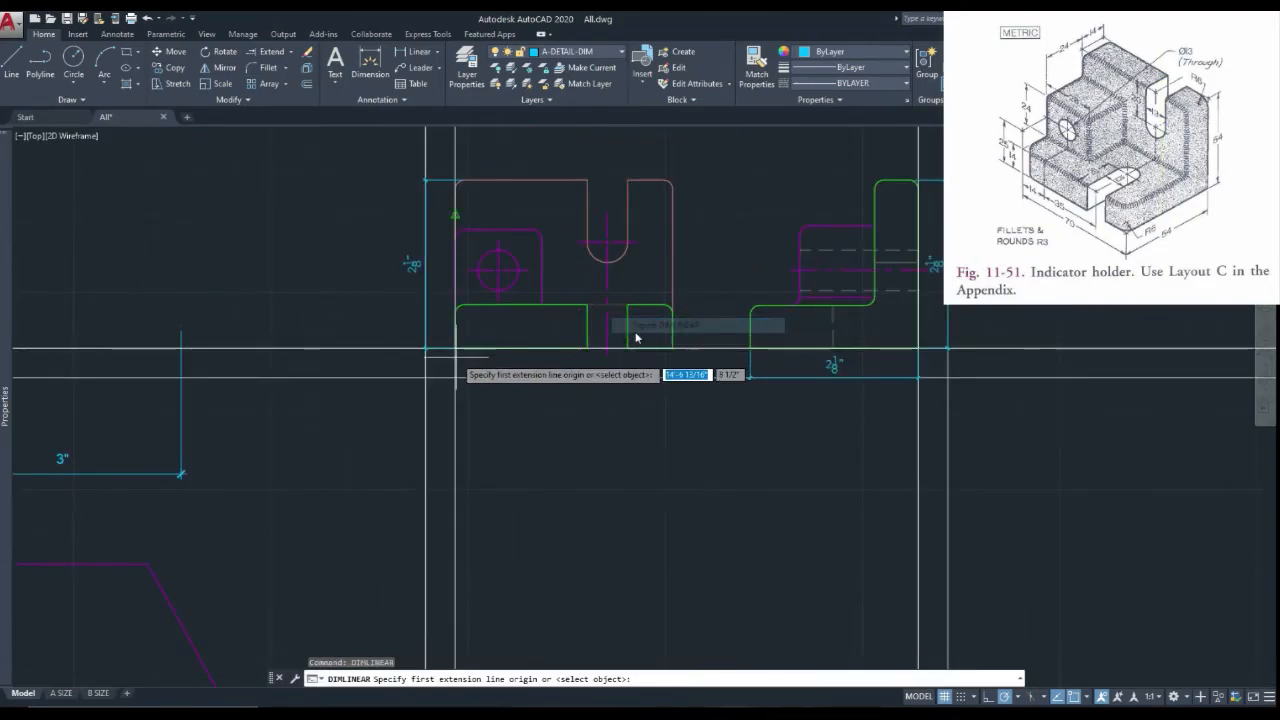
scroll(452, 349, "up", 3)
left_click(455, 349)
scroll(452, 349, "down", 2)
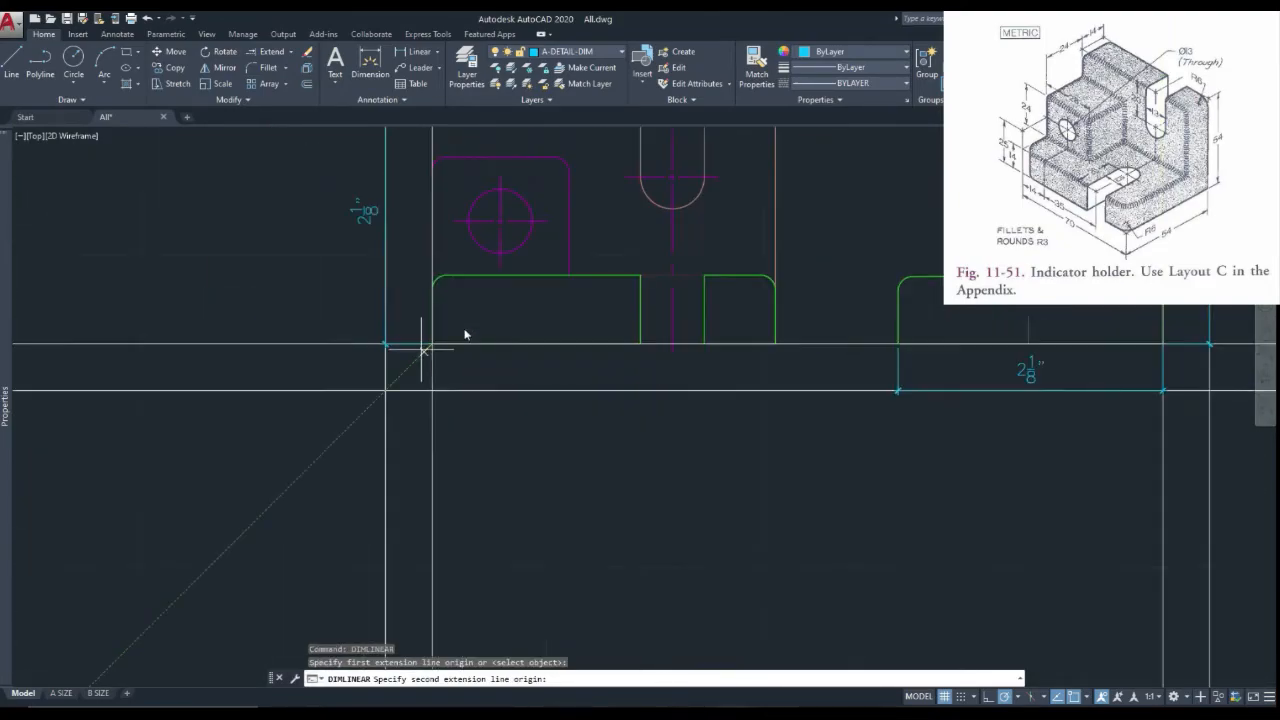
left_click(775, 343)
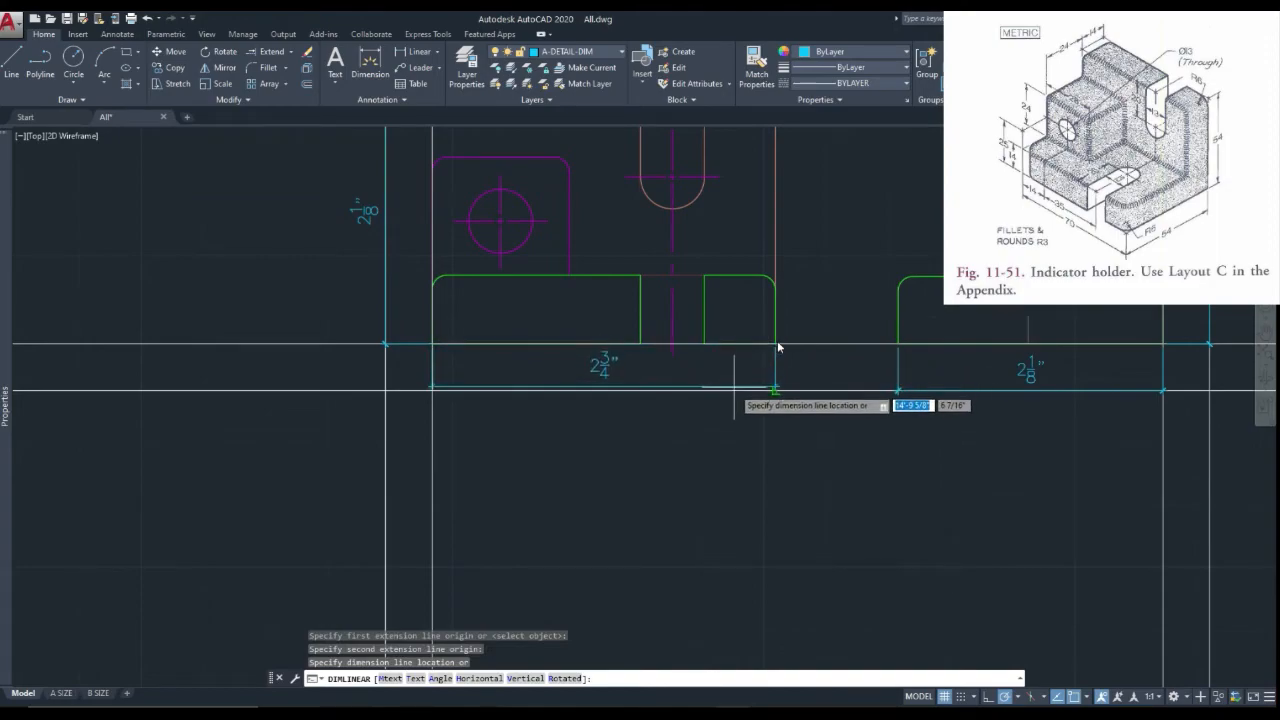
left_click(733, 383)
Step: Erase all the horizontal and vertical construction lines around the three views, keeping the views and their dimensions
scroll(734, 398, "down", 4)
scroll(509, 382, "down", 2)
scroll(565, 339, "up", 2)
left_click(768, 465)
left_click(734, 194)
left_click(414, 191)
right_click(427, 188)
left_click(458, 268)
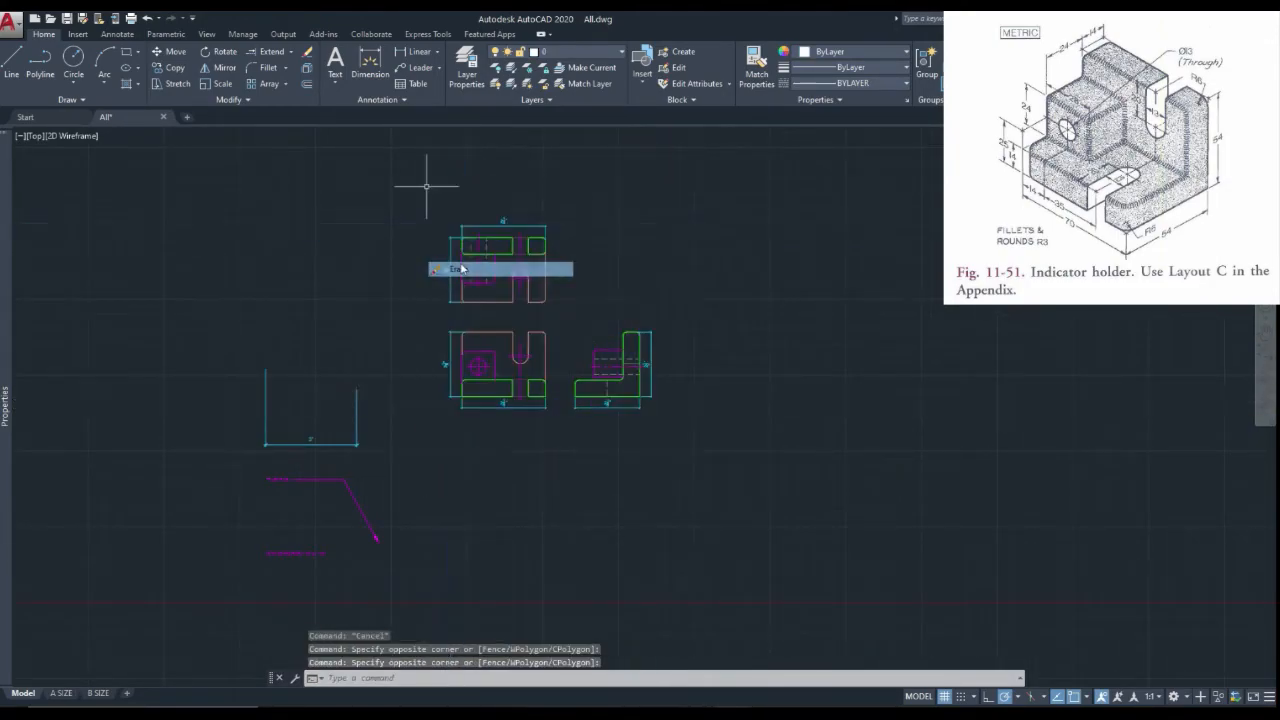
scroll(609, 271, "down", 2)
scroll(434, 429, "up", 2)
key("Escape")
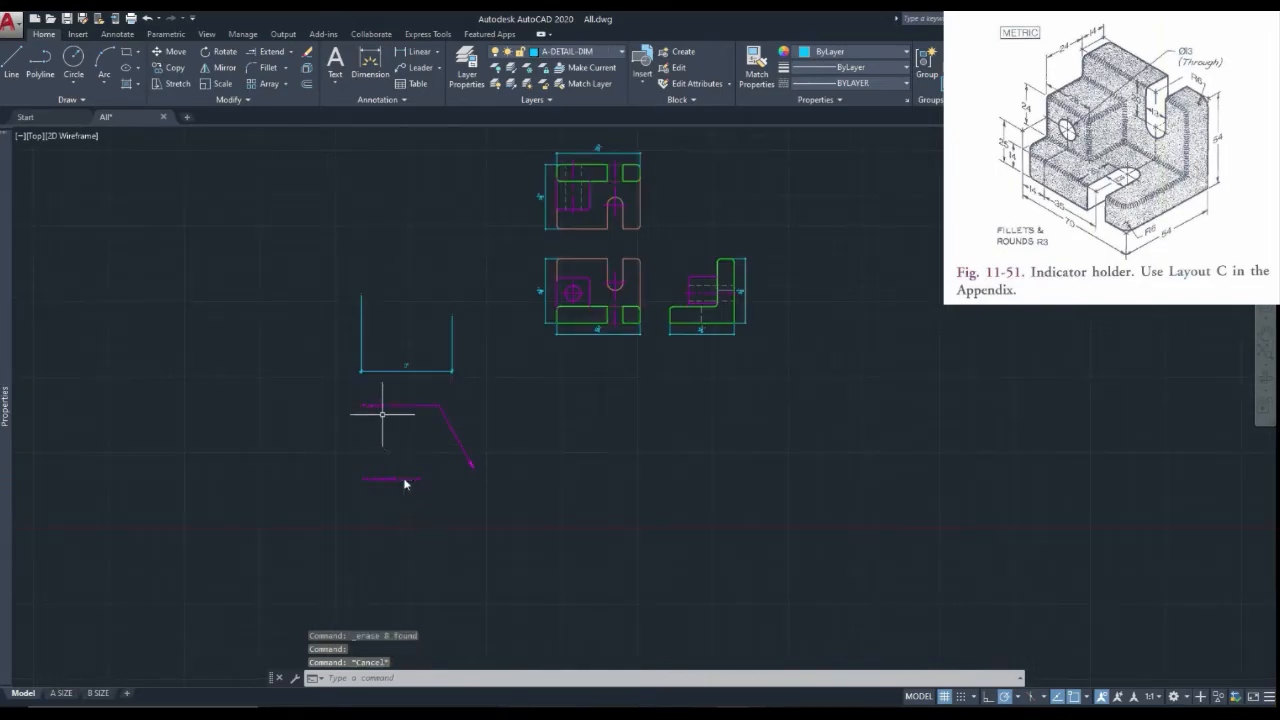
Step: Try to move the FLASHING note from the sample leader to below the front view, and undo the move
left_click(375, 405)
right_click(372, 405)
left_click(437, 172)
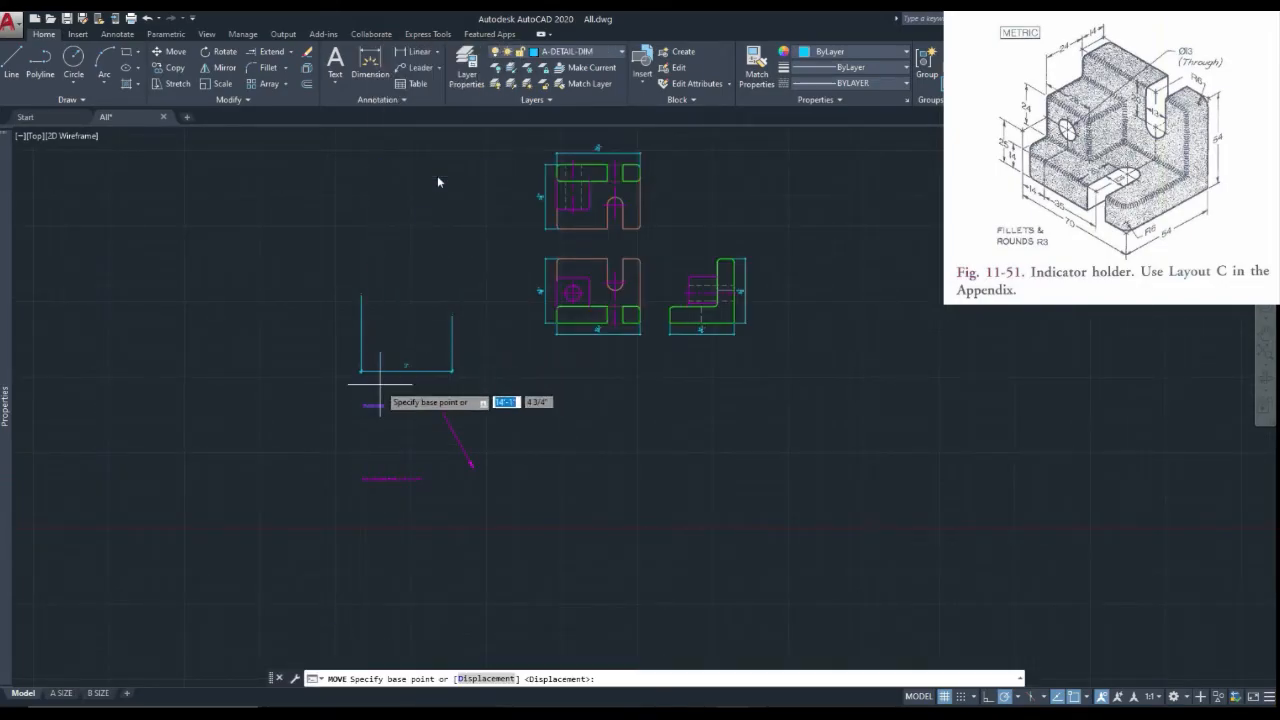
left_click(374, 405)
scroll(374, 405, "up", 3)
scroll(741, 285, "down", 3)
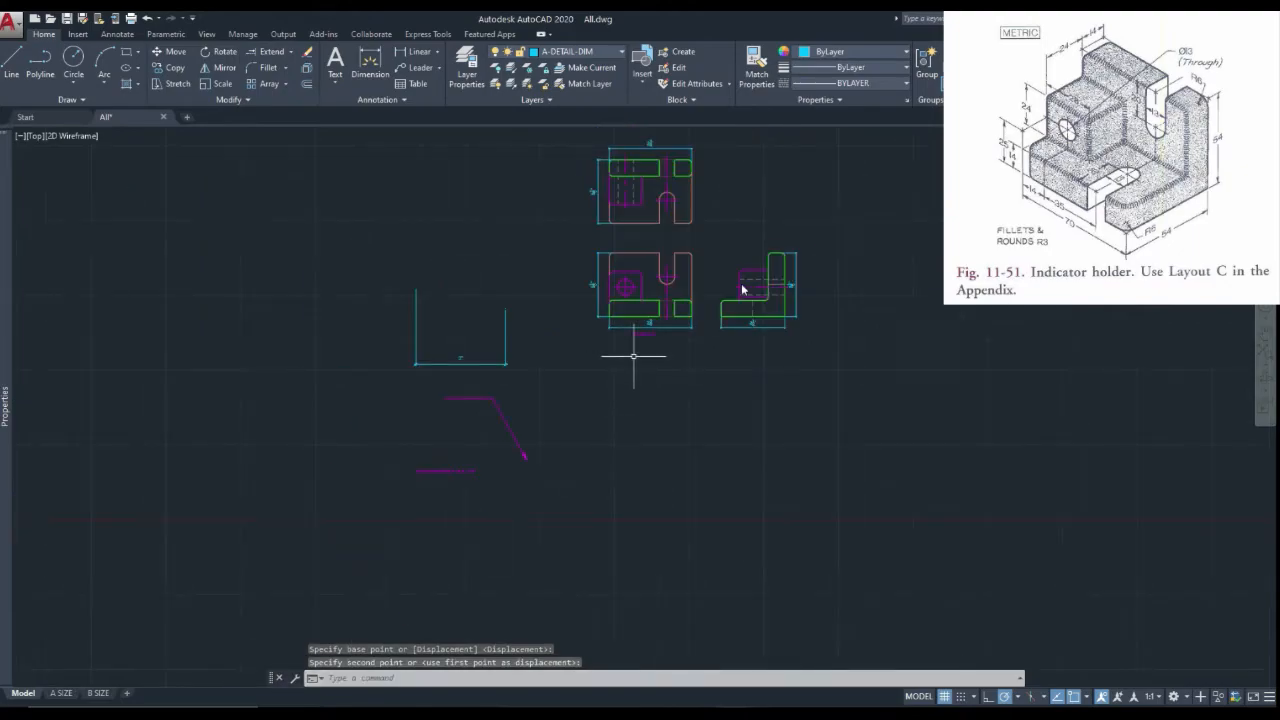
key("ctrl+z")
Step: Copy the FLASHING note from the sample leader to just below the front view's width dimension
scroll(366, 400, "up", 4)
left_click(372, 419)
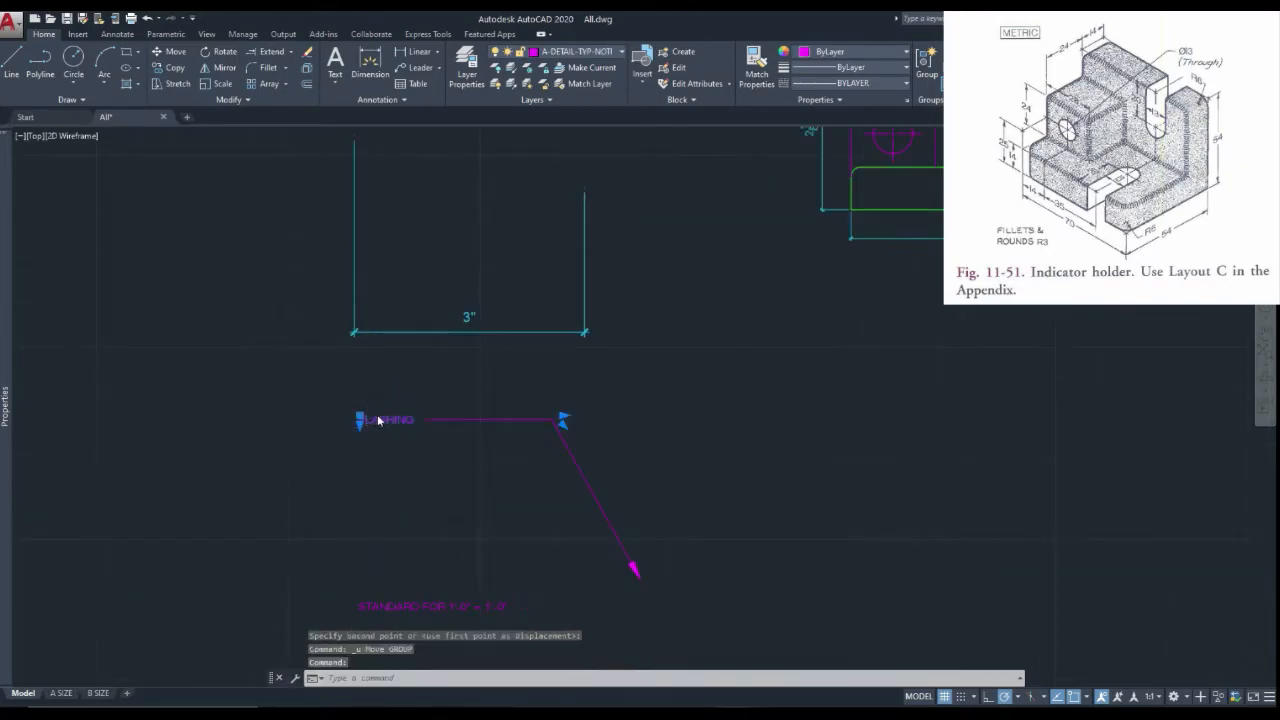
right_click(366, 427)
left_click(445, 213)
left_click(362, 418)
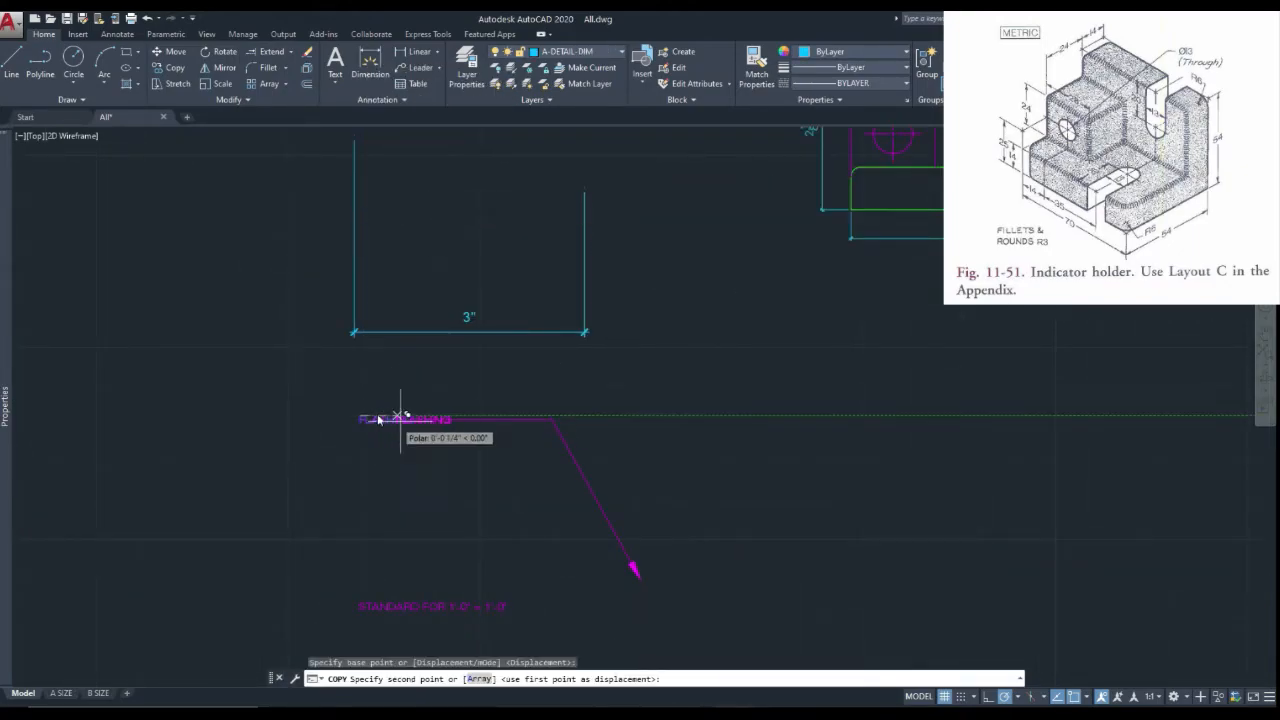
left_click(932, 261)
scroll(820, 271, "down", 4)
scroll(846, 265, "up", 4)
key("Escape")
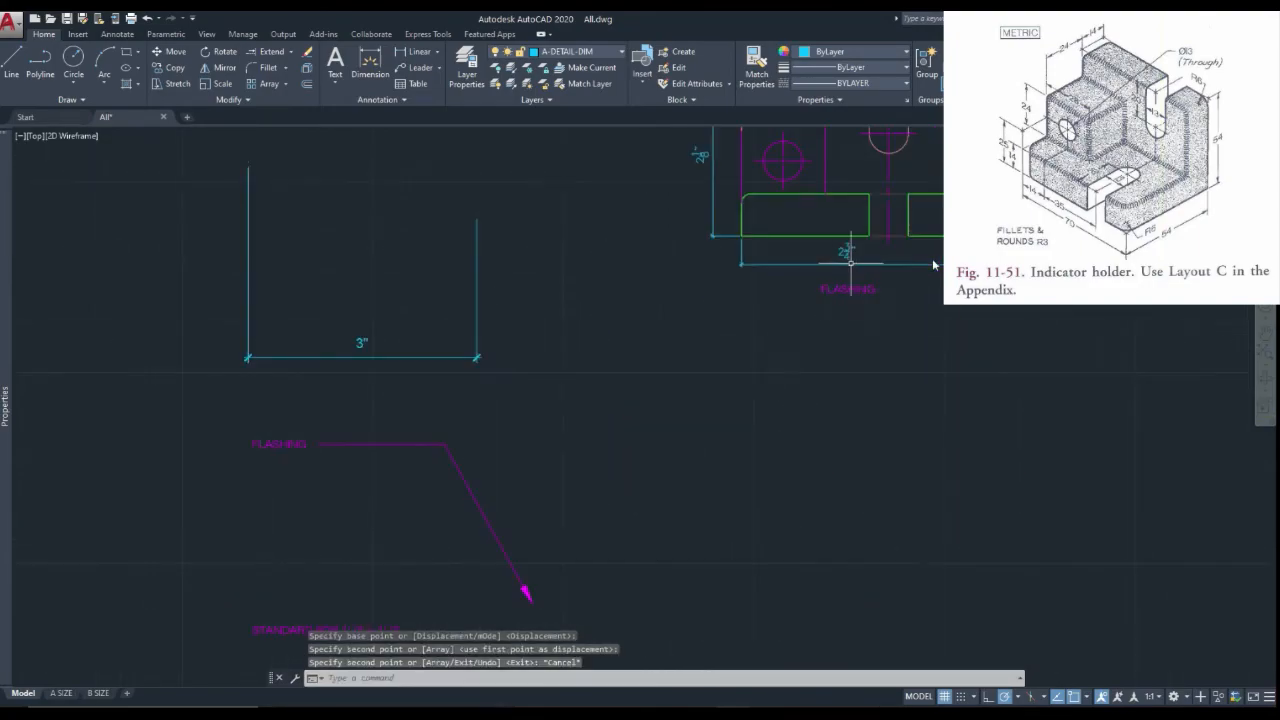
left_click(859, 289)
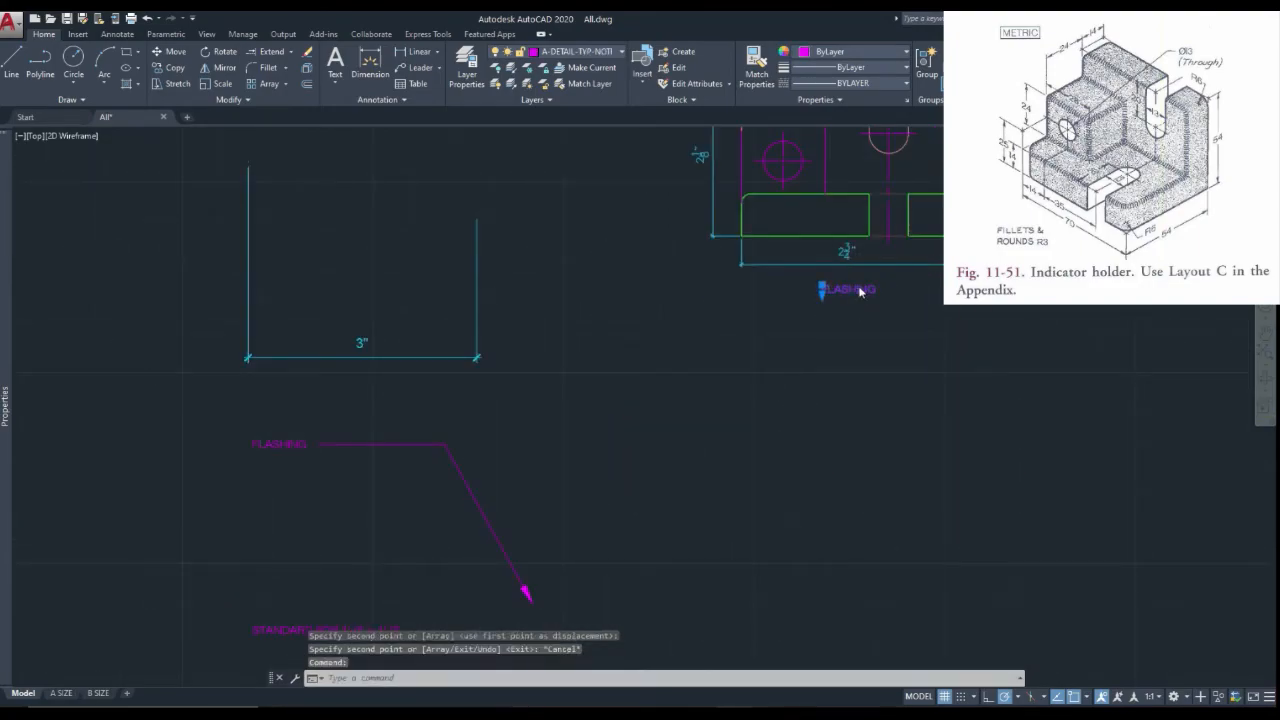
double_click(859, 289)
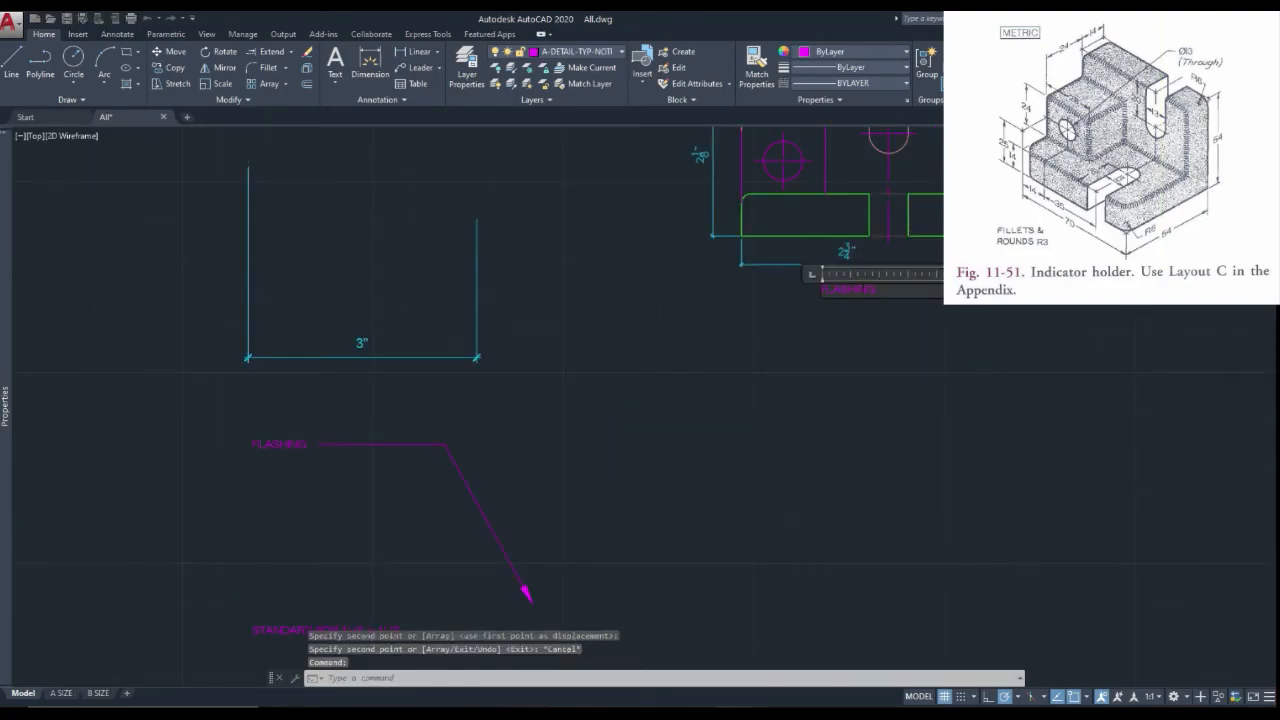
left_click(745, 358)
Step: Move the text of the front view's overall width dimension down onto its dimension line
scroll(745, 355, "down", 3)
scroll(745, 355, "up", 4)
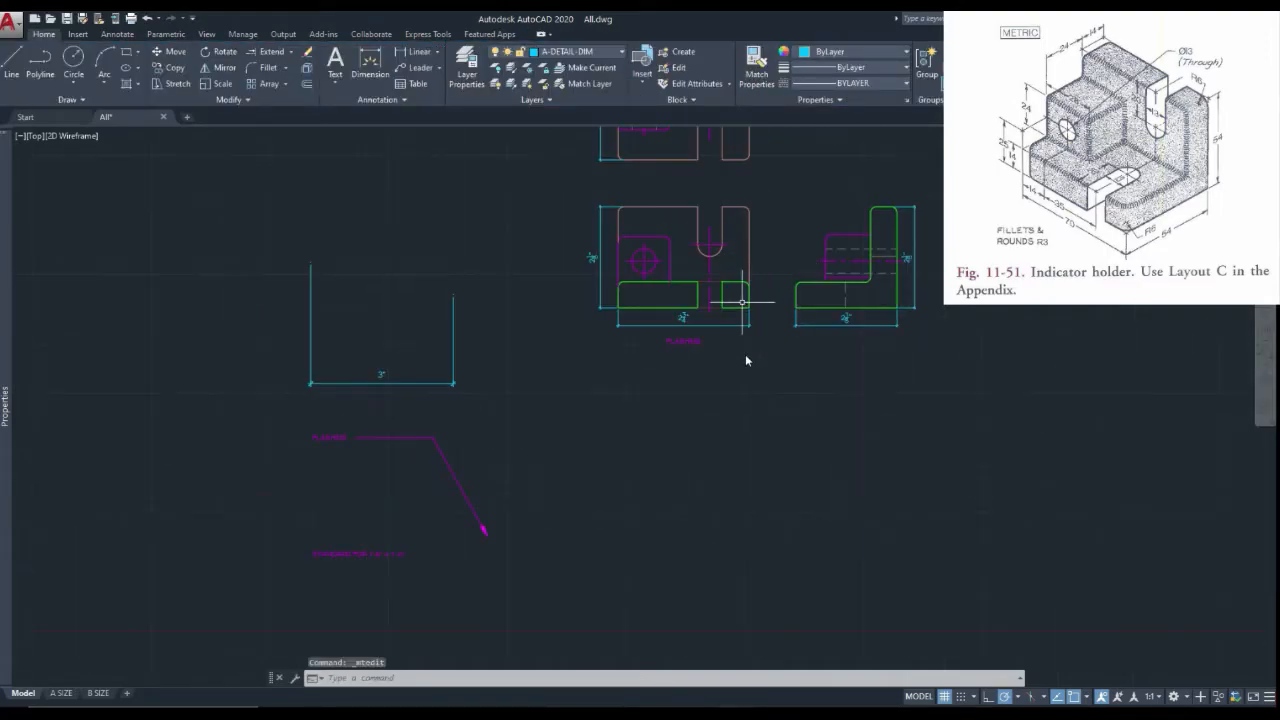
left_click(664, 330)
scroll(645, 332, "up", 4)
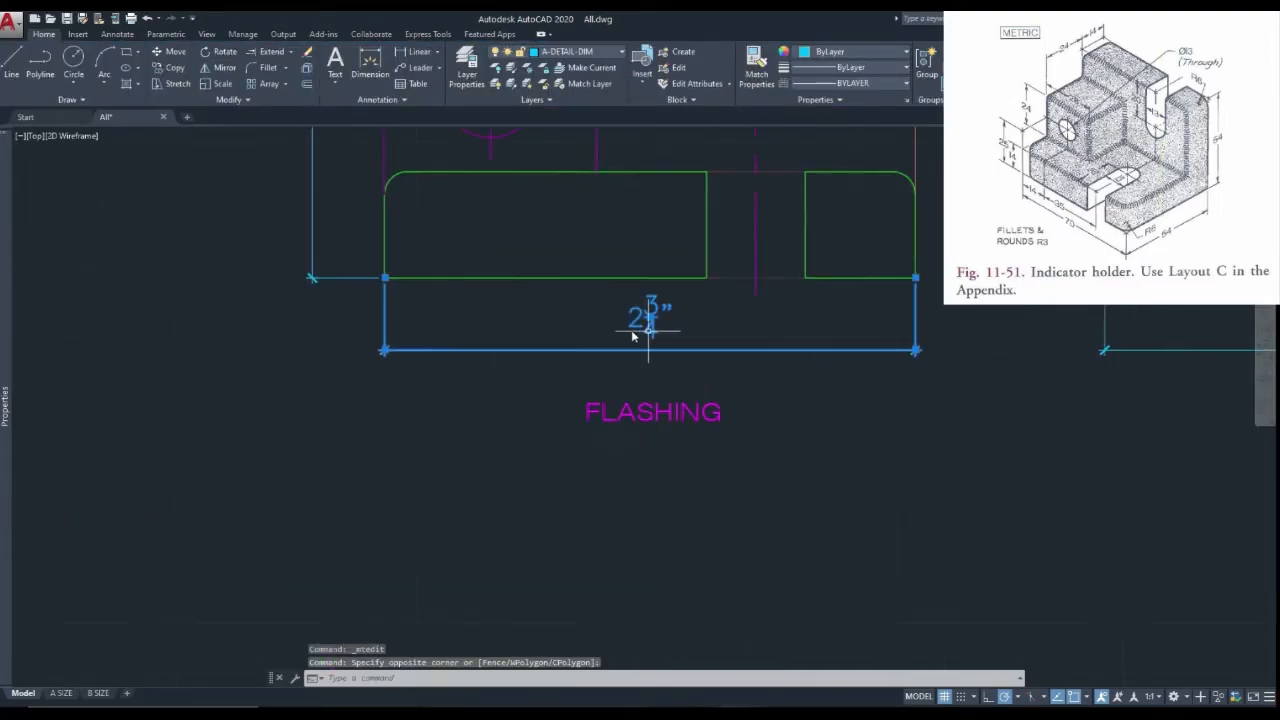
left_click(650, 318)
Step: Move the text of the front view's overall height dimension onto its dimension line
scroll(648, 350, "down", 4)
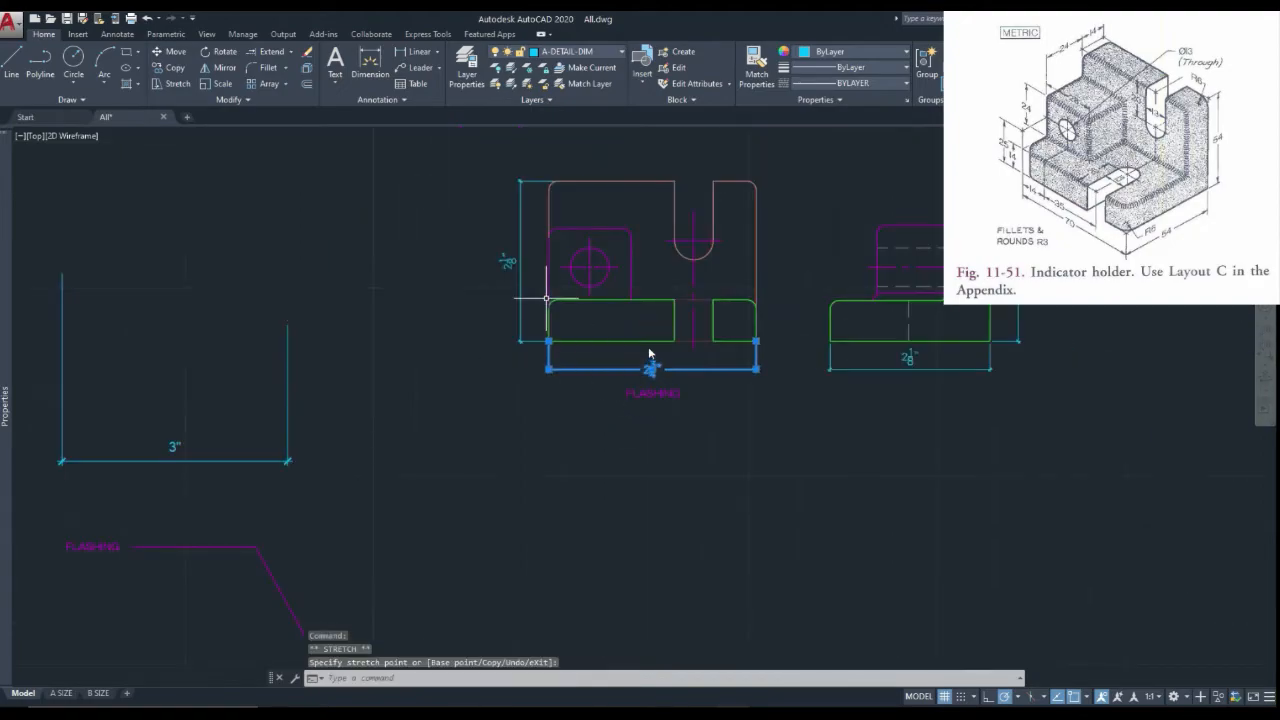
scroll(510, 265, "up", 4)
left_click(505, 251)
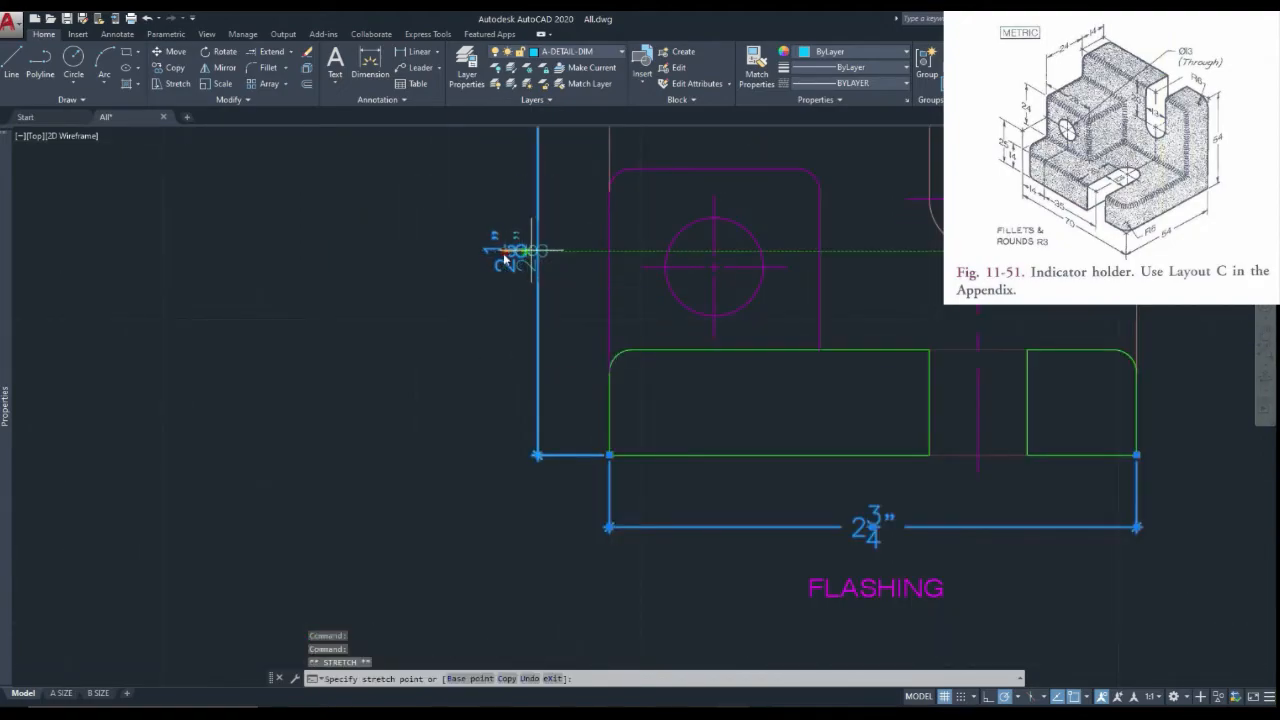
left_click(537, 252)
Step: Move the text of the side view's horizontal depth dimension down onto its dimension line
scroll(510, 290, "down", 4)
scroll(741, 345, "up", 3)
left_click(789, 355)
left_click(777, 350)
left_click(780, 347)
left_click(782, 355)
Step: Move the text of the side view's overall height dimension onto its dimension line, adjusting it until it is centered
scroll(766, 371, "down", 3)
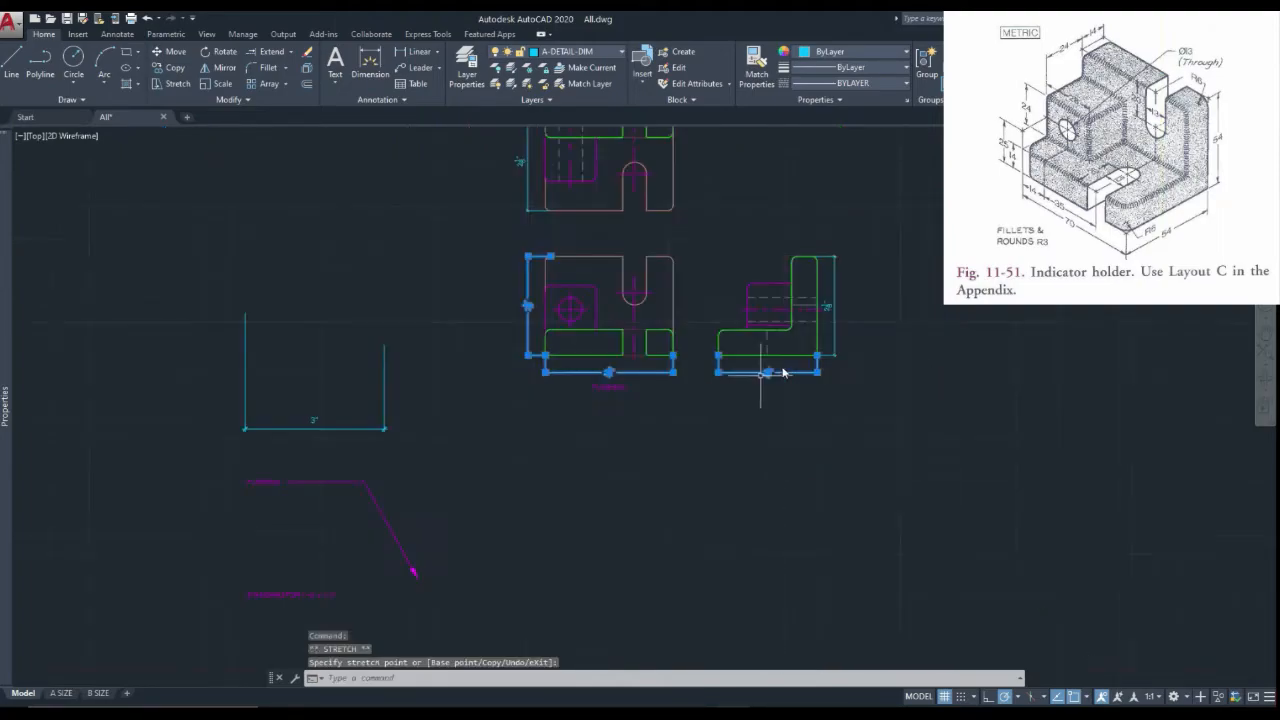
scroll(783, 373, "up", 3)
left_click(858, 277)
left_click(855, 274)
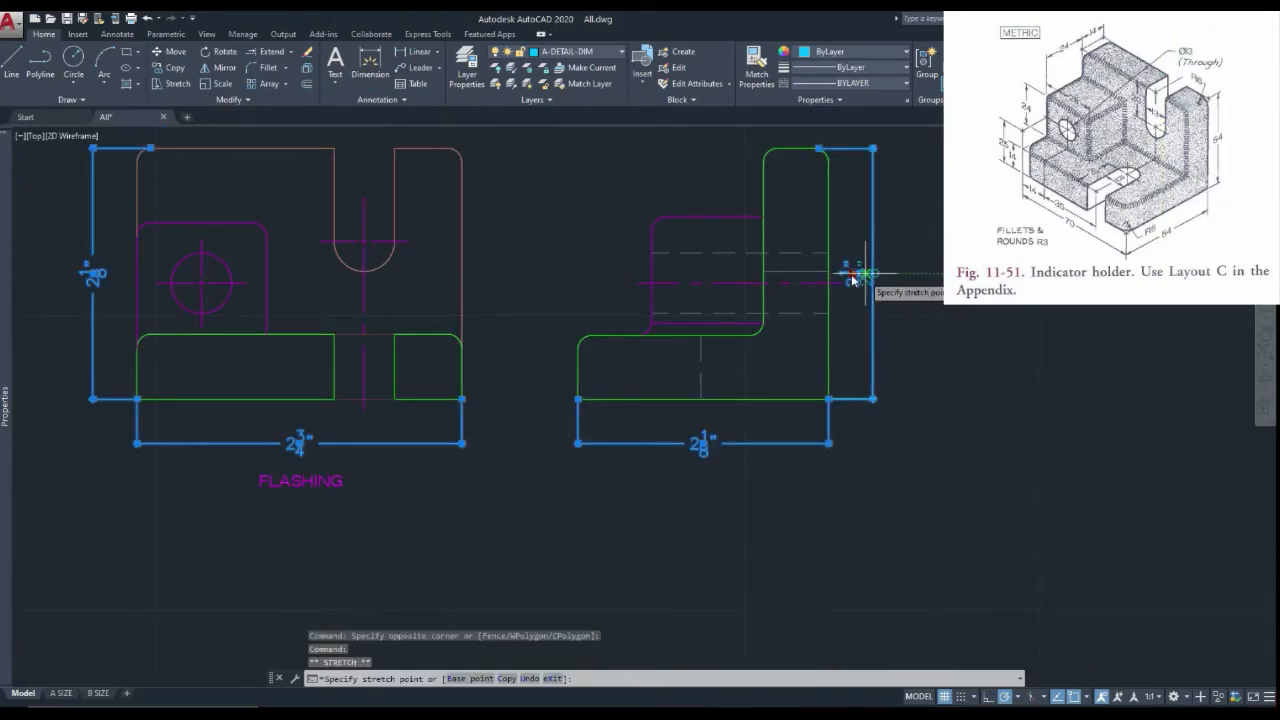
left_click(868, 281)
left_click(868, 281)
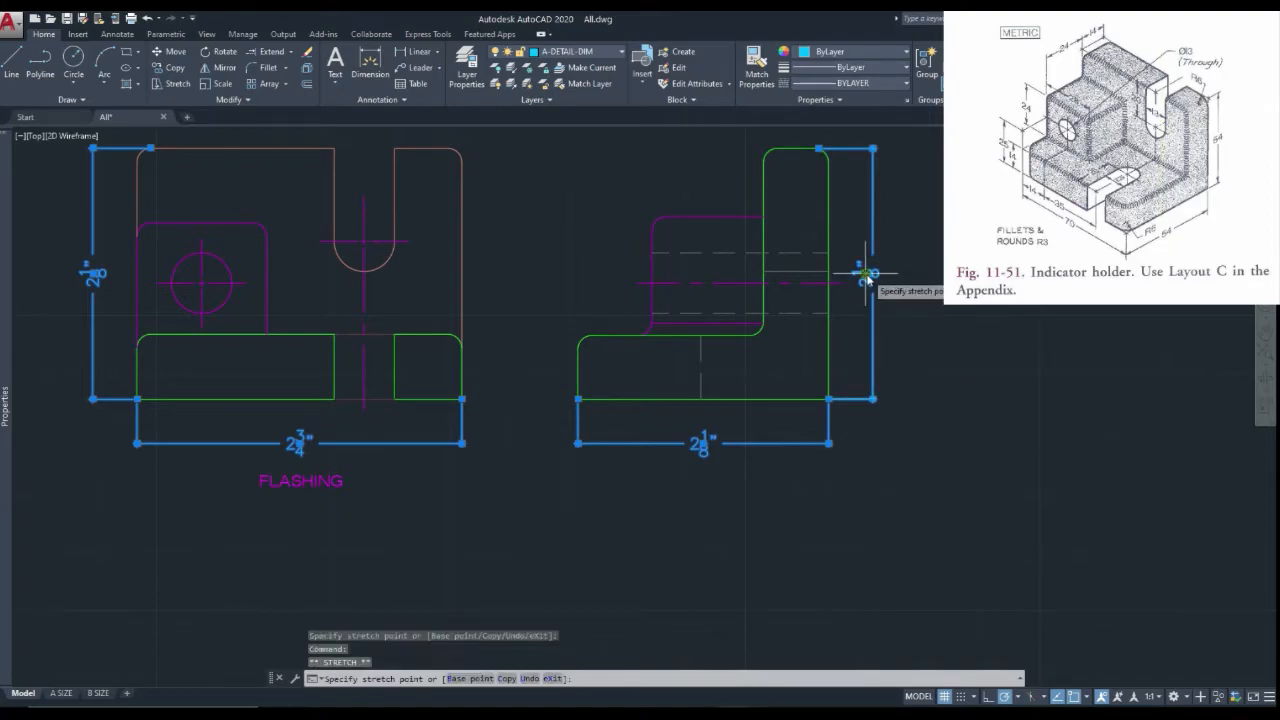
left_click(868, 281)
scroll(870, 278, "down", 3)
scroll(872, 283, "up", 8)
left_click(857, 273)
left_click(880, 273)
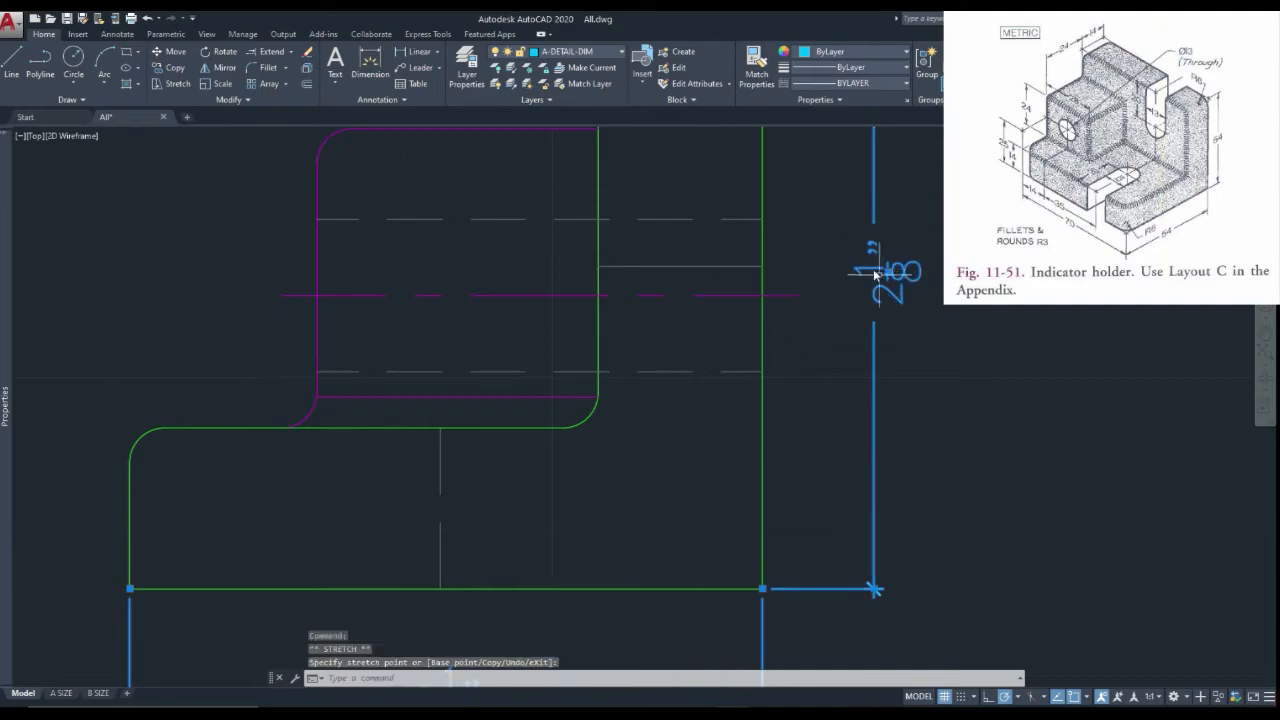
scroll(884, 280, "up", 5)
scroll(858, 254, "down", 10)
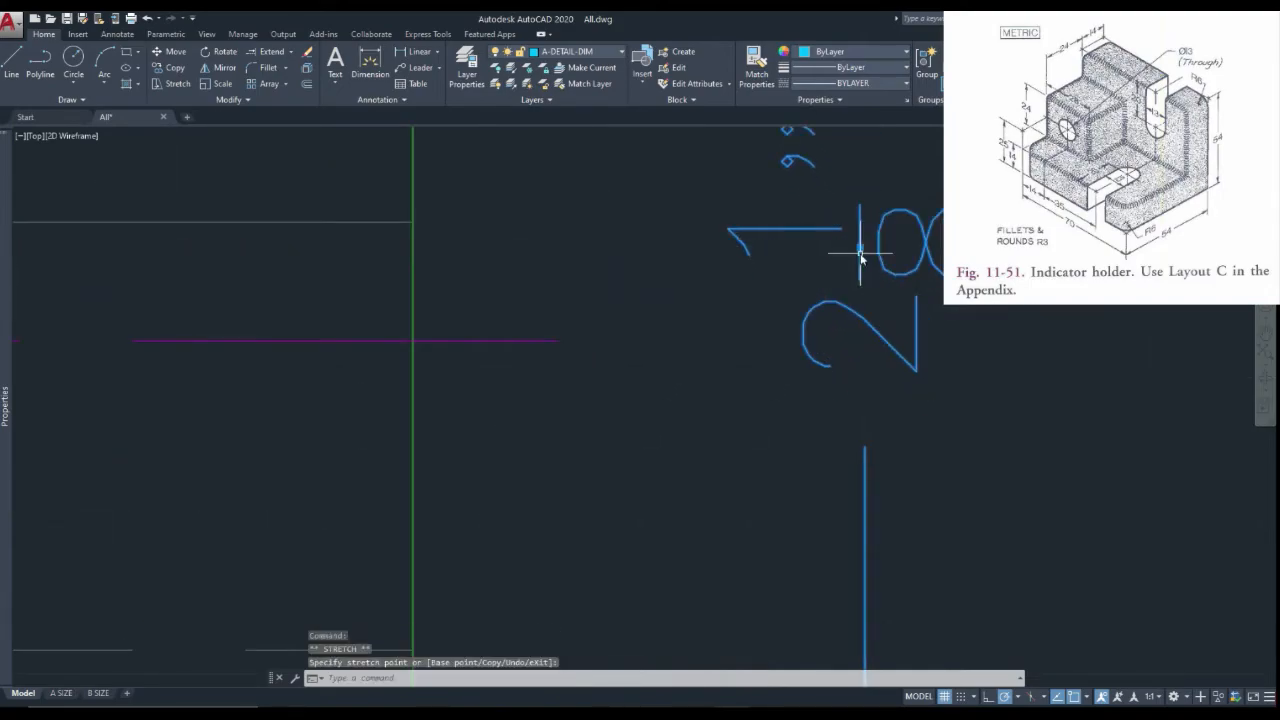
Step: Move the text of the top view's overall width dimension down onto its dimension line
scroll(865, 296, "down", 8)
scroll(801, 288, "up", 12)
left_click(833, 192)
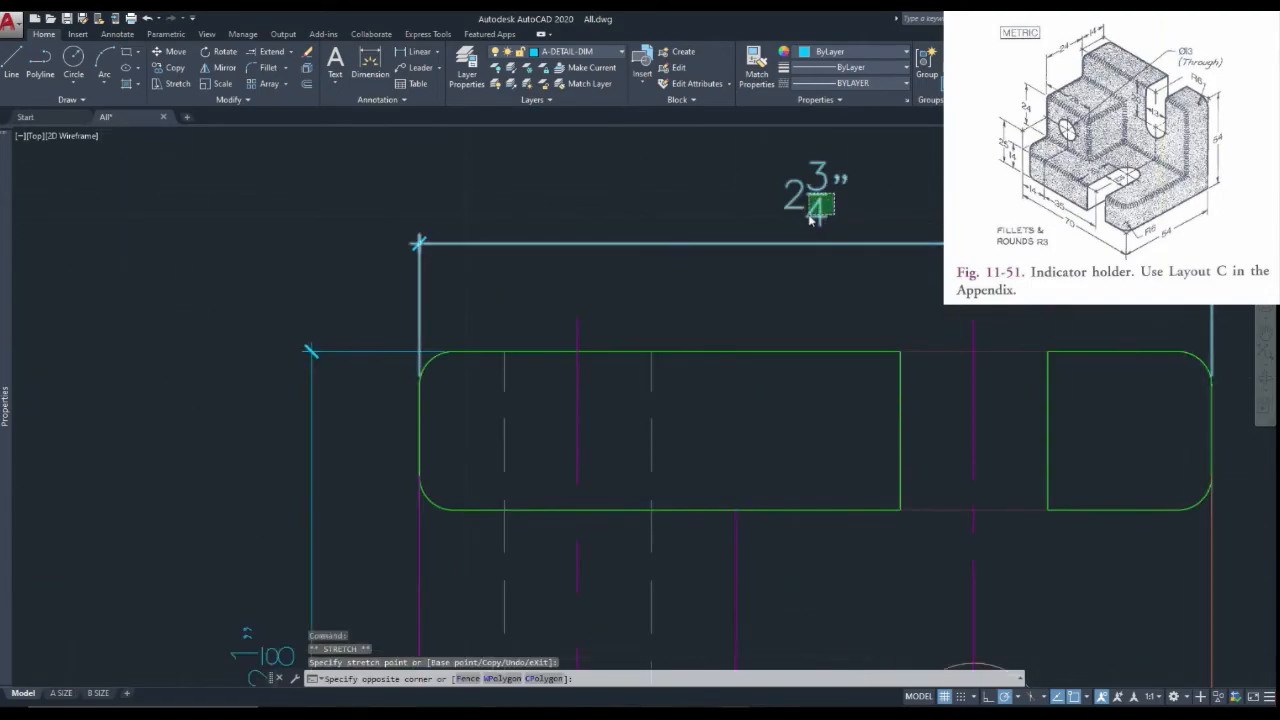
left_click(811, 217)
left_click(816, 195)
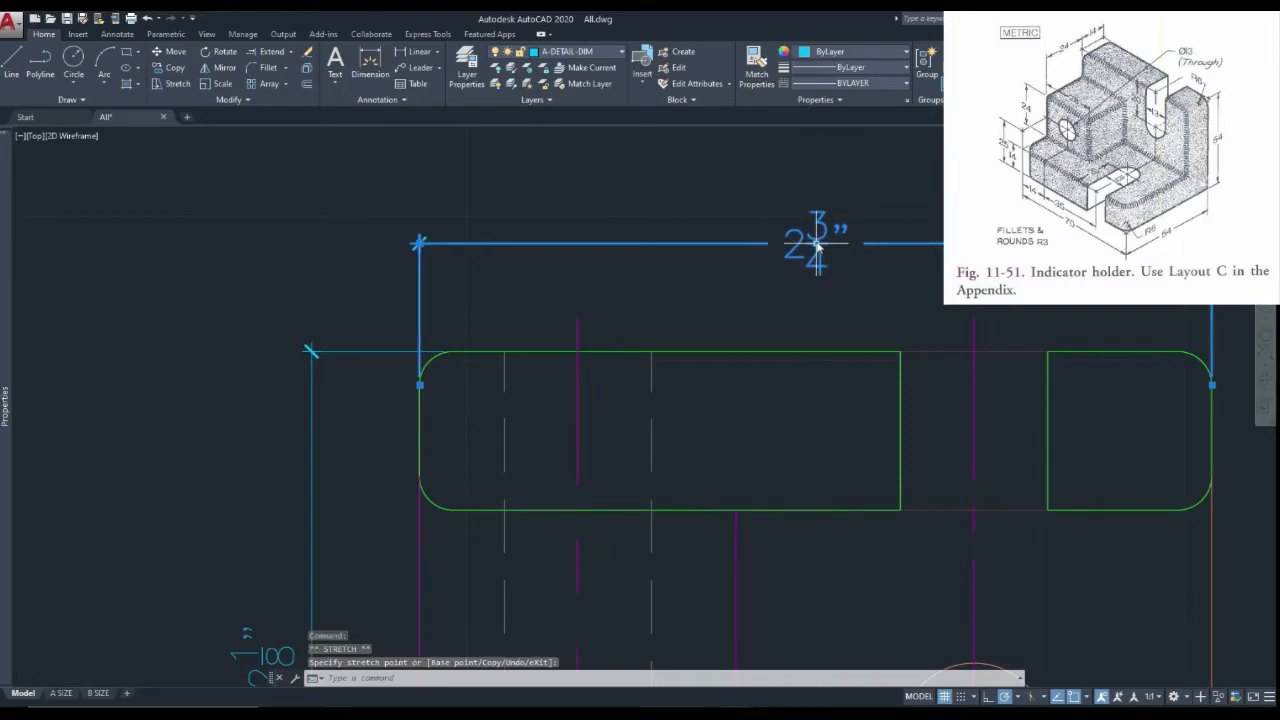
Step: Move the text of the top view's overall depth dimension onto its dimension line and clear the selection
scroll(812, 248, "down", 5)
scroll(654, 338, "up", 8)
left_click(646, 357)
left_click(646, 351)
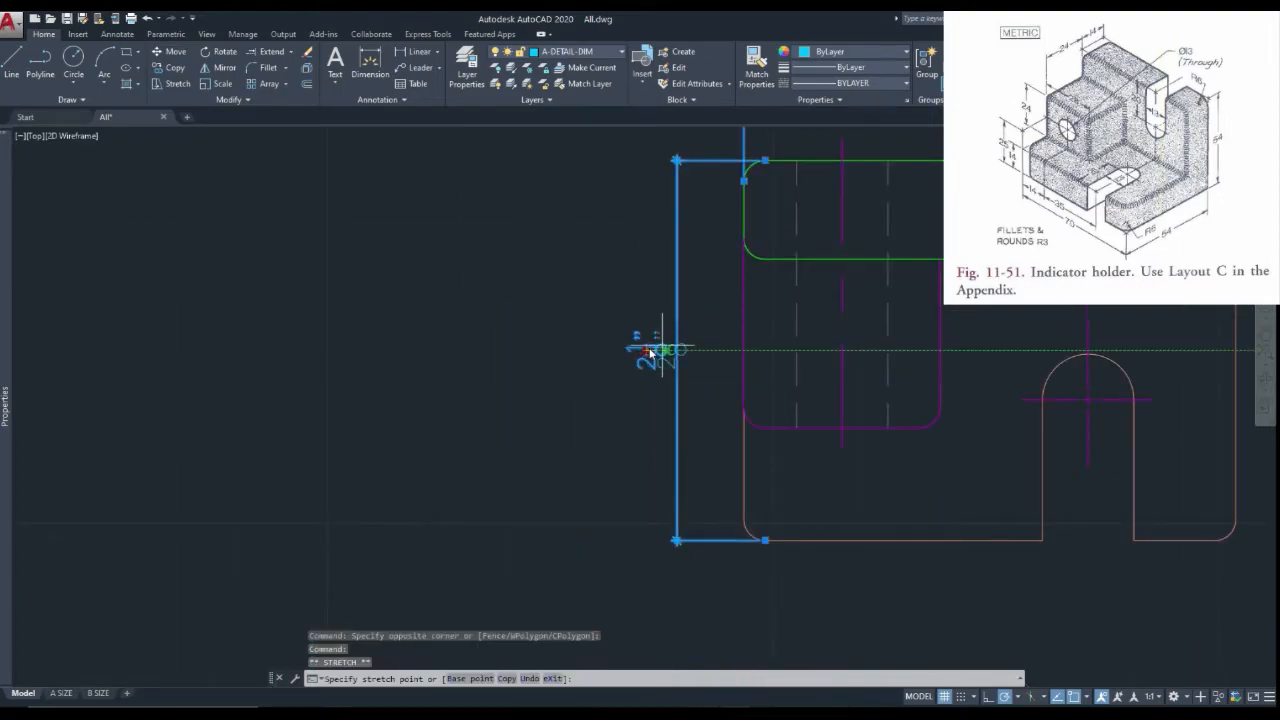
left_click(677, 349)
scroll(680, 349, "down", 5)
key("Escape")
Step: Change the FLASHING note beneath the front view to read FRONT
scroll(792, 457, "up", 4)
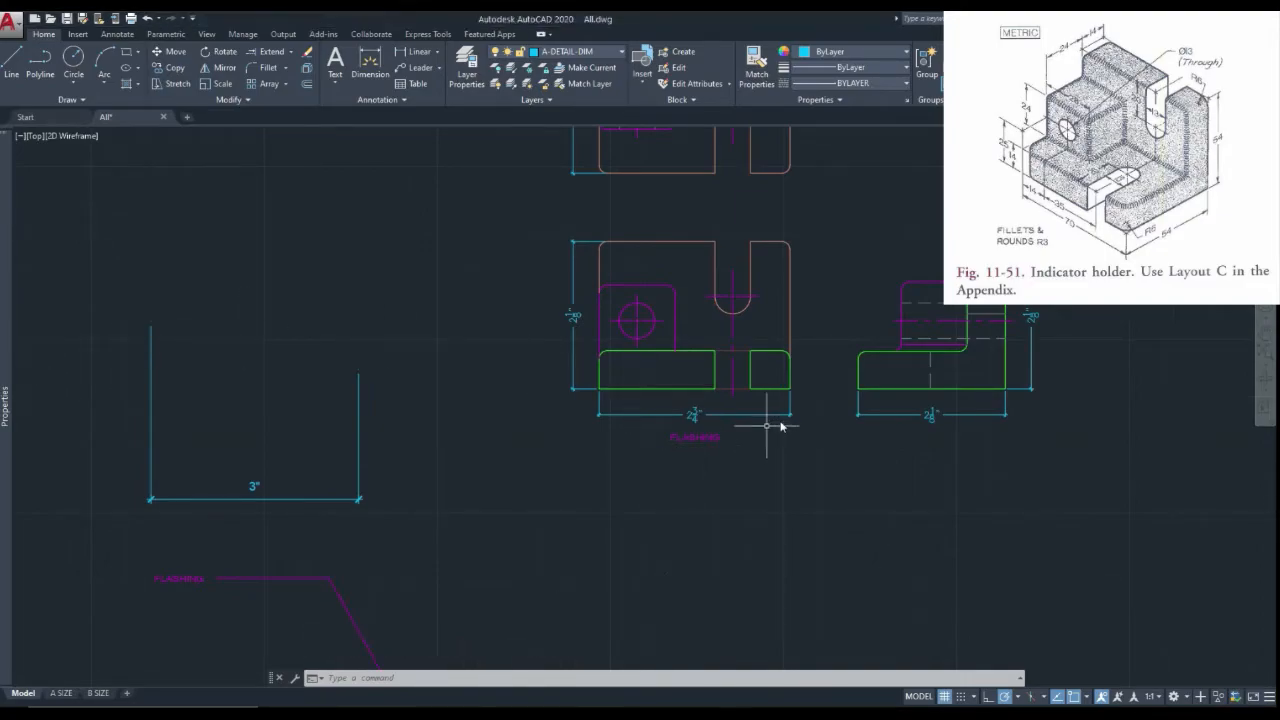
scroll(777, 426, "up", 2)
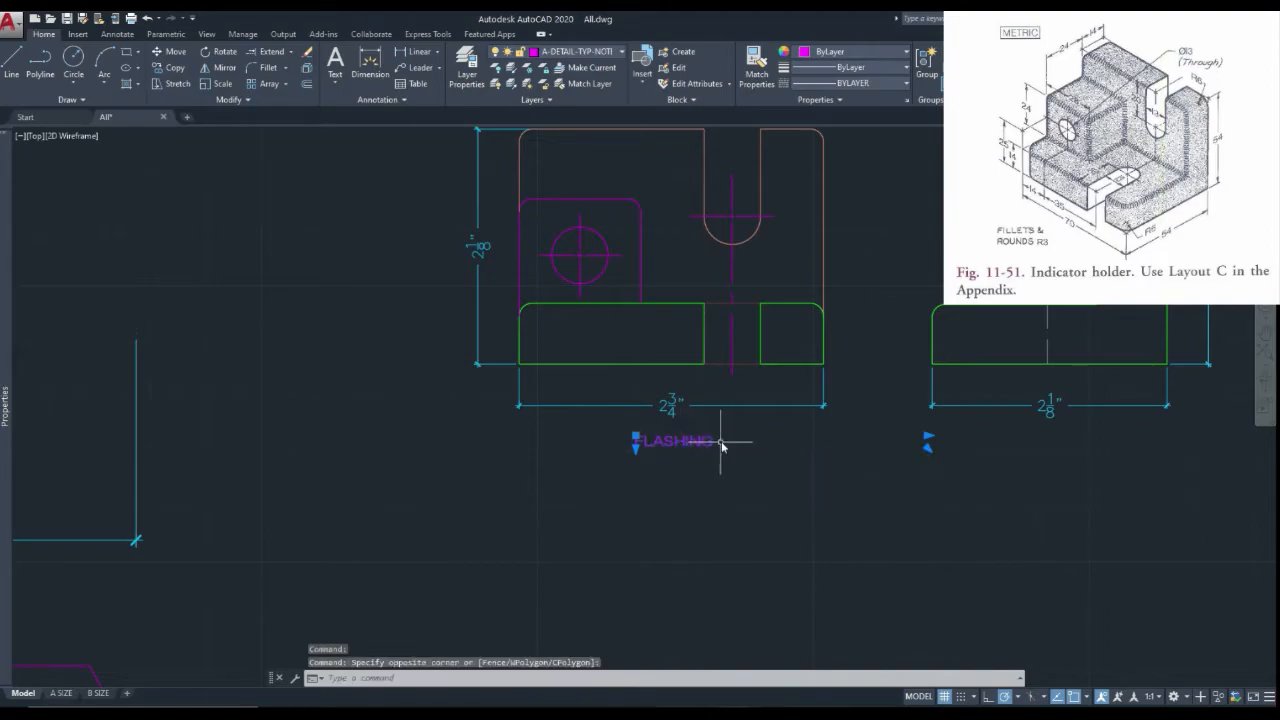
double_click(712, 441)
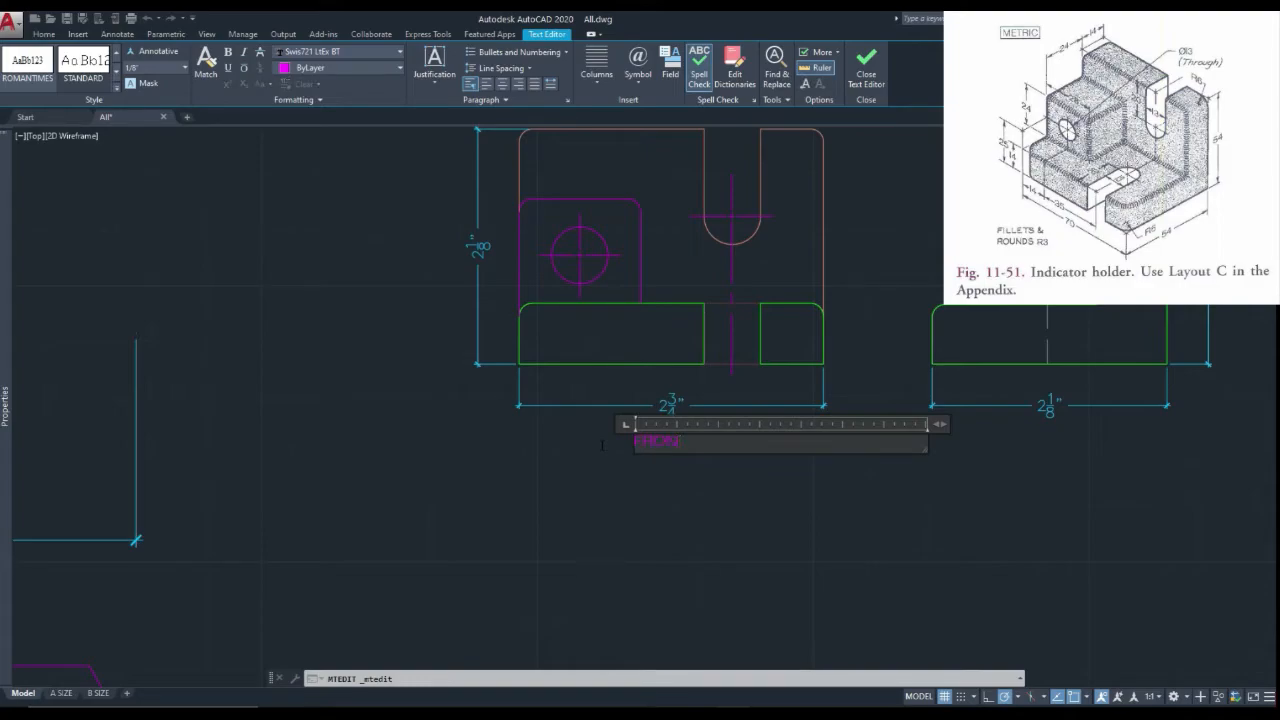
left_click(648, 490)
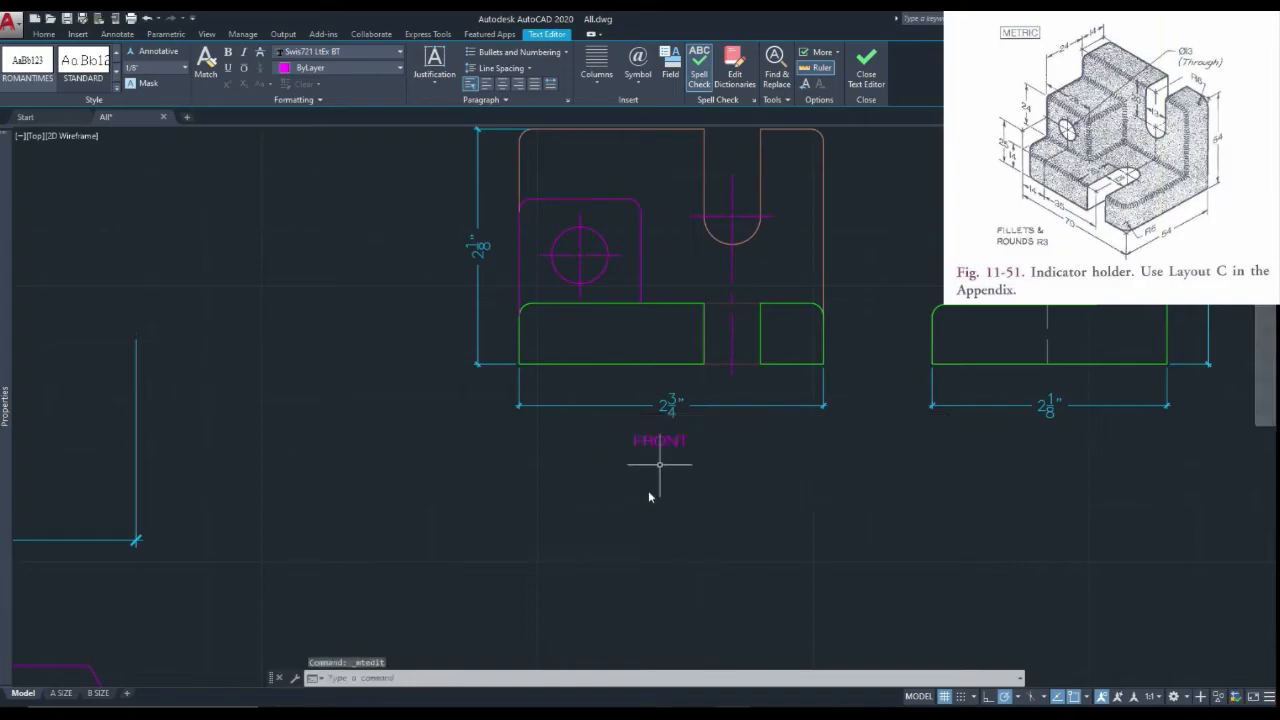
Step: Center-justify the FRONT label within its text box
left_click(662, 441)
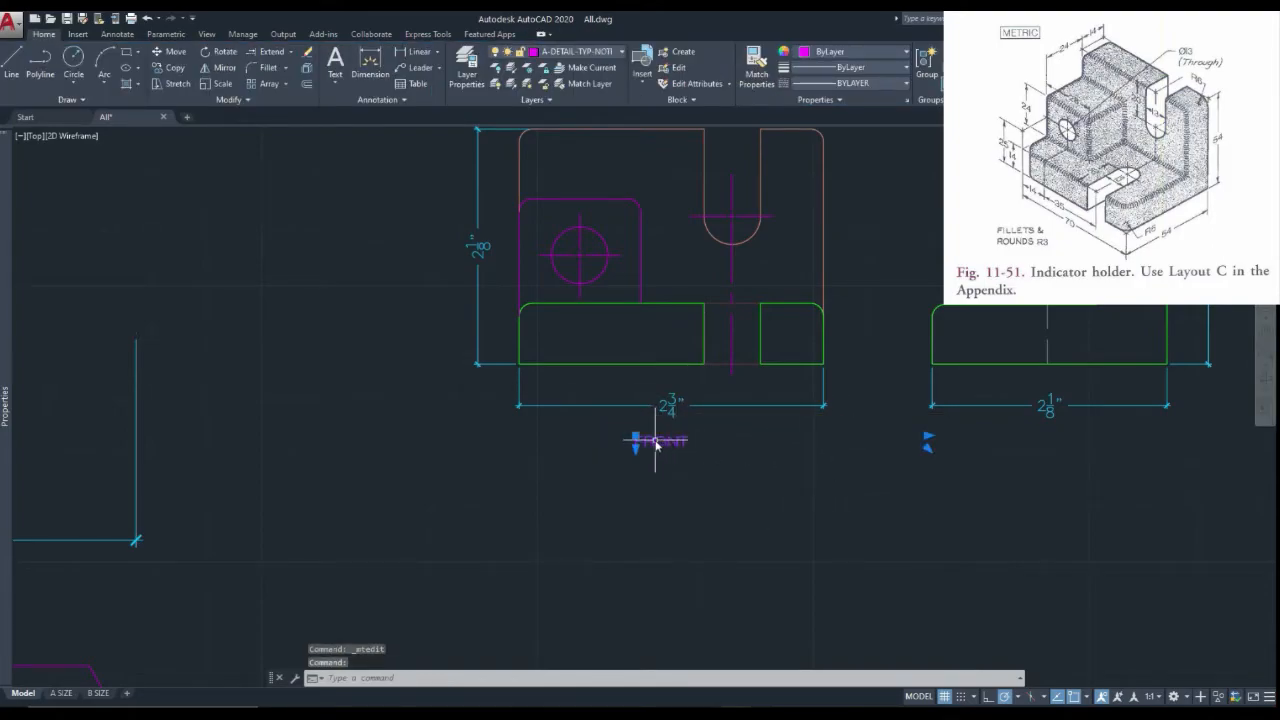
double_click(657, 446)
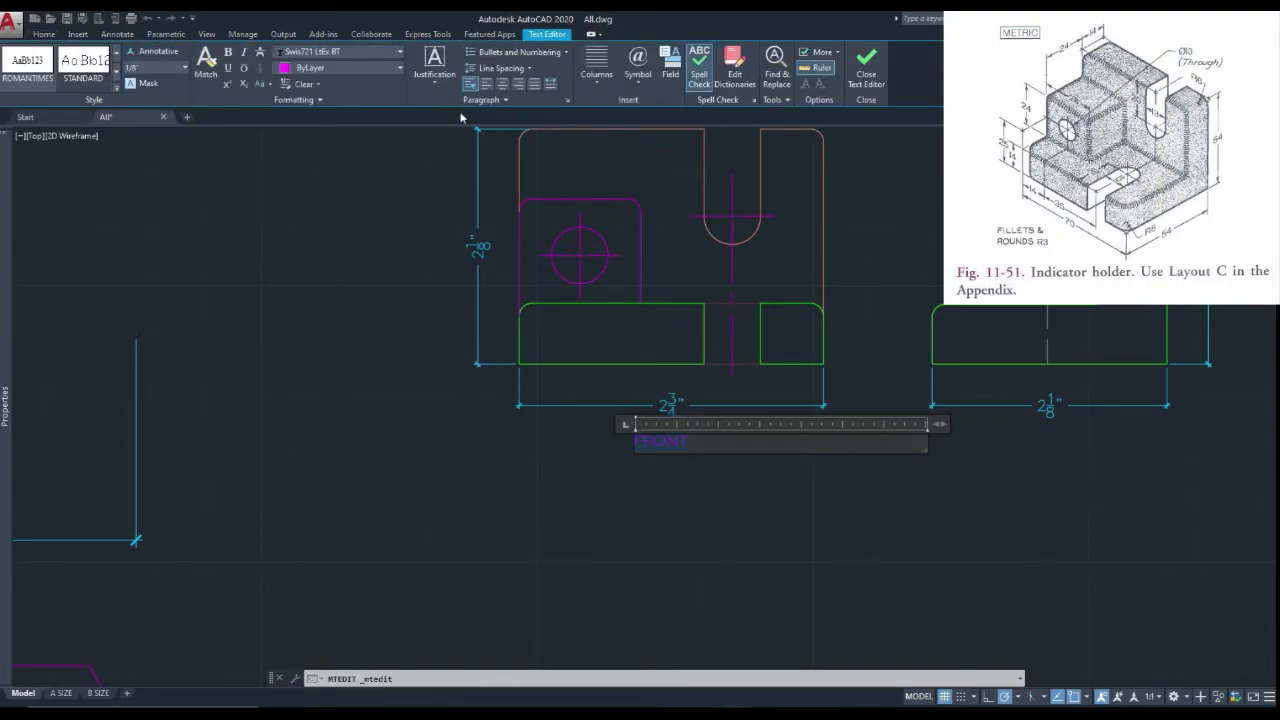
left_click(642, 488)
Step: Align the FRONT label's text box with the front view, matching its left and right edges to the view's width
left_click(751, 444)
left_click(636, 437)
left_click(636, 437)
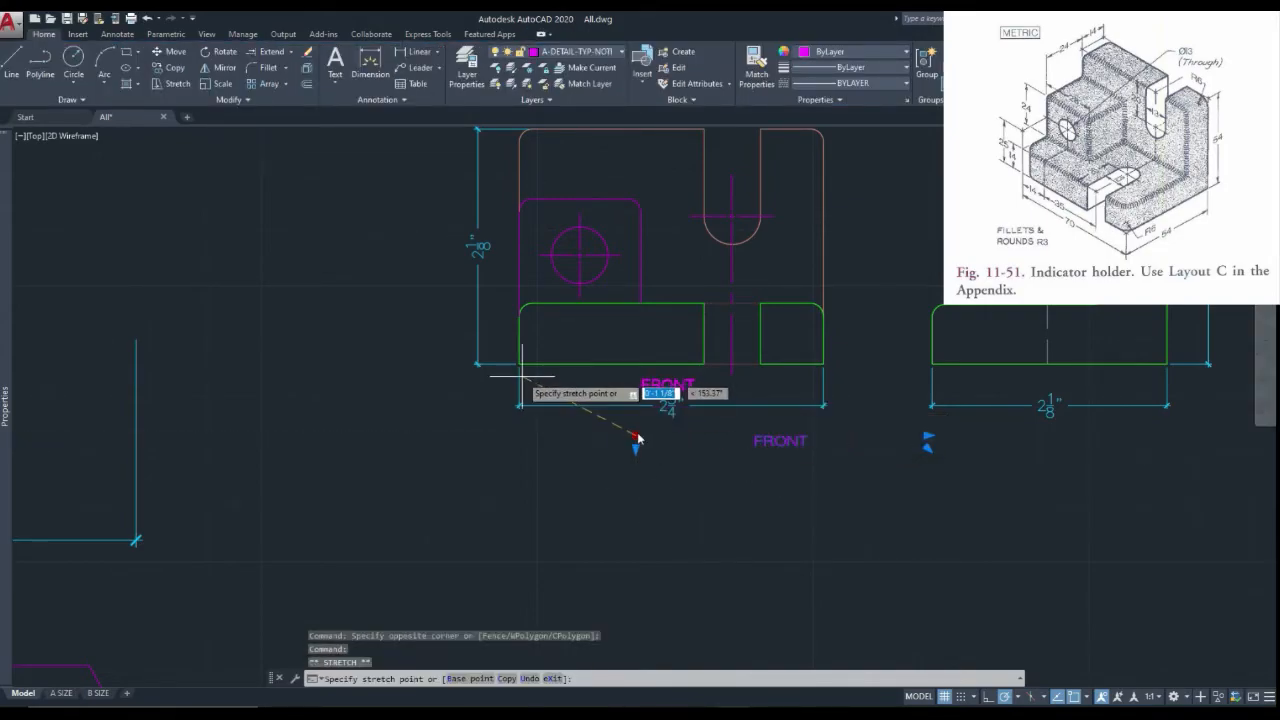
left_click(519, 436)
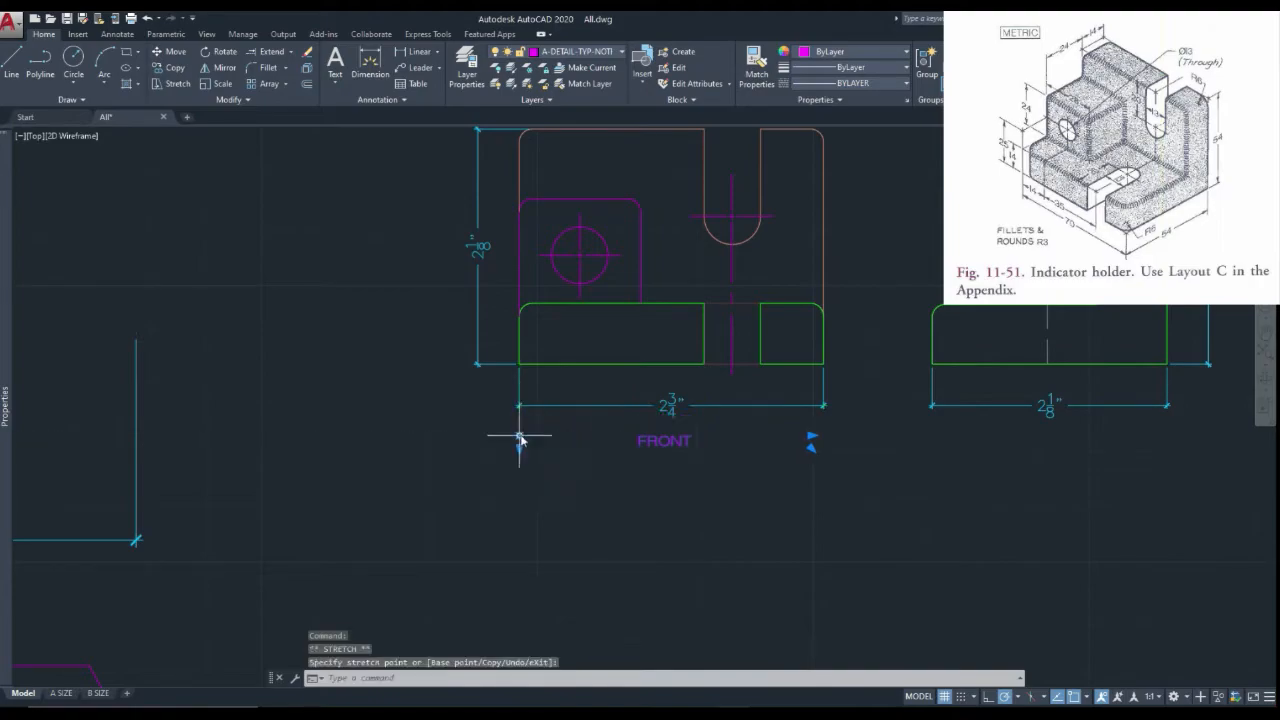
left_click(519, 440)
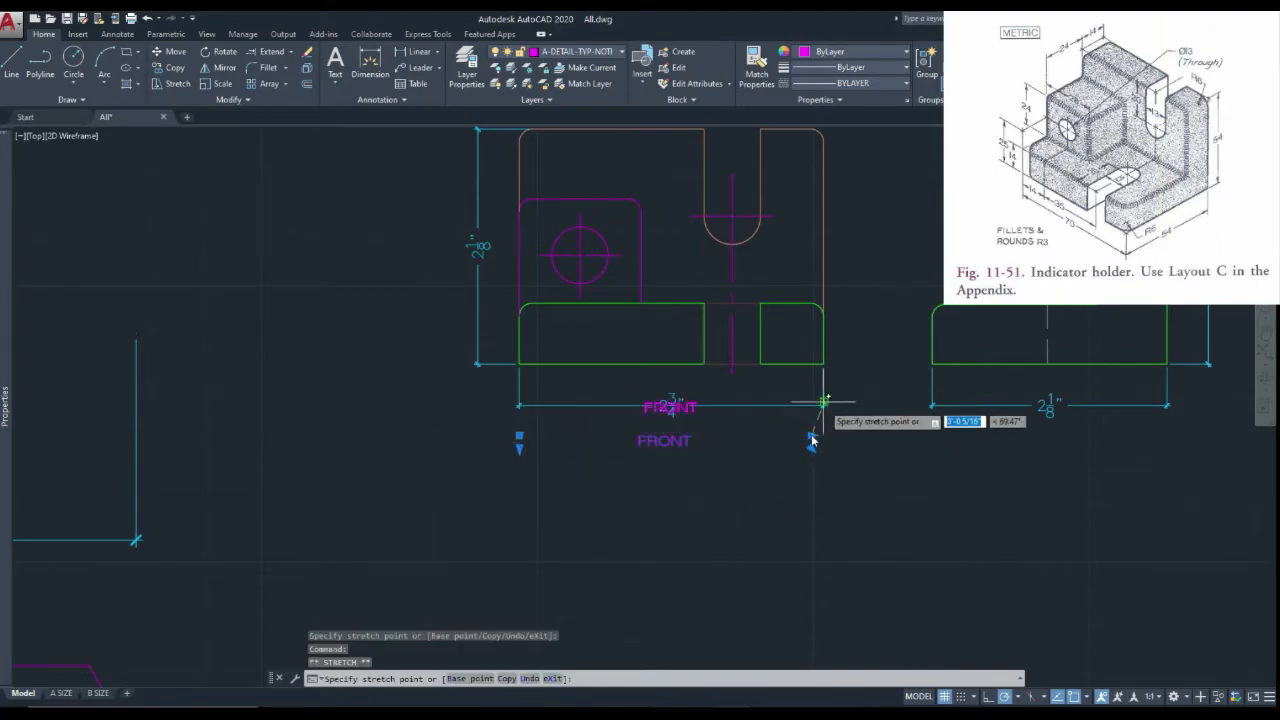
Step: Copy the FRONT label straight up to just beneath the top view
scroll(822, 437, "down", 2)
scroll(811, 443, "up", 1)
right_click(737, 343)
left_click(805, 489)
left_click(720, 456)
scroll(720, 456, "down", 3)
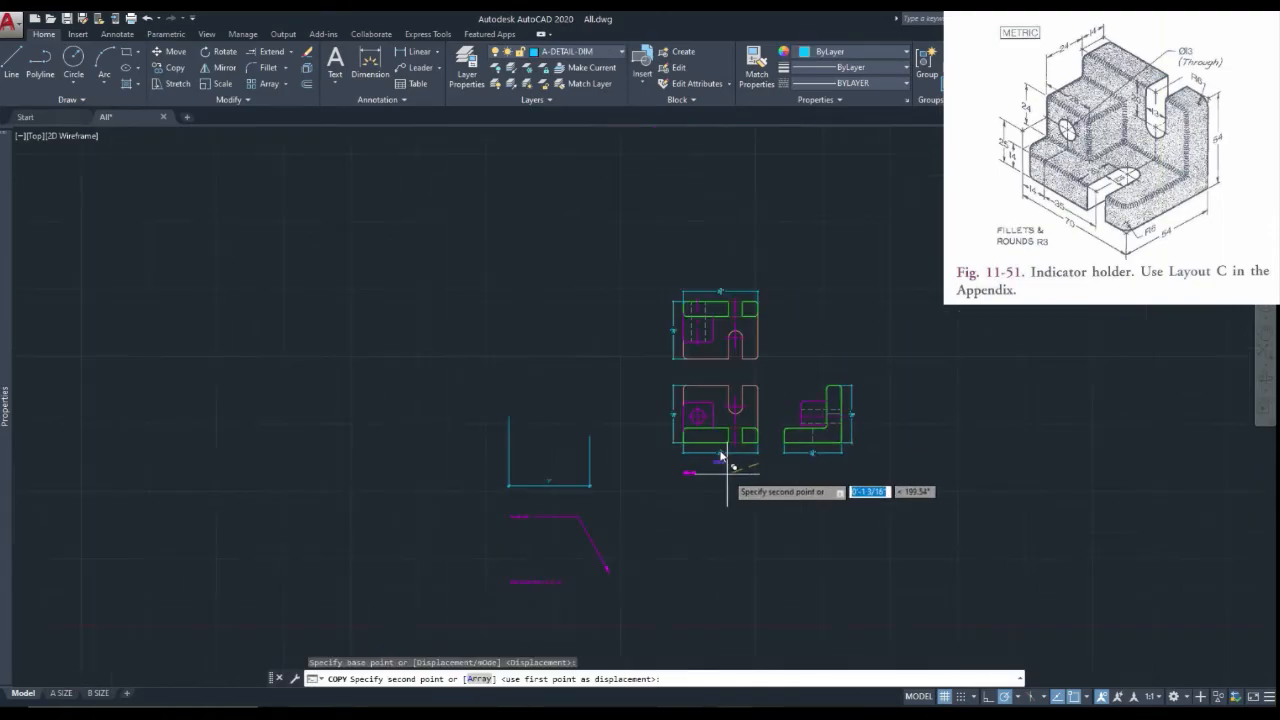
scroll(720, 456, "up", 5)
left_click(751, 358)
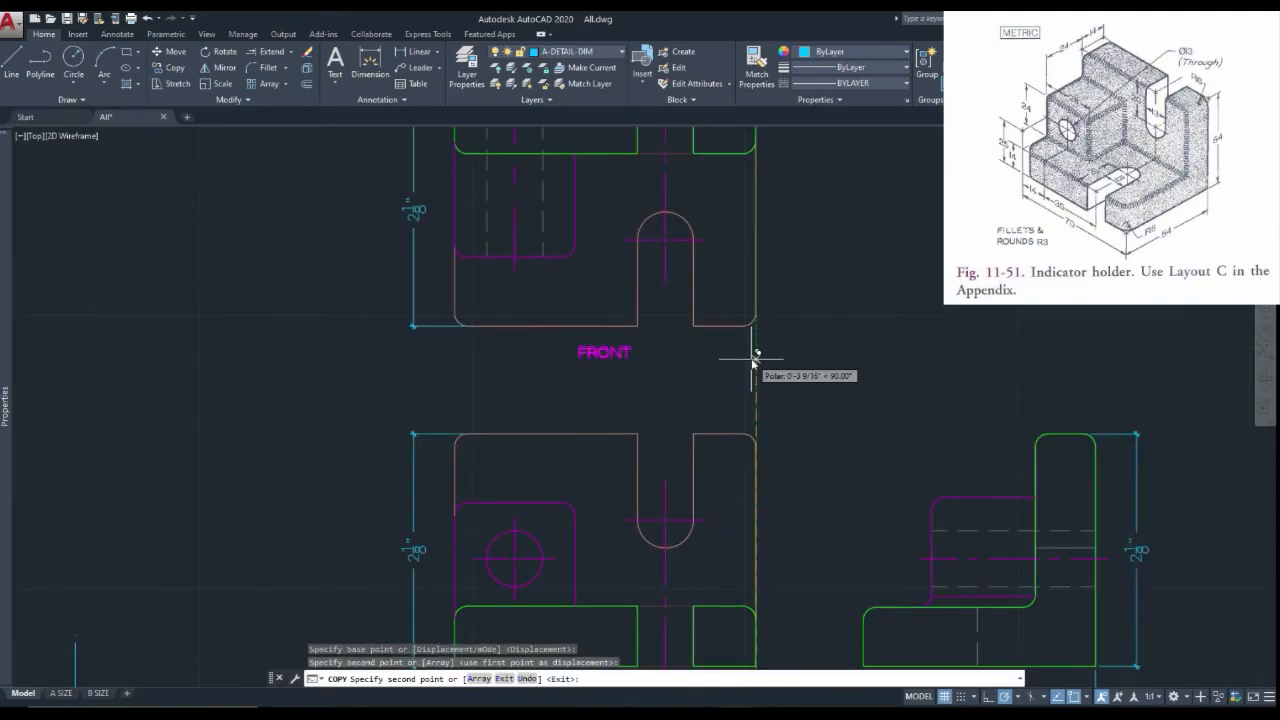
scroll(751, 358, "down", 3)
scroll(751, 358, "up", 2)
key("Escape")
Step: Extend the label beneath the front view to read FRONT VIEW
scroll(691, 522, "up", 4)
double_click(691, 520)
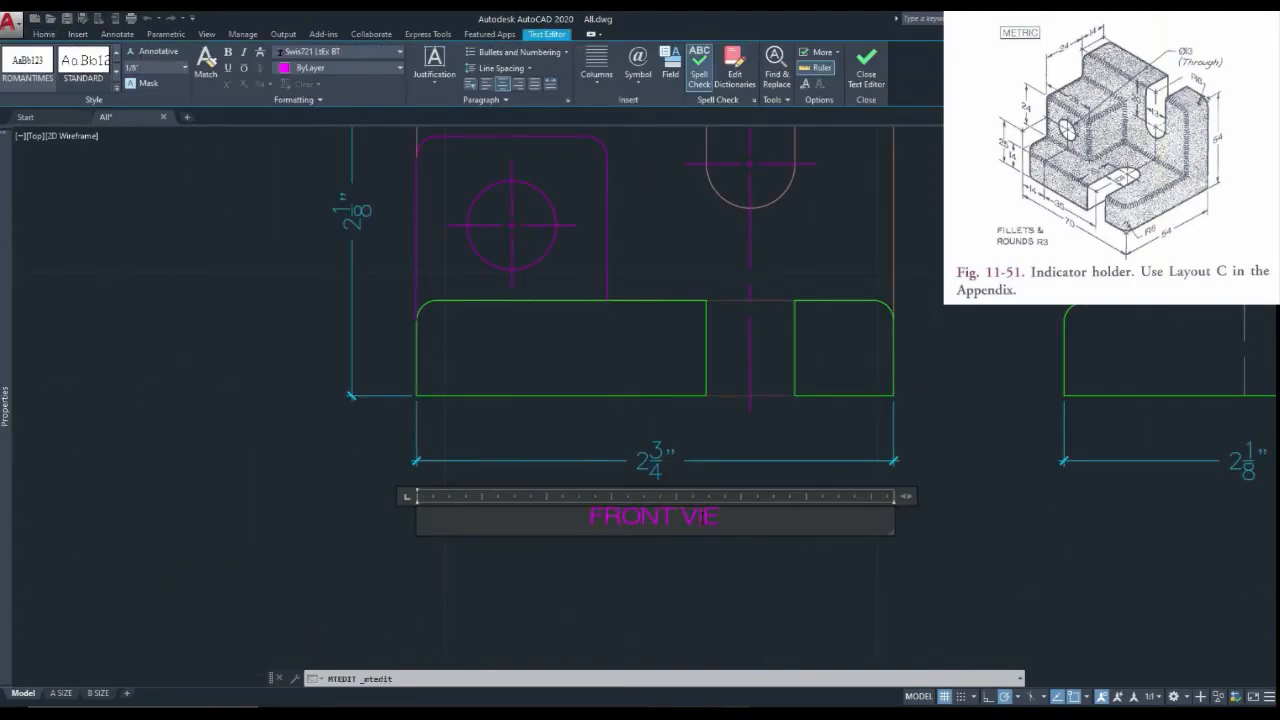
left_click(700, 586)
Step: Change the copied label beneath the top view to read TOP VIEW
scroll(704, 587, "down", 4)
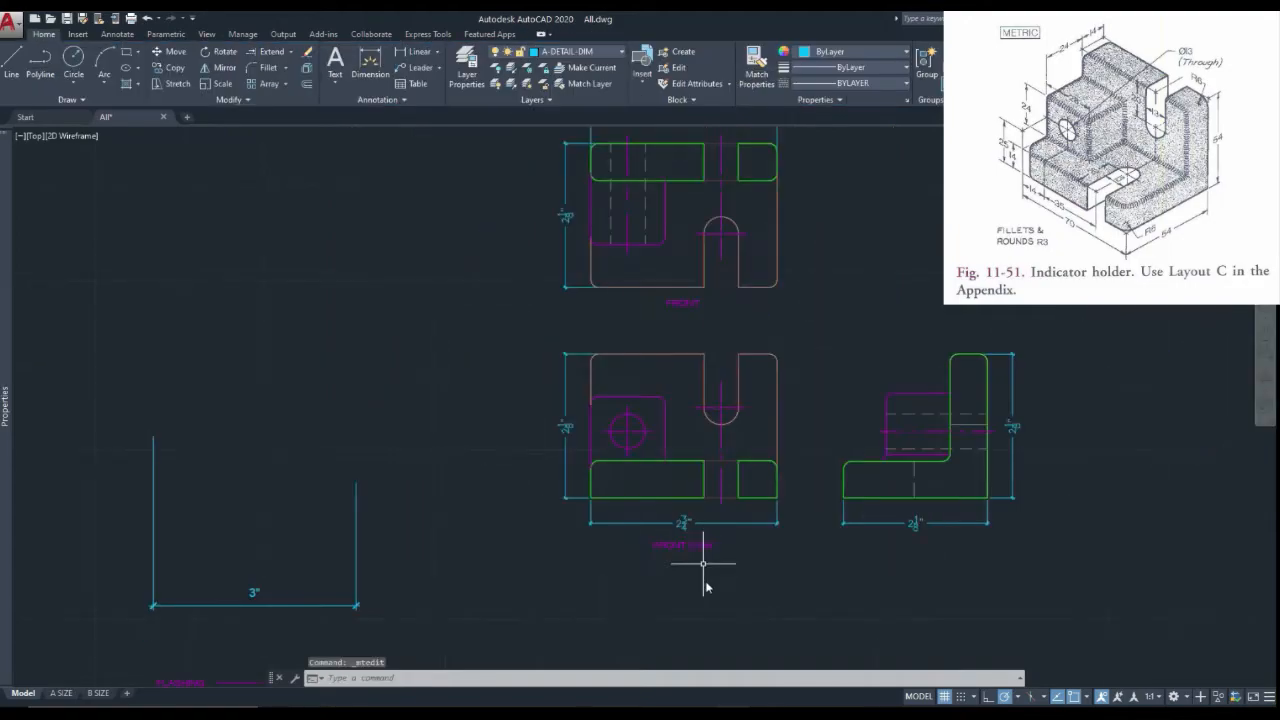
scroll(705, 587, "down", 4)
scroll(703, 590, "up", 4)
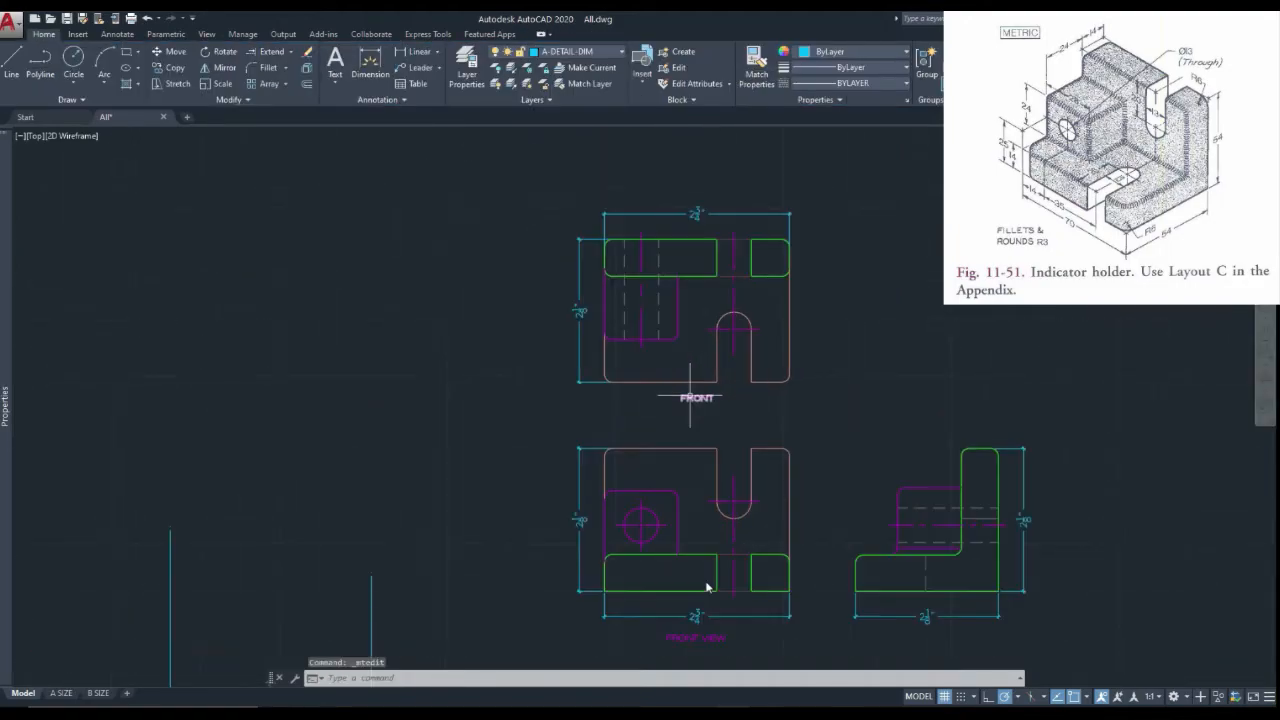
double_click(689, 400)
double_click(724, 408)
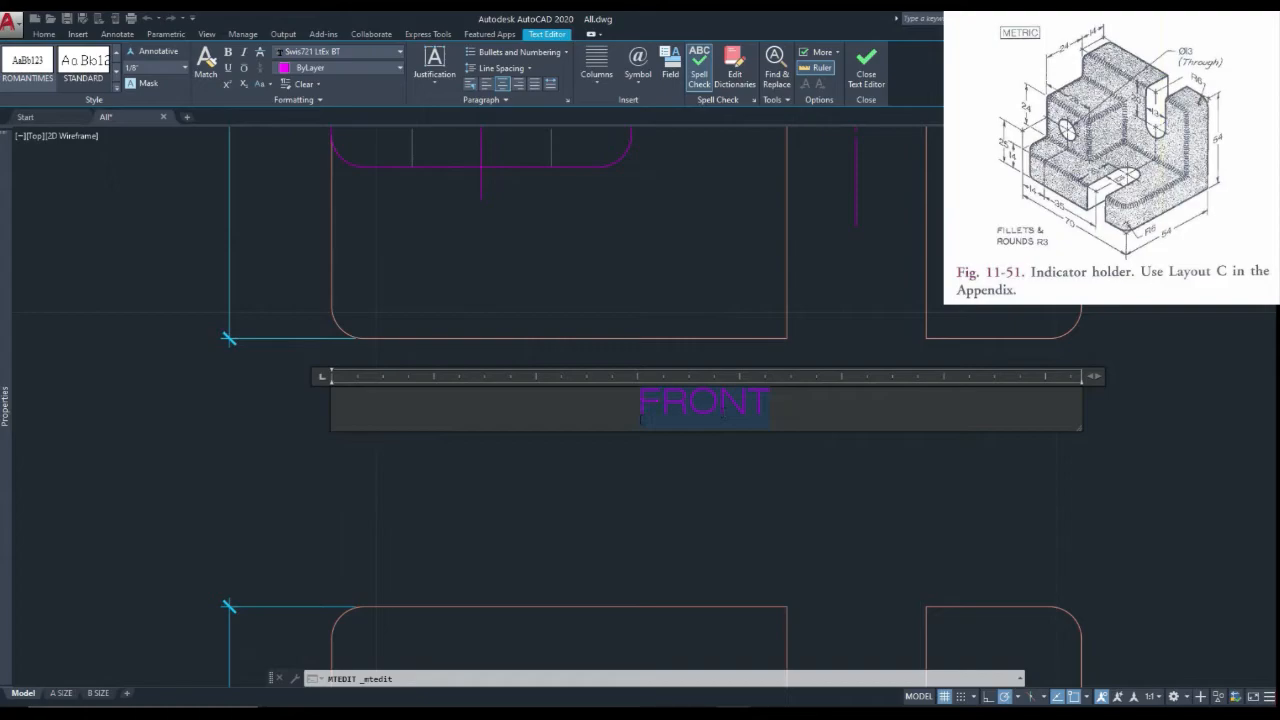
type("TOP V")
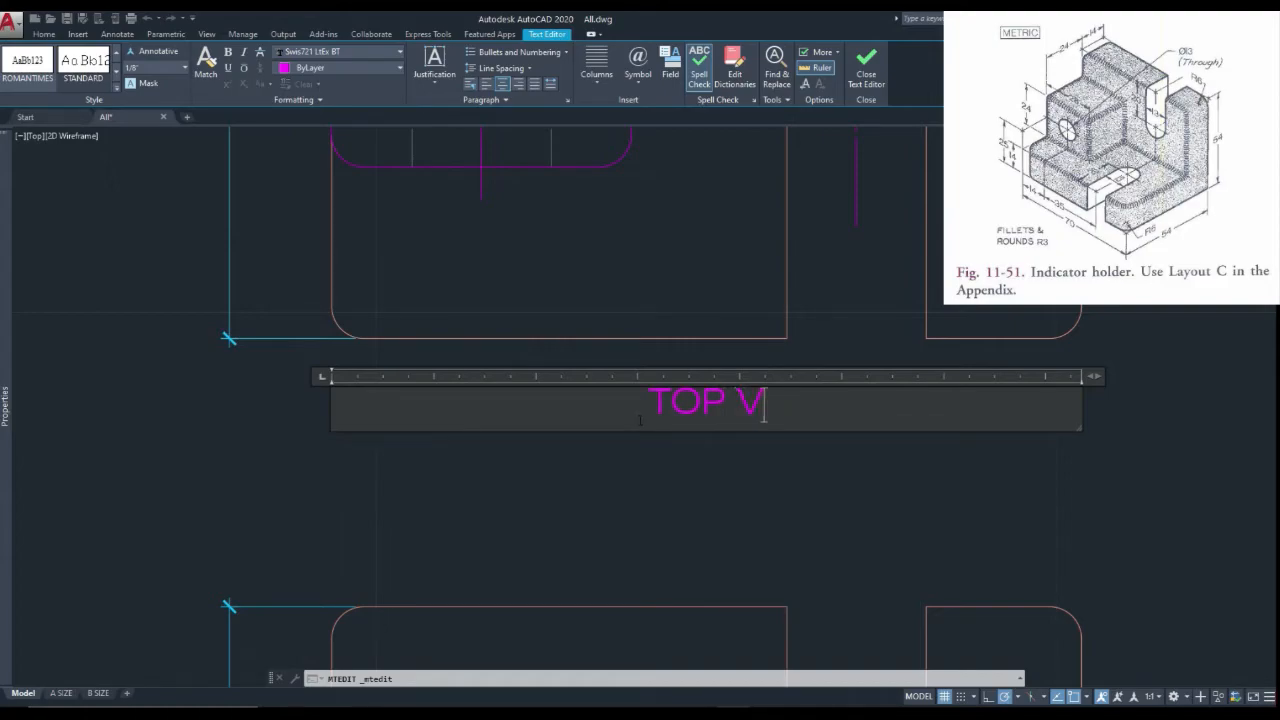
type("IEW")
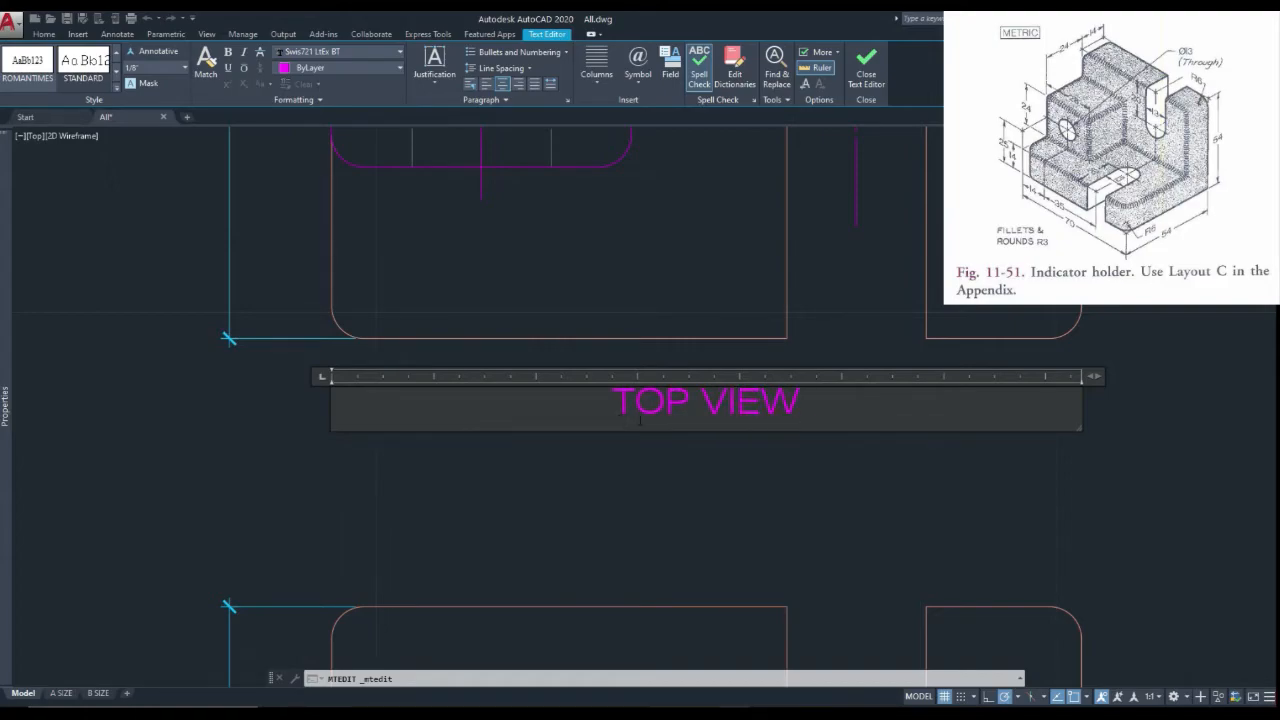
left_click(639, 501)
scroll(615, 426, "down", 8)
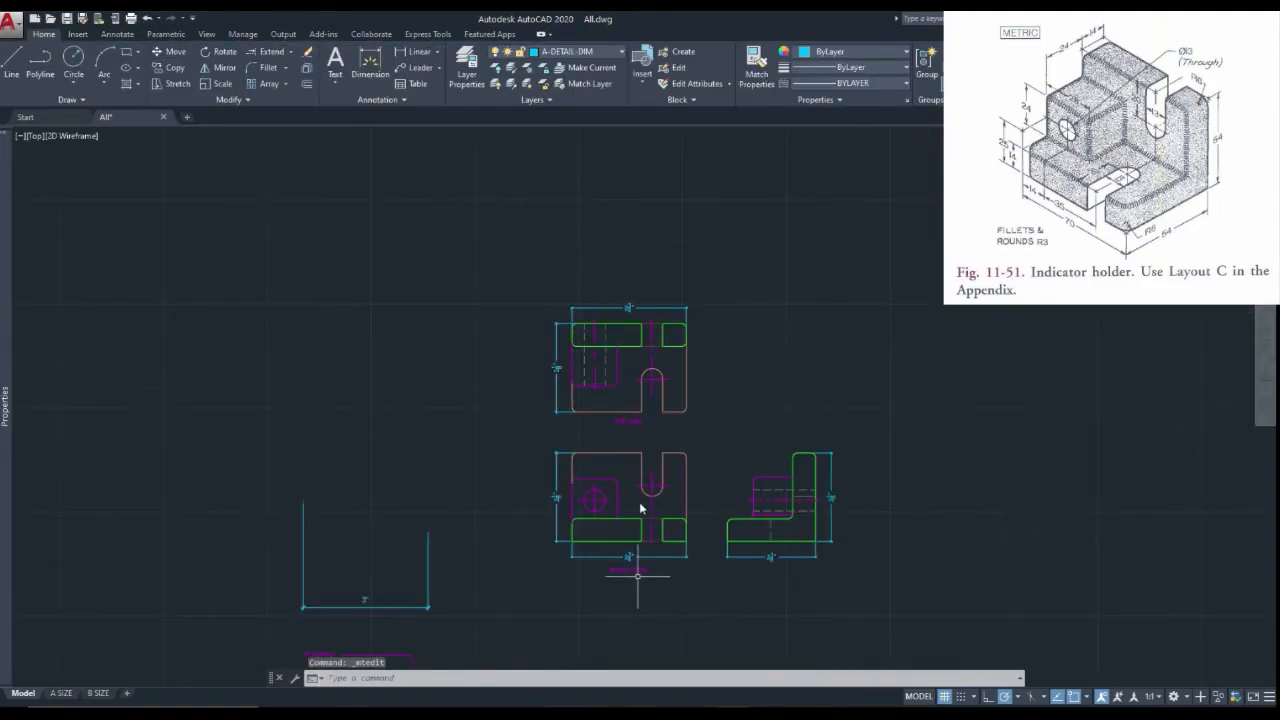
Step: Copy the FRONT VIEW label beneath the side view, using the lower-left corners of the two views as base and second point
left_click(636, 576)
left_click(632, 569)
right_click(632, 570)
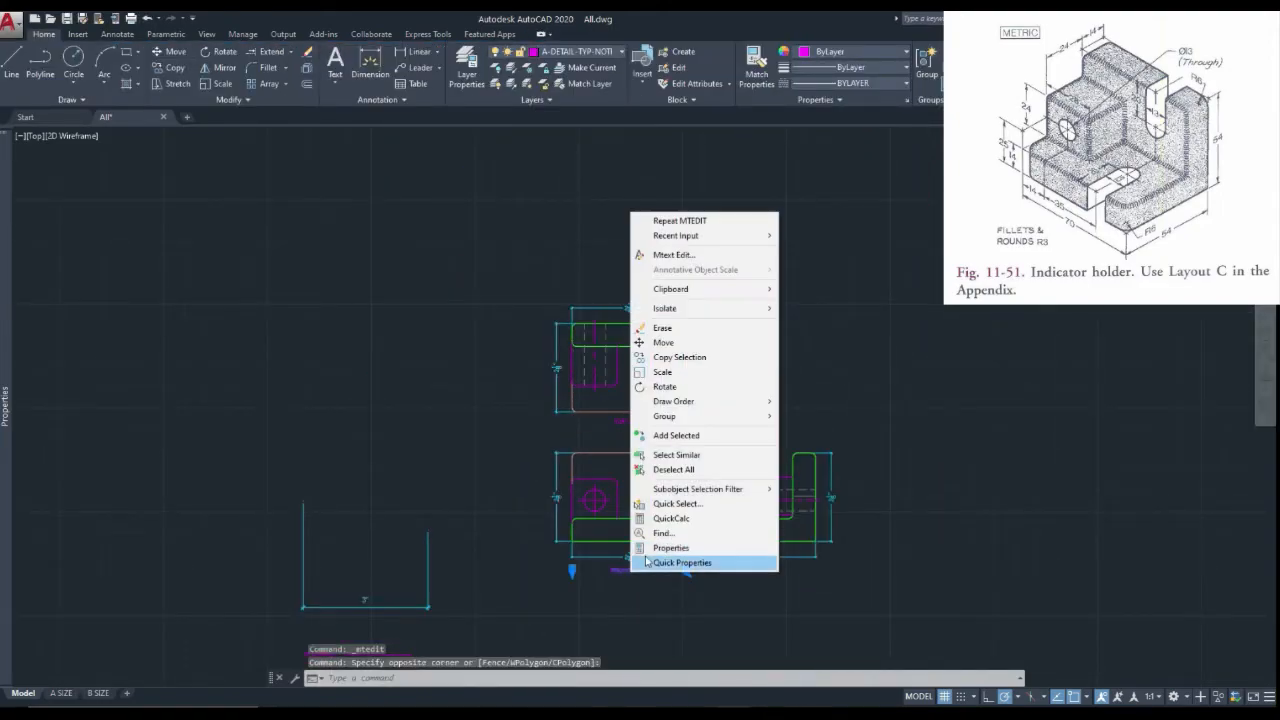
left_click(683, 359)
scroll(683, 364, "up", 3)
left_click(519, 504)
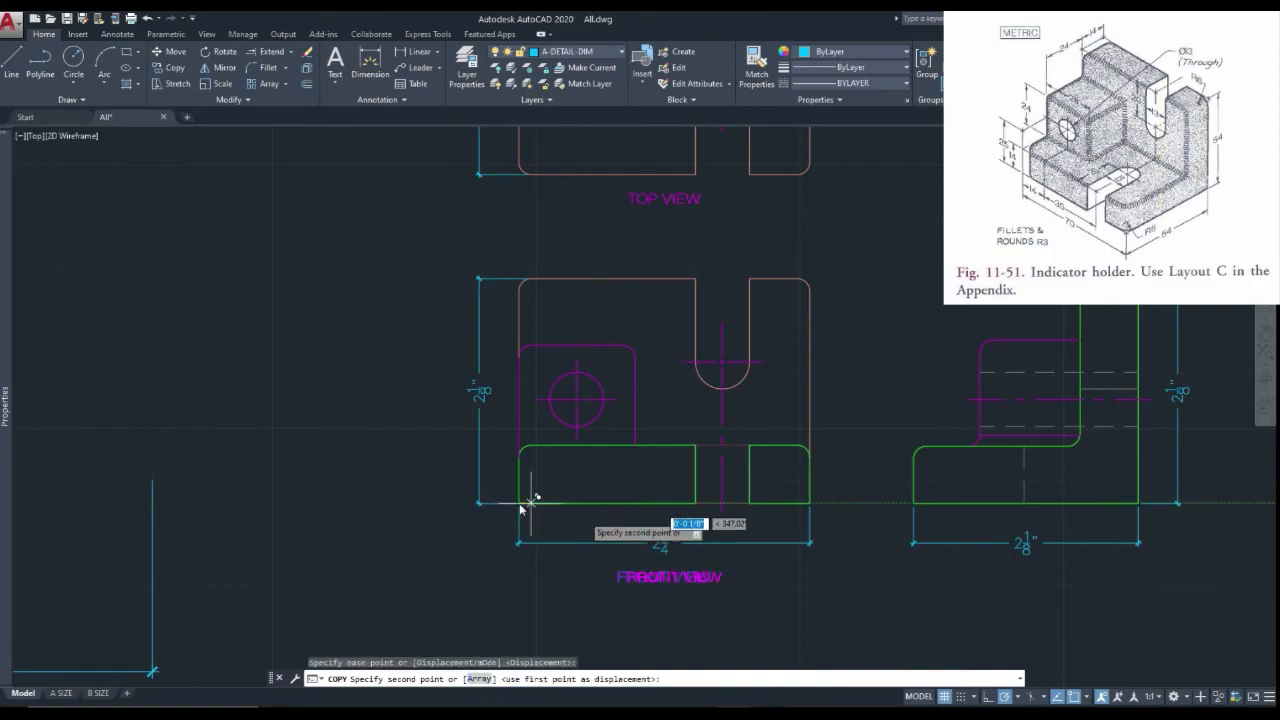
left_click(915, 505)
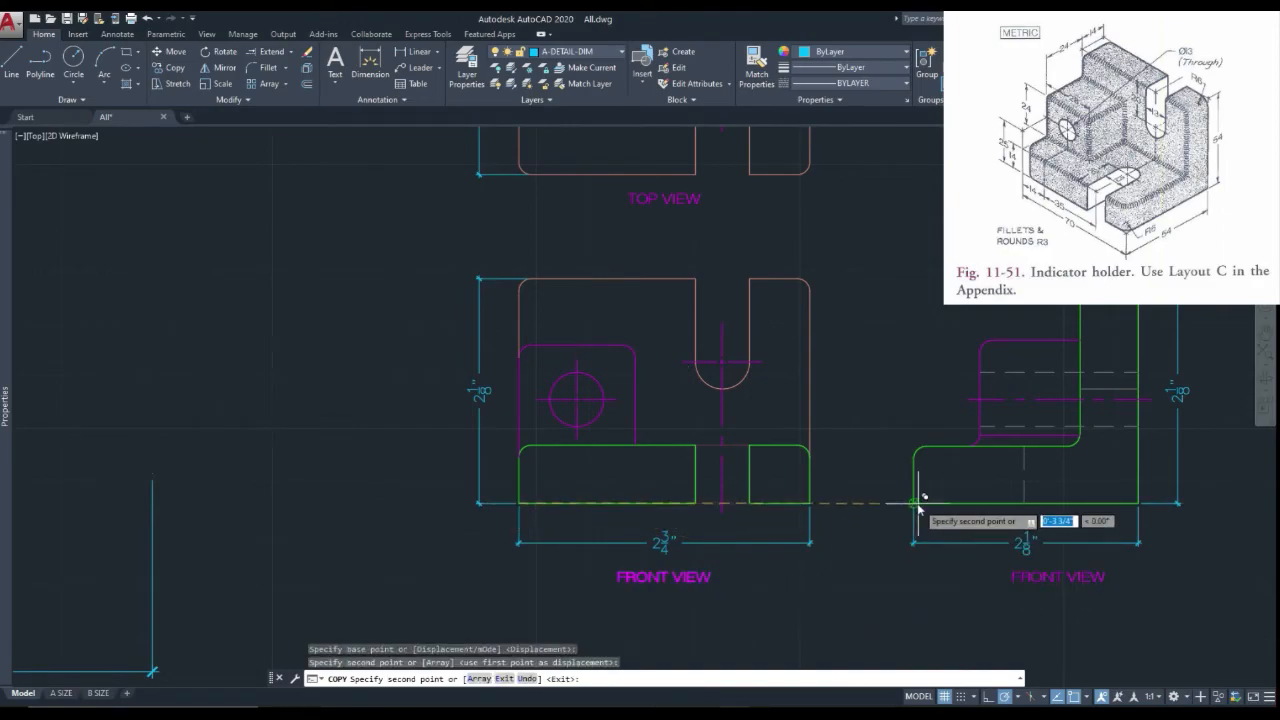
scroll(864, 511, "down", 4)
scroll(935, 528, "up", 2)
key("Escape")
Step: Narrow the copied label's text box so its right edge lines up with the side view's right edge
left_click(974, 533)
left_click(969, 548)
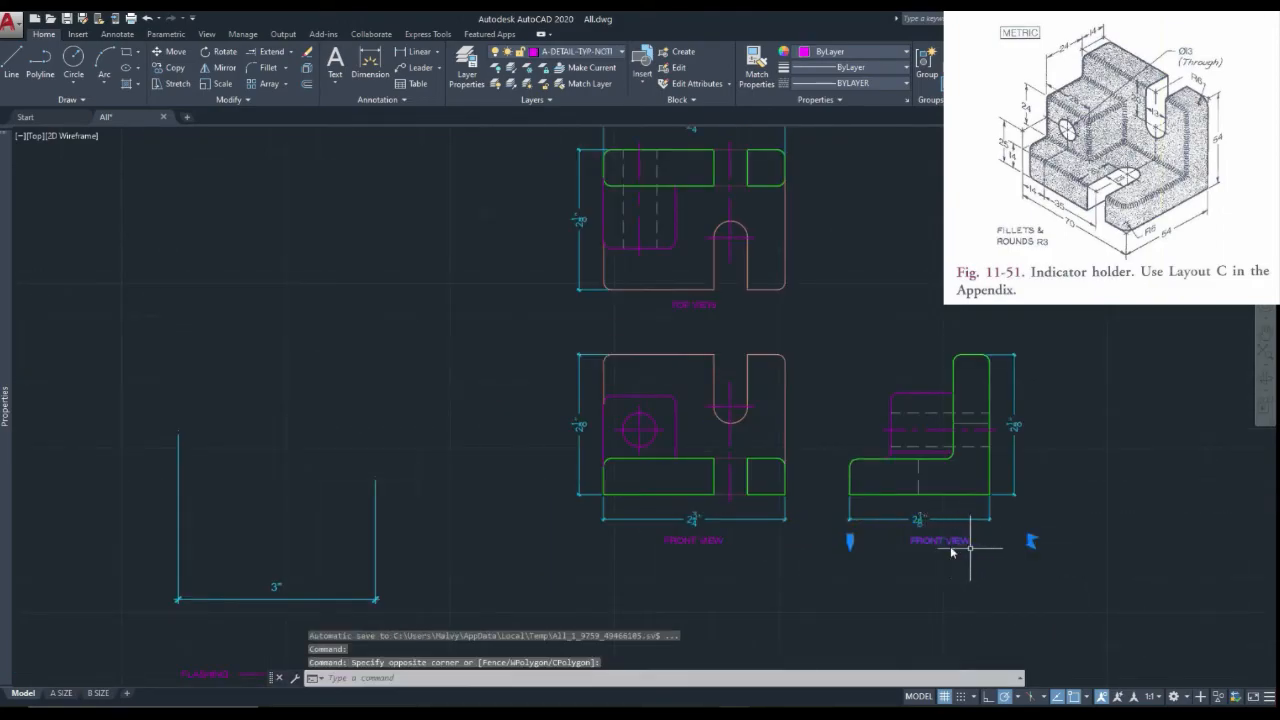
left_click(1030, 535)
scroll(1030, 534, "up", 4)
left_click(1052, 561)
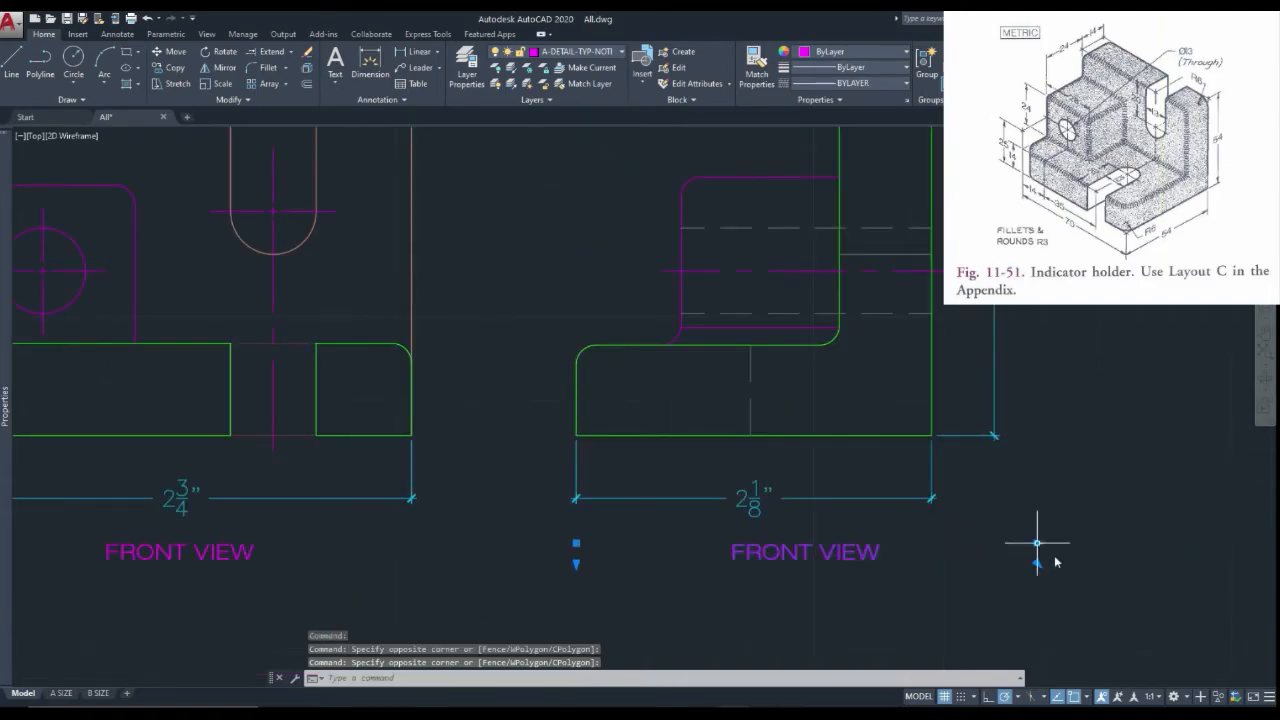
left_click(1038, 545)
left_click(933, 543)
key("Escape")
Step: Change the label beneath the side view to read RIGHT VIEW
double_click(821, 563)
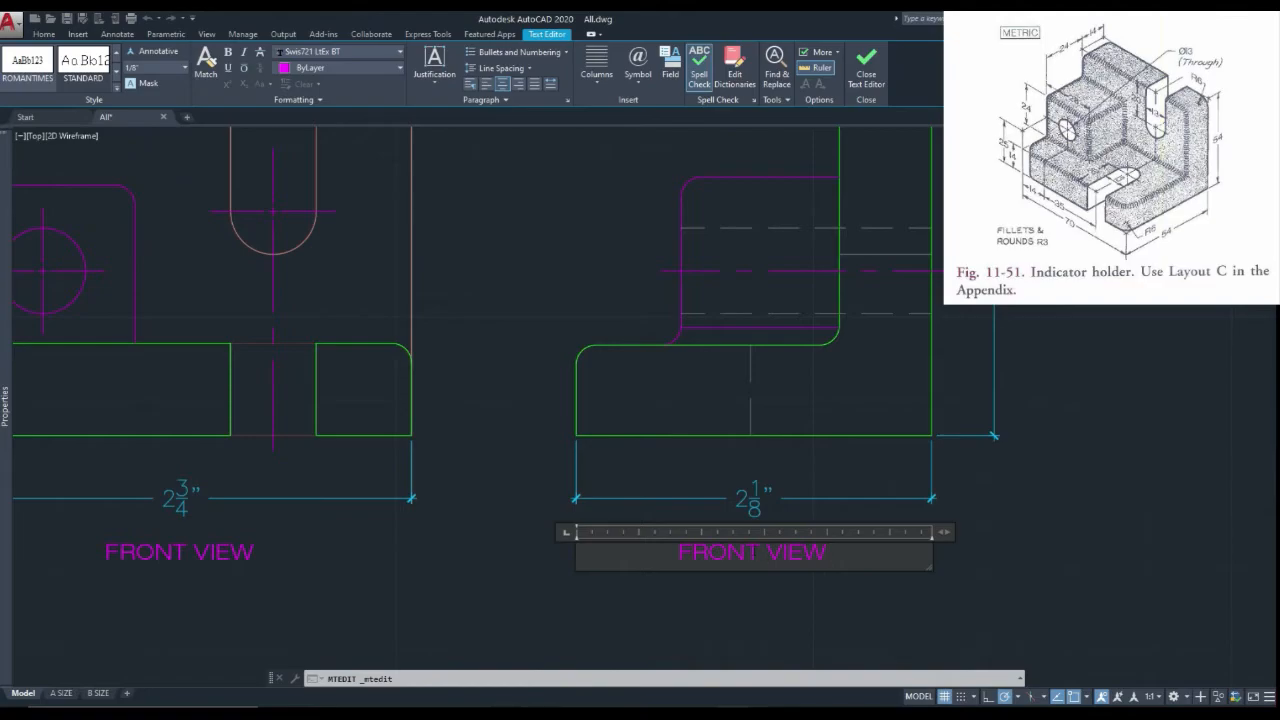
type("RIGH")
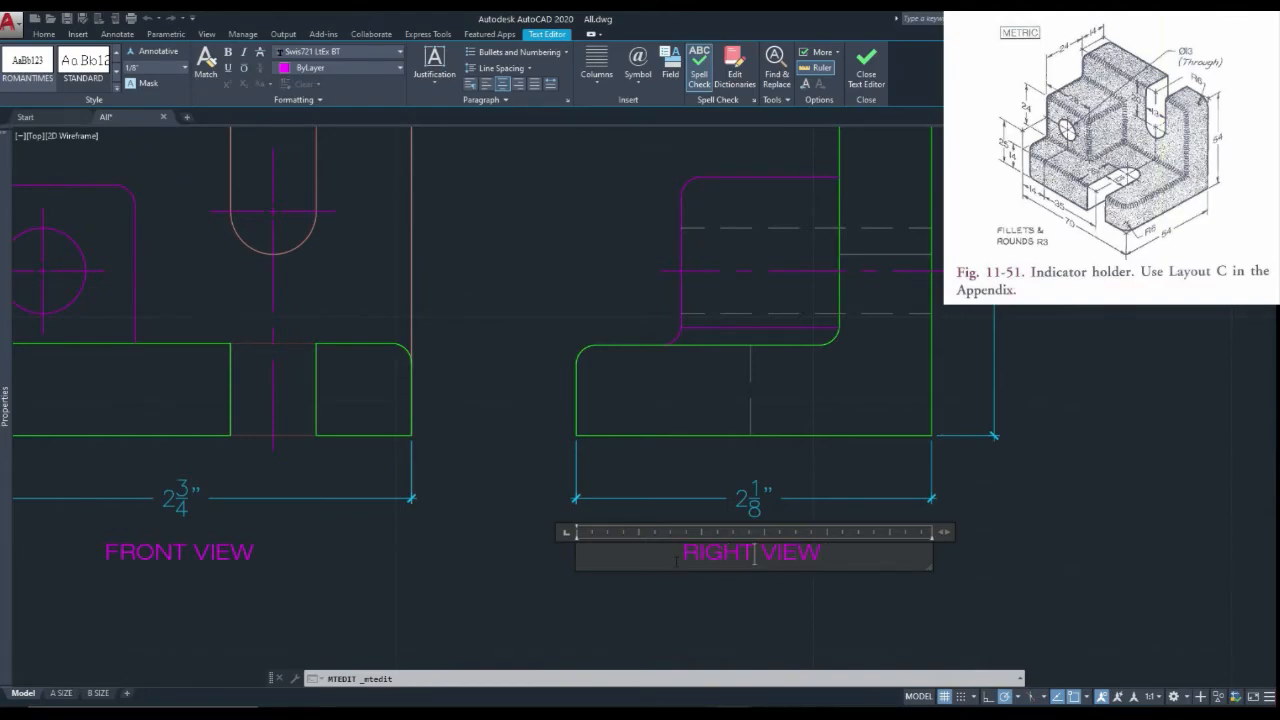
left_click(671, 620)
Step: Switch to the A SIZE layout, activate its viewport and bring the three views into it
scroll(671, 620, "down", 6)
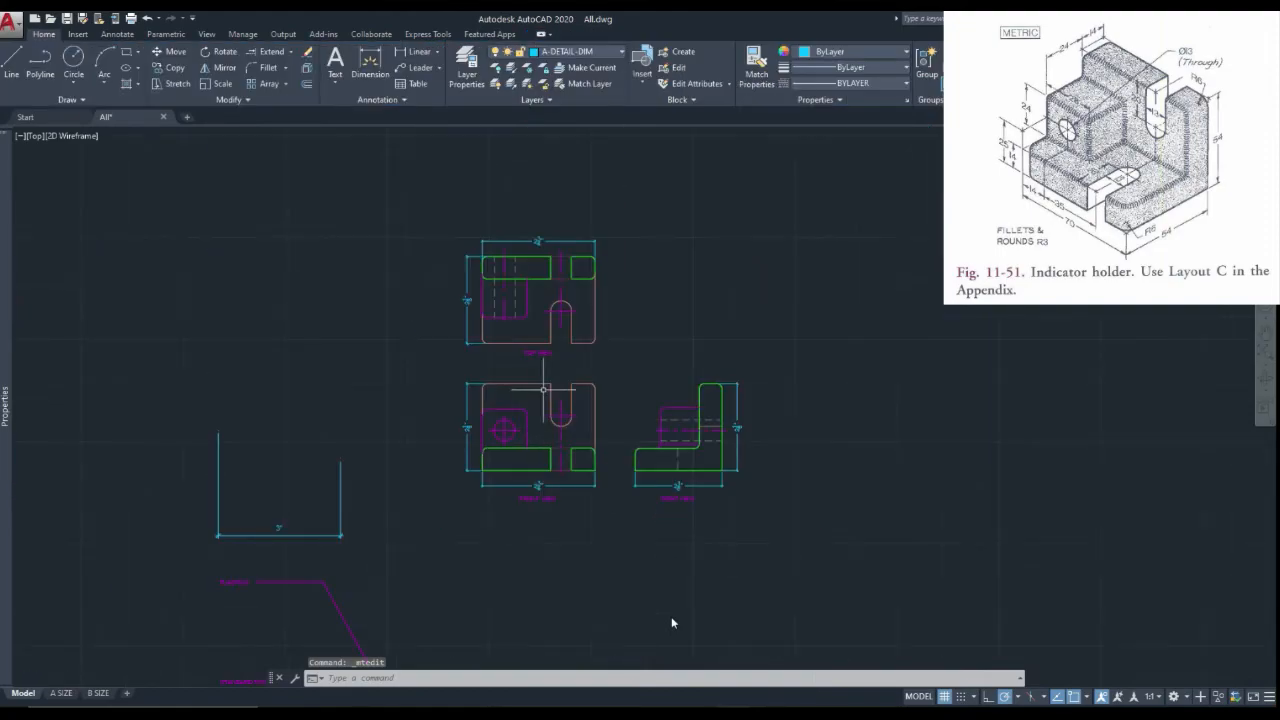
scroll(629, 398, "up", 2)
scroll(629, 394, "up", 1)
middle_click_drag(629, 394, 583, 397)
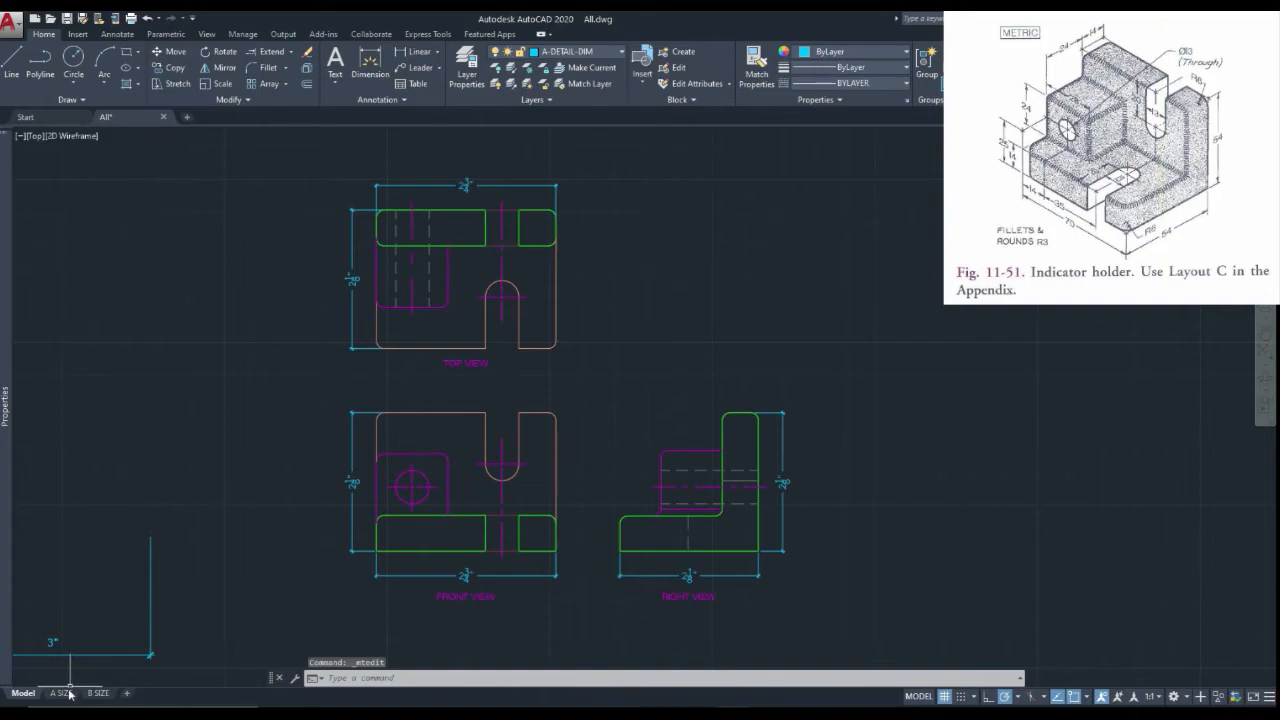
left_click(61, 693)
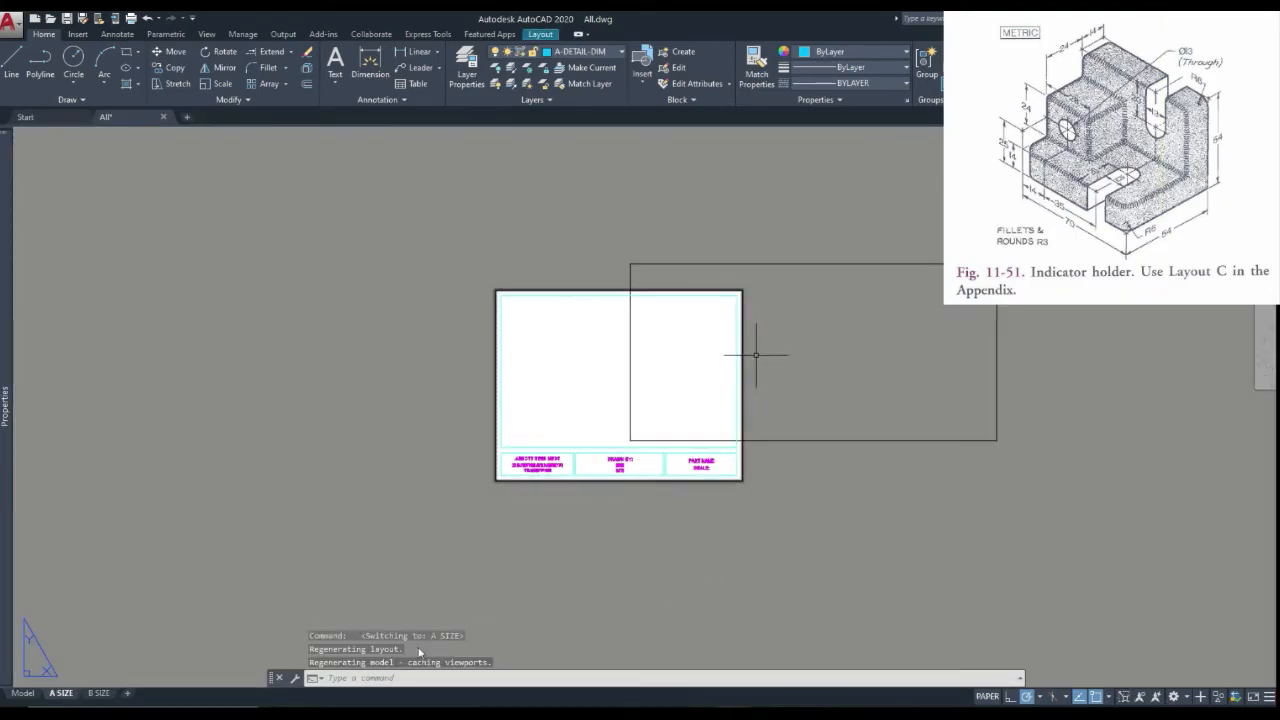
double_click(827, 374)
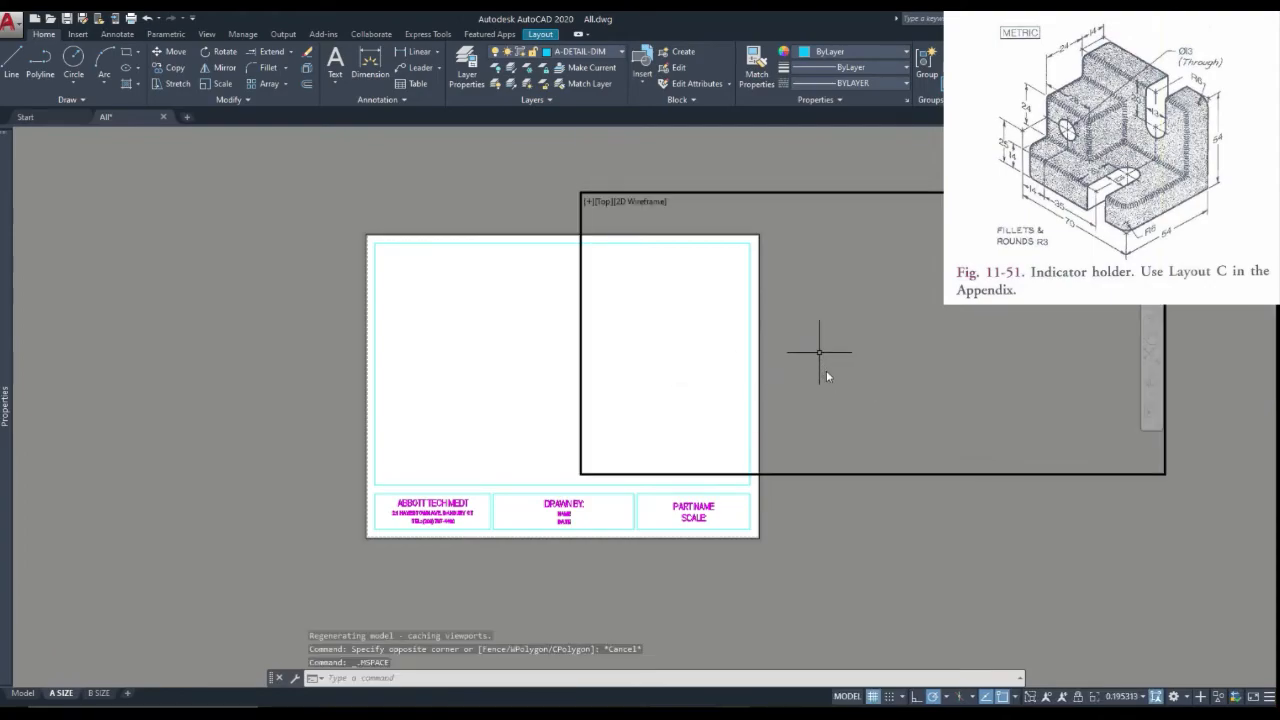
scroll(821, 350, "down", 10)
scroll(783, 367, "up", 5)
scroll(856, 320, "up", 5)
middle_click_drag(838, 200, 831, 290)
scroll(843, 322, "up", 12)
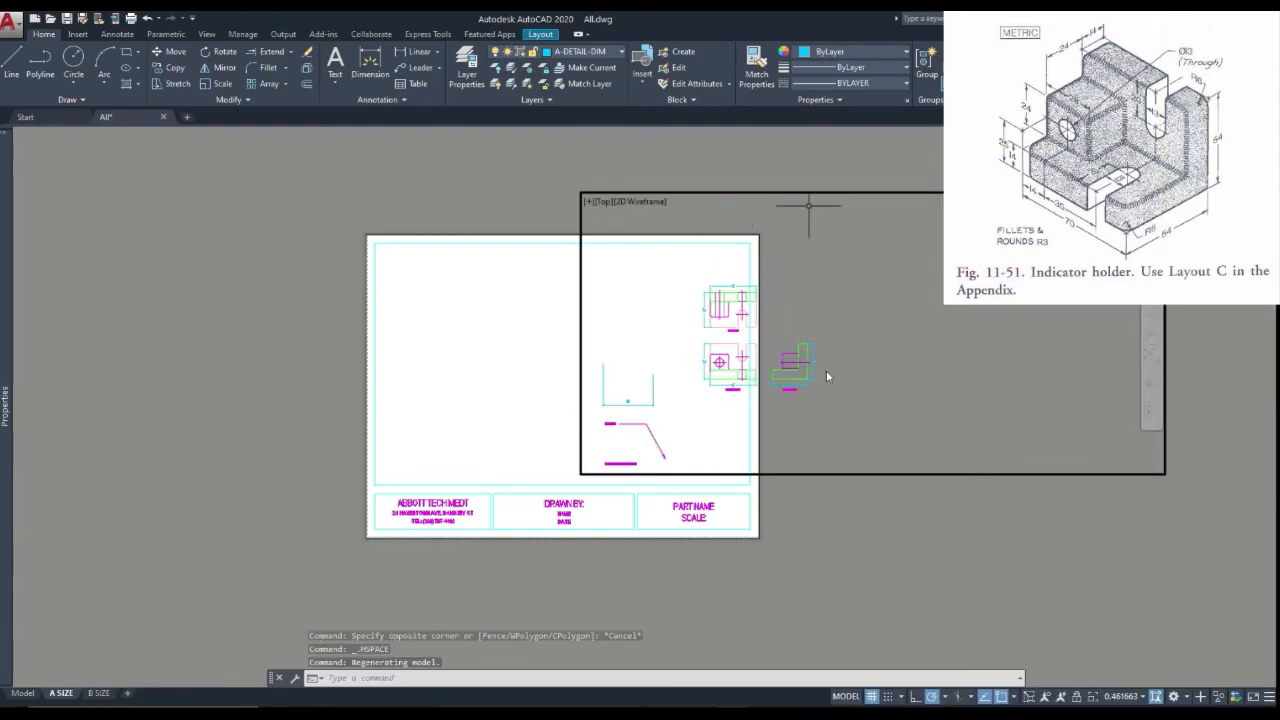
Step: Return to paper space and set the selected viewport's scale to 1:1
double_click(808, 160)
left_click(796, 192)
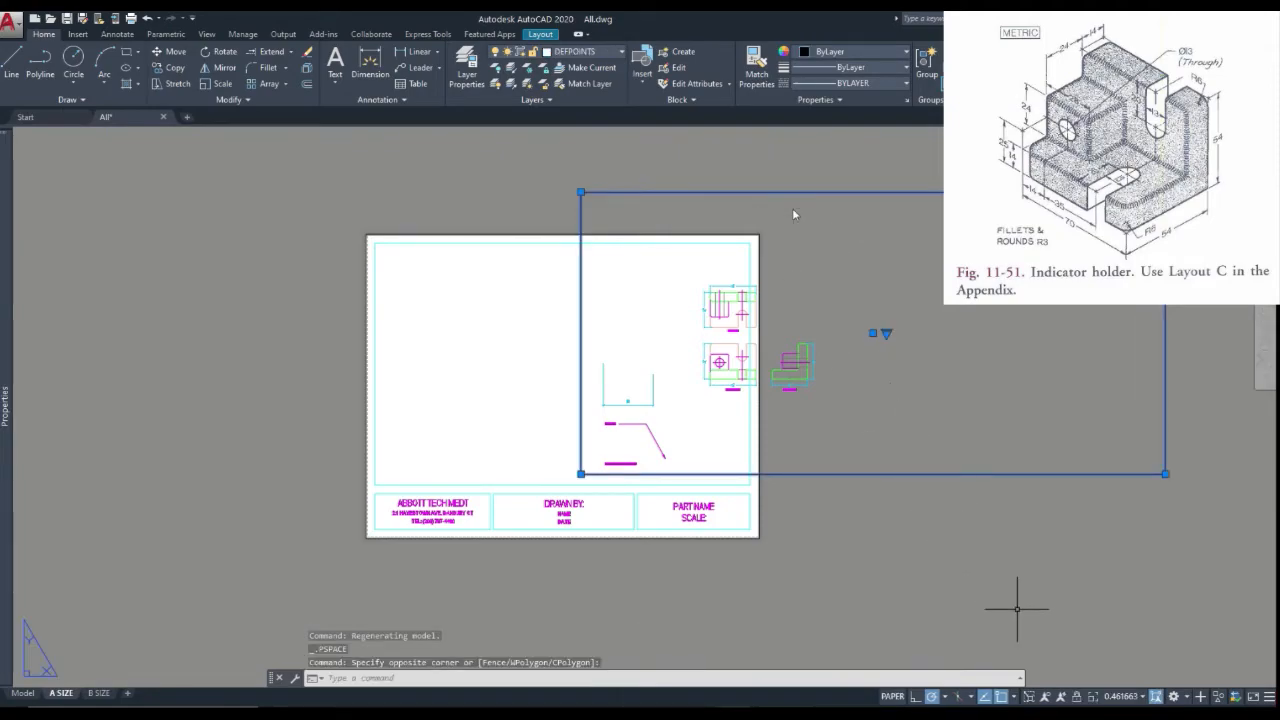
left_click(1155, 696)
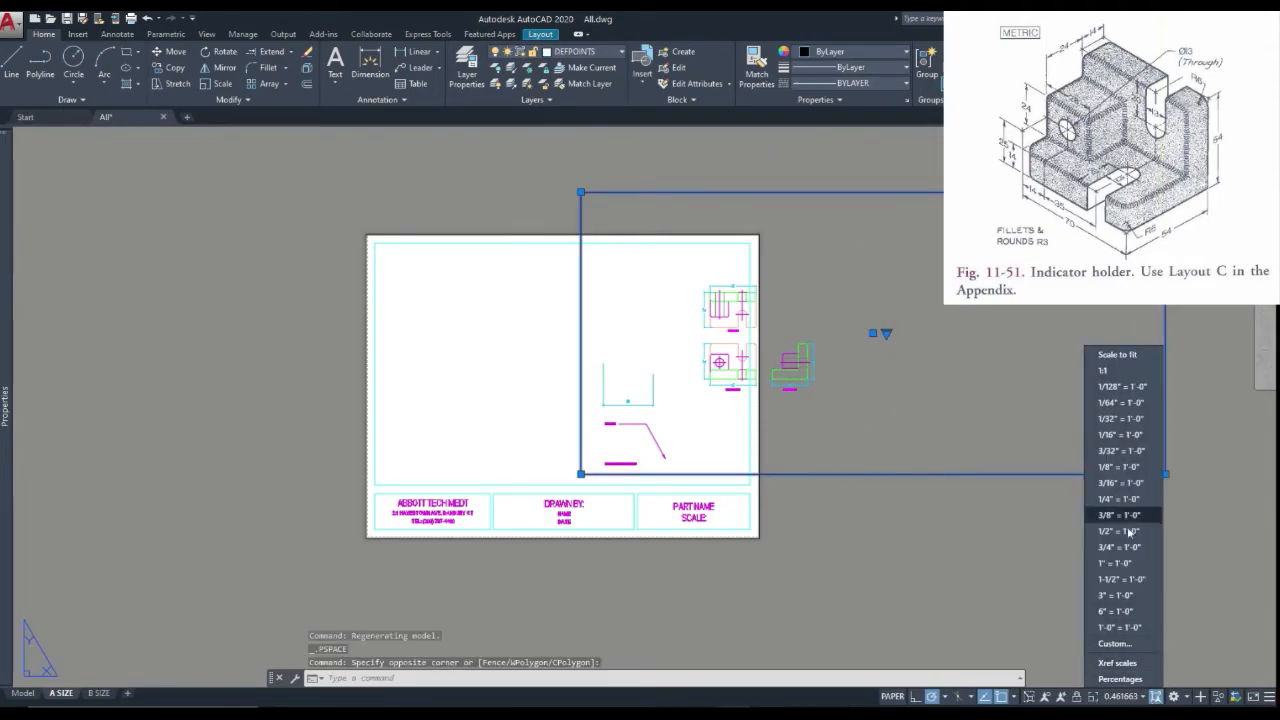
left_click(1125, 369)
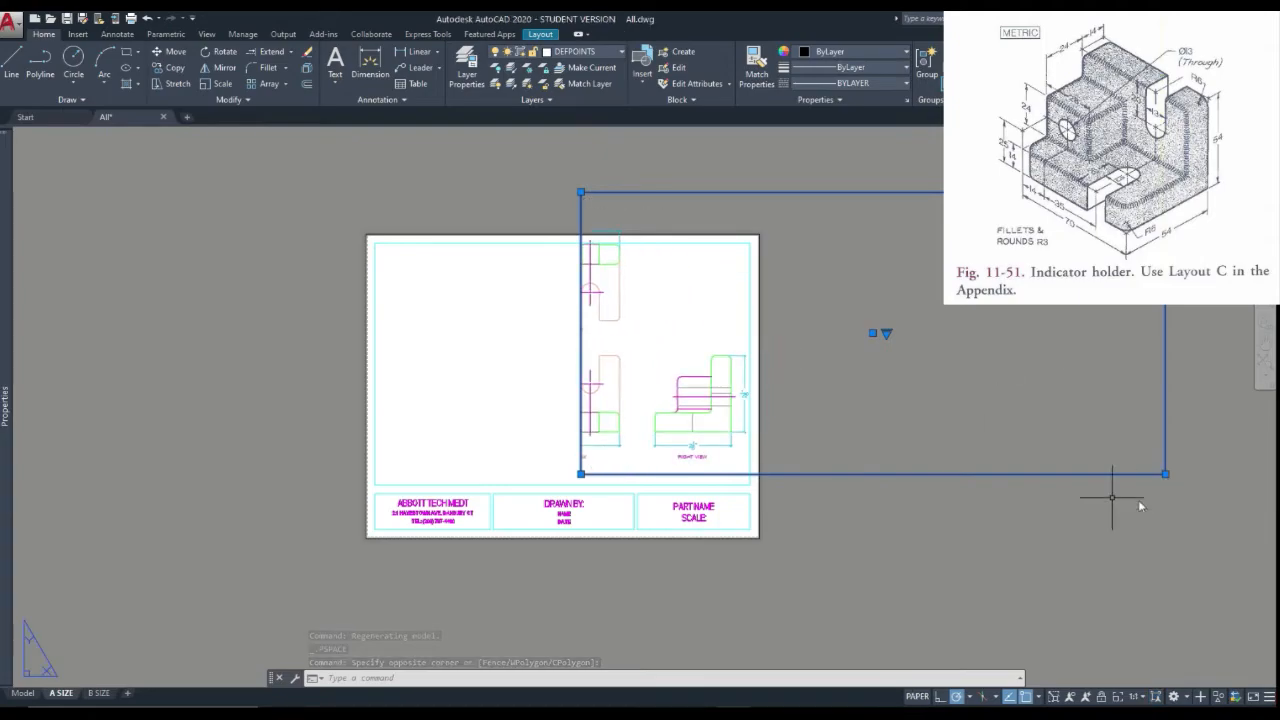
Step: Stretch the viewport's corners to uncover all three views and bring its right edge close to the sheet's right edge
scroll(1138, 499, "down", 2)
left_click(658, 266)
left_click(576, 273)
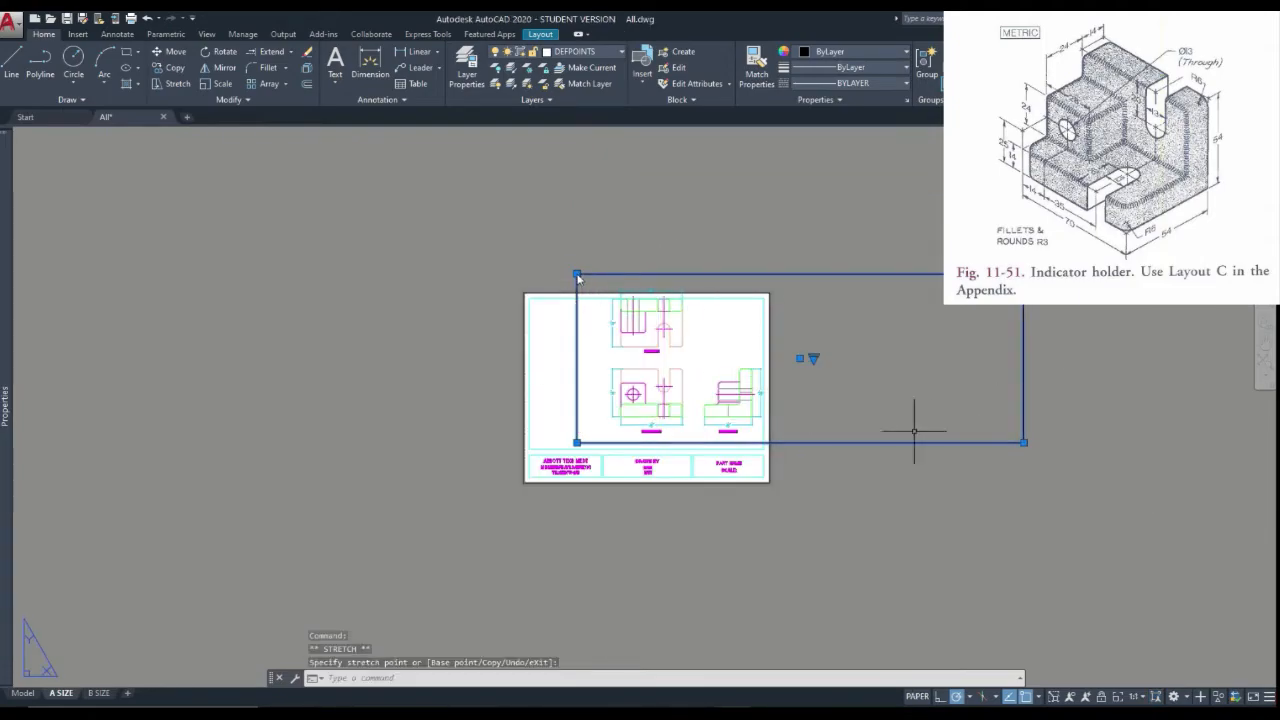
left_click(1023, 442)
scroll(780, 465, "up", 4)
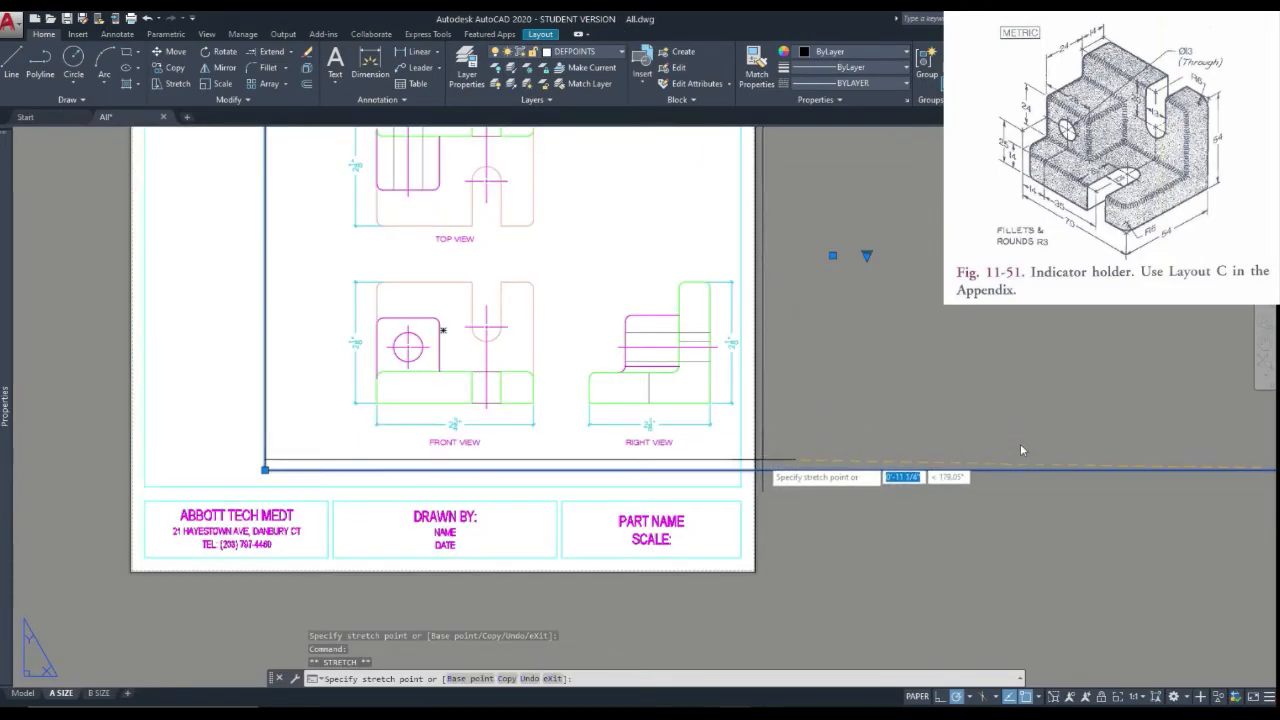
left_click(766, 463)
scroll(766, 463, "down", 2)
Step: Pull the viewport's upper-left corner inward so its left edge sits closer to the top and front views
left_click(459, 198)
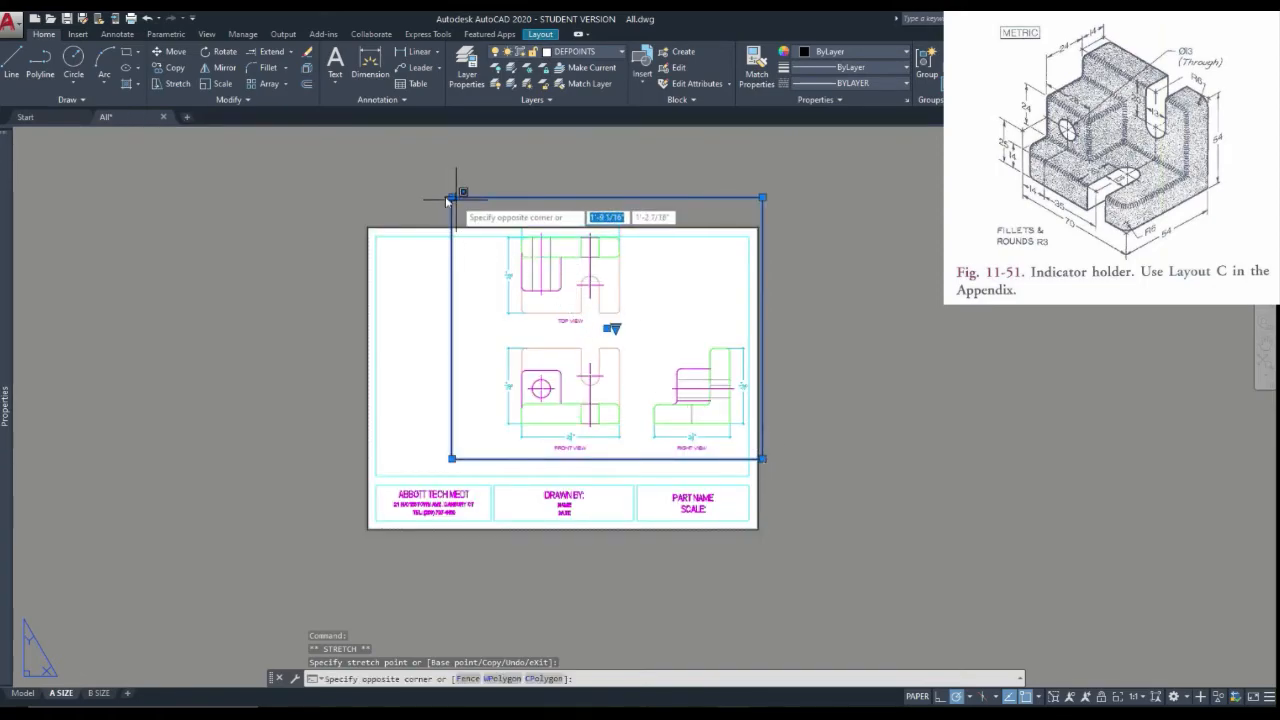
scroll(459, 198, "up", 2)
left_click(446, 197)
left_click(445, 197)
scroll(472, 222, "up", 2)
left_click(517, 222)
scroll(518, 221, "down", 4)
scroll(505, 350, "up", 4)
Step: Move the viewport left so its side edges sit inside the sheet border
right_click(525, 288)
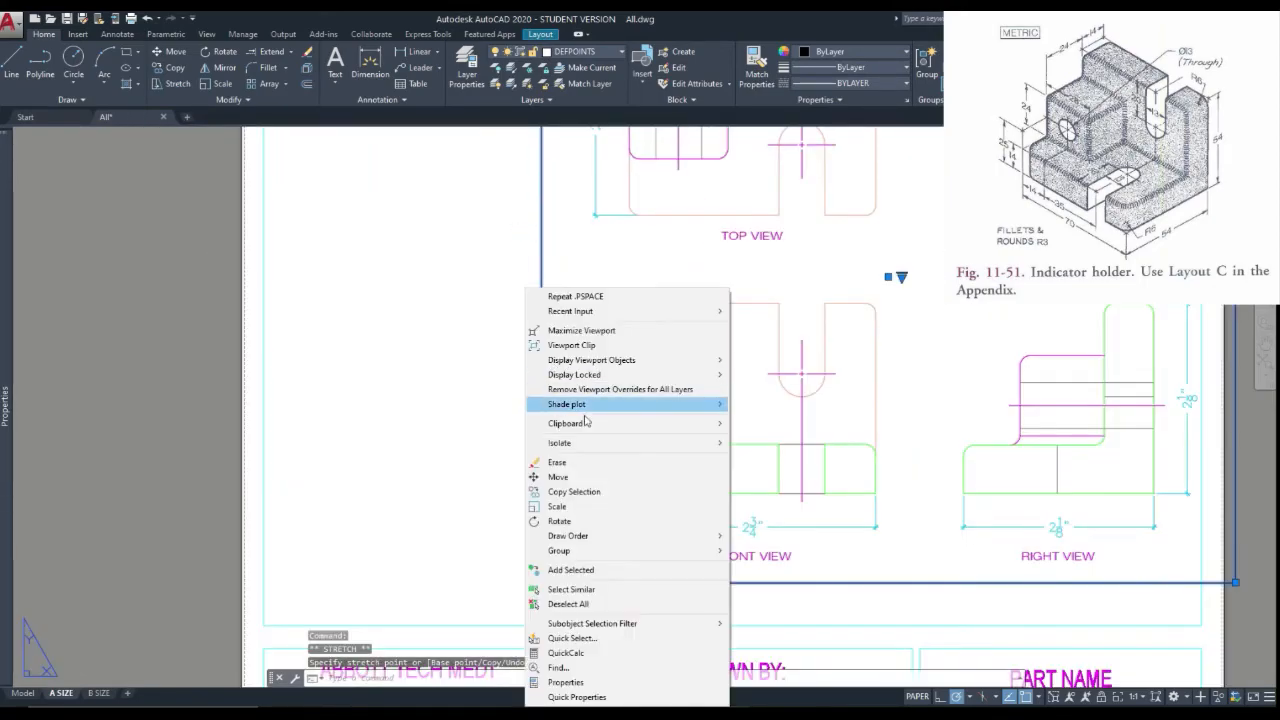
left_click(570, 477)
scroll(752, 422, "down", 2)
left_click(702, 411)
left_click(613, 435)
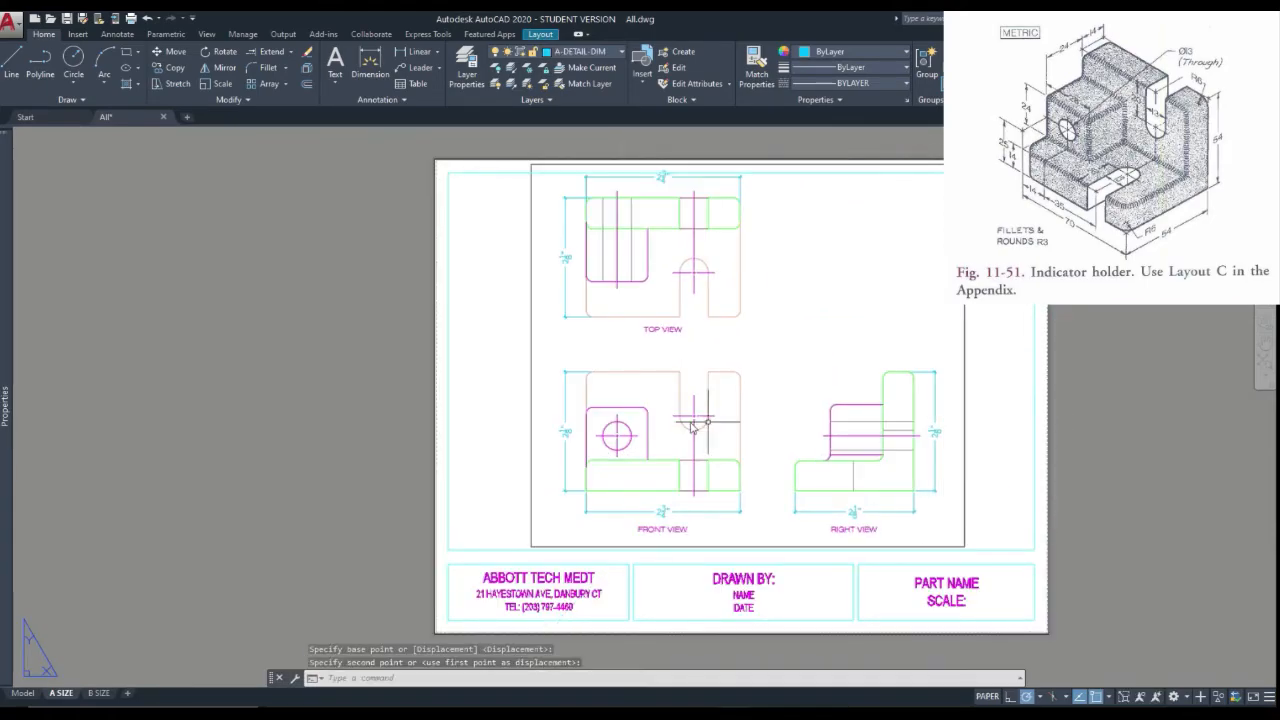
Step: Move the viewport slightly downward so its upper edge sits within the sheet border
left_click(995, 376)
left_click(958, 372)
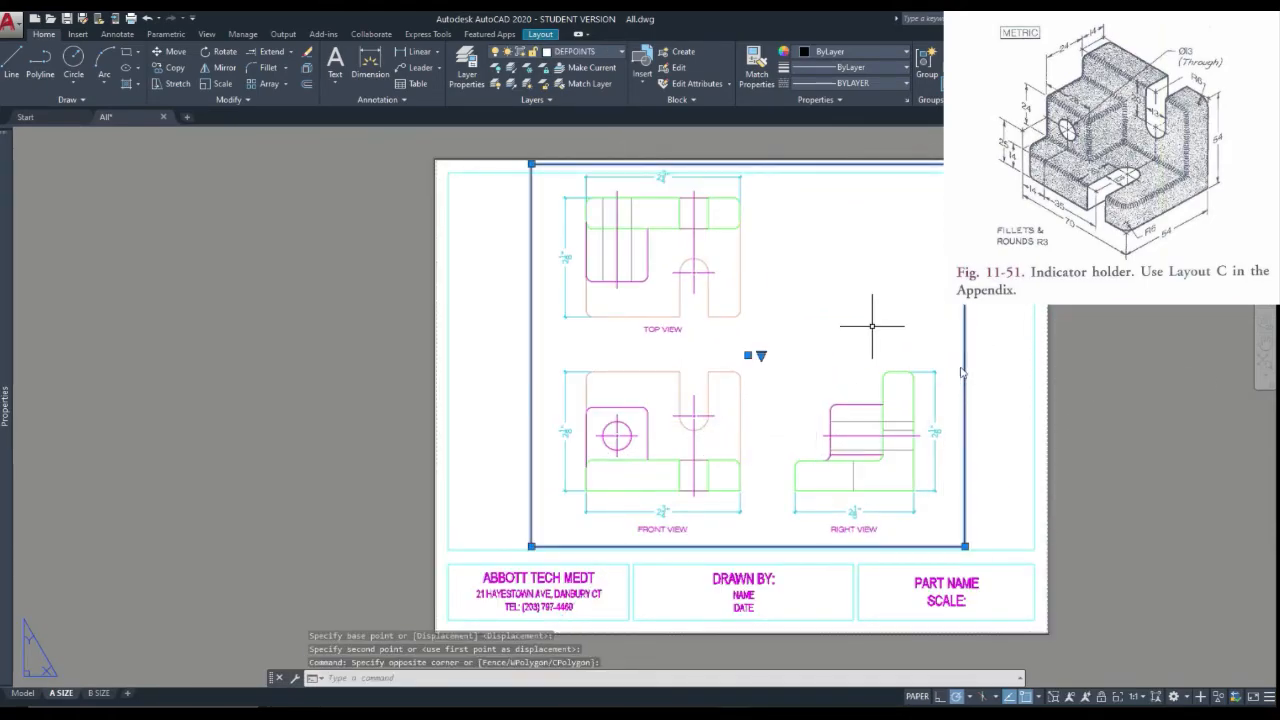
right_click(872, 335)
left_click(914, 479)
scroll(914, 479, "up", 2)
left_click(863, 371)
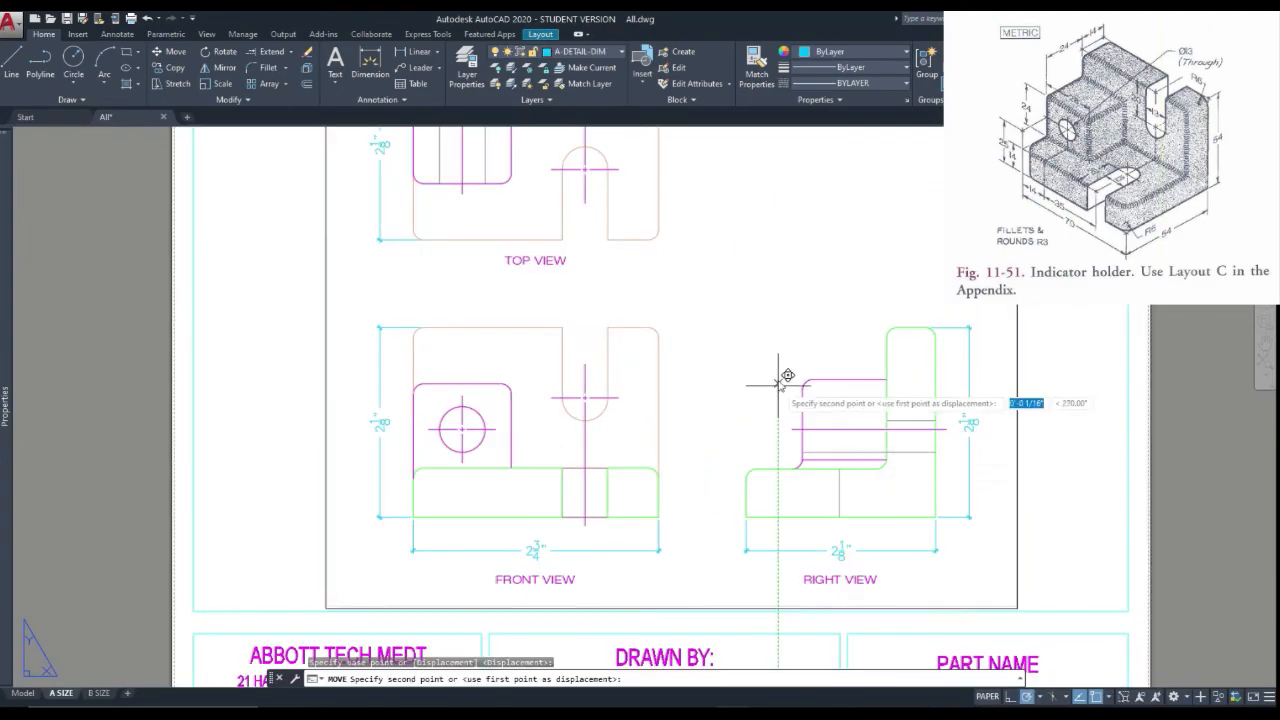
scroll(782, 400, "down", 3)
key("Escape")
Step: Lock the display of the viewport containing the three views
left_click(884, 345)
left_click(862, 372)
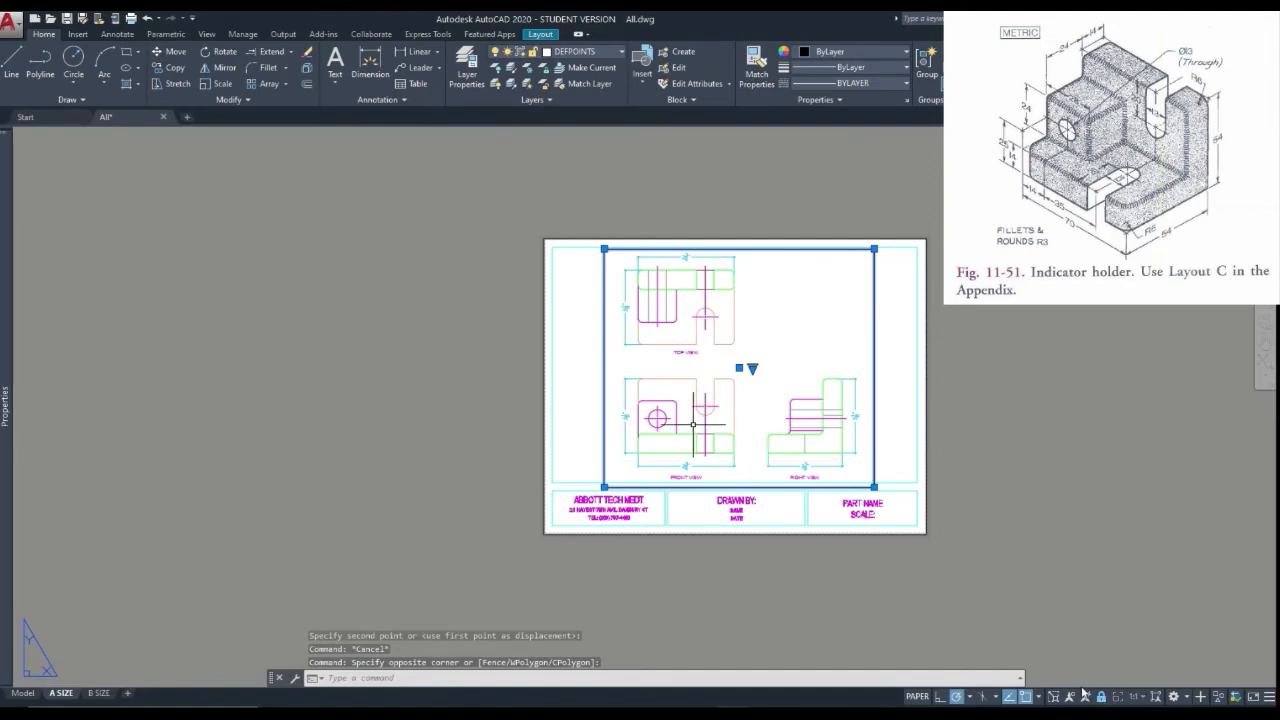
scroll(705, 425, "up", 2)
key("Escape")
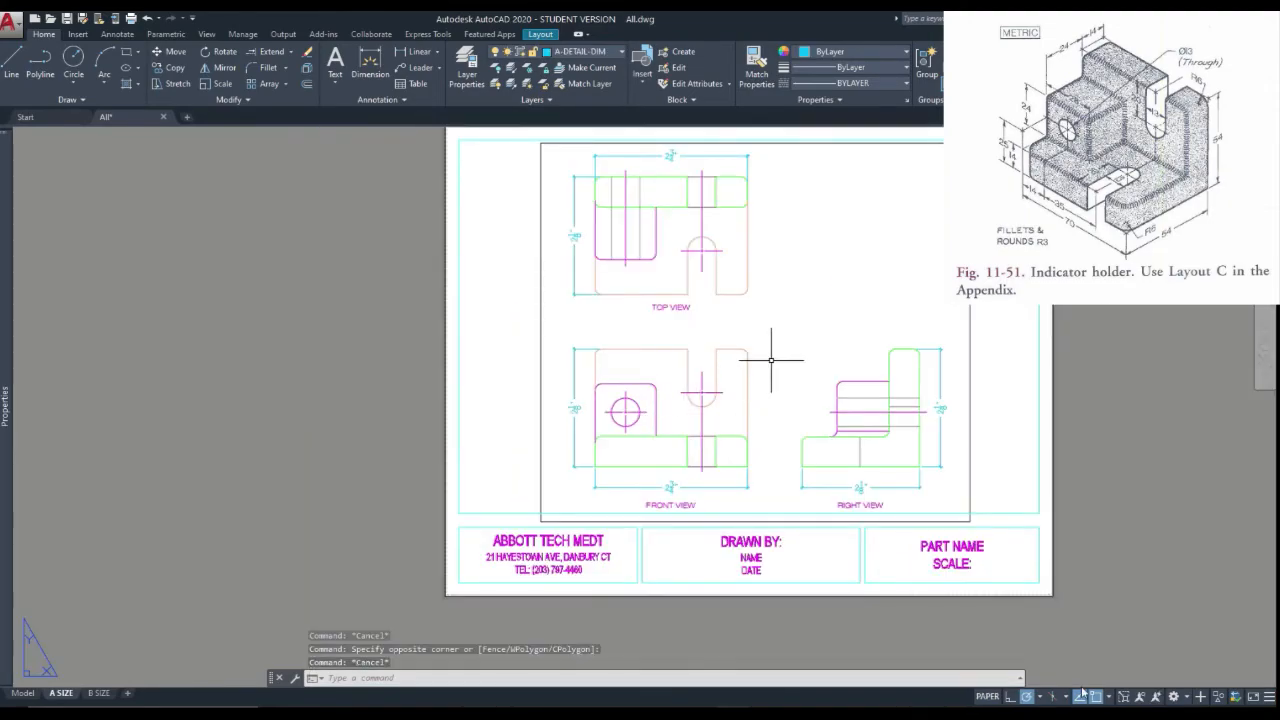
Step: Activate the viewport and set the linetype scale of the top view's two hidden hole lines to .25
double_click(762, 378)
left_click(641, 236)
left_click(614, 239)
left_click(609, 238)
left_click(615, 244)
left_click(604, 239)
right_click(622, 256)
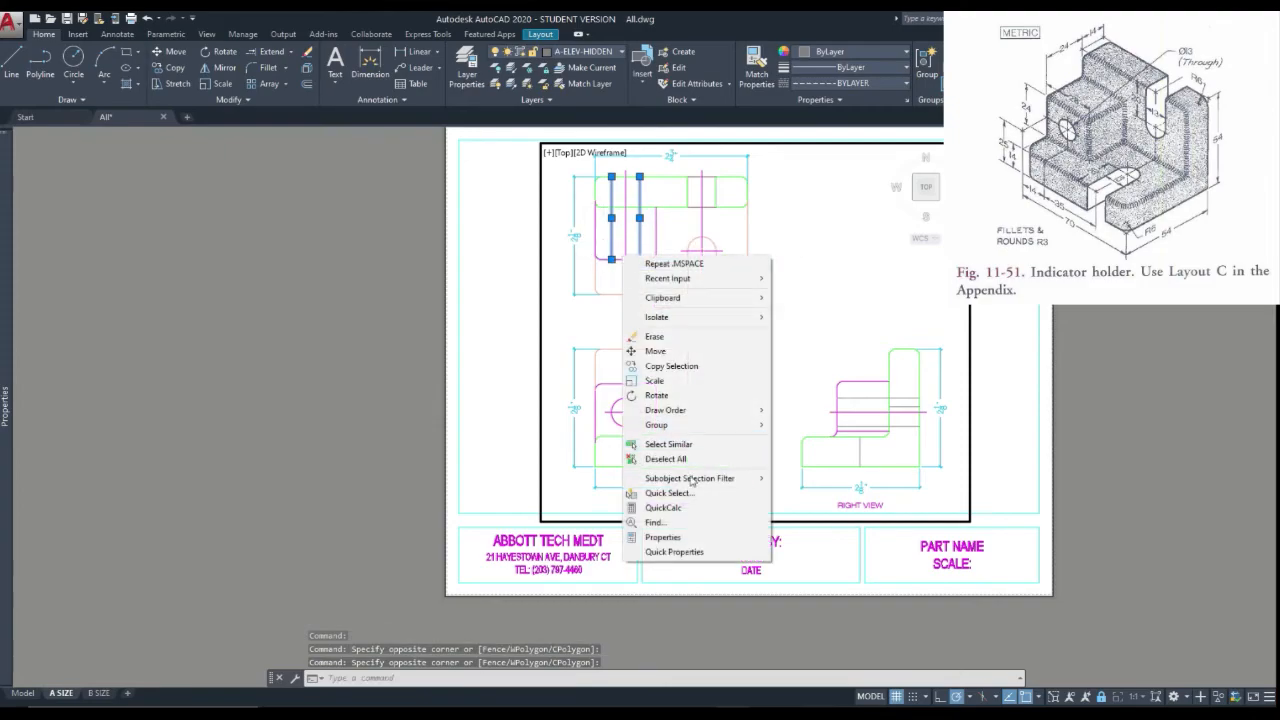
left_click(688, 538)
left_click(135, 213)
type(".25")
key("Return")
Step: Reduce the linetype scale of the selected hidden lines to .0625 and clear the selection
left_click(155, 213)
type(".0625")
key("Return")
key("Escape")
key("Escape")
Step: Regenerate the model in the active viewport and return to paper space
type("r")
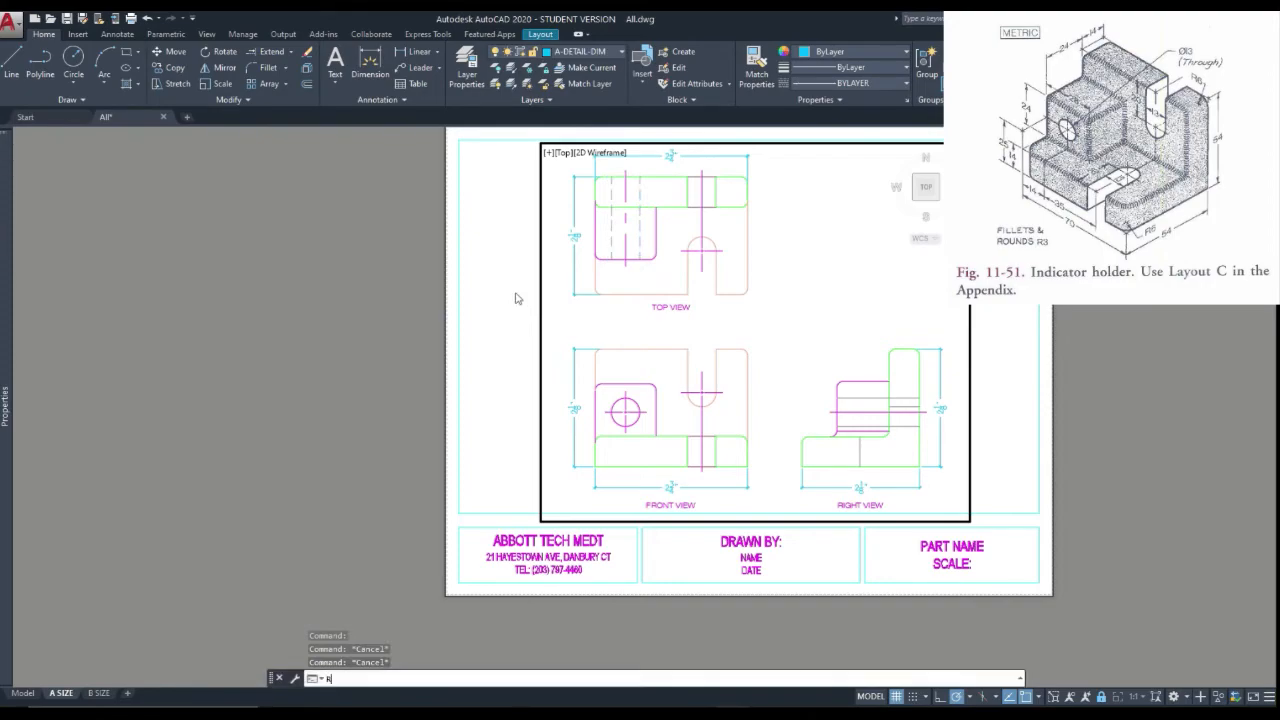
type("e")
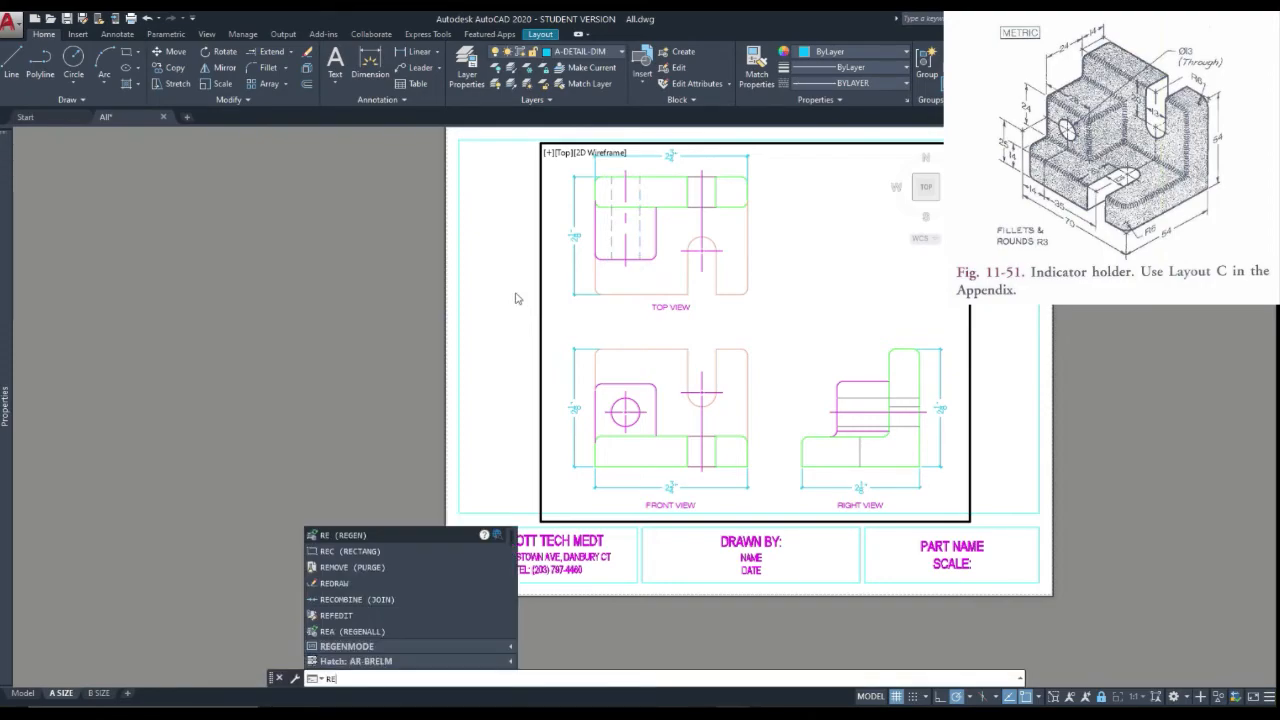
key("Return")
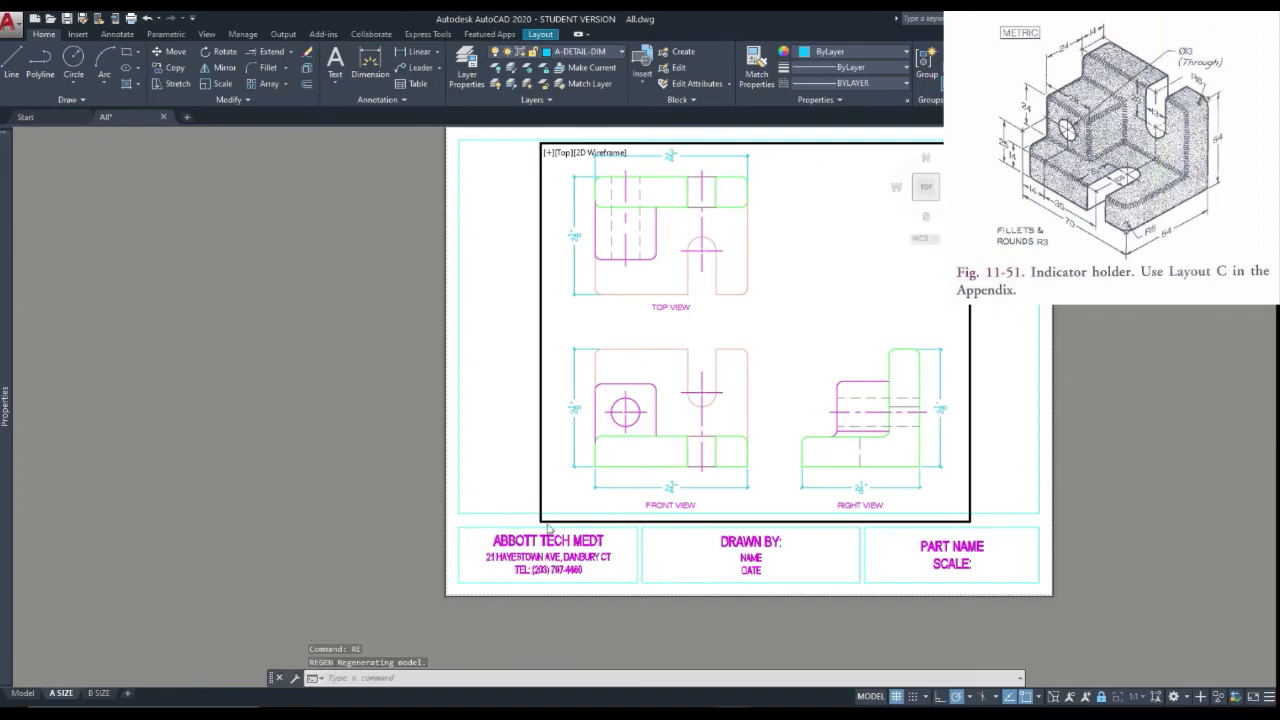
scroll(880, 425, "up", 1)
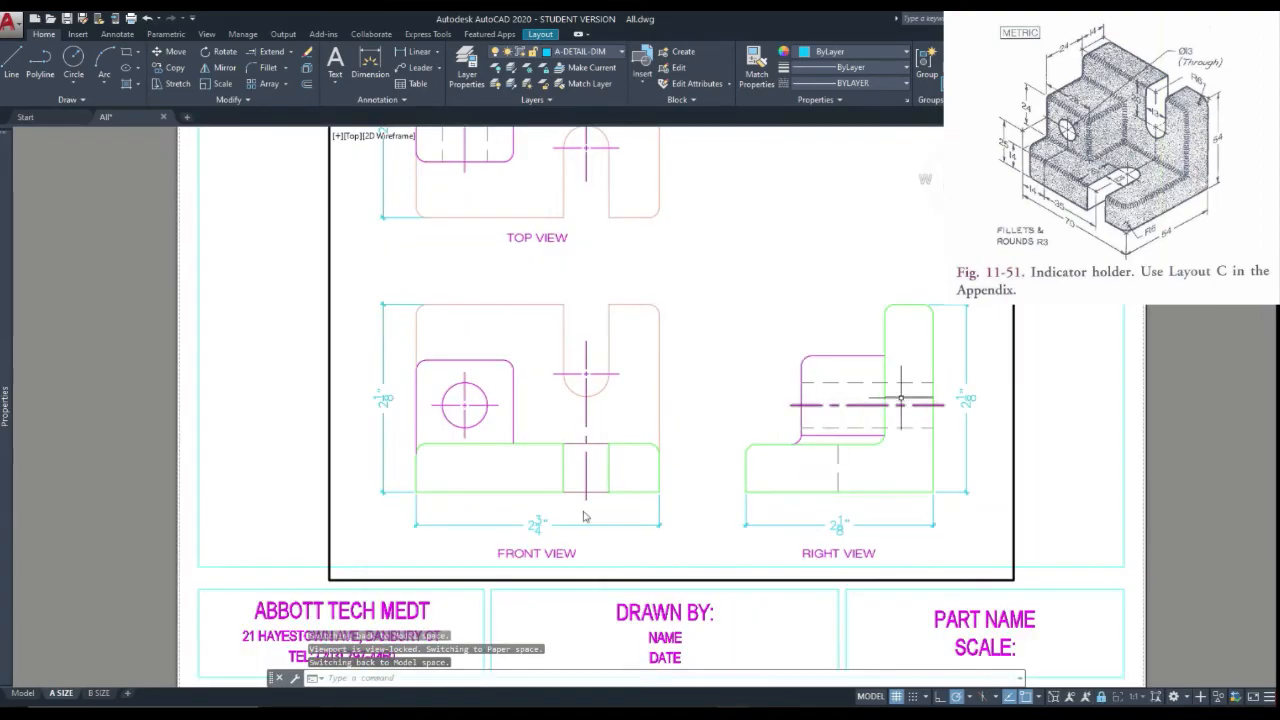
scroll(600, 380, "down", 1)
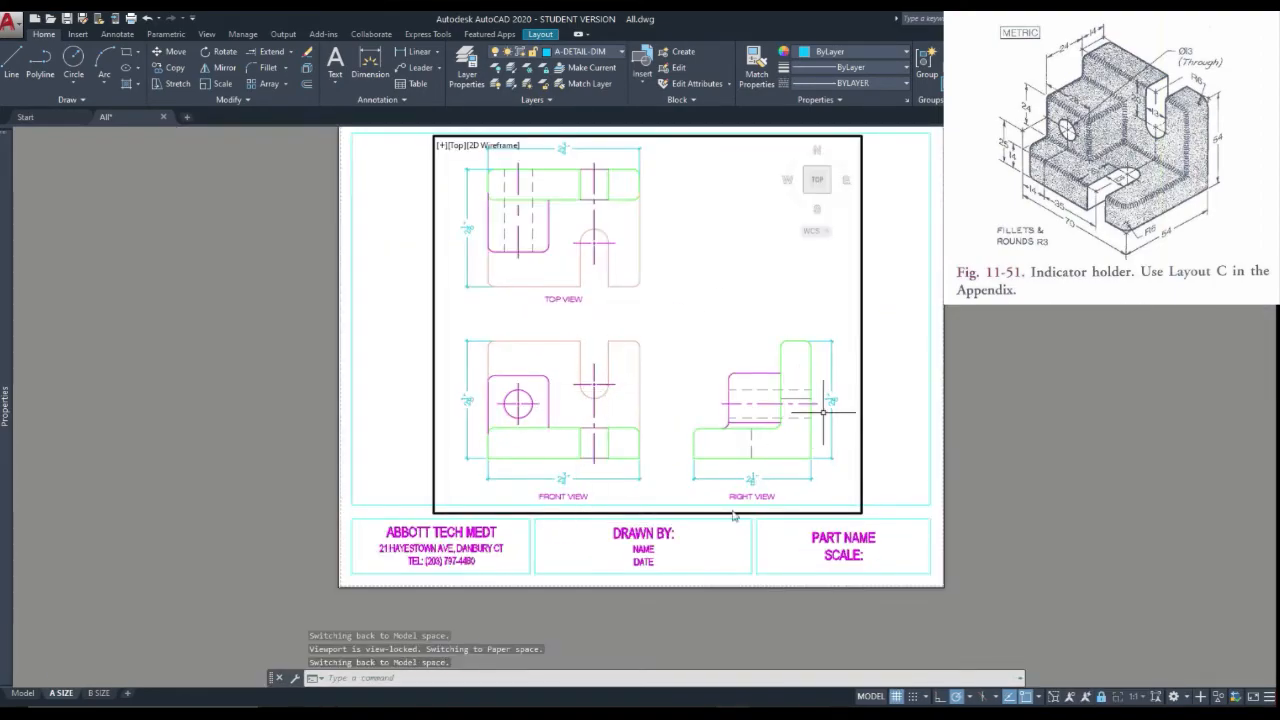
double_click(880, 398)
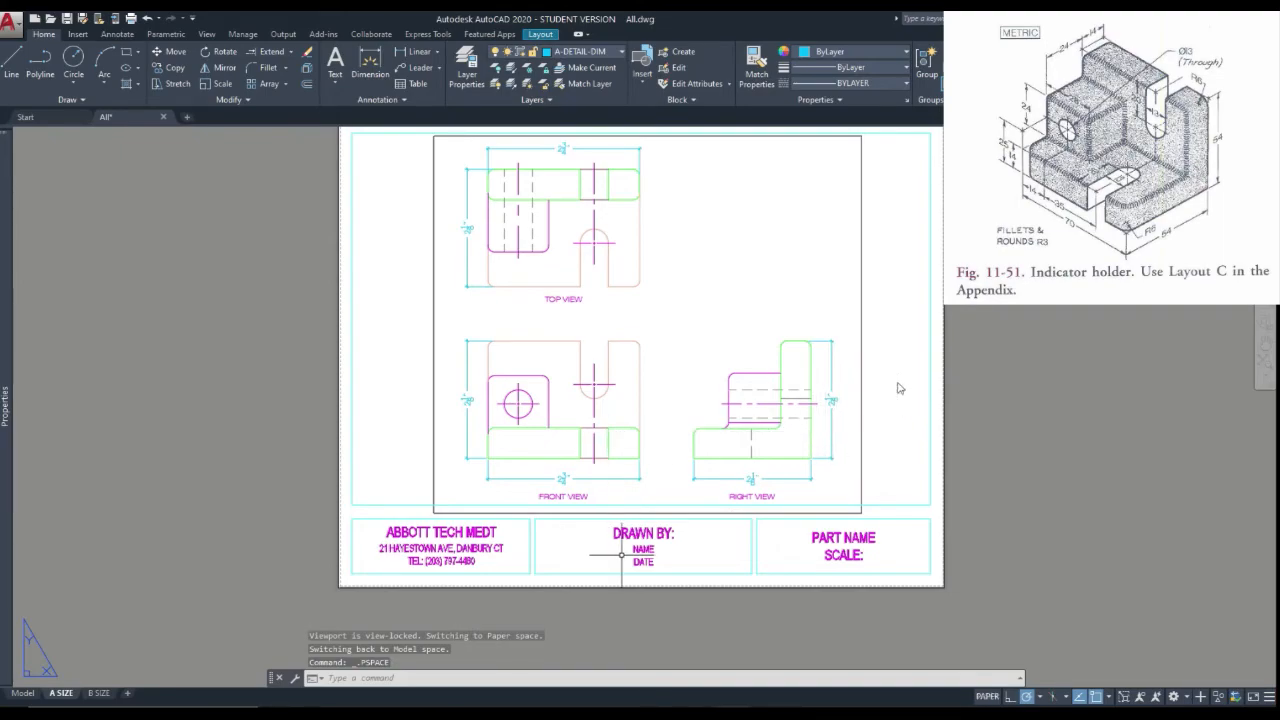
Step: Replace the NAME placeholder under DRAWN BY in the title block with the drafter's full name
double_click(654, 545)
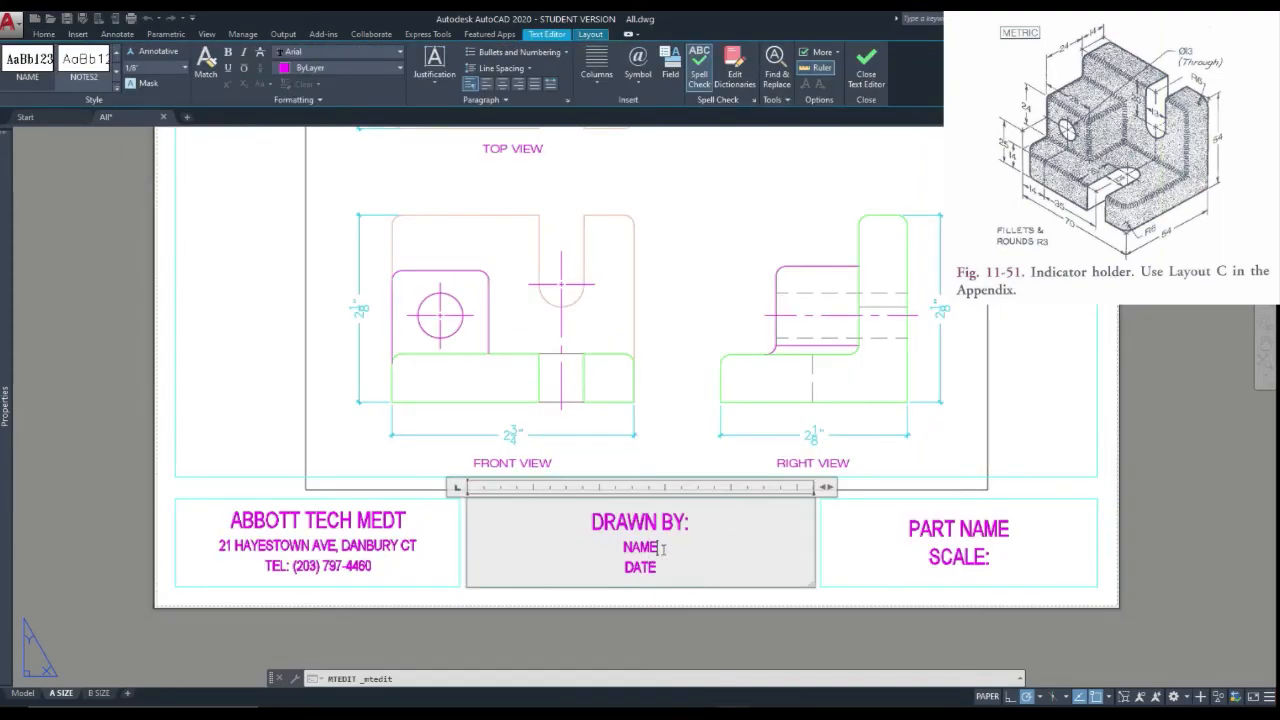
left_click_drag(664, 549, 623, 547)
type("mALVY")
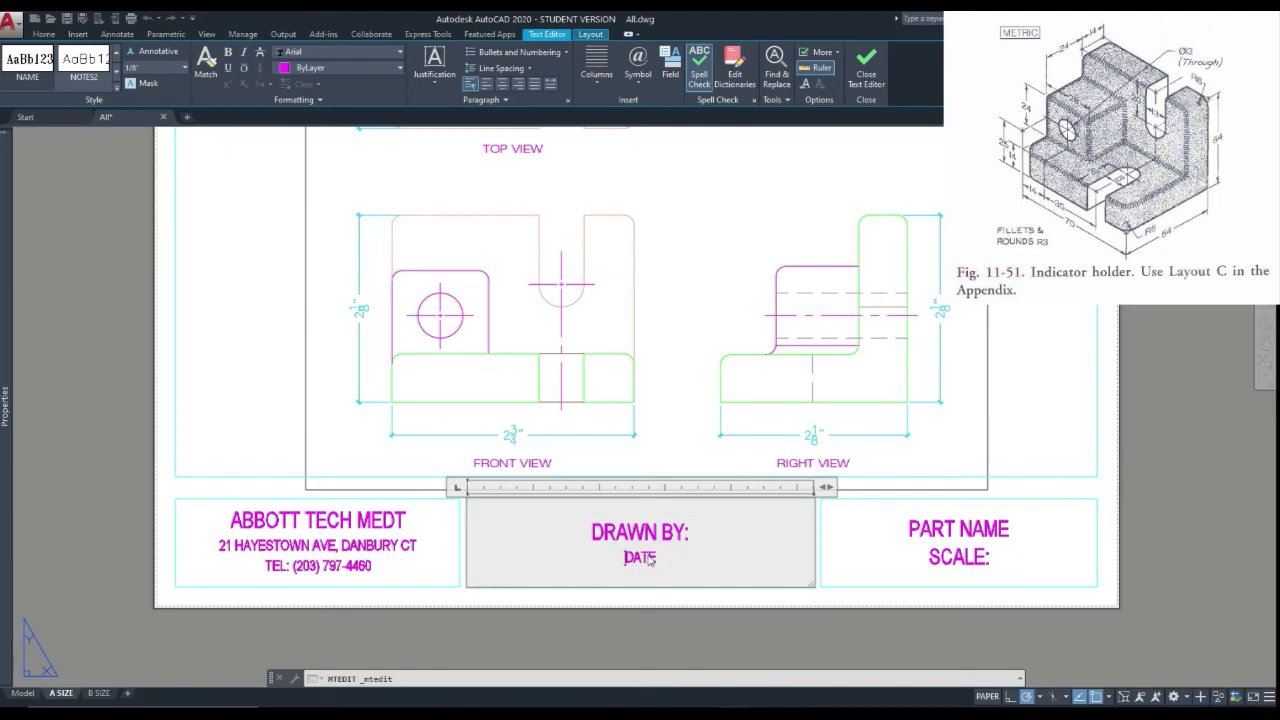
type("yn ")
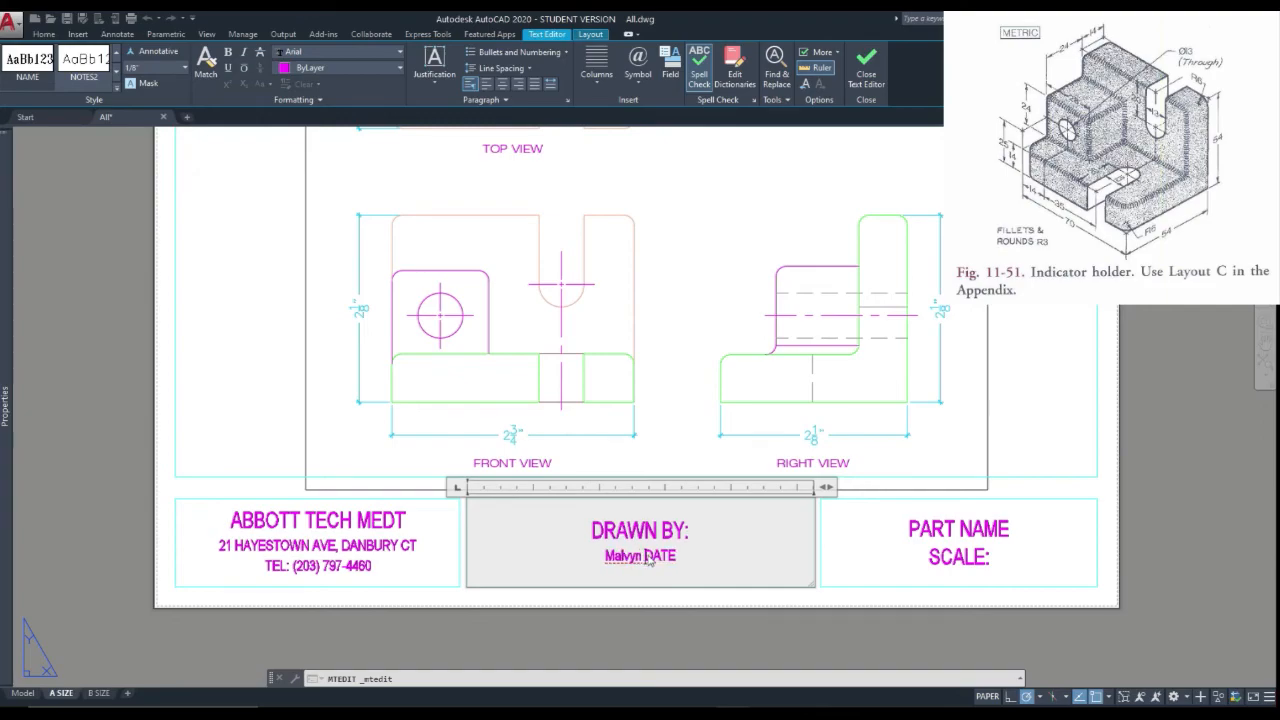
type("Paulino")
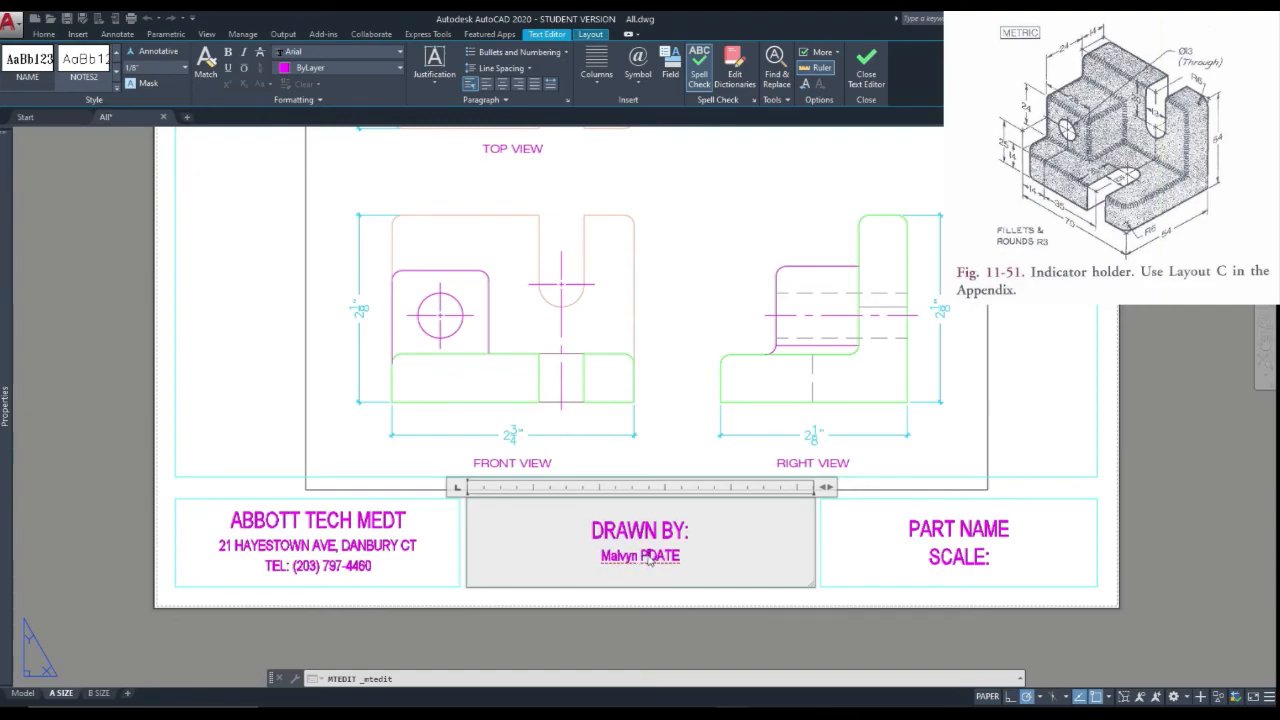
key("Return")
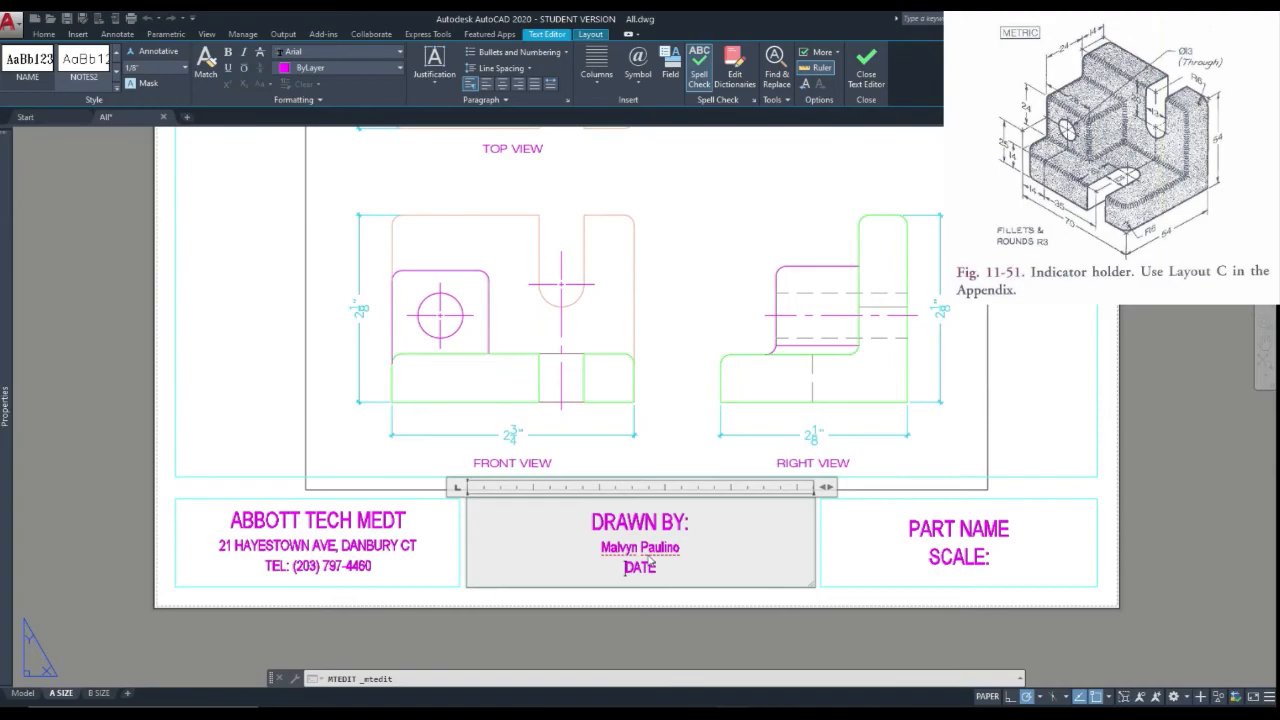
Step: Replace the DATE placeholder under the drafter's name with 03/31/2020 and finish editing the text
key("Delete")
key("Delete")
key("BackSpace")
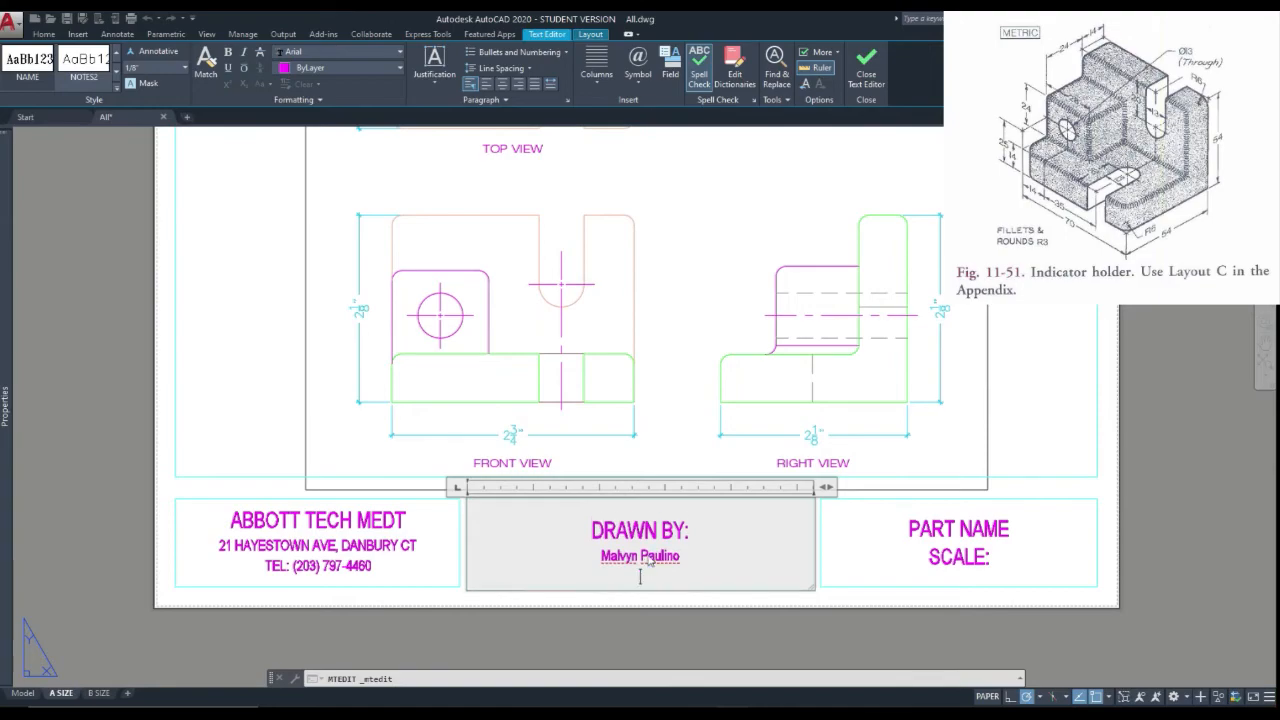
key("Return")
type("03")
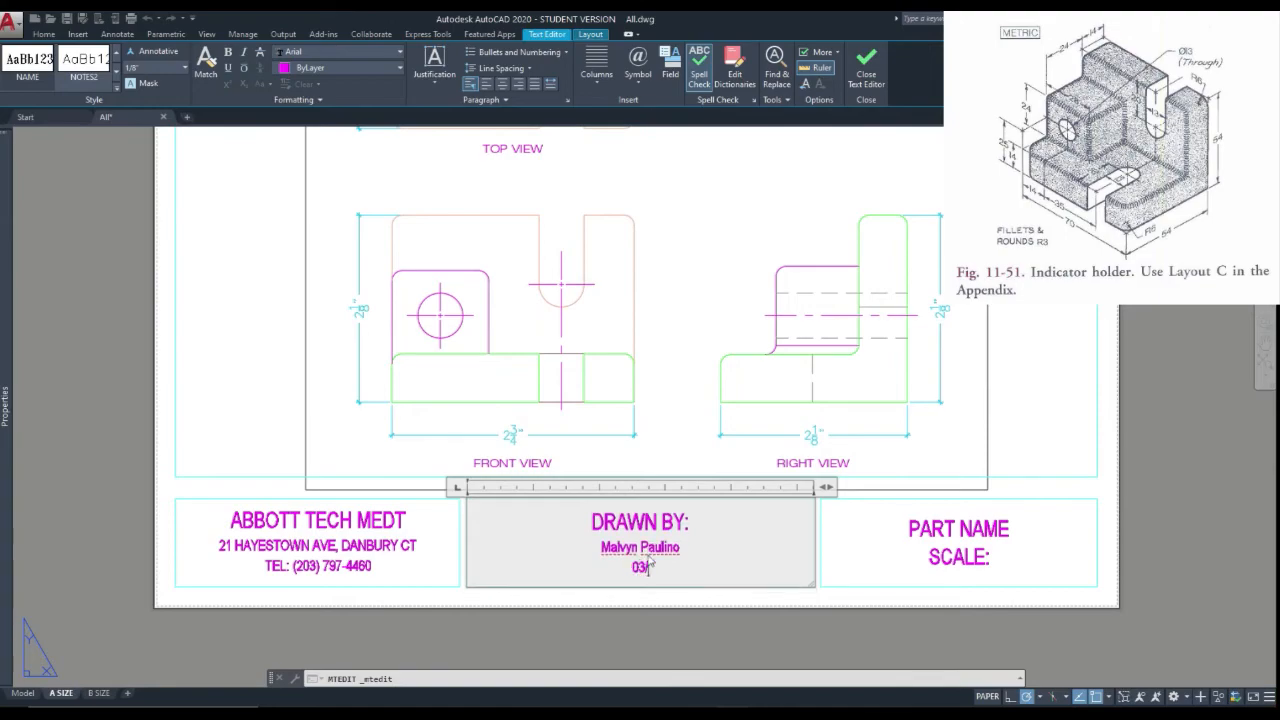
type("/31/2020")
left_click(911, 629)
Step: Replace the PART NAME placeholder in the title block with "Fig. 11-51.", keeping SCALE: on its own line
left_click(983, 561)
double_click(983, 561)
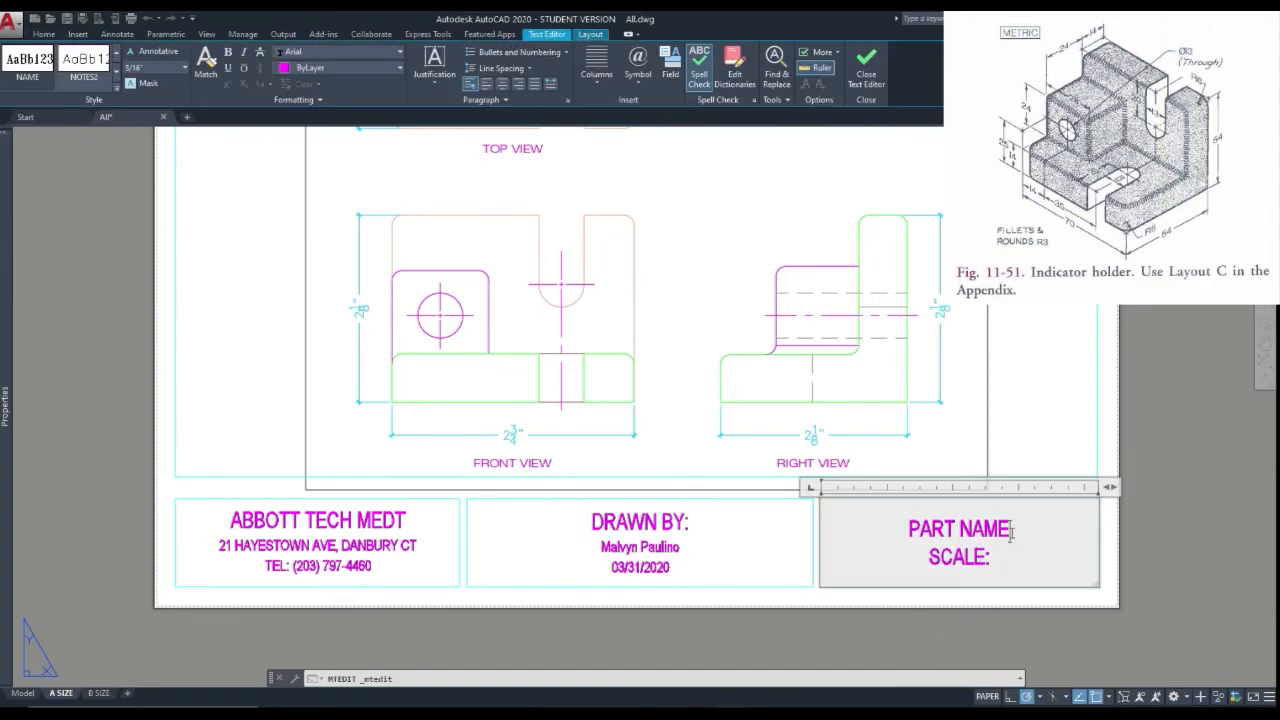
left_click_drag(1019, 531, 912, 537)
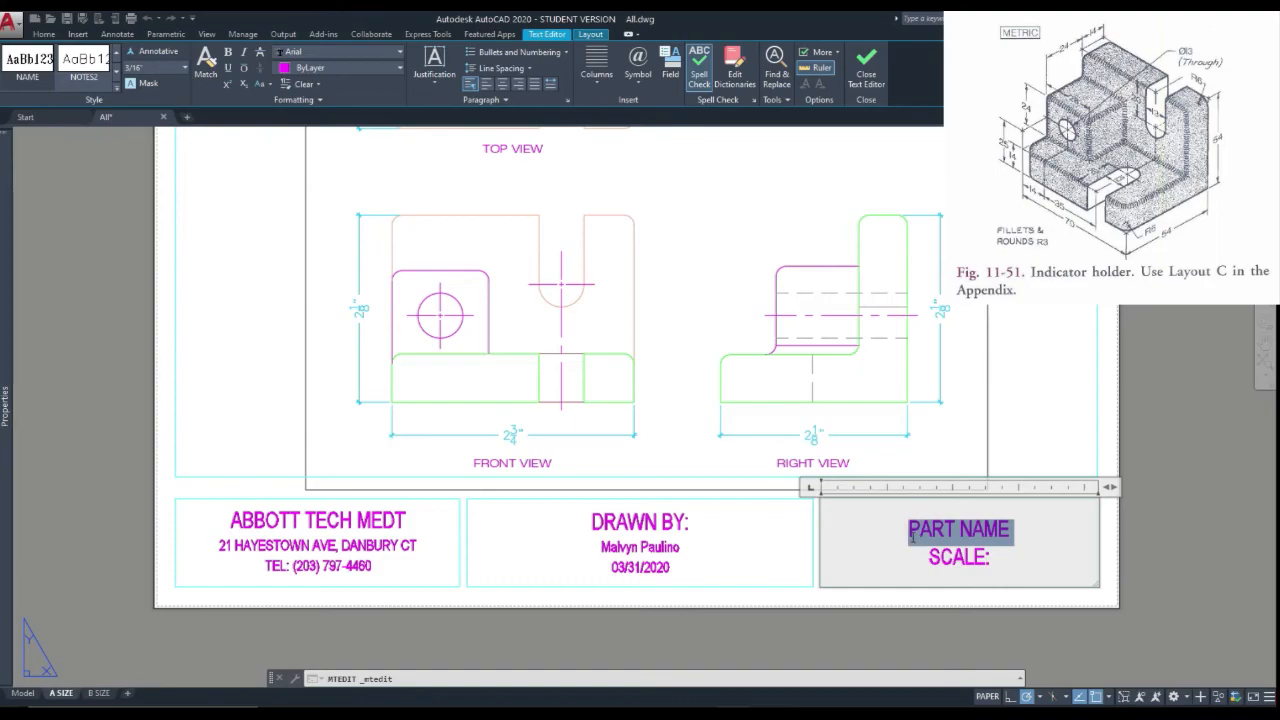
type("fi")
key("BackSpace")
key("BackSpace")
type("Fig")
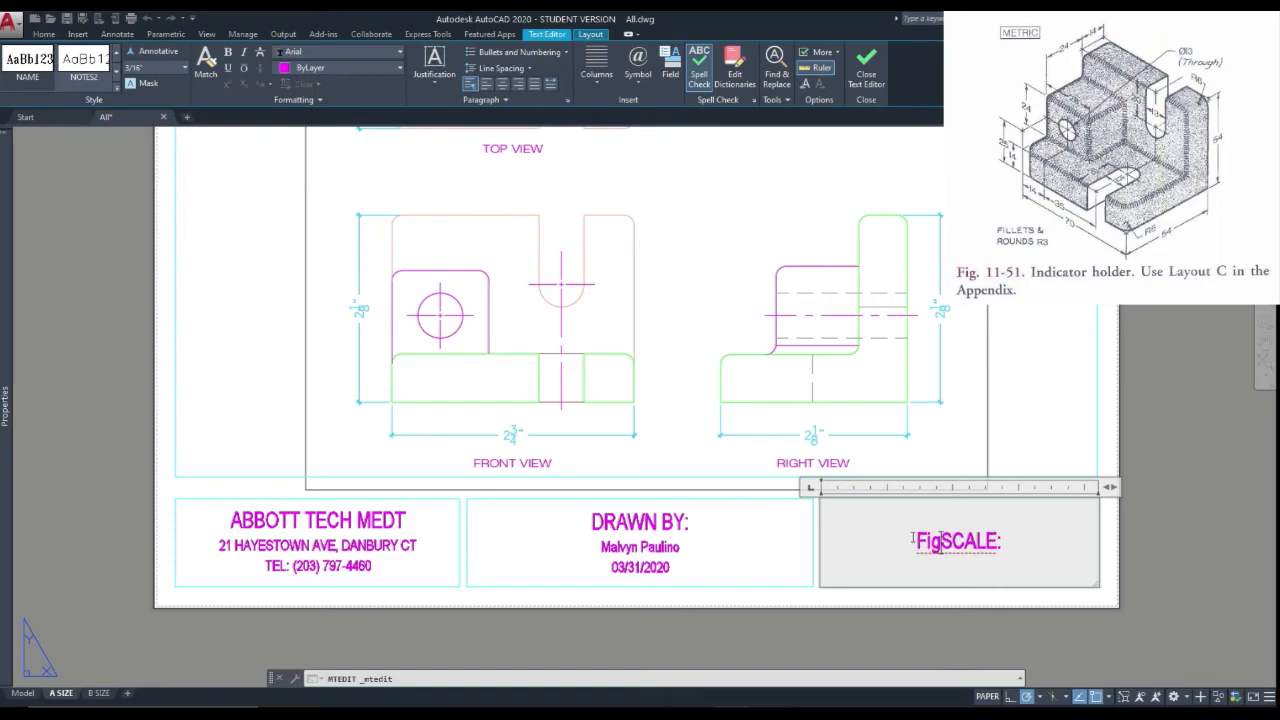
type(". ")
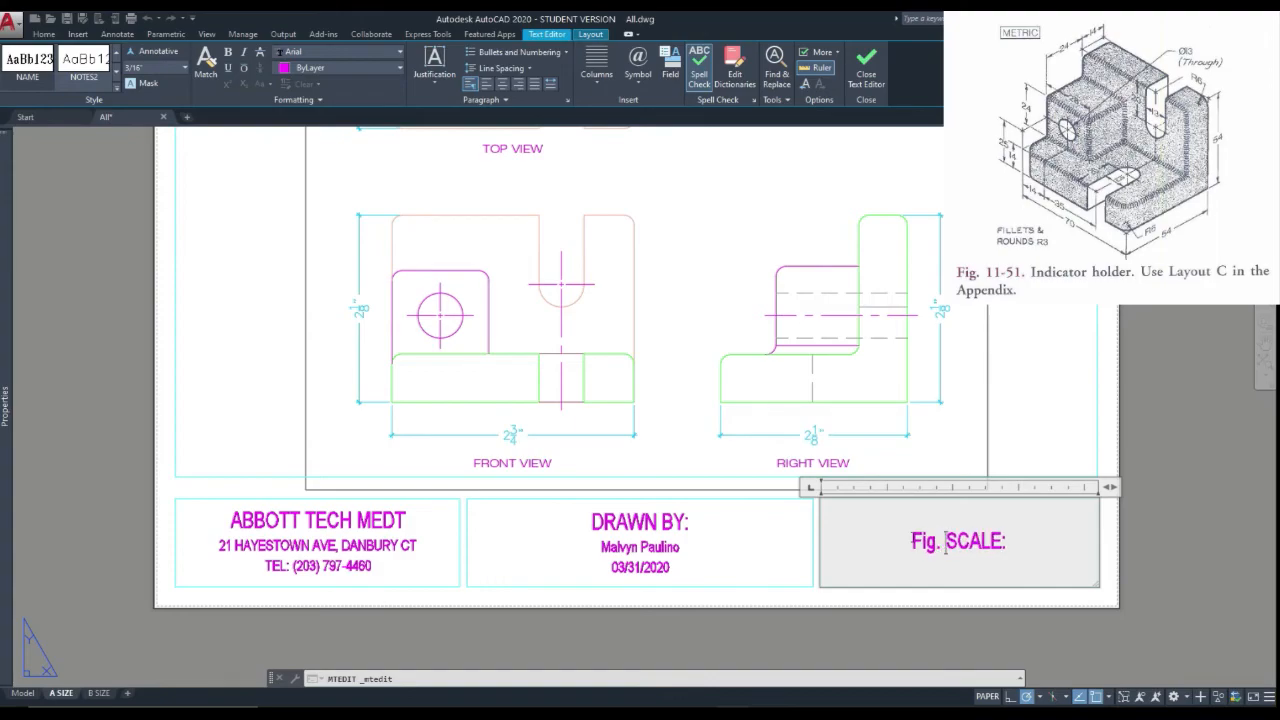
type("11-")
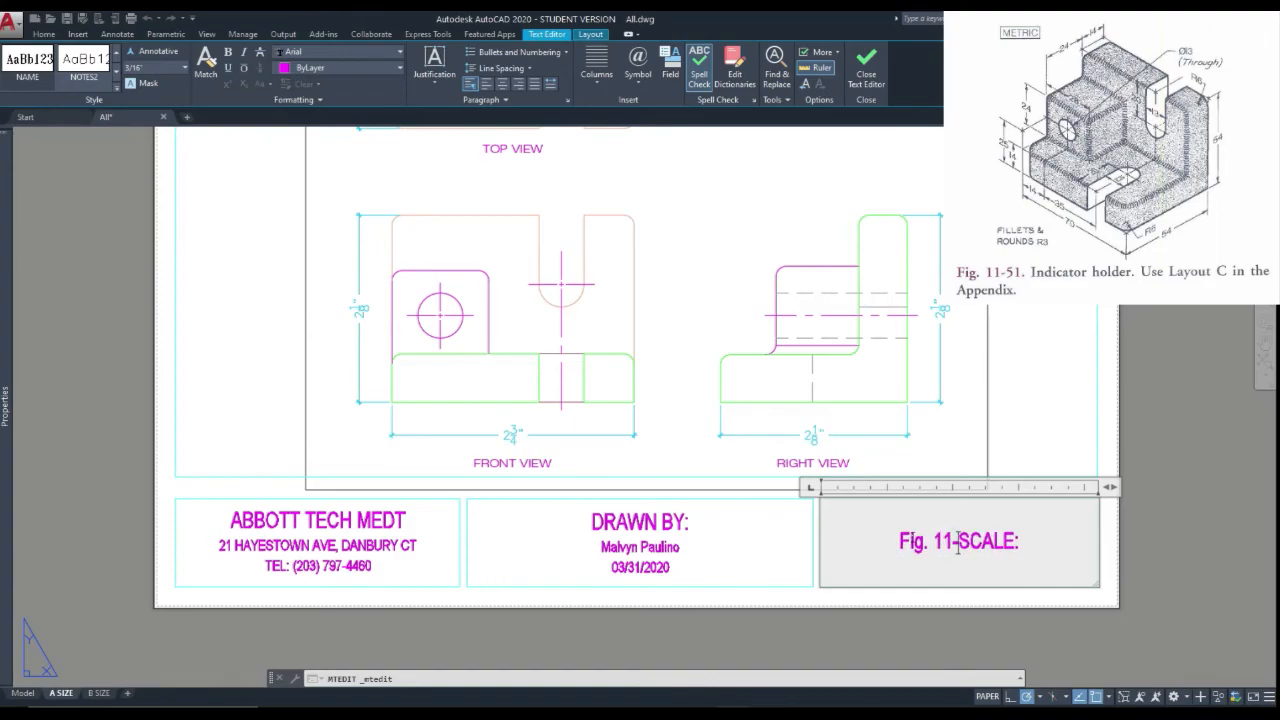
type("51.")
key("Return")
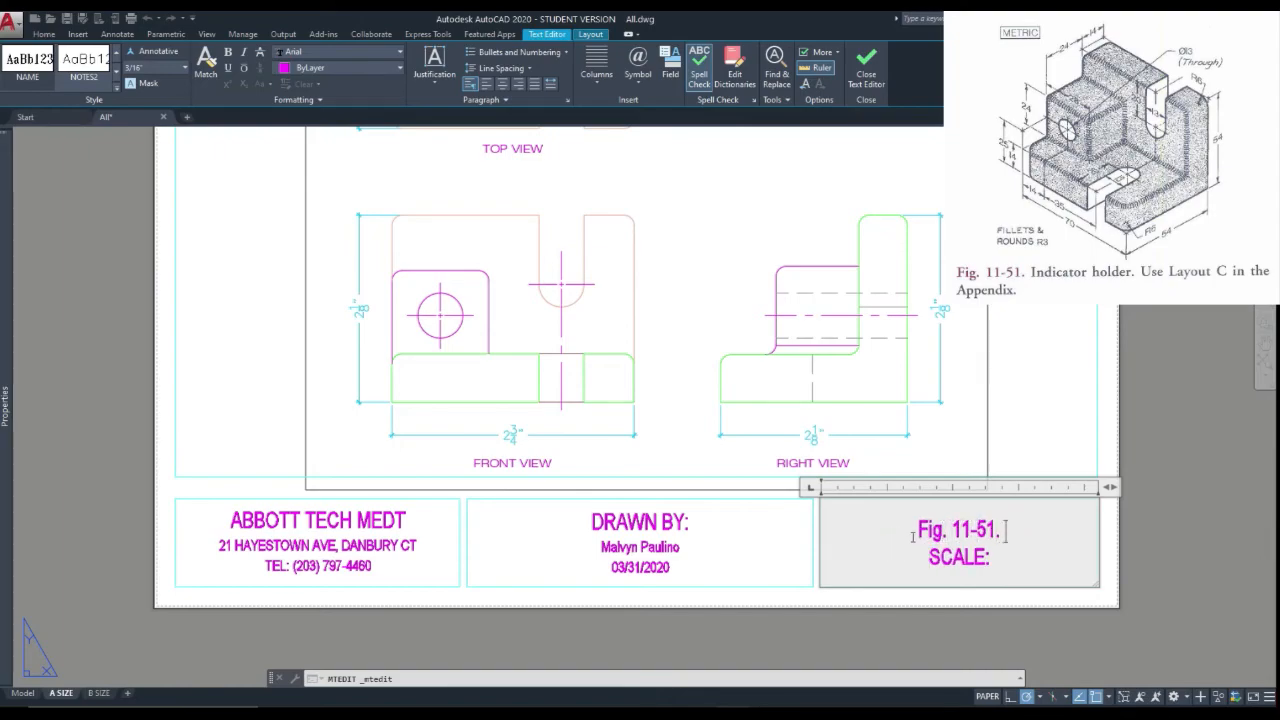
Step: Add "Indicator Holder" after the figure number in the title block and finish editing the text
type("In")
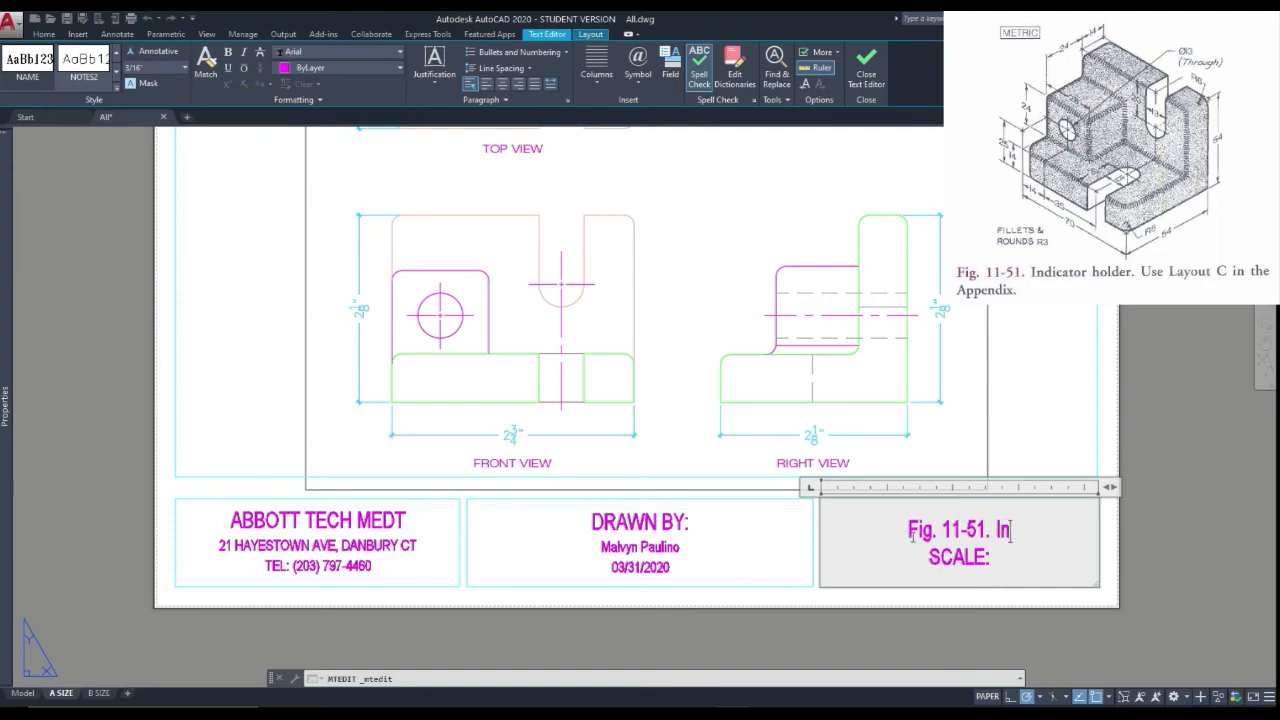
type("di")
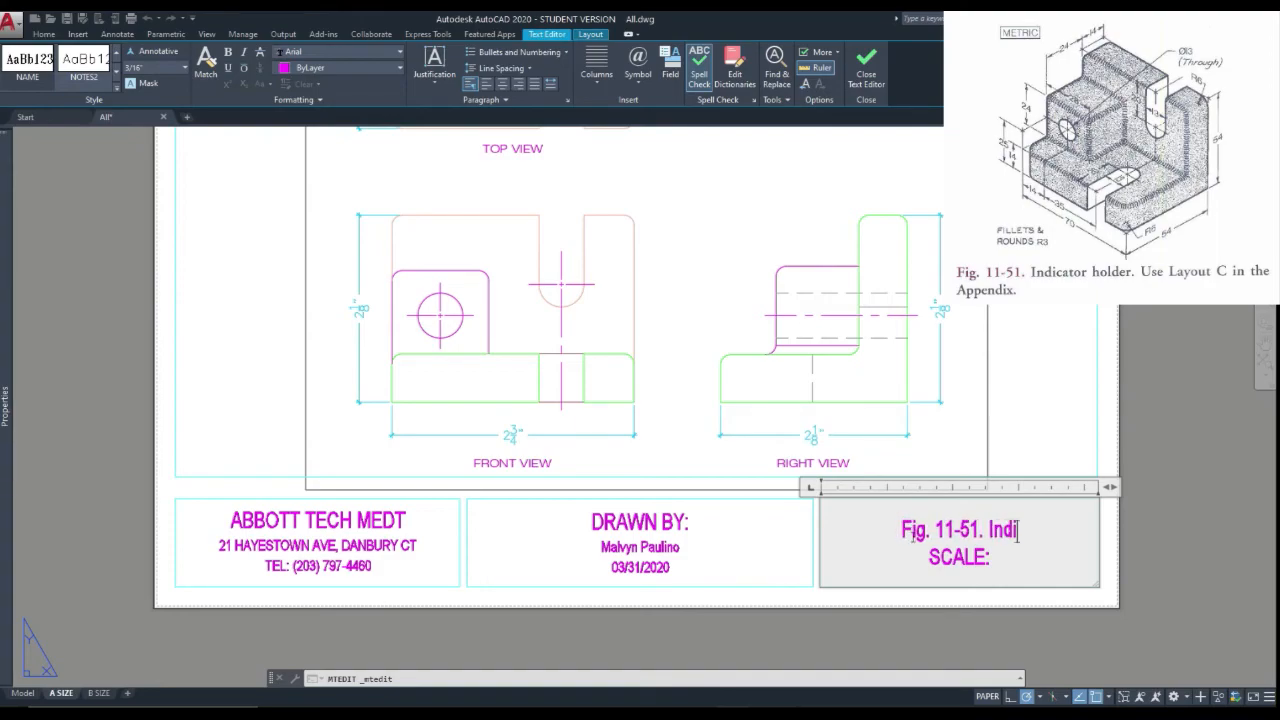
type("cat")
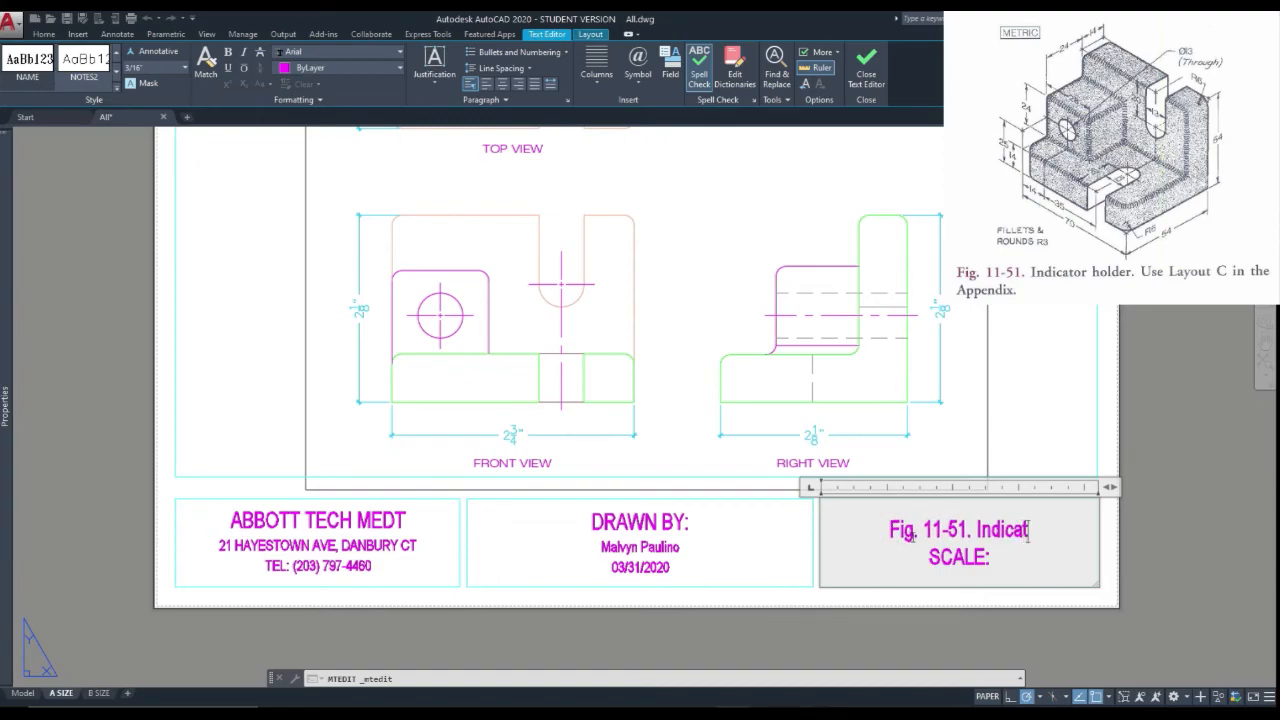
type("or holder")
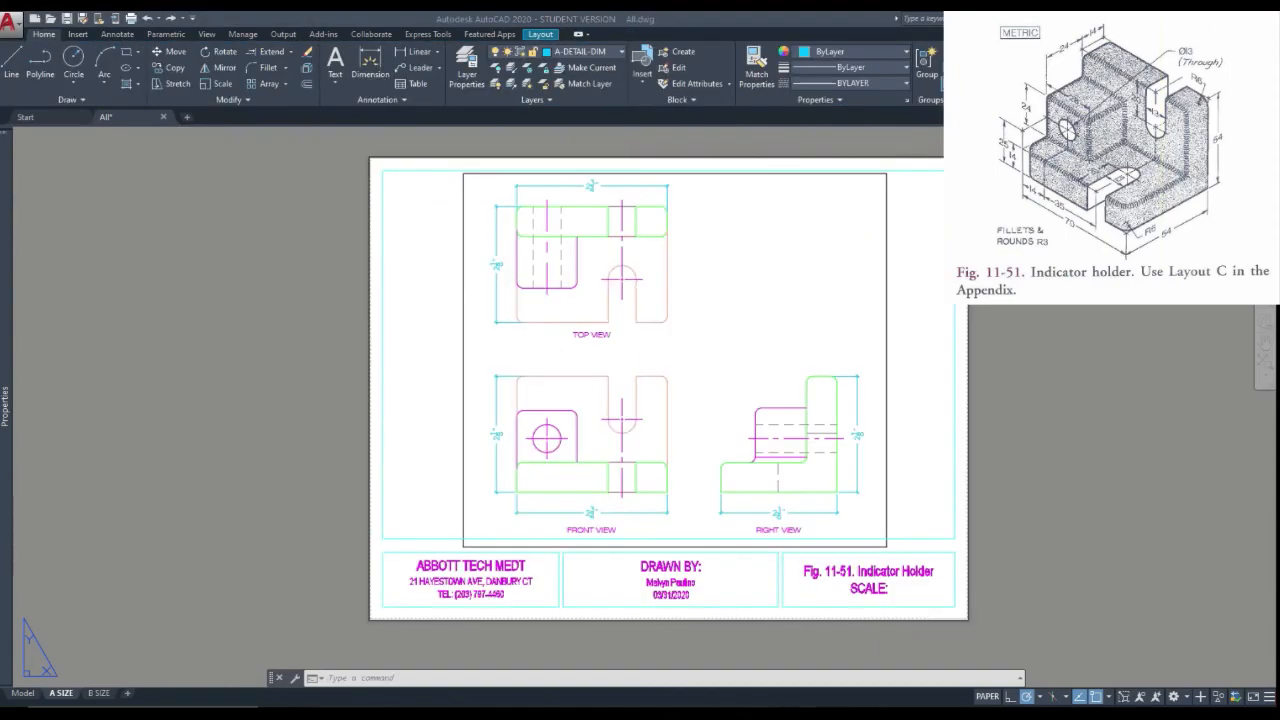
Step: Complete the SCALE: line in the title block with 1'-0" = 1'-0" and finish editing the text
scroll(930, 581, "up", 2)
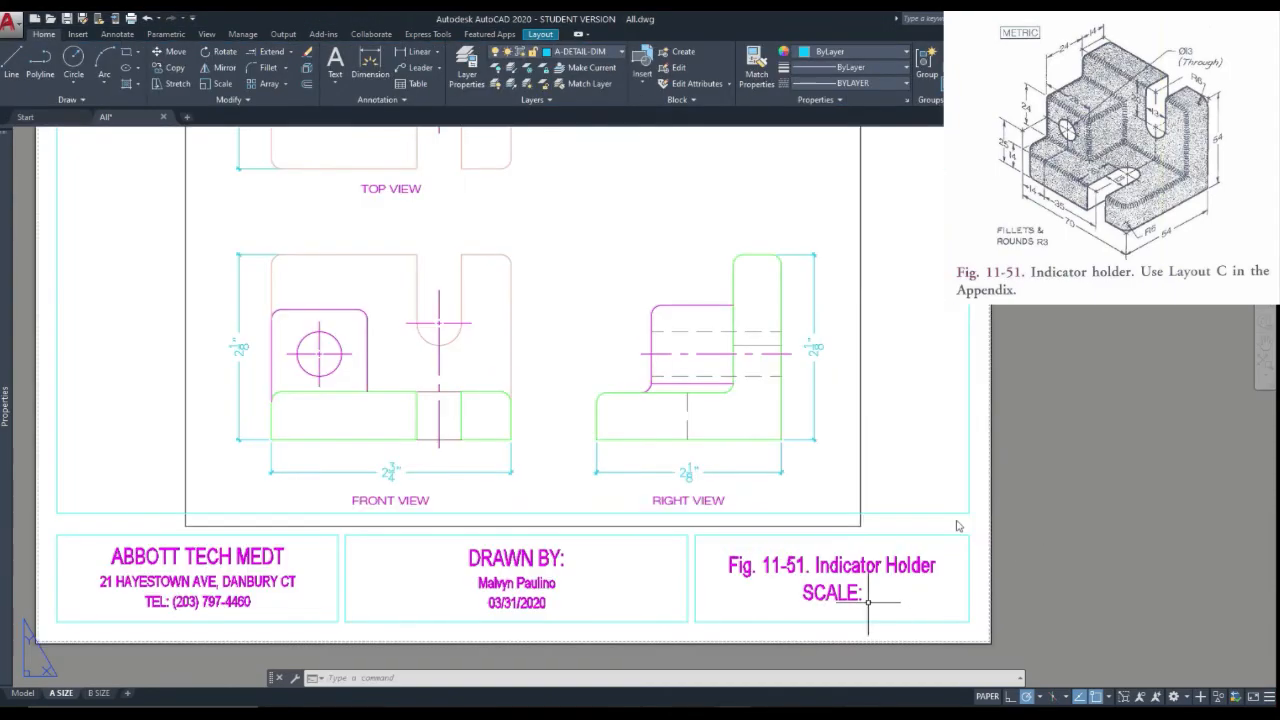
left_click(859, 590)
double_click(862, 594)
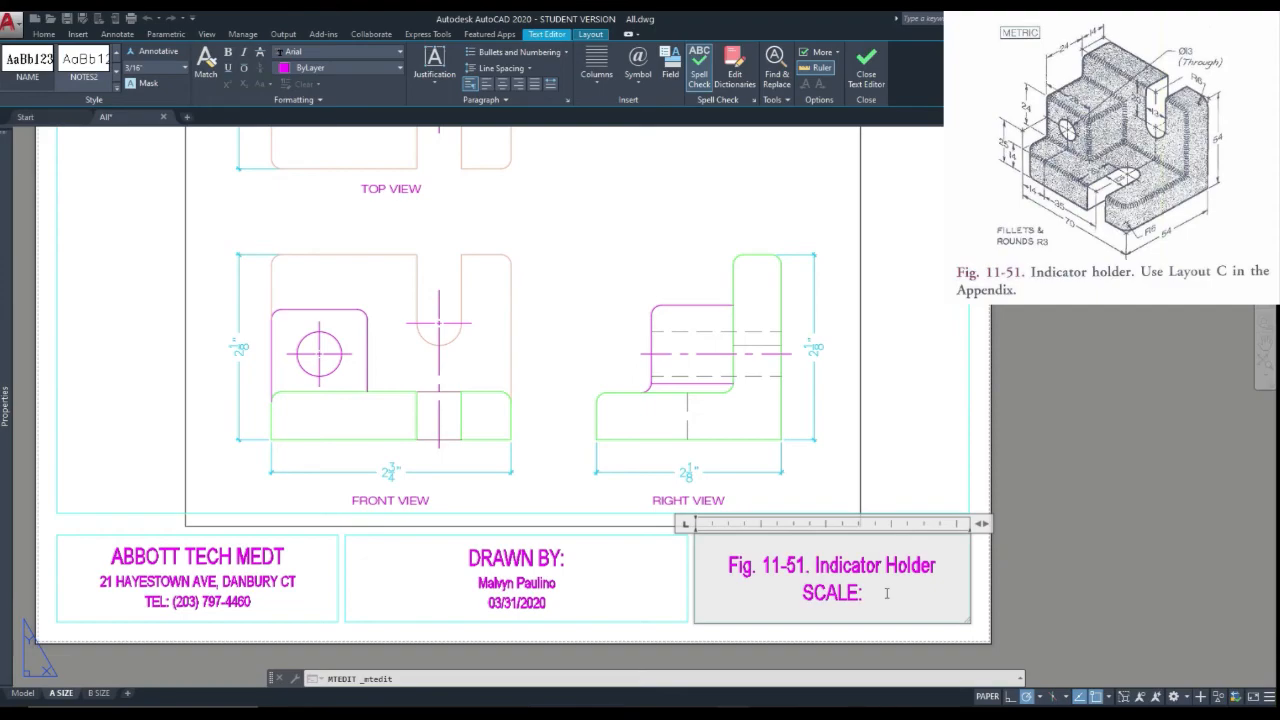
type("1'-0")
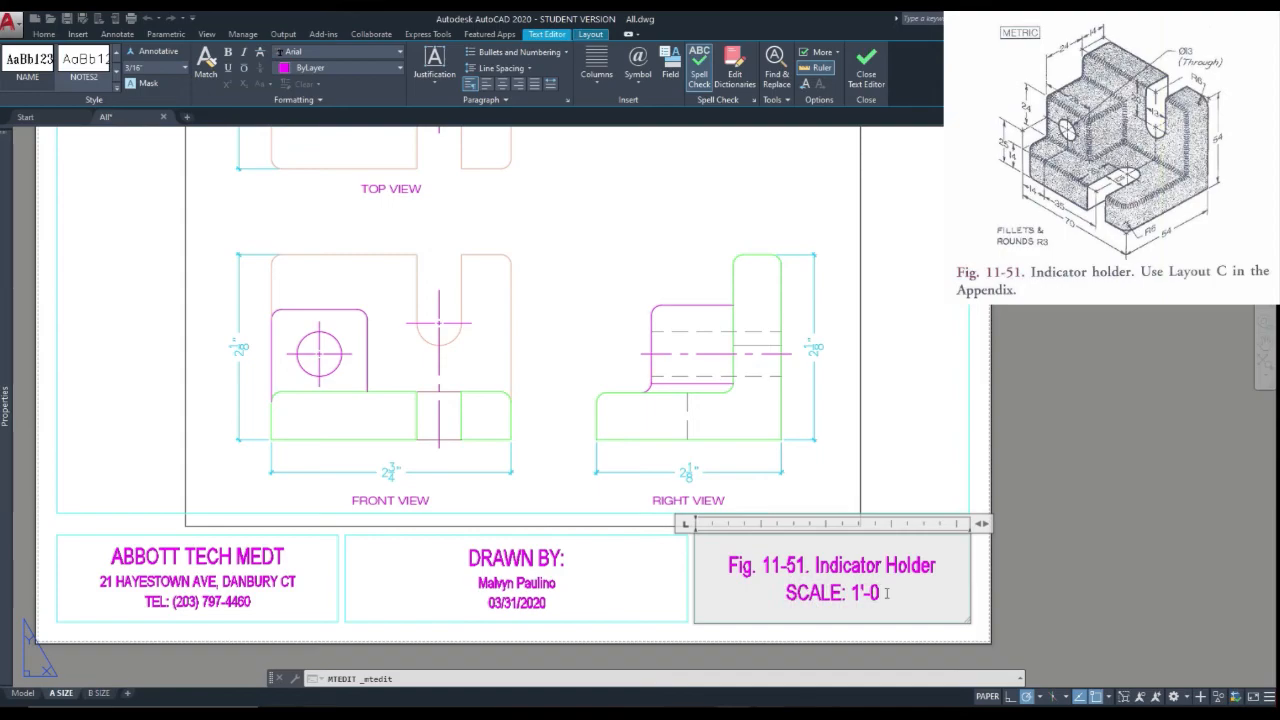
type("\" = 1'-0\"")
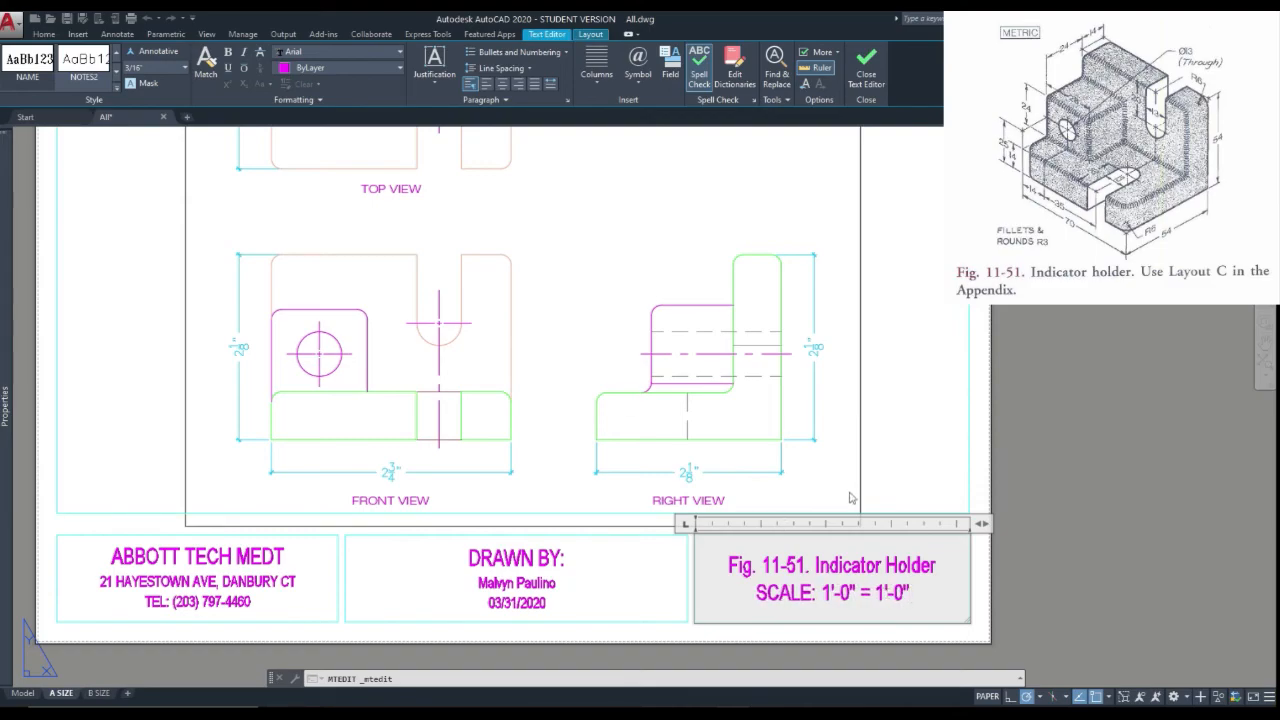
left_click(1031, 491)
Step: Copy the figure number from the title block text and rename the A SIZE layout as Fig. 11-51
double_click(804, 569)
scroll(804, 571, "up", 2)
left_click_drag(807, 569, 683, 571)
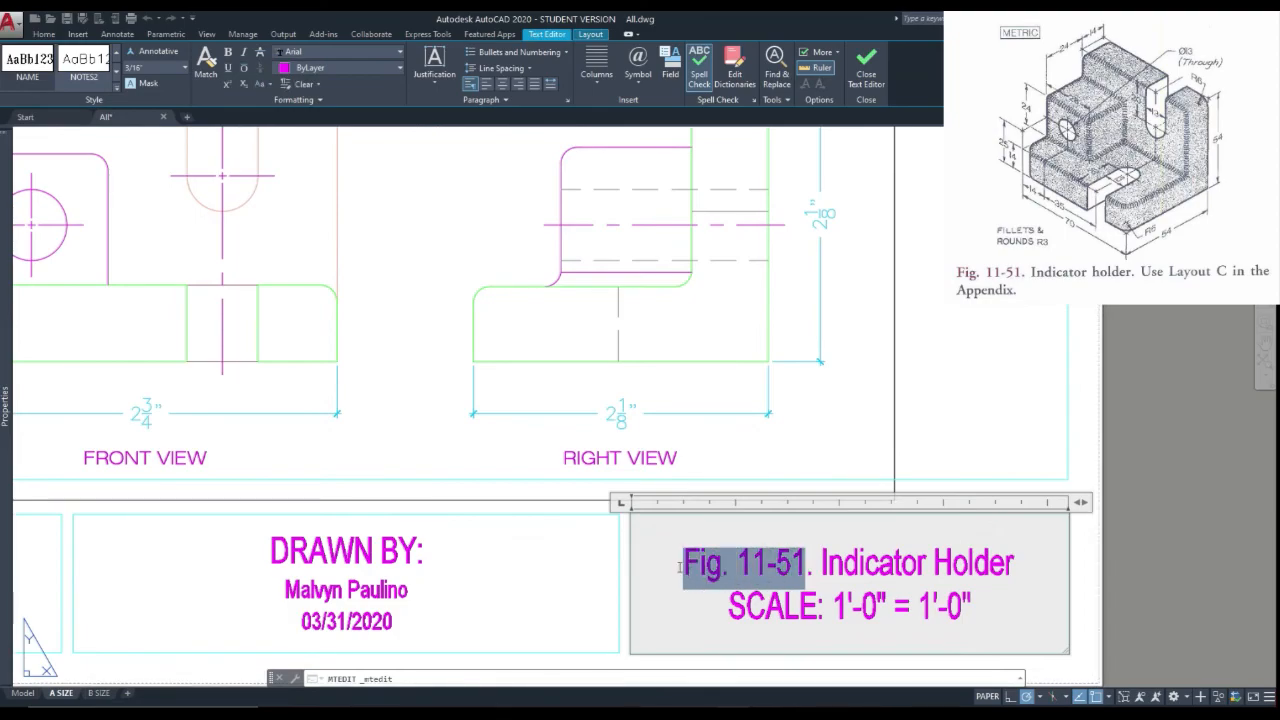
right_click(822, 540)
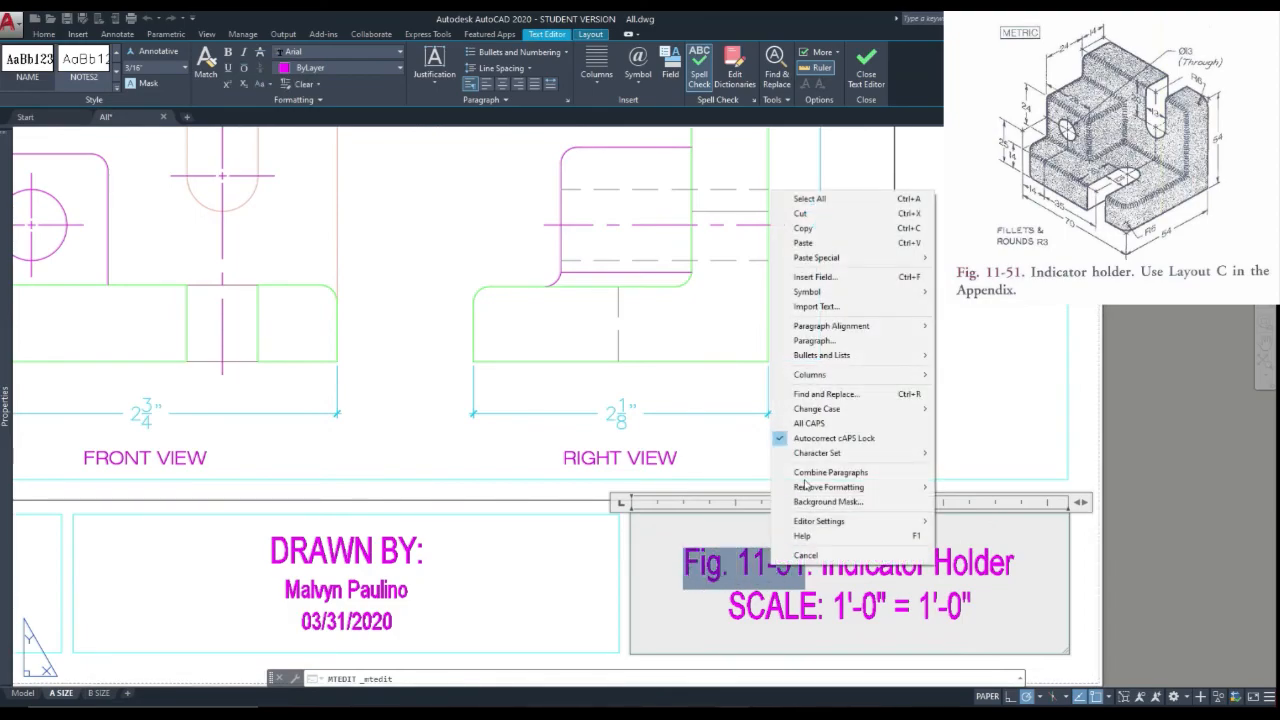
left_click(815, 229)
scroll(900, 400, "down", 2)
left_click(960, 420)
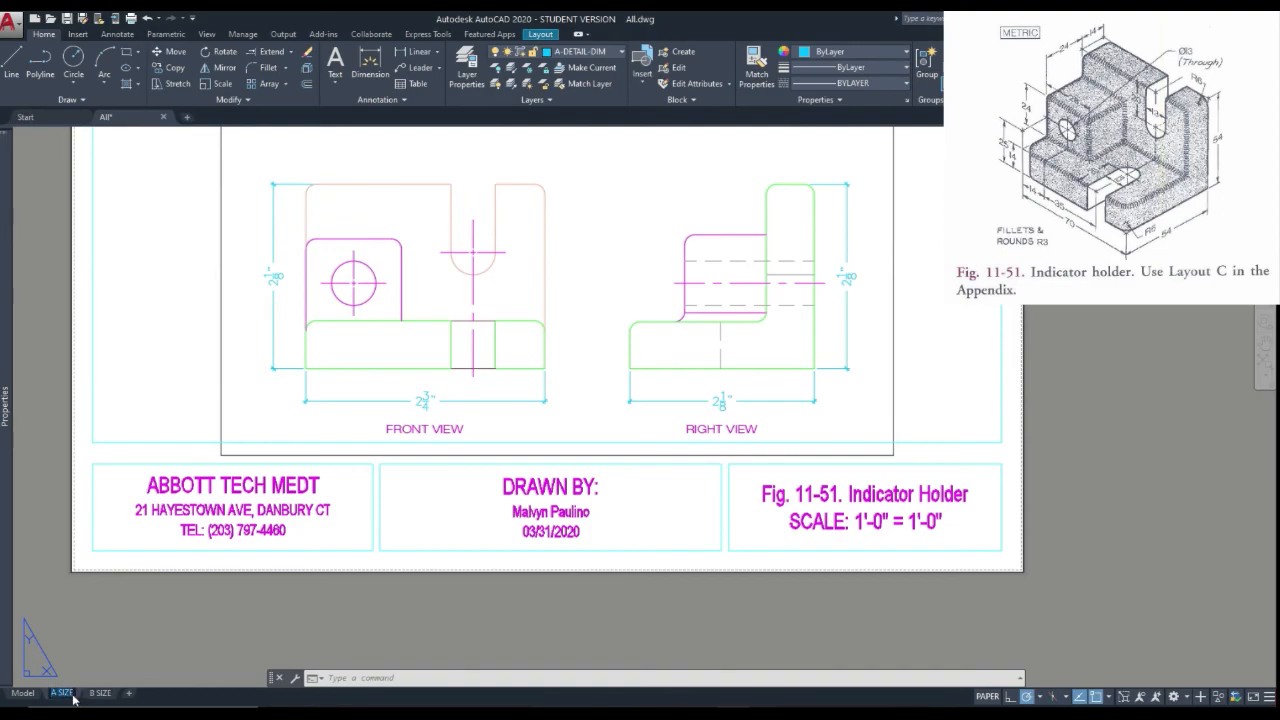
key("ctrl+v")
left_click(179, 643)
left_click(385, 599)
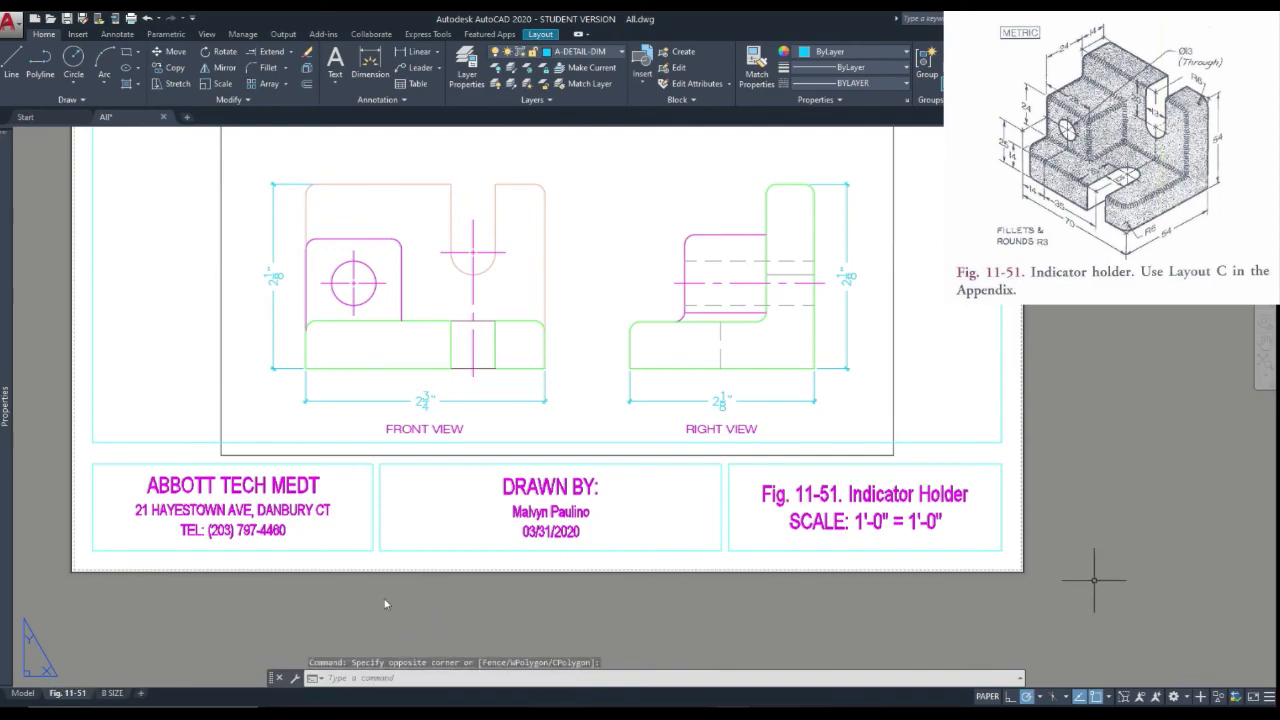
scroll(834, 520, "down", 4)
left_click(1233, 461)
left_click(1005, 436)
scroll(860, 422, "up", 2)
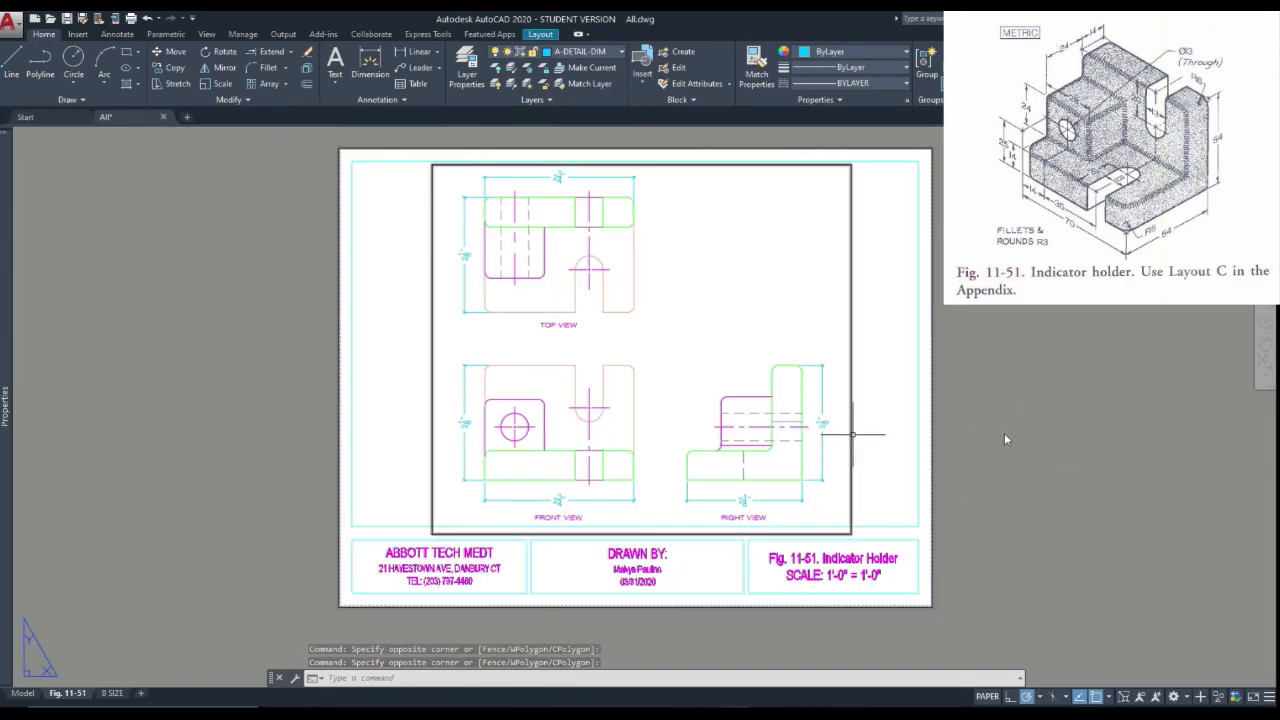
scroll(800, 350, "down", 2)
scroll(870, 342, "up", 2)
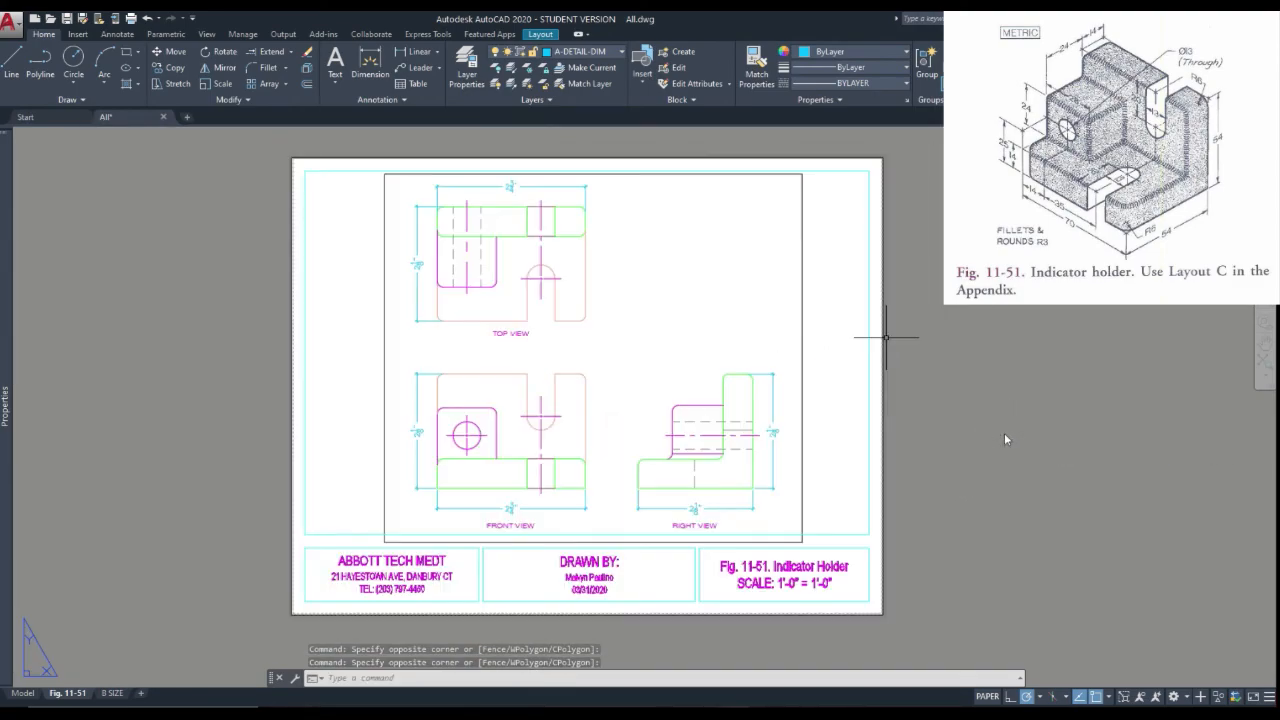
Step: Set up a single-sheet plot of the Fig. 11-51 layout using the Abbott MEDT.ctb plot style table
left_click(6, 20)
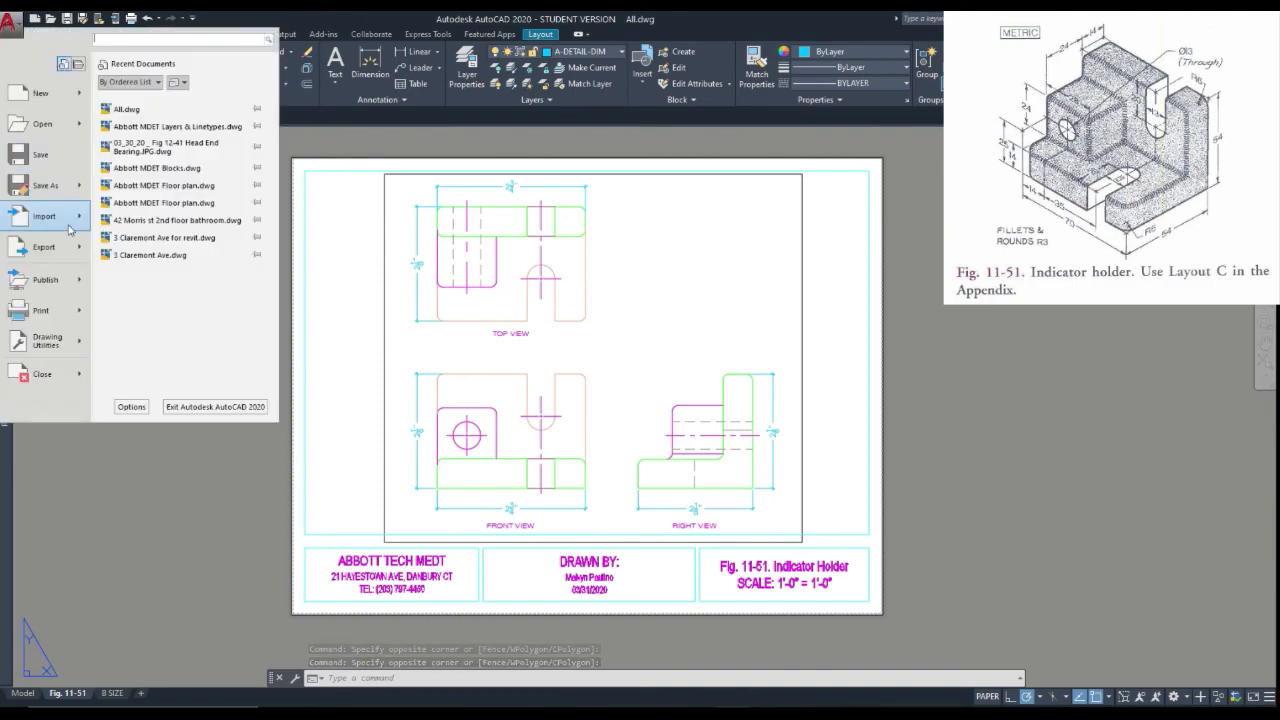
left_click(54, 313)
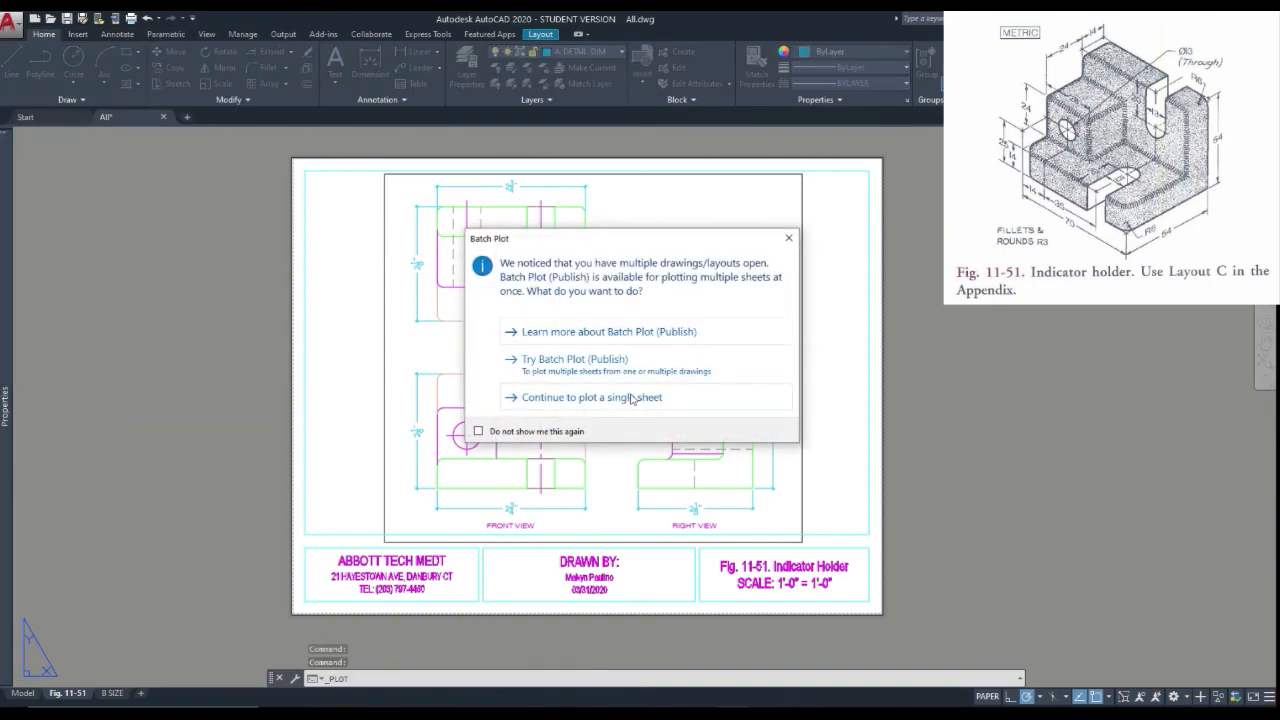
left_click(632, 398)
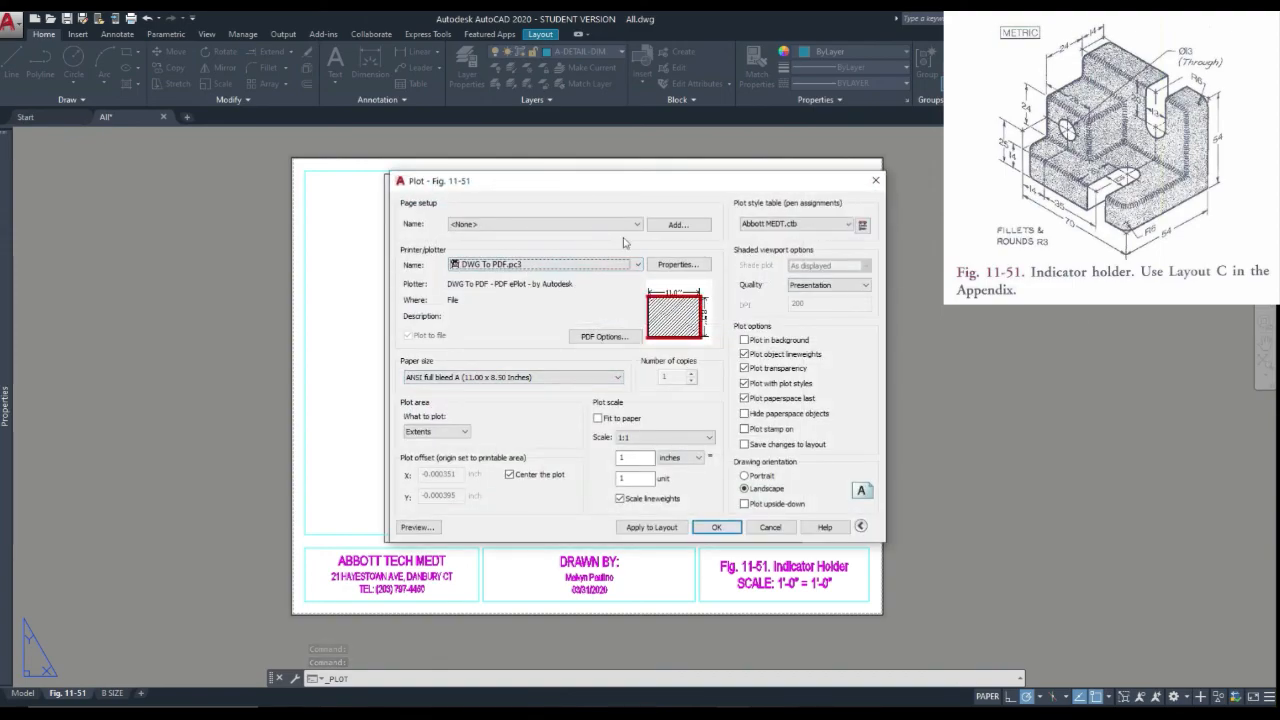
left_click(817, 225)
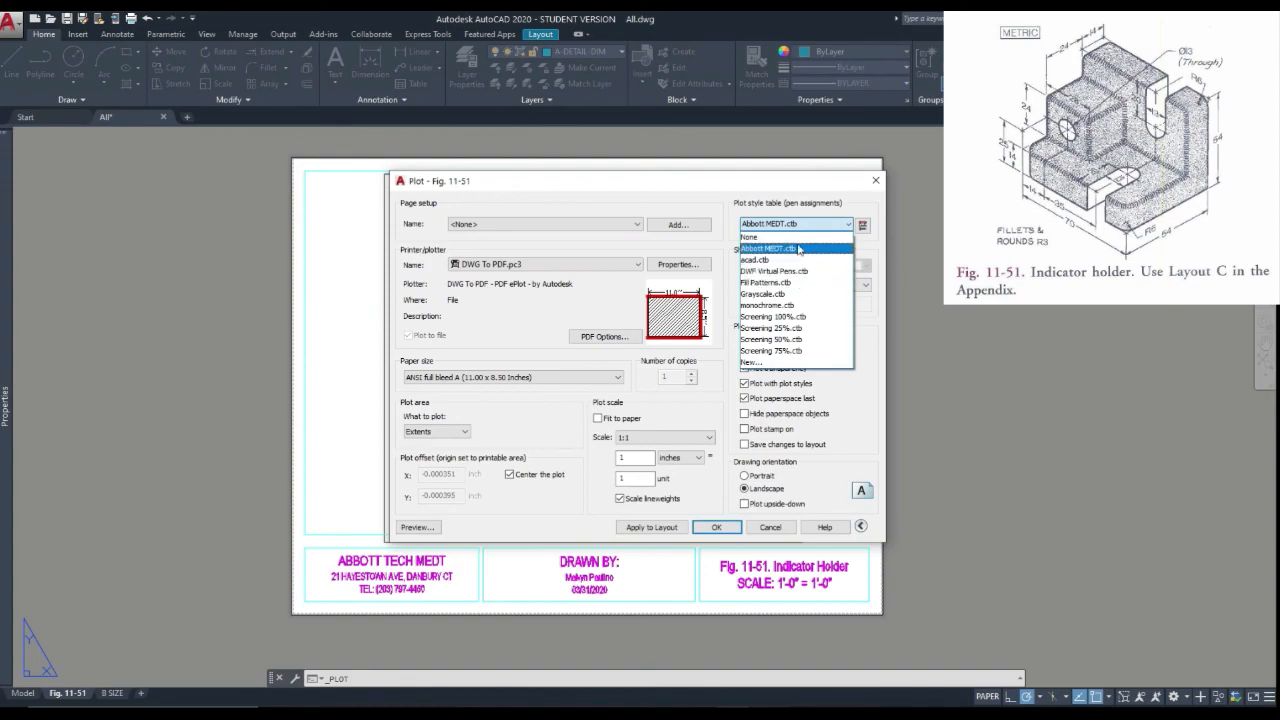
left_click(798, 249)
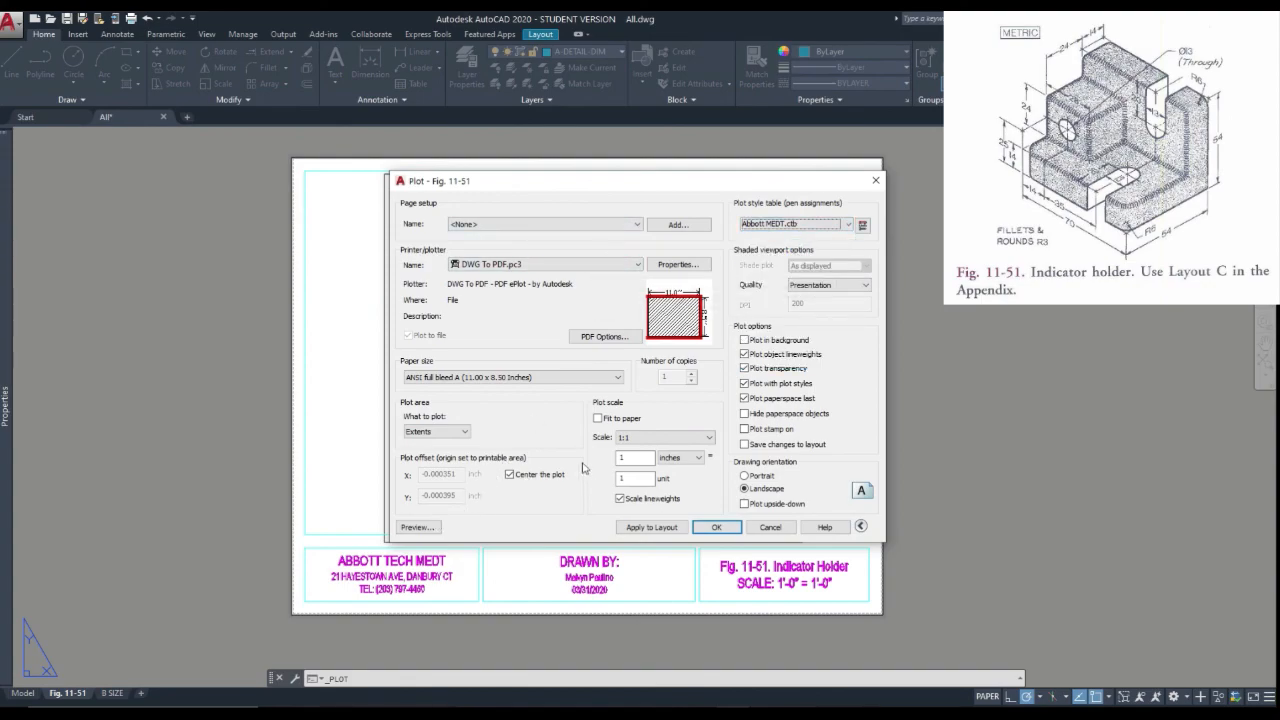
Step: Preview the plotted sheet and plot it from the preview
left_click(430, 527)
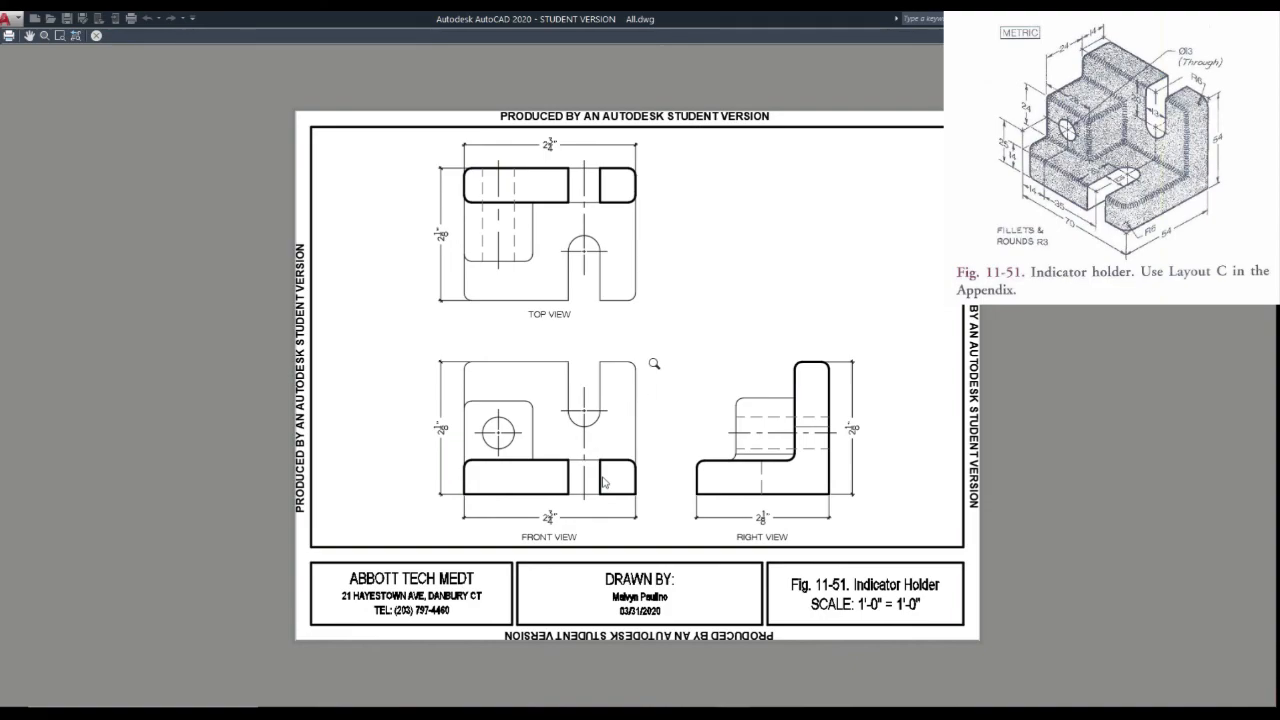
right_click(655, 363)
left_click(690, 396)
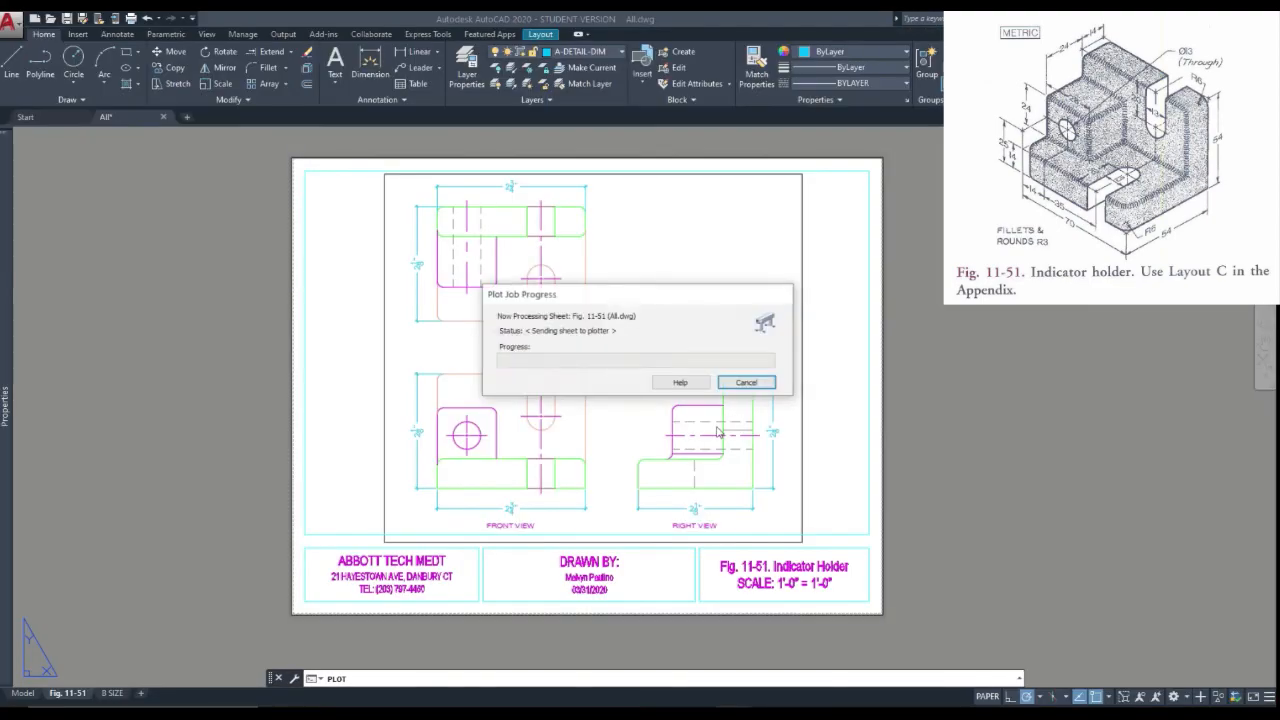
Step: Browse through Dropbox to the 1.1 Abbott School folder as the save location for the plotted PDF
left_click(479, 328)
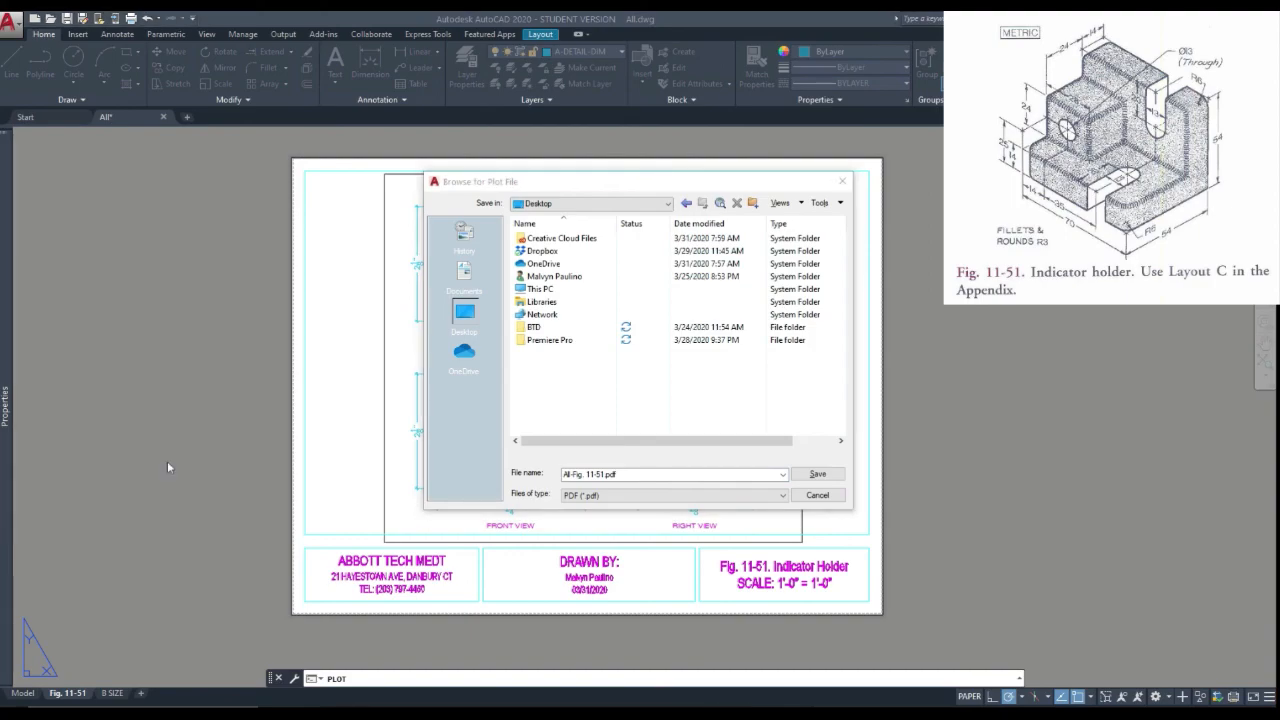
left_click(574, 252)
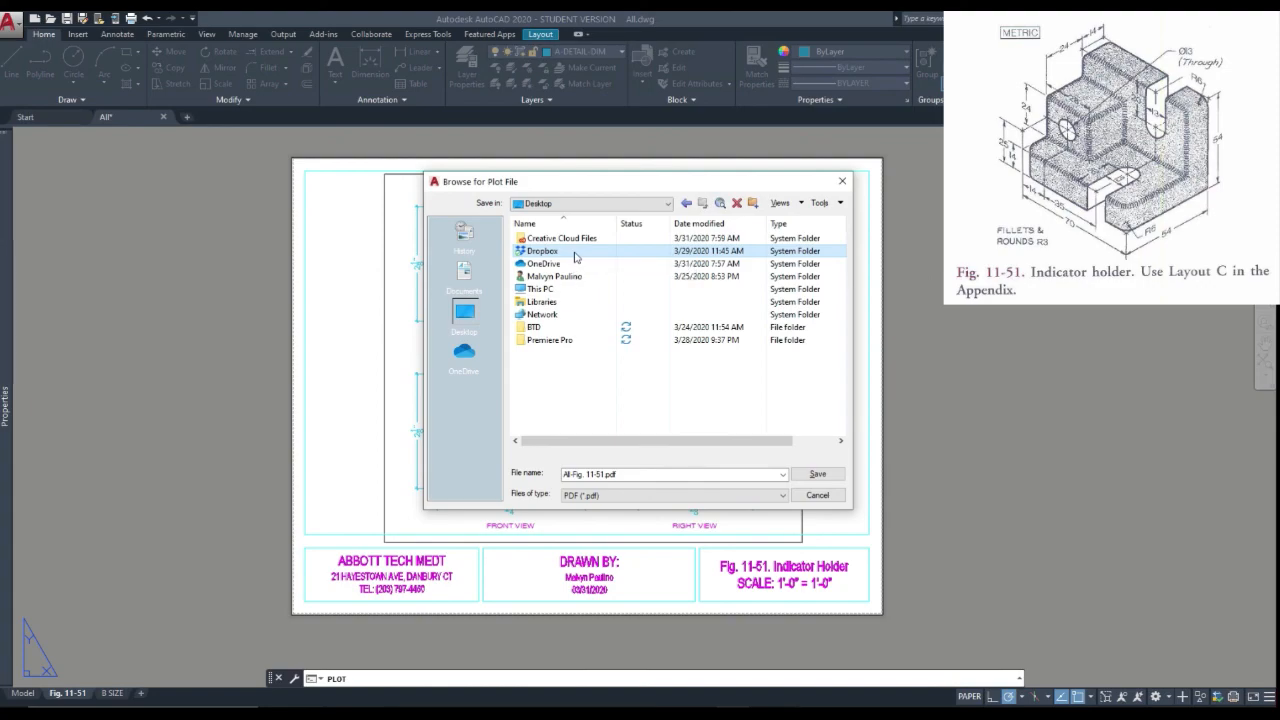
double_click(575, 252)
double_click(577, 251)
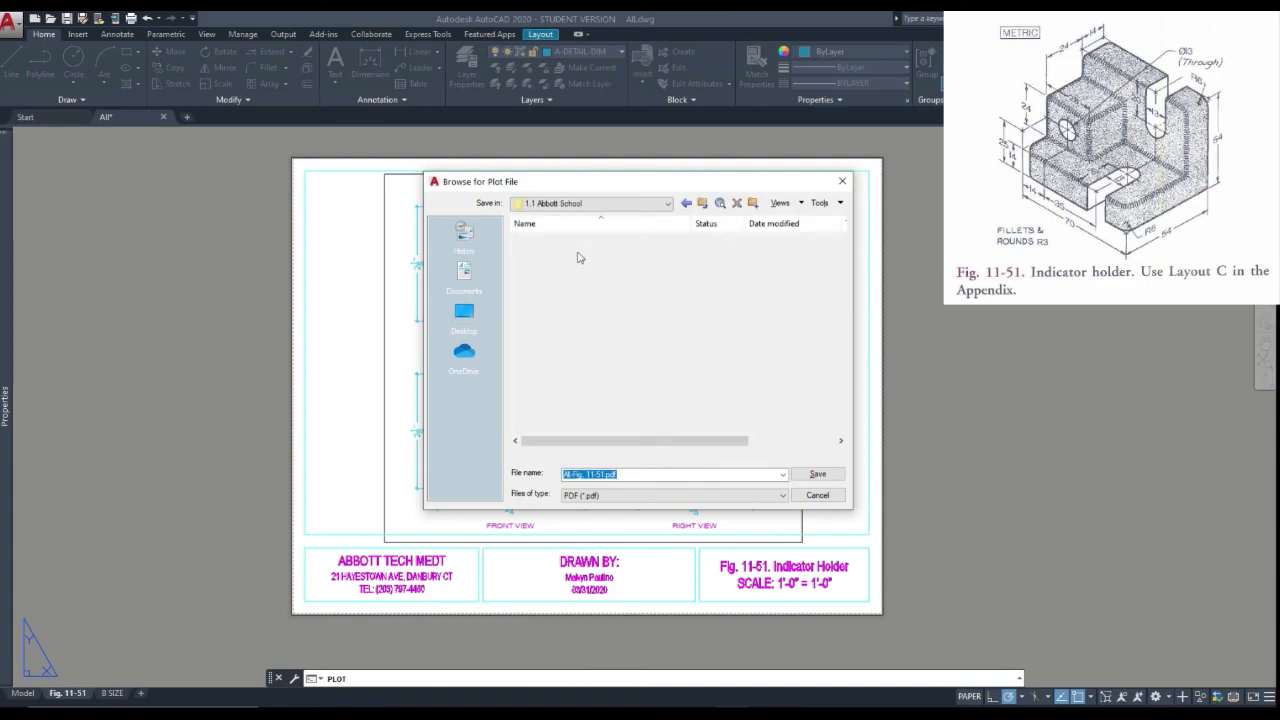